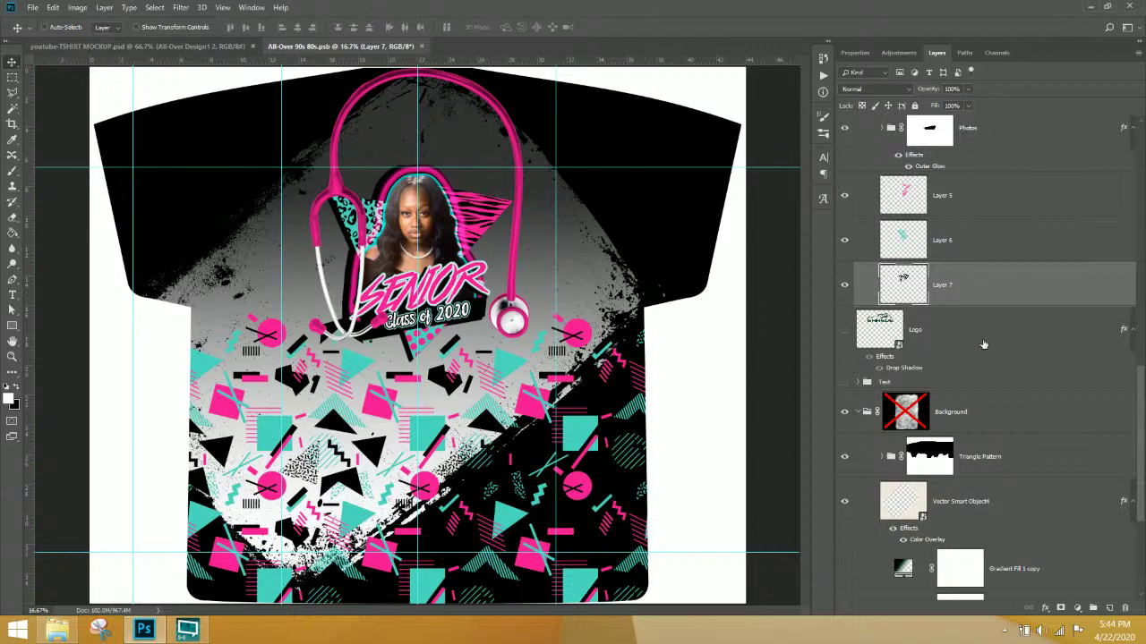
# - Delete the hidden Logo layer with its drop shadow from the shirt design
pyautogui.scroll(3, 983, 344)
pyautogui.click(997, 531)
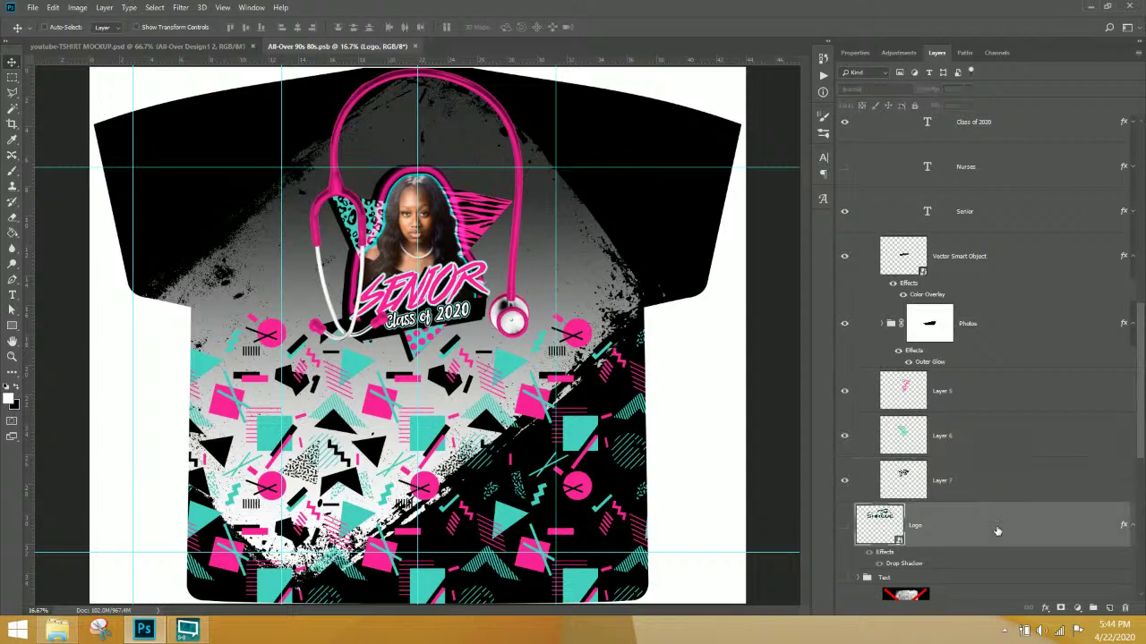
pyautogui.hotkey('alt', '[')
pyautogui.scroll(-5, 1031, 459)
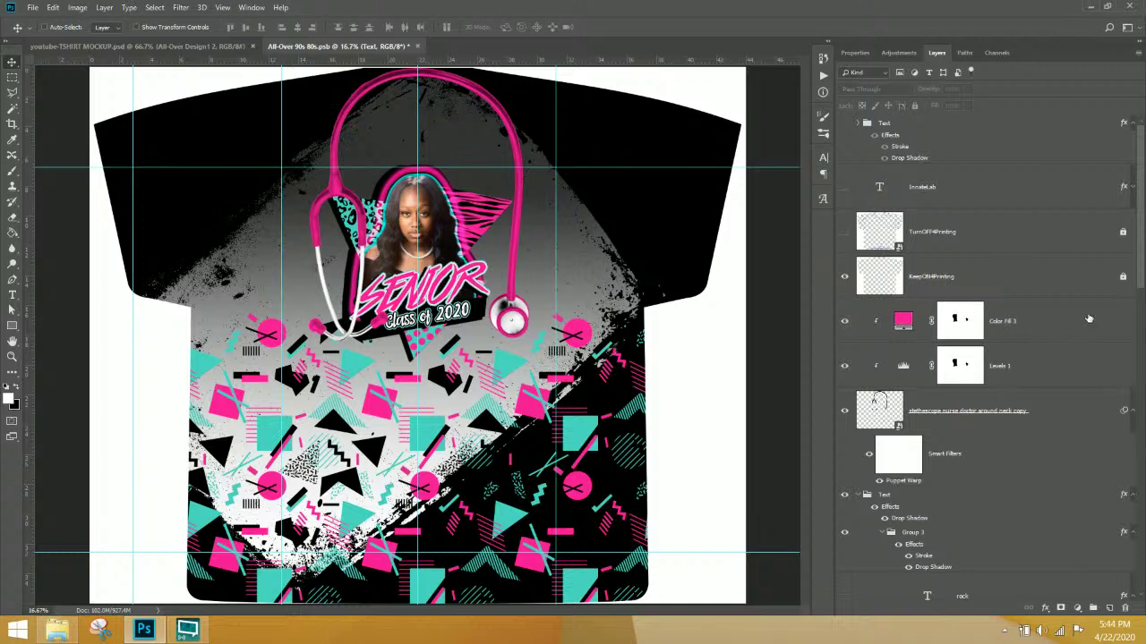
# - Select the portrait photo's layer from the canvas and locate it inside the Photos group
pyautogui.click(1038, 337)
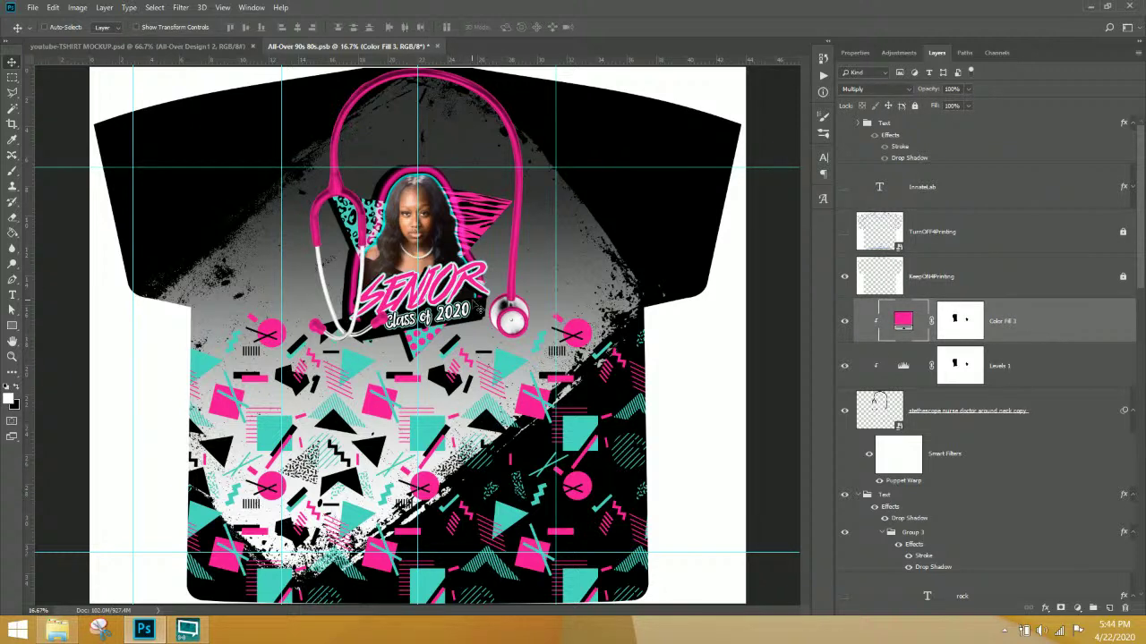
pyautogui.rightClick(429, 228)
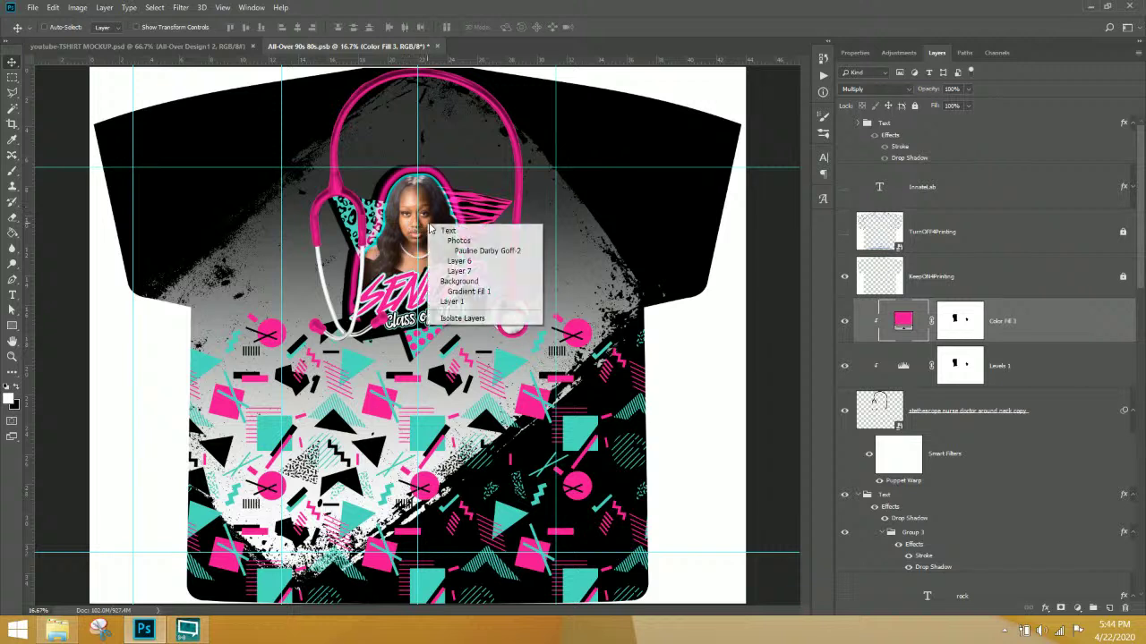
pyautogui.click(466, 253)
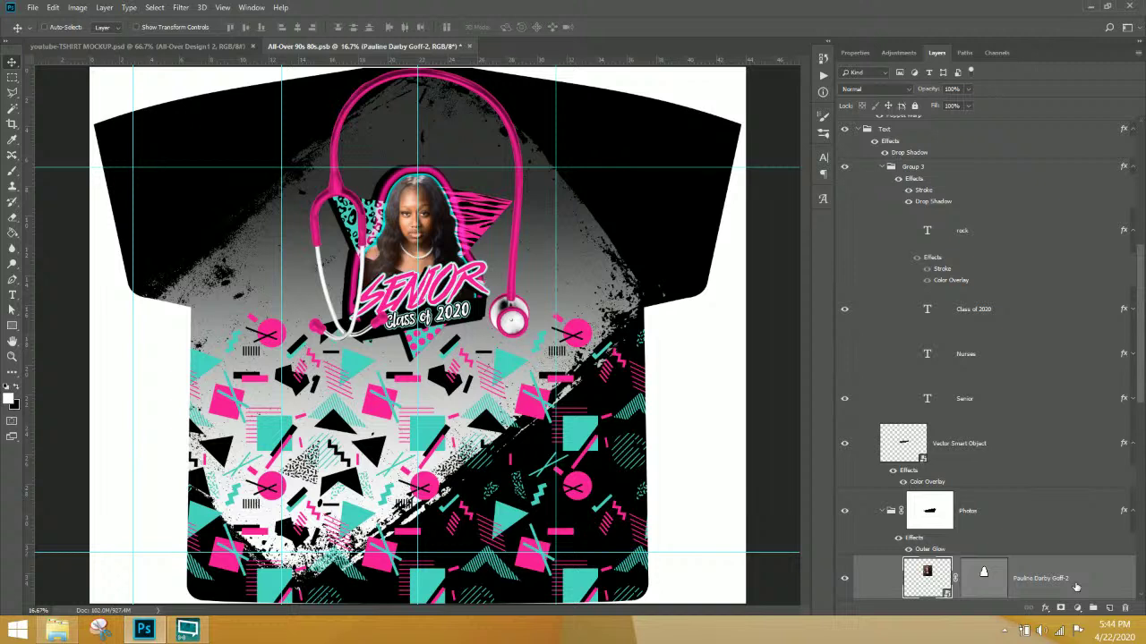
pyautogui.scroll(-6, 1076, 587)
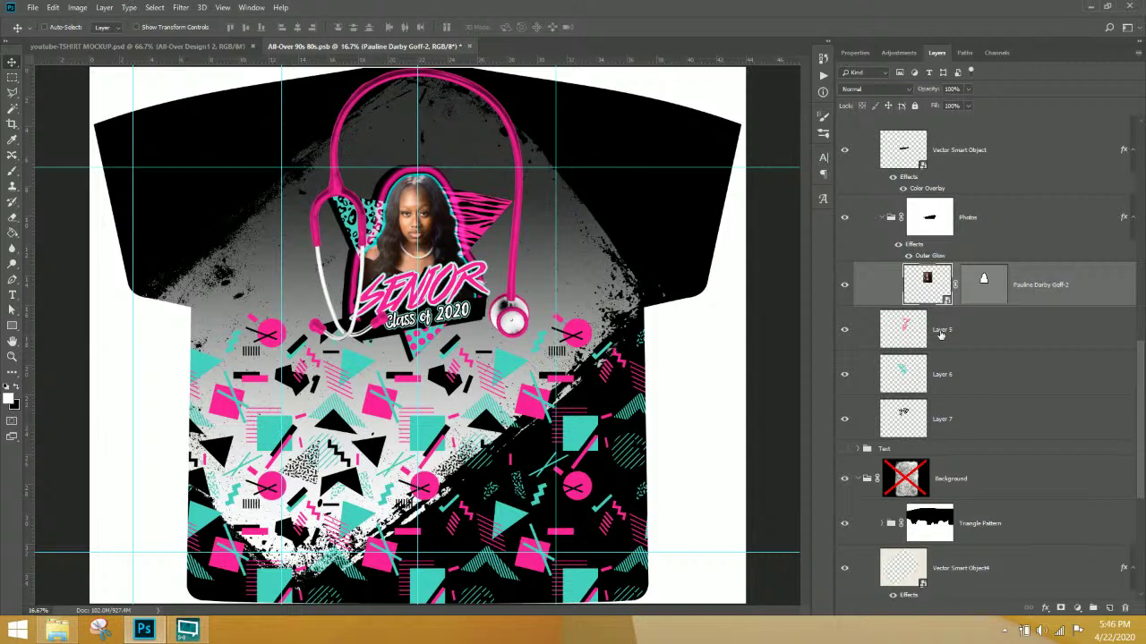
pyautogui.scroll(10, 1065, 349)
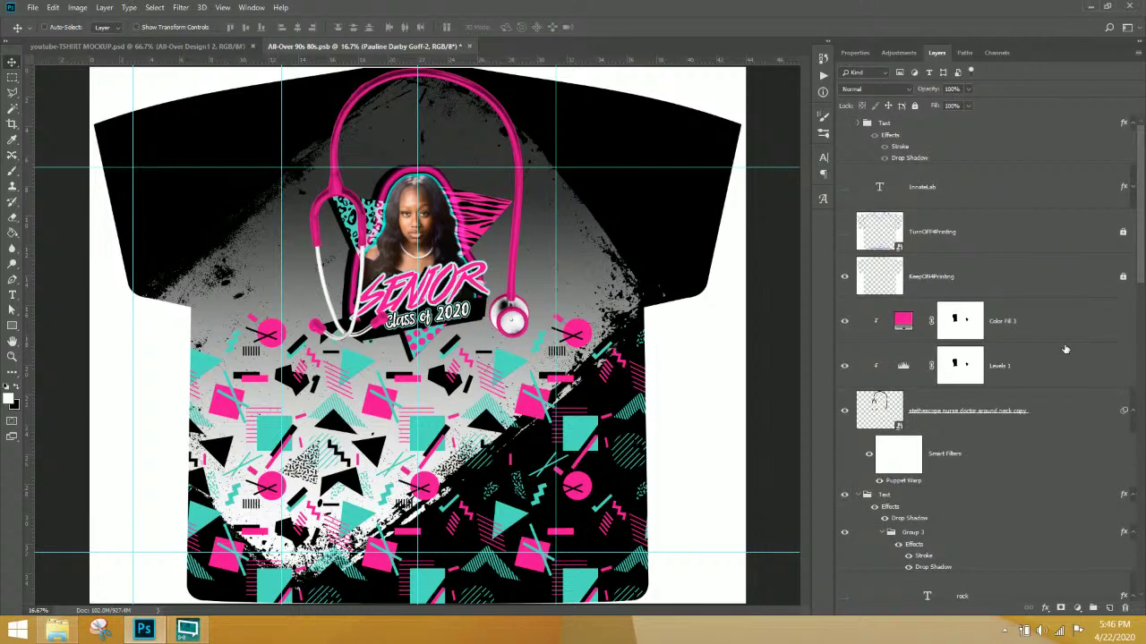
pyautogui.scroll(-2, 1065, 350)
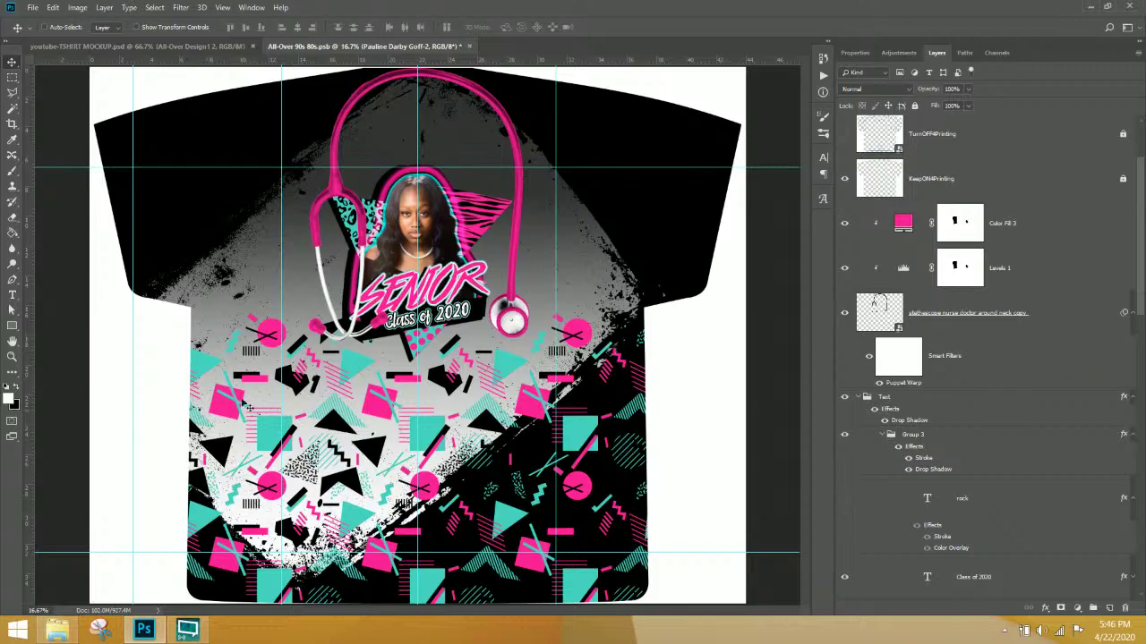
# - Switch to Chrome and open the website remove.bg
pyautogui.click(27, 632)
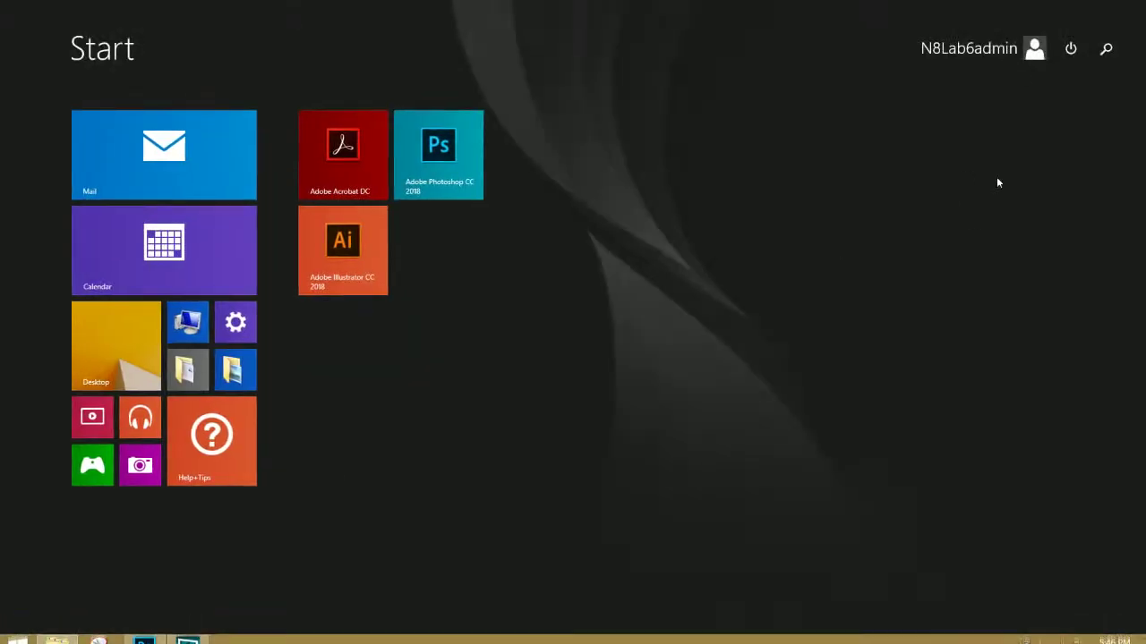
pyautogui.click(1107, 50)
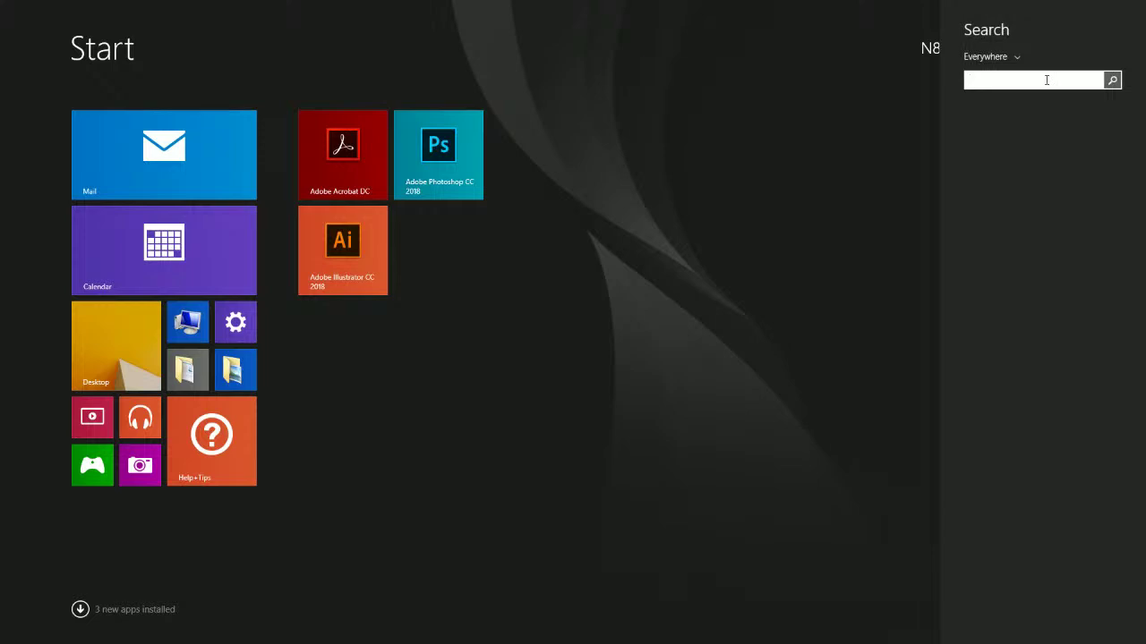
pyautogui.press('Return')
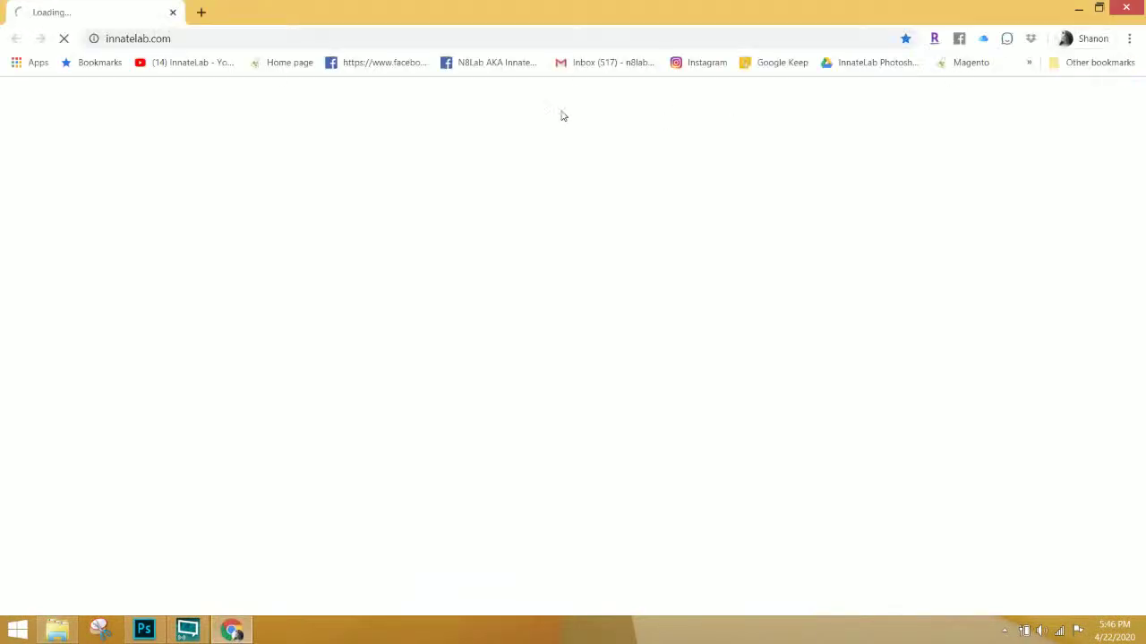
pyautogui.click(372, 35)
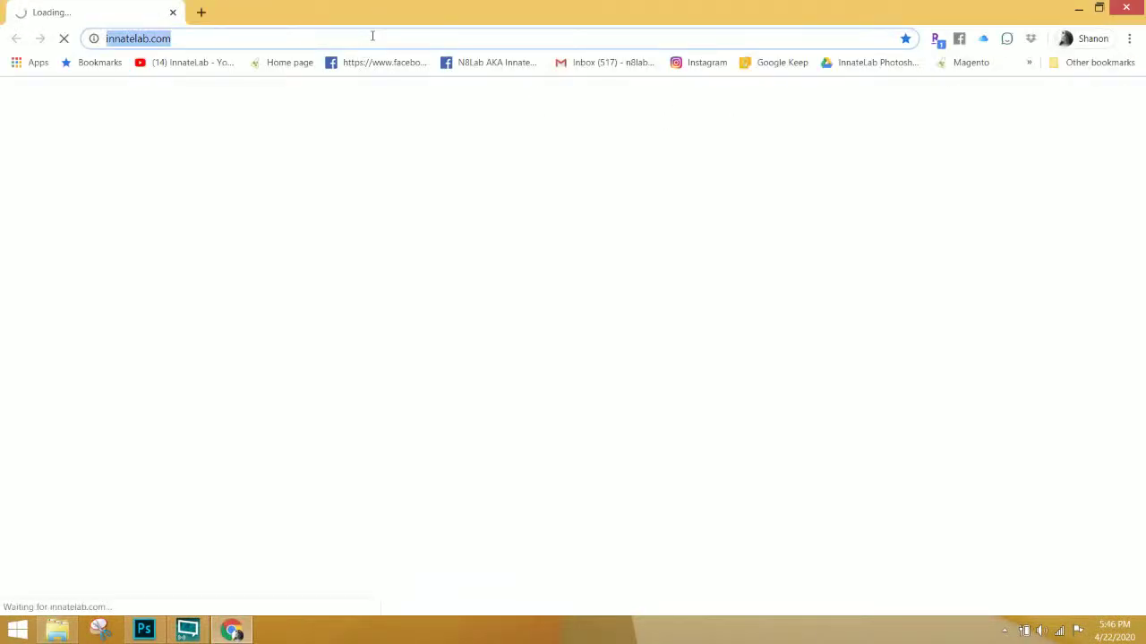
pyautogui.write('remove.bg')
pyautogui.press('Return')
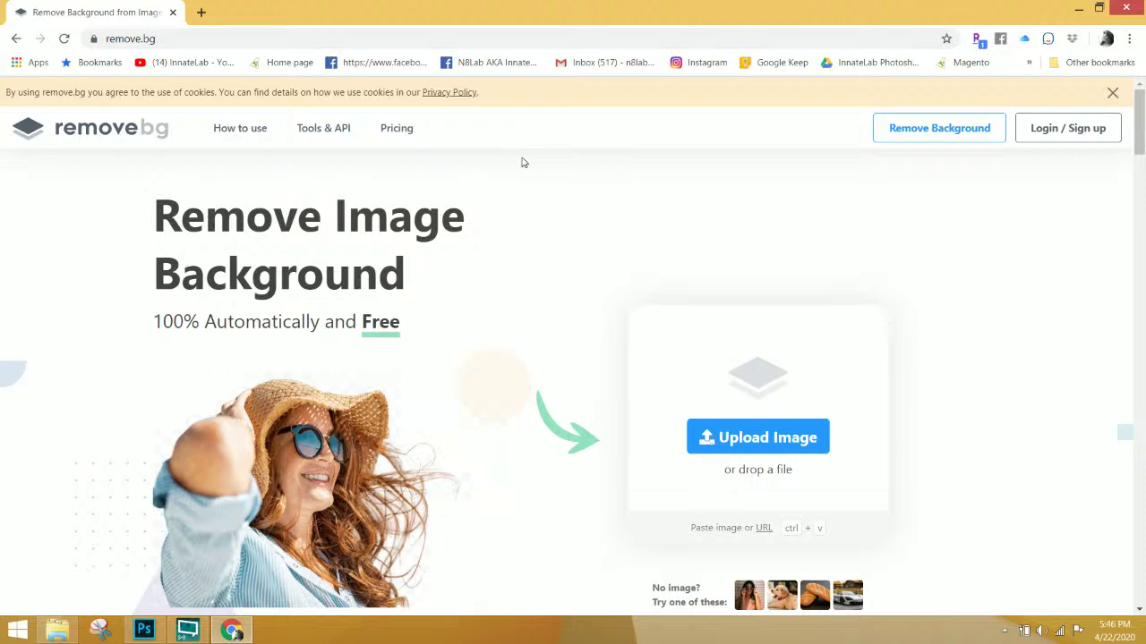
# - Log in to remove.bg with the saved credentials and review the account's credits and subscription plan
pyautogui.click(1068, 128)
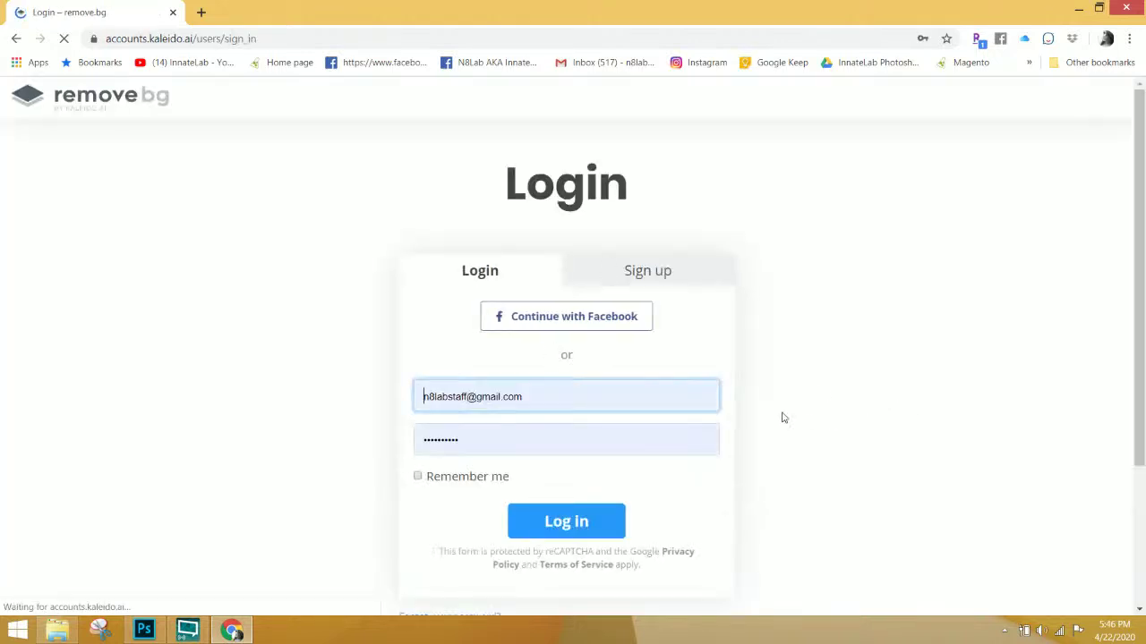
pyautogui.click(604, 531)
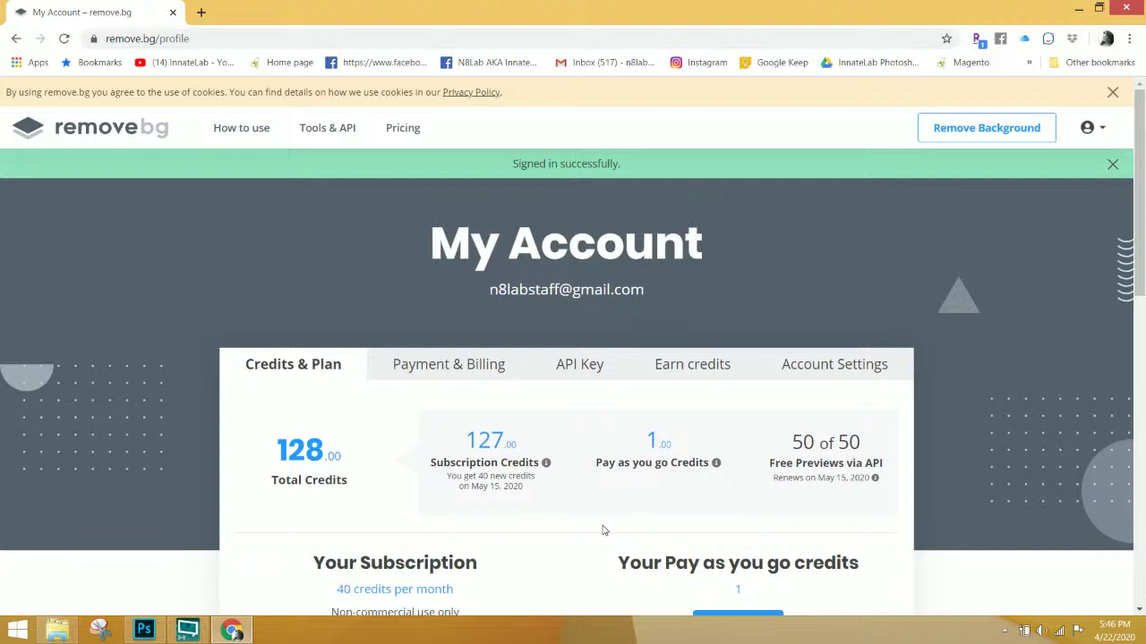
pyautogui.scroll(-2, 602, 529)
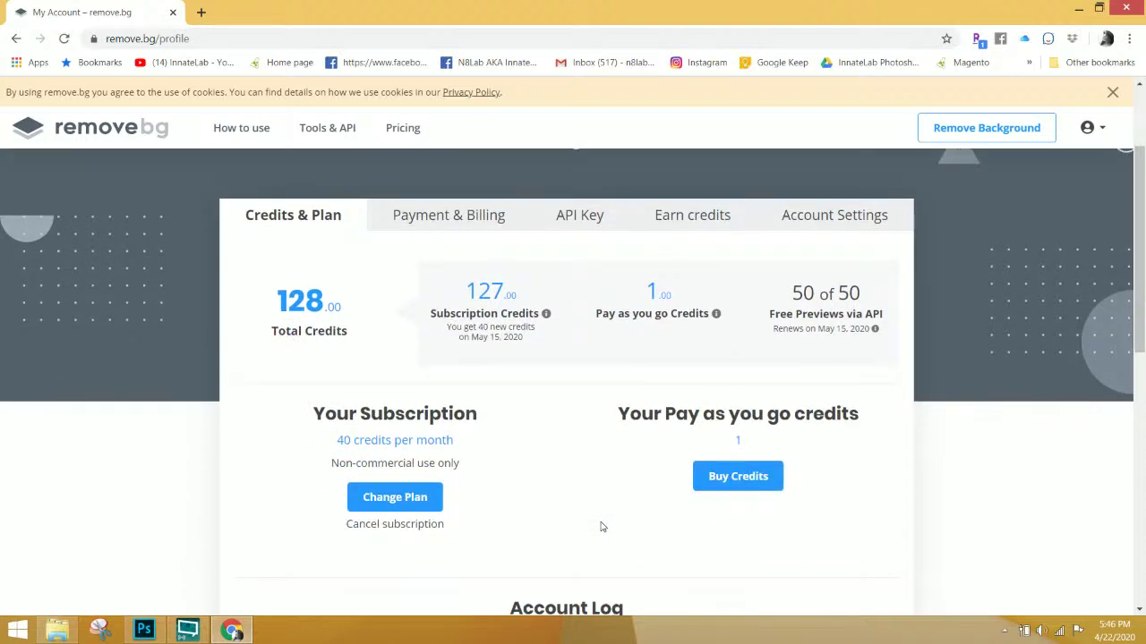
pyautogui.scroll(-6, 601, 527)
pyautogui.scroll(5, 627, 501)
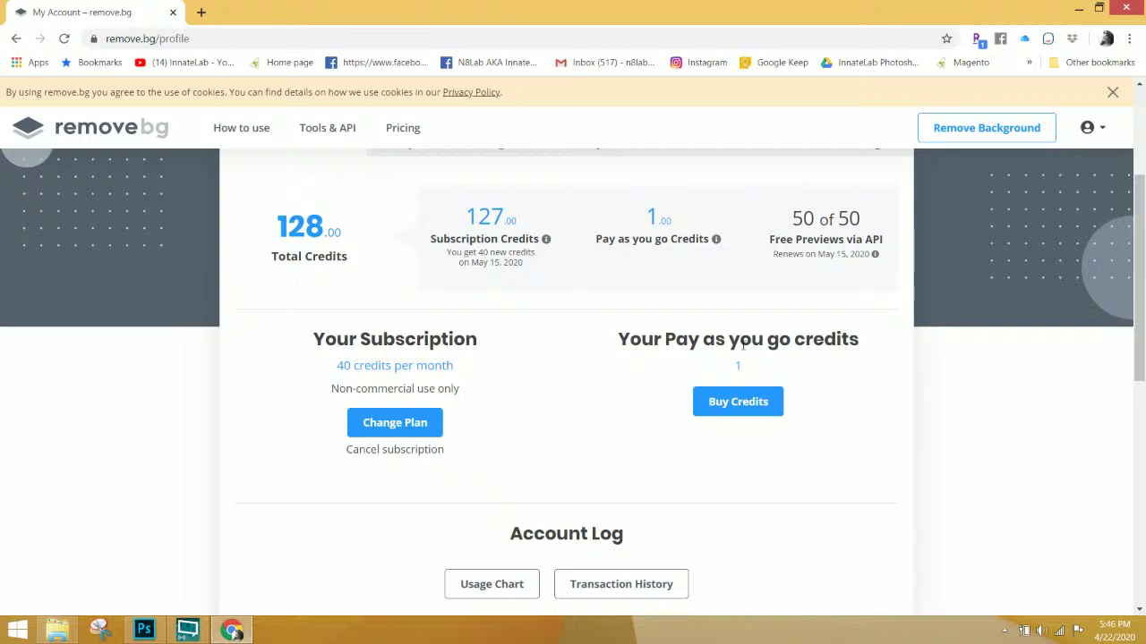
pyautogui.scroll(3, 742, 347)
# - Open the background removal upload page and upload the "tiger king" image from the Downloads folder in File Explorer
pyautogui.click(974, 128)
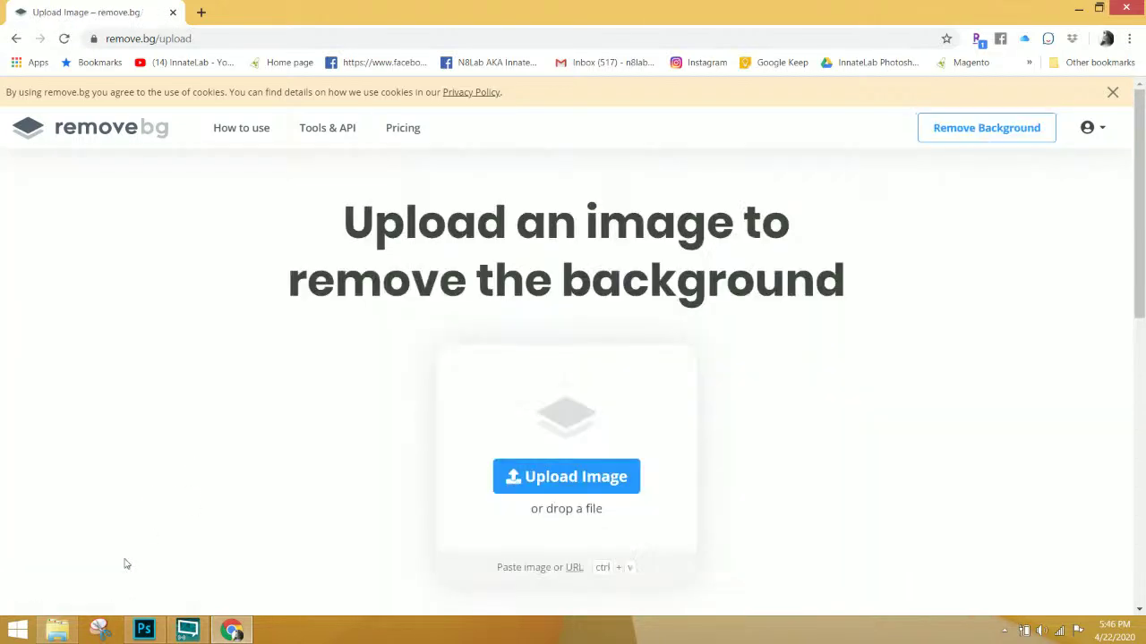
pyautogui.click(70, 628)
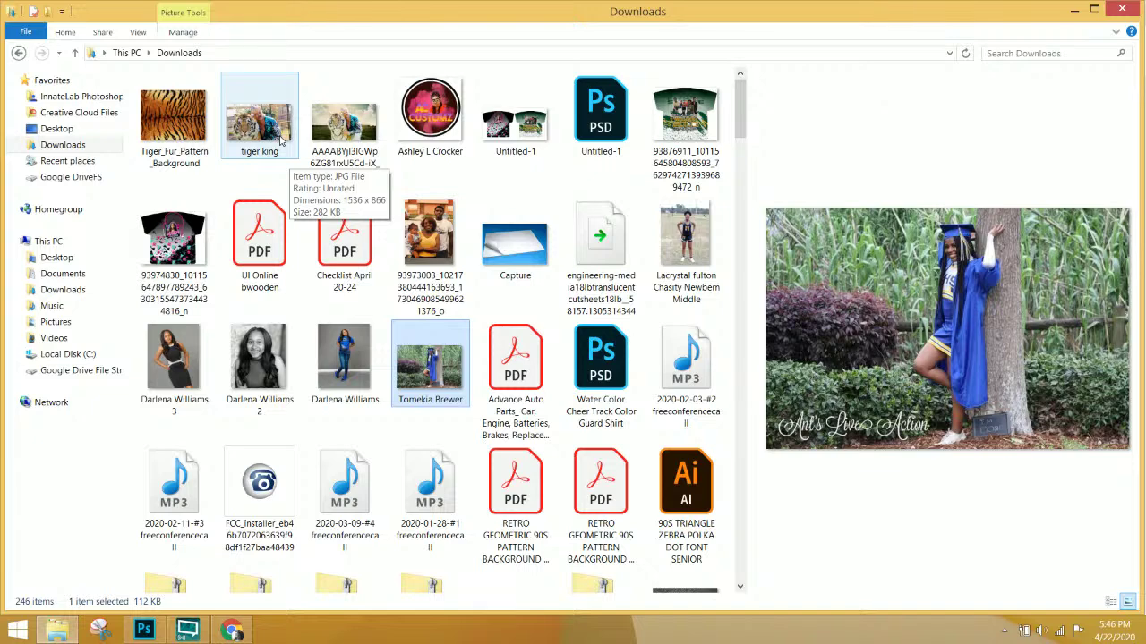
pyautogui.moveTo(281, 139); pyautogui.dragTo(529, 442)
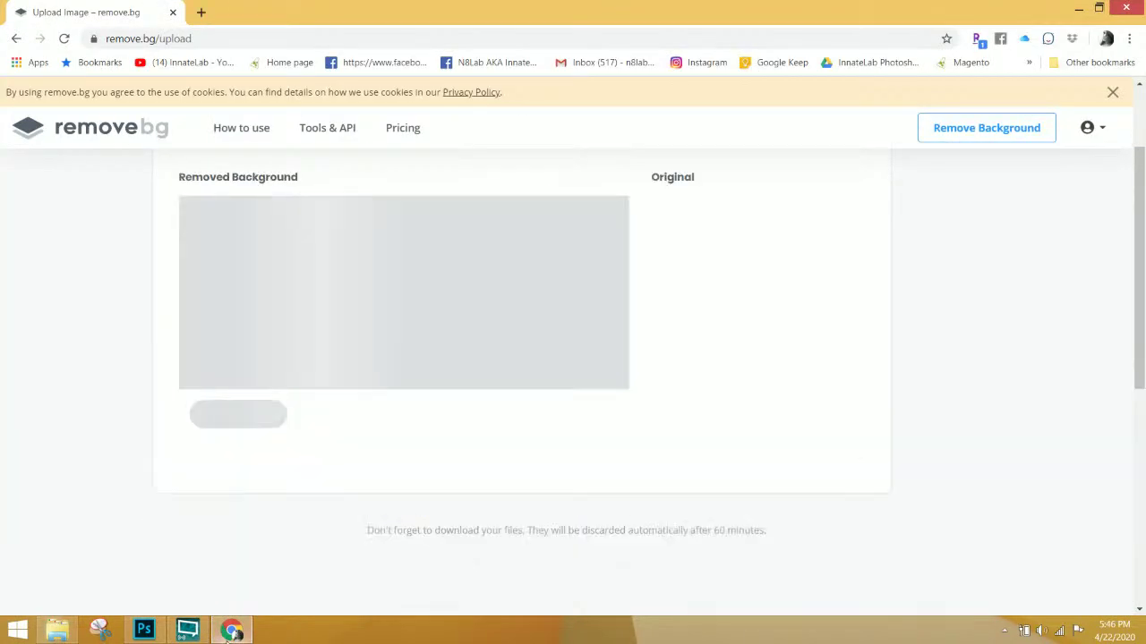
pyautogui.click(231, 630)
# - Upload the second tiger photo, the one with the grass field and cloudy sky, from Downloads for background removal
pyautogui.scroll(1, 327, 179)
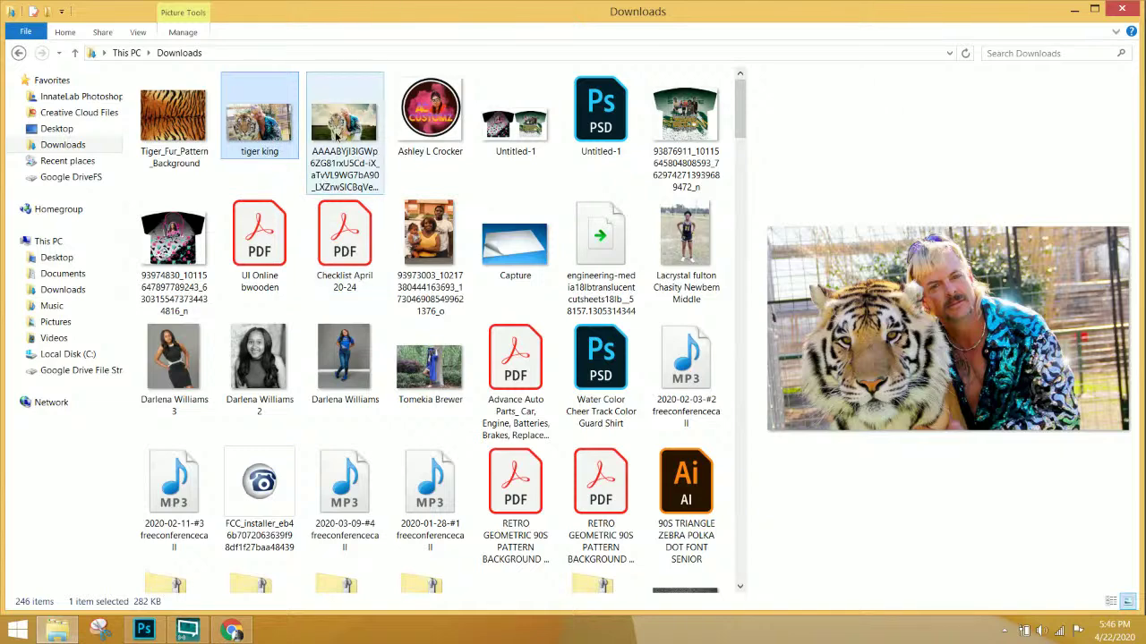
pyautogui.click(336, 134)
pyautogui.moveTo(341, 207); pyautogui.dragTo(348, 478)
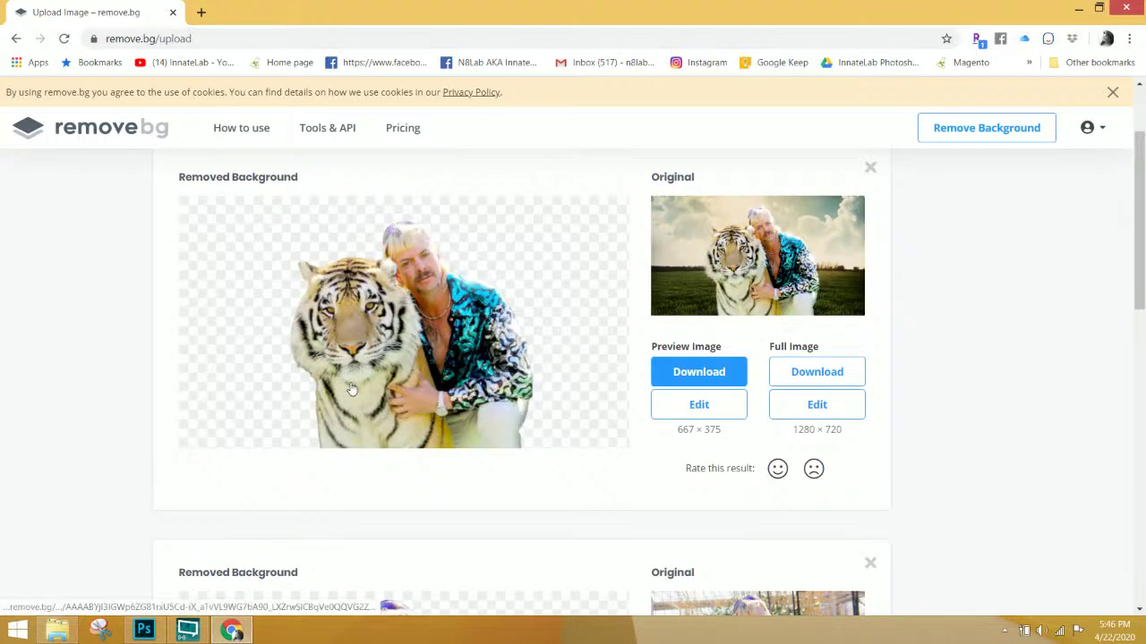
# - Compare the two tiger cutouts with their originals, checking edge quality, how much of the figures is included, and full image sizes
pyautogui.scroll(-4, 351, 388)
pyautogui.scroll(4, 426, 409)
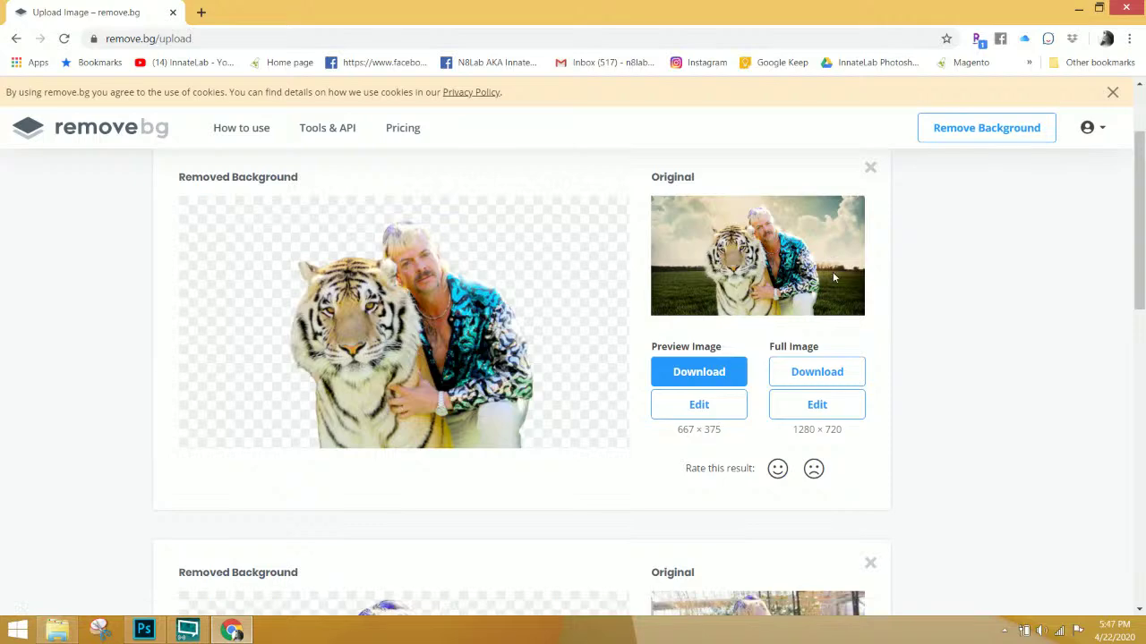
pyautogui.scroll(-3, 562, 322)
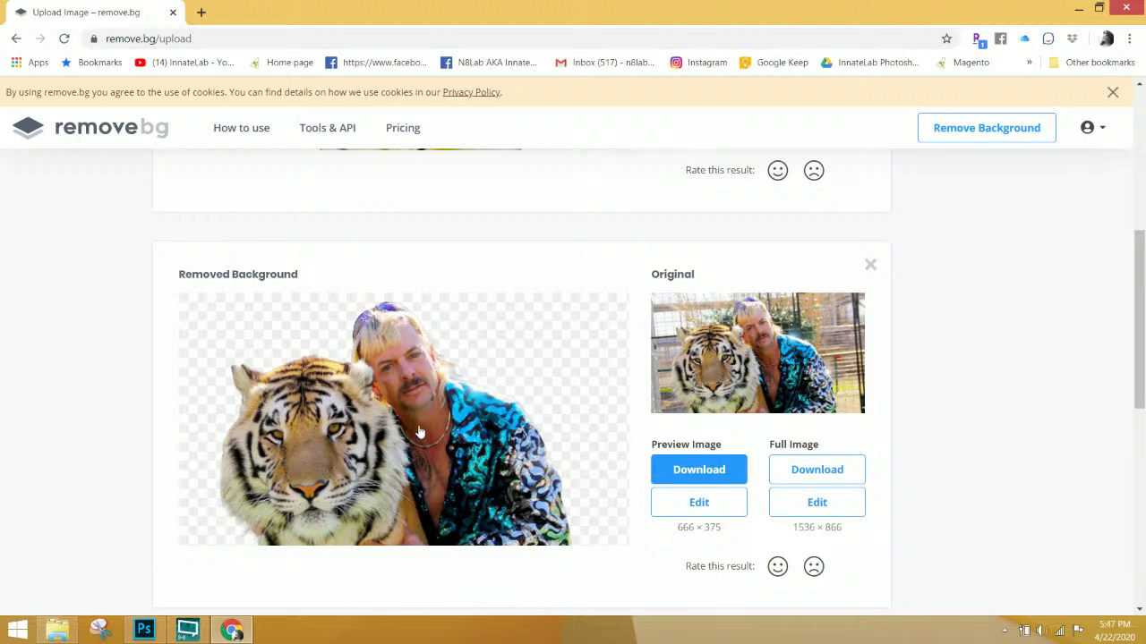
pyautogui.scroll(2, 416, 431)
pyautogui.scroll(-4, 416, 431)
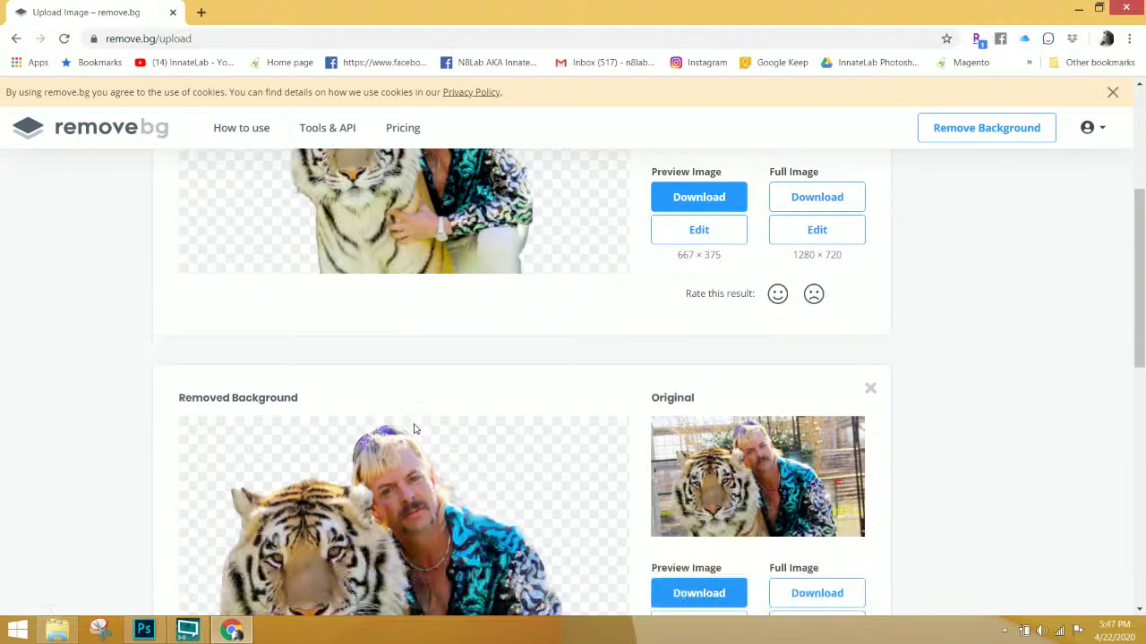
pyautogui.scroll(3, 680, 385)
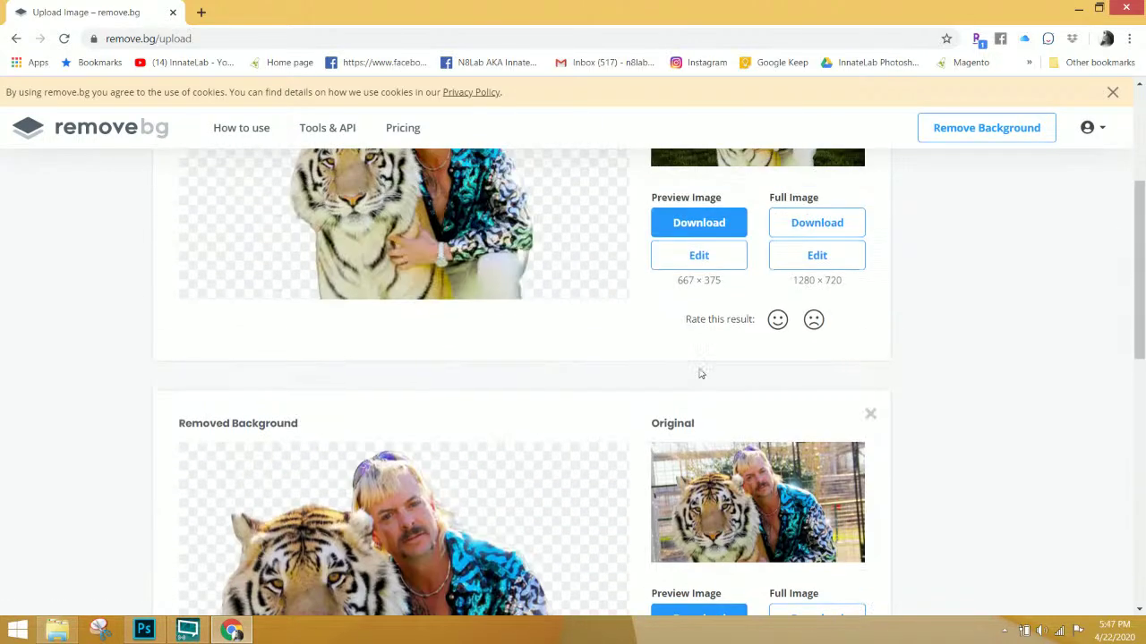
pyautogui.scroll(-2, 563, 447)
pyautogui.scroll(4, 453, 352)
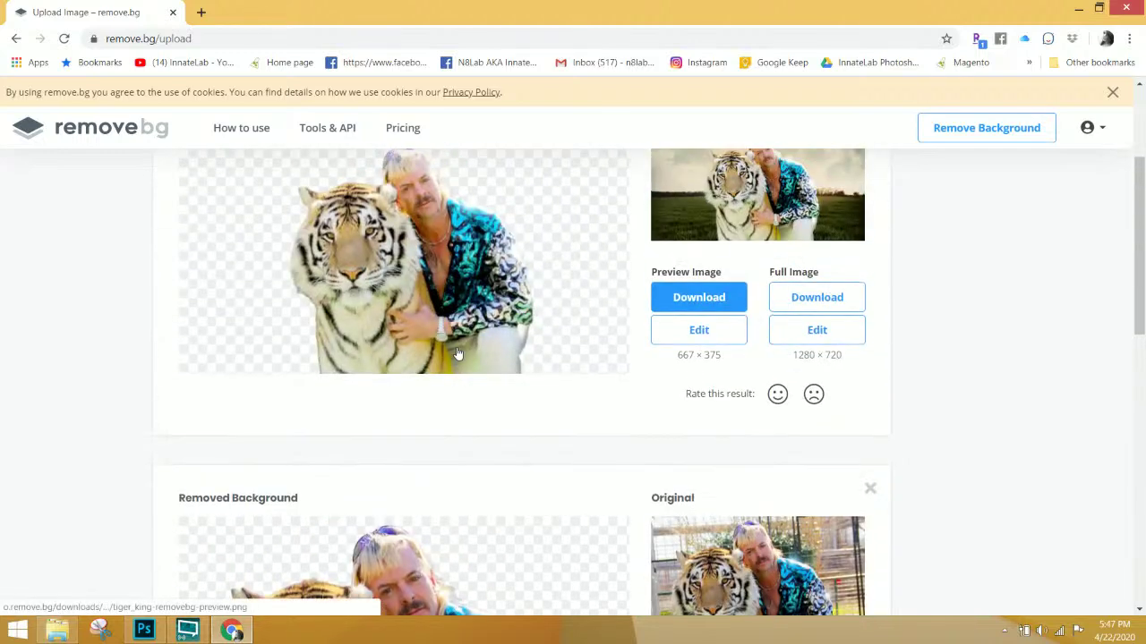
pyautogui.scroll(-4, 455, 353)
pyautogui.scroll(3, 457, 353)
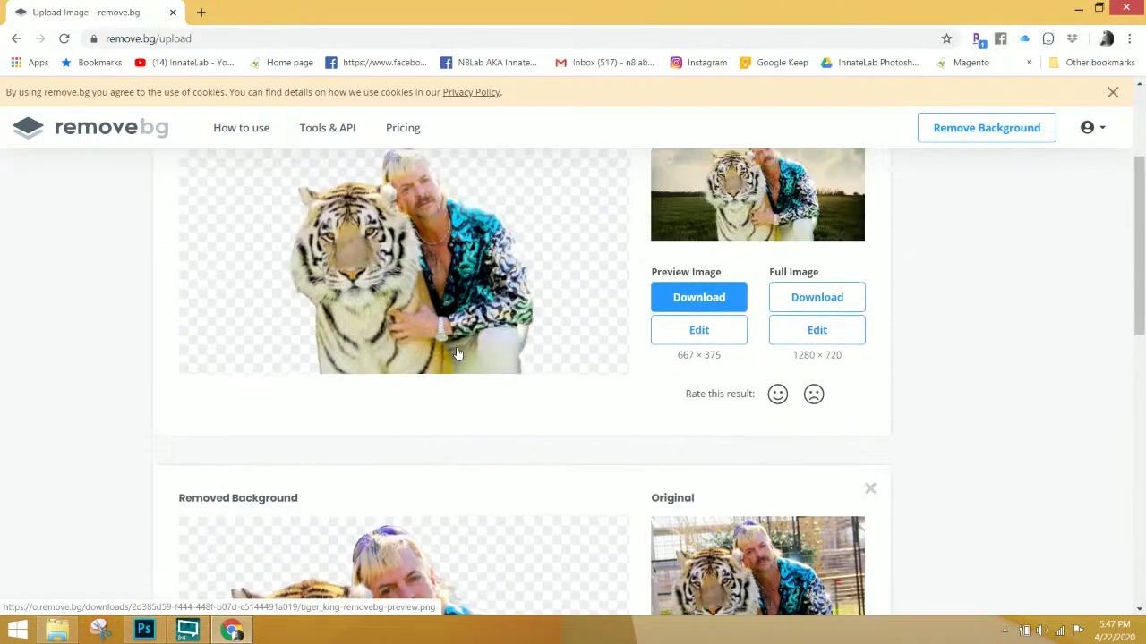
pyautogui.scroll(-3, 488, 356)
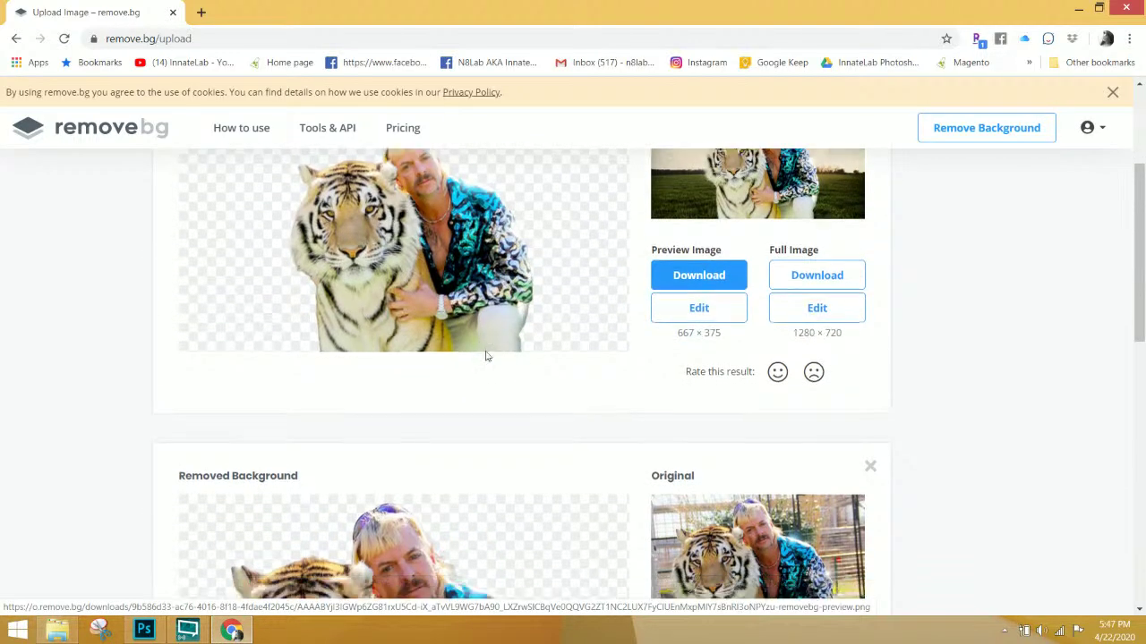
pyautogui.scroll(4, 486, 356)
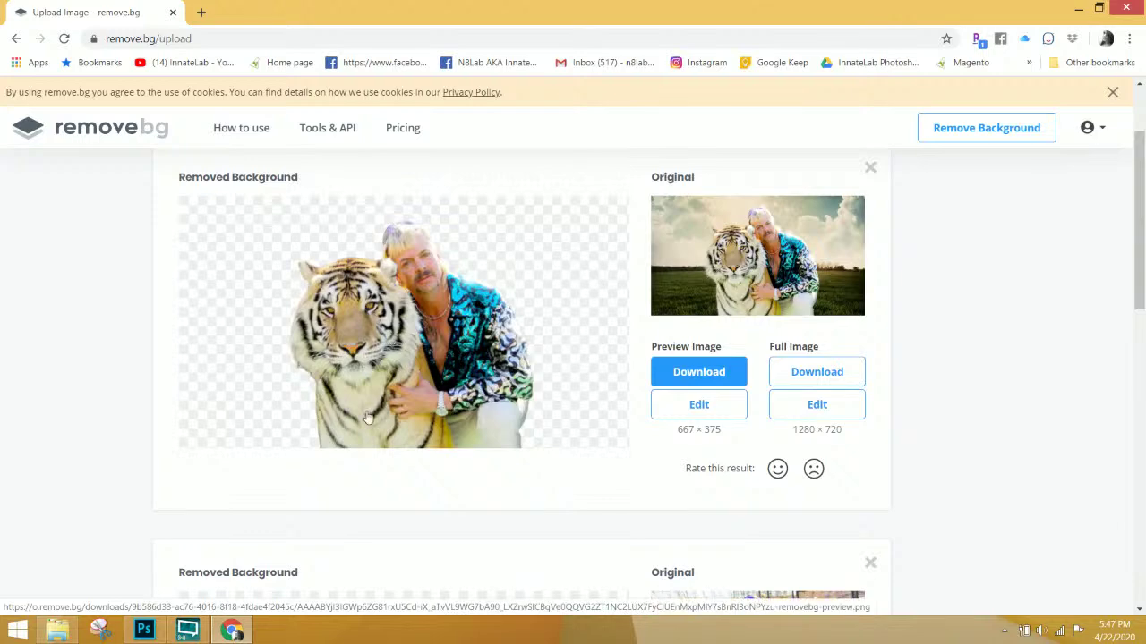
pyautogui.scroll(-3, 335, 427)
pyautogui.scroll(4, 334, 426)
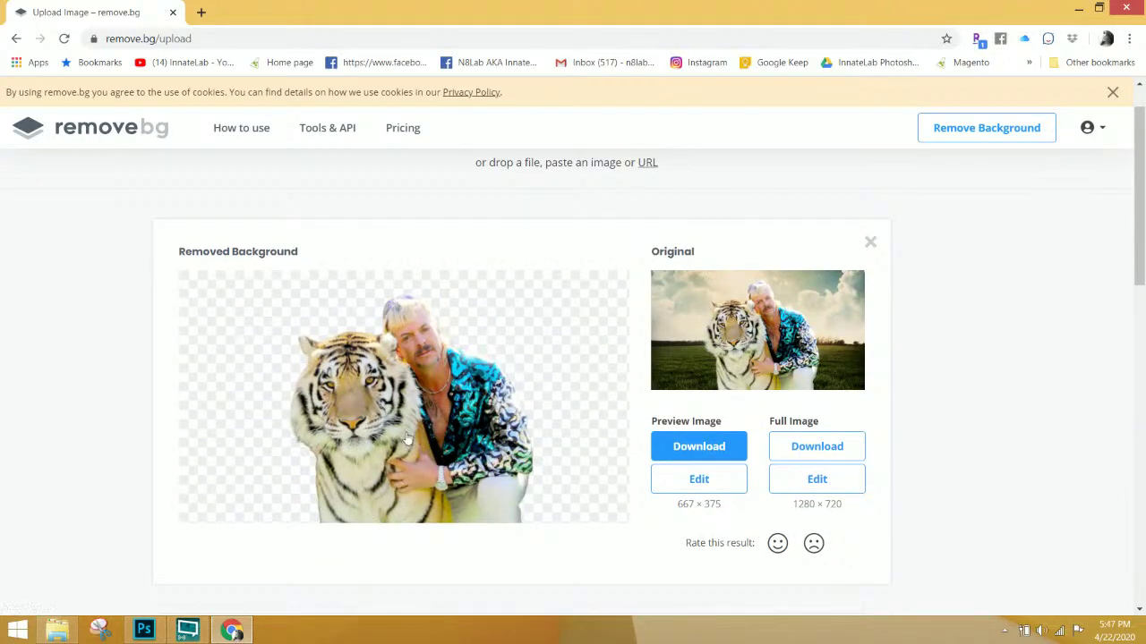
# - Download the full 1280 × 720 image of the second tiger cutout and save it to Downloads as "tiger king png"
pyautogui.click(829, 457)
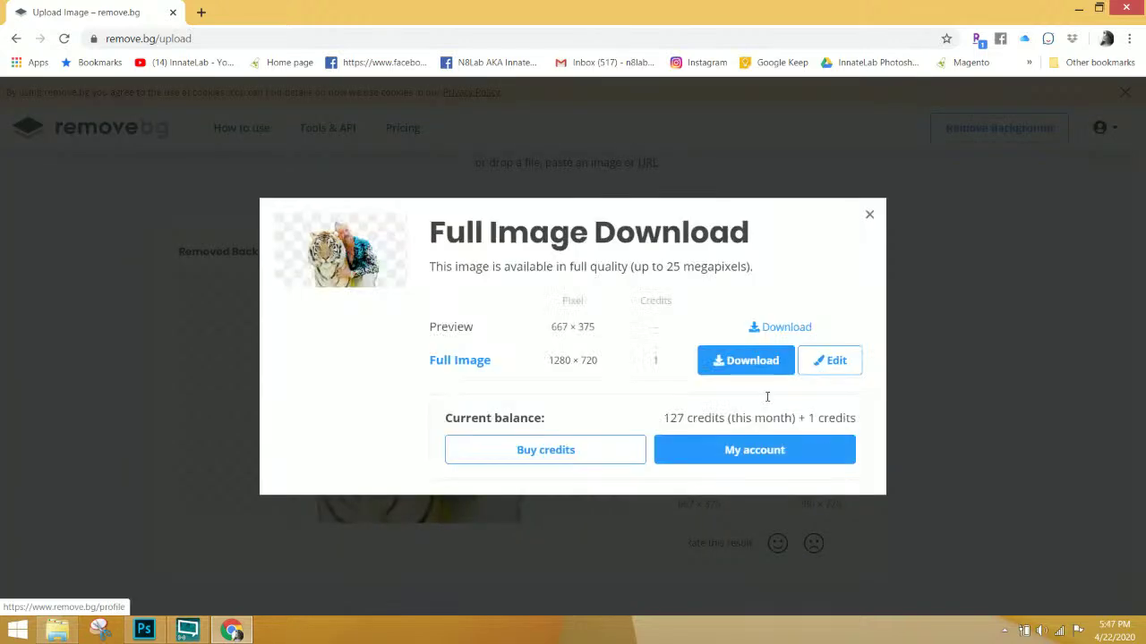
pyautogui.click(744, 362)
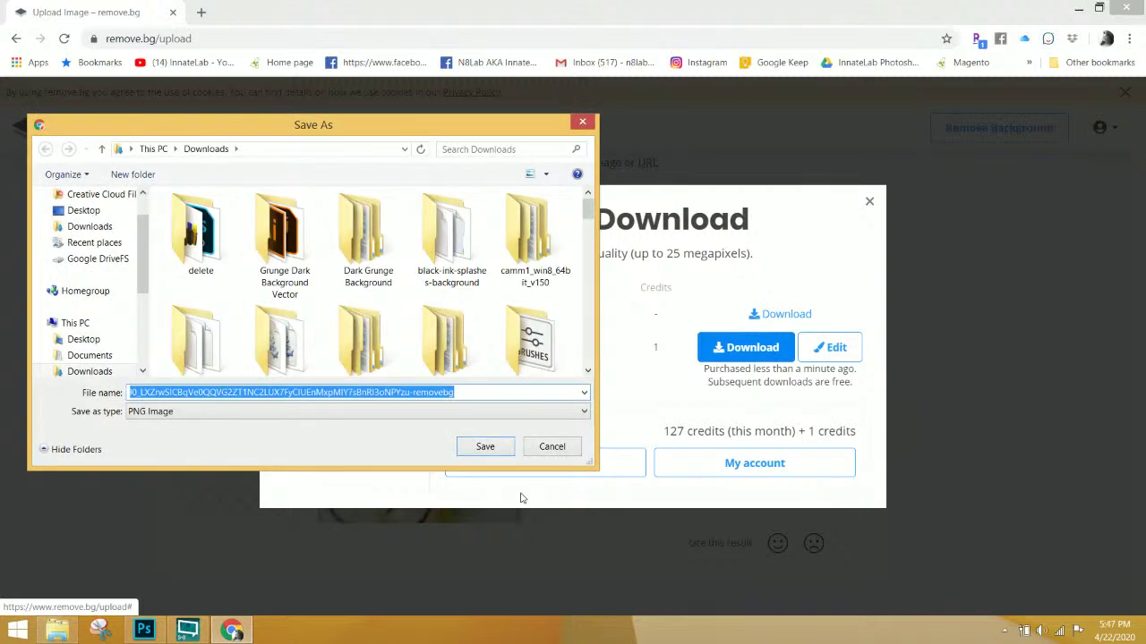
pyautogui.write('tiger ki')
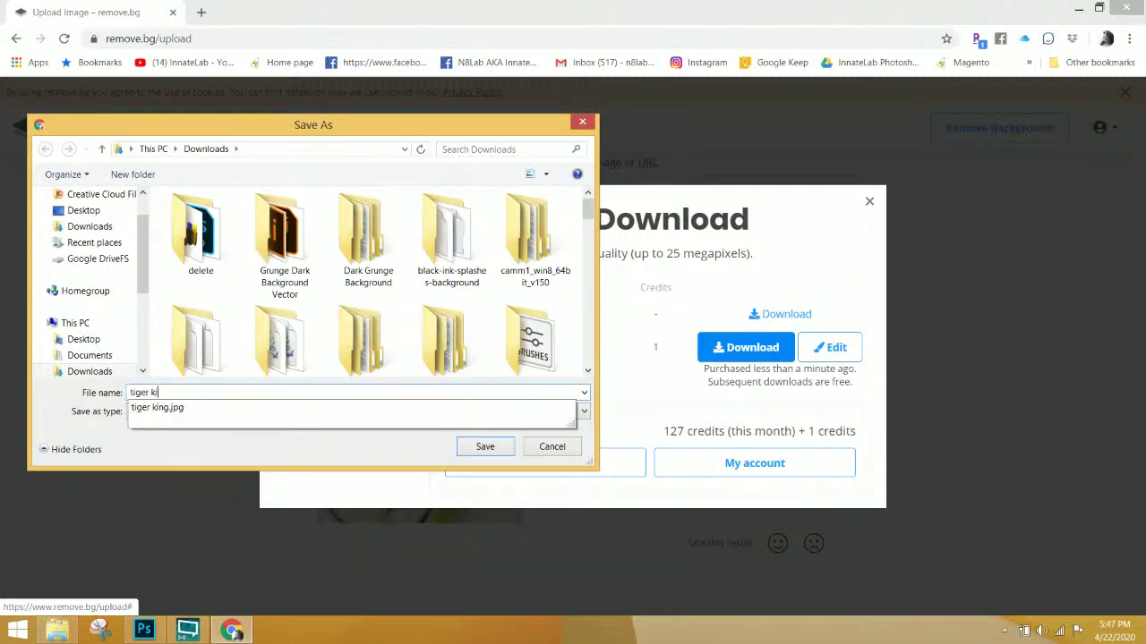
pyautogui.write('ng')
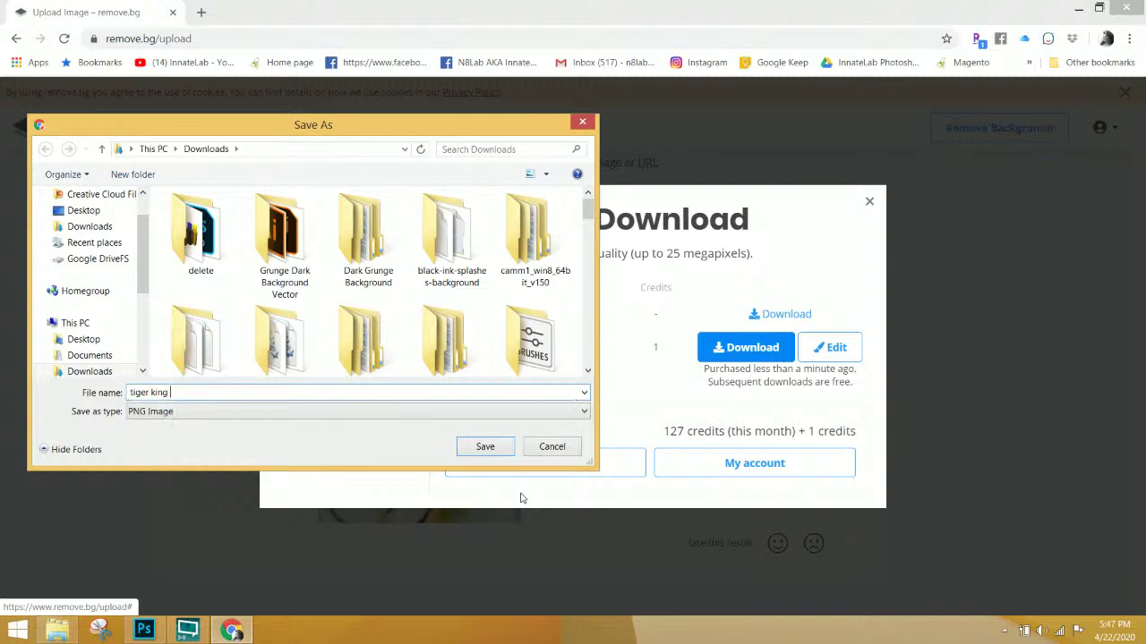
pyautogui.write(' png')
pyautogui.press('Return')
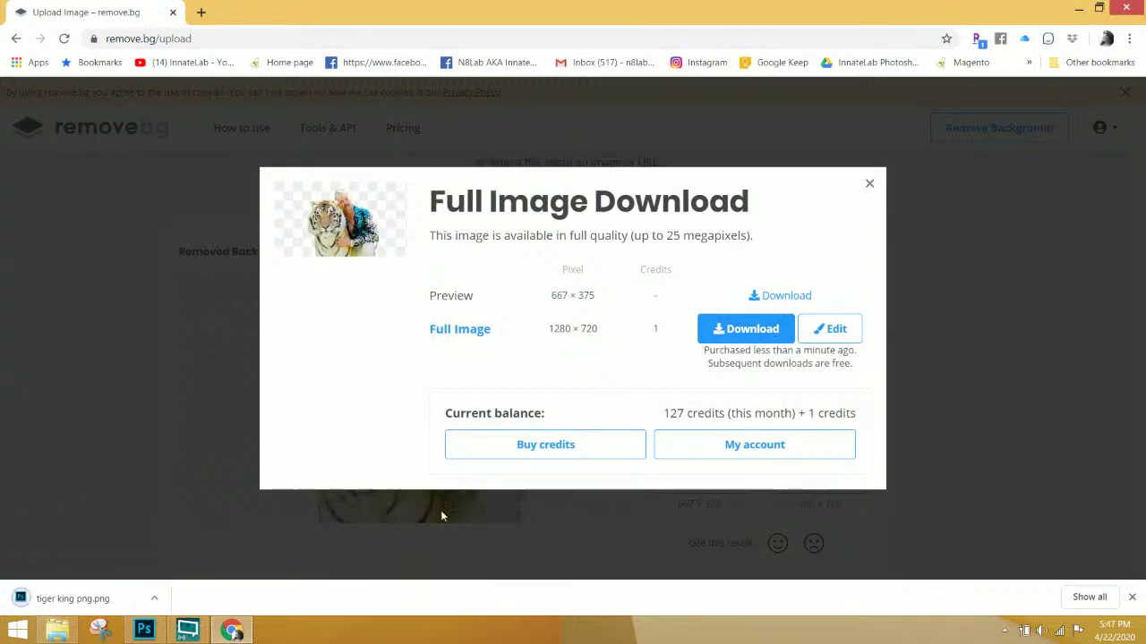
# - Place the downloaded tiger king png into the Photoshop T-shirt design, directly above the portrait layer in the Photos group, covering the portrait
pyautogui.click(143, 631)
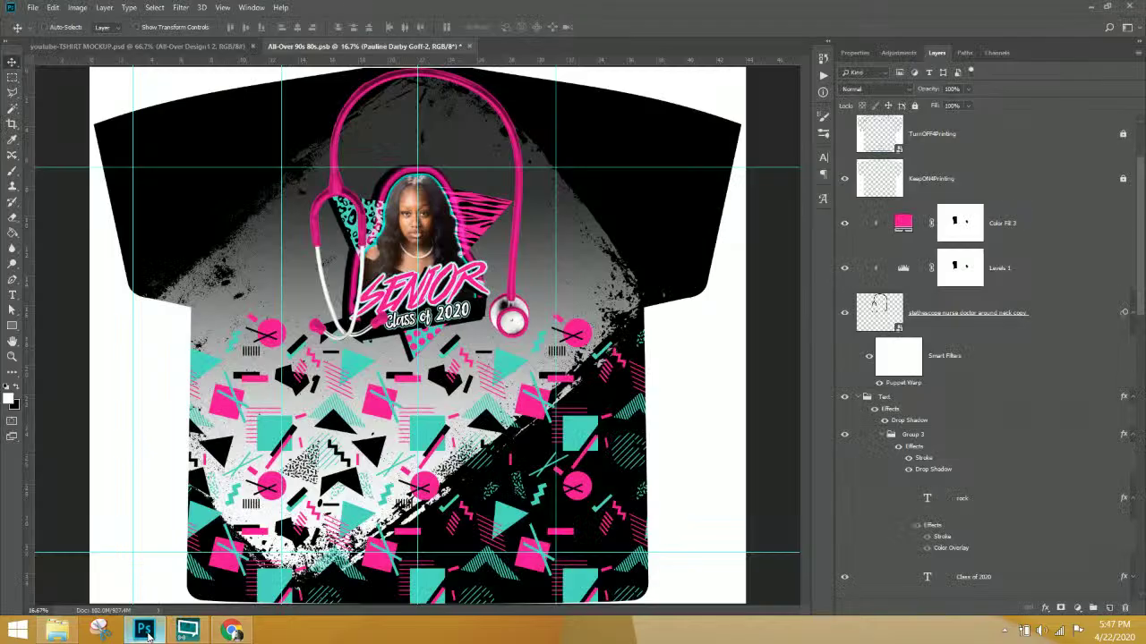
pyautogui.rightClick(442, 231)
pyautogui.click(470, 245)
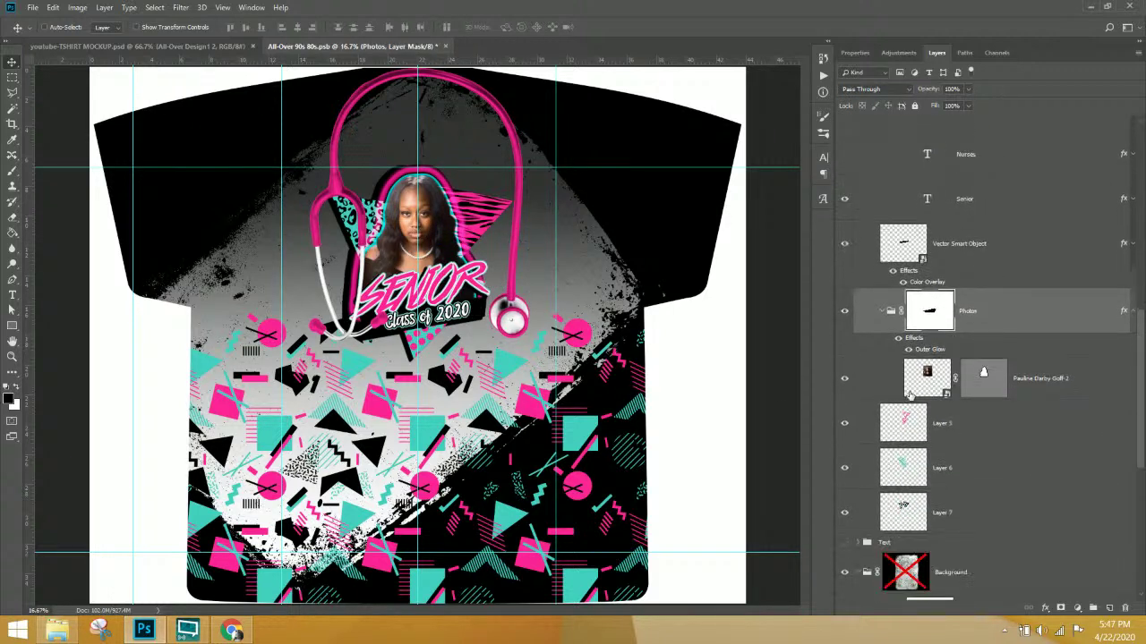
pyautogui.rightClick(446, 244)
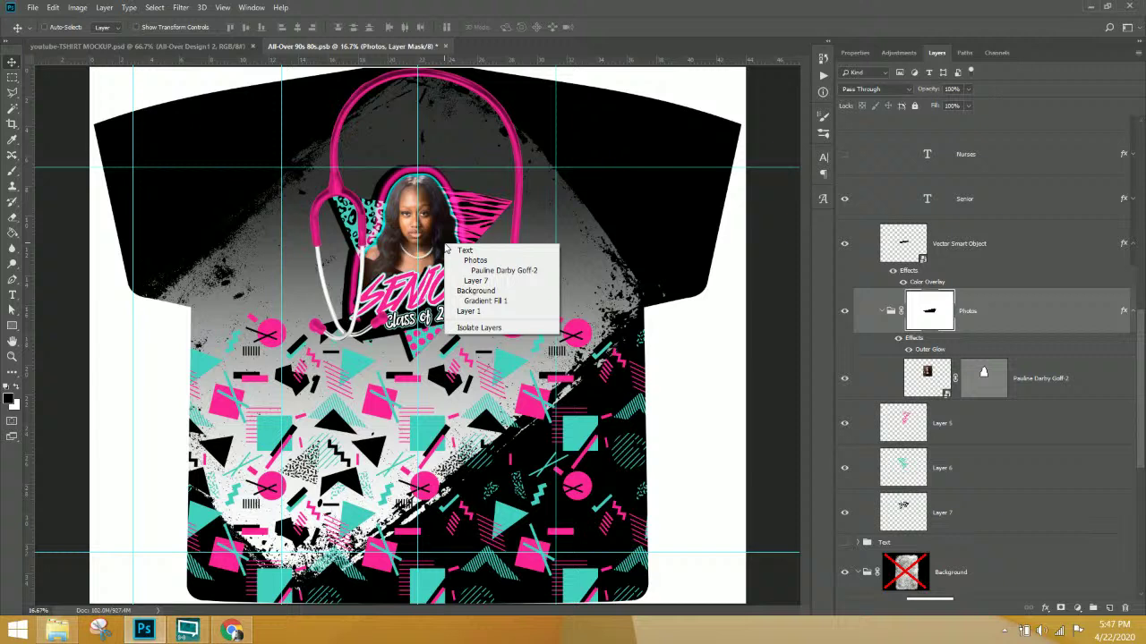
pyautogui.click(516, 271)
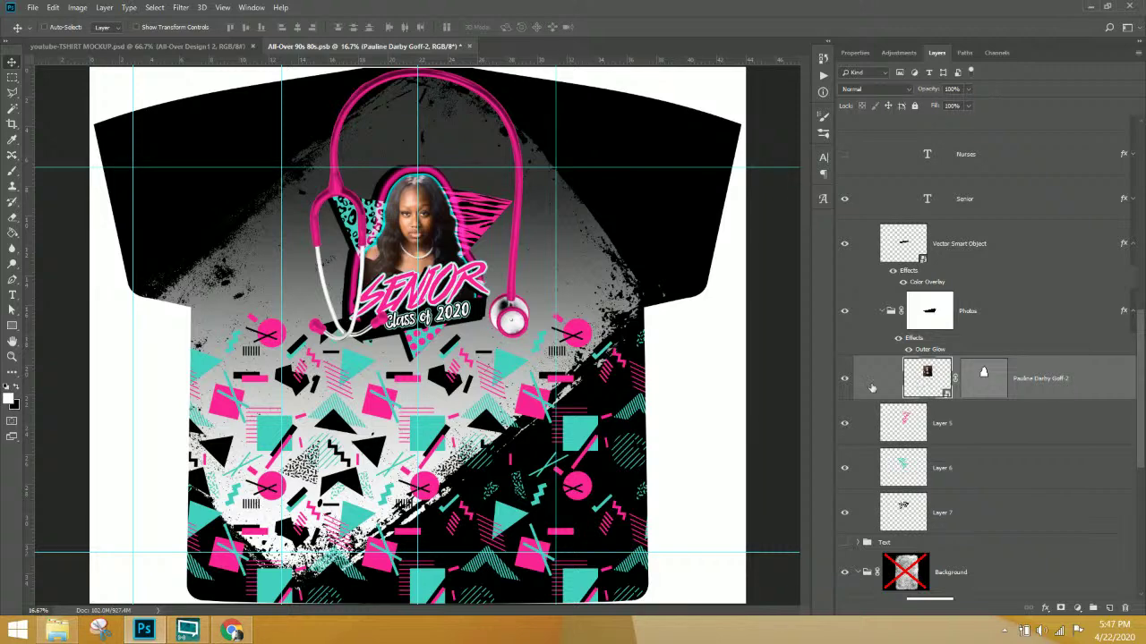
pyautogui.click(231, 630)
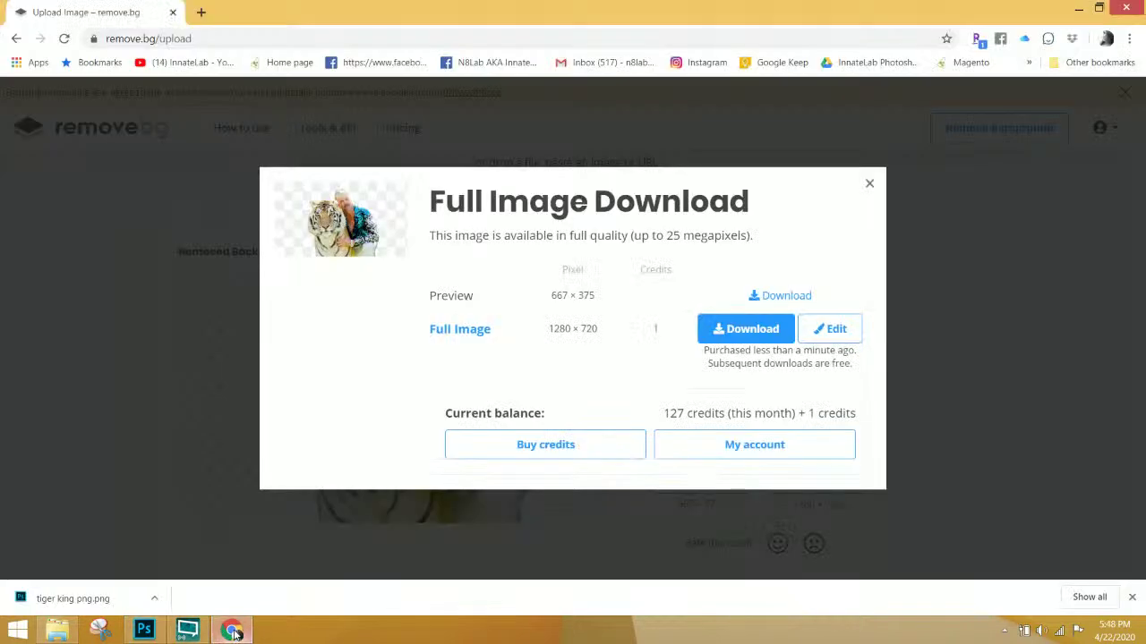
pyautogui.moveTo(96, 601); pyautogui.dragTo(405, 277)
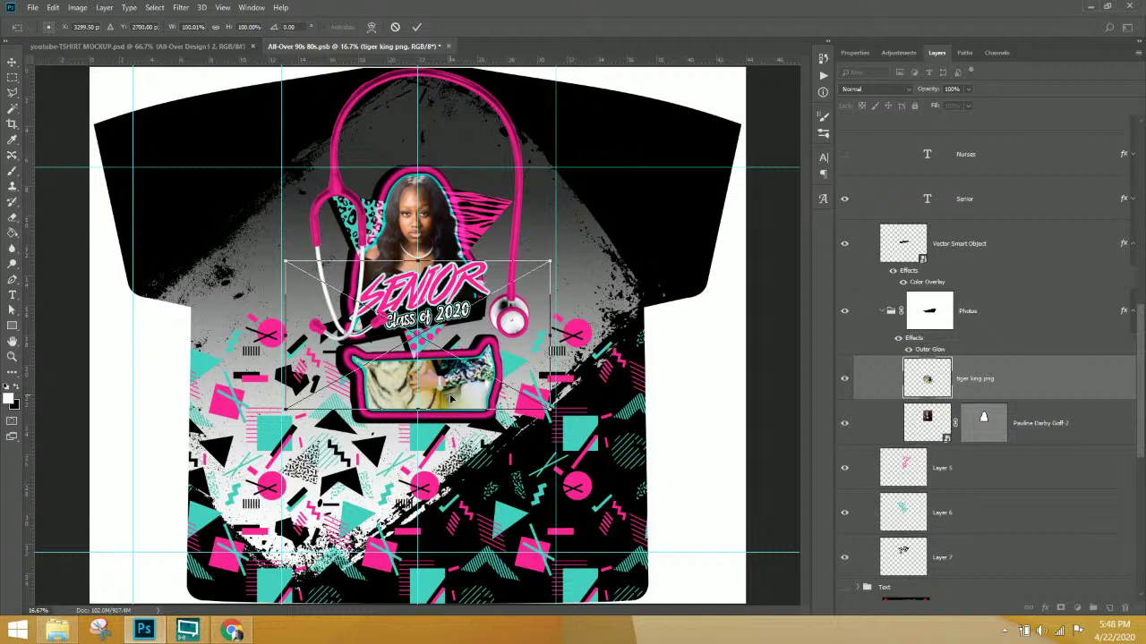
pyautogui.moveTo(452, 399); pyautogui.dragTo(455, 259)
pyautogui.press('Return')
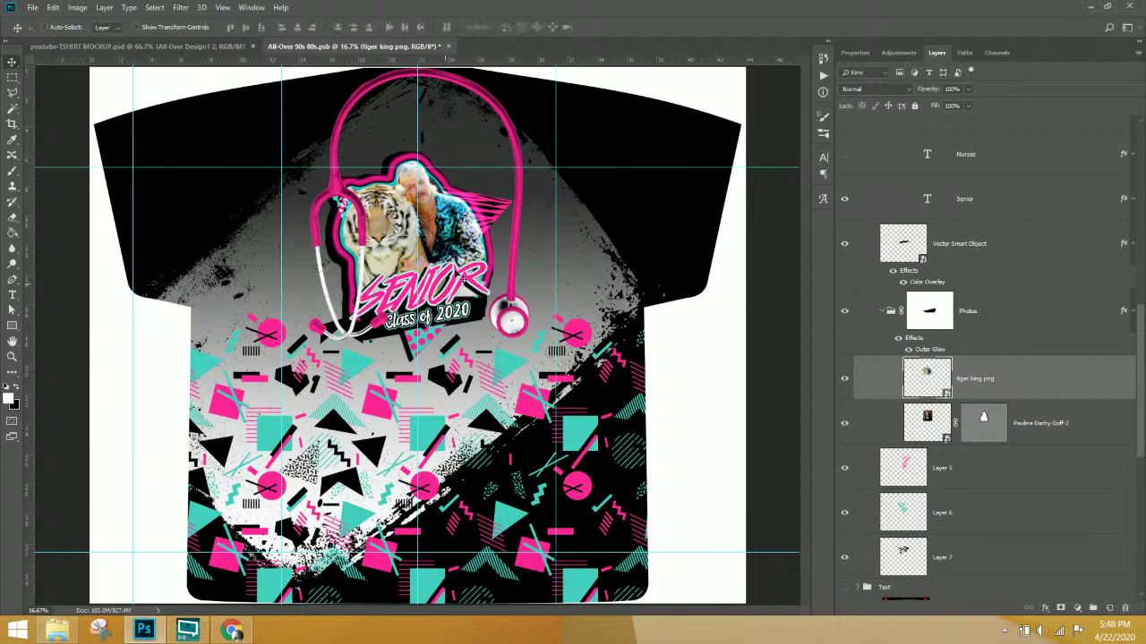
# - Hide the original portrait layer and move the tiger king image slightly down behind the SENIOR text
pyautogui.click(1039, 421)
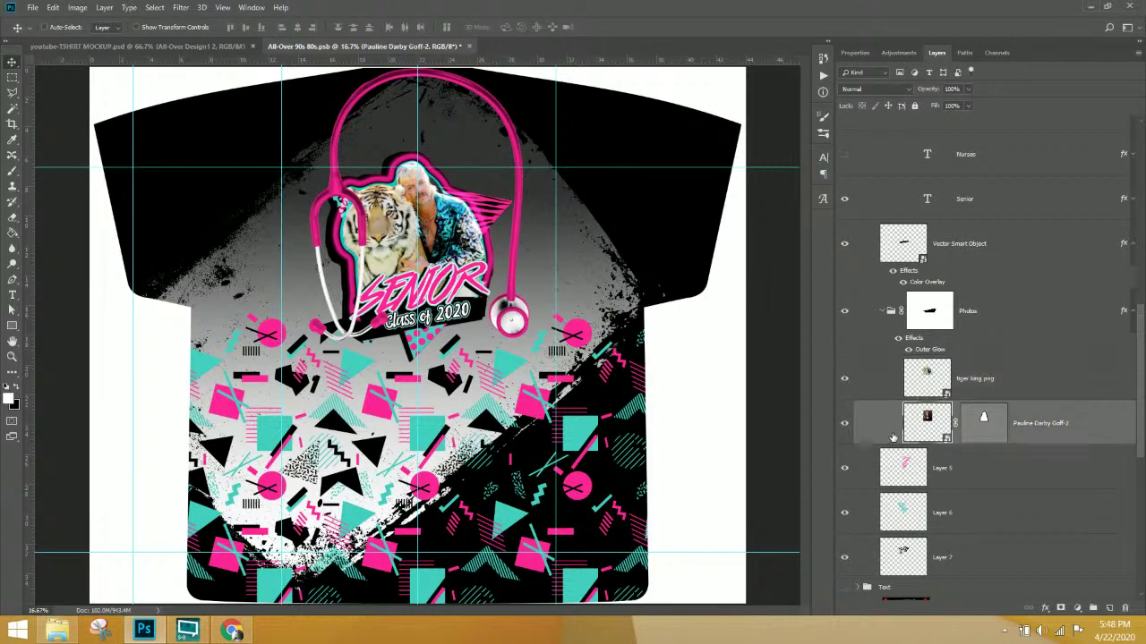
pyautogui.click(844, 432)
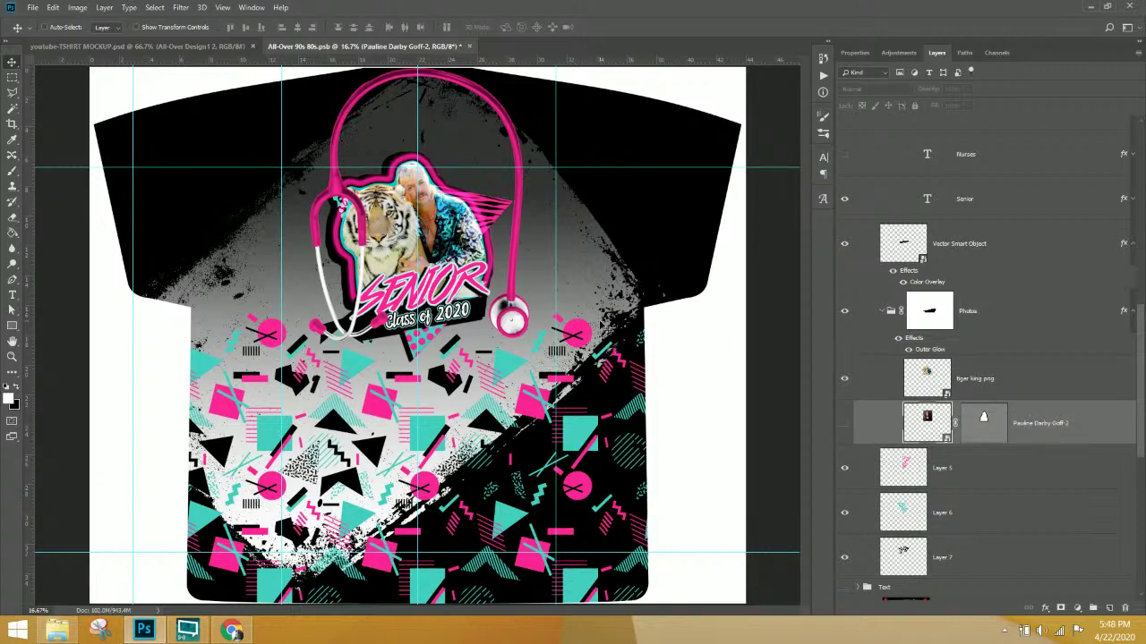
pyautogui.moveTo(461, 254)
pyautogui.mouseDown()
pyautogui.moveTo(470, 240)
pyautogui.moveTo(461, 253)
pyautogui.mouseUp()
pyautogui.click(1003, 384)
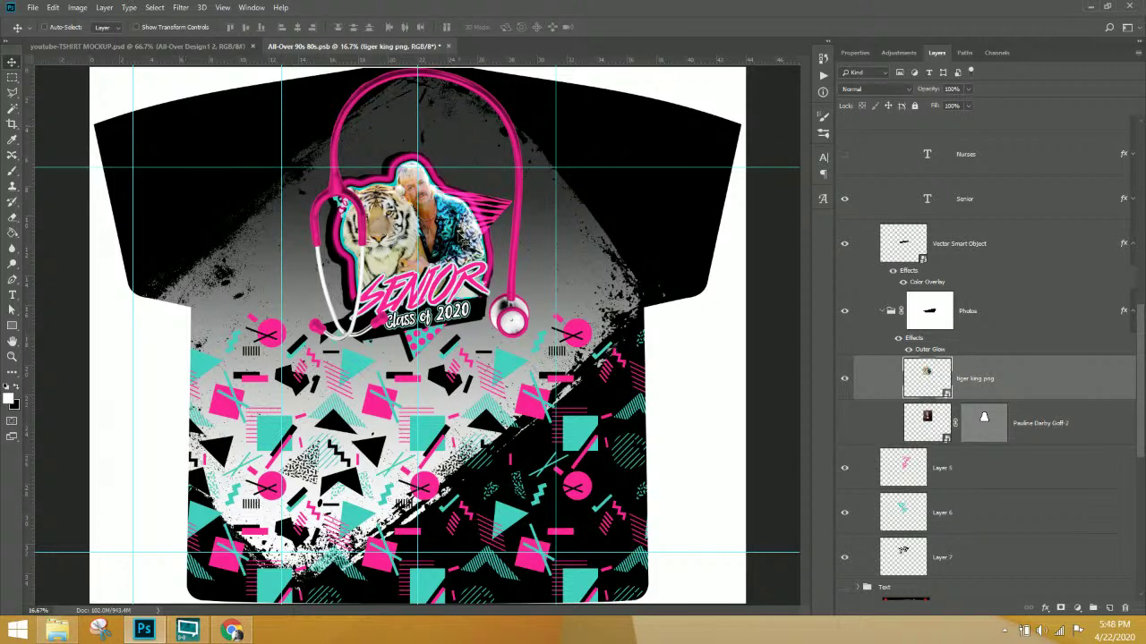
pyautogui.rightClick(458, 237)
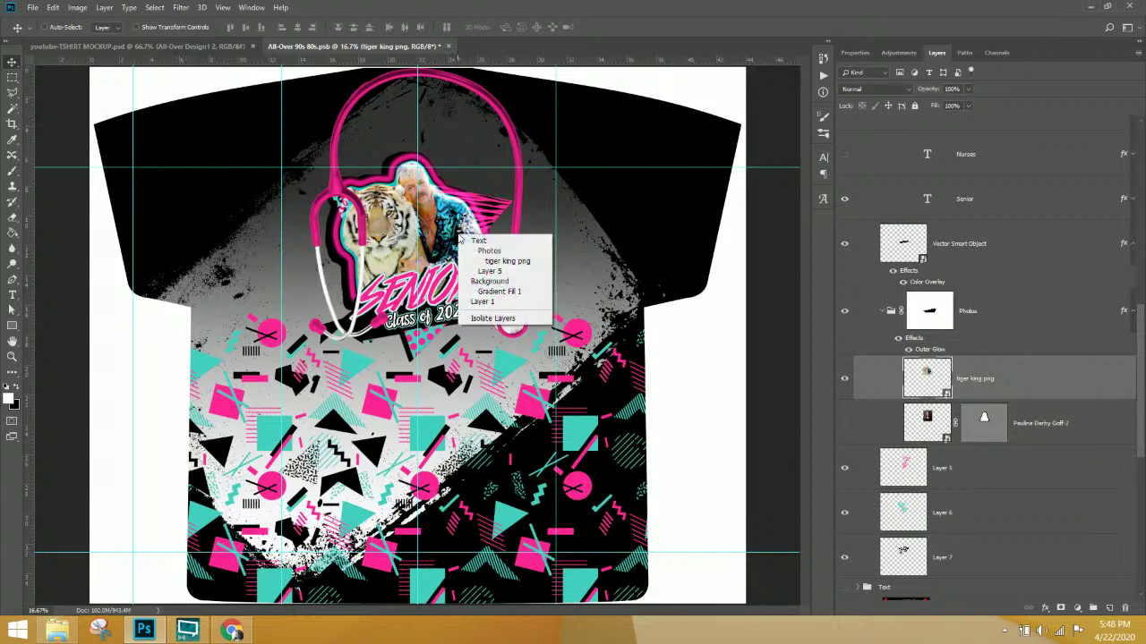
pyautogui.click(991, 378)
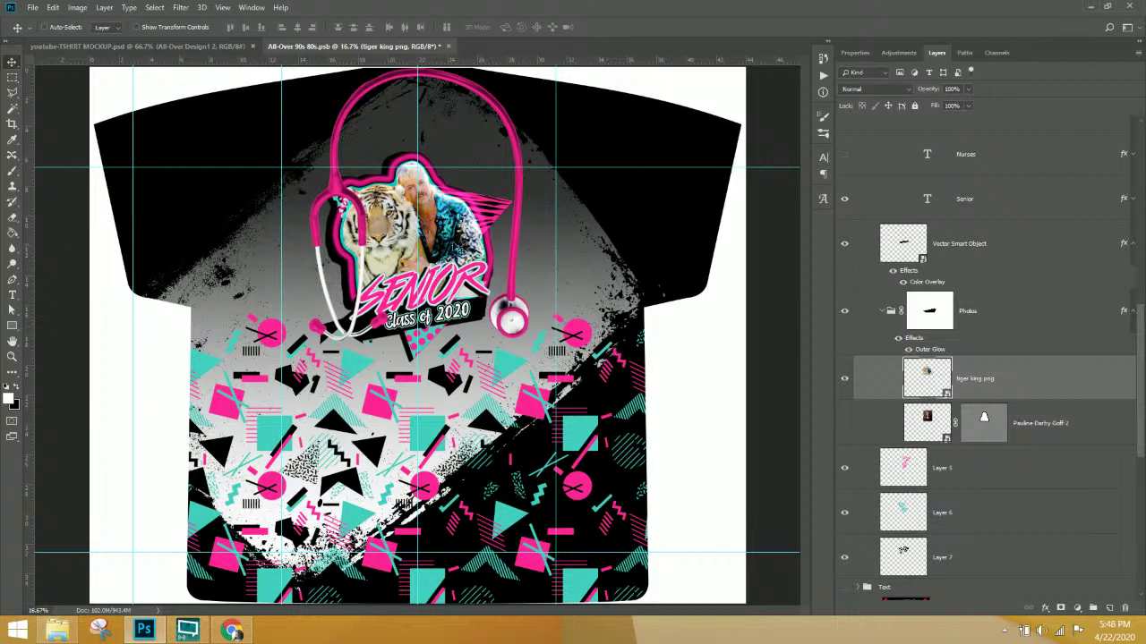
pyautogui.moveTo(453, 244); pyautogui.dragTo(456, 260)
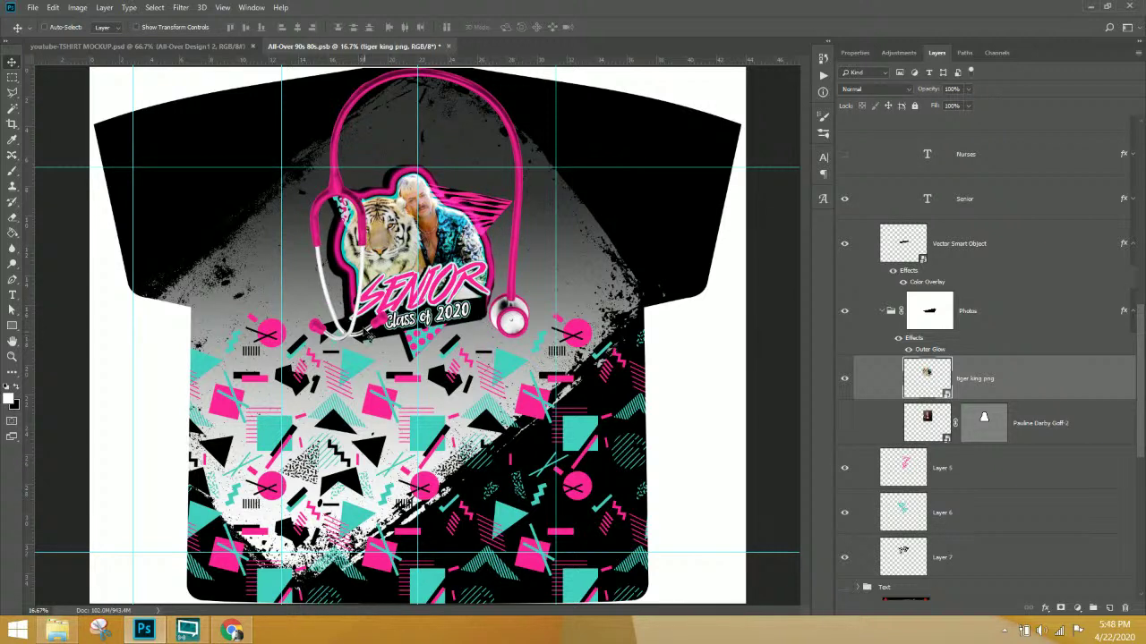
# - Preview the design with and without the stethoscope by toggling its layer's visibility, leaving it shown
pyautogui.scroll(4, 984, 355)
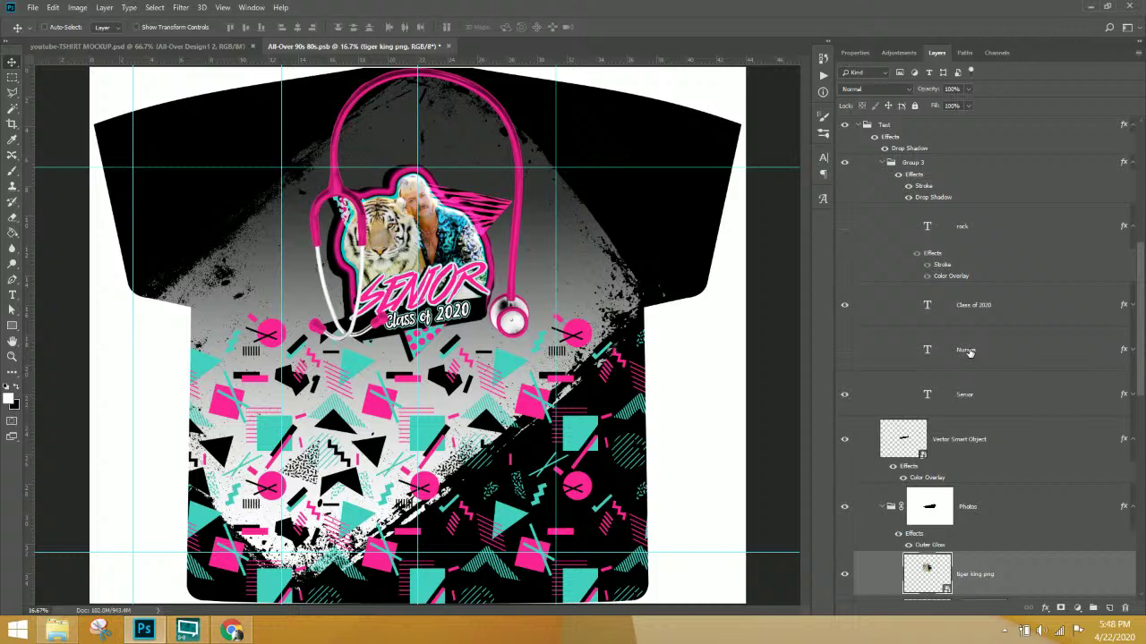
pyautogui.rightClick(481, 98)
pyautogui.click(537, 115)
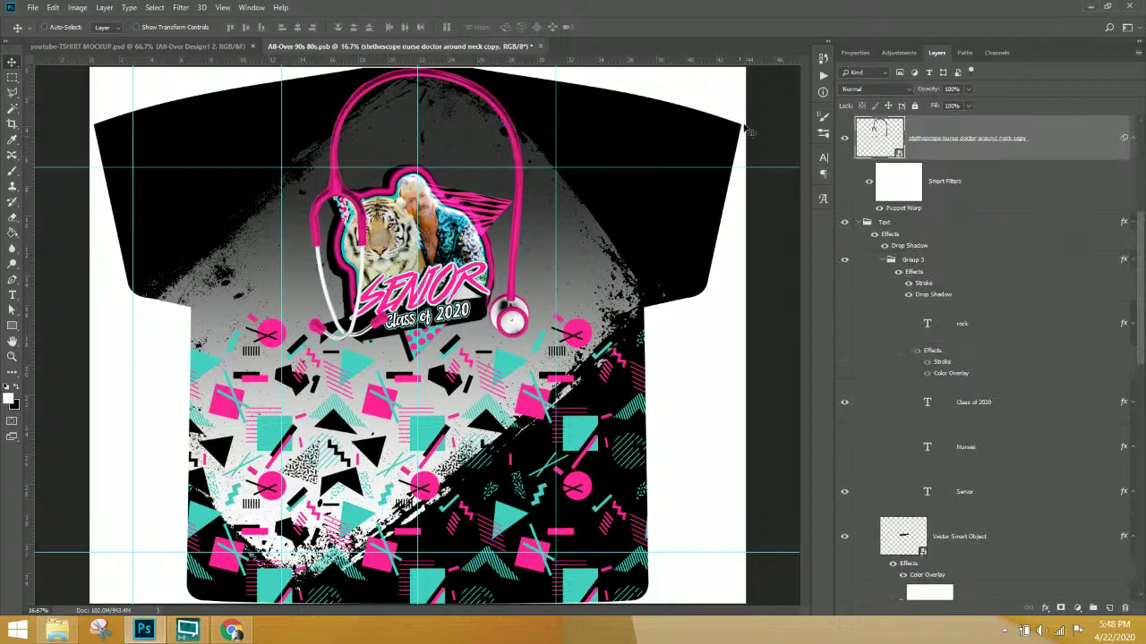
pyautogui.click(843, 140)
pyautogui.click(843, 140)
pyautogui.click(844, 137)
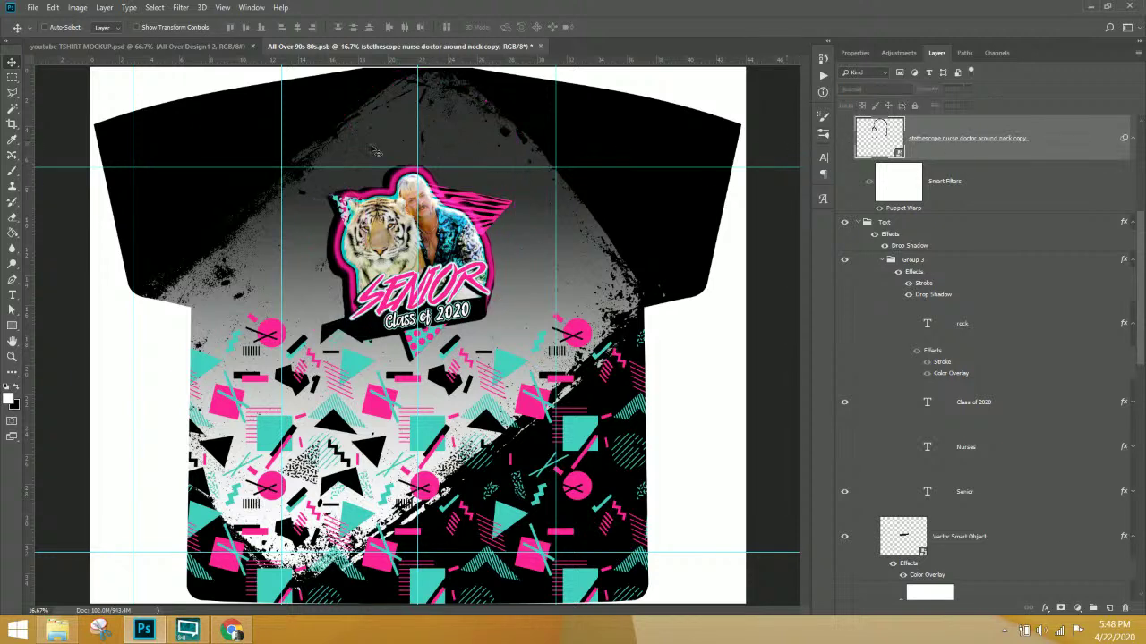
pyautogui.click(844, 138)
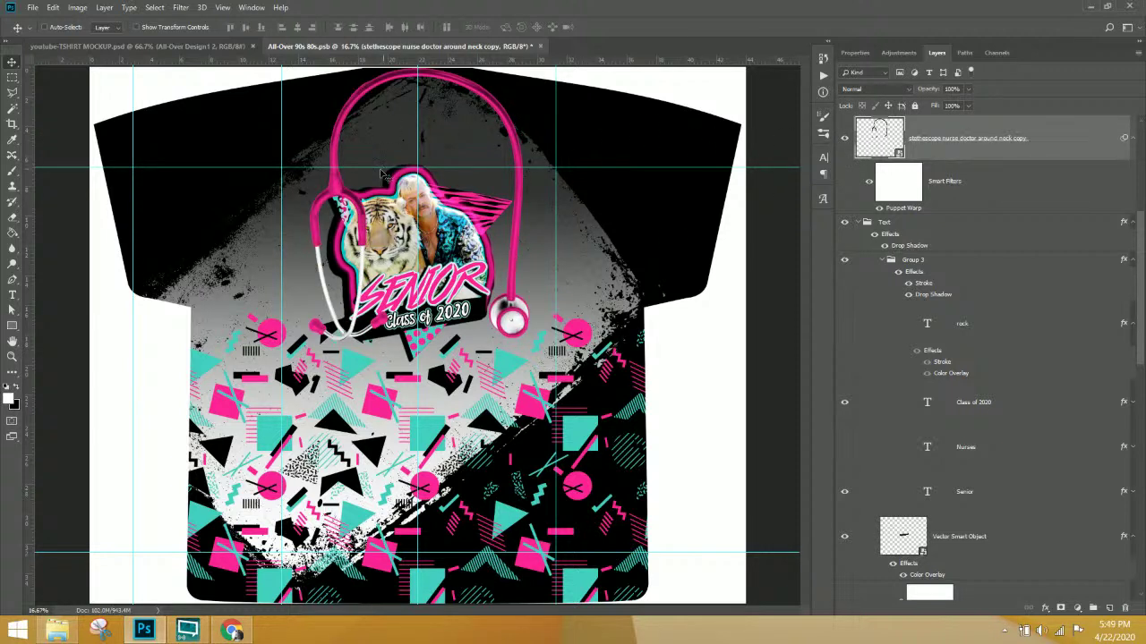
pyautogui.click(844, 137)
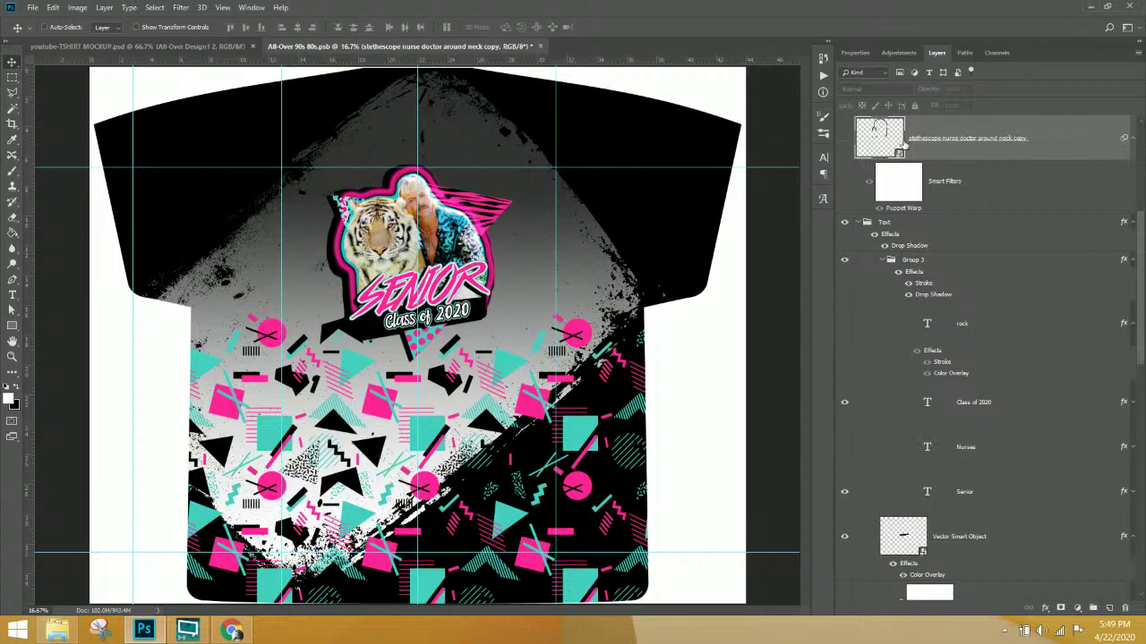
pyautogui.click(844, 140)
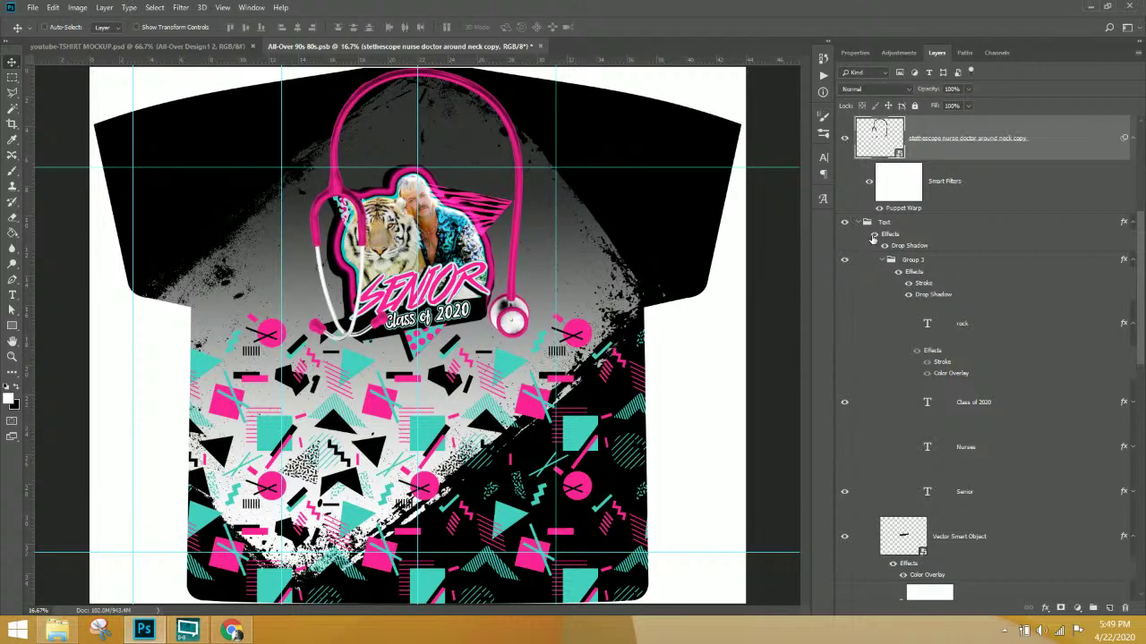
# - Group the hidden "rock" and "Nurses" text layers together inside Group 3
pyautogui.scroll(-3, 878, 425)
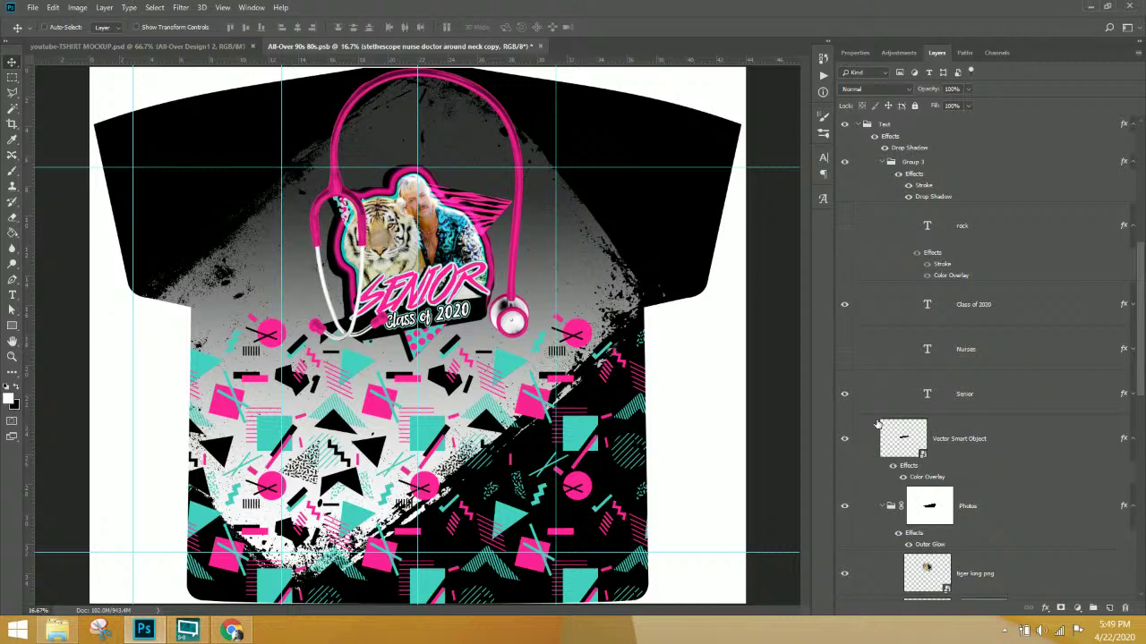
pyautogui.scroll(2, 878, 424)
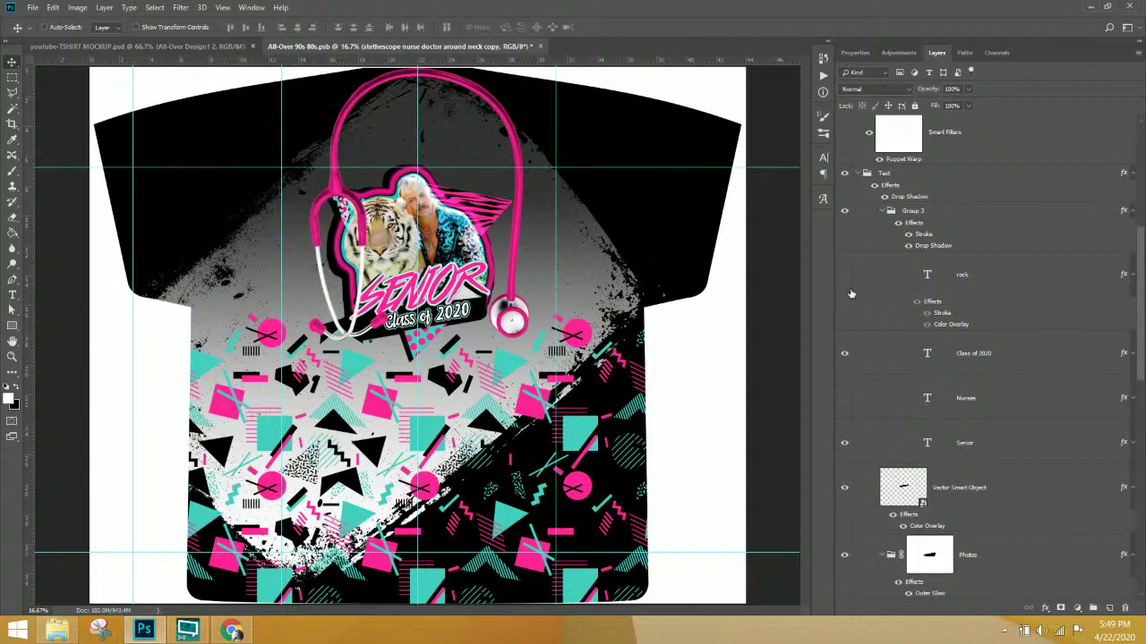
pyautogui.click(966, 279)
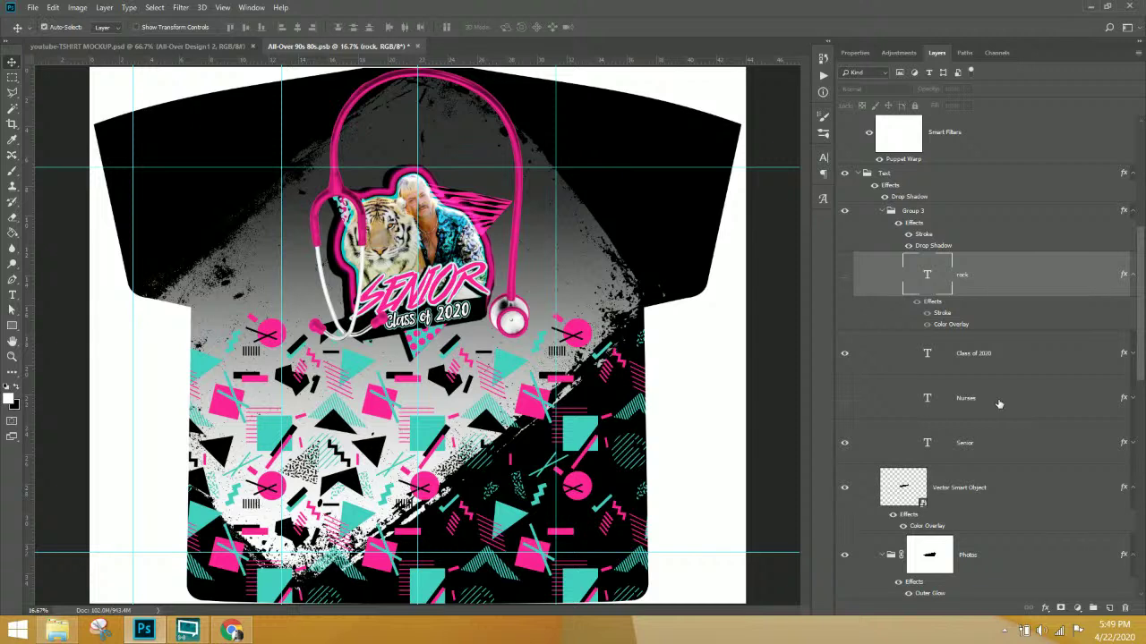
pyautogui.keyDown('ctrl'); pyautogui.click(999, 403); pyautogui.keyUp('ctrl')
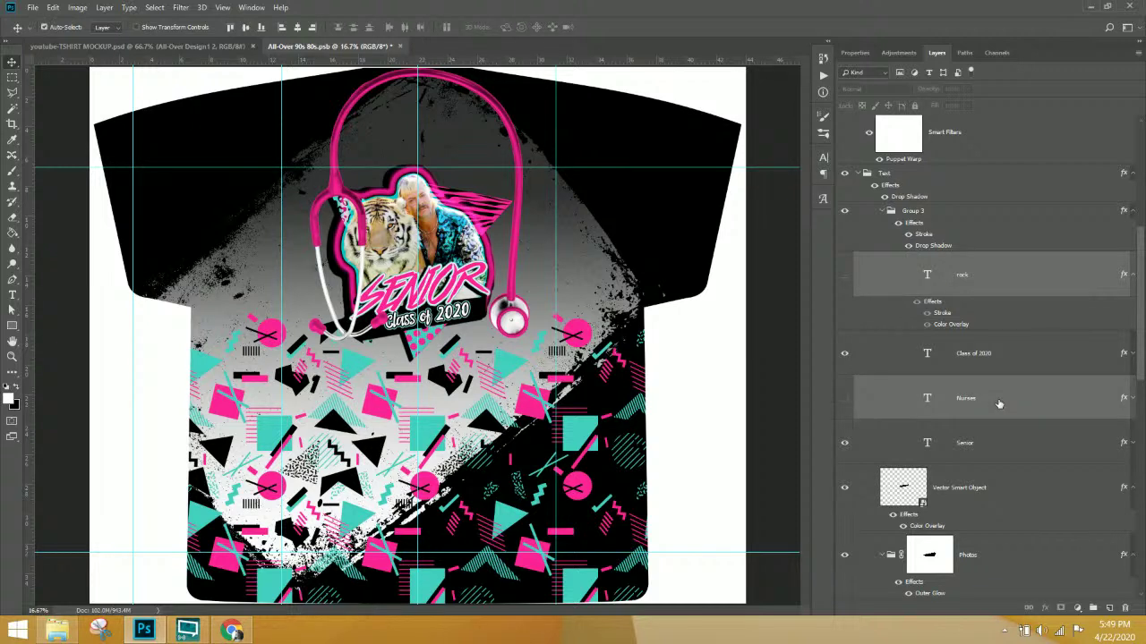
pyautogui.hotkey('ctrl', 'g')
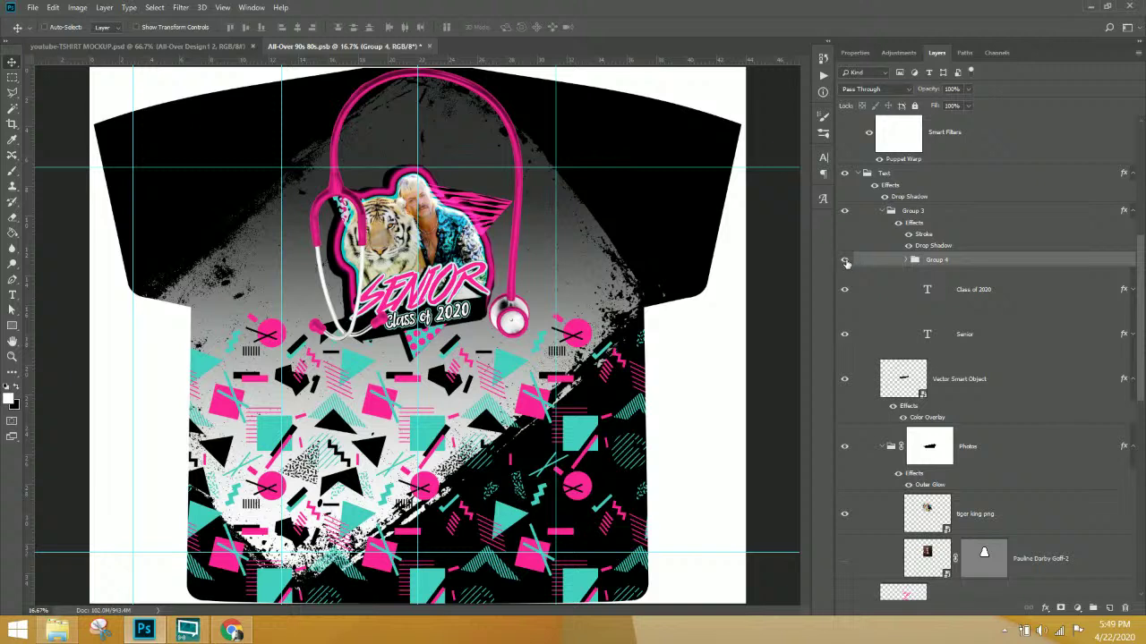
# - Hide the "Class of 2020" and "Senior" text layers and show the "rock" and "Nurses" text layers instead
pyautogui.click(844, 289)
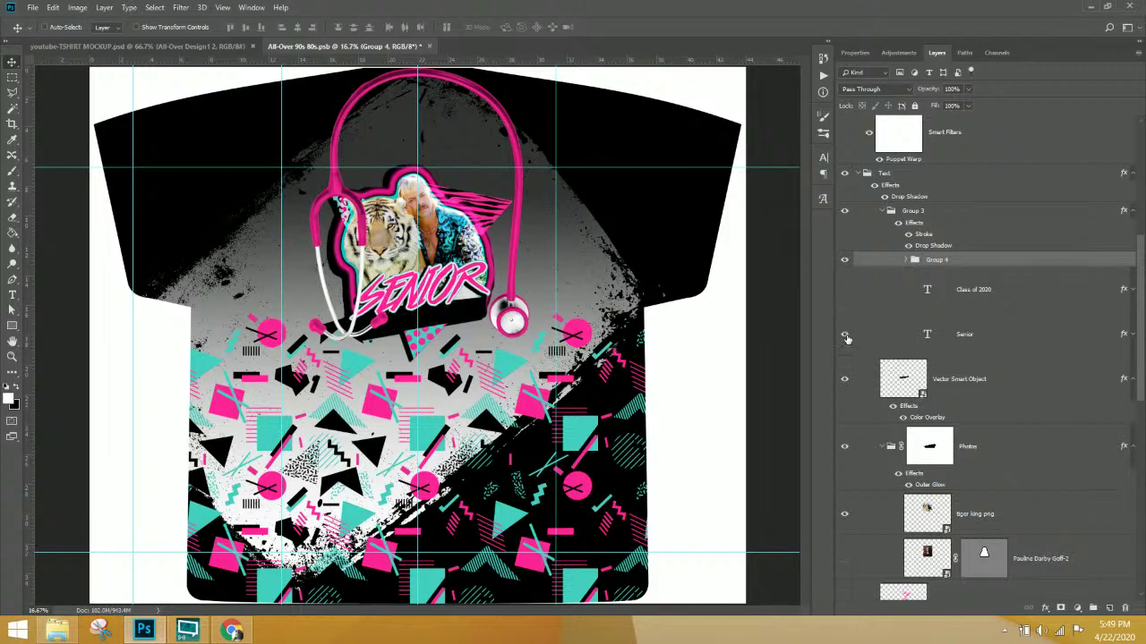
pyautogui.click(844, 334)
pyautogui.click(905, 259)
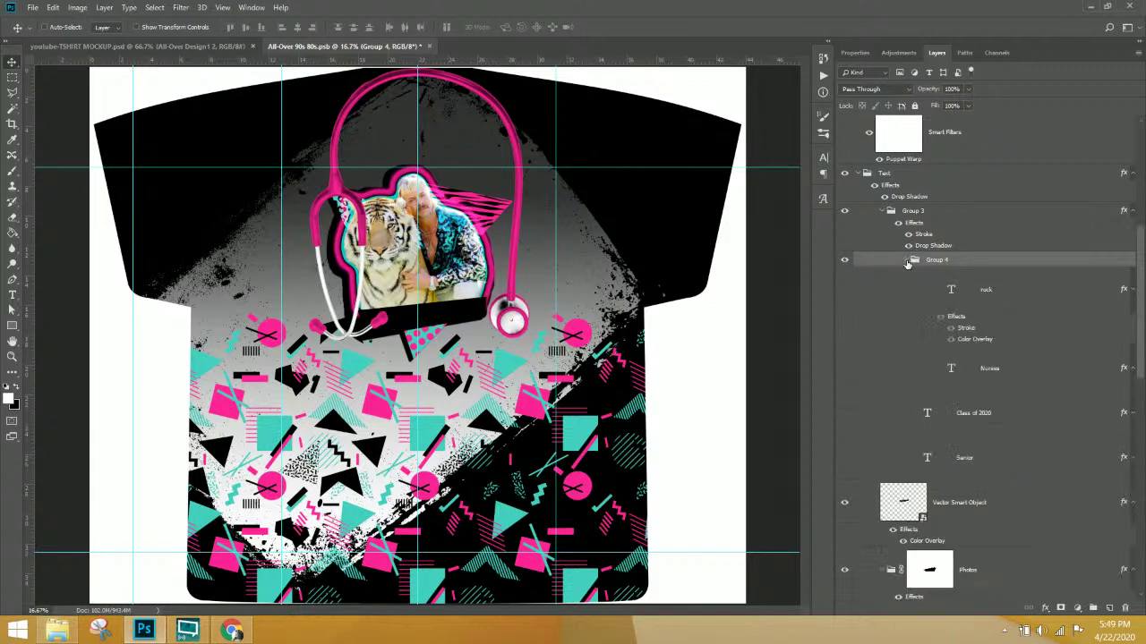
pyautogui.click(845, 290)
pyautogui.click(846, 368)
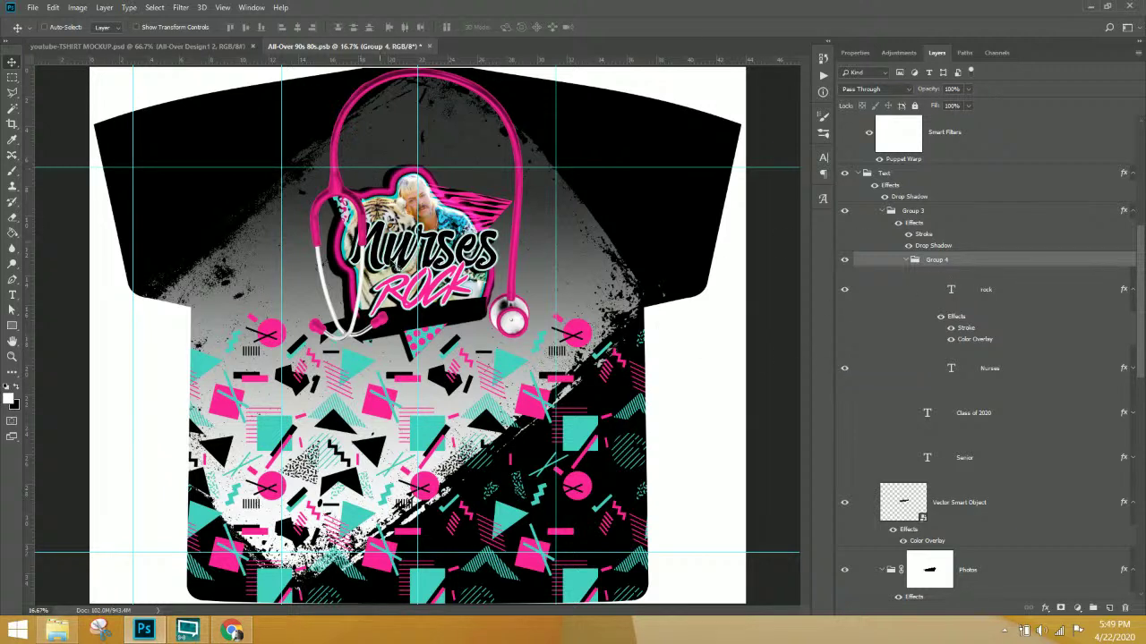
# - Hide the Photos group so the shirt shows the Nurses Rock lettering without a picture
pyautogui.scroll(-6, 941, 349)
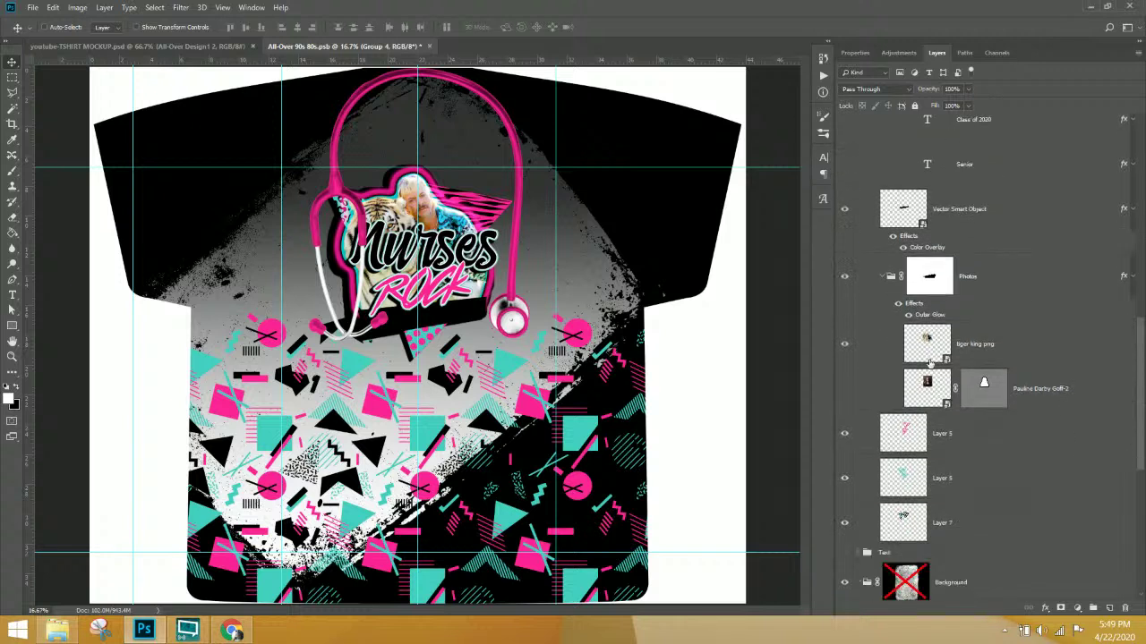
pyautogui.click(845, 278)
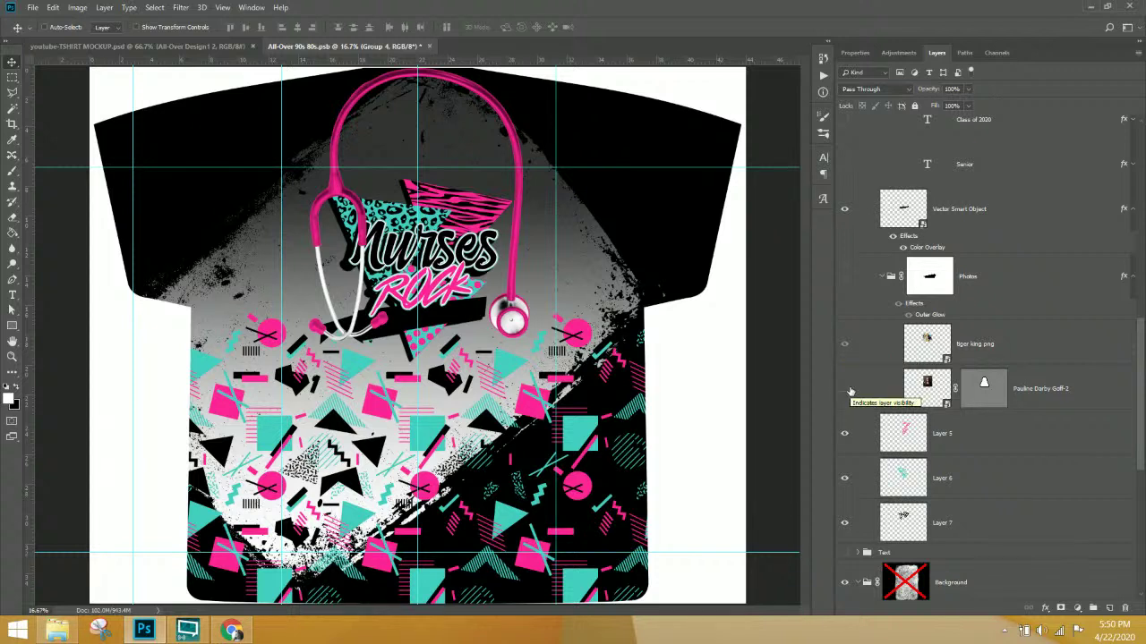
pyautogui.scroll(5, 877, 327)
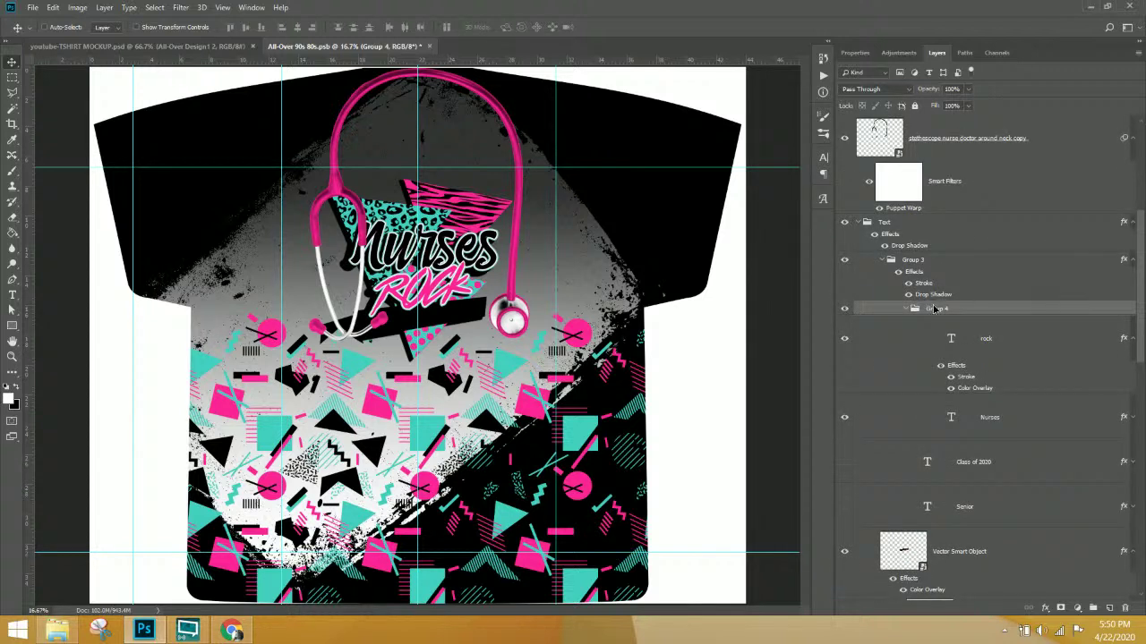
# - Rename the group holding the rock and Nurses text layers "Nurses Rock" and hide it
pyautogui.doubleClick(935, 308)
pyautogui.write('Nurses Rock')
pyautogui.press('Return')
pyautogui.click(904, 309)
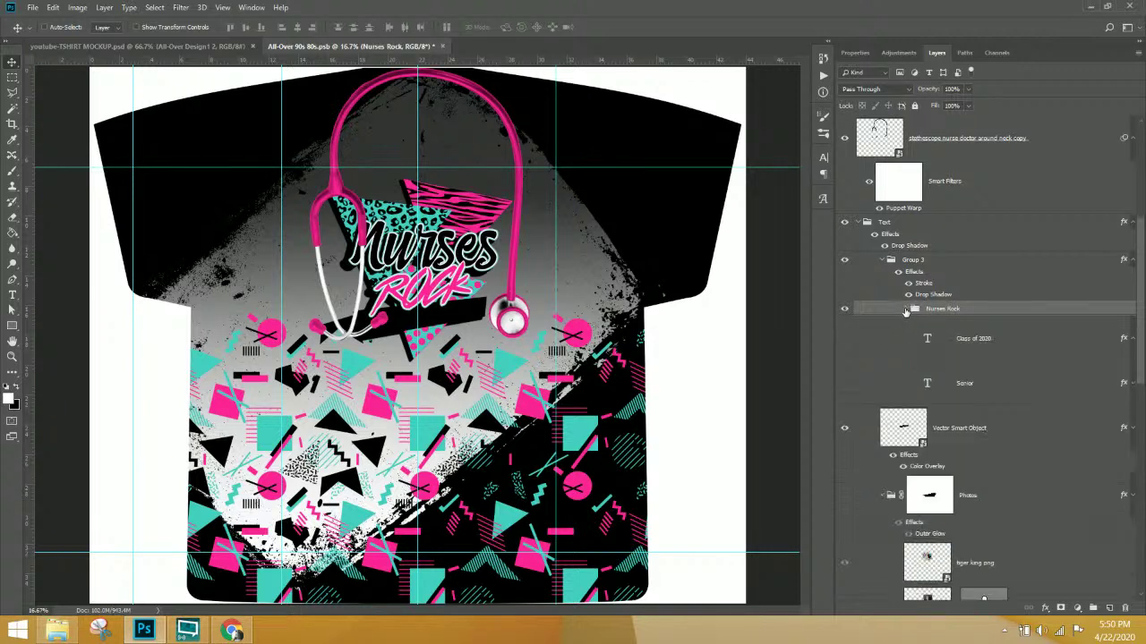
pyautogui.click(844, 309)
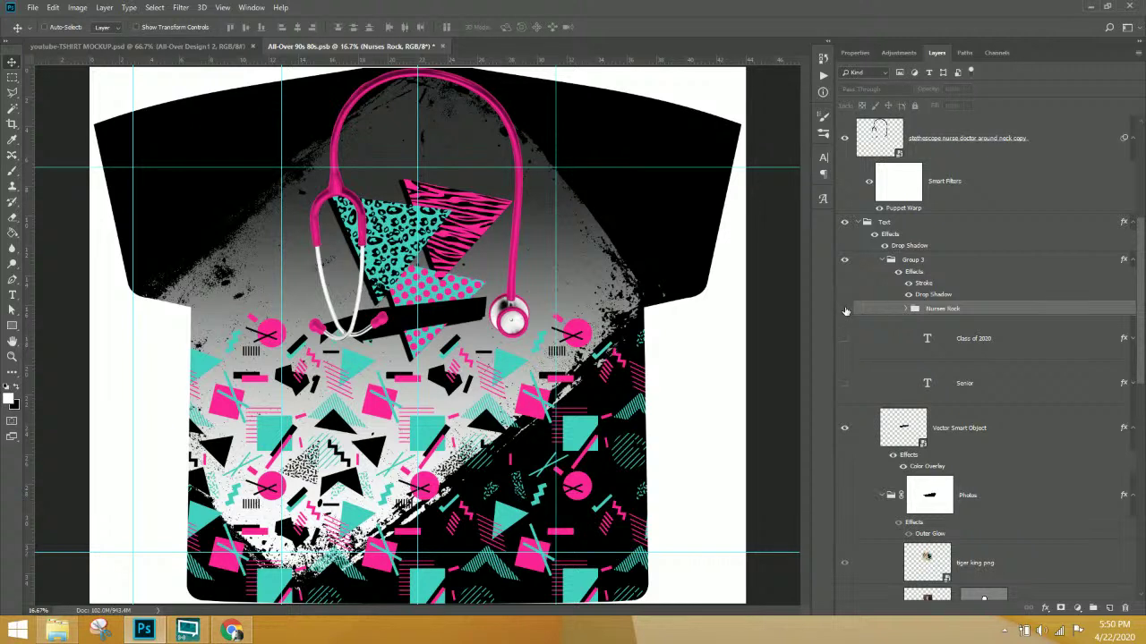
# - Show the tiger king photo in the Photos group and the "Class of 2020" text layer on the shirt
pyautogui.scroll(-5, 913, 353)
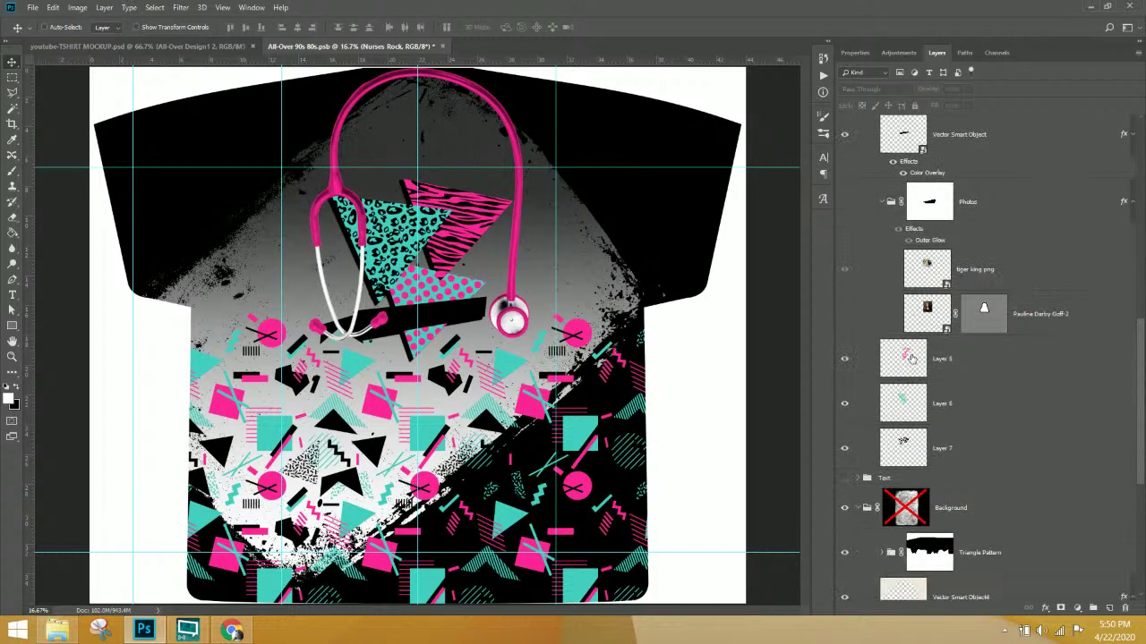
pyautogui.click(845, 268)
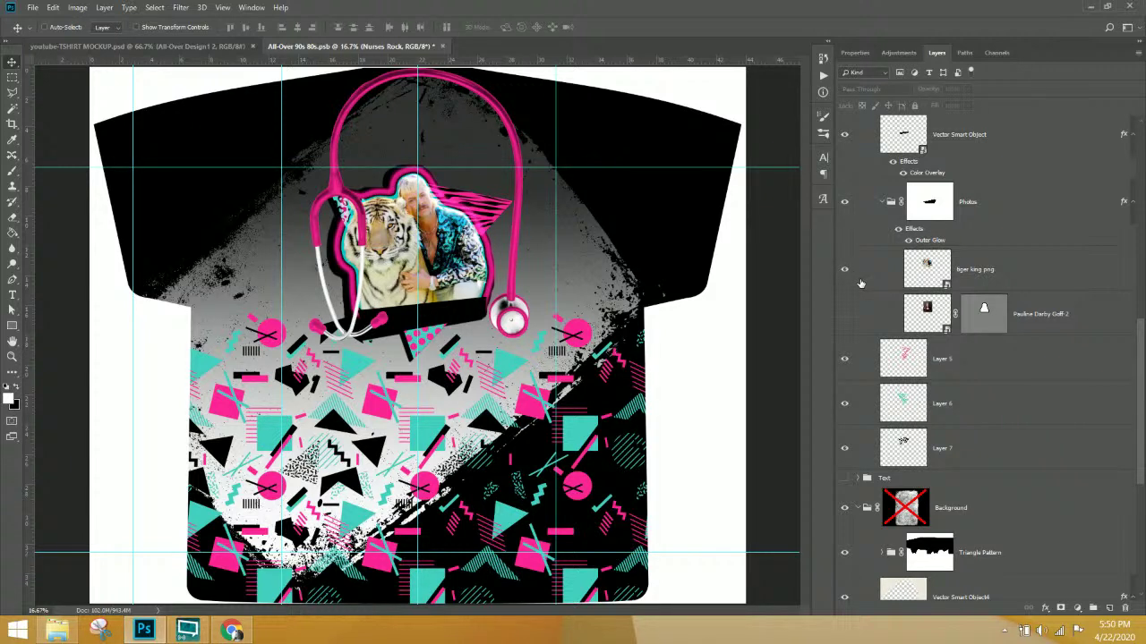
pyautogui.scroll(3, 855, 268)
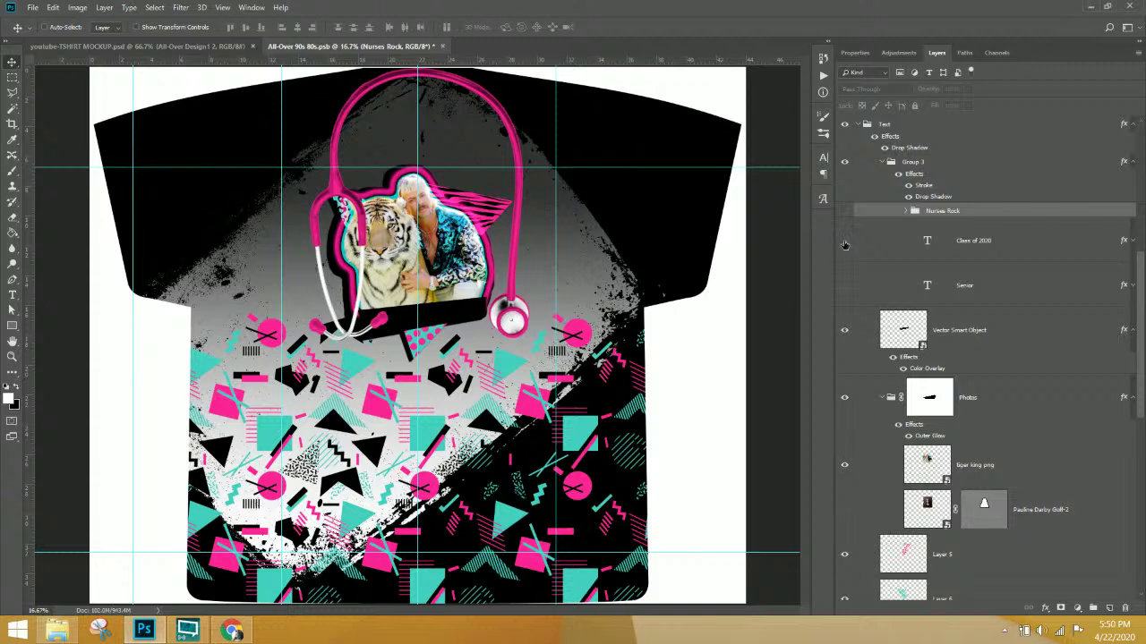
pyautogui.click(844, 242)
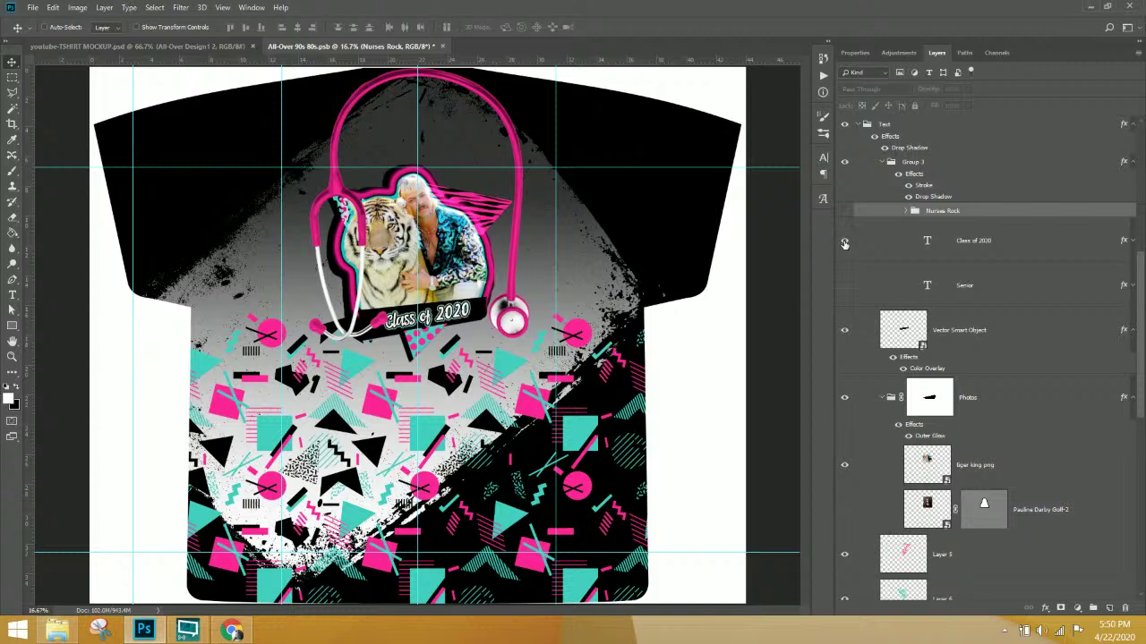
pyautogui.click(993, 245)
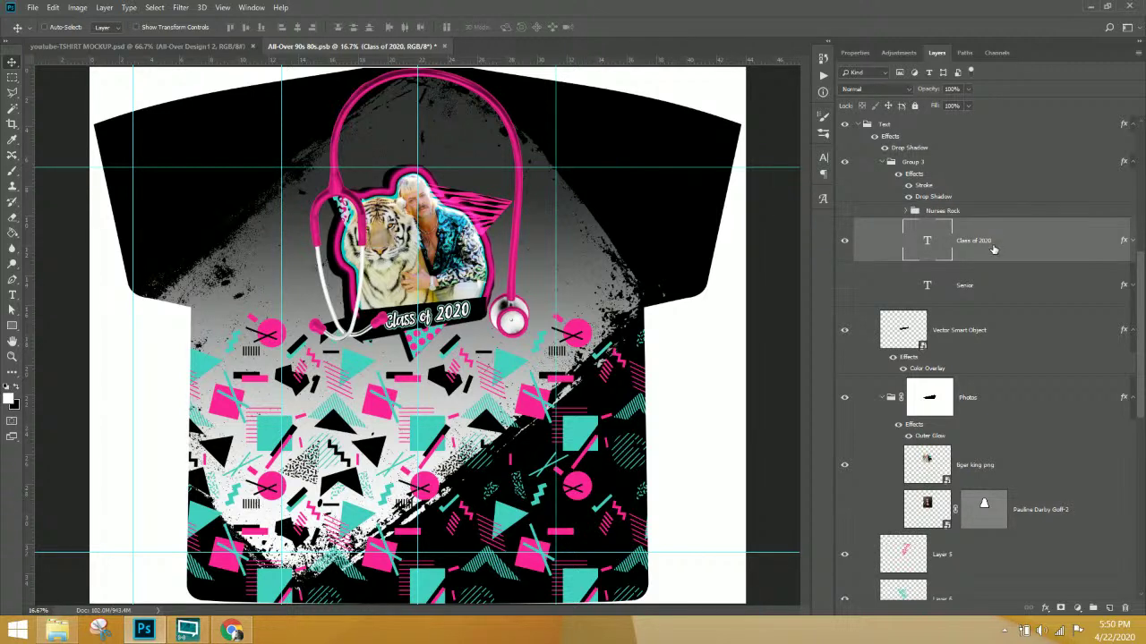
# - Show the Nurses Rock group, duplicate it within the same document, and rename the copy "Tiger King"
pyautogui.click(844, 211)
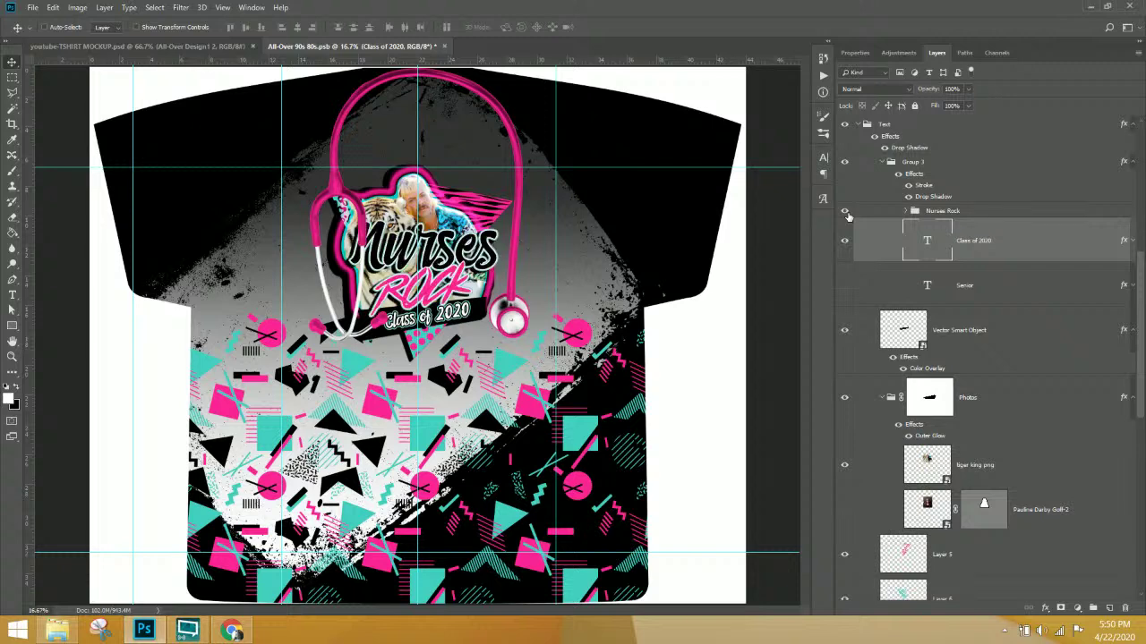
pyautogui.click(954, 212)
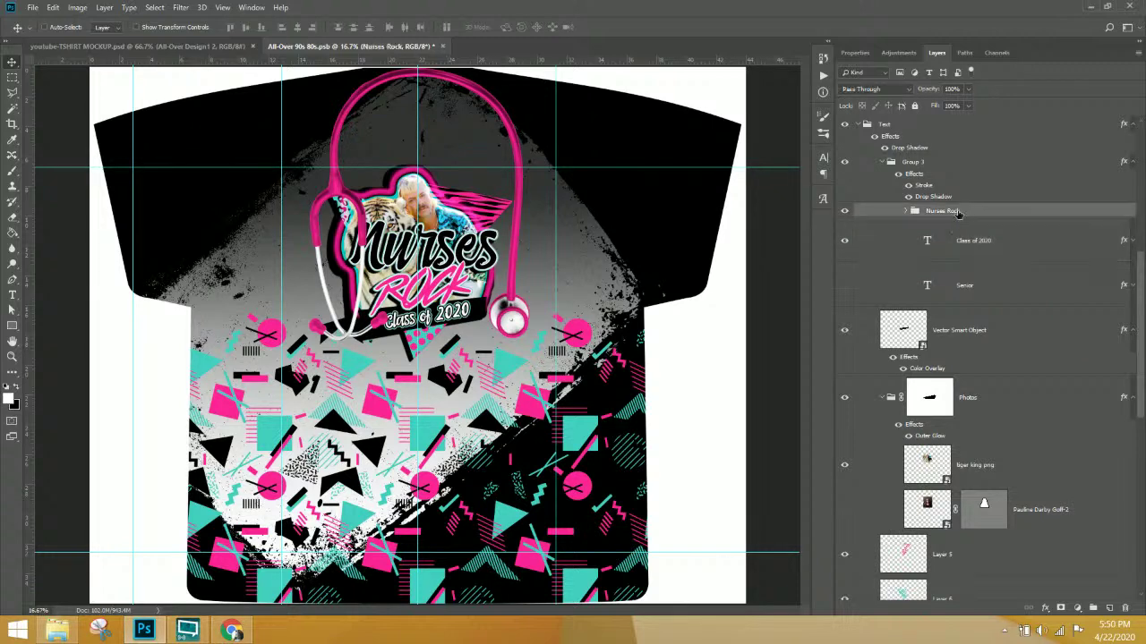
pyautogui.rightClick(954, 211)
pyautogui.click(1015, 257)
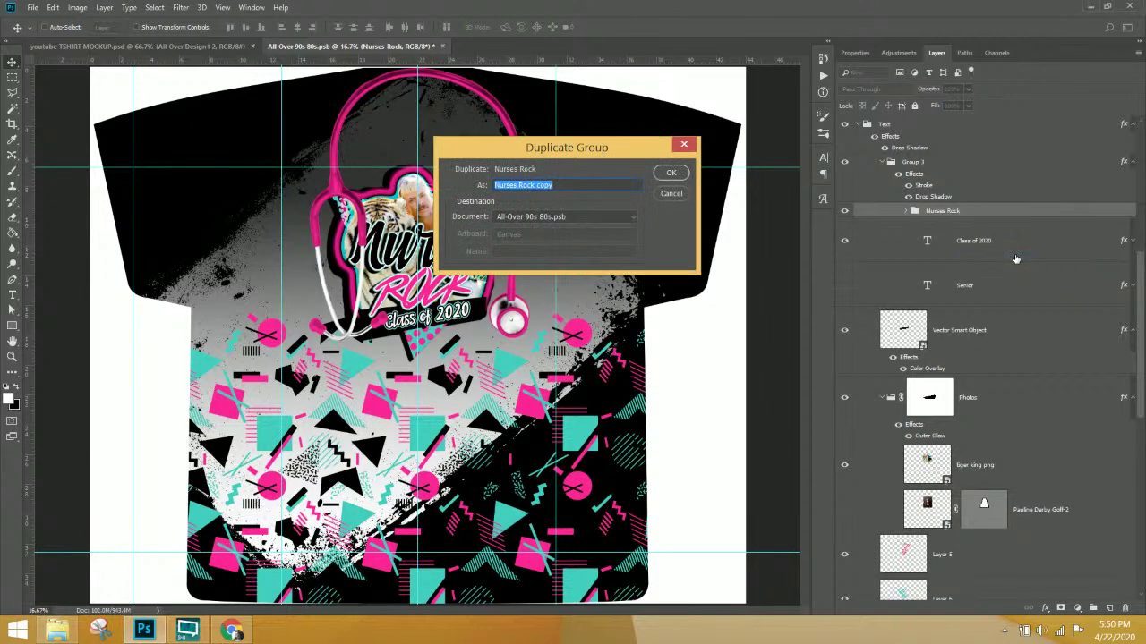
pyautogui.press('Return')
pyautogui.doubleClick(947, 211)
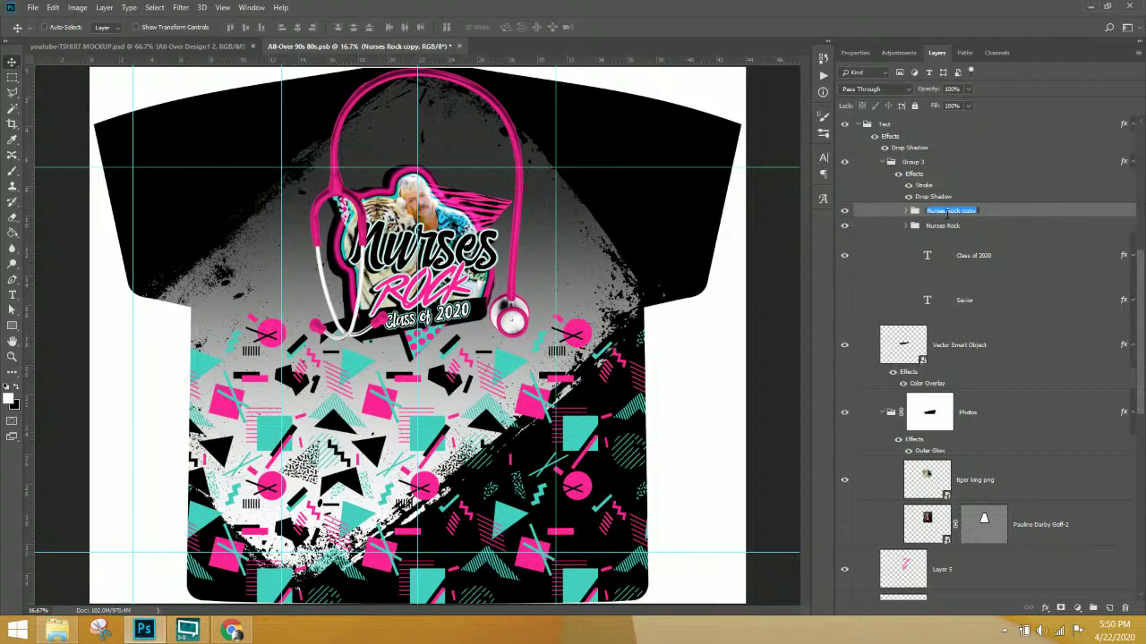
pyautogui.write('Tiger King')
pyautogui.press('Return')
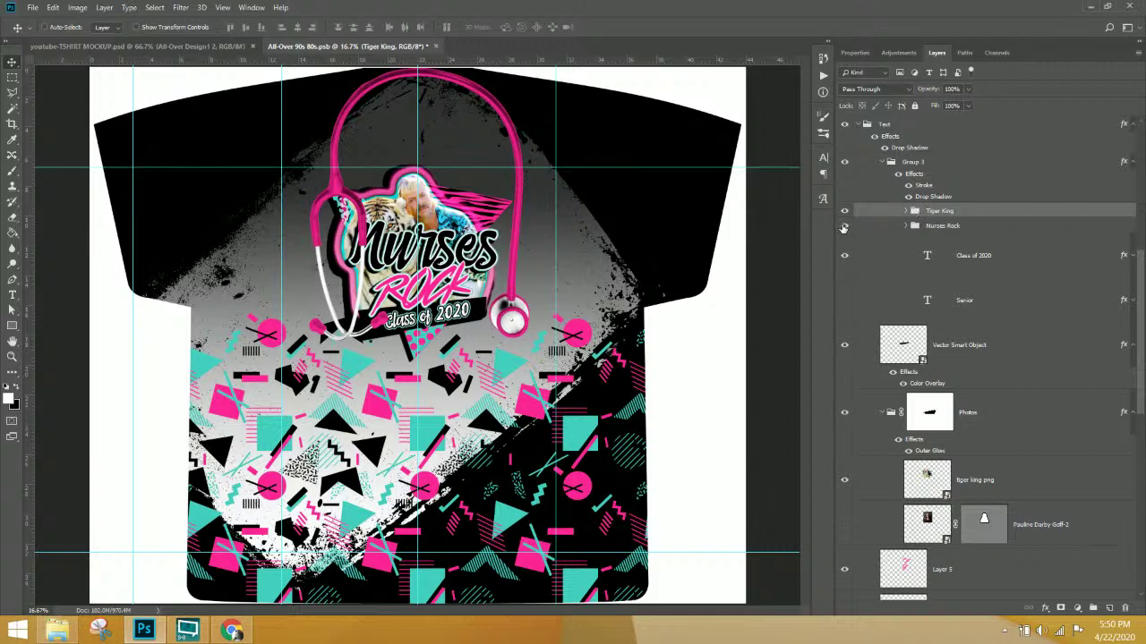
# - Change the "rock" text inside the Tiger King group to "King"
pyautogui.click(905, 211)
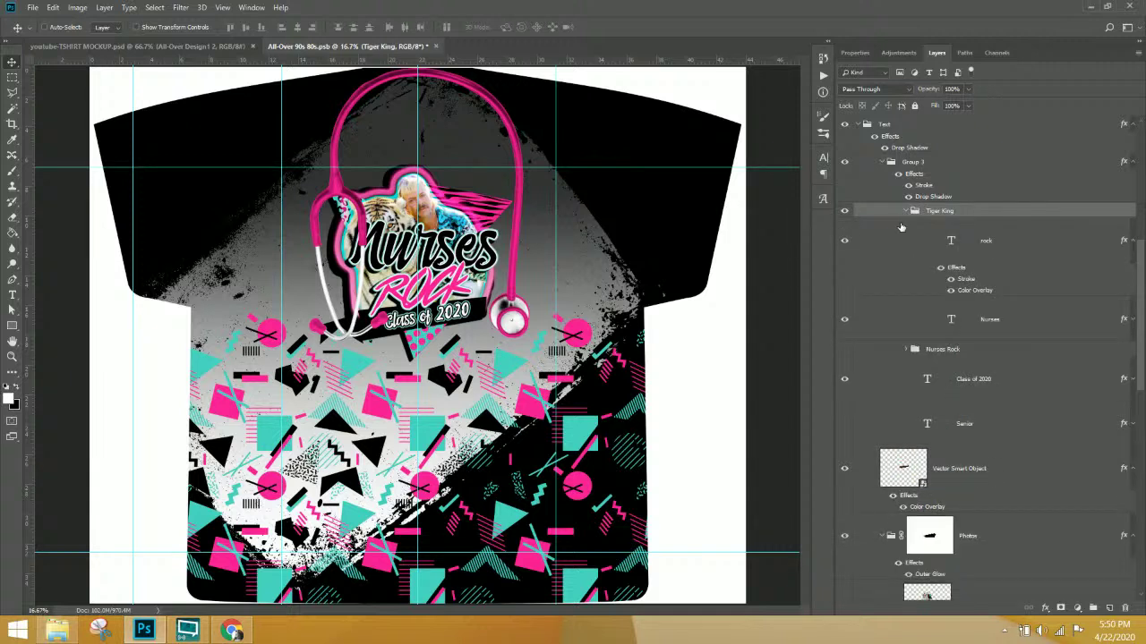
pyautogui.doubleClick(951, 243)
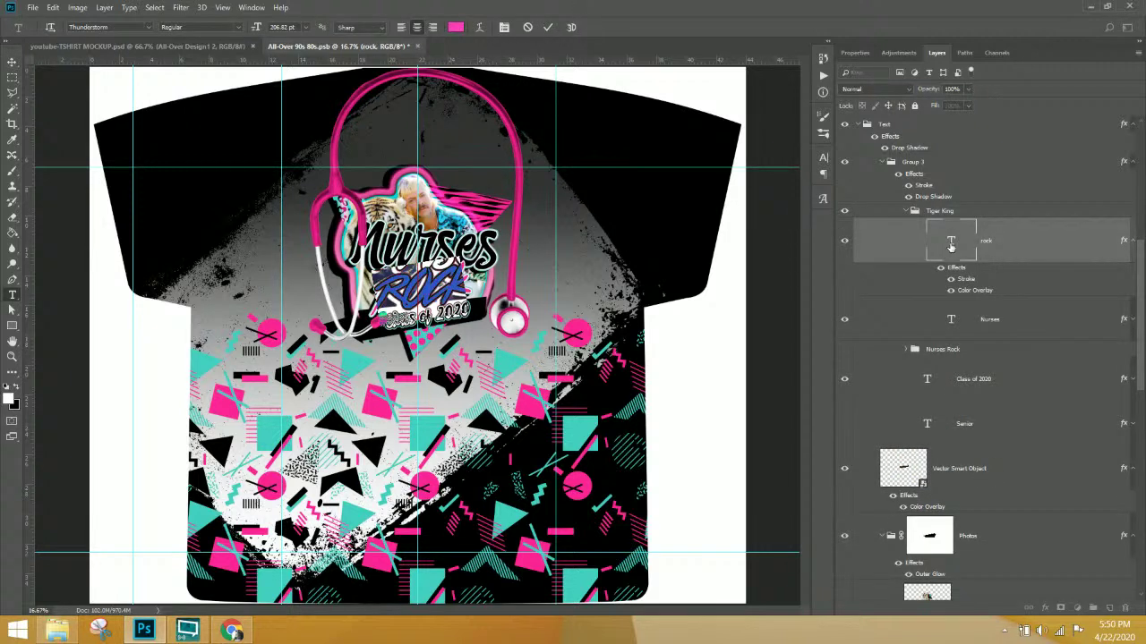
pyautogui.write('king')
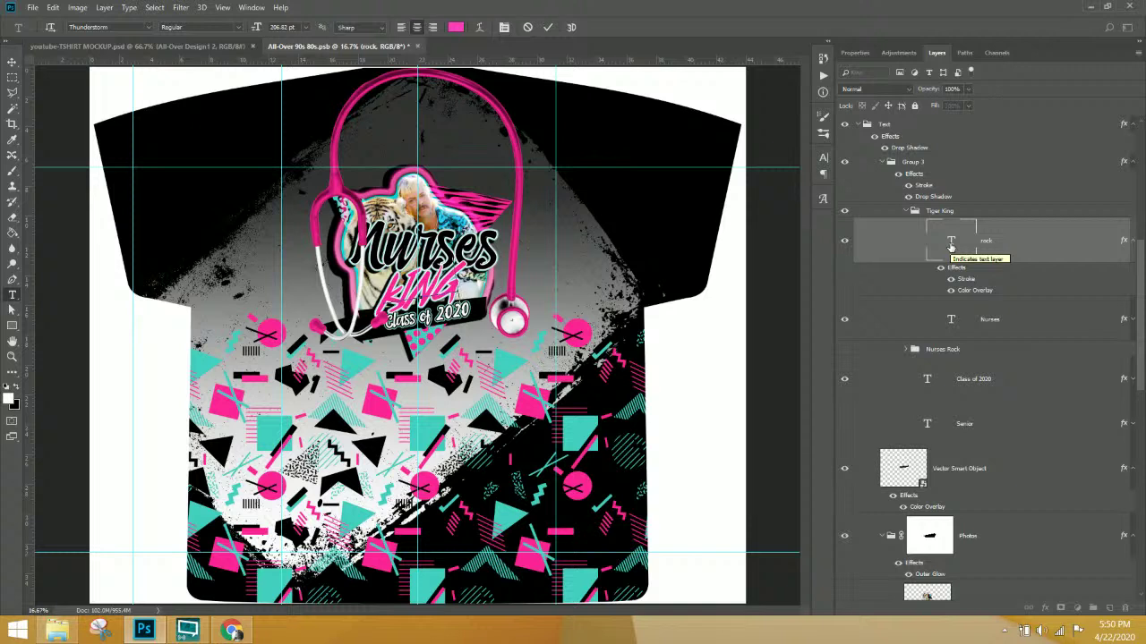
pyautogui.press('BackSpace')
pyautogui.press('BackSpace')
pyautogui.press('BackSpace')
pyautogui.press('BackSpace')
pyautogui.write('K')
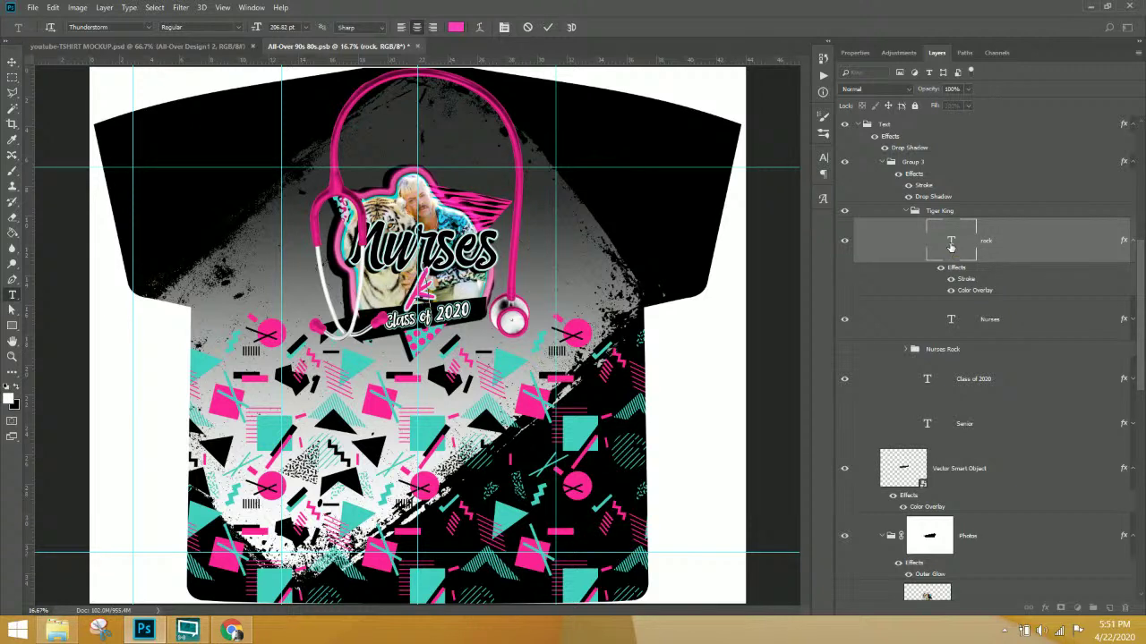
pyautogui.write('ING')
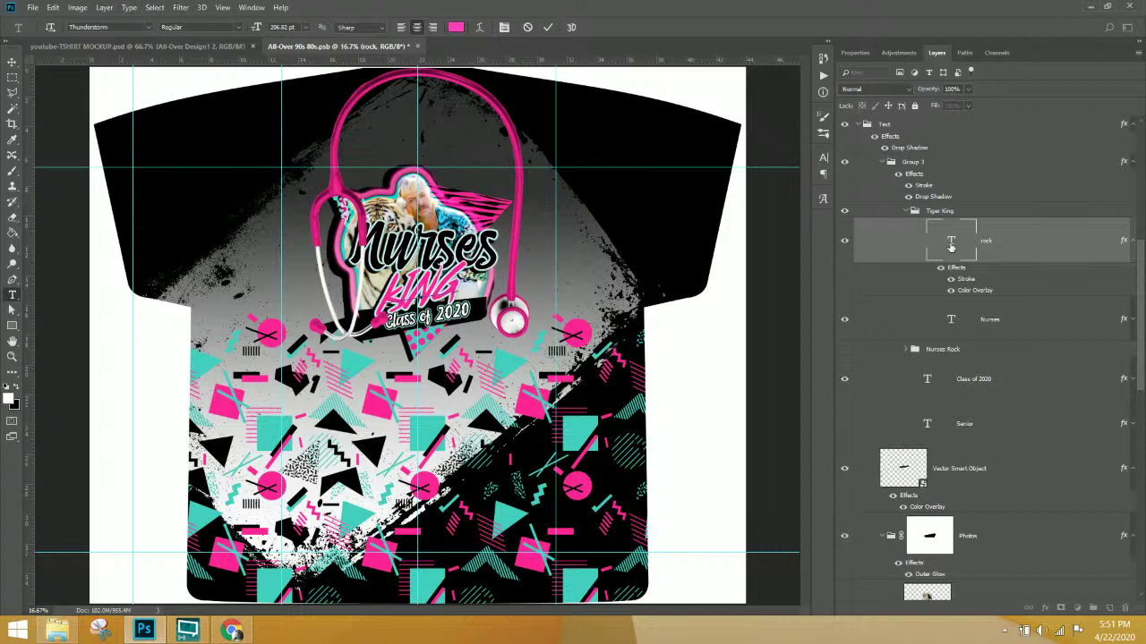
pyautogui.press('Escape')
pyautogui.press('v')
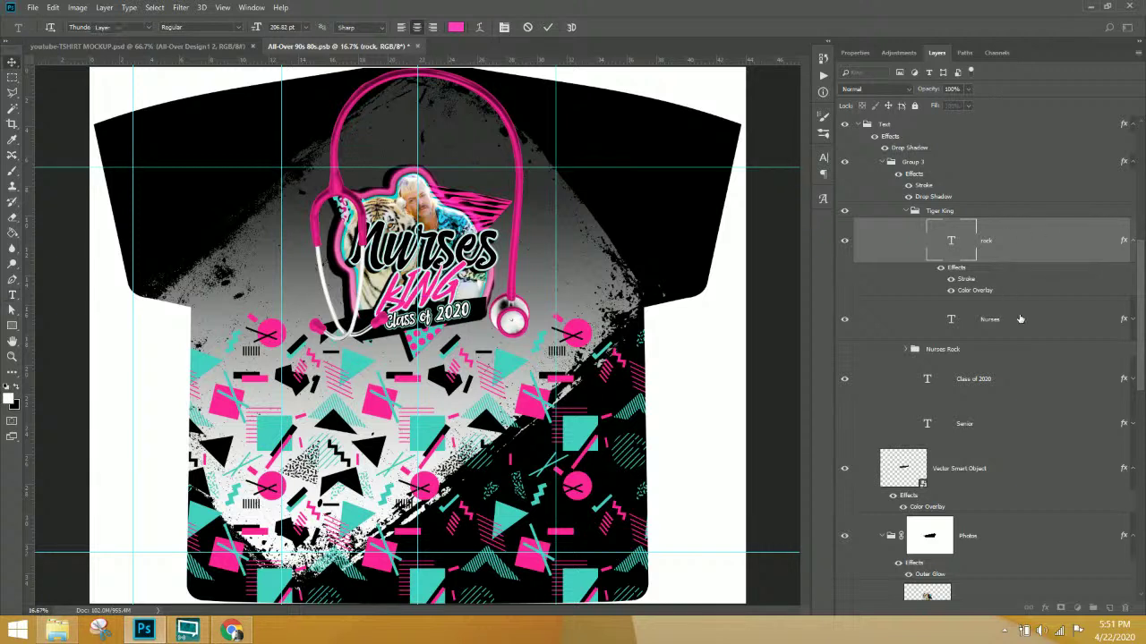
# - Change the "Nurses" text inside the Tiger King group to "Tiger"
pyautogui.click(980, 325)
pyautogui.doubleClick(952, 321)
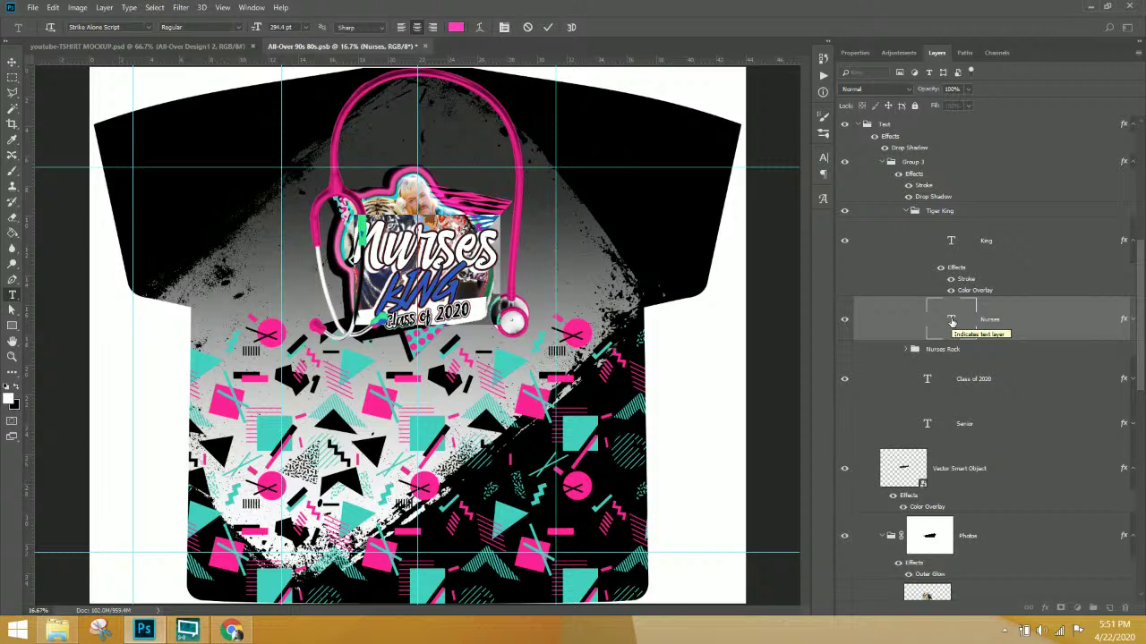
pyautogui.write('Tig')
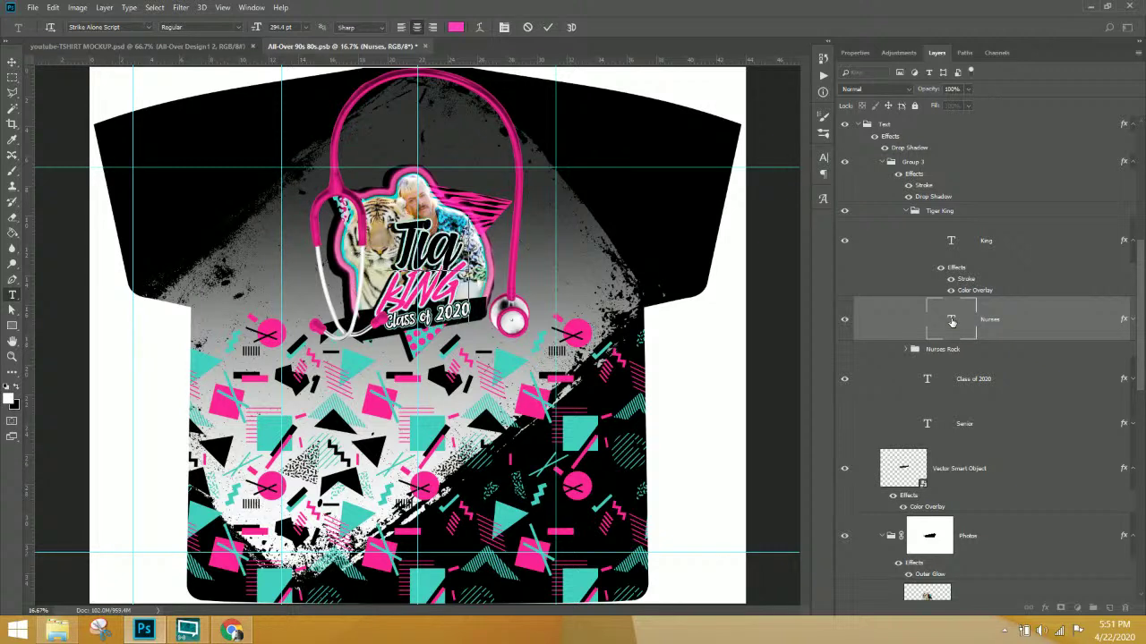
pyautogui.write('er')
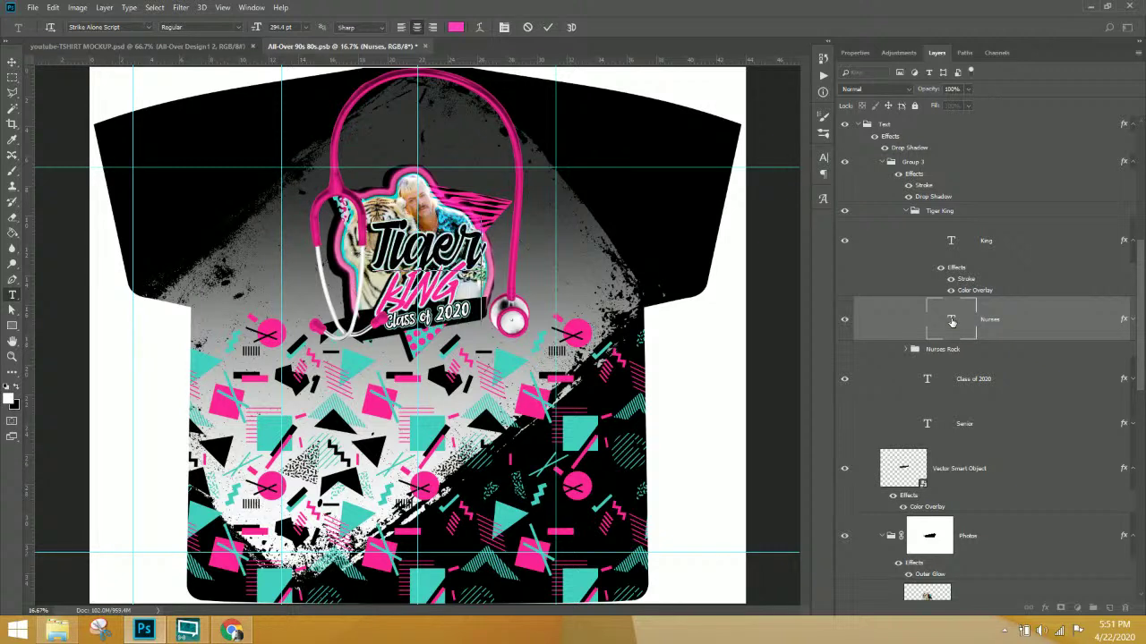
pyautogui.click(13, 62)
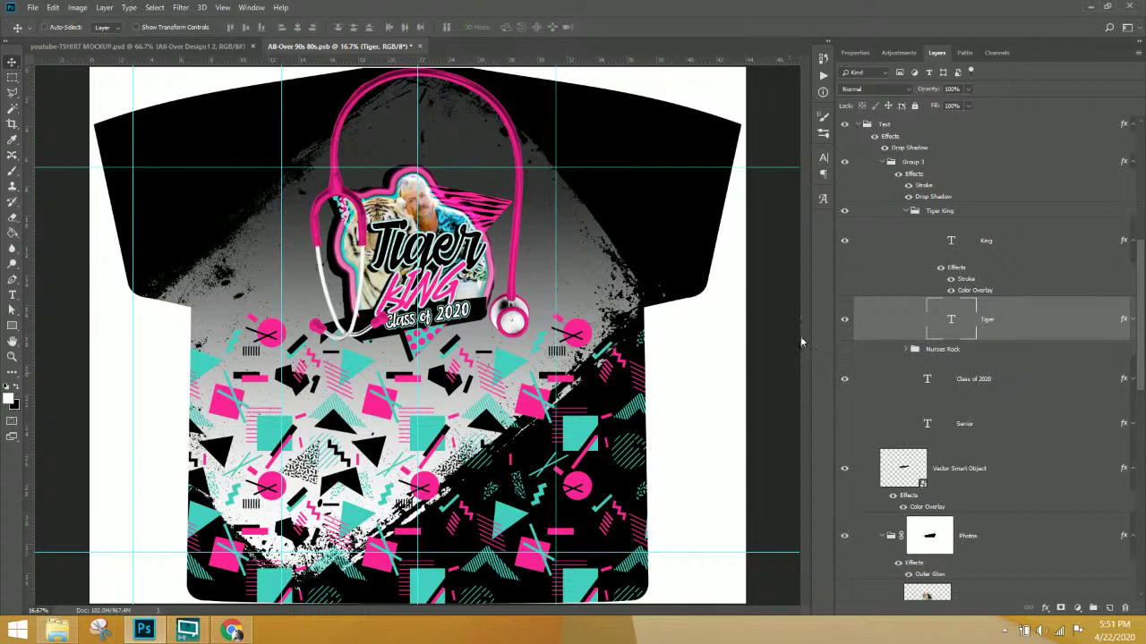
# - Hide the stethoscope layer on the shirt design
pyautogui.rightClick(465, 83)
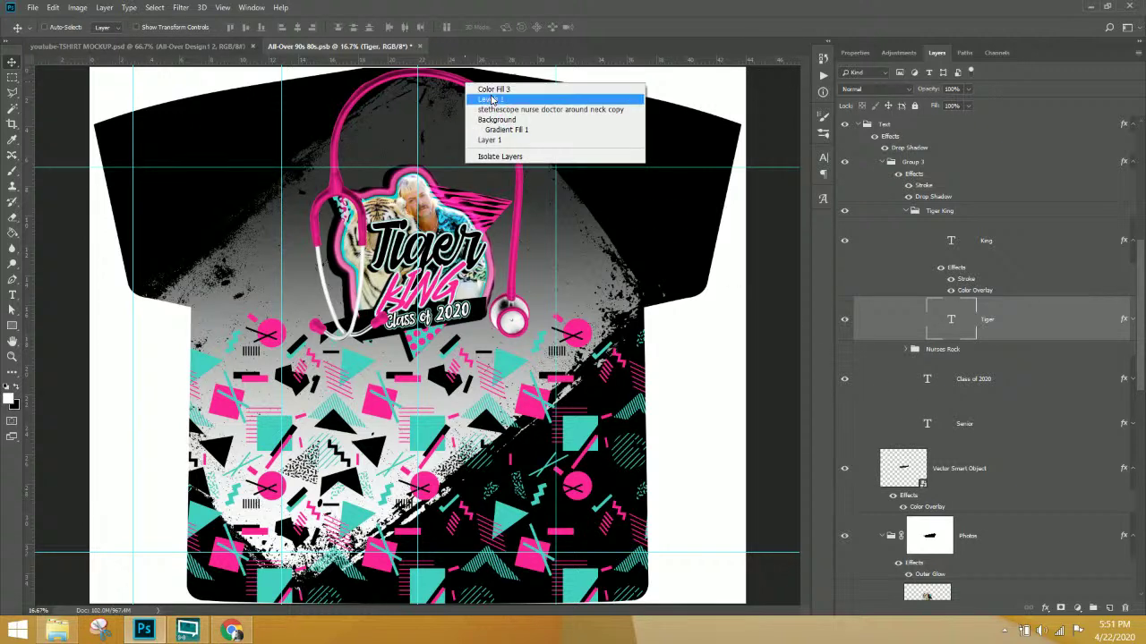
pyautogui.click(501, 109)
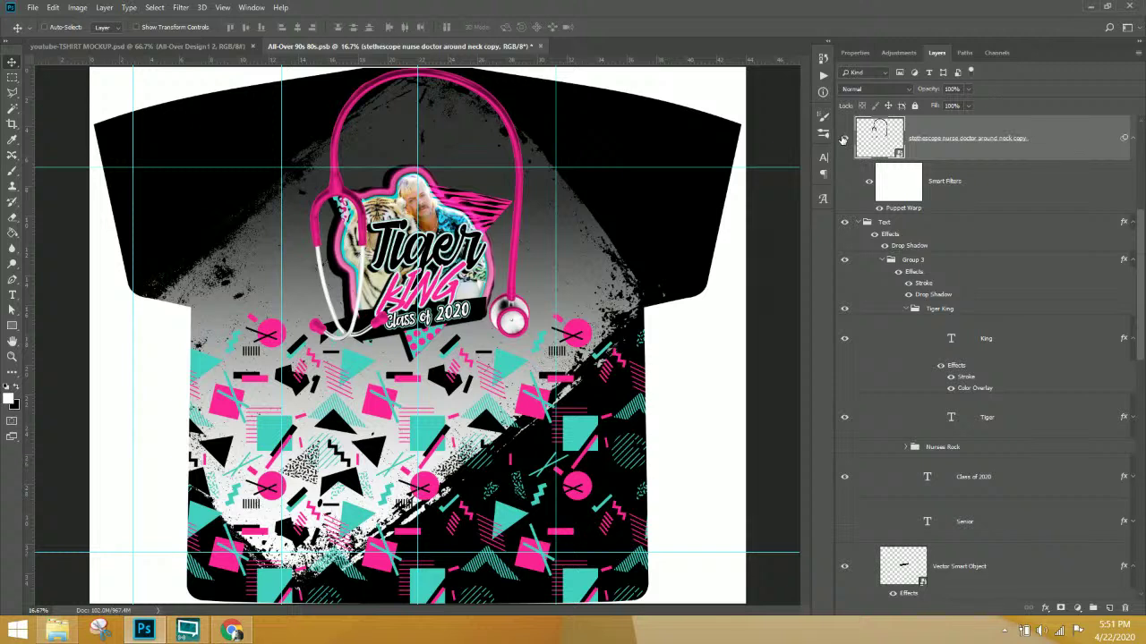
pyautogui.click(844, 139)
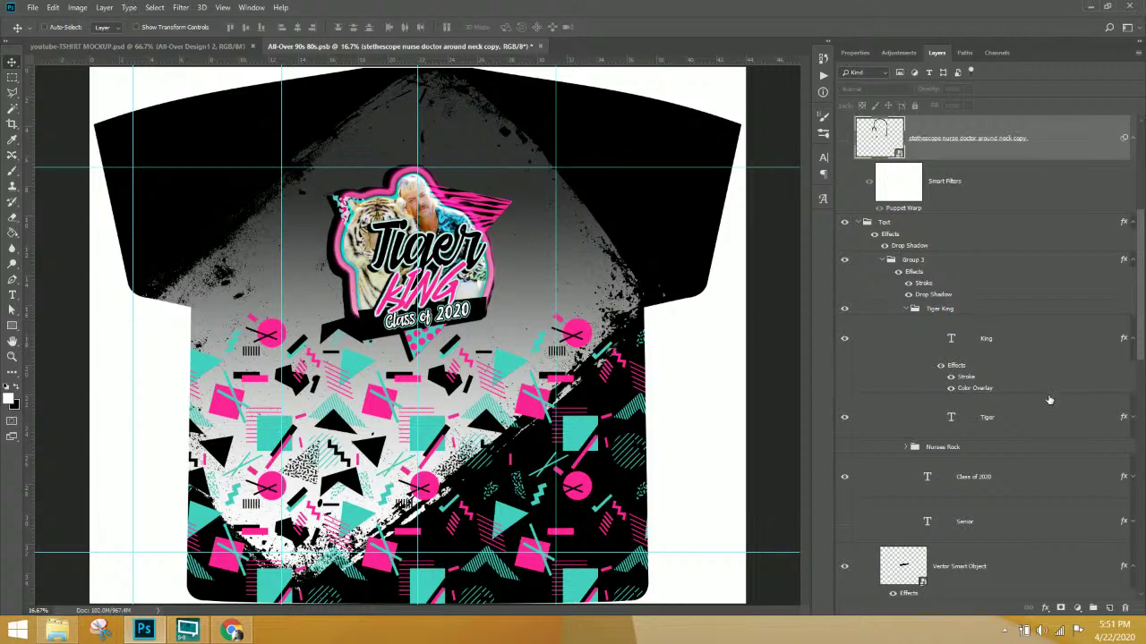
# - Scale the tiger king photo down to about 93% with Free Transform so it fits the triangle artwork
pyautogui.scroll(-5, 1050, 400)
pyautogui.scroll(-3, 1036, 396)
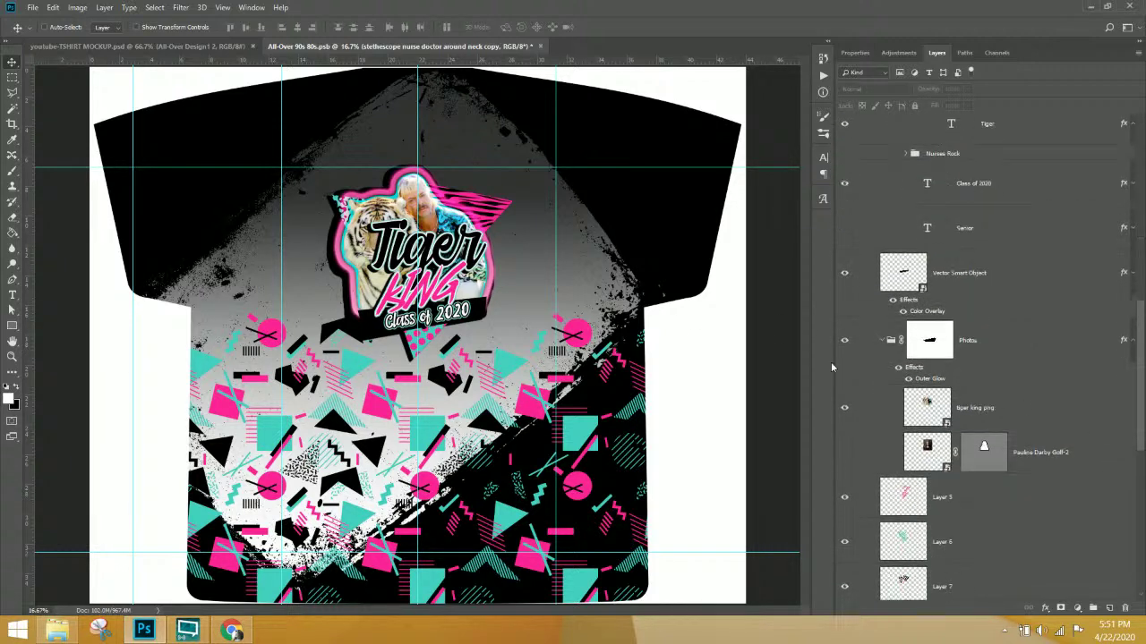
pyautogui.rightClick(423, 201)
pyautogui.click(456, 226)
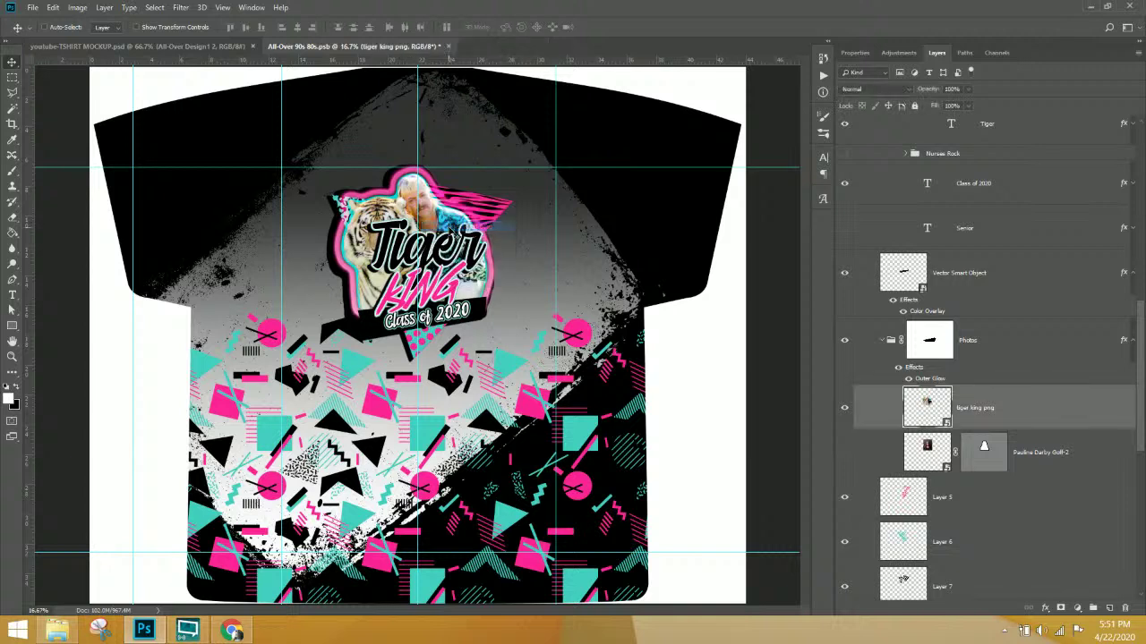
pyautogui.hotkey('ctrl', 't')
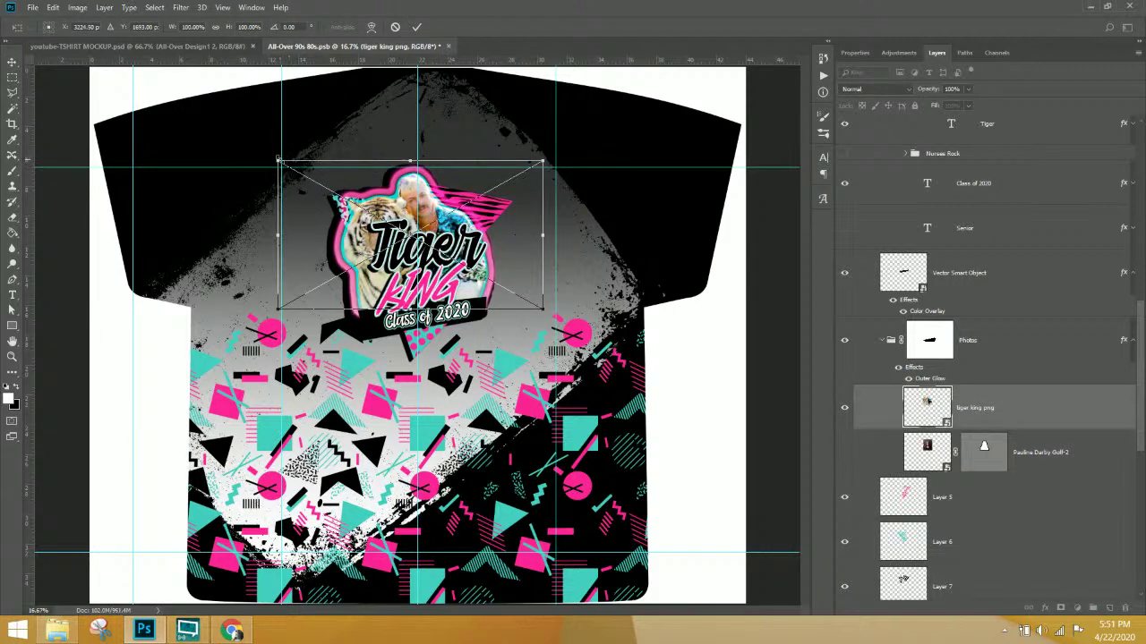
pyautogui.moveTo(281, 158); pyautogui.dragTo(291, 167)
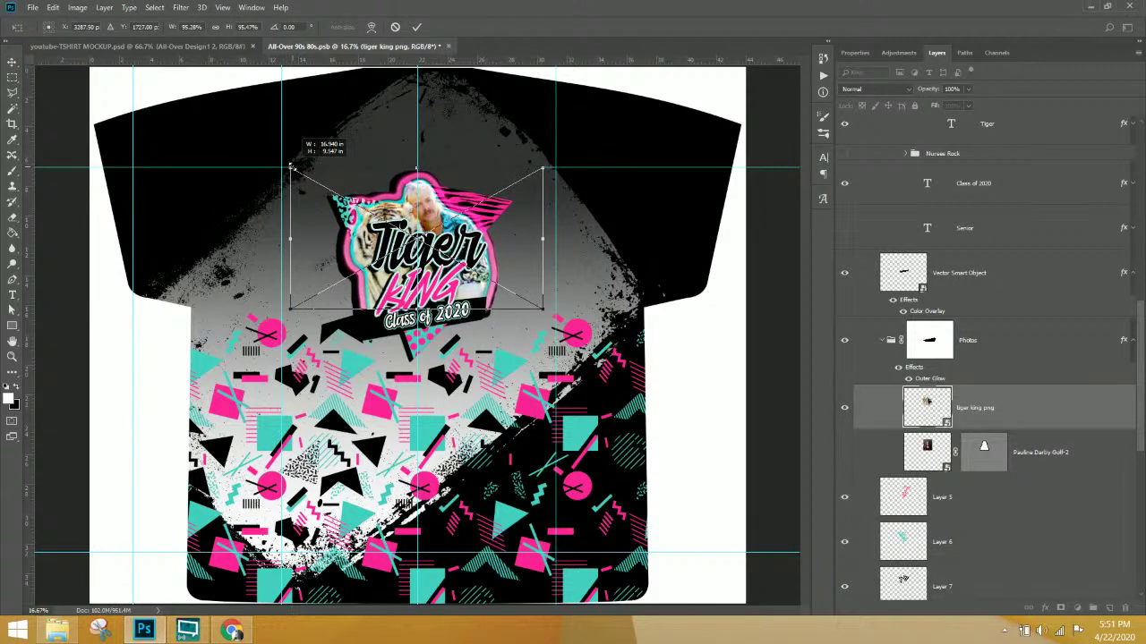
pyautogui.moveTo(544, 166); pyautogui.dragTo(536, 168)
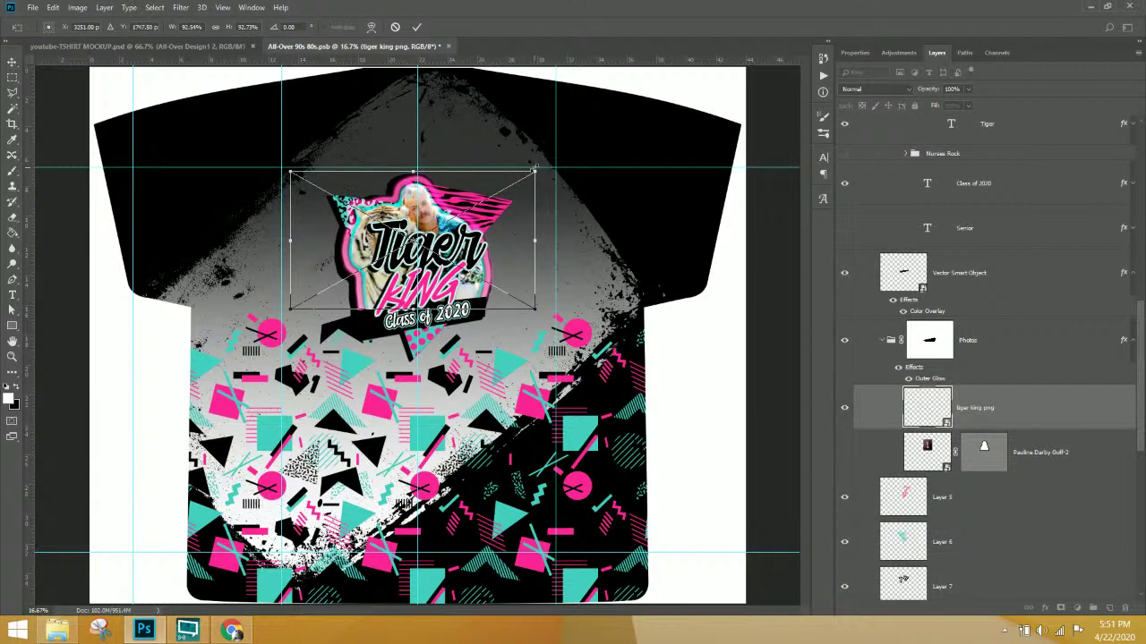
pyautogui.press('Return')
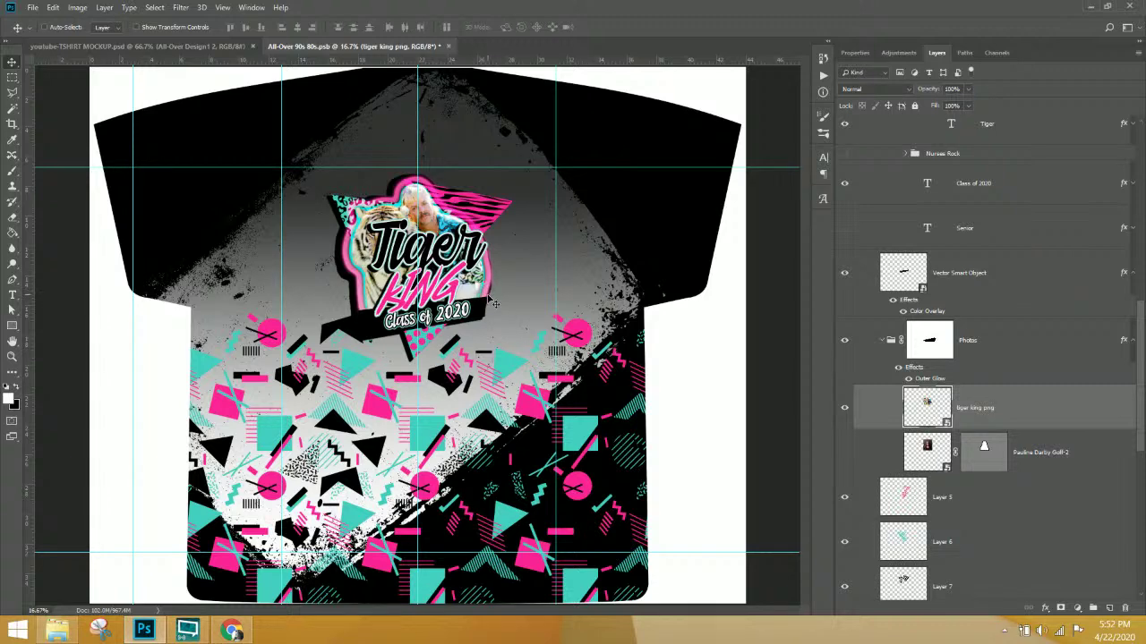
# - Move the Tiger King lettering group down and to the left so it uncovers the faces in the photo
pyautogui.scroll(1, 493, 304)
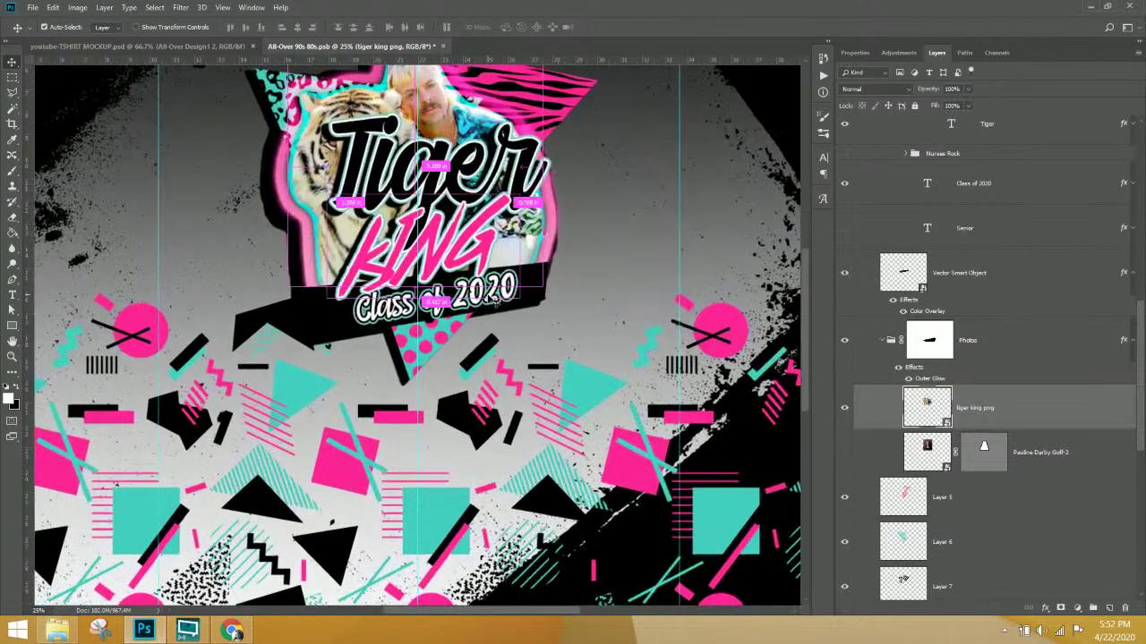
pyautogui.scroll(1, 508, 252)
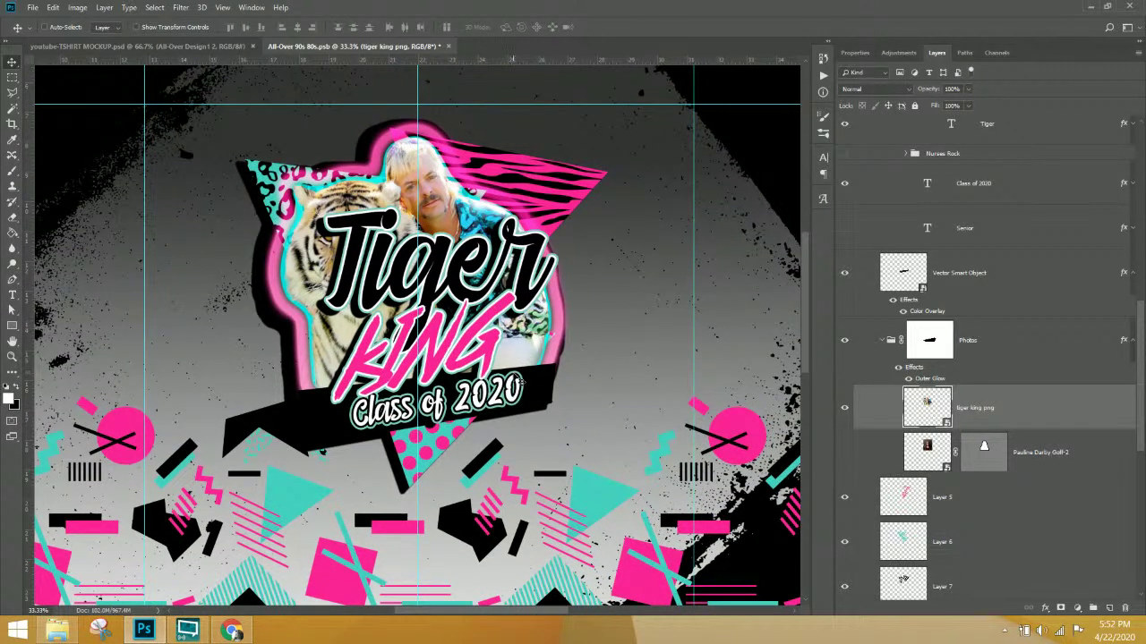
pyautogui.click(492, 303)
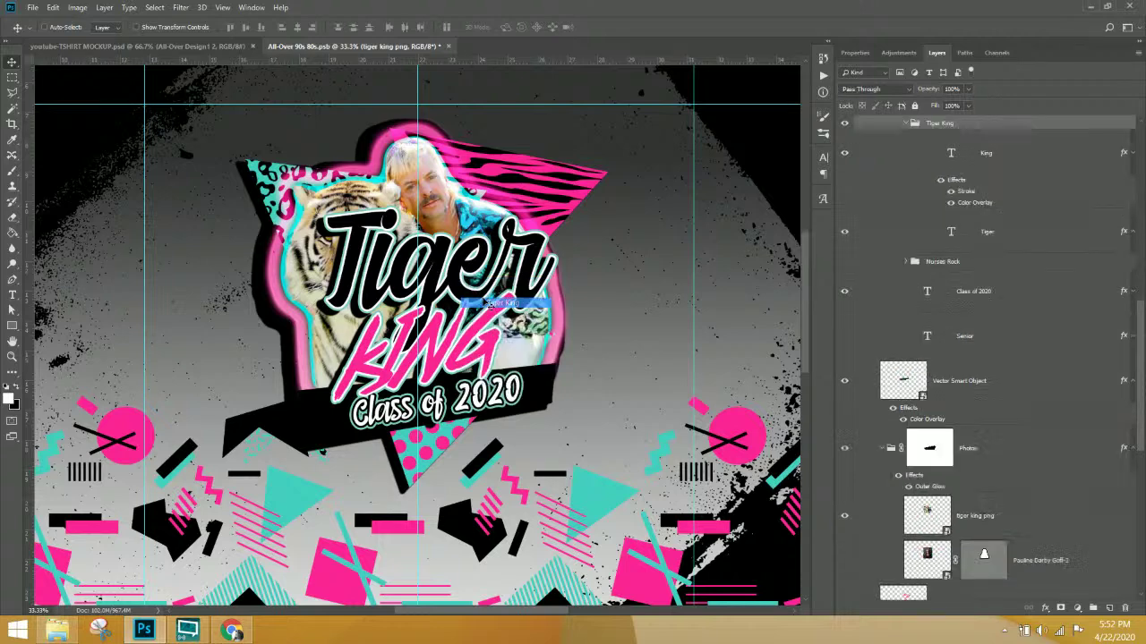
pyautogui.moveTo(429, 324); pyautogui.dragTo(394, 361)
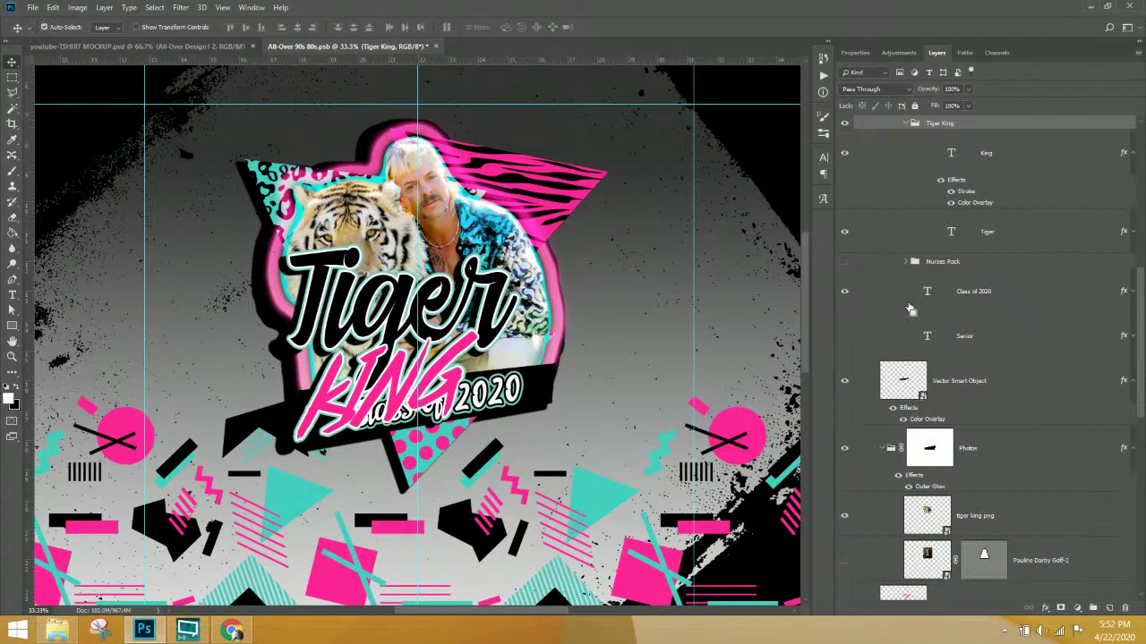
# - Undo the lettering group move, then shift "Tiger" down and left and "King" to its right, below the faces
pyautogui.hotkey('ctrl', 'z')
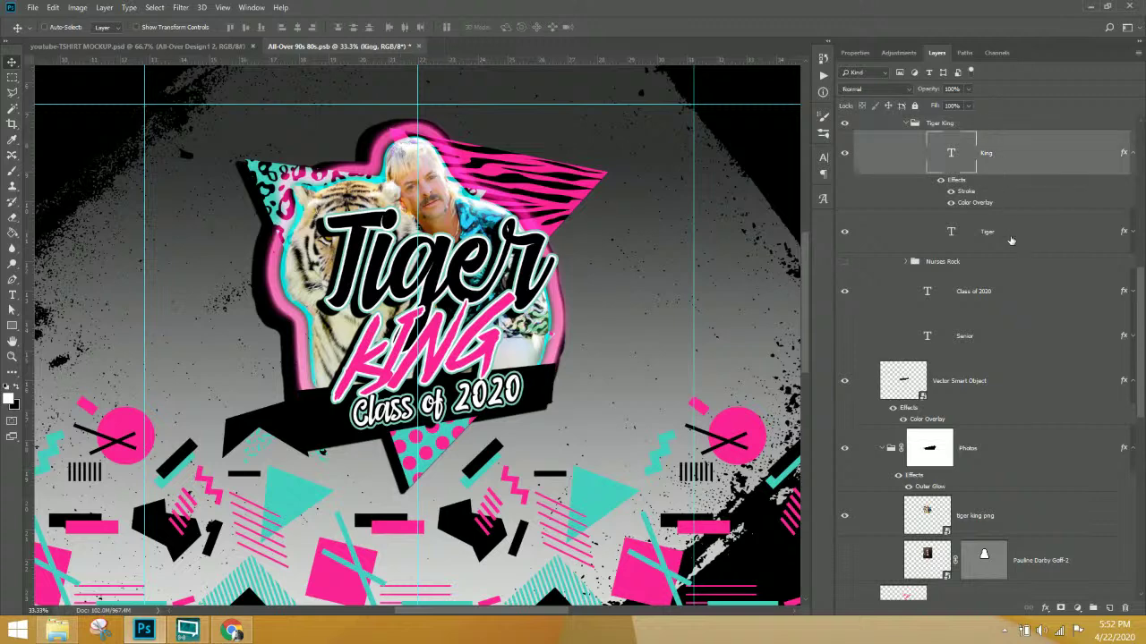
pyautogui.click(1011, 240)
pyautogui.moveTo(481, 290); pyautogui.dragTo(410, 374)
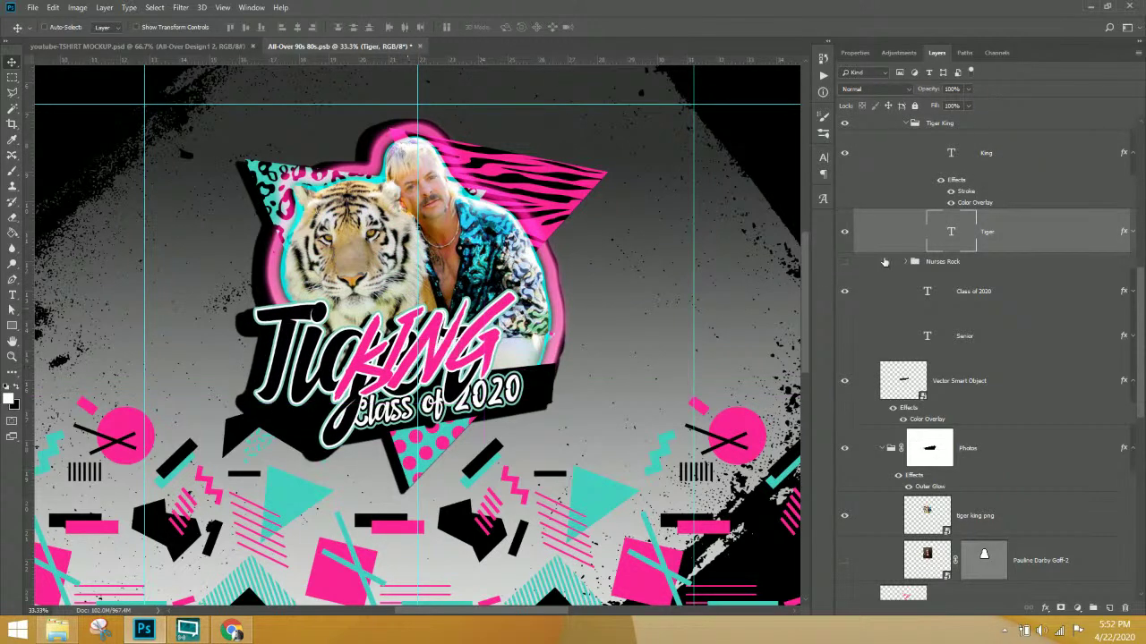
pyautogui.click(990, 162)
pyautogui.moveTo(537, 354); pyautogui.dragTo(593, 343)
# - Scale the "Tiger" text to about 79% width and 76% height and place it beside "King", just above the banner text
pyautogui.click(1015, 246)
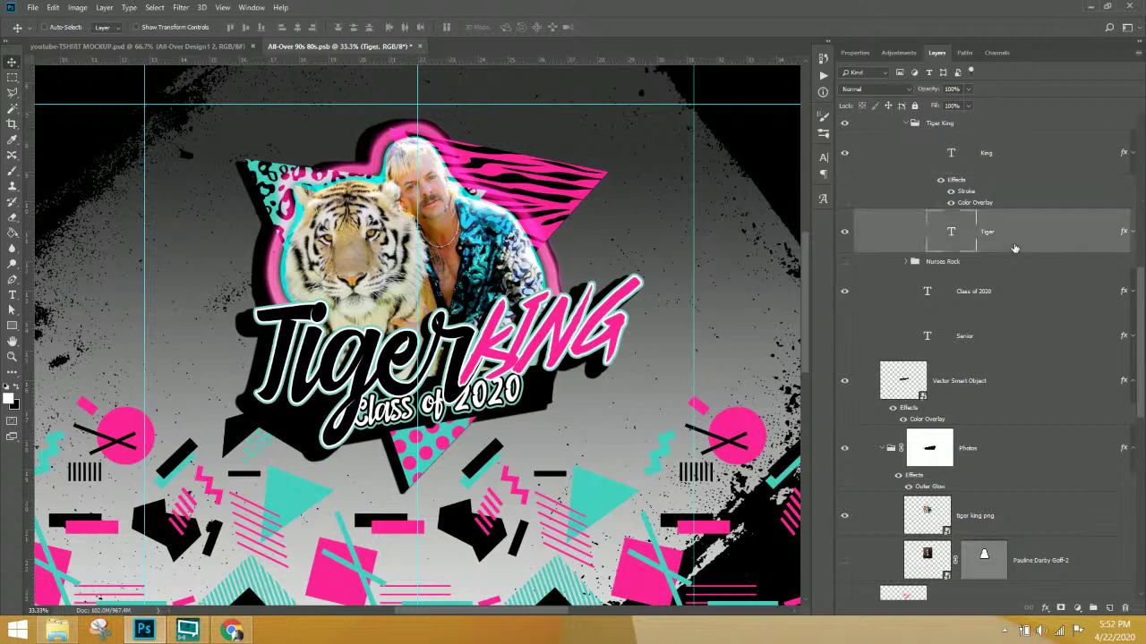
pyautogui.hotkey('ctrl', 't')
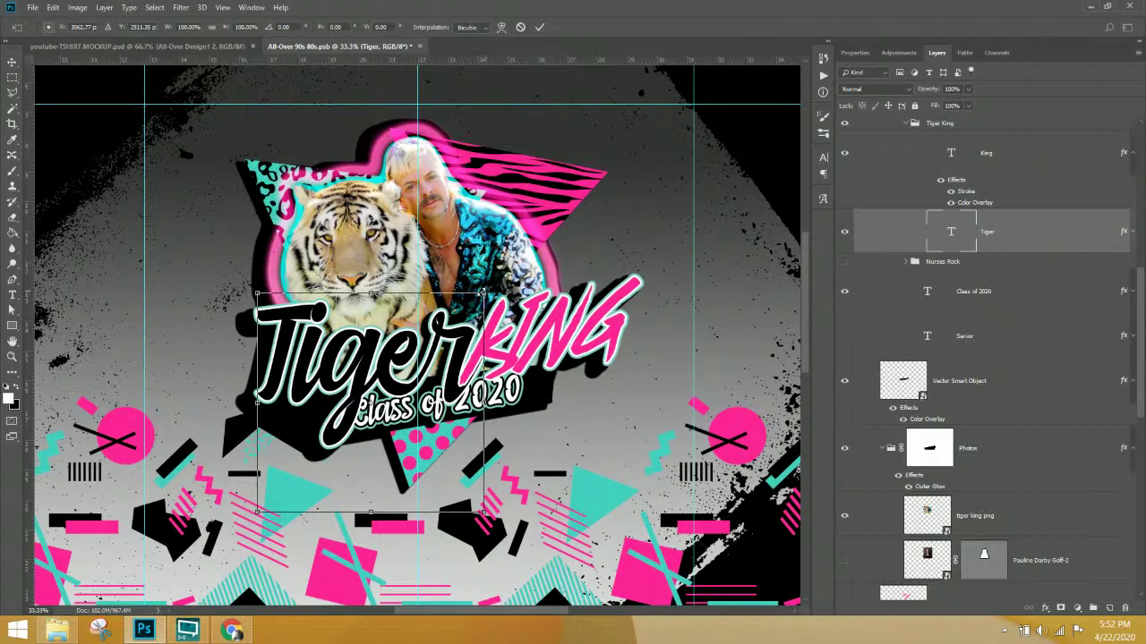
pyautogui.moveTo(483, 294); pyautogui.dragTo(436, 348)
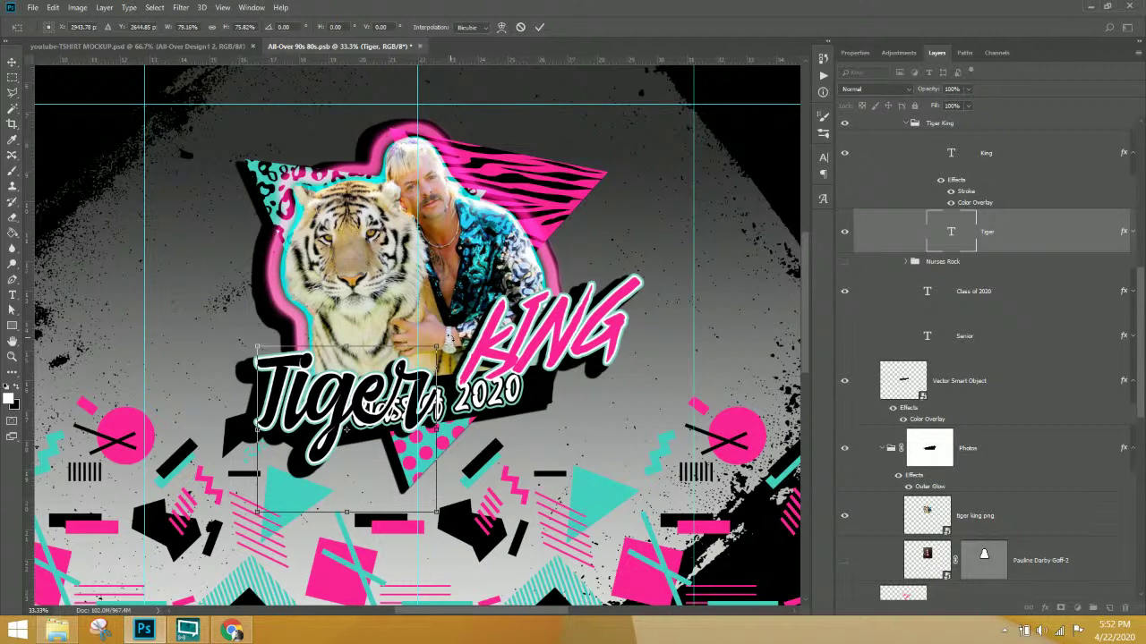
pyautogui.press('Return')
pyautogui.moveTo(377, 400); pyautogui.dragTo(398, 358)
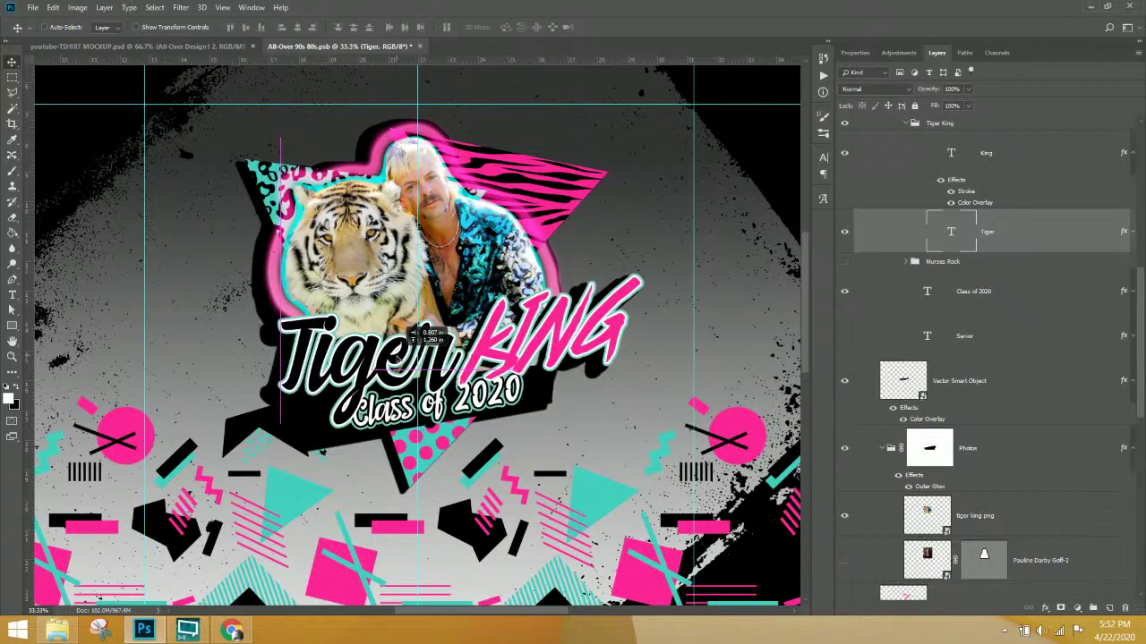
pyautogui.moveTo(398, 358); pyautogui.dragTo(399, 360)
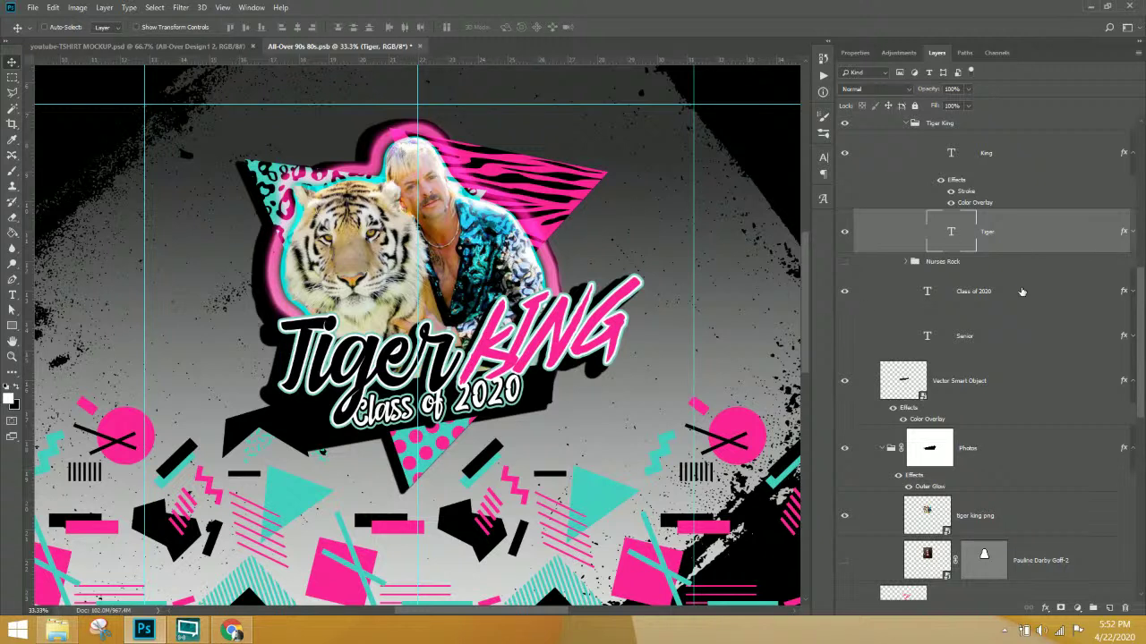
# - Duplicate the Class of 2020 text layer to the top of the Tiger King group and hide the original
pyautogui.click(912, 298)
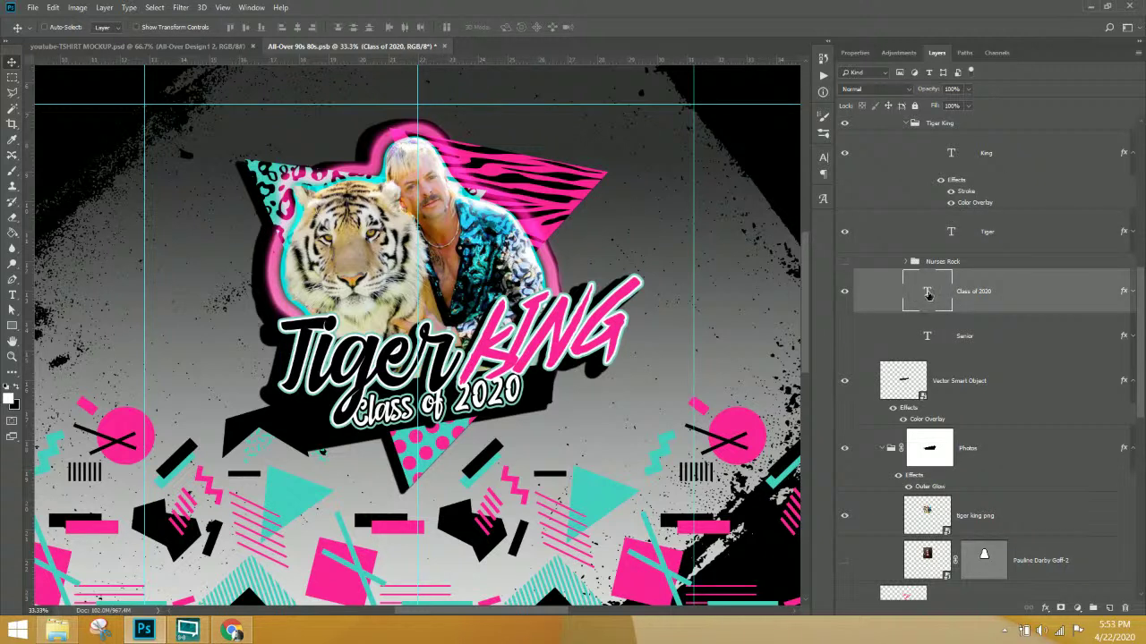
pyautogui.doubleClick(927, 296)
pyautogui.press('Escape')
pyautogui.moveTo(1013, 297); pyautogui.dragTo(985, 138)
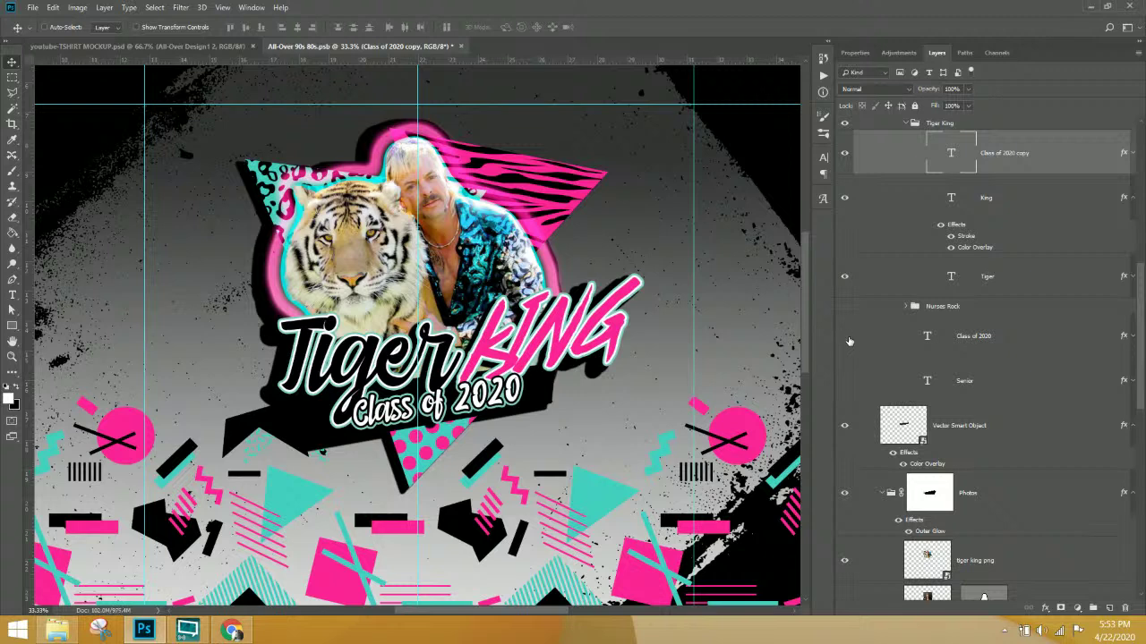
# - Group the original Class of 2020 and Senior text layers as "Senior Class of 2020" and hide the group
pyautogui.click(1000, 338)
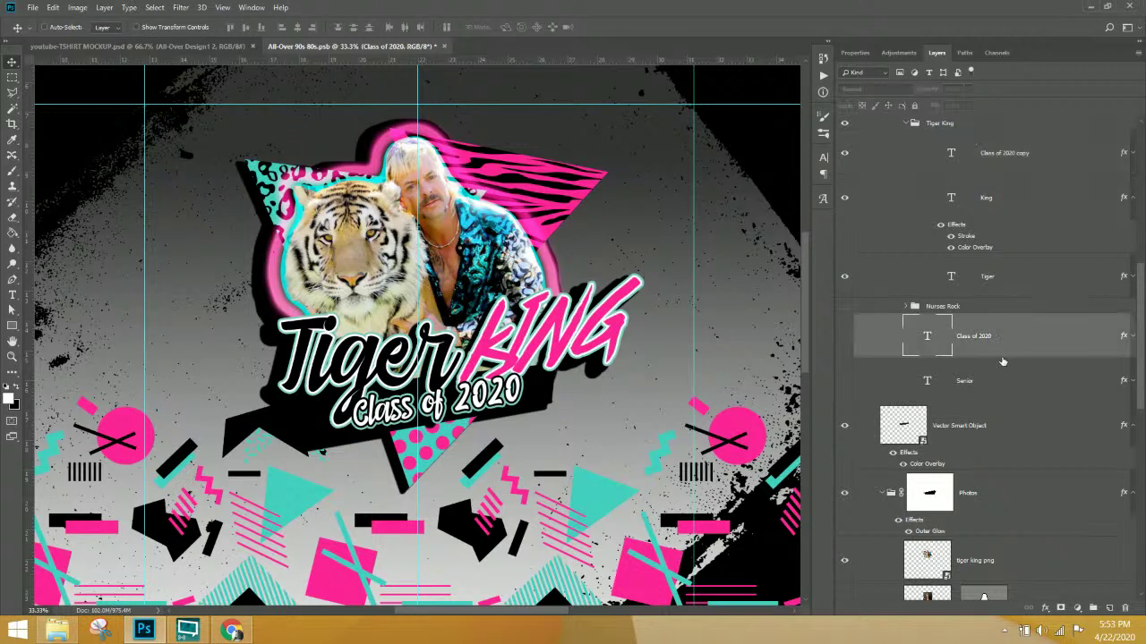
pyautogui.keyDown('shift'); pyautogui.click(1000, 379); pyautogui.keyUp('shift')
pyautogui.hotkey('ctrl', 'g')
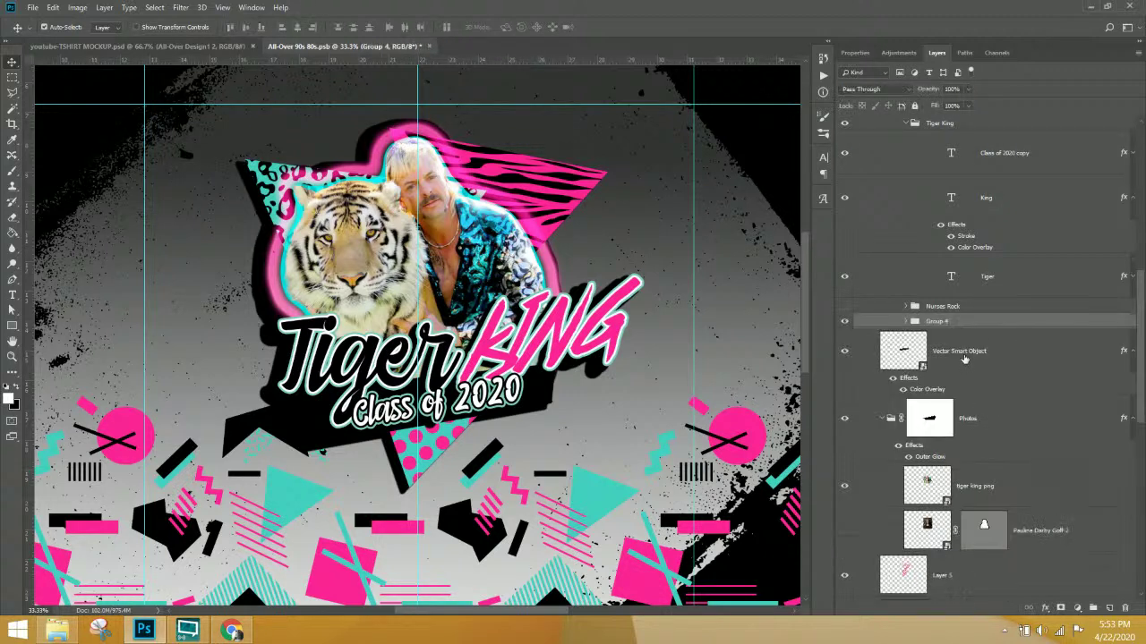
pyautogui.doubleClick(937, 321)
pyautogui.write('Senior Class of 2020')
pyautogui.press('Return')
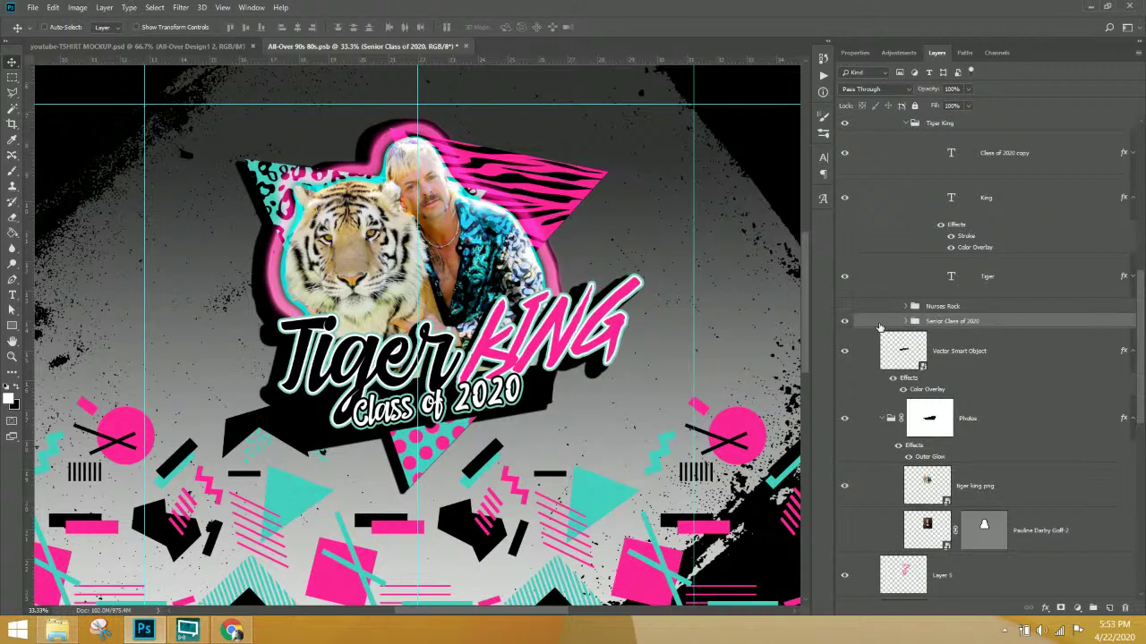
pyautogui.click(845, 323)
# - Change the duplicated Class of 2020 text to "Exotic Since 1986" and shift it slightly left on the black banner
pyautogui.click(953, 155)
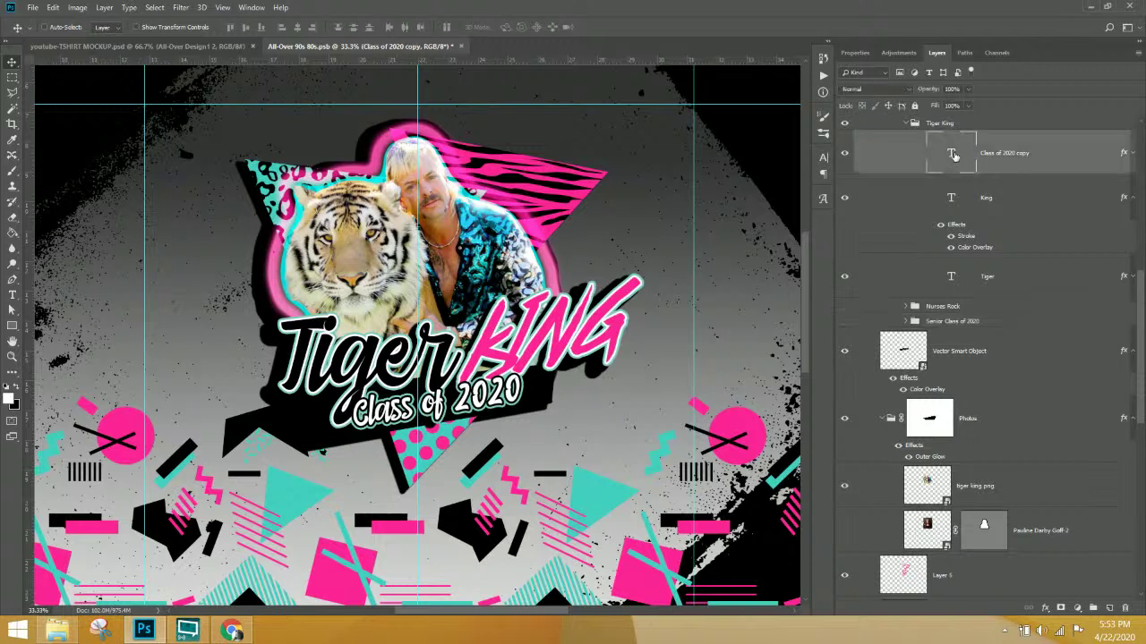
pyautogui.doubleClick(953, 154)
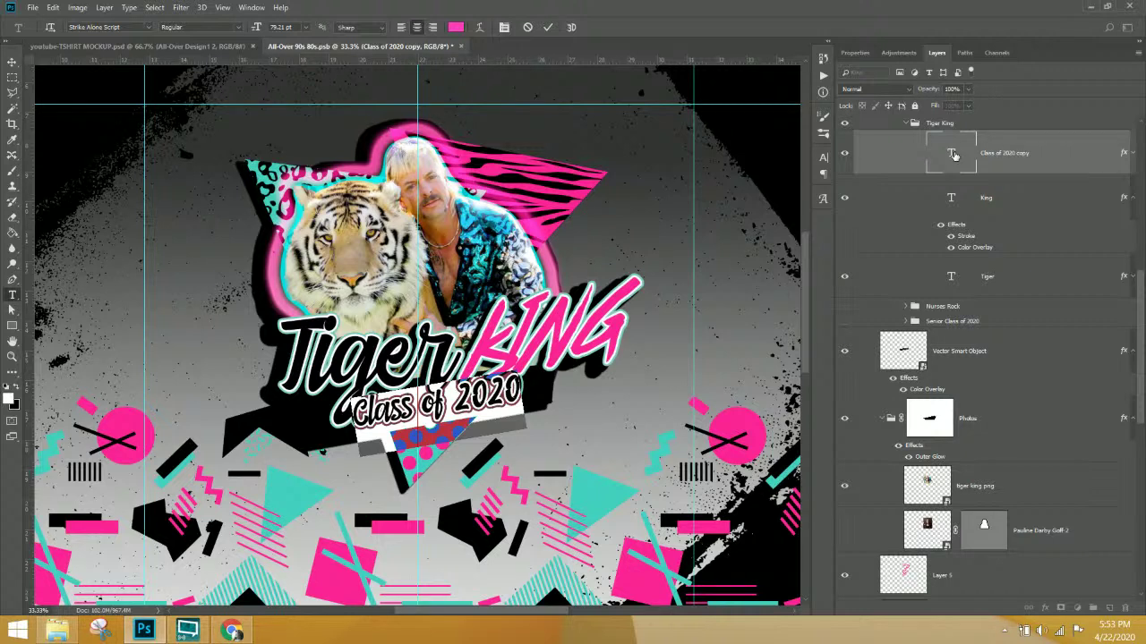
pyautogui.write('Exotic')
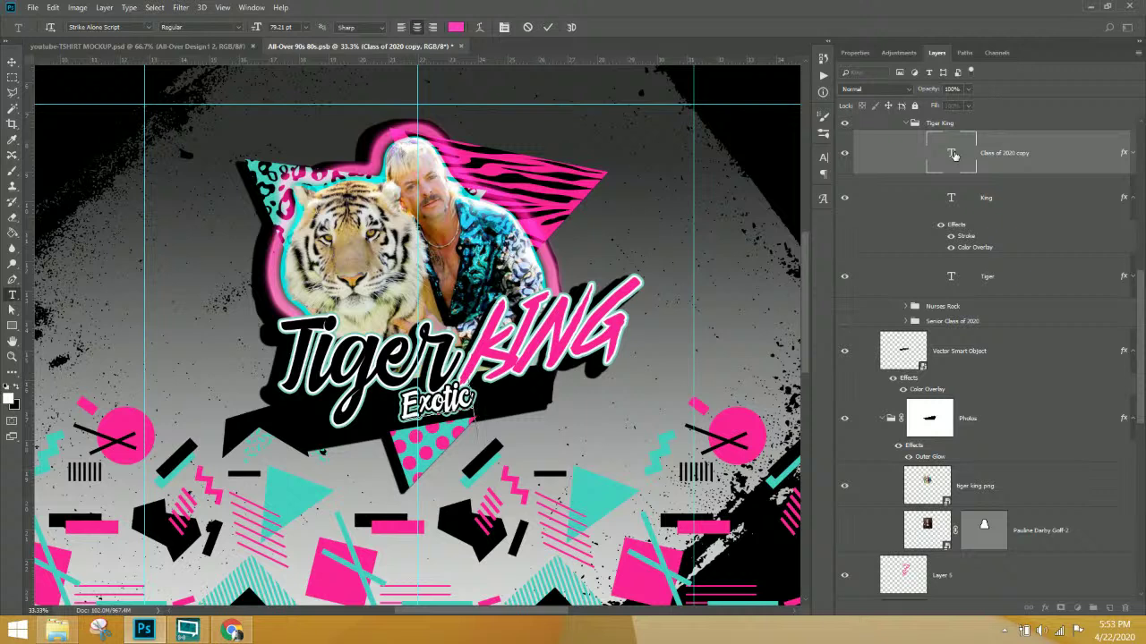
pyautogui.write(' Sin')
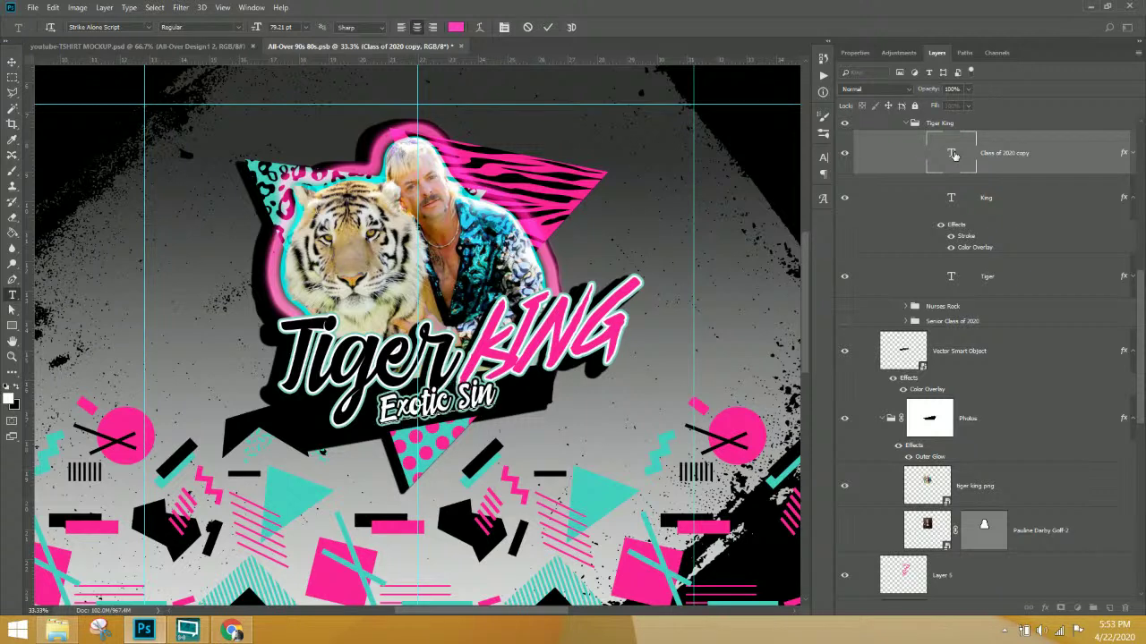
pyautogui.write('ce')
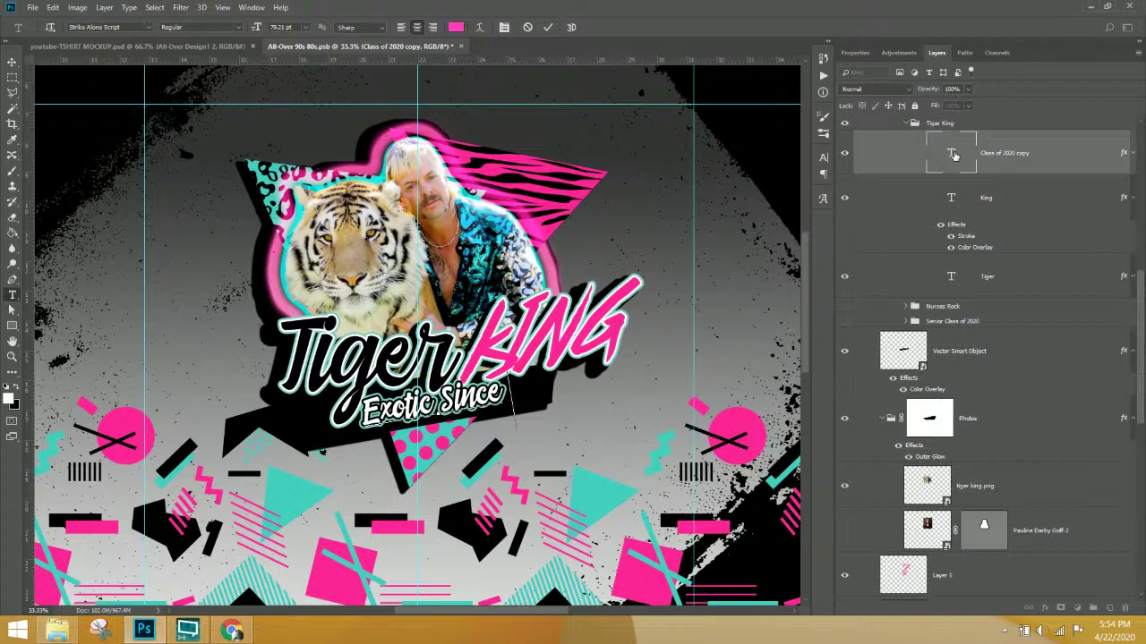
pyautogui.write('19')
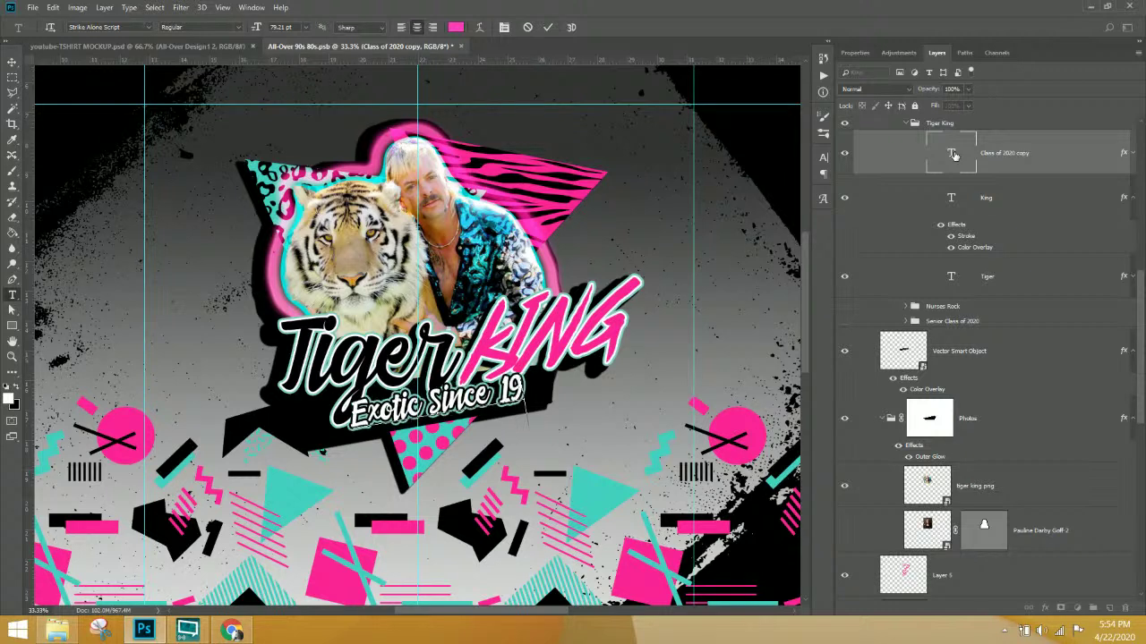
pyautogui.write('86')
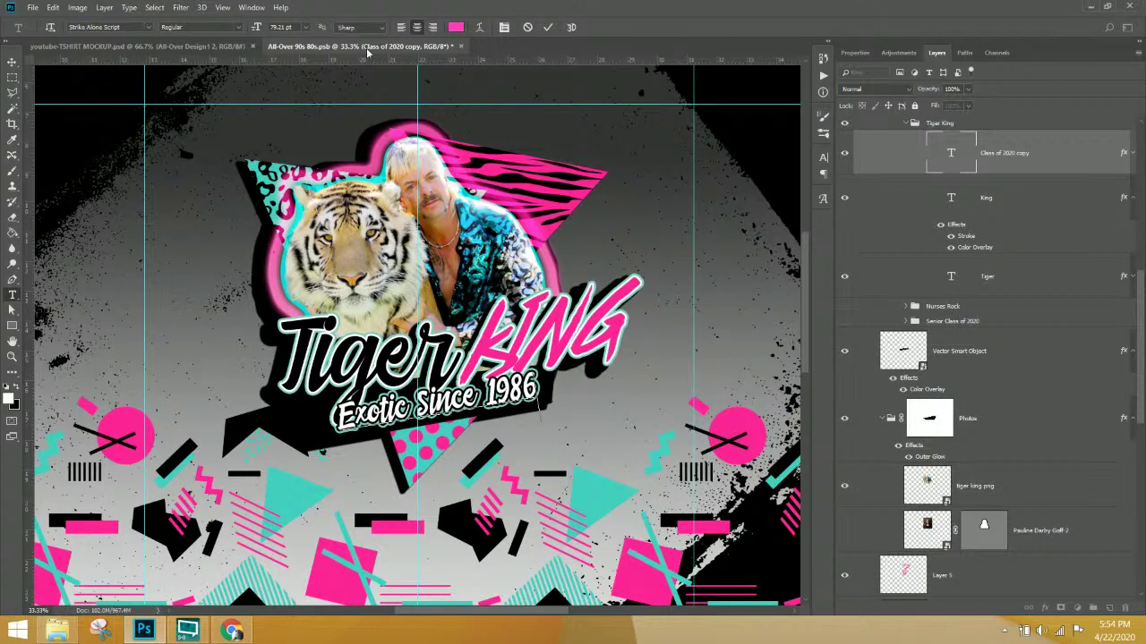
pyautogui.click(12, 62)
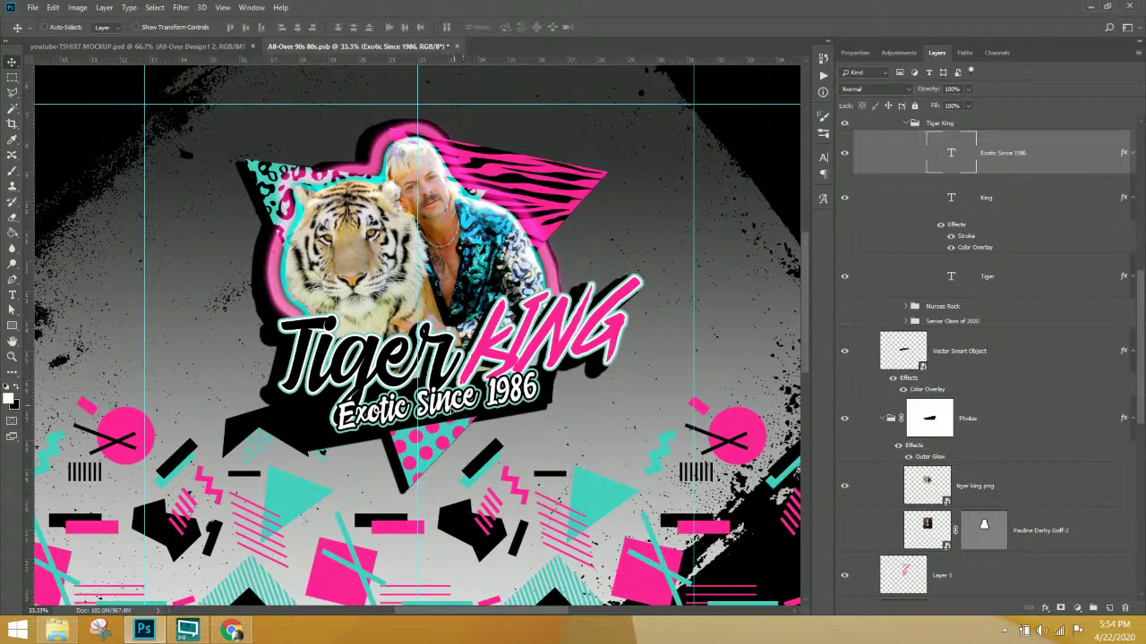
pyautogui.moveTo(458, 414); pyautogui.dragTo(454, 413)
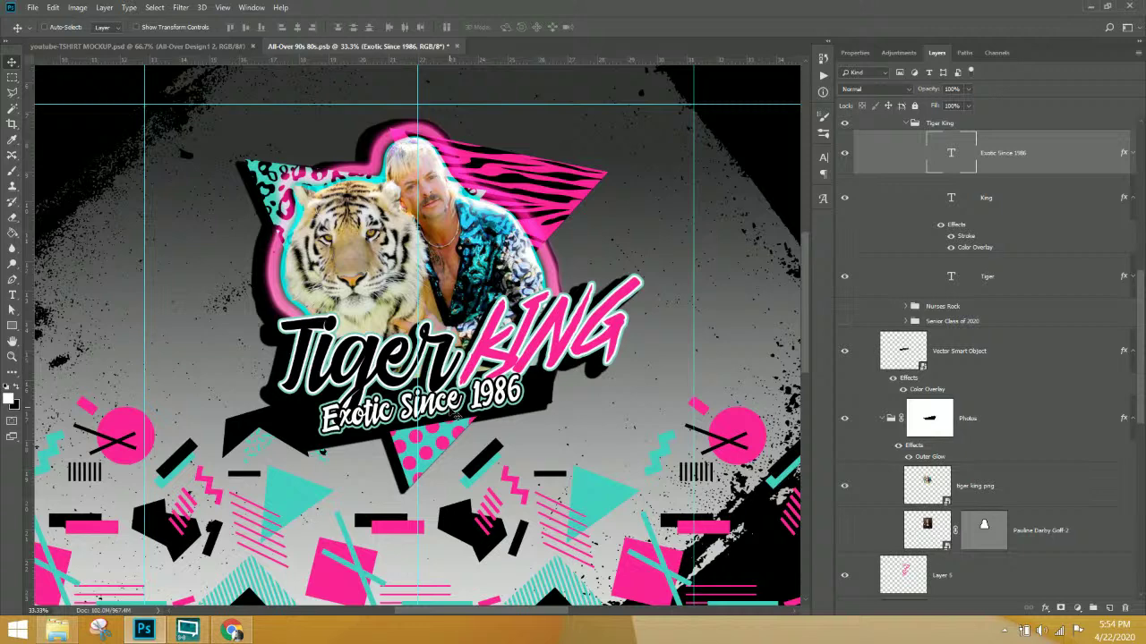
# - Set up a Save for Web JPEG export of the whole shirt design with a width of 600 px
pyautogui.hotkey('ctrl', '-')
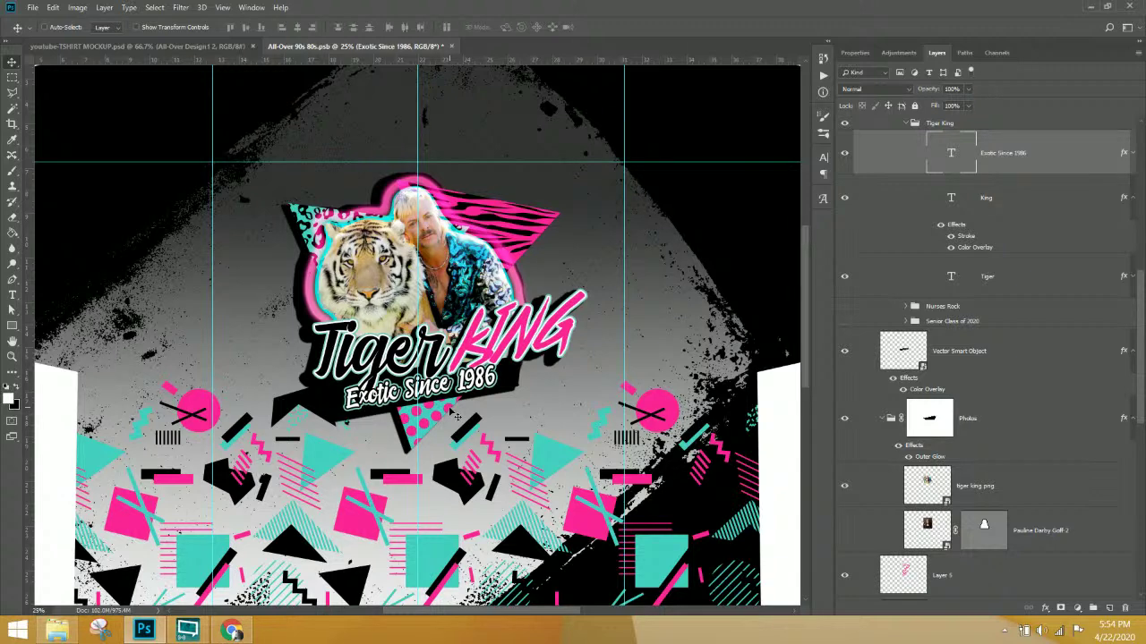
pyautogui.hotkey('ctrl', '-')
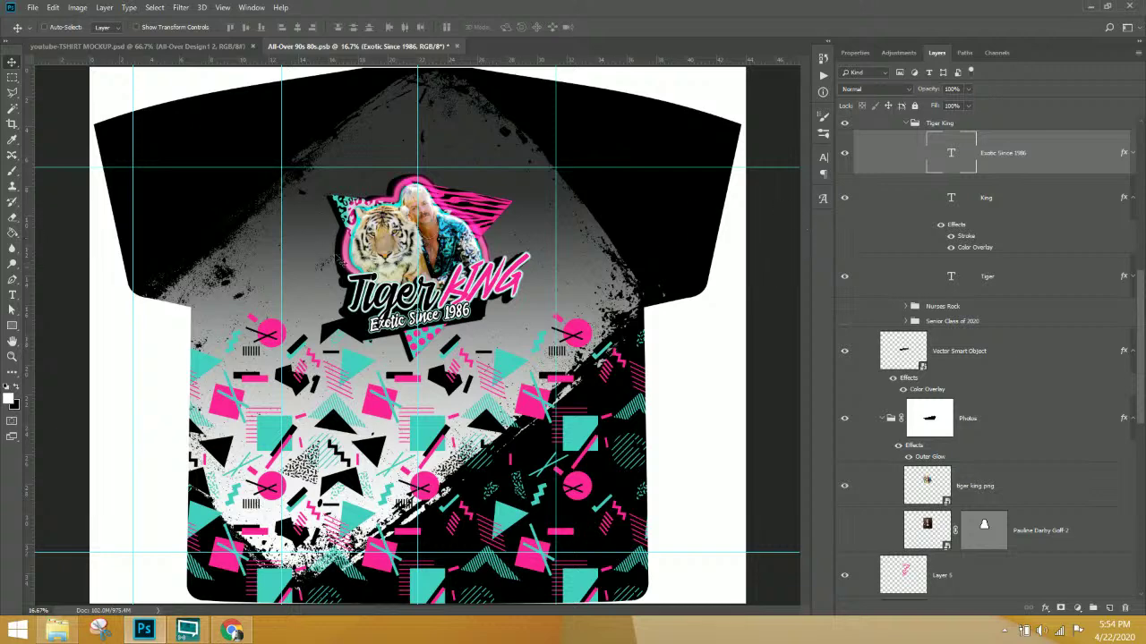
pyautogui.click(32, 7)
pyautogui.moveTo(93, 171)
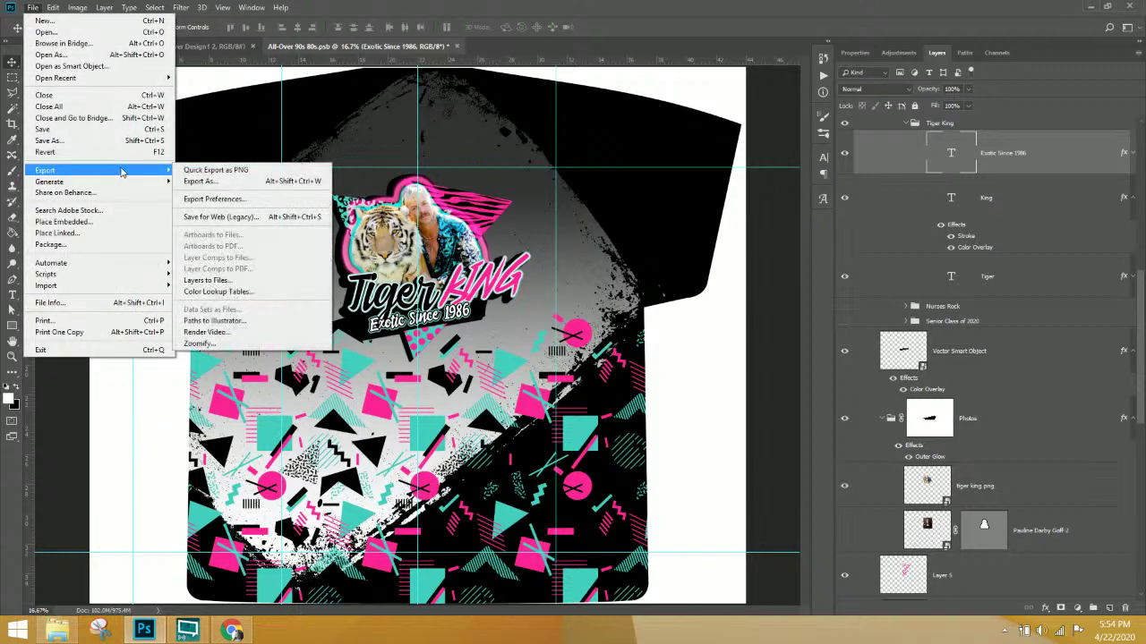
pyautogui.click(268, 218)
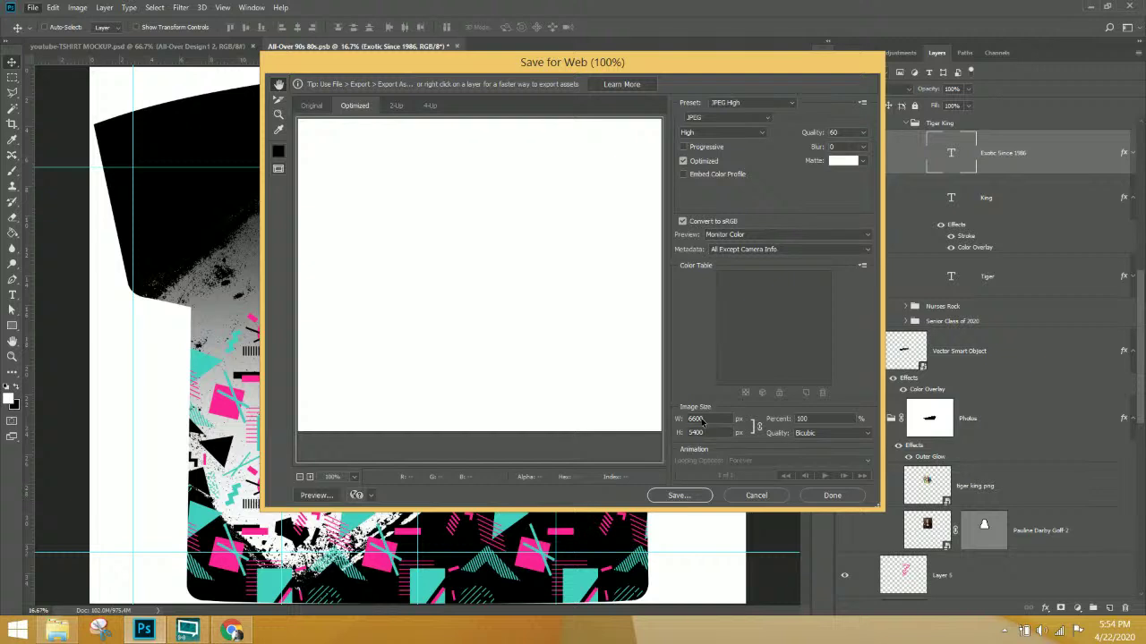
pyautogui.doubleClick(696, 419)
pyautogui.write('600')
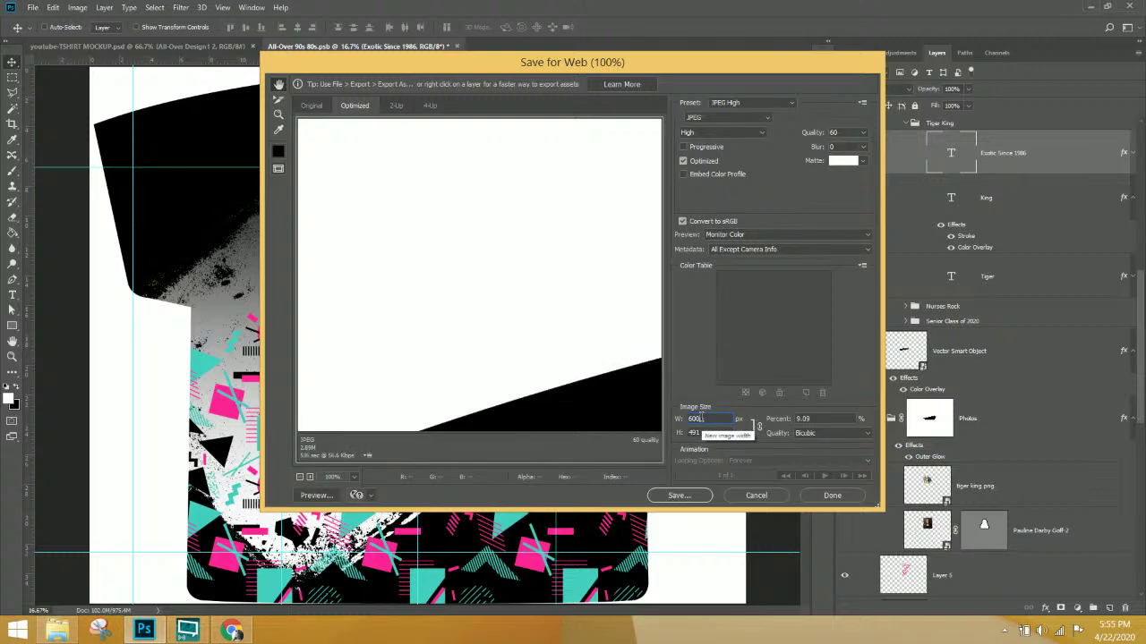
# - Save the web image as "All-Over-90s-80s-Tiger-King-1" in the InnateLab Photoshop Templates folder
pyautogui.click(678, 496)
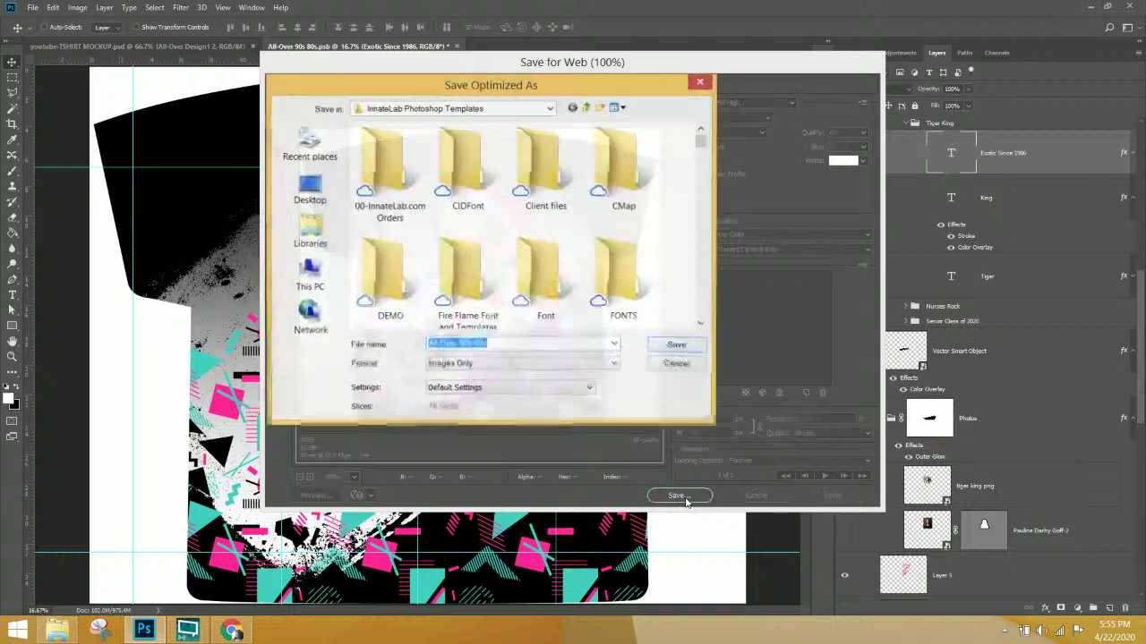
pyautogui.click(511, 345)
pyautogui.write('-')
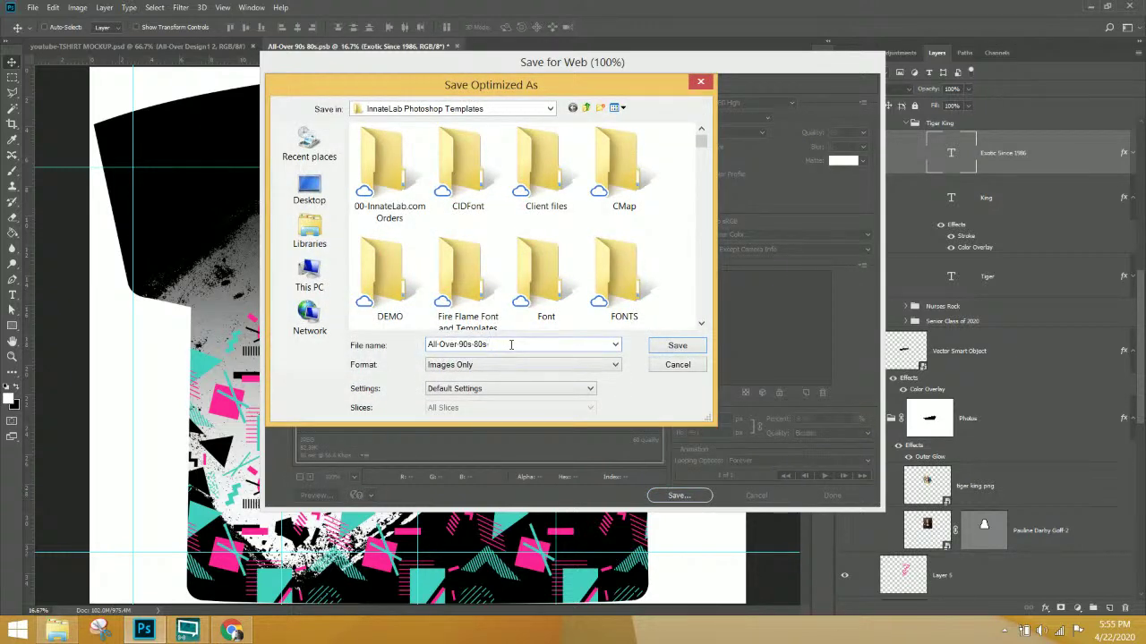
pyautogui.write('Tiger-King')
pyautogui.write('-1')
pyautogui.press('Return')
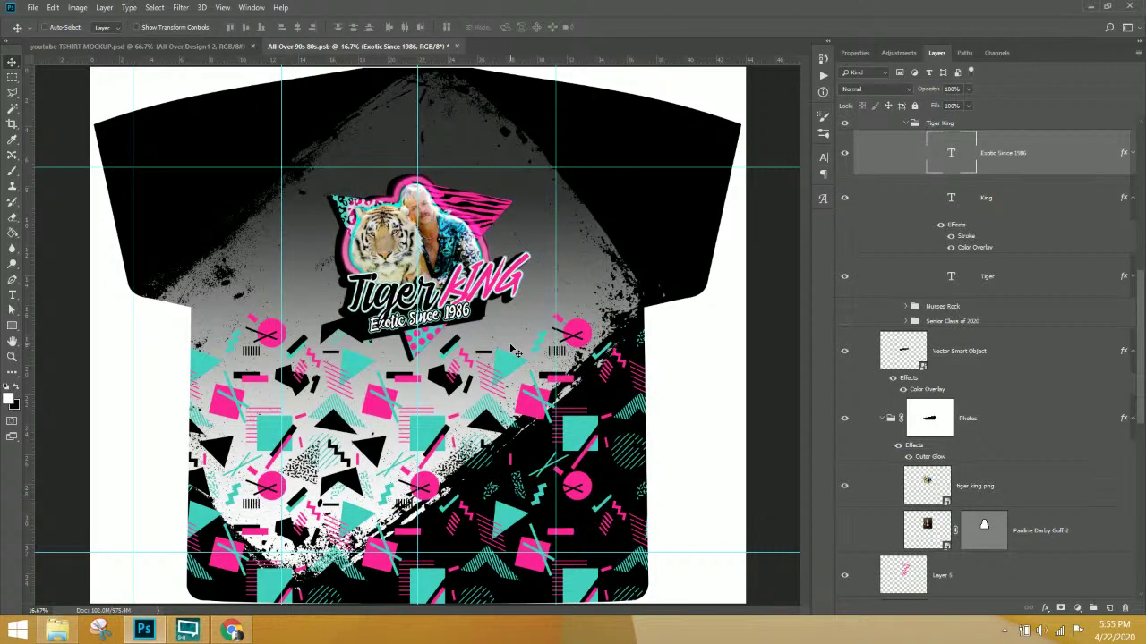
# - Place the Tiger_Fur_Pattern_Background image from Downloads directly above the Vector Smart Object4 layer in the Background group
pyautogui.scroll(-10, 957, 452)
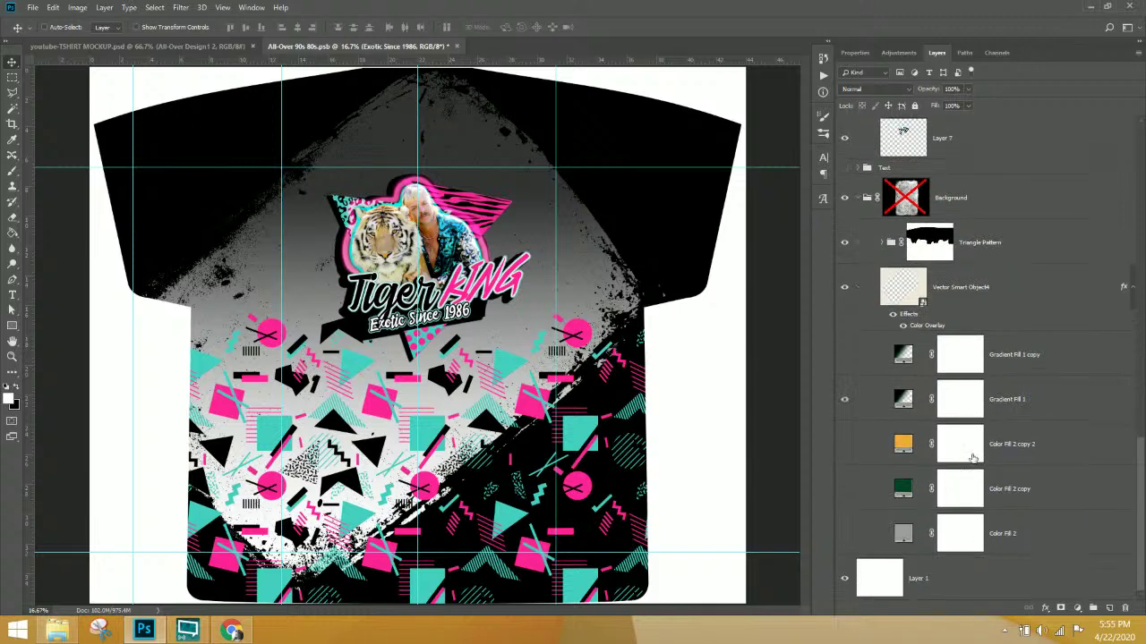
pyautogui.click(959, 292)
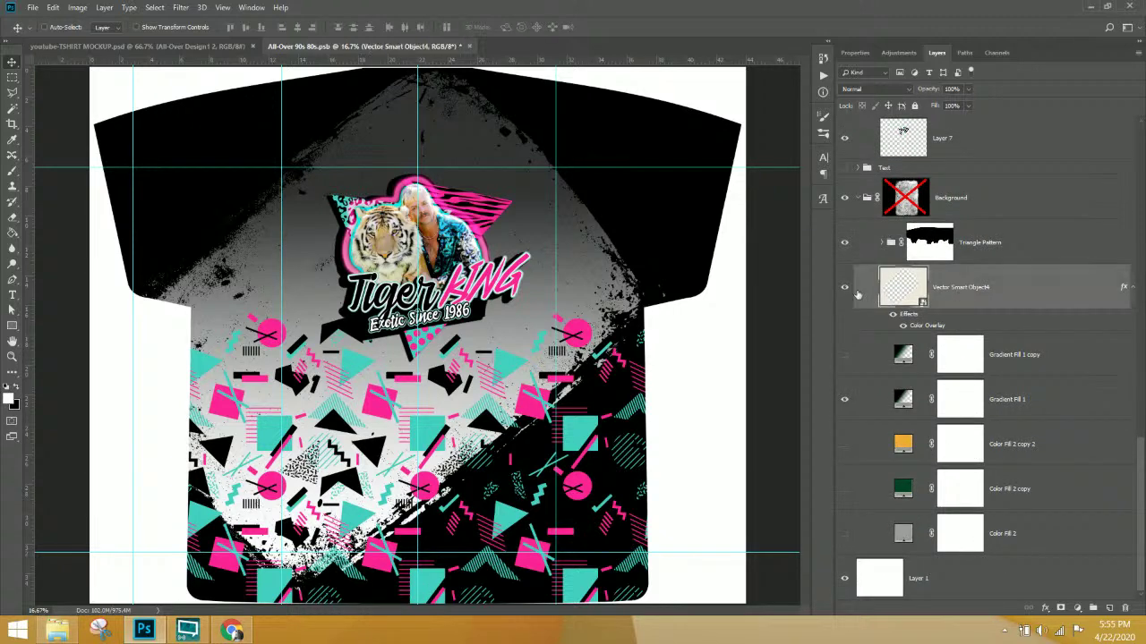
pyautogui.click(844, 287)
pyautogui.click(844, 288)
pyautogui.click(68, 632)
pyautogui.scroll(1, 344, 448)
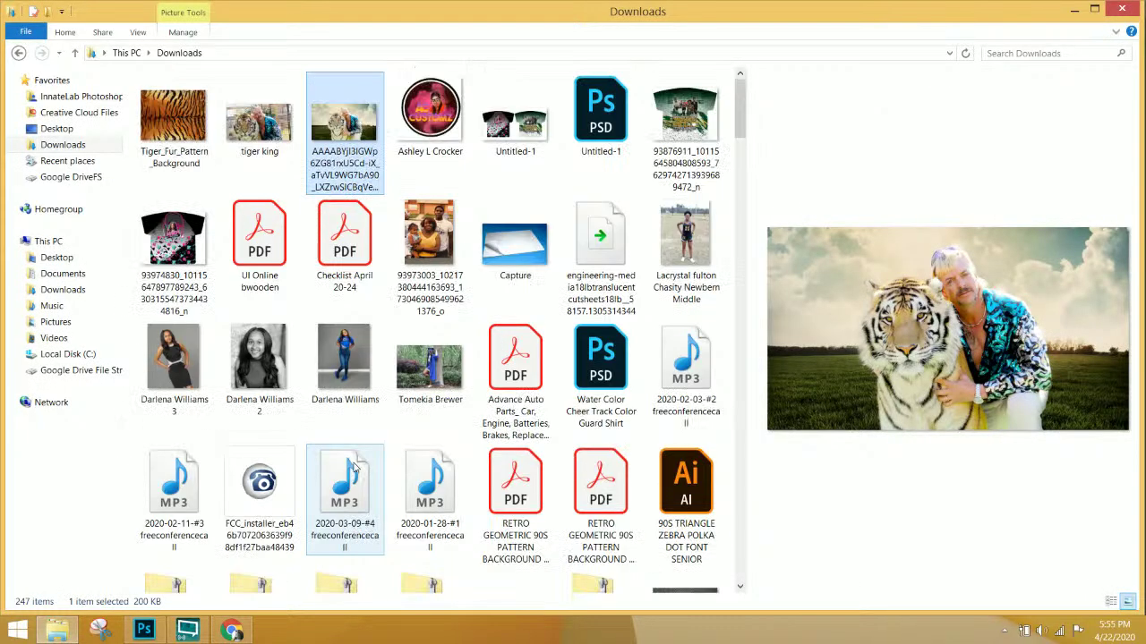
pyautogui.click(189, 123)
pyautogui.moveTo(190, 124); pyautogui.dragTo(391, 245)
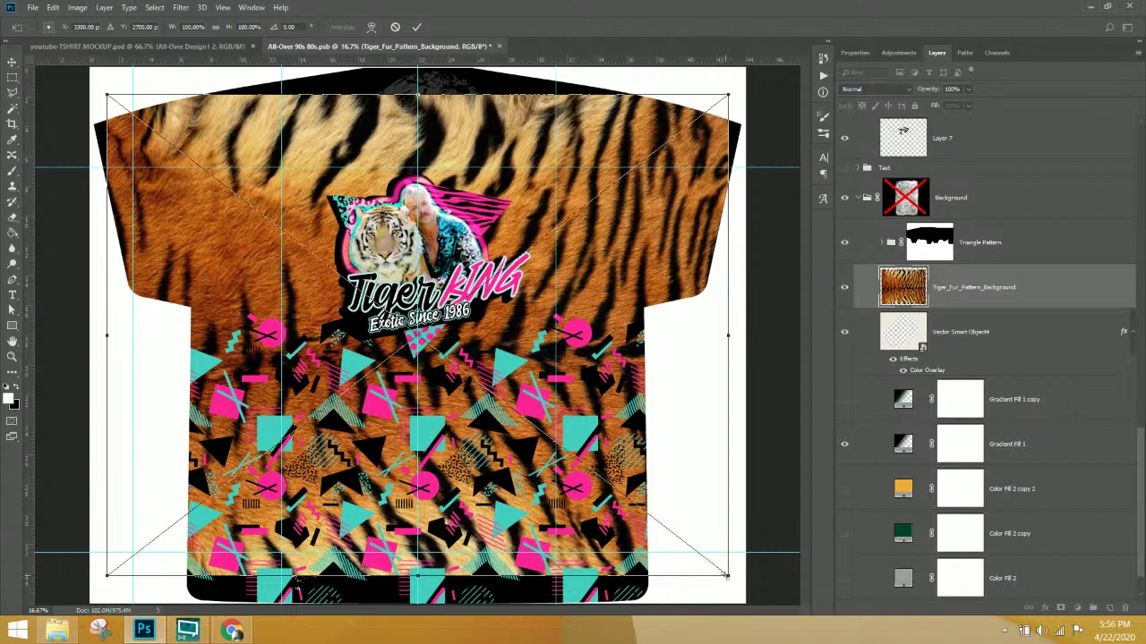
# - Stretch the placed tiger fur image to about 105.6% wide and 111.3% high so it covers the full canvas
pyautogui.moveTo(725, 575); pyautogui.dragTo(752, 602)
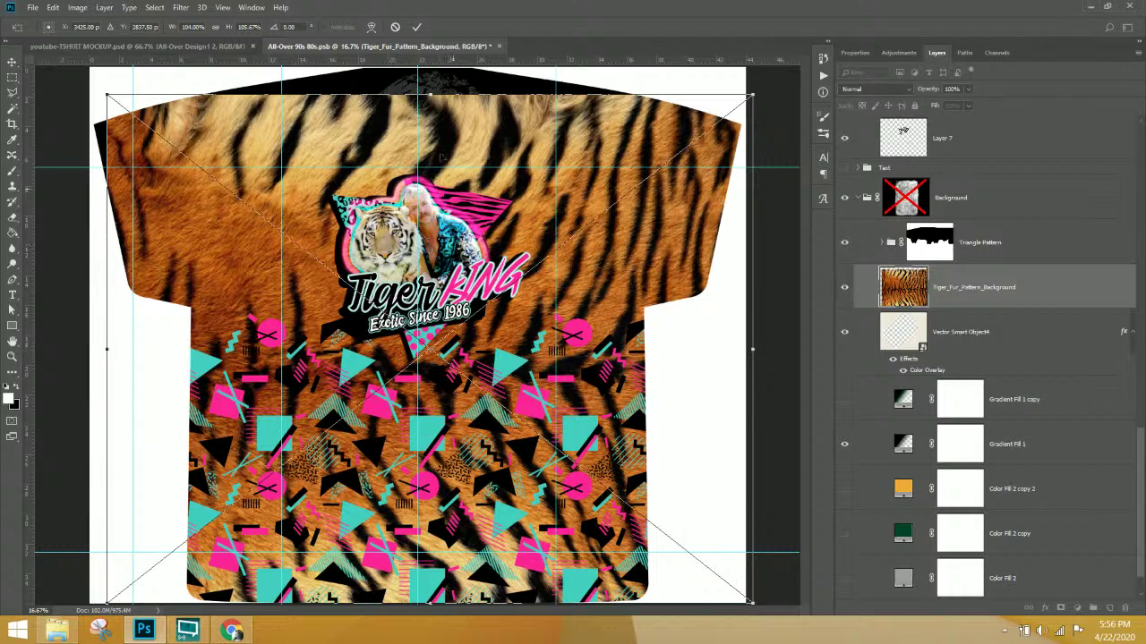
pyautogui.hotkey('ctrl', '-')
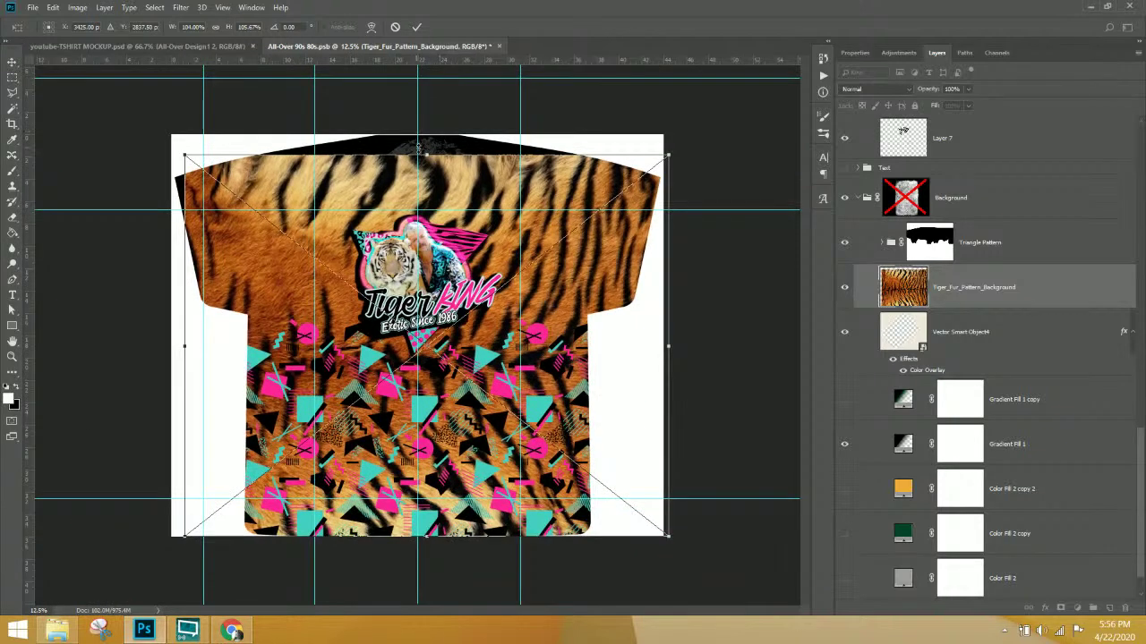
pyautogui.moveTo(422, 151); pyautogui.dragTo(398, 141)
pyautogui.moveTo(185, 334); pyautogui.dragTo(171, 334)
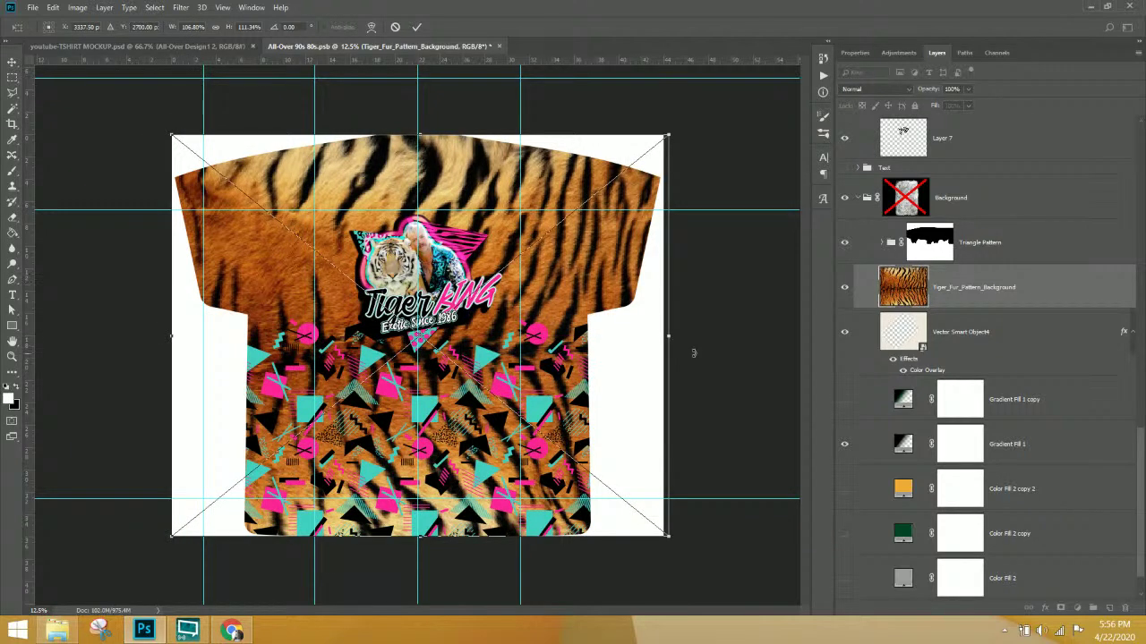
pyautogui.moveTo(667, 336); pyautogui.dragTo(662, 335)
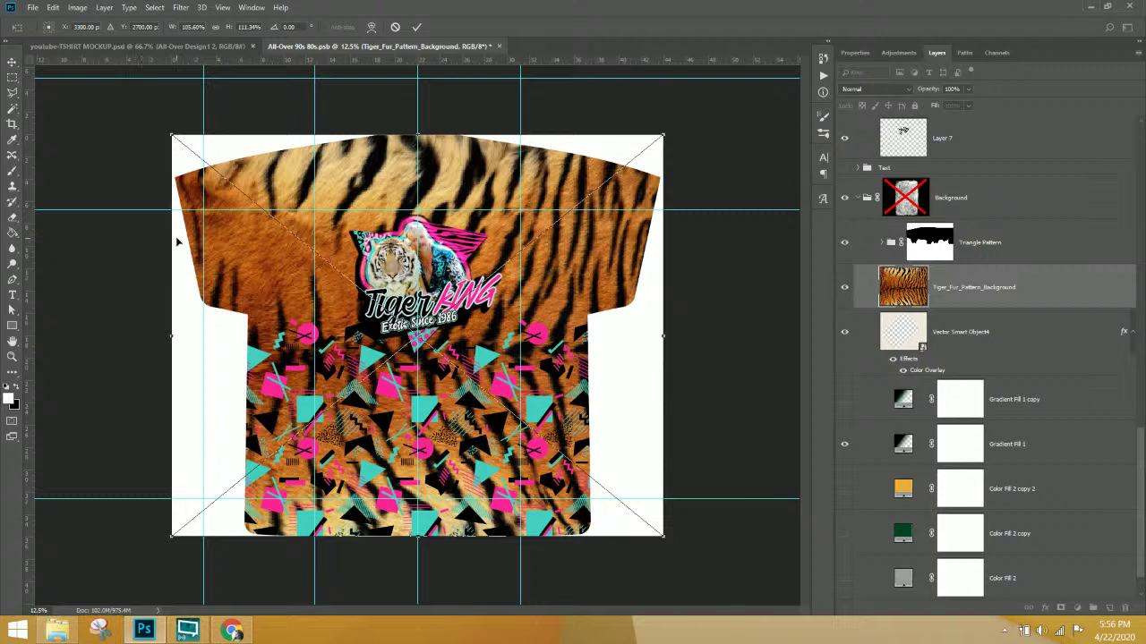
pyautogui.press('Return')
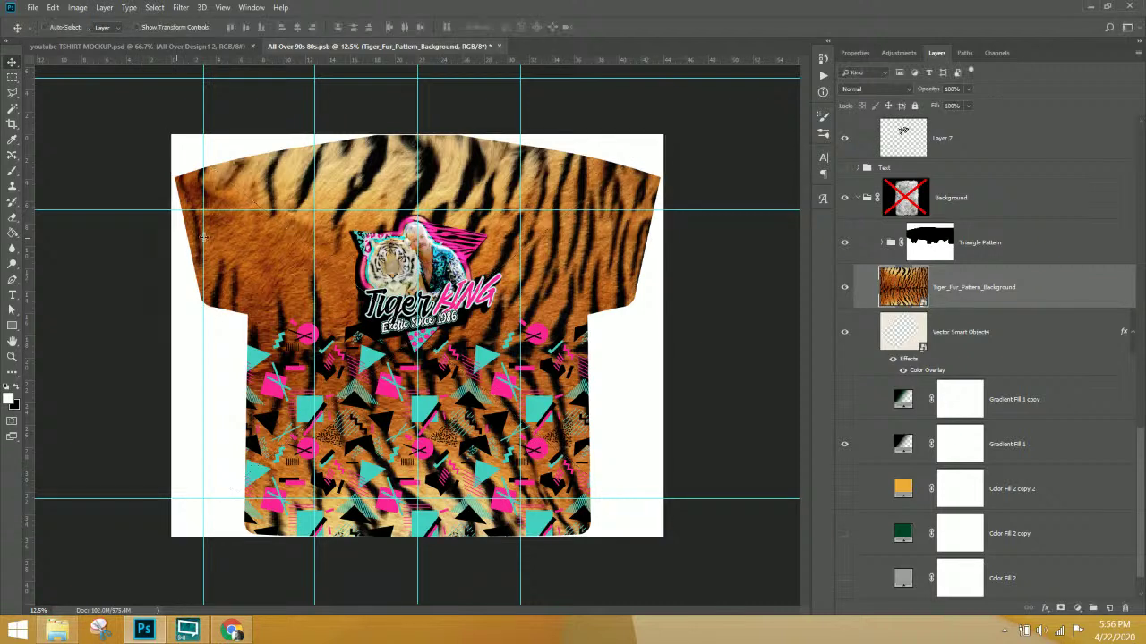
# - Shrink the tiger fur to about 18.2 by 14.9 in over the shirt's lower left half and duplicate it across the lower right half
pyautogui.hotkey('ctrl', 't')
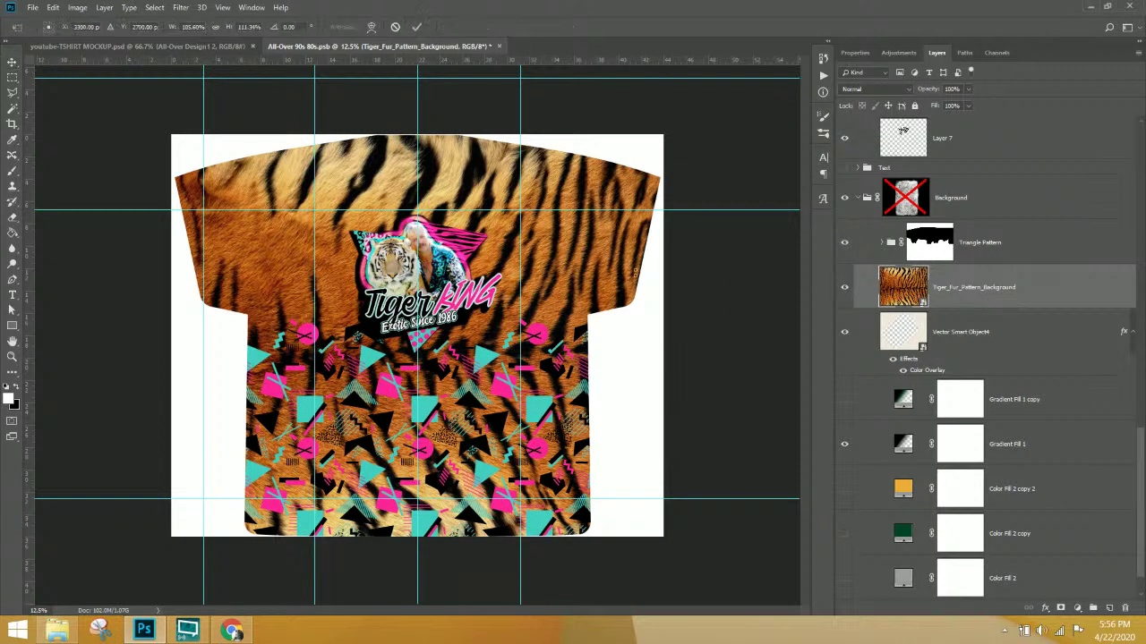
pyautogui.moveTo(168, 134); pyautogui.dragTo(399, 323)
pyautogui.moveTo(518, 374); pyautogui.dragTo(351, 364)
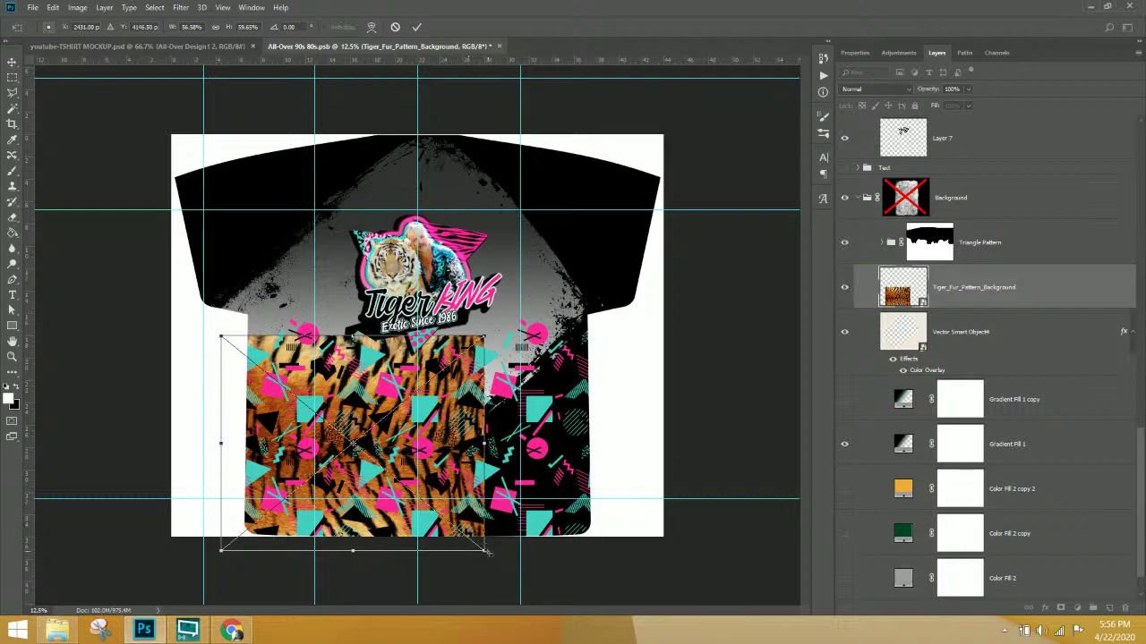
pyautogui.moveTo(484, 550); pyautogui.dragTo(423, 501)
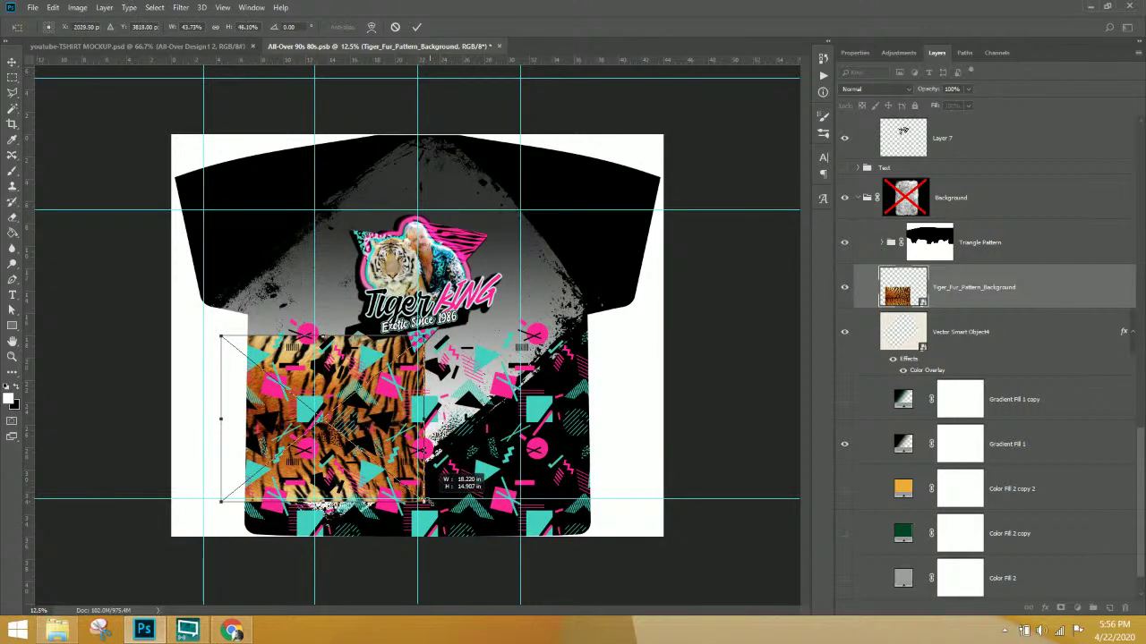
pyautogui.moveTo(401, 427); pyautogui.dragTo(612, 481)
pyautogui.press('Return')
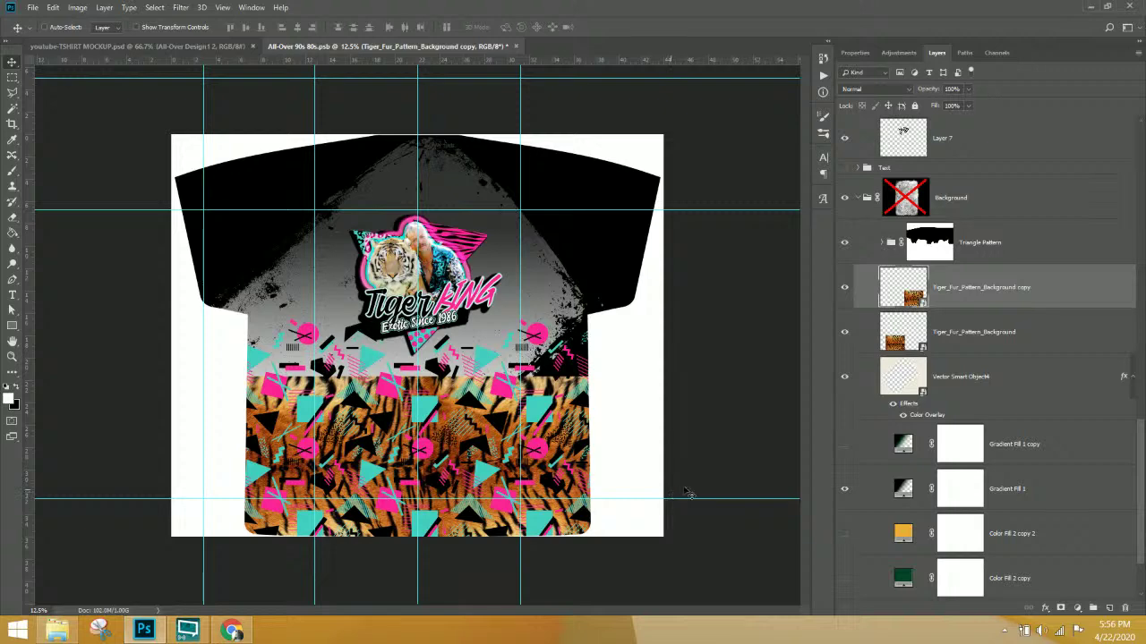
# - Fine-tune the position of the tiger fur copy, nudging it left until its edge meets the original fur tile
pyautogui.hotkey('ctrl', '+')
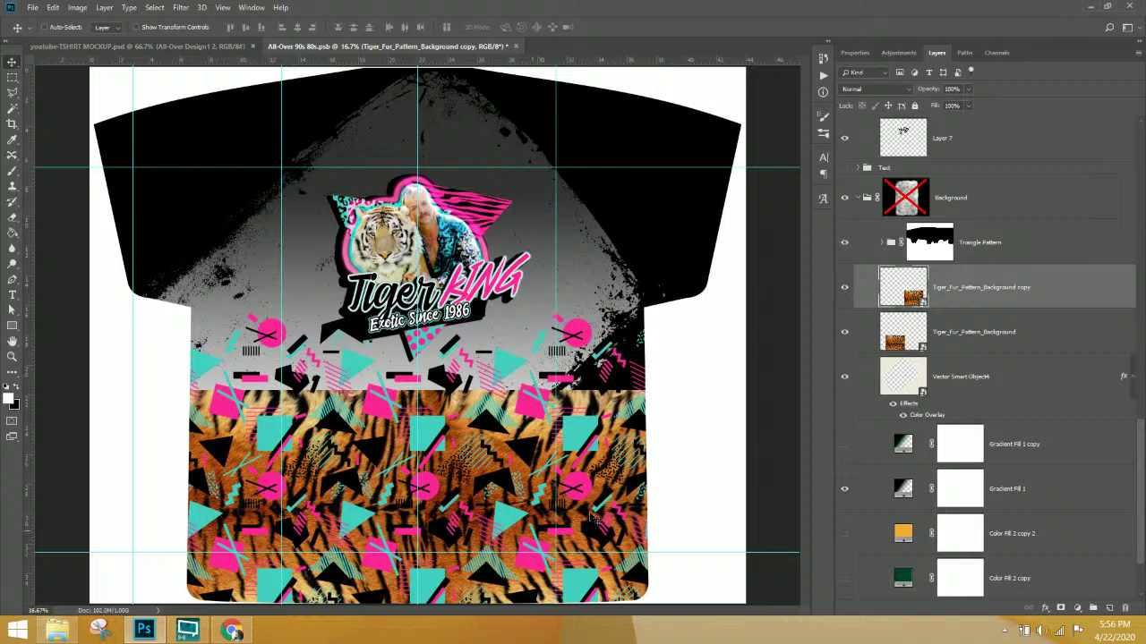
pyautogui.moveTo(598, 546)
pyautogui.mouseDown()
pyautogui.moveTo(610, 551)
pyautogui.moveTo(600, 548)
pyautogui.mouseUp()
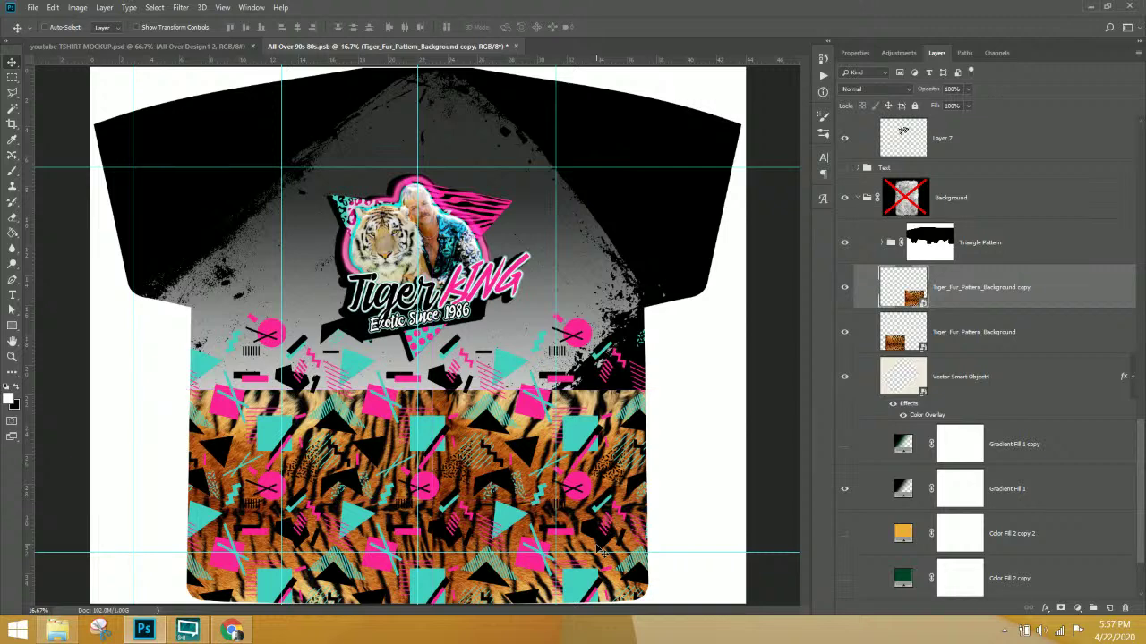
pyautogui.press('Left')
pyautogui.press('Left')
pyautogui.press('Left')
pyautogui.press('Left')
pyautogui.press('Left')
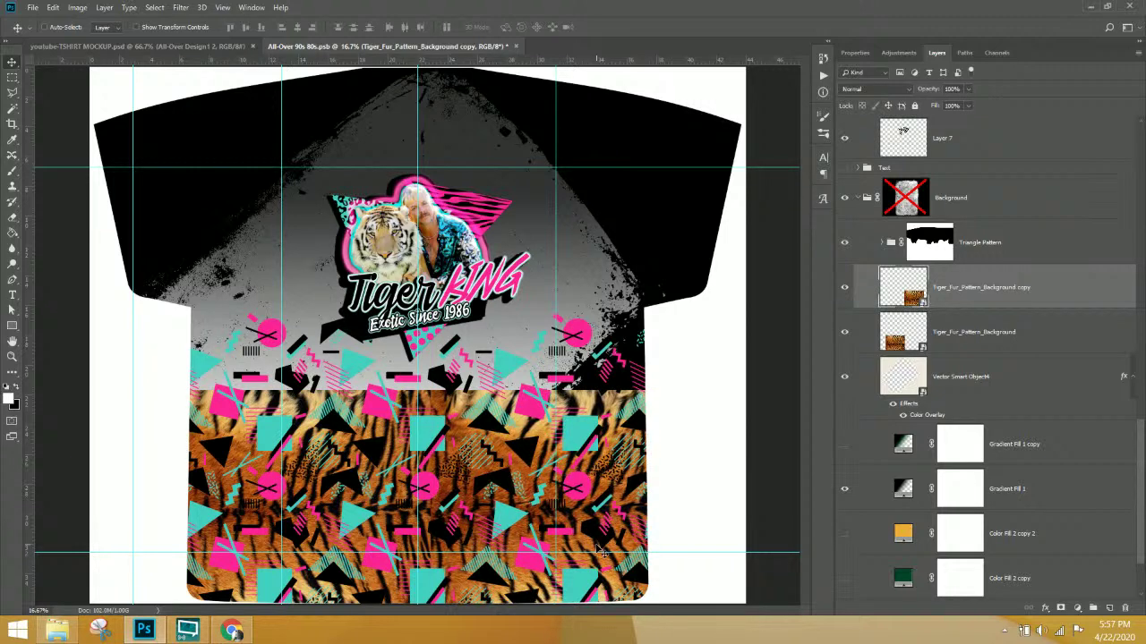
pyautogui.press('Left')
pyautogui.press('Left')
pyautogui.press('Left')
pyautogui.press('Left')
pyautogui.press('Left')
pyautogui.press('Left')
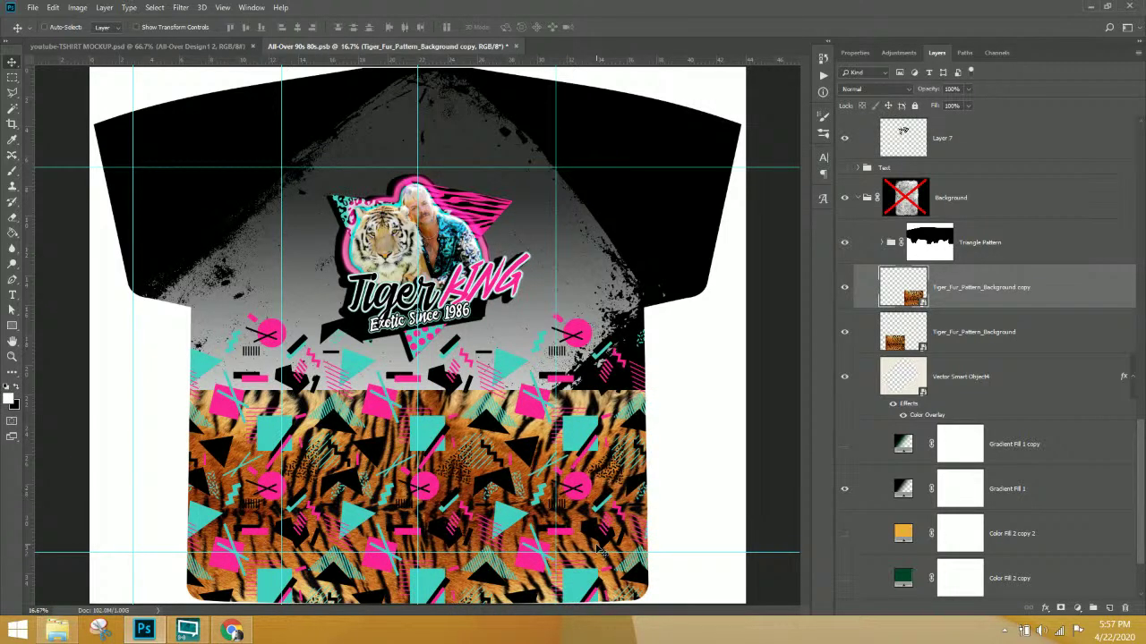
pyautogui.press('Left')
pyautogui.press('Left')
pyautogui.press('Left')
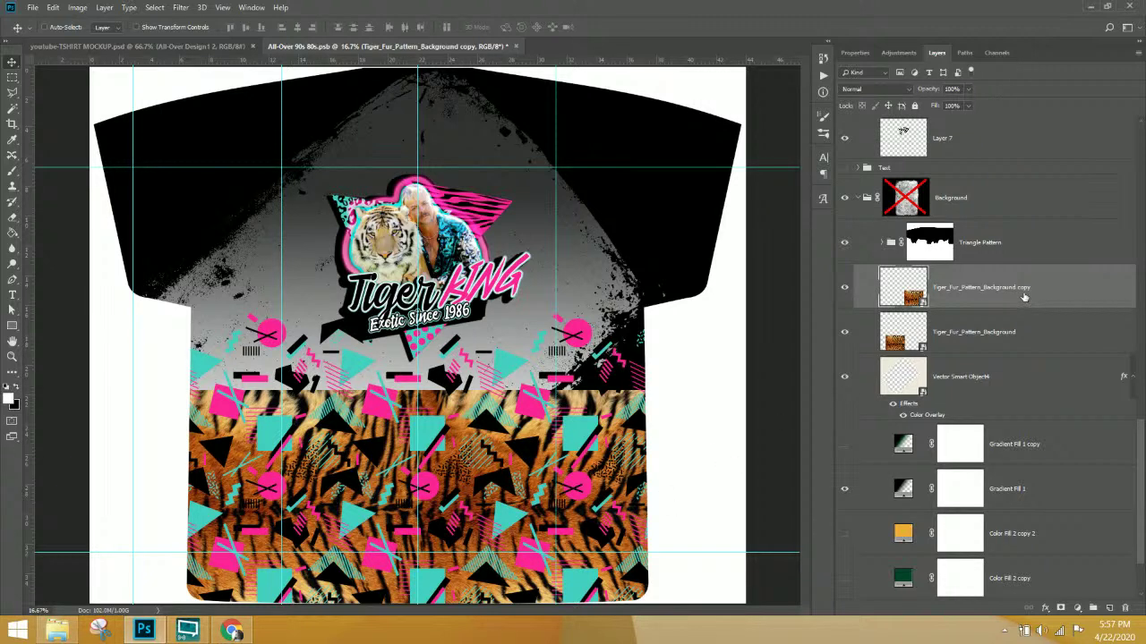
# - Clip both tiger fur layers to the Vector Smart Object4 layer below them
pyautogui.keyDown('shift'); pyautogui.click(1000, 333); pyautogui.keyUp('shift')
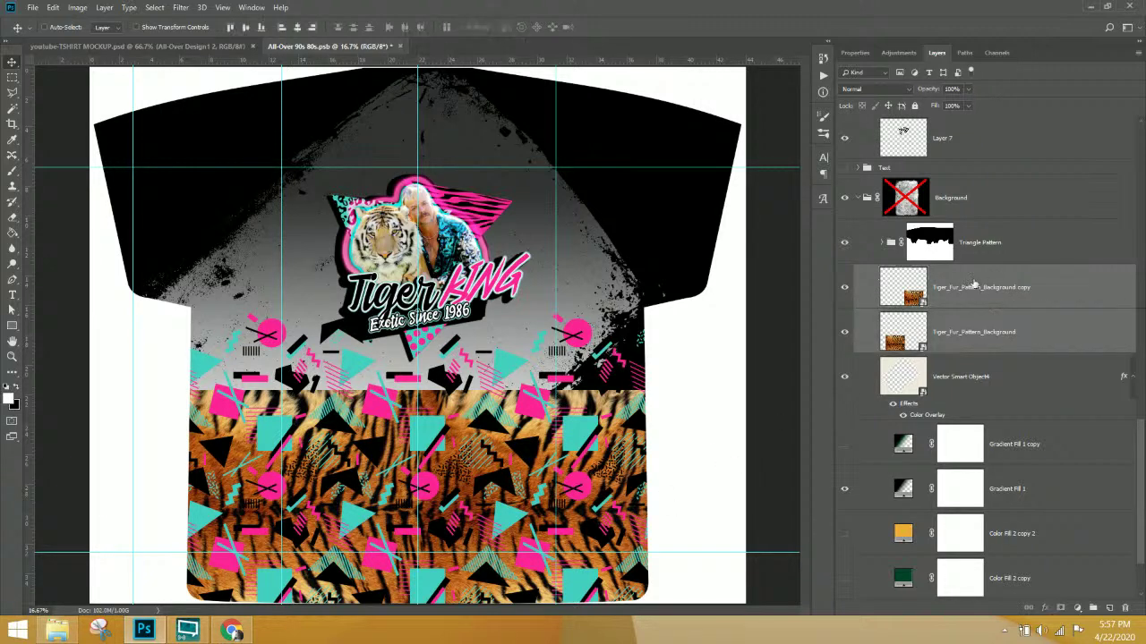
pyautogui.rightClick(1008, 299)
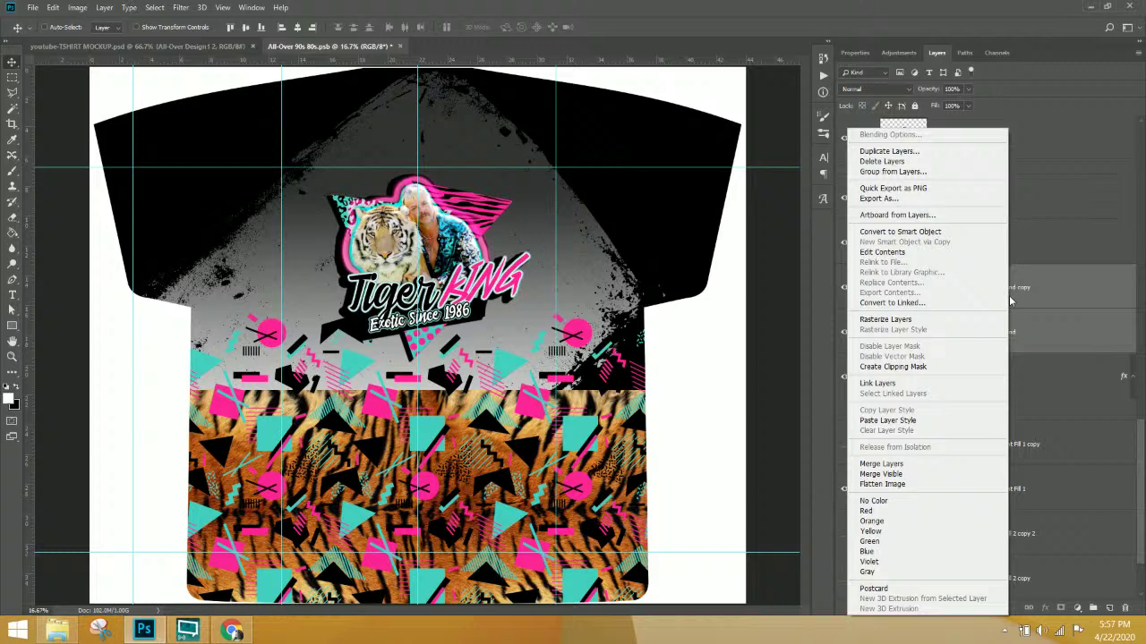
pyautogui.click(941, 366)
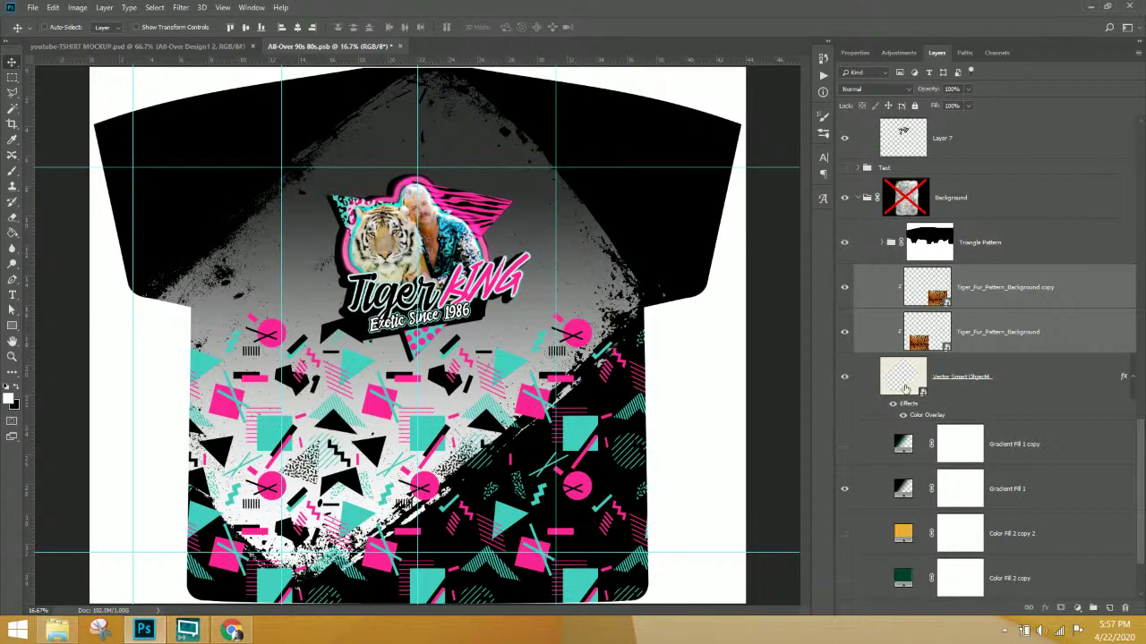
# - In Vector Smart Object4's blending options, enable Blend Interior Effects as Group and both mask-hides-effects options, and disable Blend Clipped Layers as Group
pyautogui.click(945, 387)
pyautogui.doubleClick(944, 387)
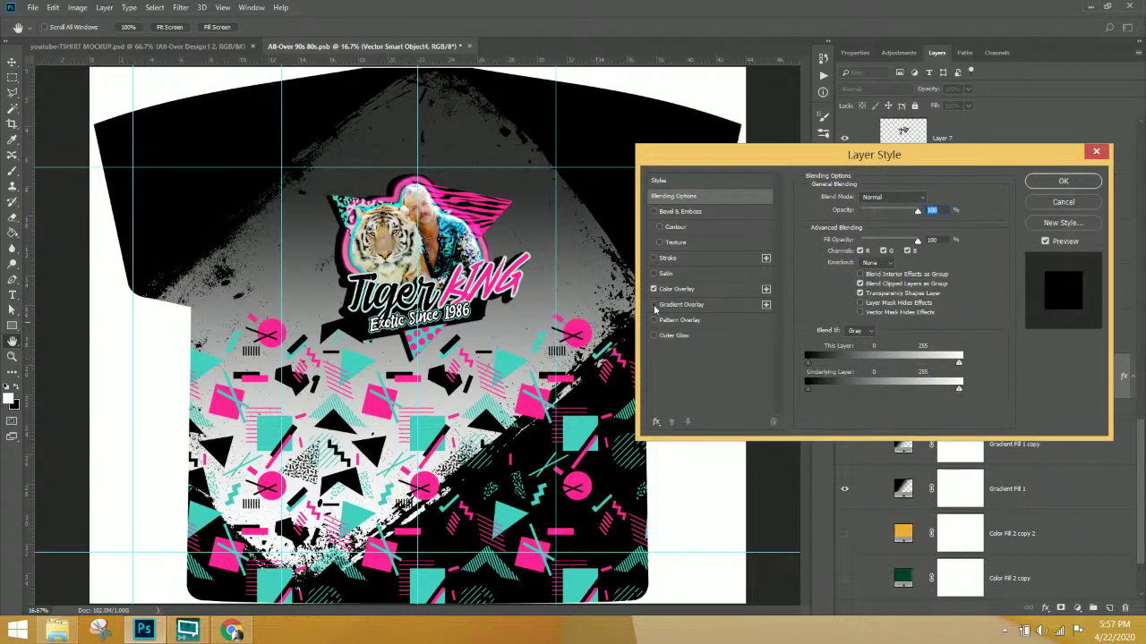
pyautogui.click(859, 283)
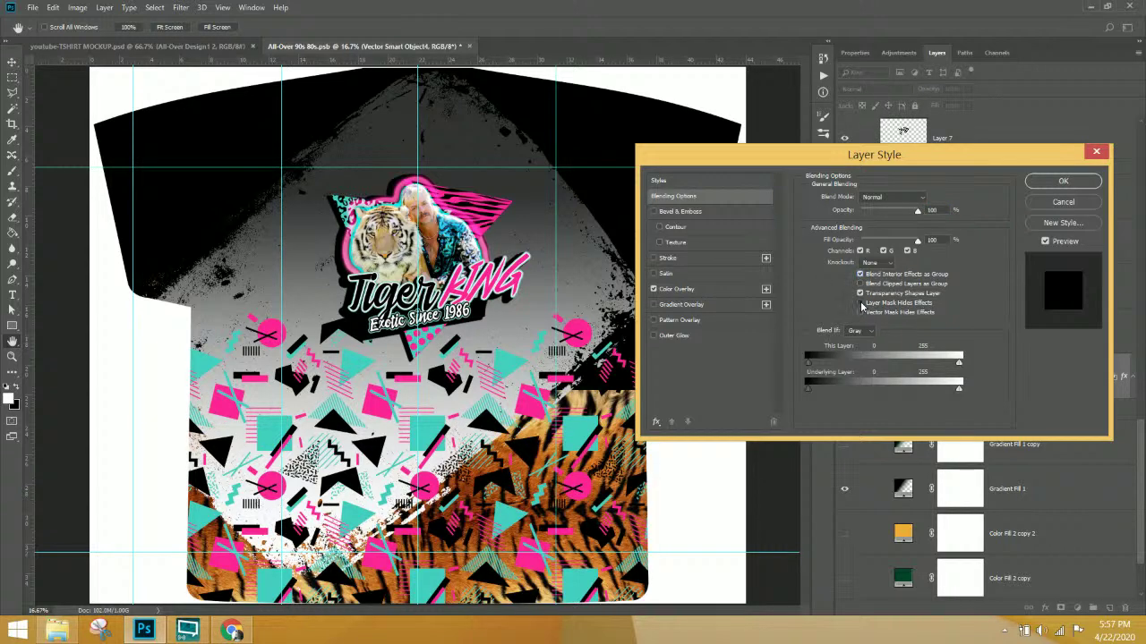
pyautogui.click(860, 304)
pyautogui.click(859, 312)
pyautogui.click(1047, 183)
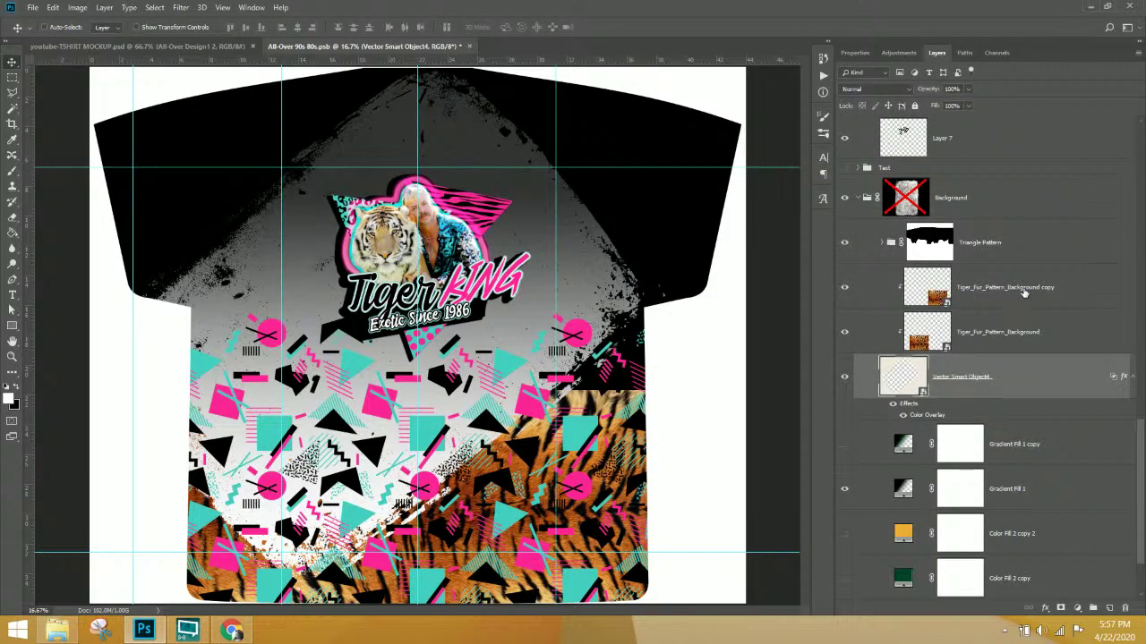
# - Add a white #fefefe solid colour fill layer above the tiger fur copy, clipped to the layers below
pyautogui.click(1025, 291)
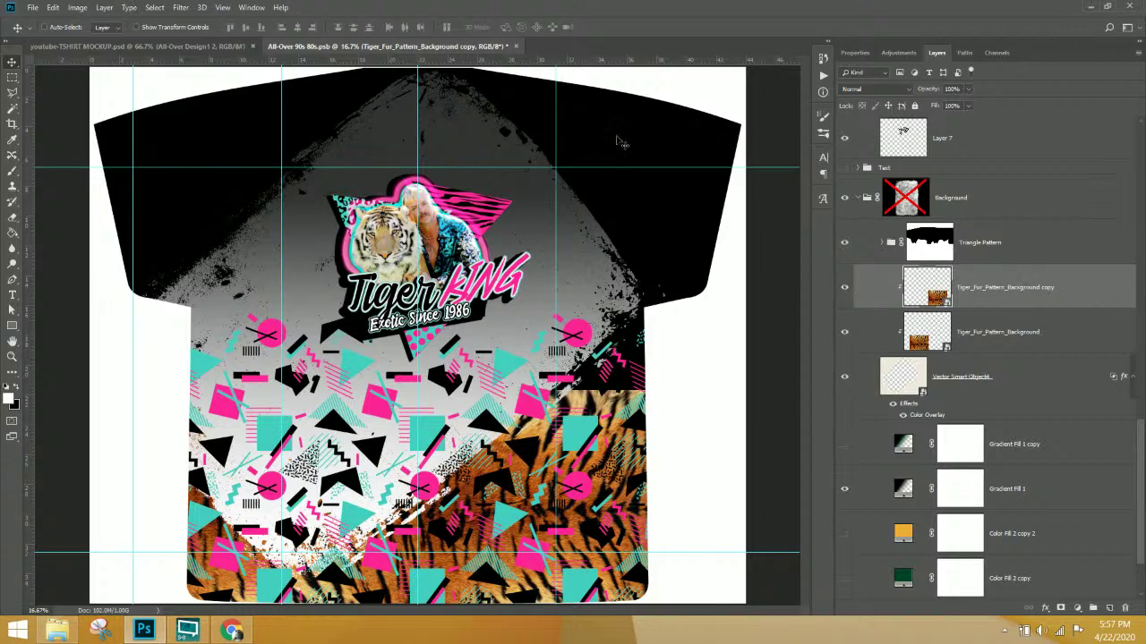
pyautogui.click(103, 9)
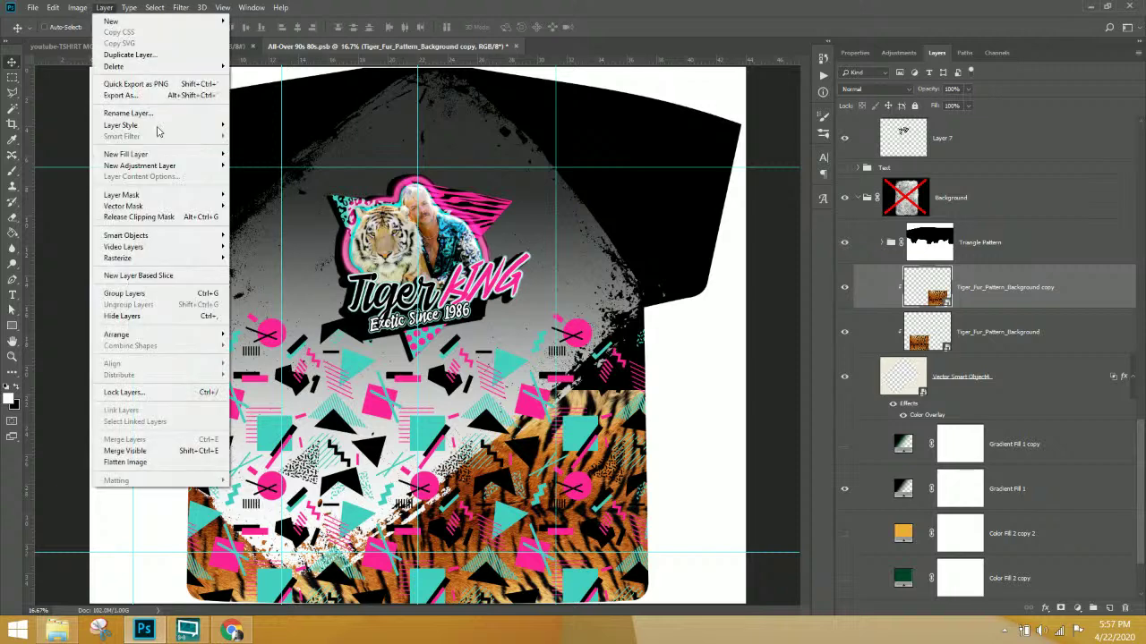
pyautogui.moveTo(179, 156)
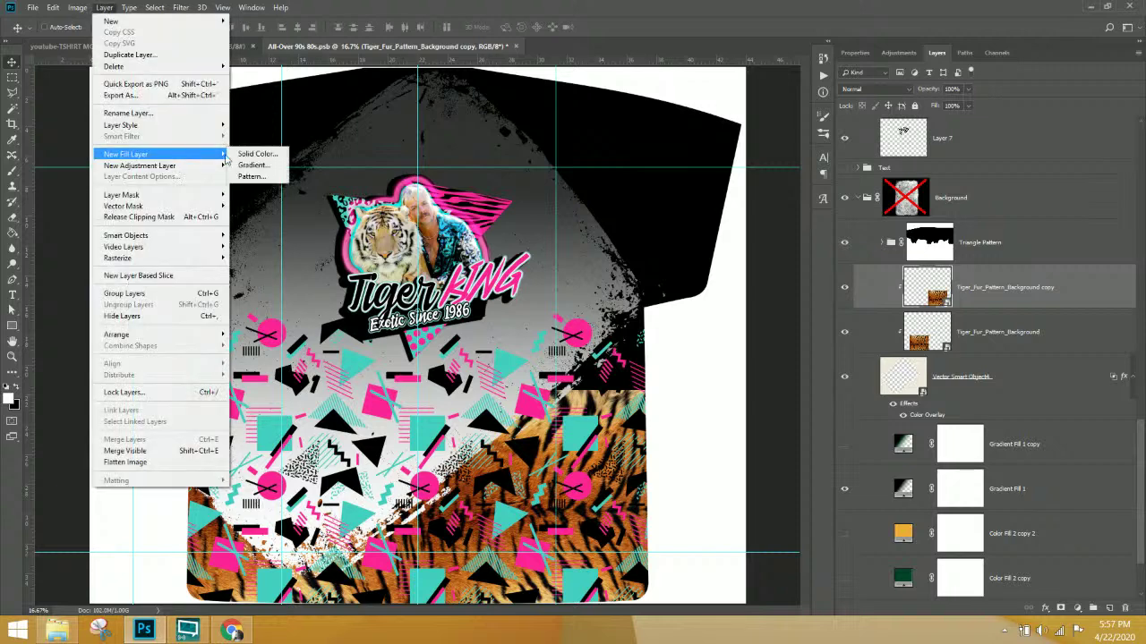
pyautogui.click(271, 160)
pyautogui.click(483, 200)
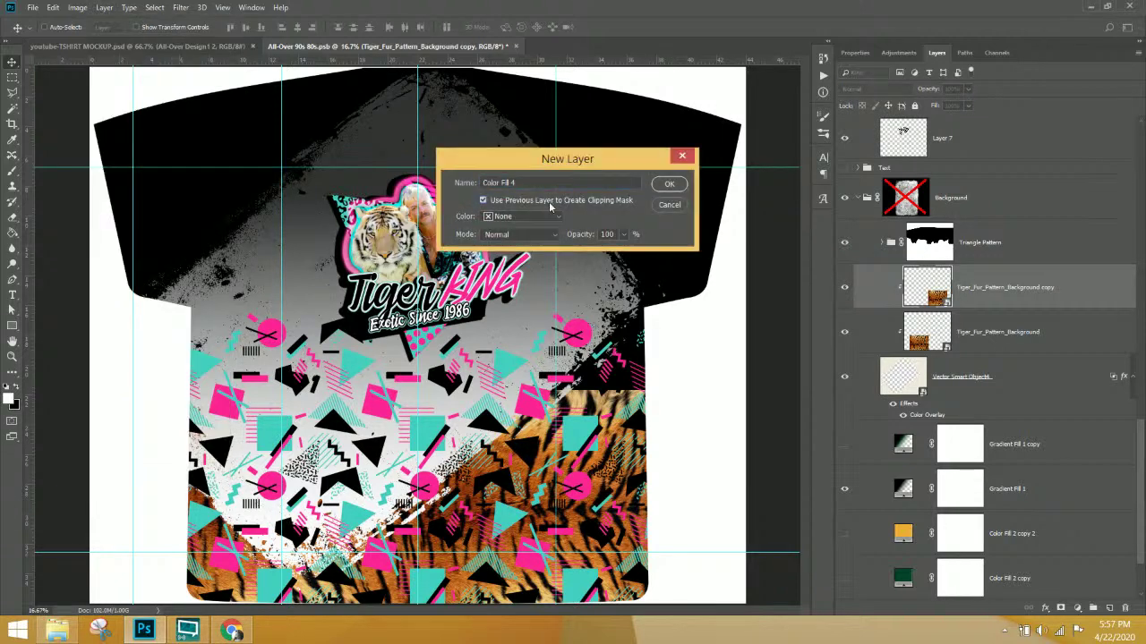
pyautogui.click(666, 186)
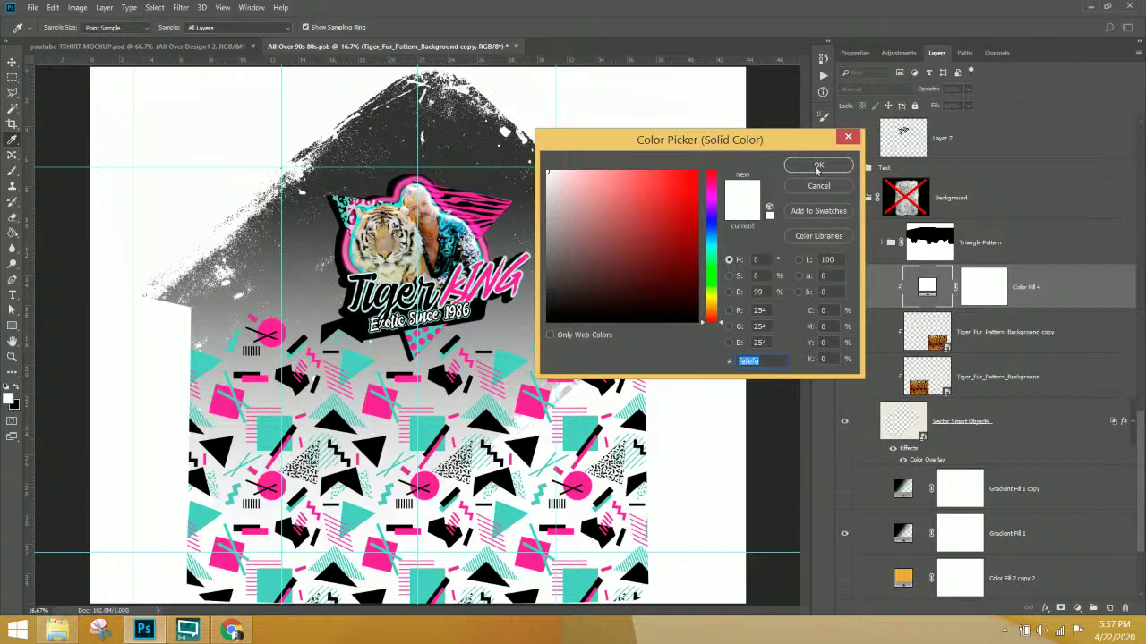
pyautogui.click(818, 166)
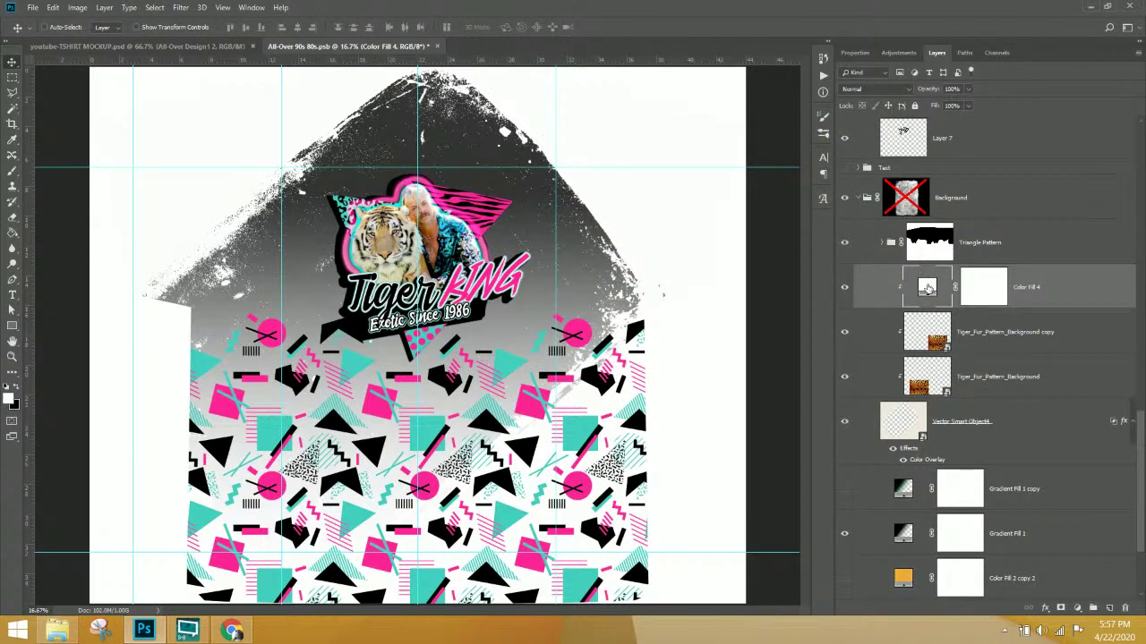
# - Change the clipped colour fill to pink #d92691, sampled from a pink square in the shirt's triangle pattern
pyautogui.doubleClick(928, 287)
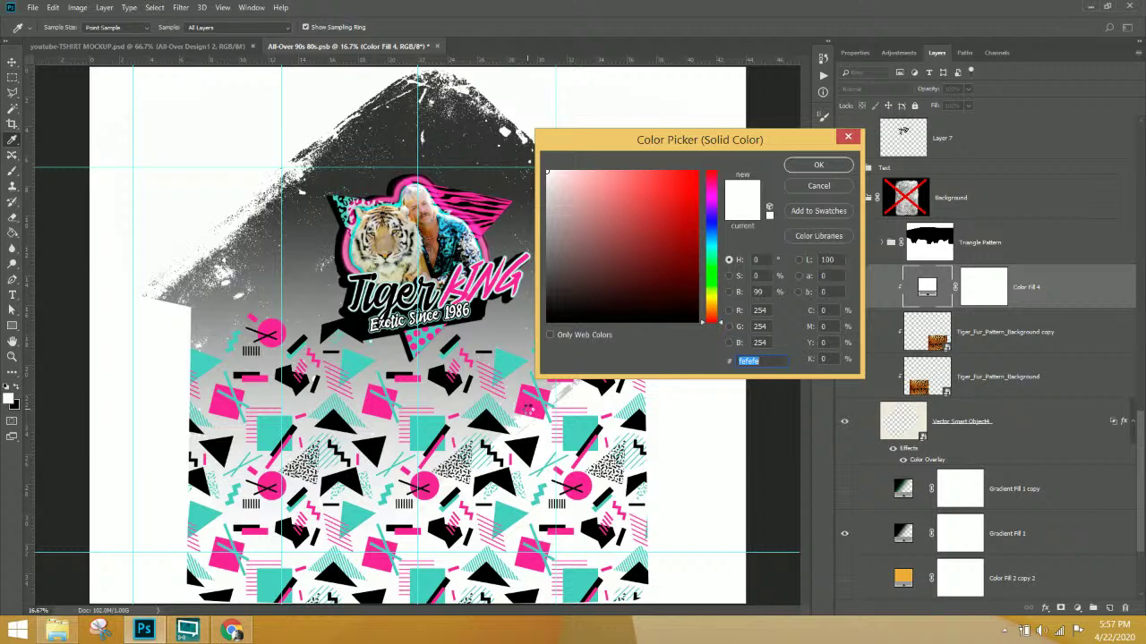
pyautogui.click(532, 405)
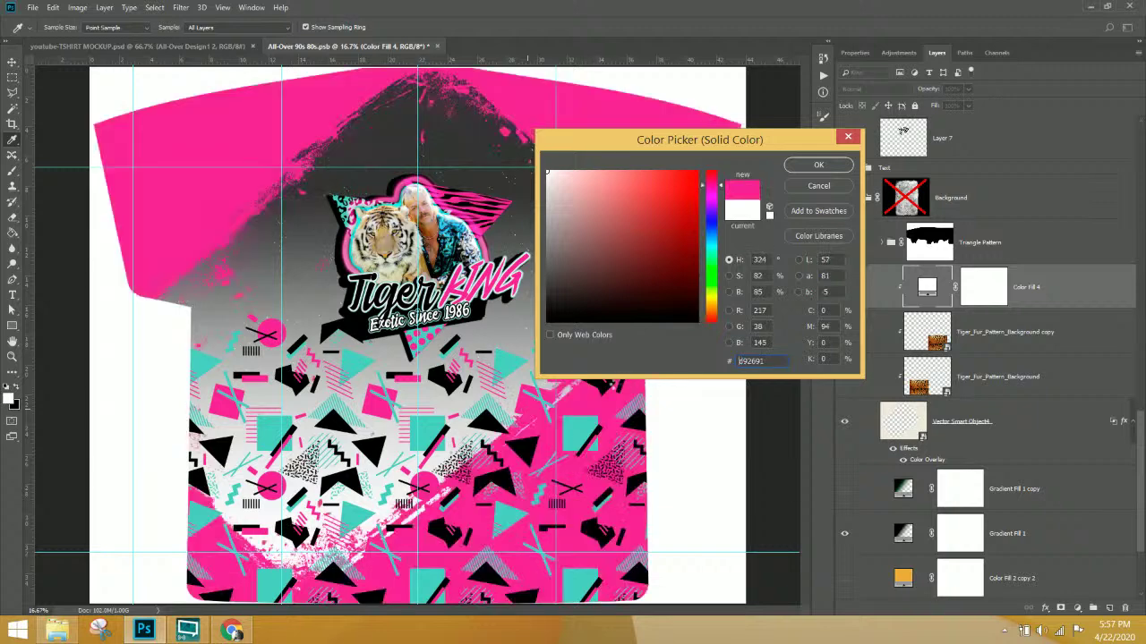
pyautogui.click(816, 165)
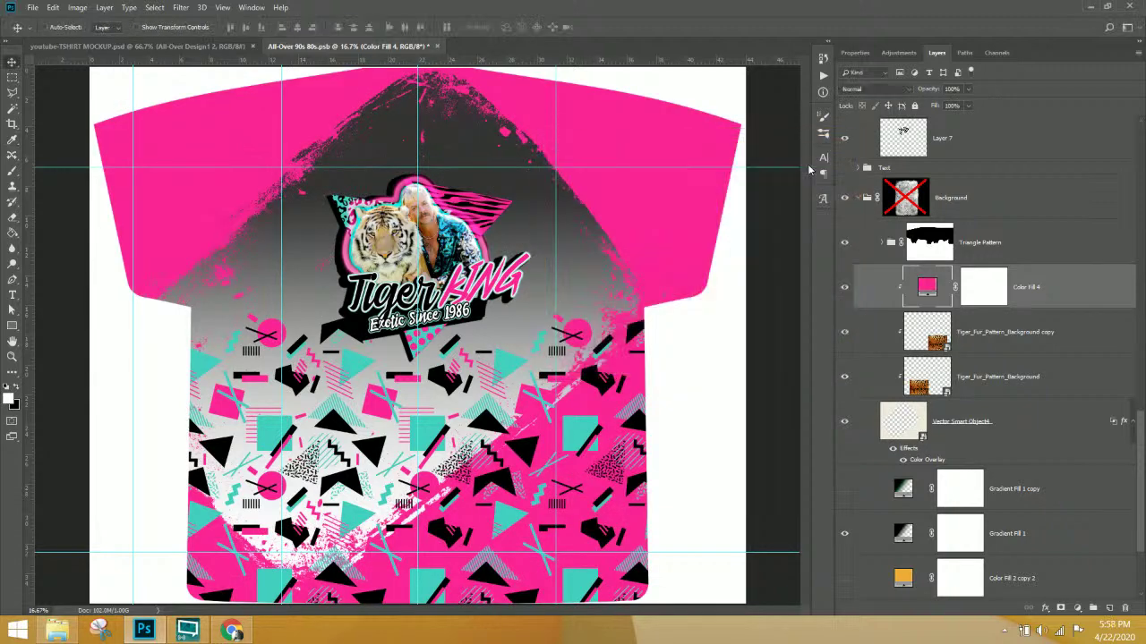
# - Try out blending modes on the clipped Color Fill 4 layer and set it to Color so the fur texture is tinted pink
pyautogui.click(857, 89)
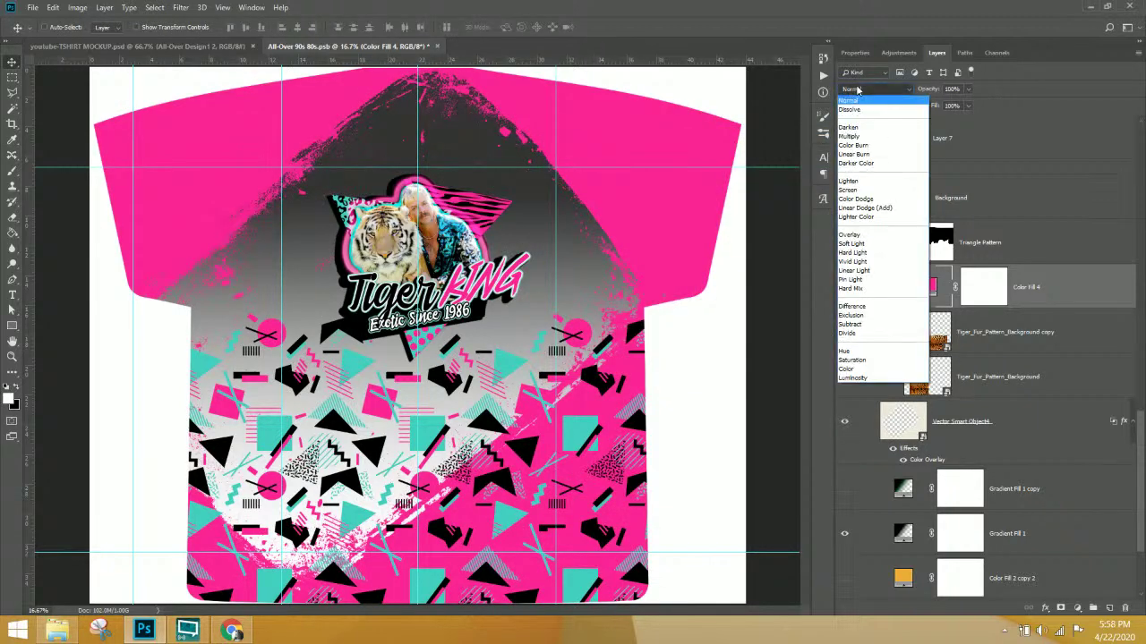
pyautogui.click(863, 131)
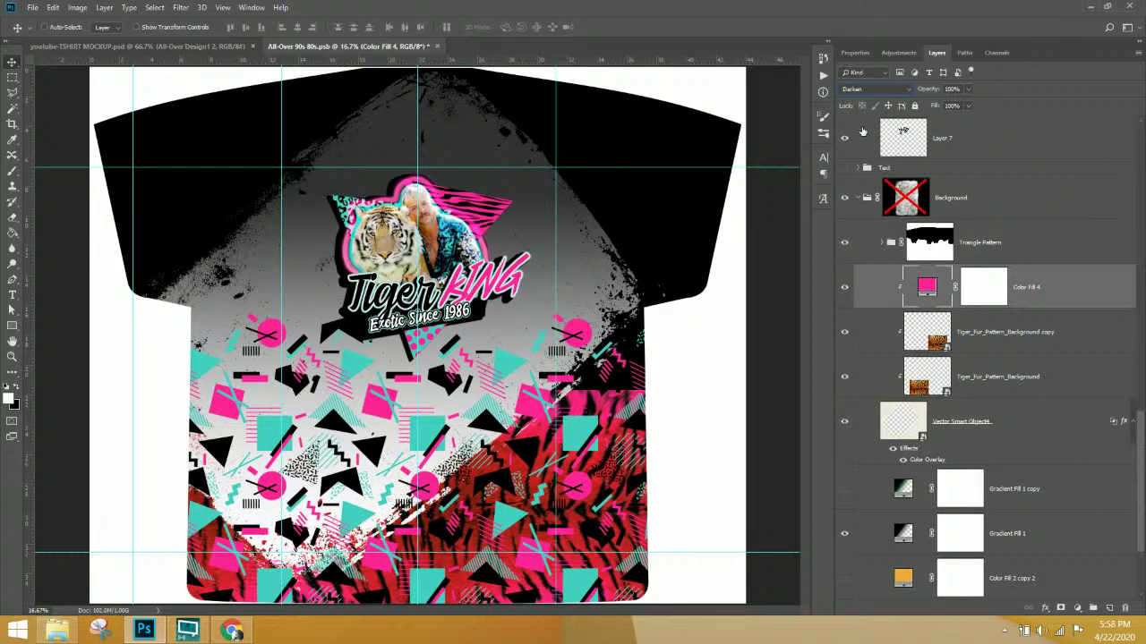
pyautogui.press('Down')
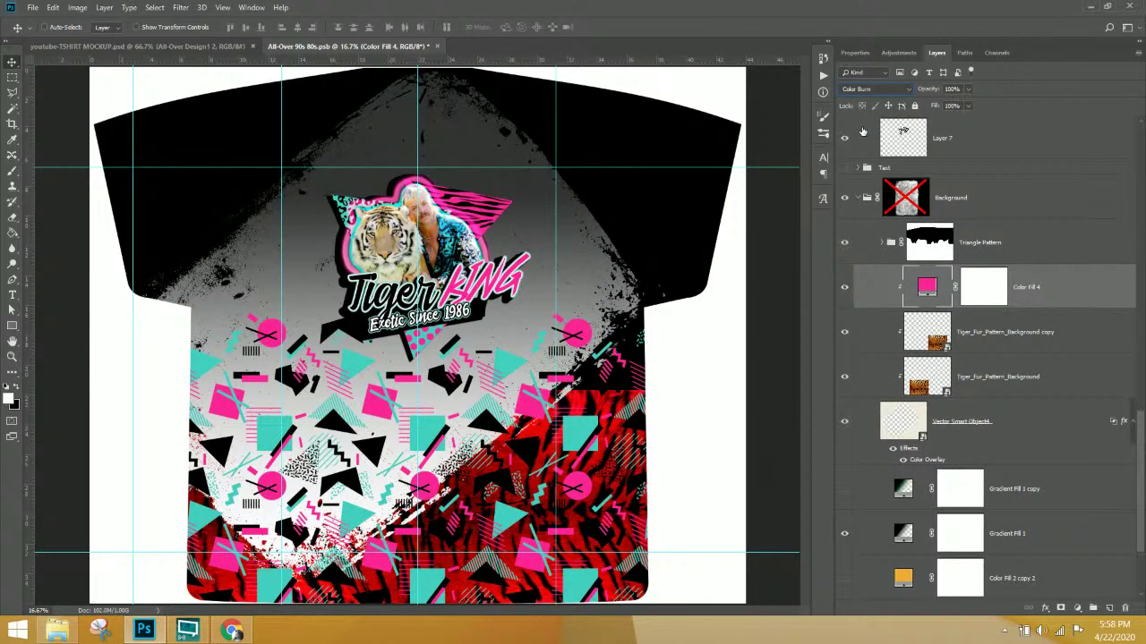
pyautogui.press('Down')
pyautogui.press('Down')
pyautogui.press('Down')
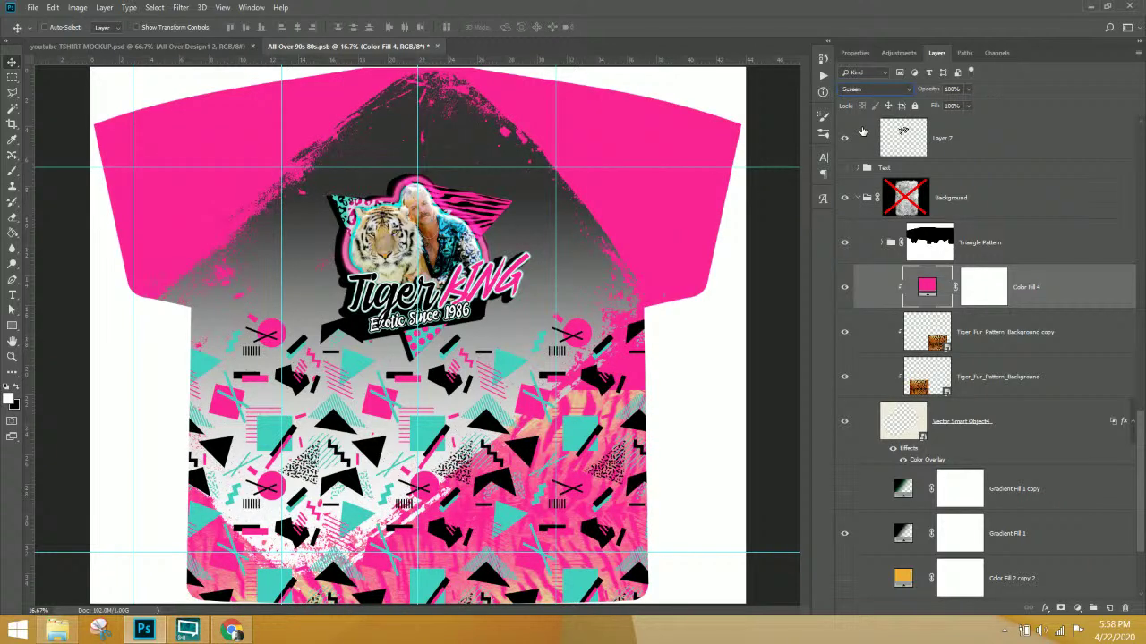
pyautogui.press('Up')
pyautogui.press('Up')
pyautogui.press('Down')
pyautogui.press('Down')
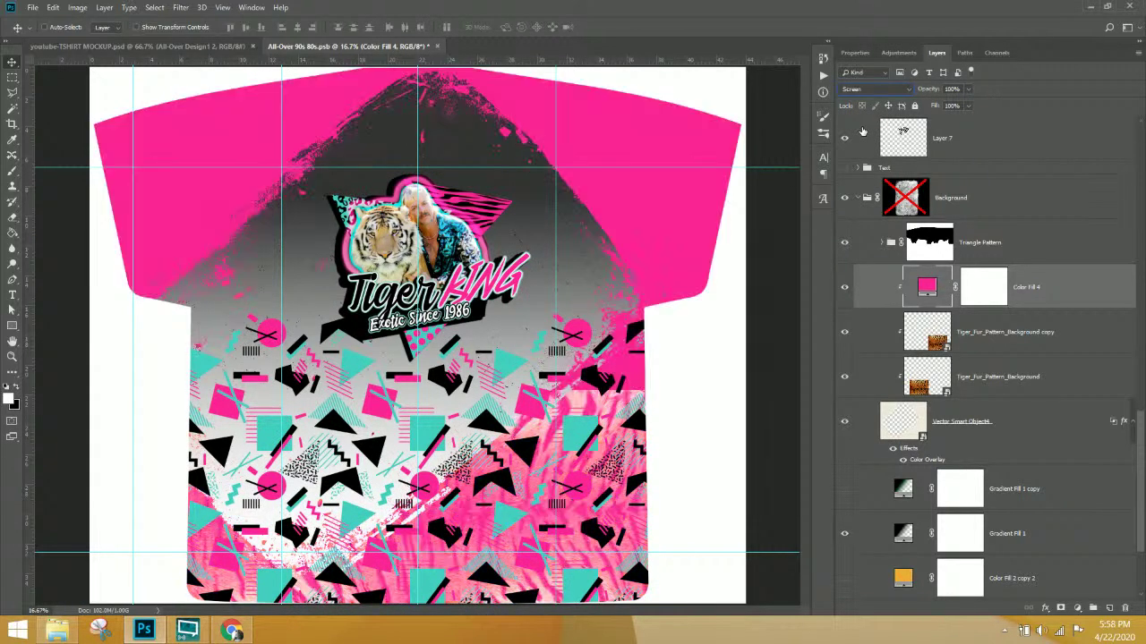
pyautogui.press('Down')
pyautogui.press('Down')
pyautogui.press('Down')
pyautogui.press('Down')
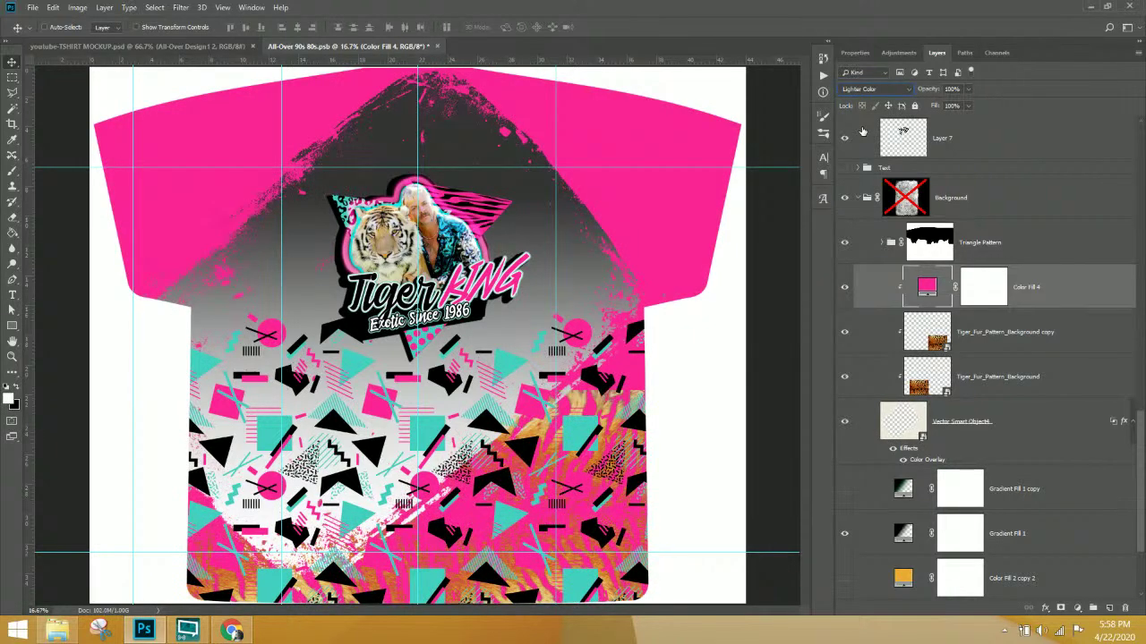
pyautogui.press('Down')
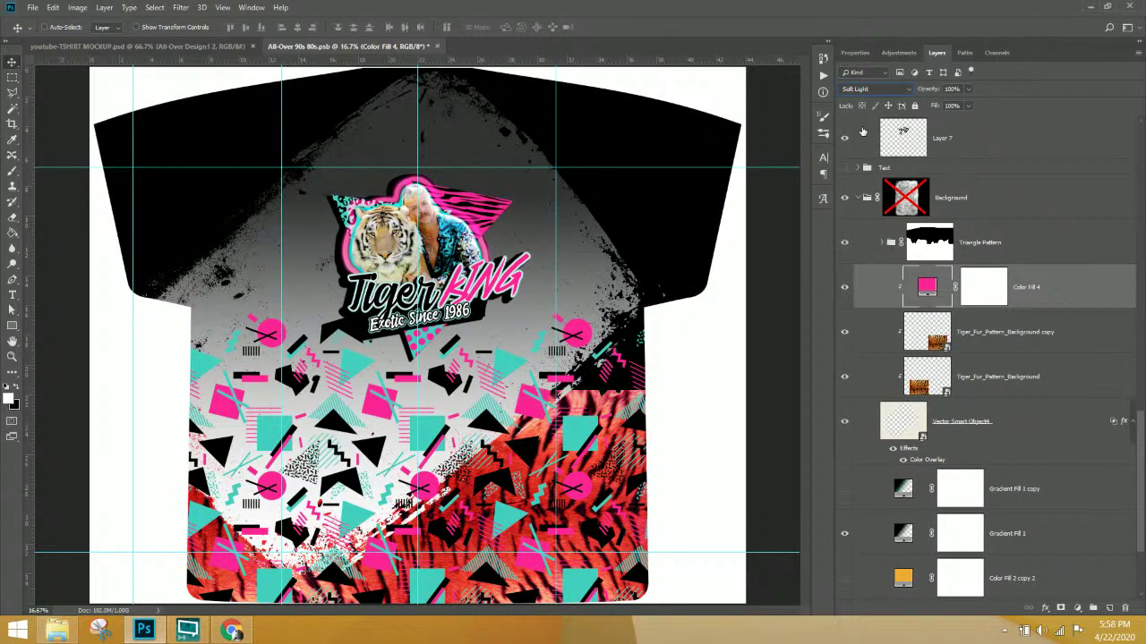
pyautogui.press('Down')
pyautogui.press('Down')
pyautogui.press('Down')
pyautogui.press('Down')
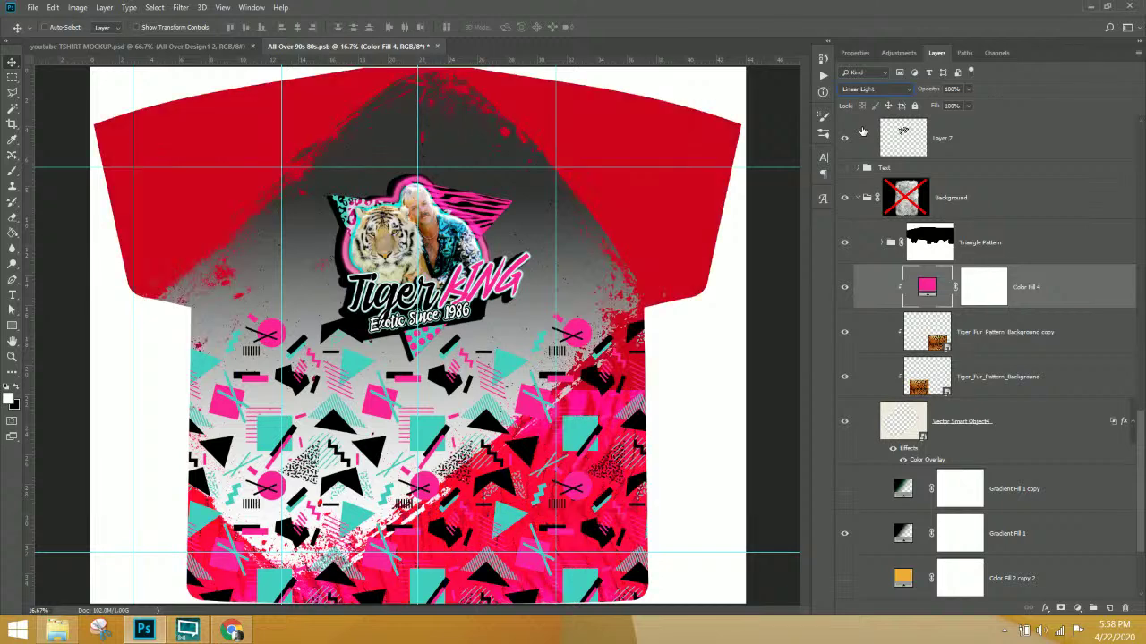
pyautogui.press('Down')
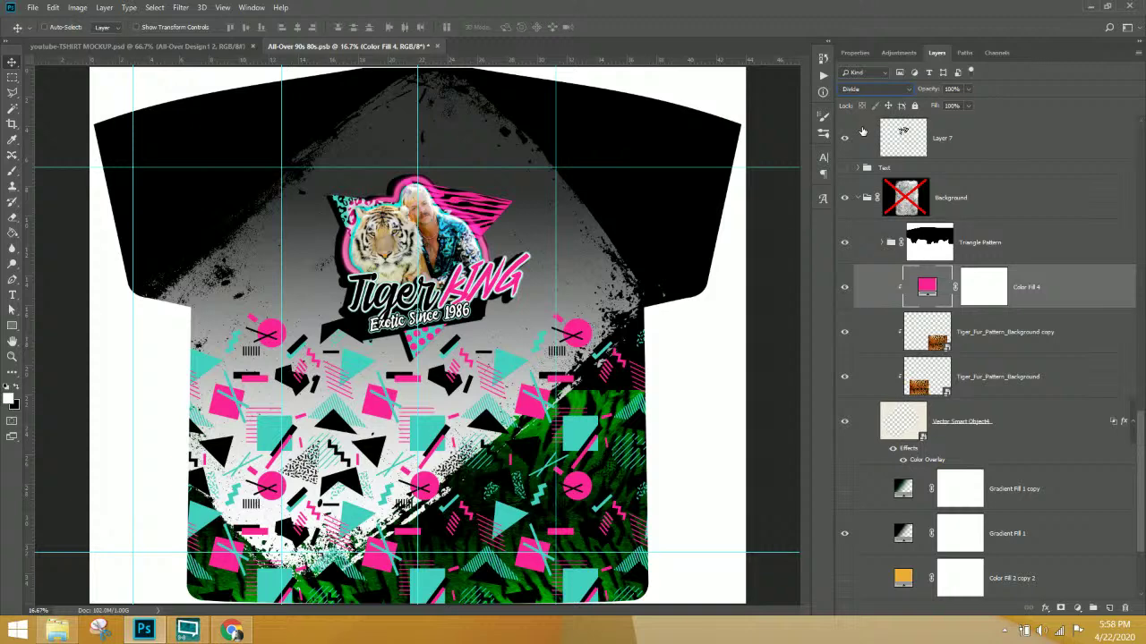
pyautogui.press('Down')
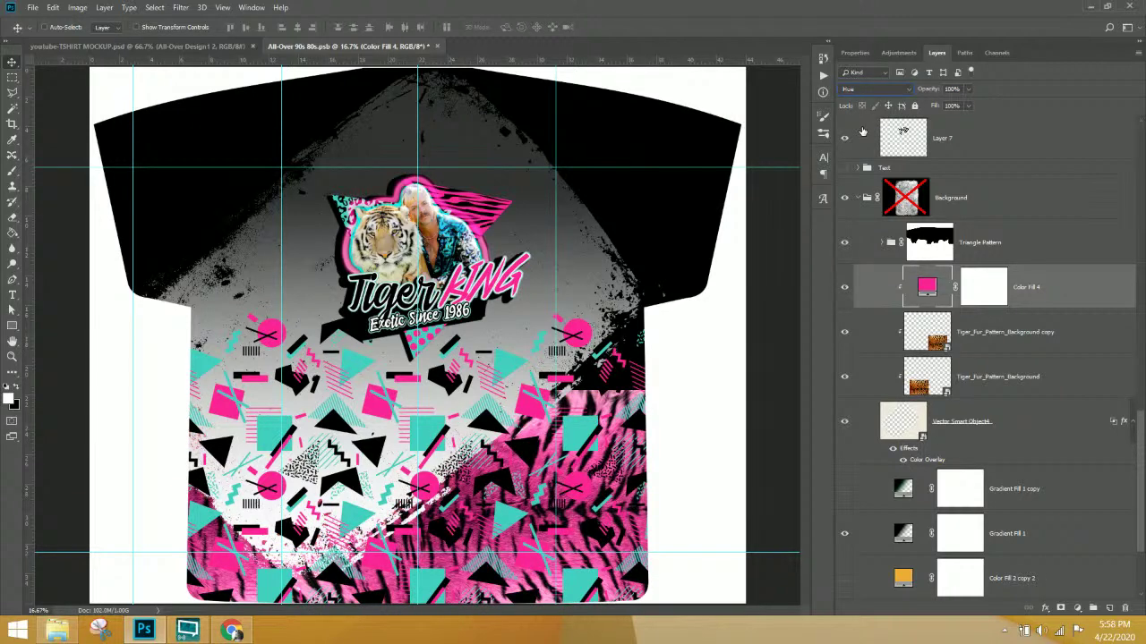
pyautogui.press('Down')
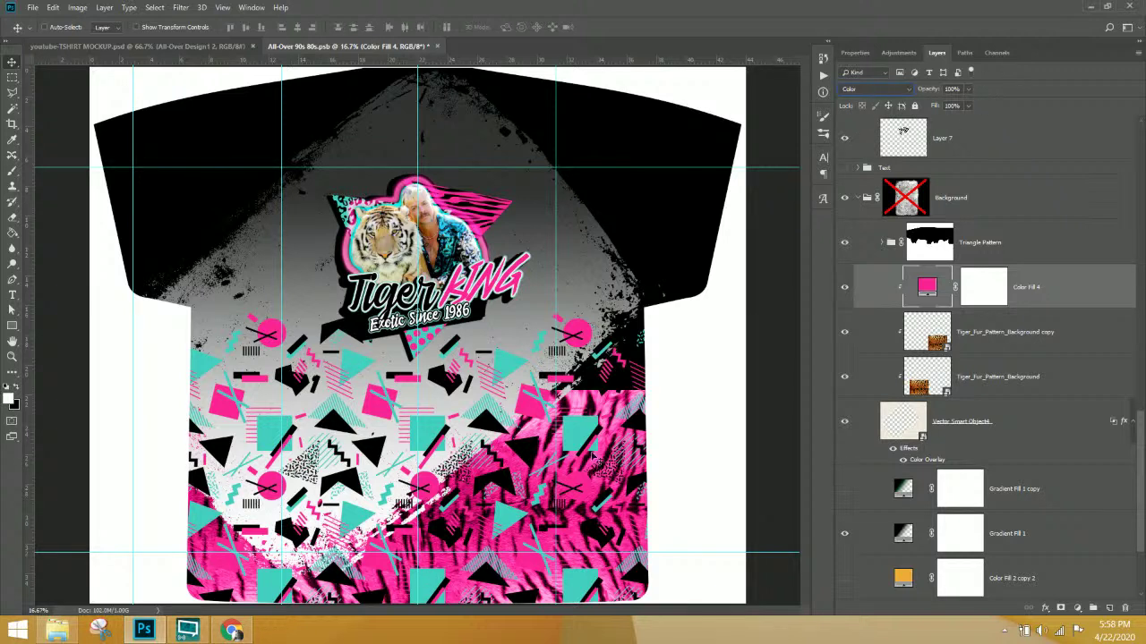
# - Duplicate both tiger fur layers onto the shirt's upper part and scale the copies to about 125% so they cover both sleeves
pyautogui.click(1038, 344)
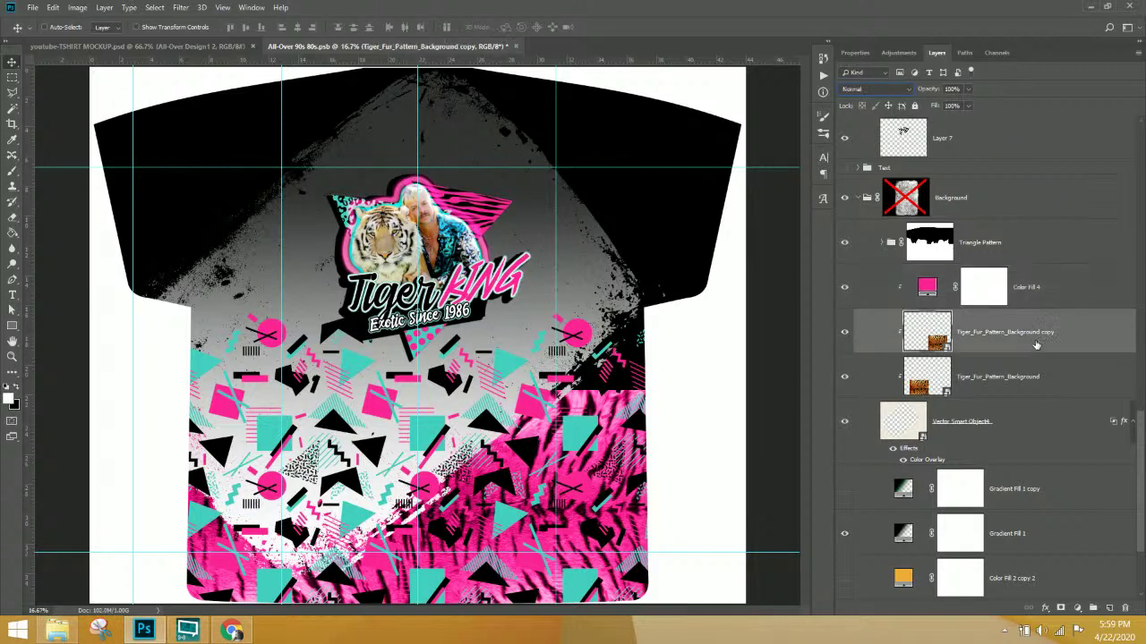
pyautogui.keyDown('shift'); pyautogui.click(1019, 394); pyautogui.keyUp('shift')
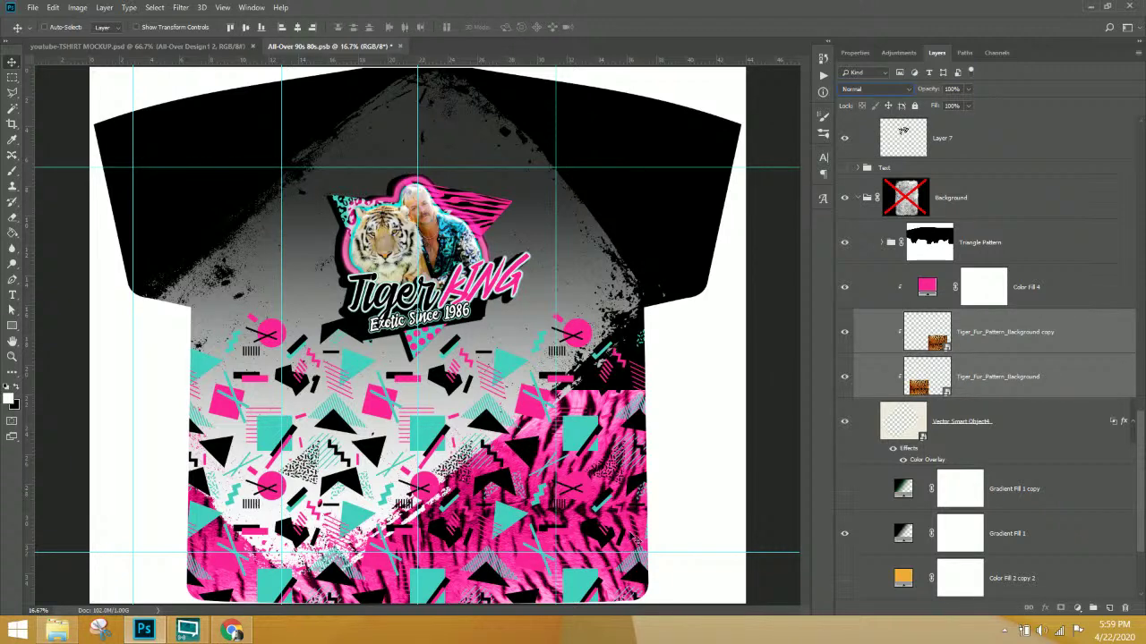
pyautogui.moveTo(636, 537); pyautogui.dragTo(562, 215)
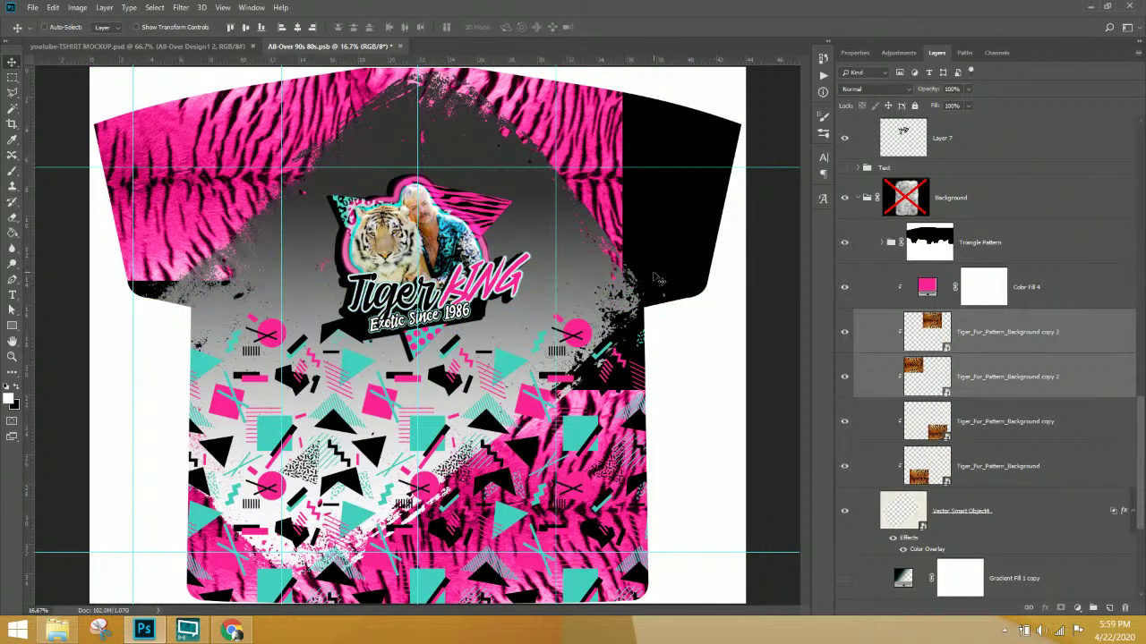
pyautogui.hotkey('ctrl', 't')
pyautogui.moveTo(682, 306); pyautogui.dragTo(752, 346)
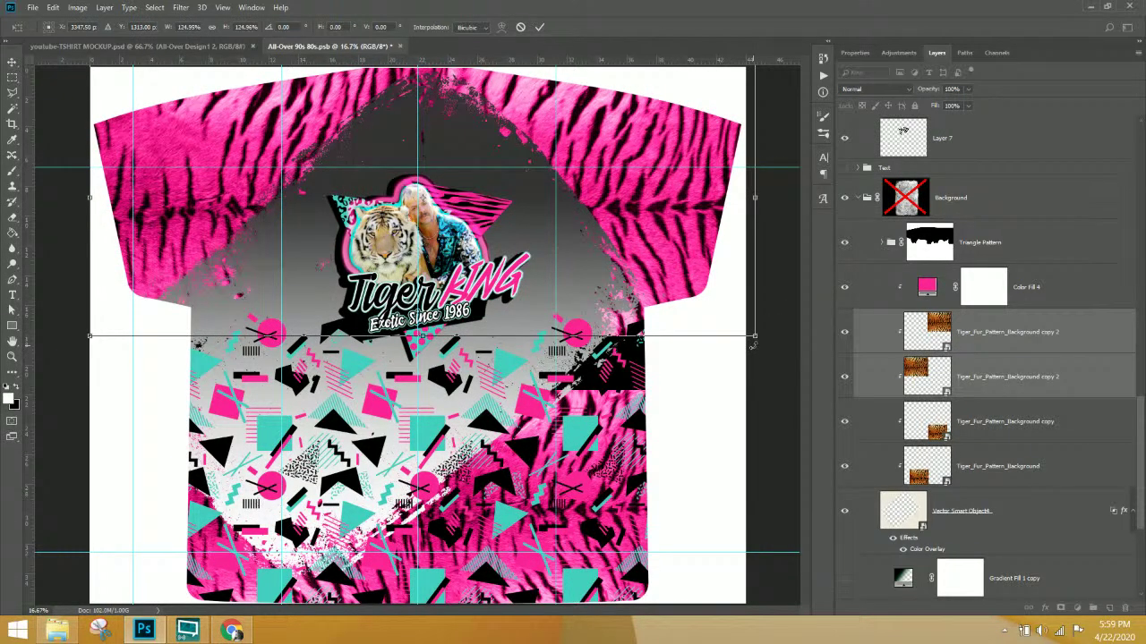
pyautogui.press('Return')
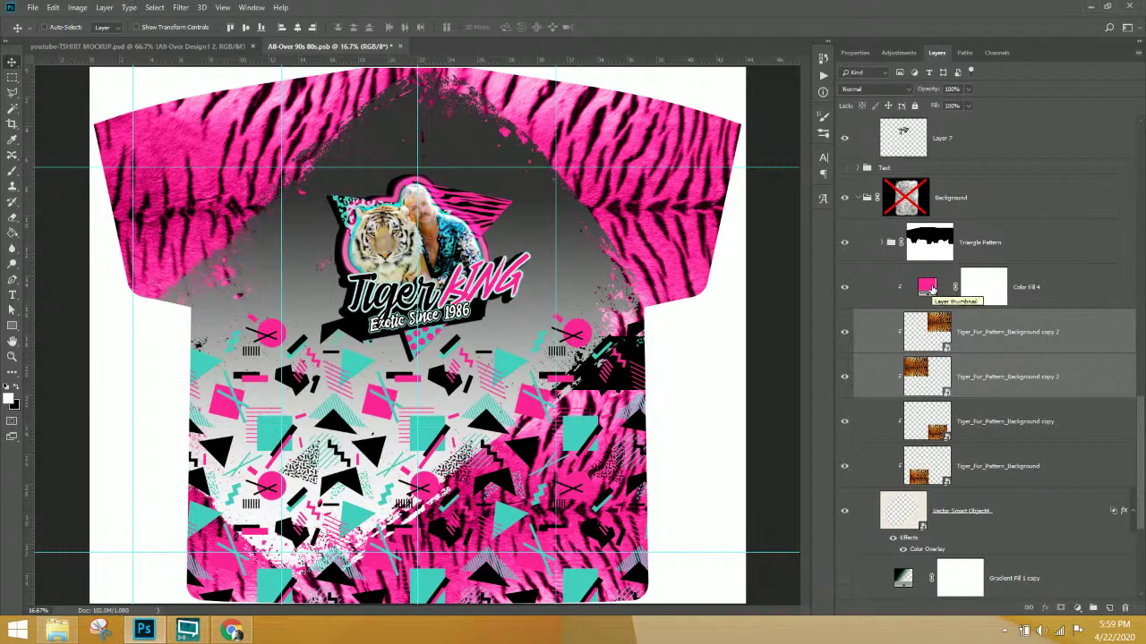
# - Compare the fur with and without the Color Fill 4 tint, and change the fill colour to orange #ff6c00
pyautogui.click(844, 287)
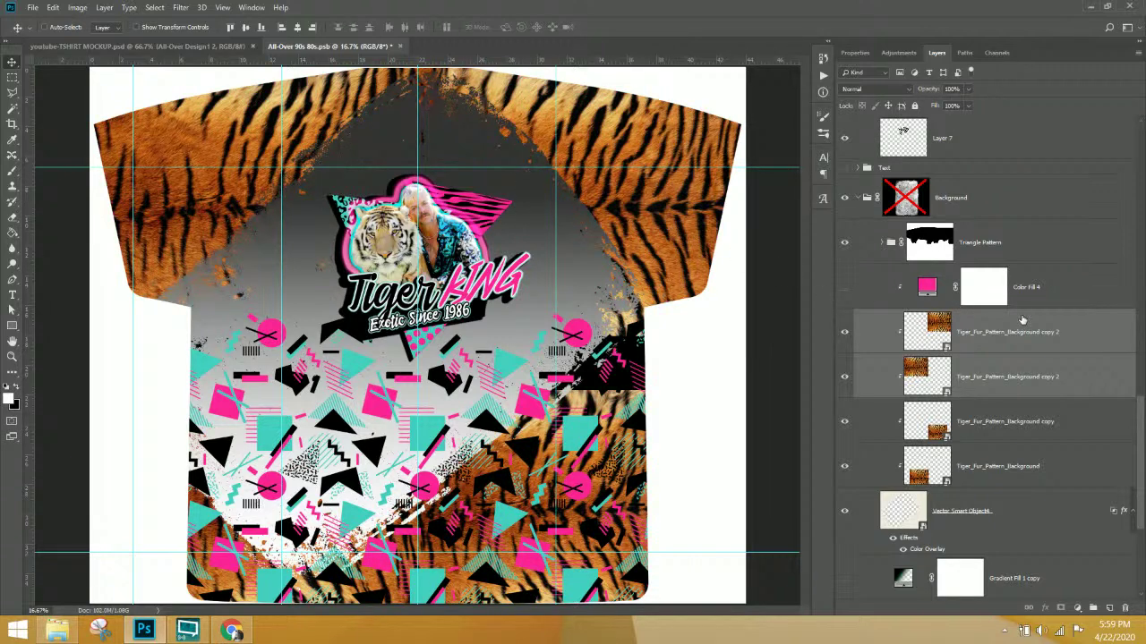
pyautogui.click(844, 288)
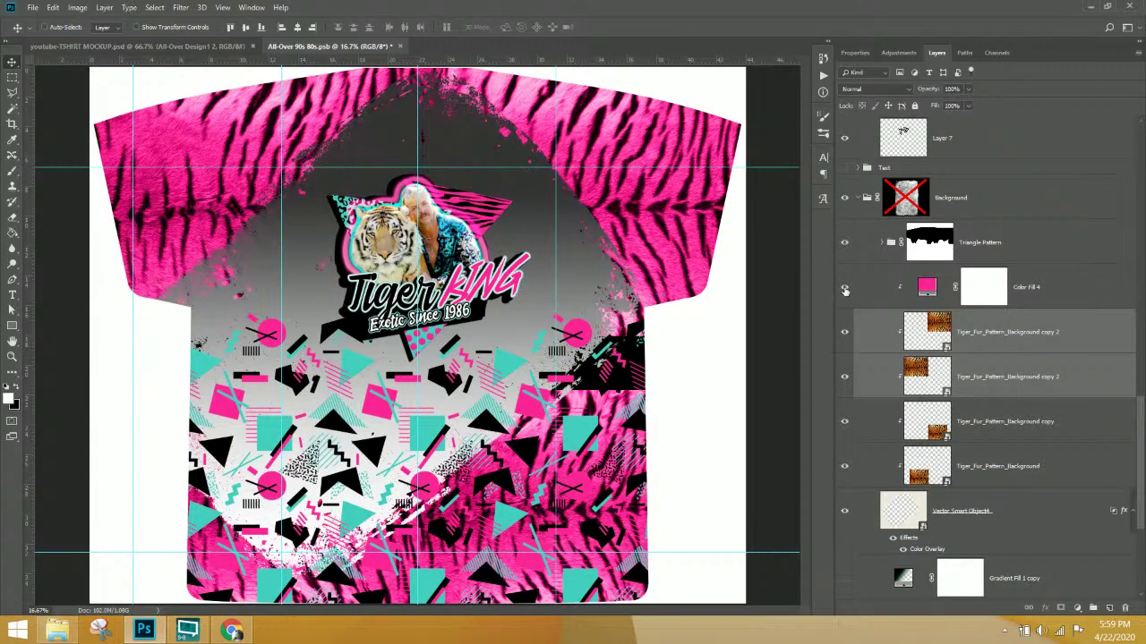
pyautogui.doubleClick(927, 288)
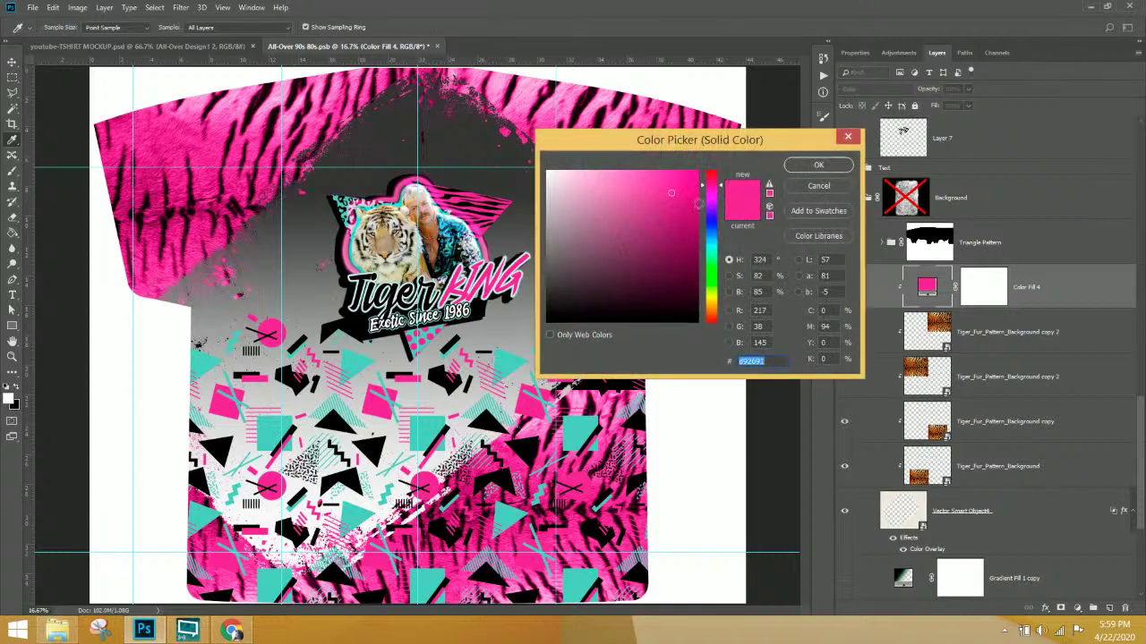
pyautogui.moveTo(719, 292); pyautogui.dragTo(723, 316)
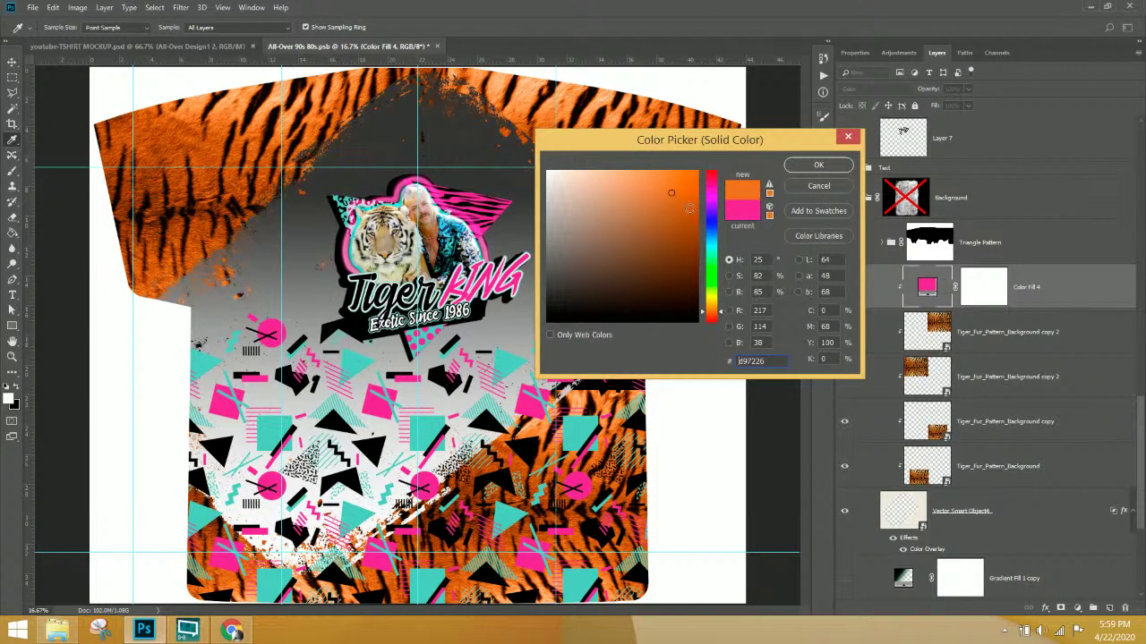
pyautogui.moveTo(705, 168); pyautogui.dragTo(836, 134)
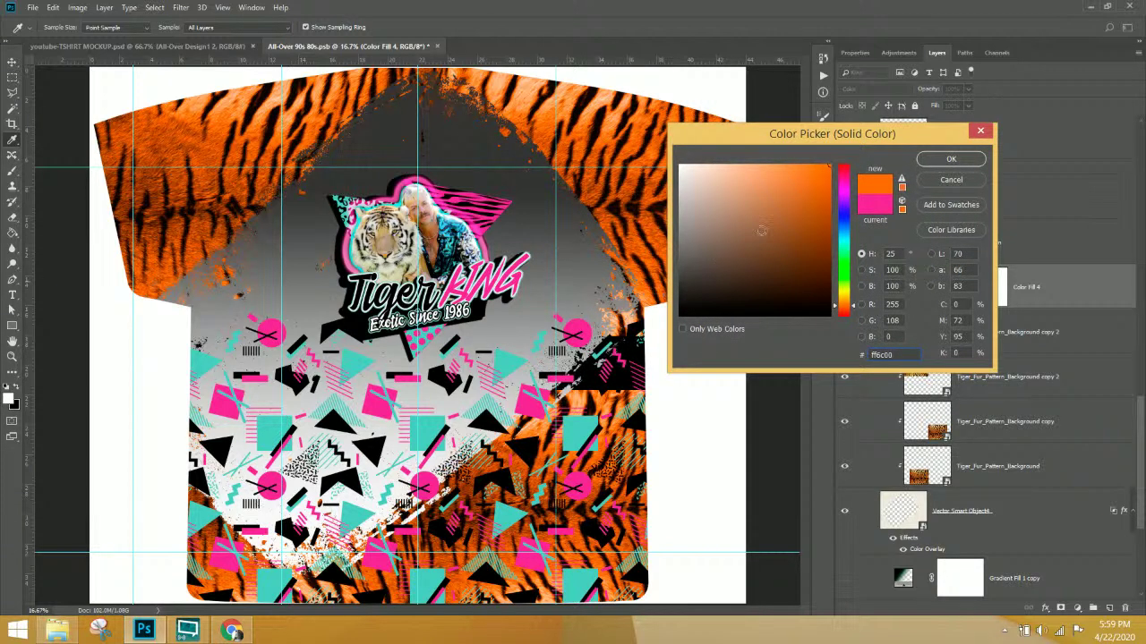
pyautogui.click(936, 161)
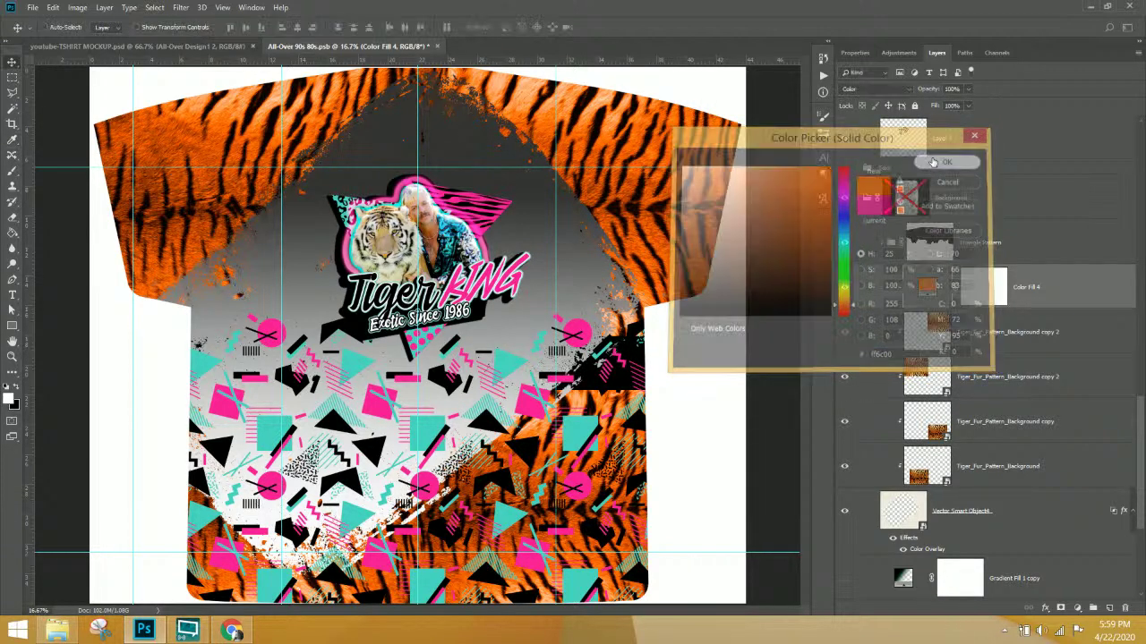
# - Hide the two tiger fur layers covering the lower half of the shirt
pyautogui.click(846, 423)
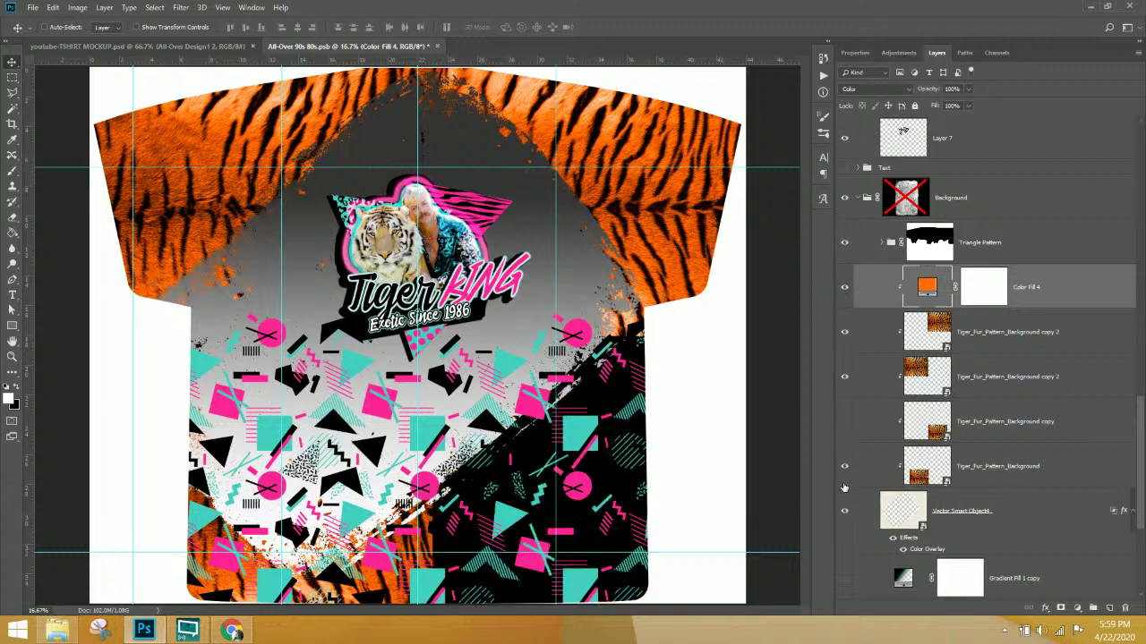
pyautogui.click(845, 468)
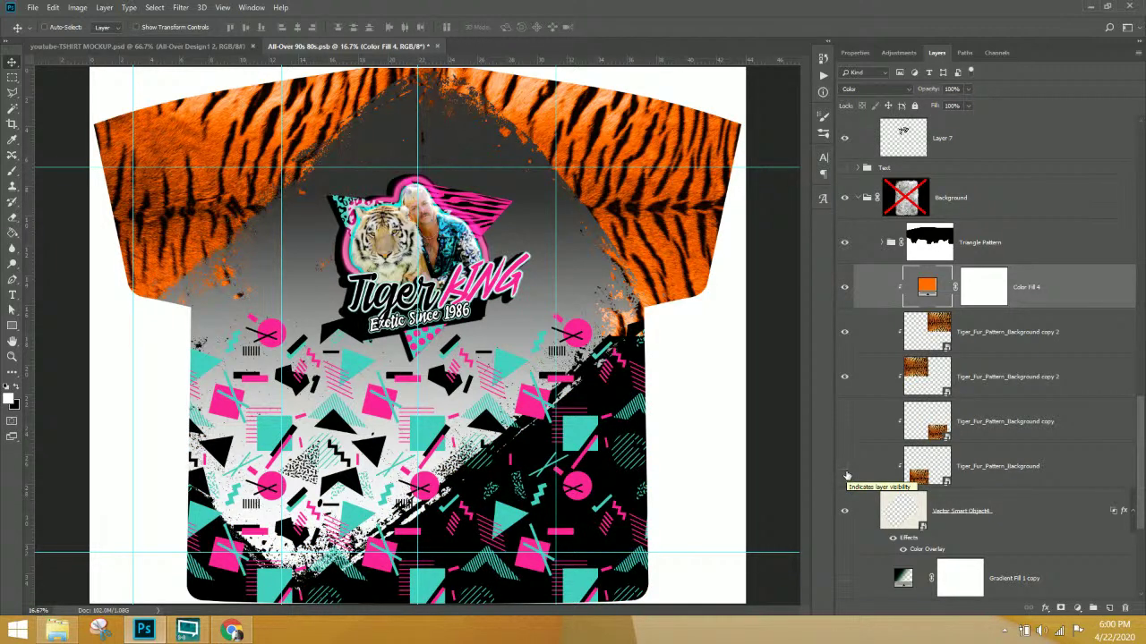
pyautogui.click(998, 437)
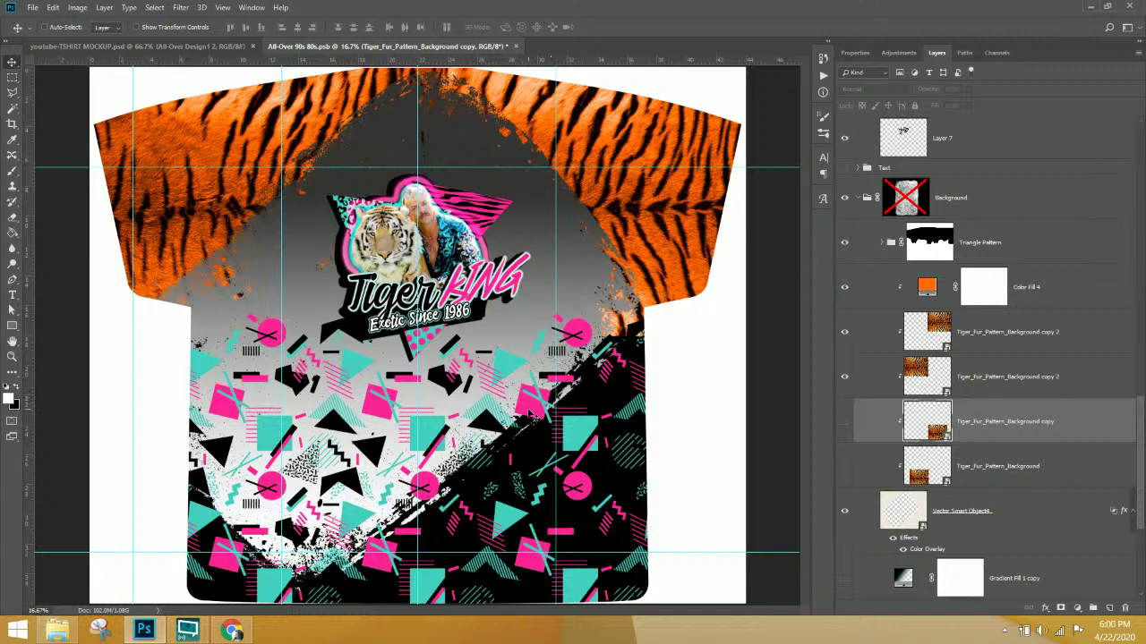
# - Pick the Triangle Pattern group from the layers beneath the shirt's lower artwork, expand it and select its Layer 2
pyautogui.rightClick(530, 413)
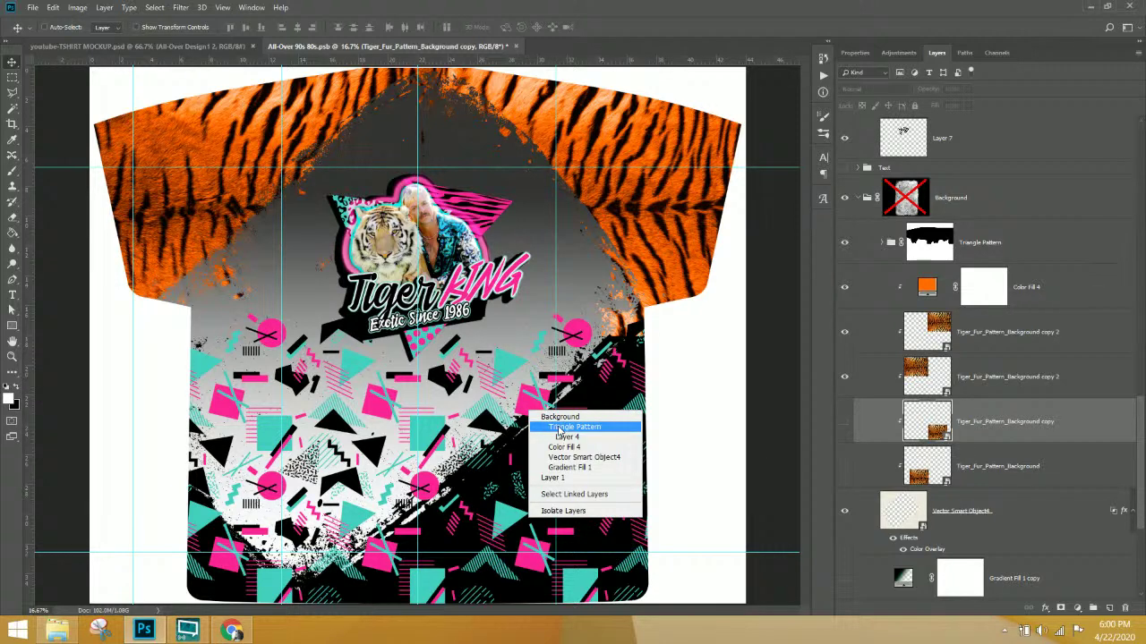
pyautogui.click(573, 427)
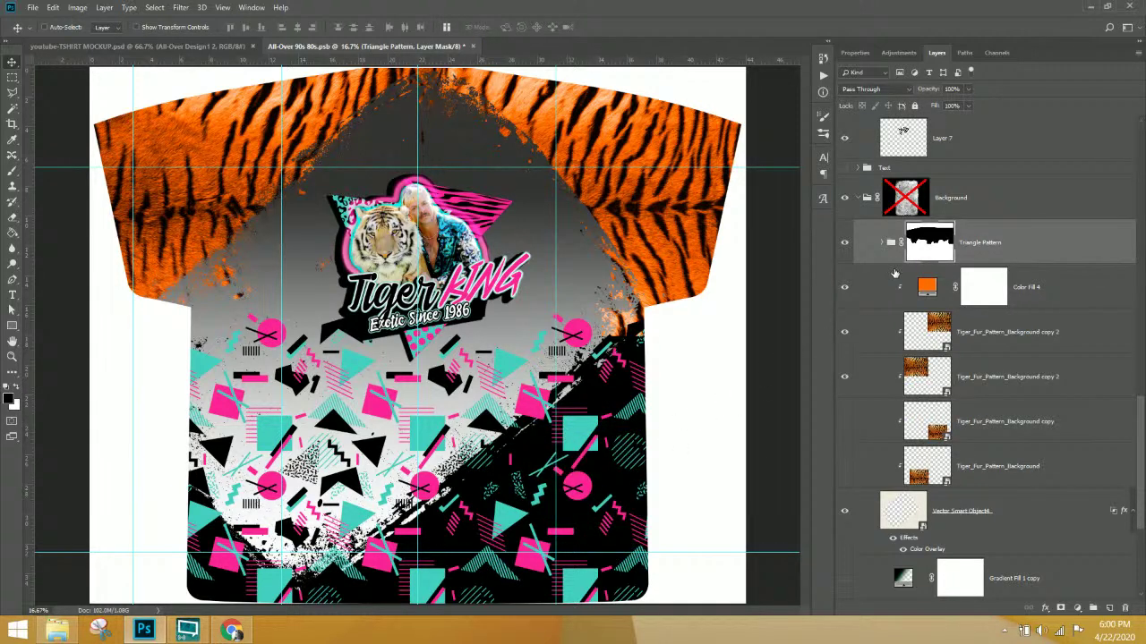
pyautogui.scroll(-5, 895, 392)
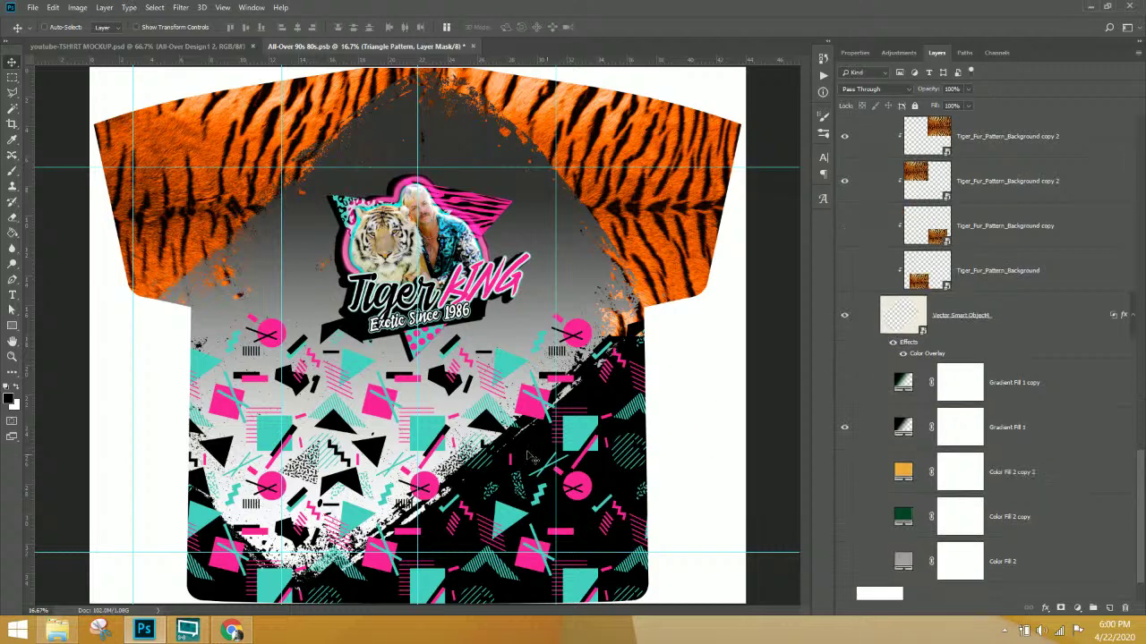
pyautogui.rightClick(541, 414)
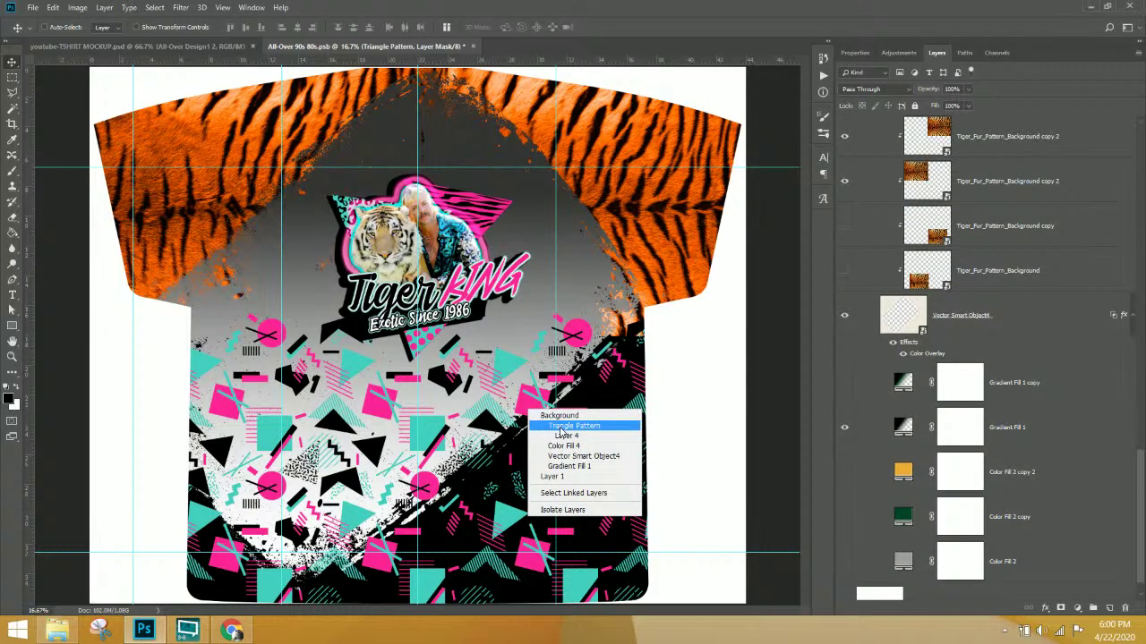
pyautogui.click(576, 458)
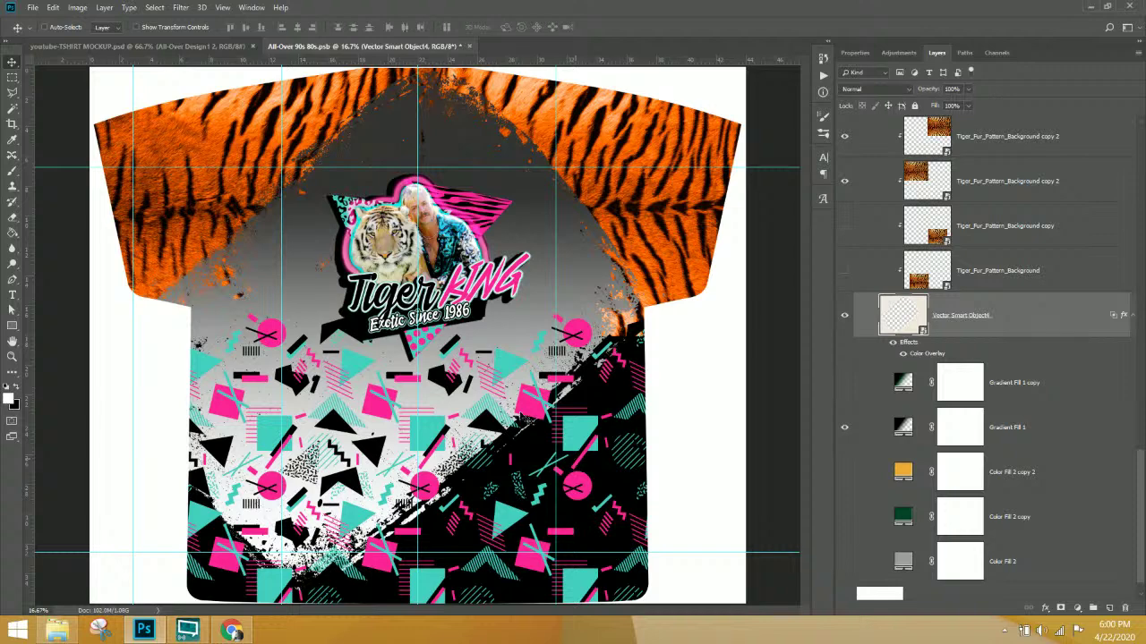
pyautogui.rightClick(528, 410)
pyautogui.click(567, 431)
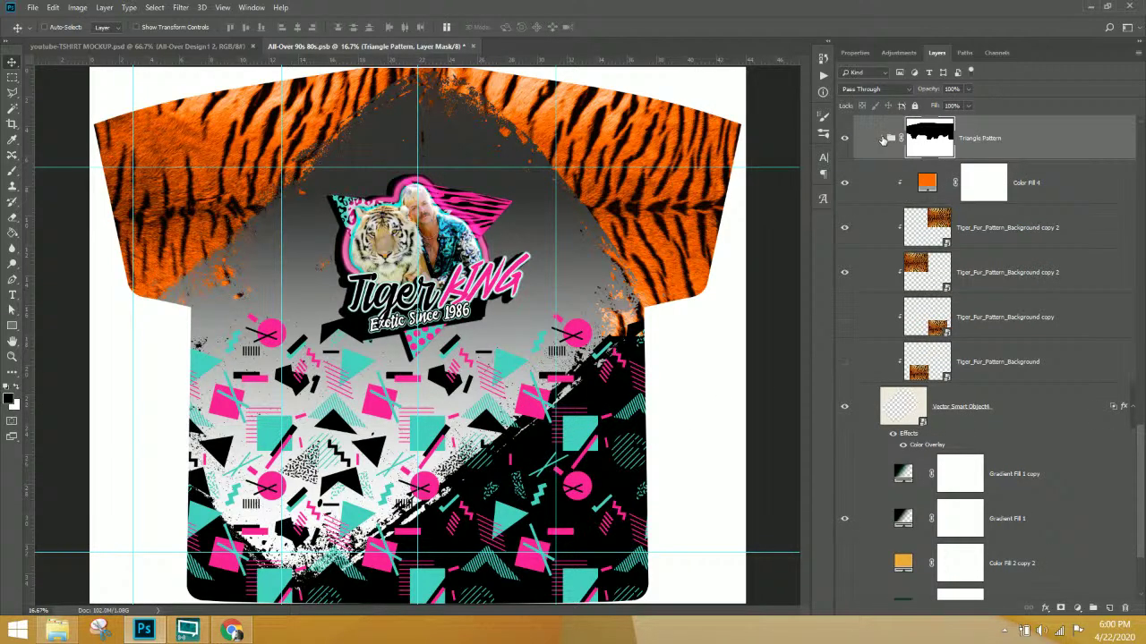
pyautogui.click(884, 138)
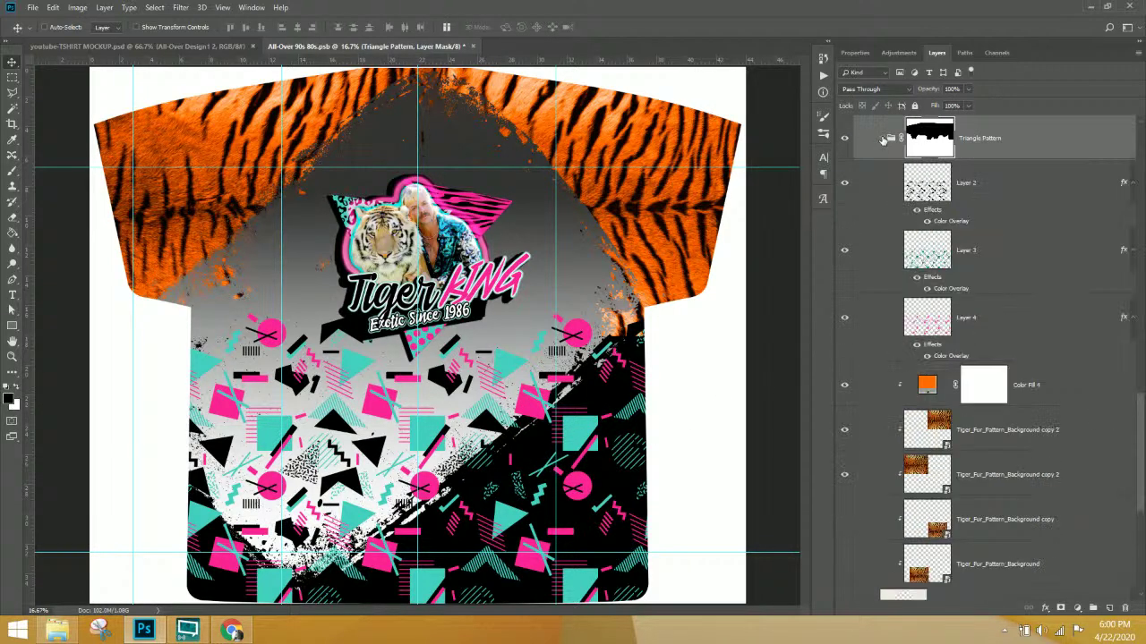
pyautogui.click(1001, 197)
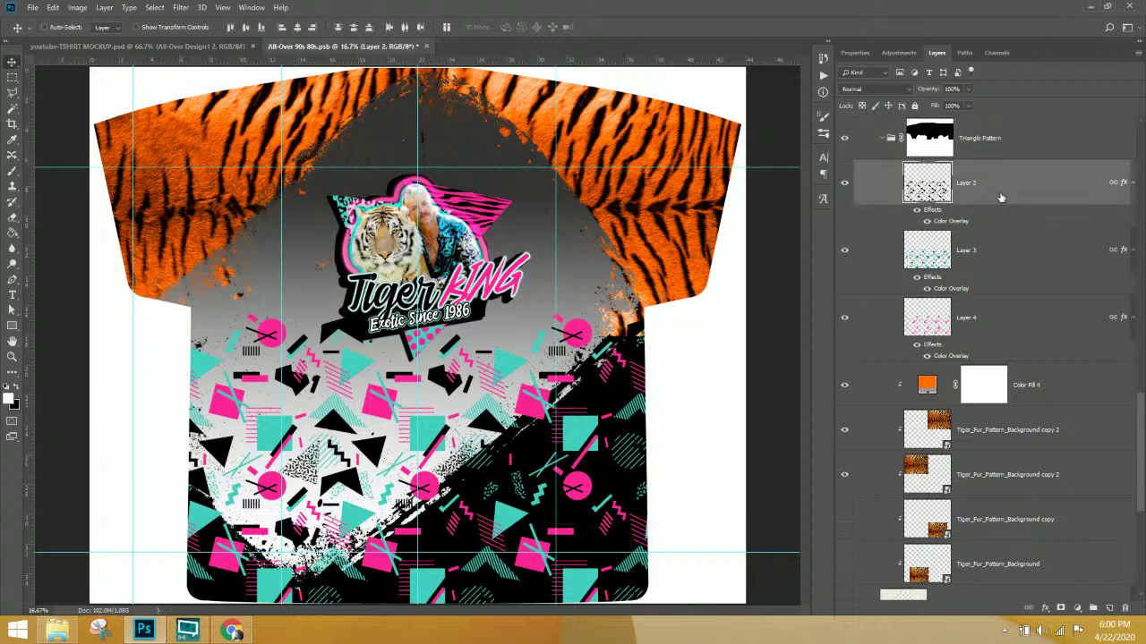
# - Toggle the visibility of Layer 2 off and on to check which shapes of the triangle pattern it contains
pyautogui.click(844, 184)
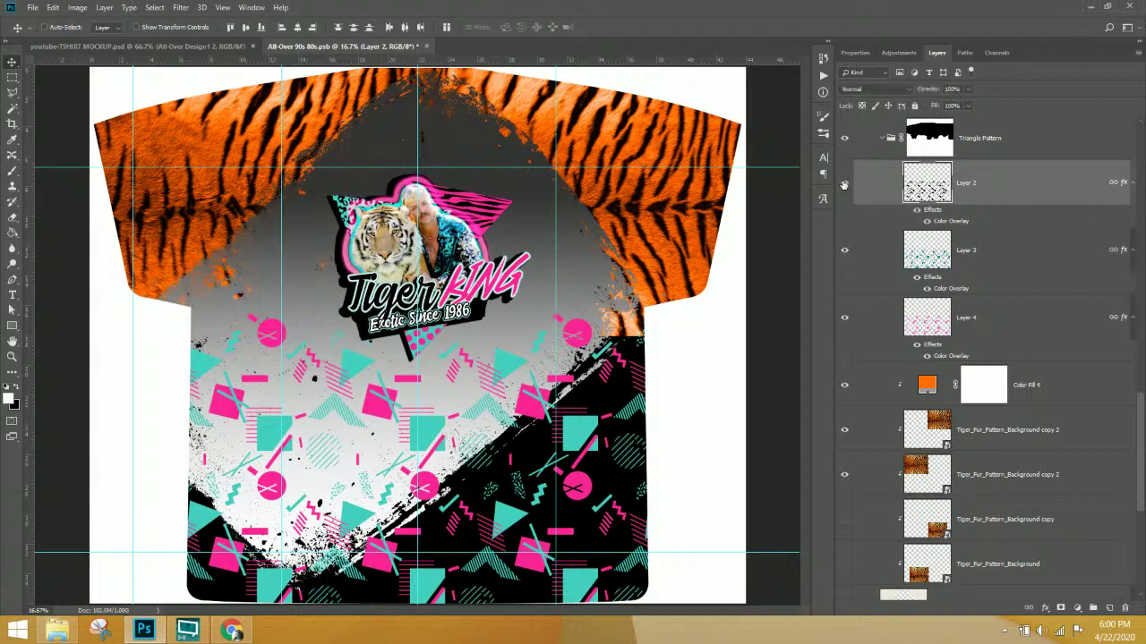
pyautogui.click(844, 186)
pyautogui.click(844, 185)
pyautogui.click(843, 185)
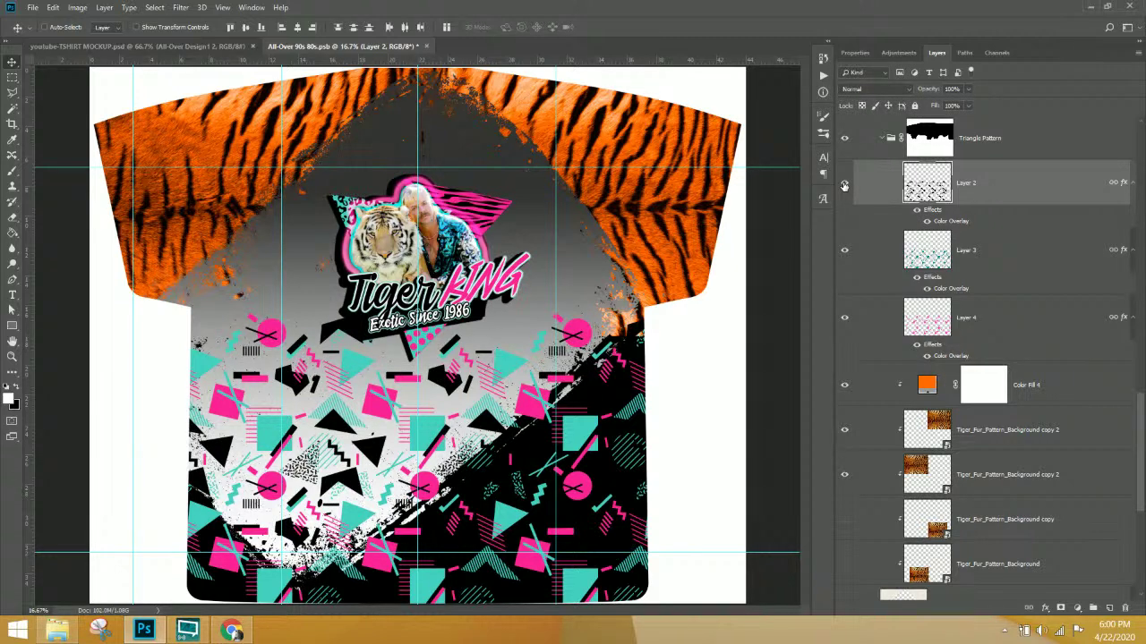
# - Toggle the visibility of Layer 3 and Layer 4 off and on to check which pattern shapes each contains
pyautogui.click(844, 252)
pyautogui.click(844, 253)
pyautogui.click(845, 319)
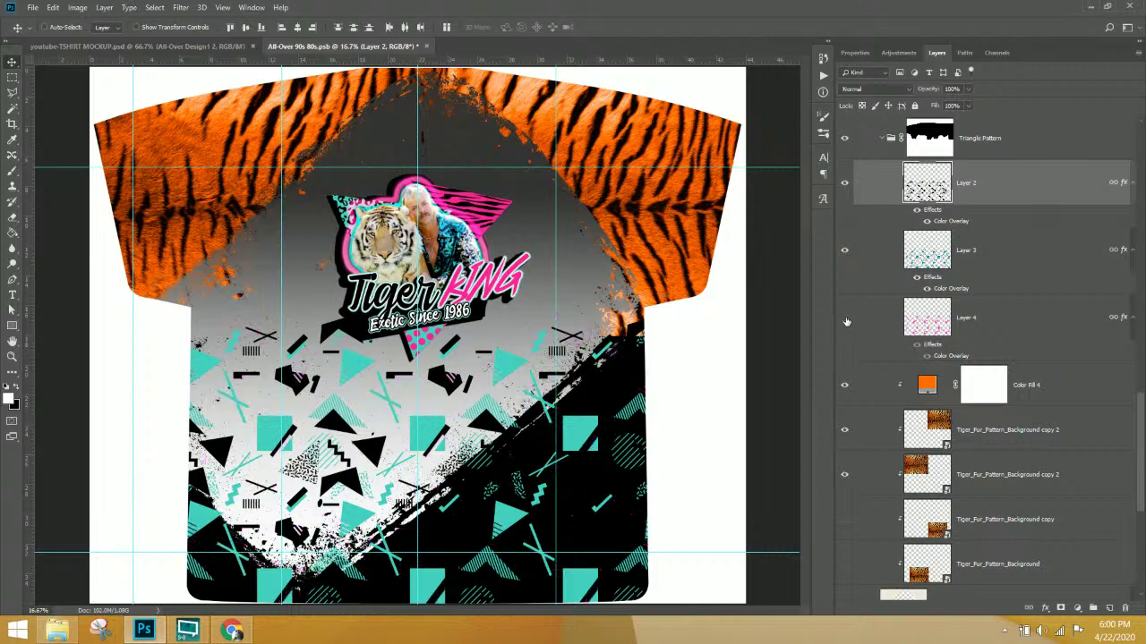
pyautogui.click(845, 319)
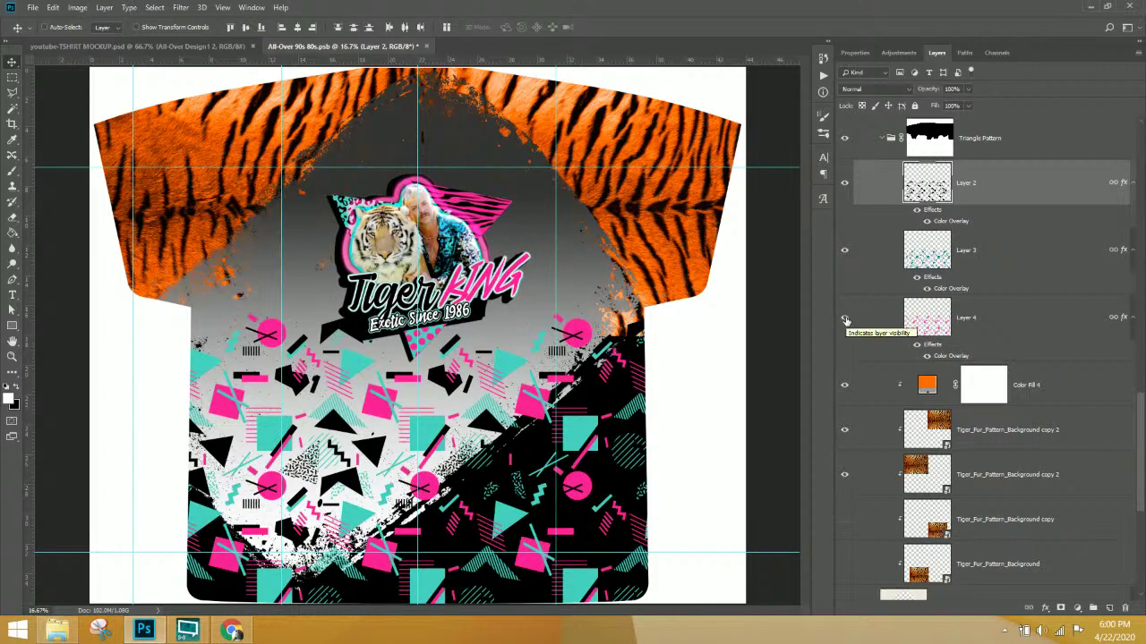
# - Rename the triangle pattern's Layer 4 to Color1, Layer 3 to Color2 and Layer 2 to Color3
pyautogui.click(965, 322)
pyautogui.doubleClick(964, 319)
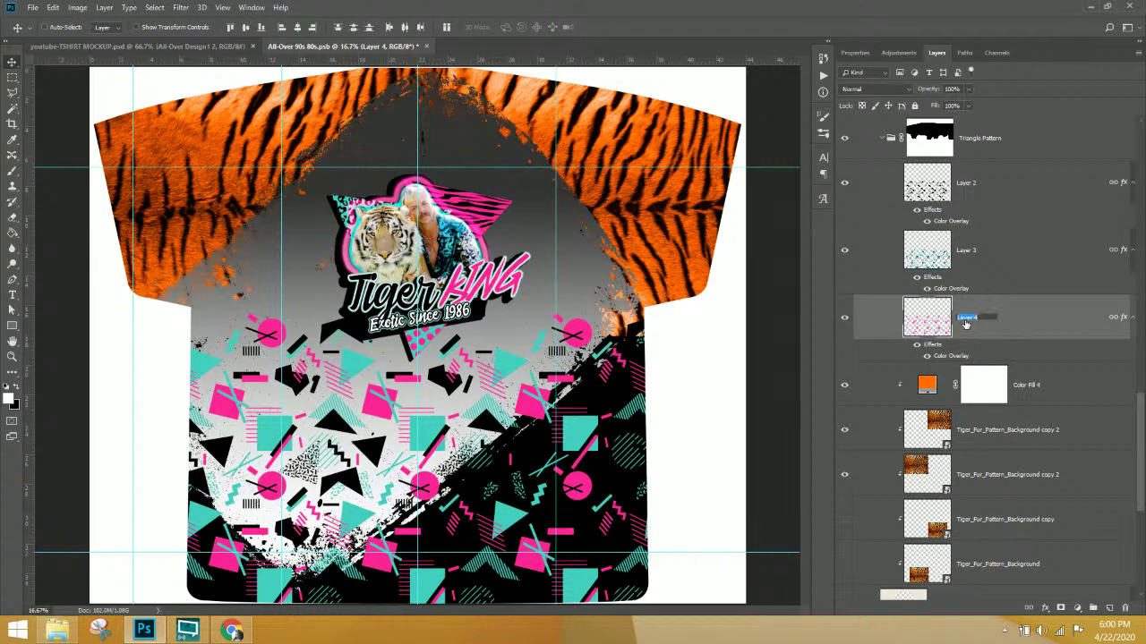
pyautogui.write('d')
pyautogui.click(974, 250)
pyautogui.doubleClick(972, 251)
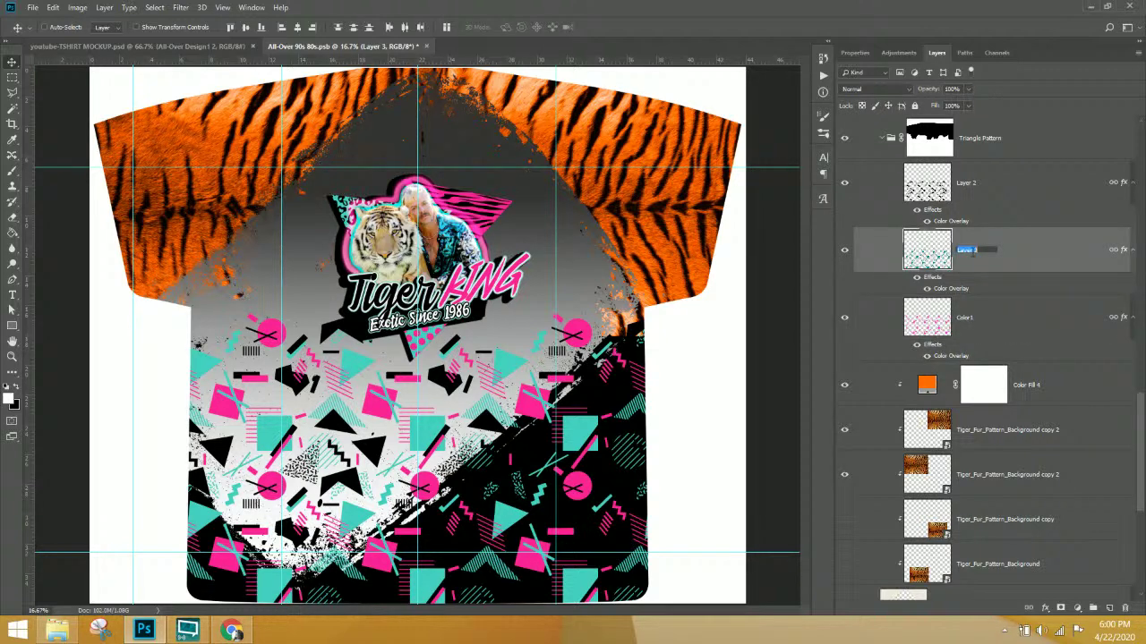
pyautogui.write('Color2')
pyautogui.click(972, 182)
pyautogui.doubleClick(973, 182)
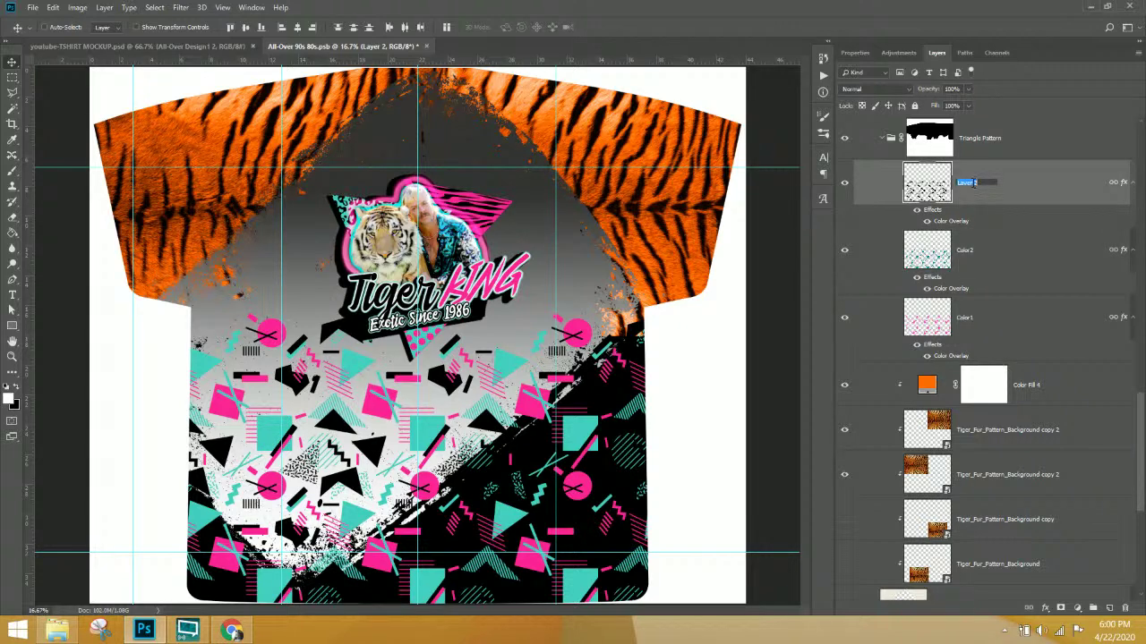
pyautogui.write('Color3')
pyautogui.press('Return')
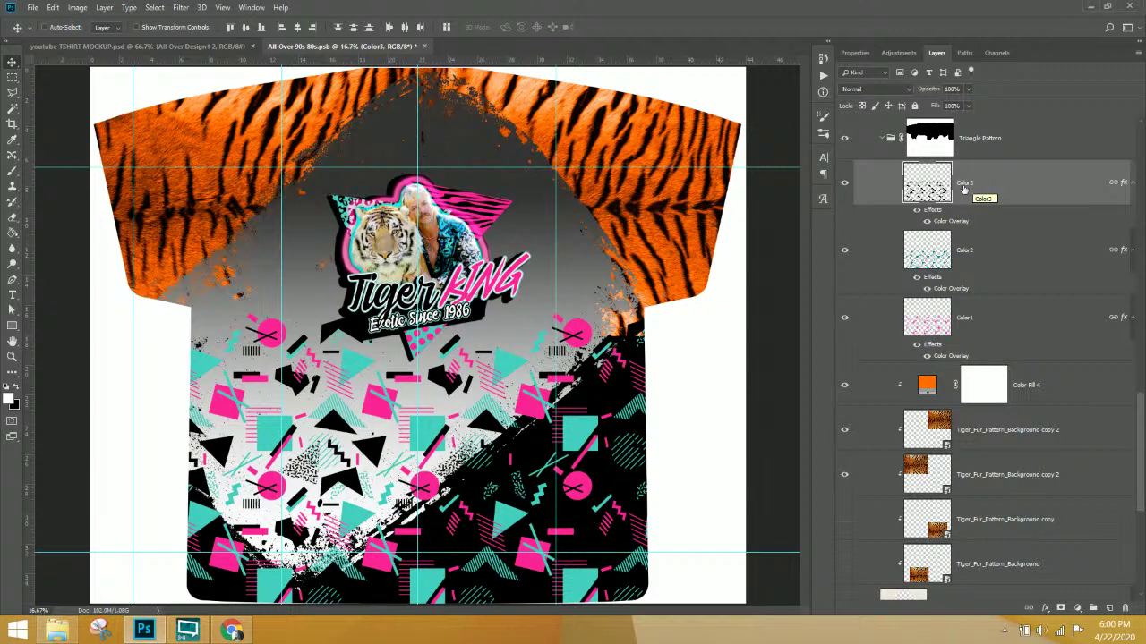
# - Toggle the Color3 layer off and on to check its shapes, and select the Color2 layer
pyautogui.click(844, 182)
pyautogui.click(846, 185)
pyautogui.click(1000, 256)
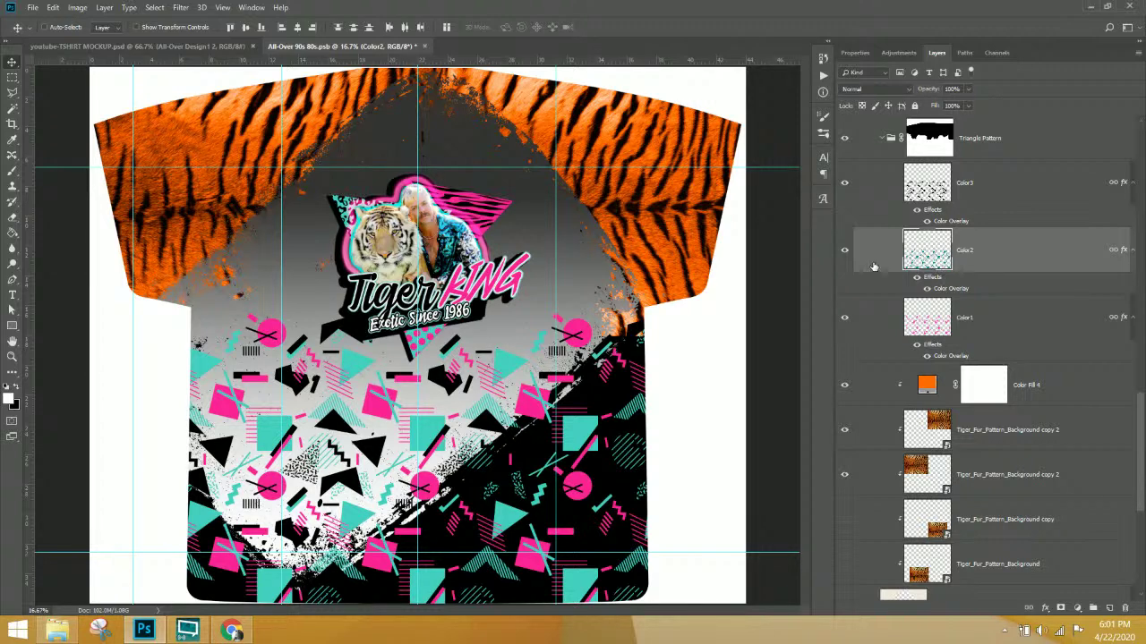
# - Add a second Color Overlay effect to the Color1 layer and open its overlay colour for editing
pyautogui.click(975, 325)
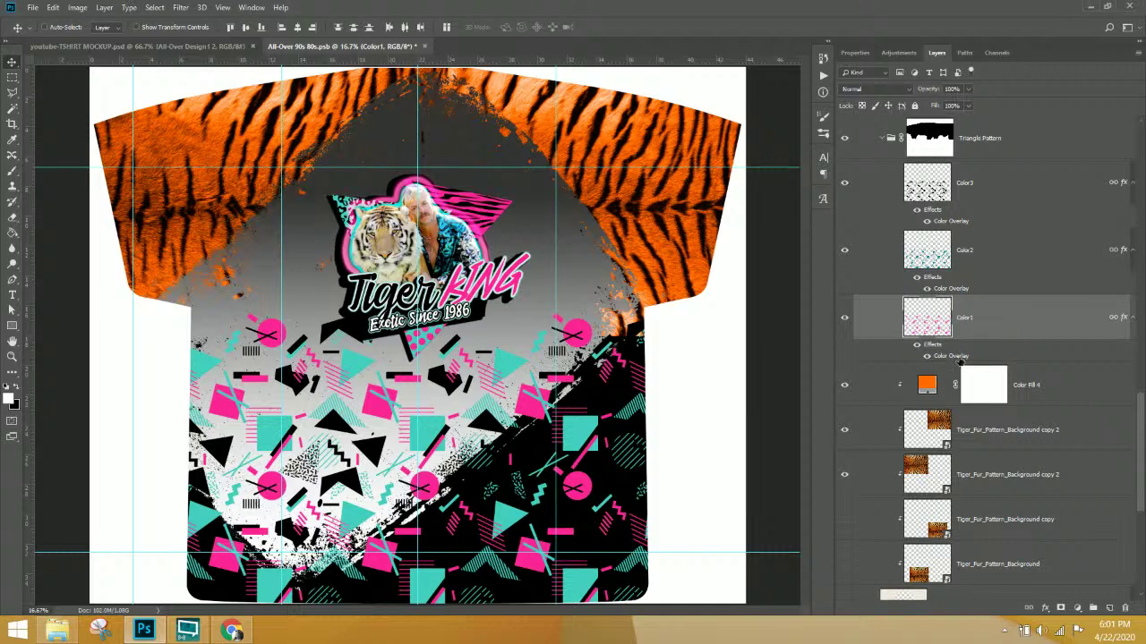
pyautogui.doubleClick(959, 358)
pyautogui.click(932, 205)
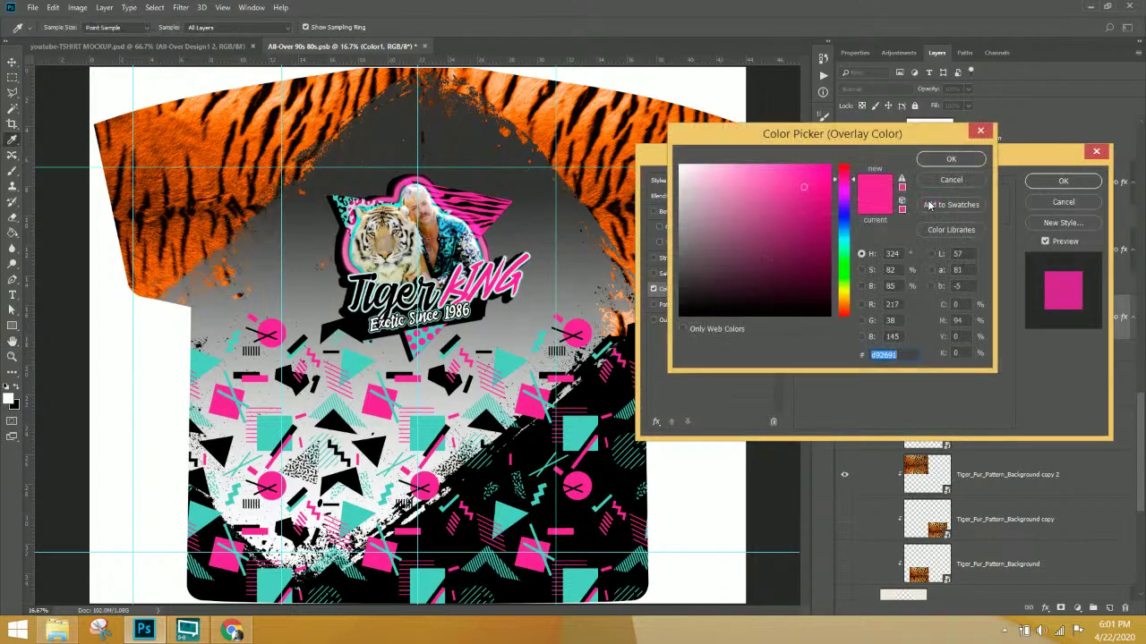
pyautogui.click(950, 180)
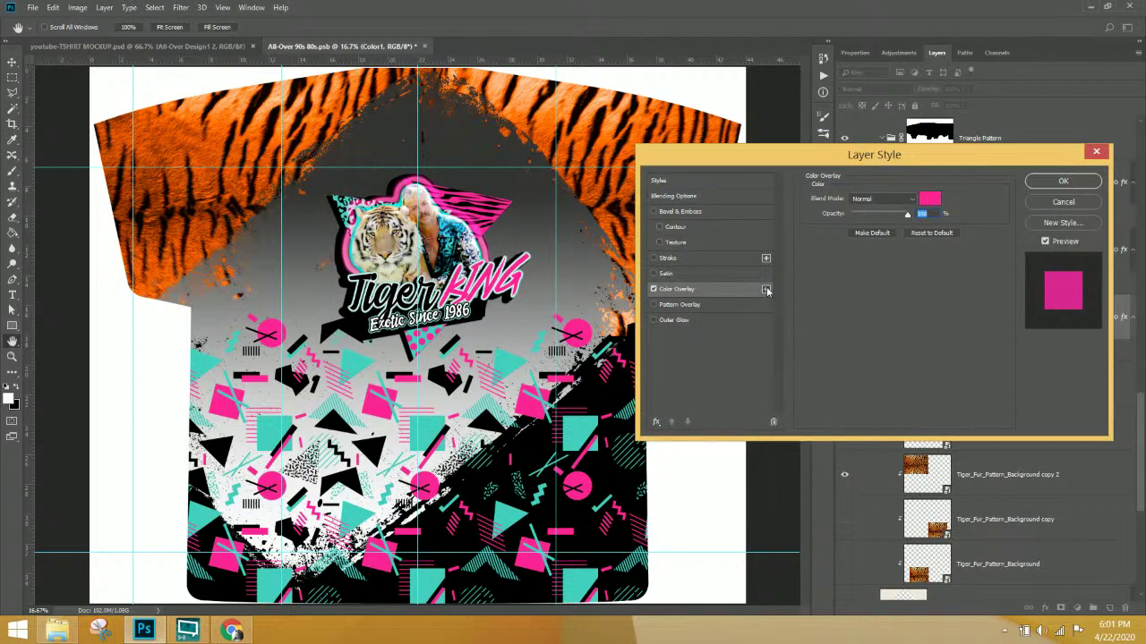
pyautogui.click(766, 288)
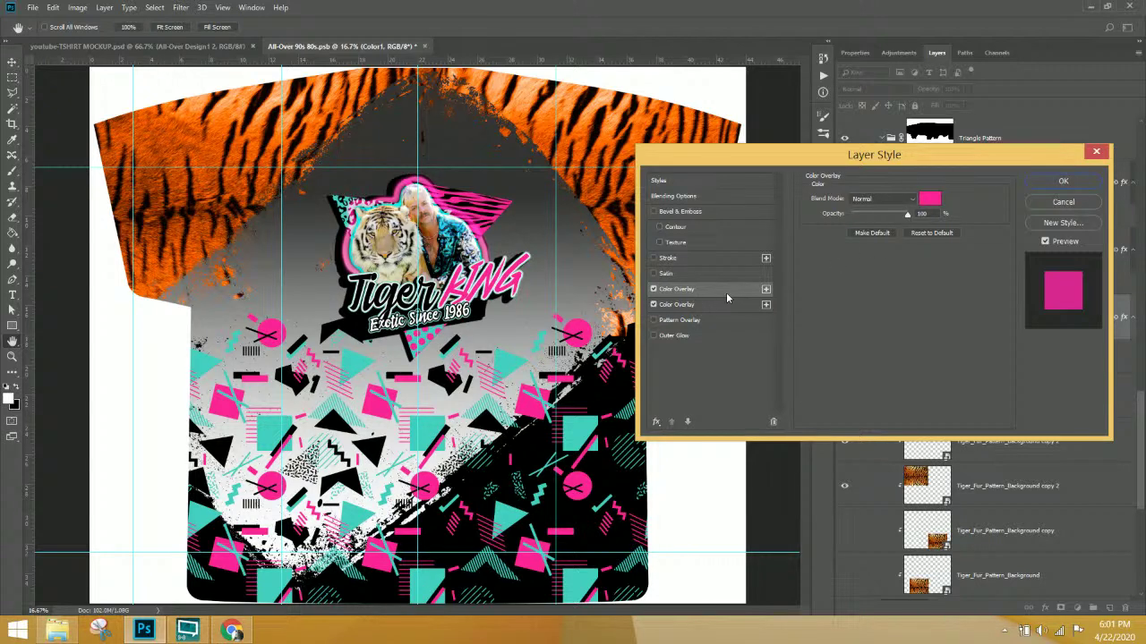
pyautogui.click(930, 204)
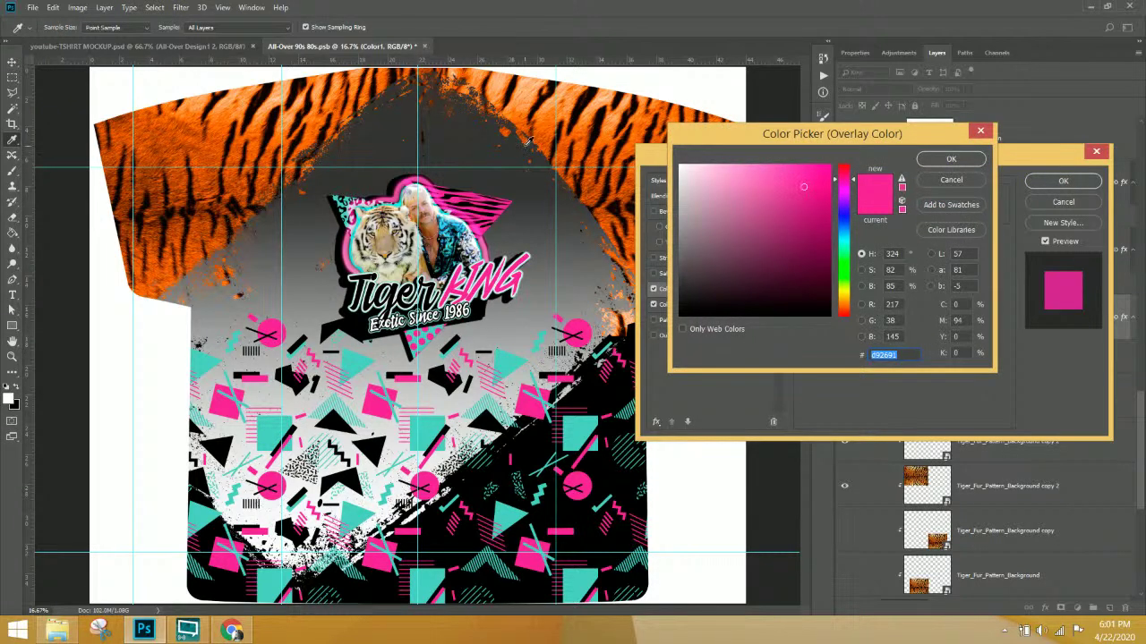
# - Try out a sampled fur orange, a bright red and salmon pink #f68f8f as Color1's overlay colour
pyautogui.click(550, 130)
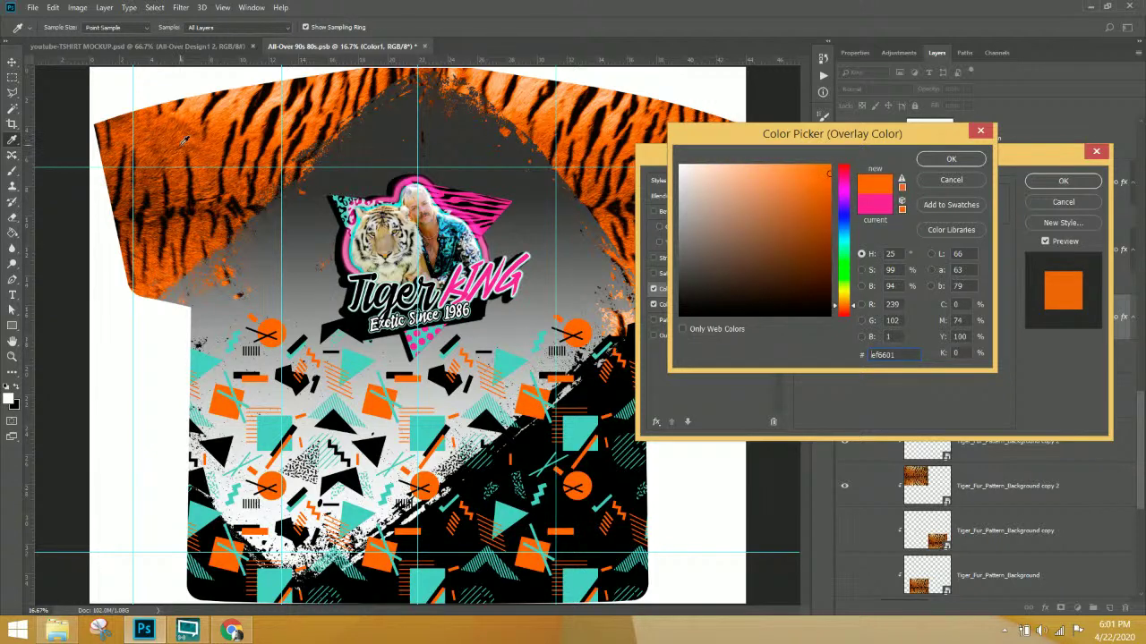
pyautogui.moveTo(826, 176); pyautogui.dragTo(832, 164)
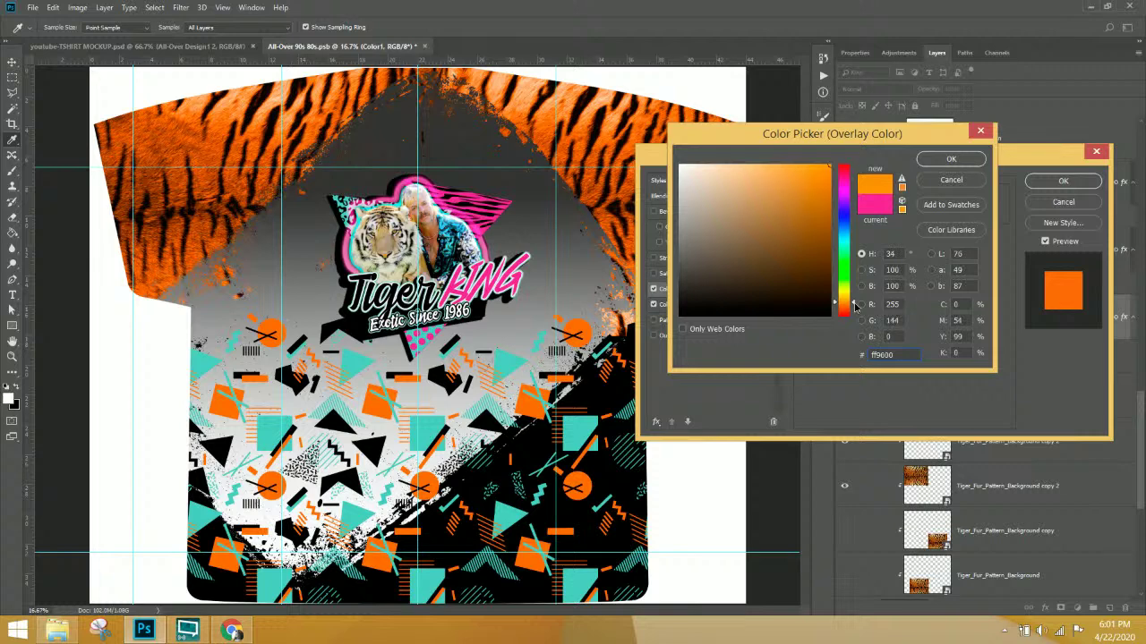
pyautogui.click(829, 171)
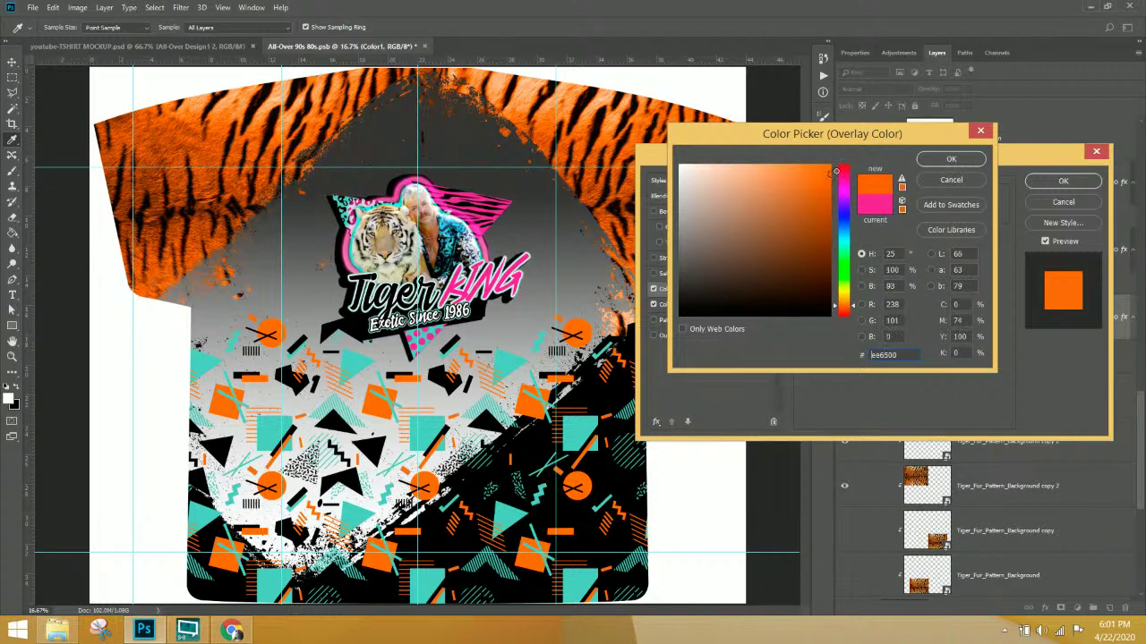
pyautogui.click(840, 164)
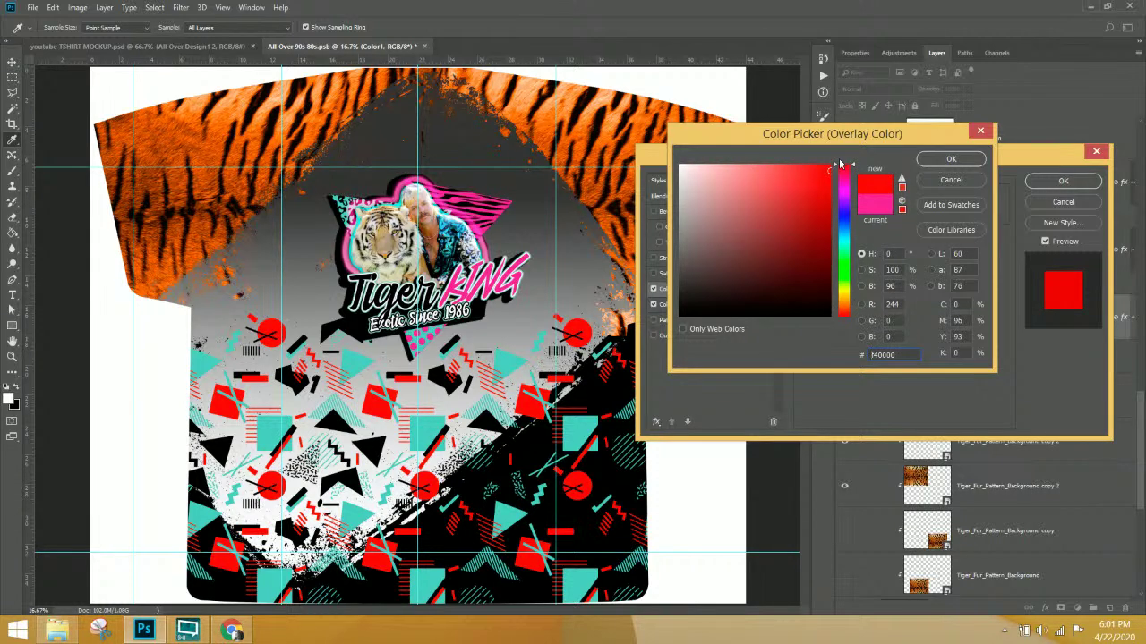
pyautogui.moveTo(832, 170)
pyautogui.mouseDown()
pyautogui.moveTo(811, 219)
pyautogui.moveTo(727, 213)
pyautogui.moveTo(742, 169)
pyautogui.mouseUp()
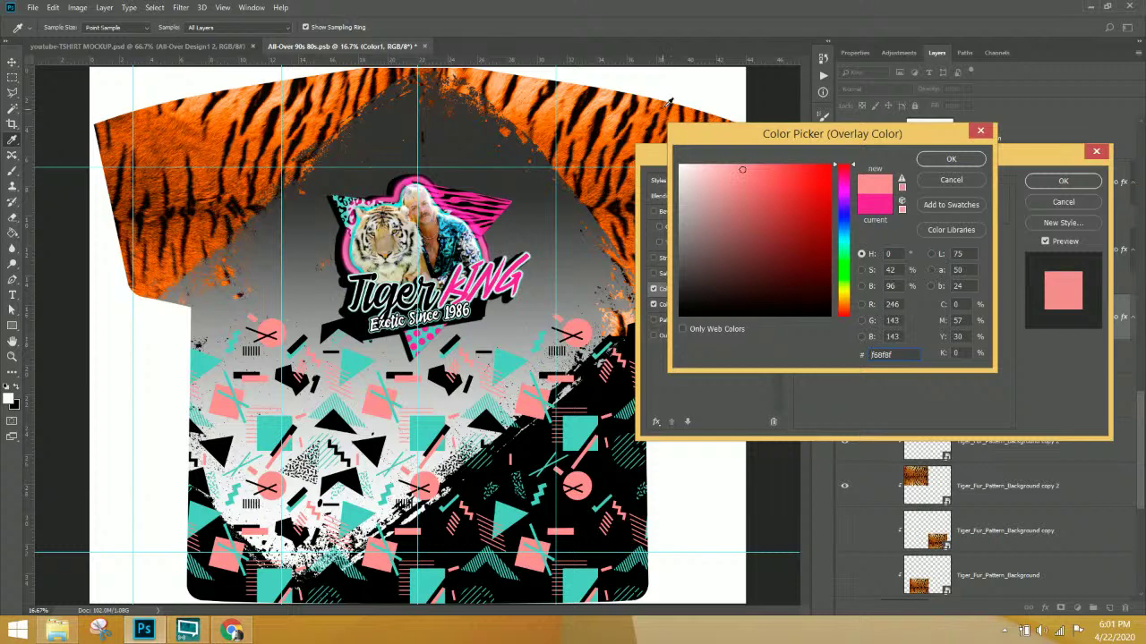
# - Sample orange from the tiger fur and brighten it to #ff7005 as Color1's overlay colour
pyautogui.click(664, 107)
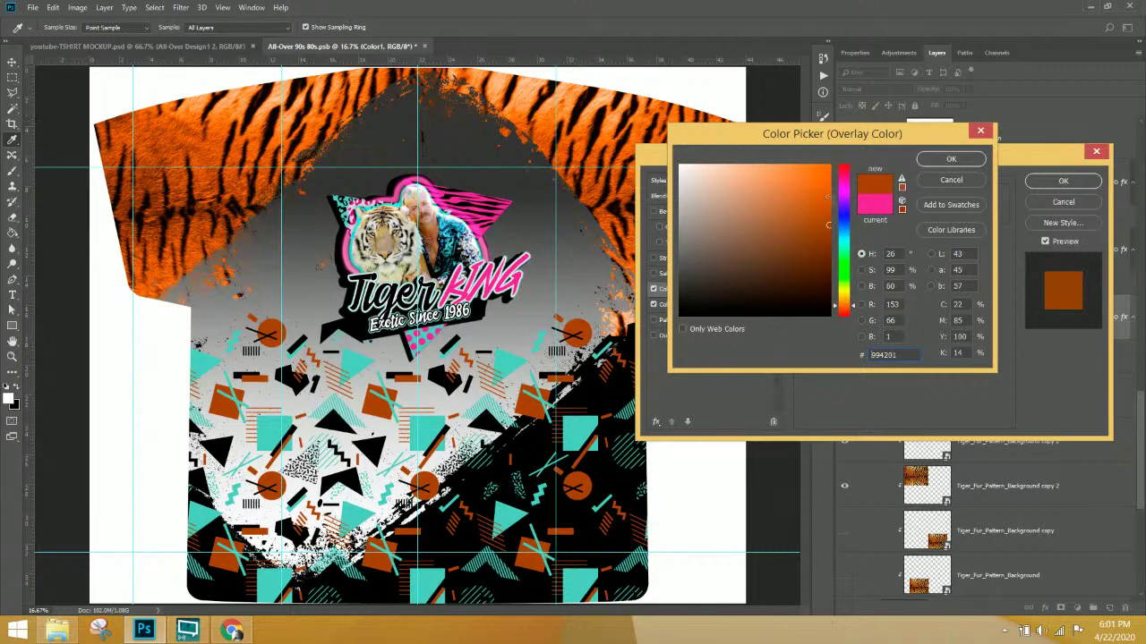
pyautogui.click(829, 167)
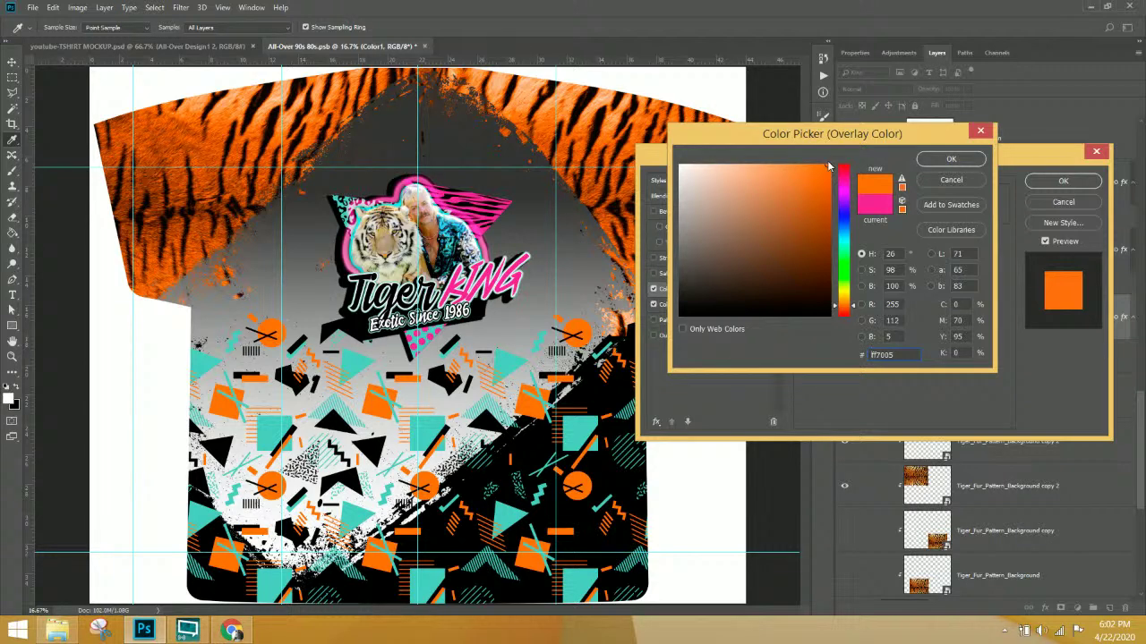
pyautogui.click(952, 161)
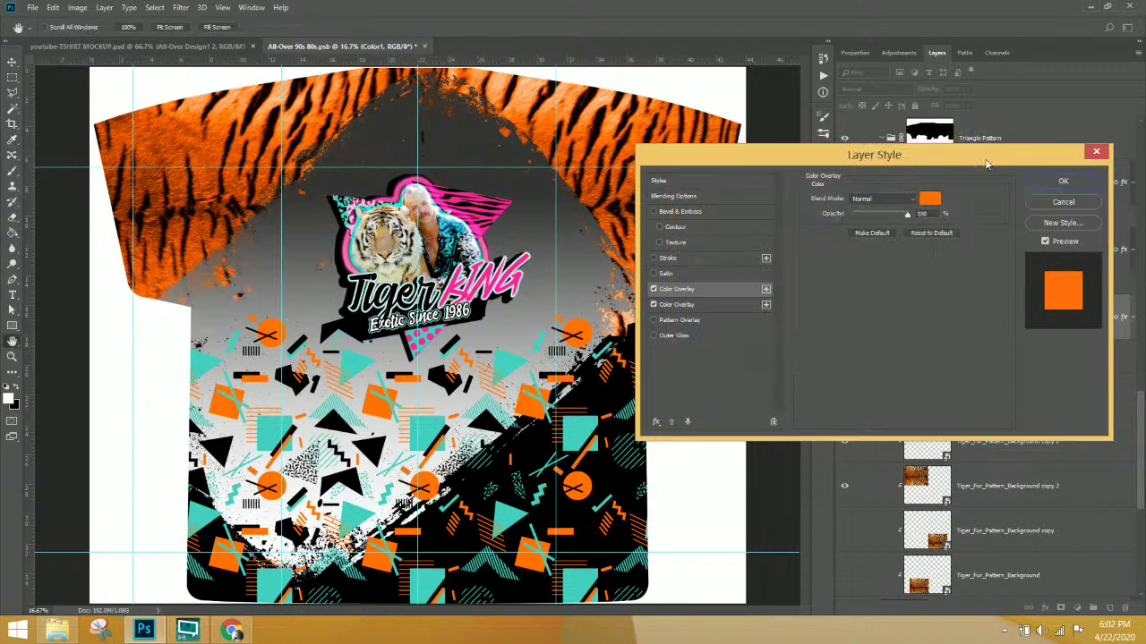
pyautogui.click(1045, 184)
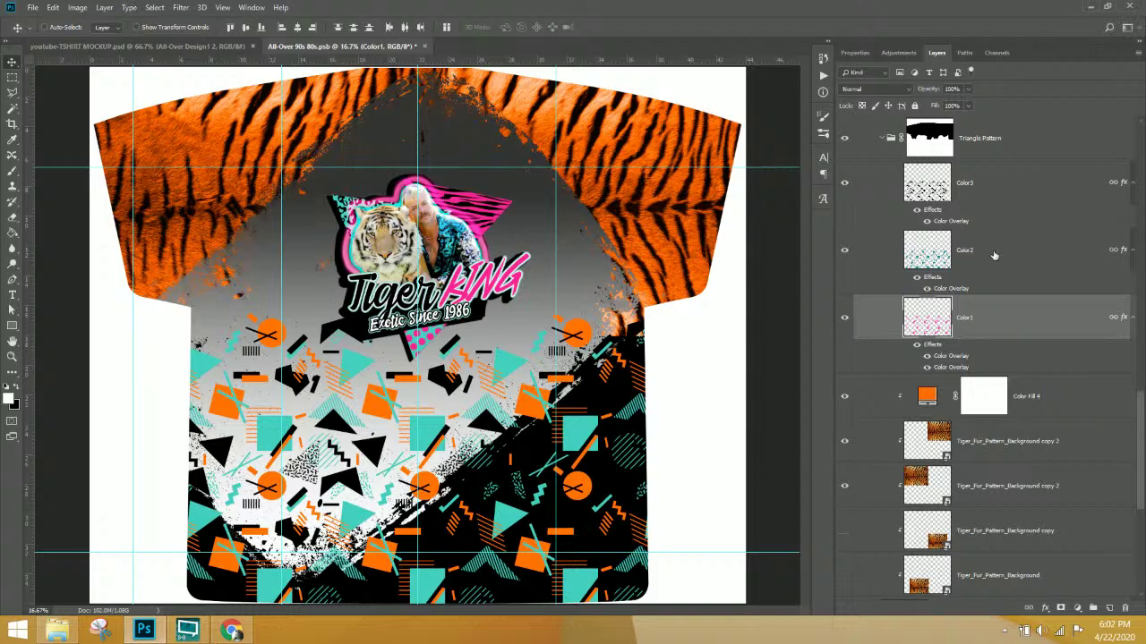
# - Check which shapes the Color2 layer contains by toggling it, and open its Color Overlay colour for editing
pyautogui.click(859, 264)
pyautogui.click(843, 254)
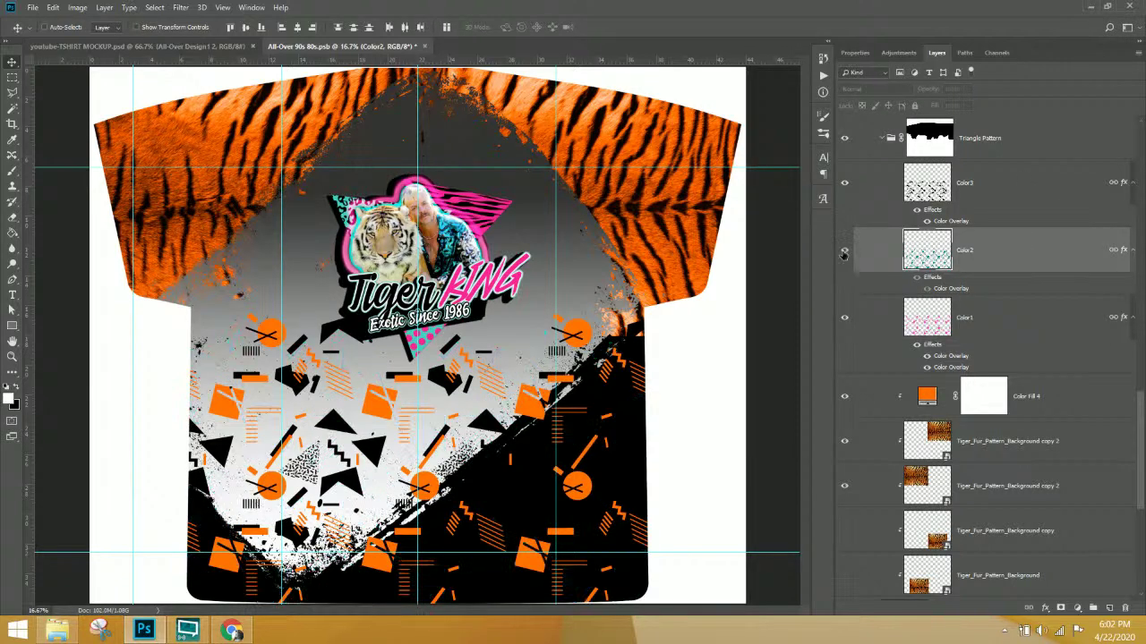
pyautogui.click(843, 254)
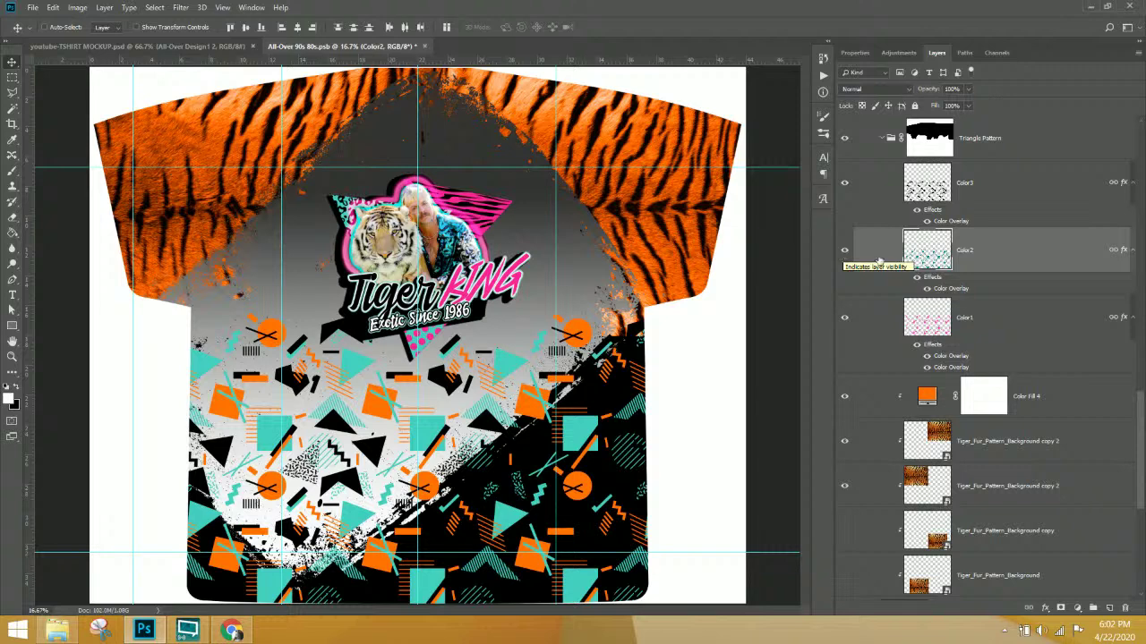
pyautogui.doubleClick(955, 291)
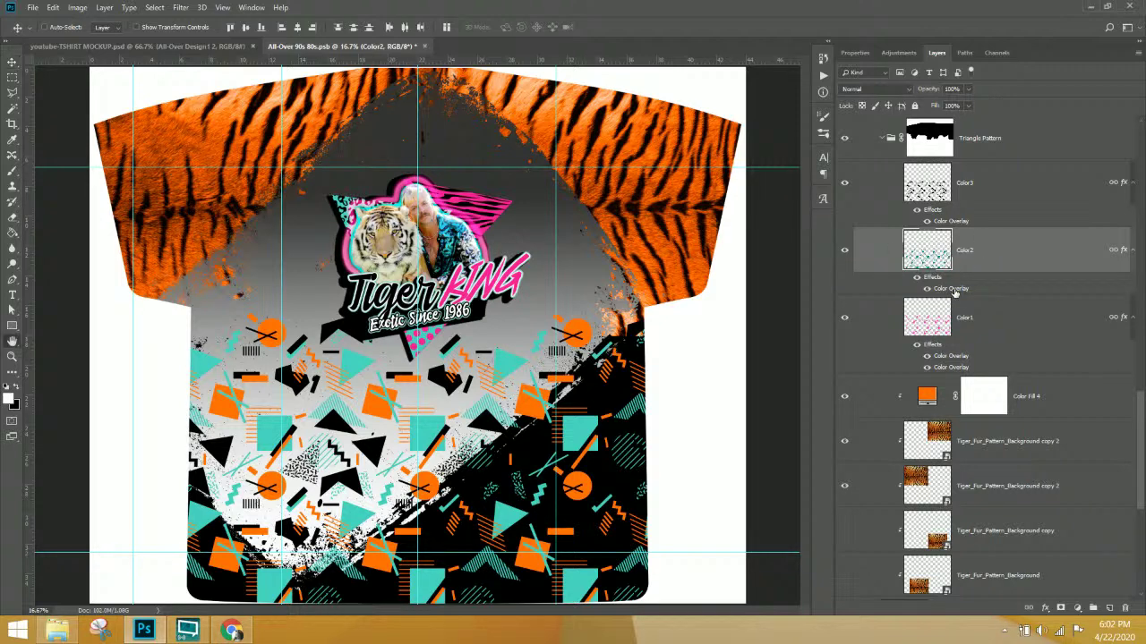
pyautogui.click(928, 200)
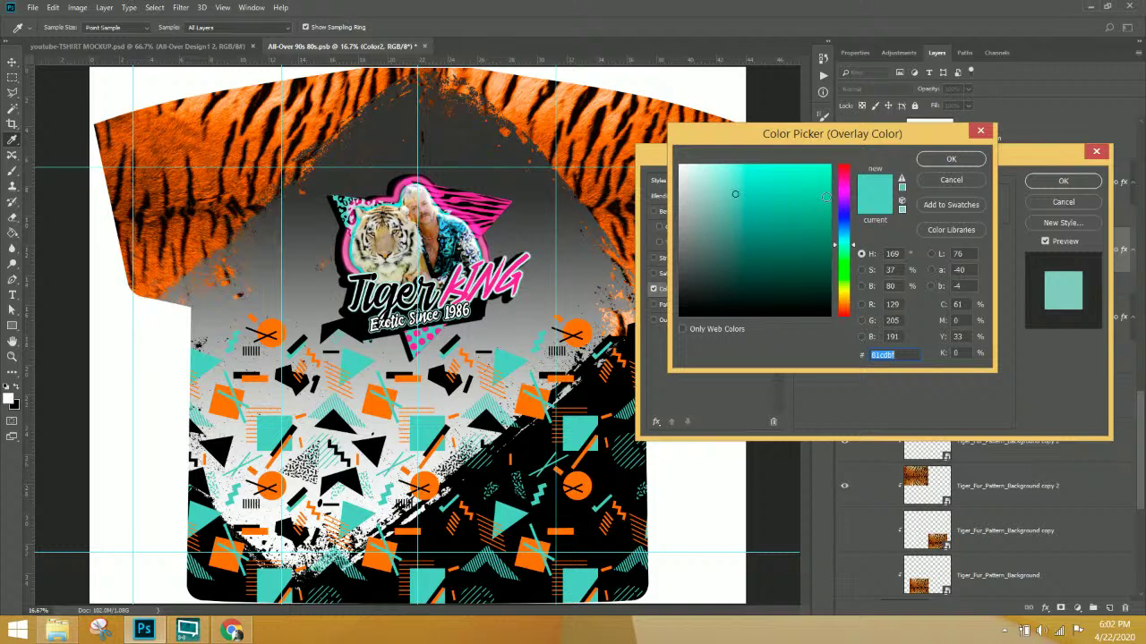
# - Try out darker and brighter teals and dark purple #461e69 as Color2's overlay colour
pyautogui.click(810, 225)
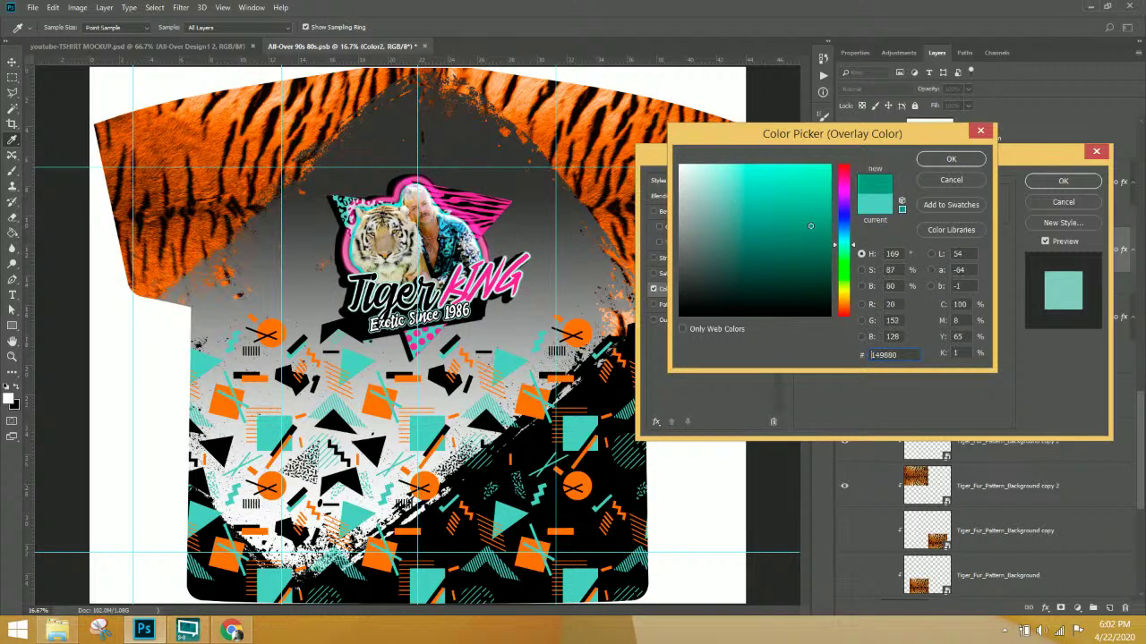
pyautogui.moveTo(810, 226)
pyautogui.mouseDown()
pyautogui.moveTo(827, 203)
pyautogui.moveTo(818, 167)
pyautogui.moveTo(754, 163)
pyautogui.moveTo(748, 188)
pyautogui.mouseUp()
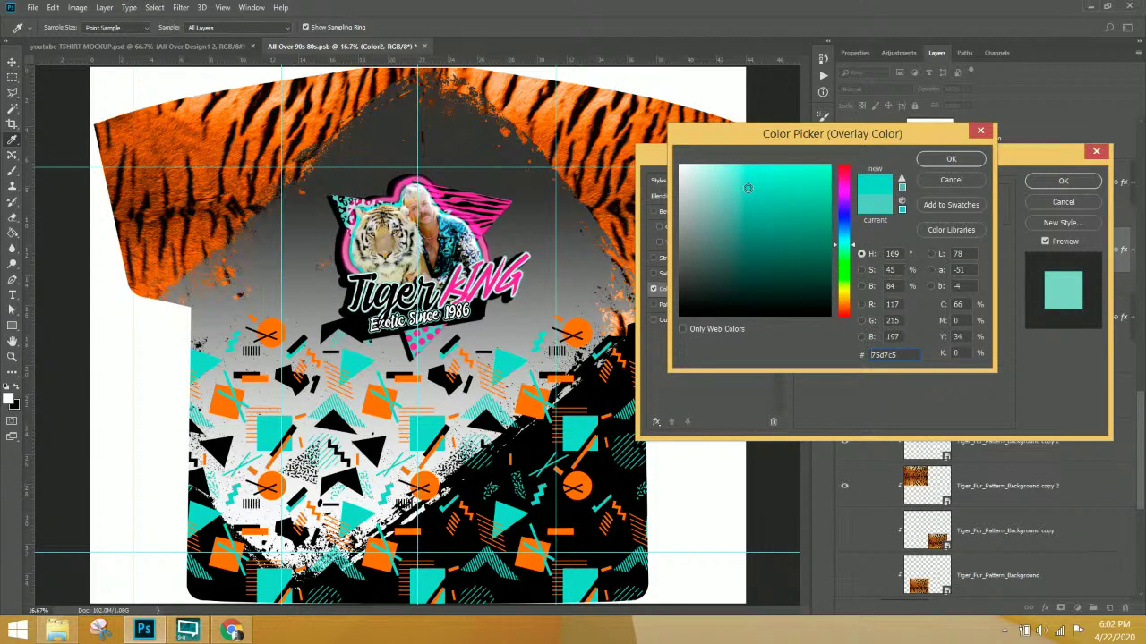
pyautogui.moveTo(748, 188)
pyautogui.mouseDown()
pyautogui.moveTo(783, 202)
pyautogui.moveTo(778, 259)
pyautogui.mouseUp()
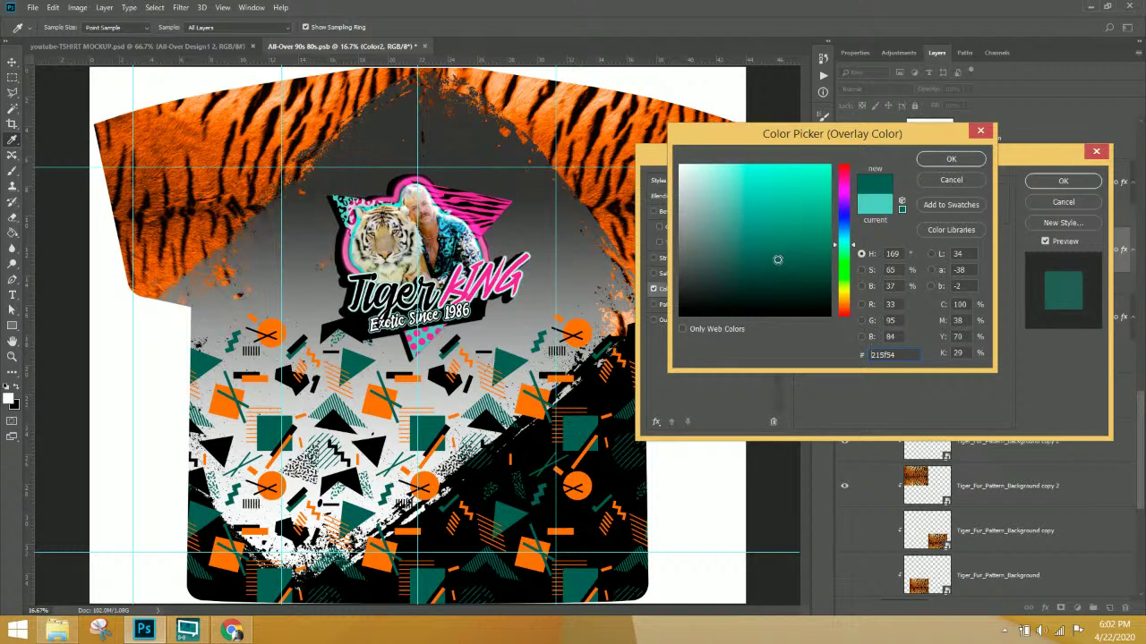
pyautogui.moveTo(778, 260); pyautogui.dragTo(788, 253)
pyautogui.moveTo(847, 209); pyautogui.dragTo(846, 205)
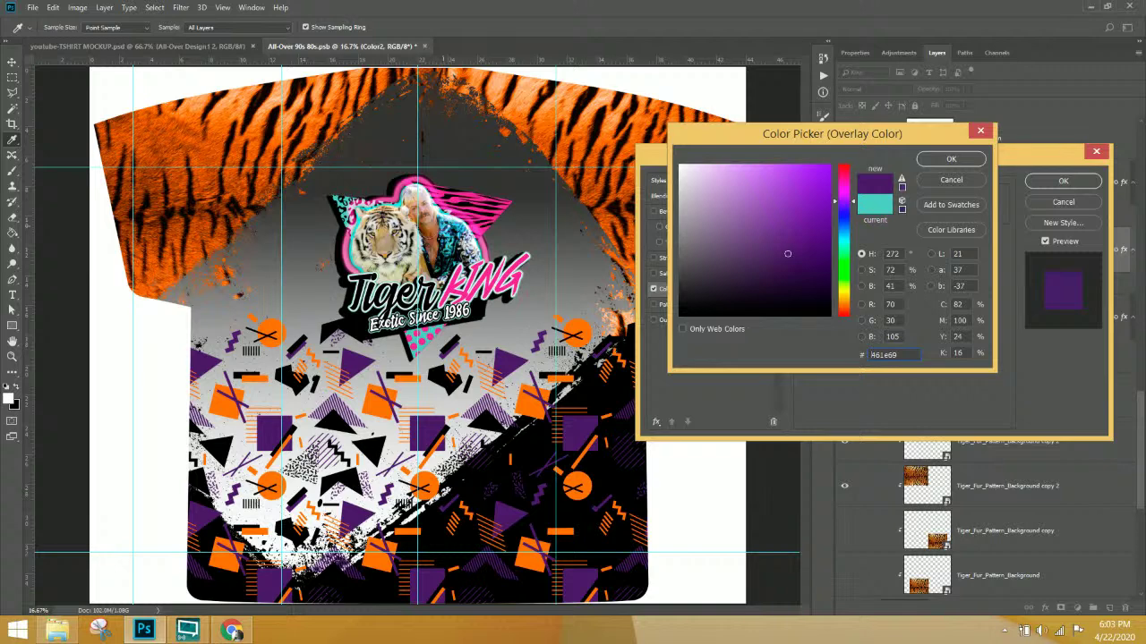
# - Sample light blue from the patterned shirt in the photo and darken it to navy #0d3c6c for Color2's overlay
pyautogui.click(445, 230)
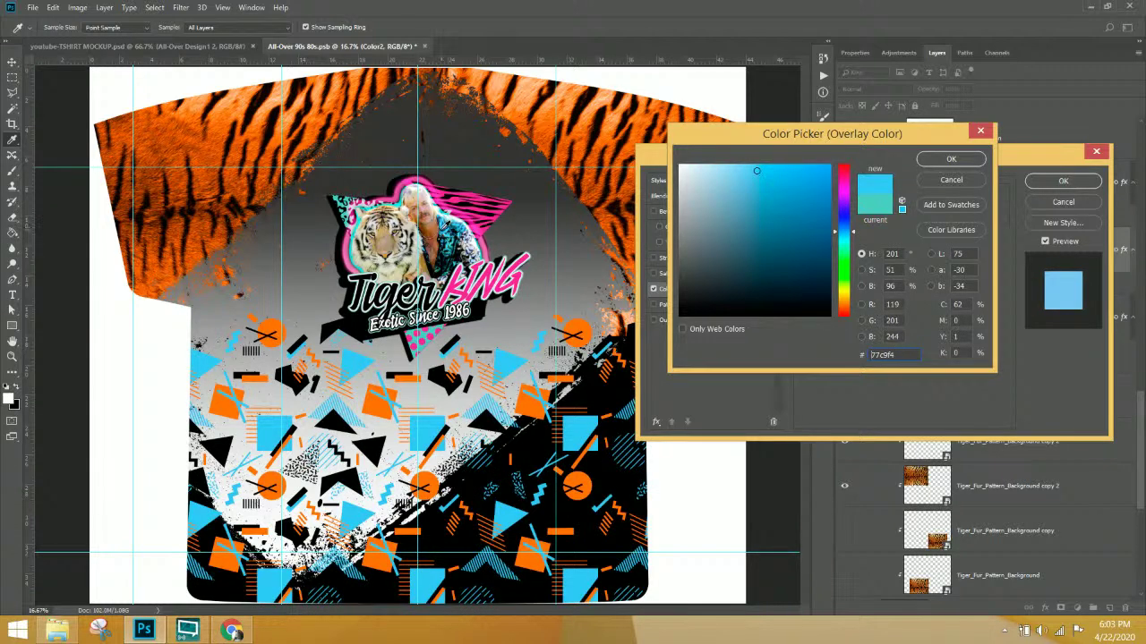
pyautogui.click(764, 255)
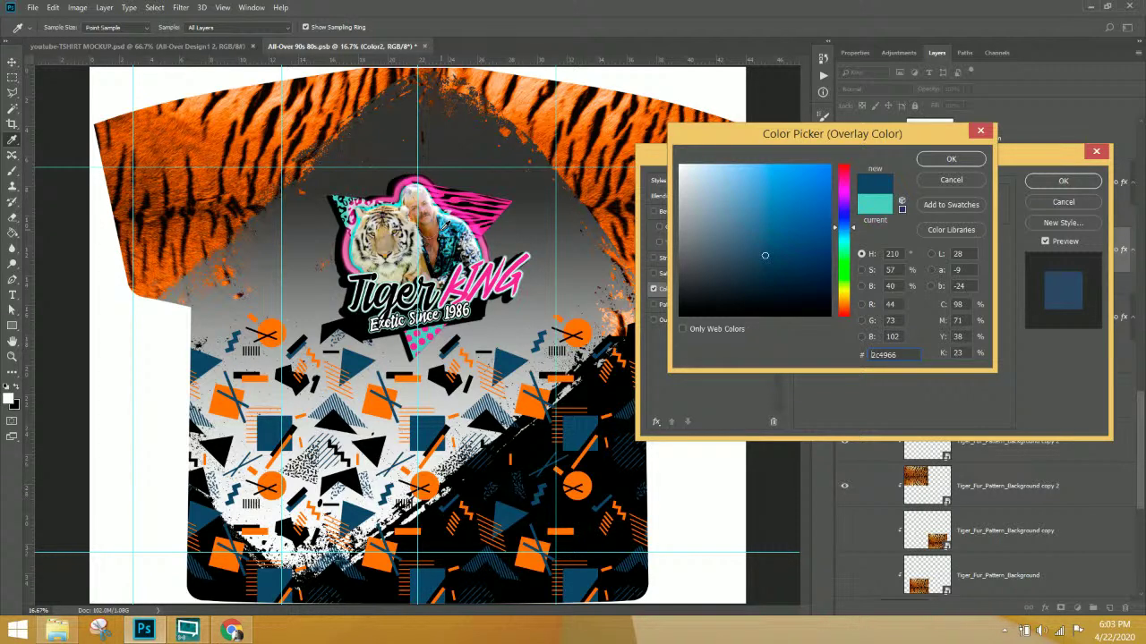
pyautogui.moveTo(789, 257)
pyautogui.mouseDown()
pyautogui.moveTo(804, 265)
pyautogui.moveTo(813, 253)
pyautogui.mouseUp()
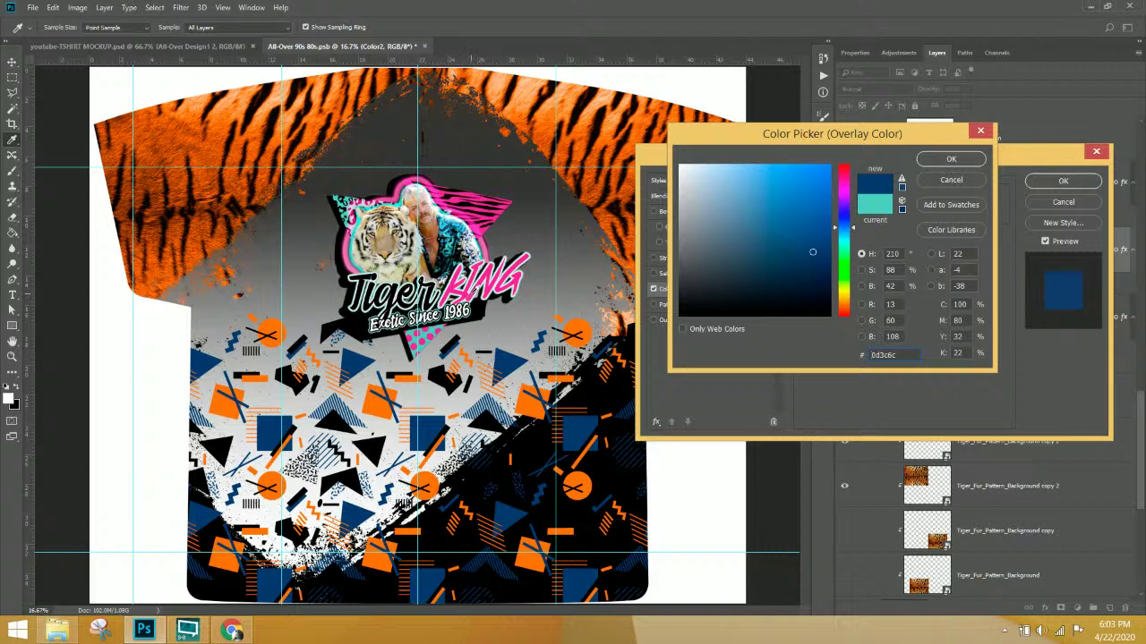
# - Try out sampled pink #d92691, several greens from #26d96e to #25b809, and brown-orange #b86708 as Color2's overlay colour
pyautogui.click(472, 292)
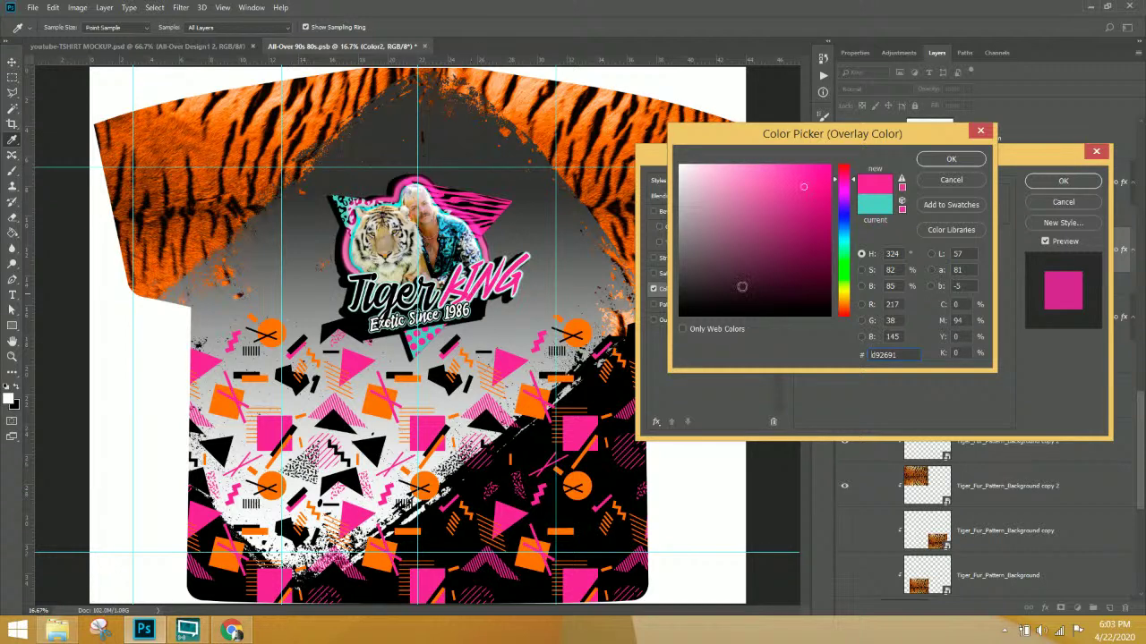
pyautogui.click(843, 257)
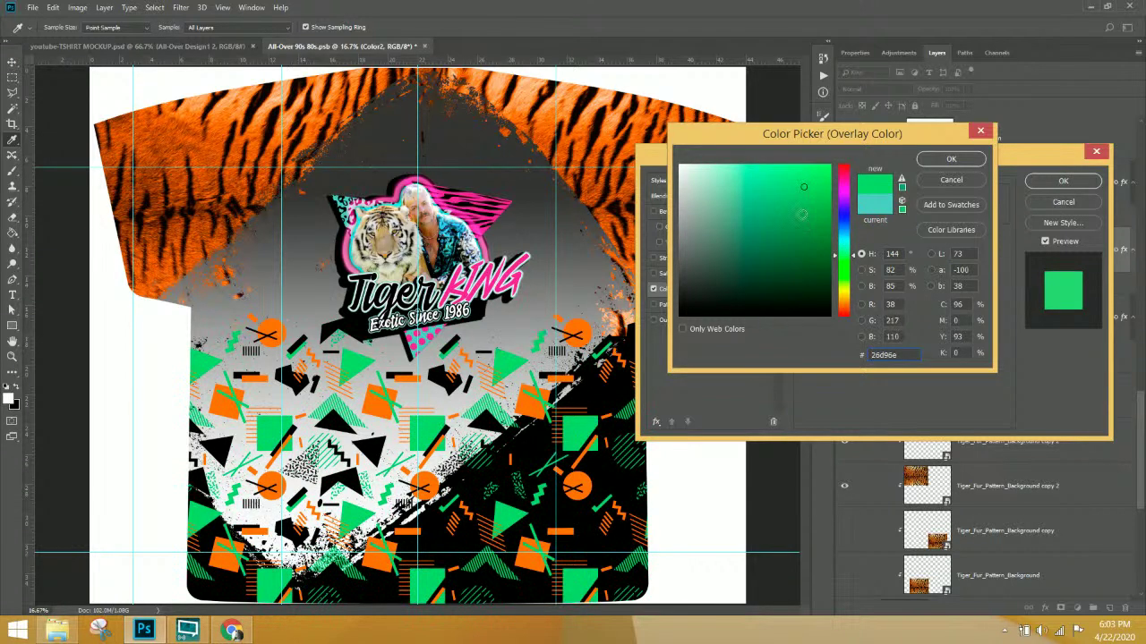
pyautogui.moveTo(806, 210)
pyautogui.mouseDown()
pyautogui.moveTo(810, 166)
pyautogui.moveTo(762, 165)
pyautogui.mouseUp()
pyautogui.moveTo(832, 163); pyautogui.dragTo(848, 161)
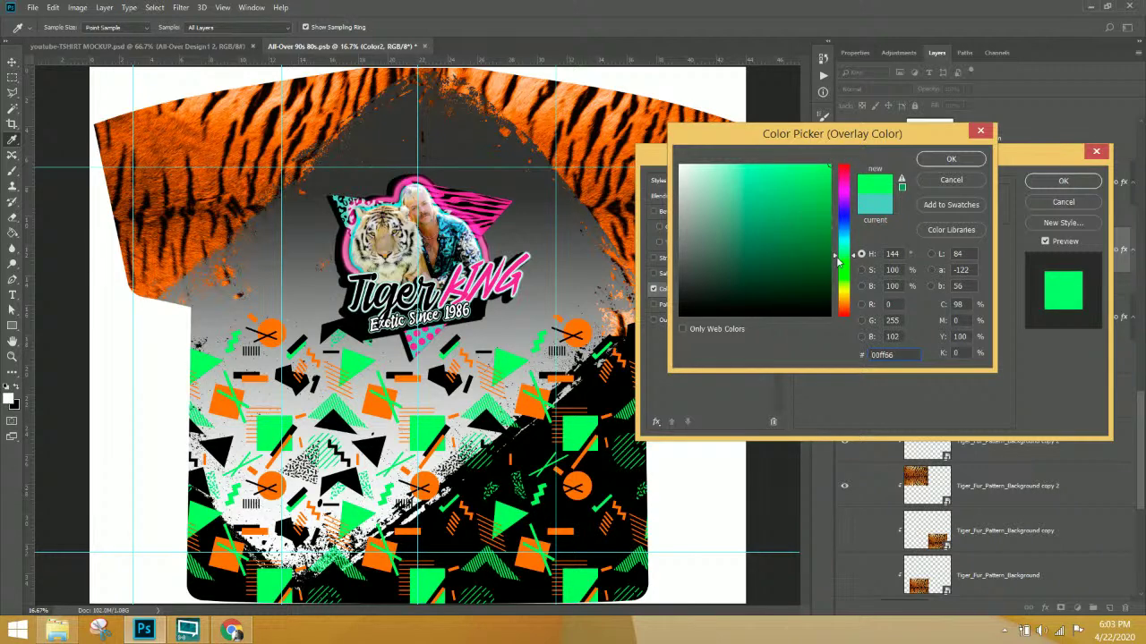
pyautogui.moveTo(849, 265); pyautogui.dragTo(849, 274)
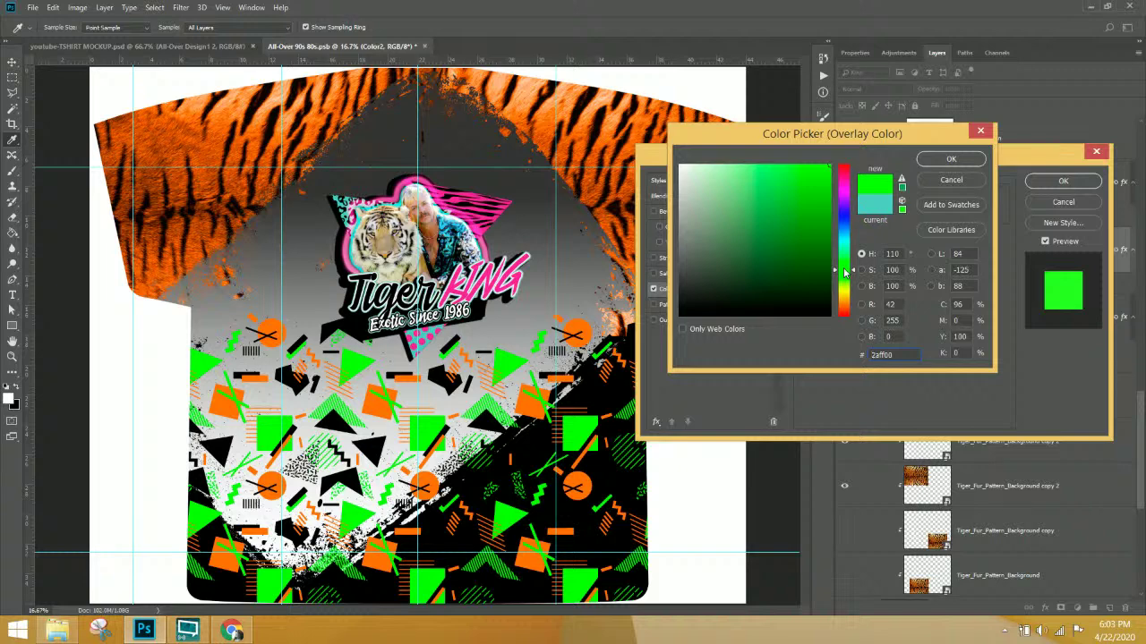
pyautogui.moveTo(789, 209); pyautogui.dragTo(824, 207)
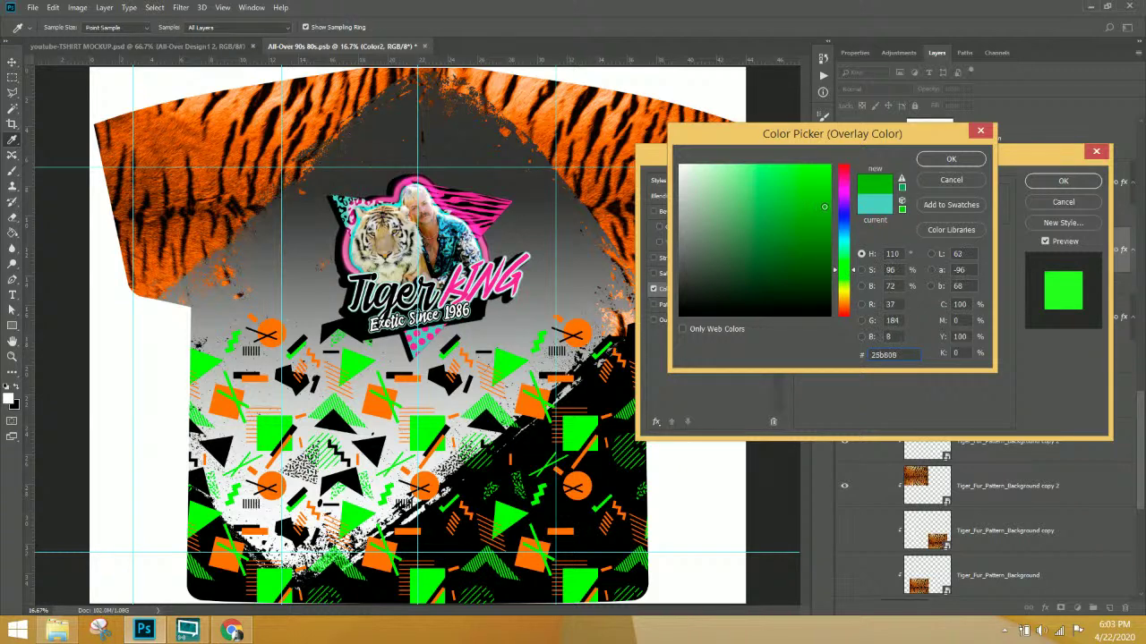
pyautogui.click(845, 305)
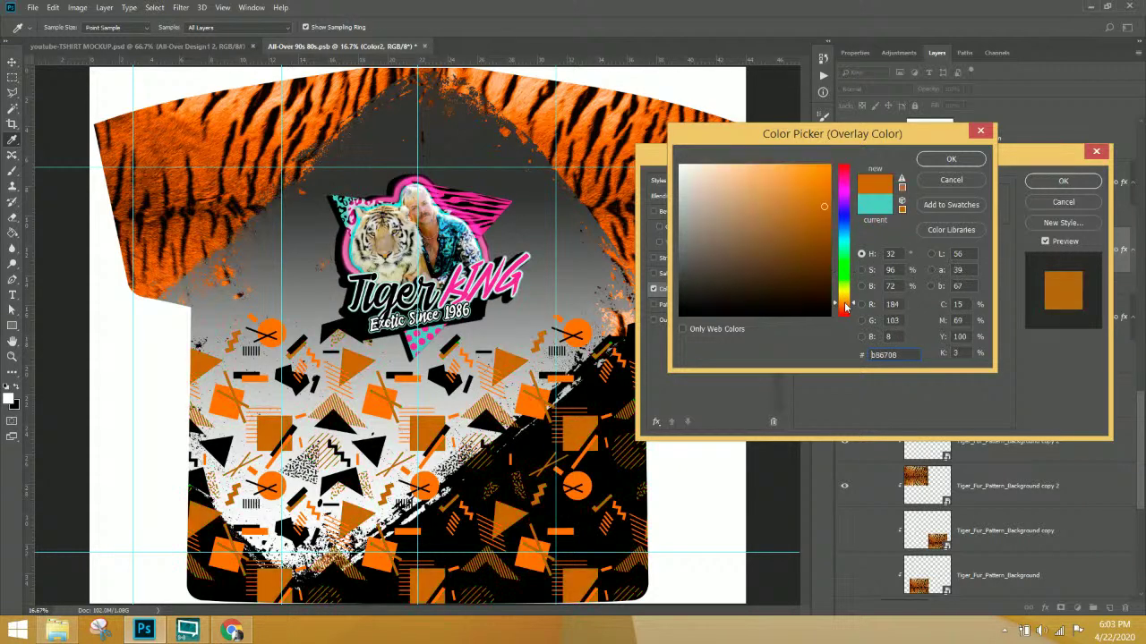
# - Shift Color2's overlay colour to blue, darken it to deep teal #184053, and apply the layer style
pyautogui.moveTo(845, 305); pyautogui.dragTo(850, 234)
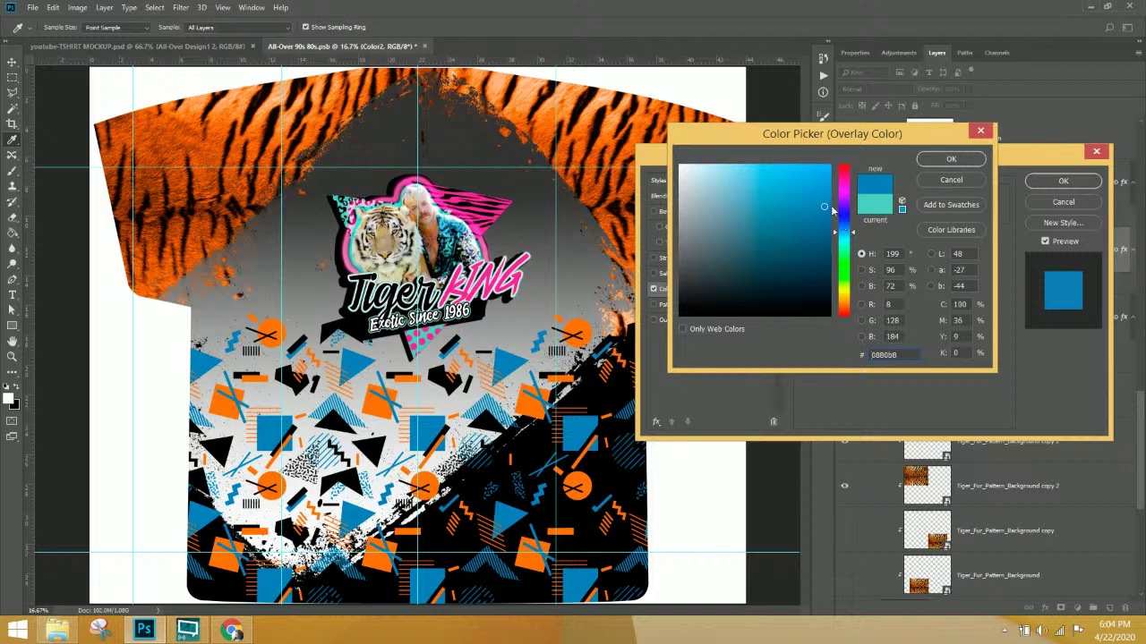
pyautogui.moveTo(831, 209)
pyautogui.mouseDown()
pyautogui.moveTo(758, 169)
pyautogui.moveTo(740, 187)
pyautogui.moveTo(741, 205)
pyautogui.moveTo(786, 246)
pyautogui.moveTo(791, 277)
pyautogui.moveTo(780, 260)
pyautogui.moveTo(779, 280)
pyautogui.moveTo(786, 267)
pyautogui.mouseUp()
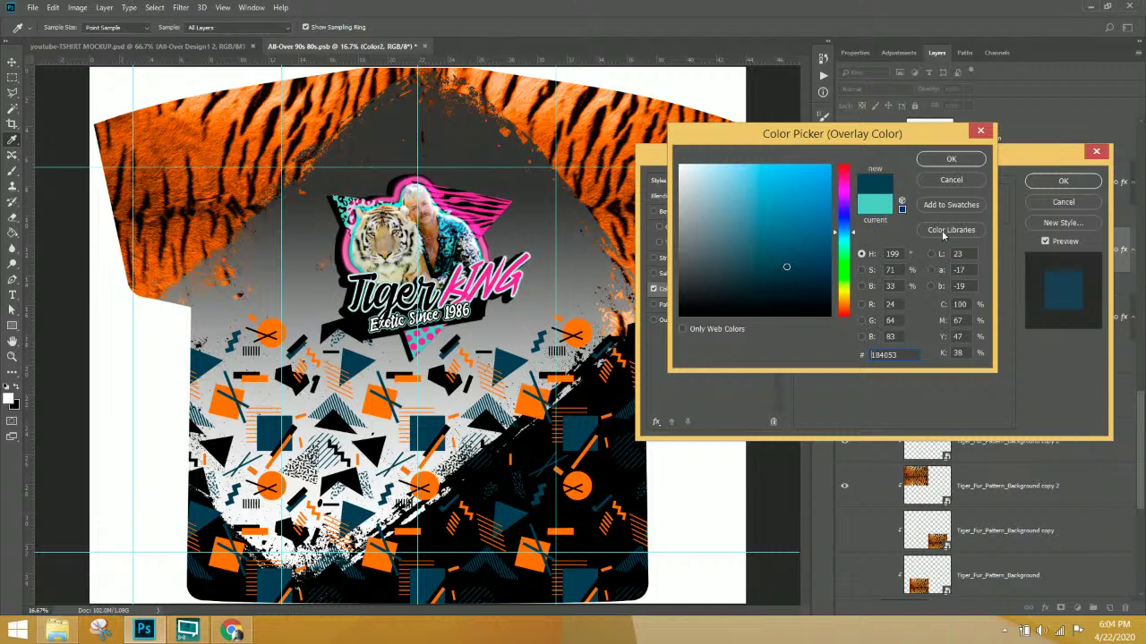
pyautogui.click(950, 158)
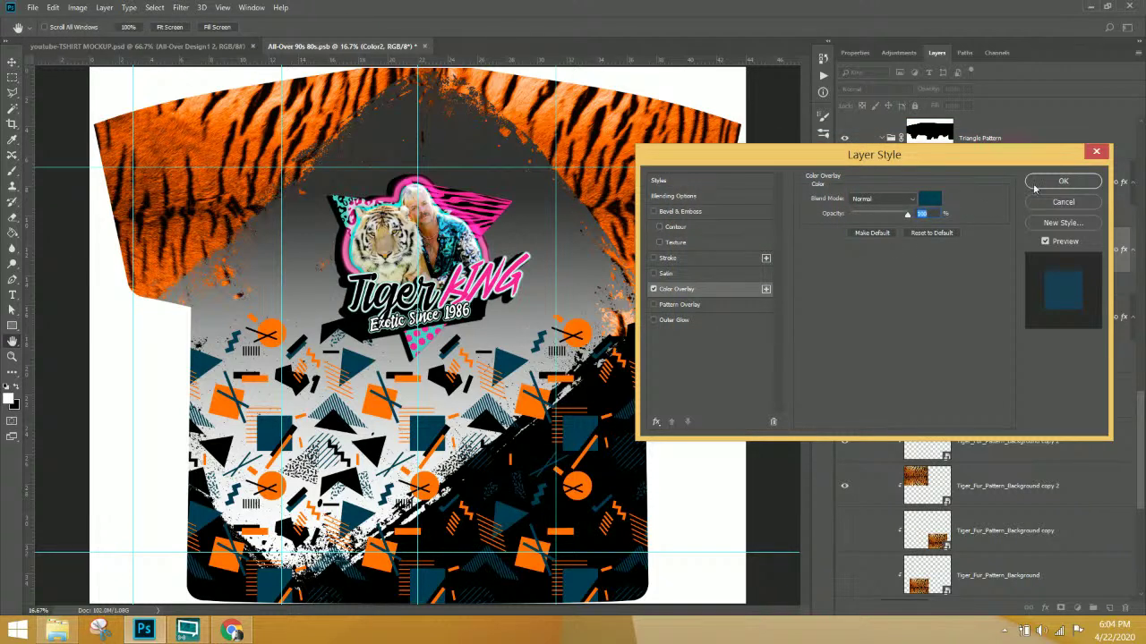
pyautogui.click(1063, 182)
# - Check which area Vector Smart Object4 covers by toggling it, and add a second Color Overlay to its layer style
pyautogui.scroll(-5, 915, 329)
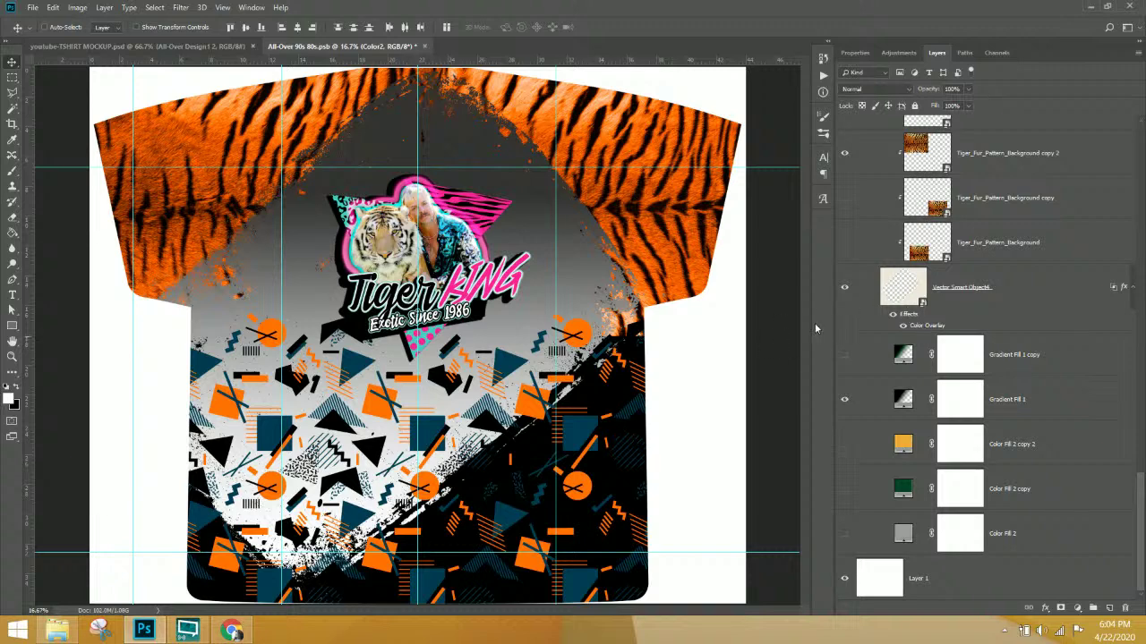
pyautogui.click(844, 288)
pyautogui.click(844, 288)
pyautogui.doubleClick(923, 325)
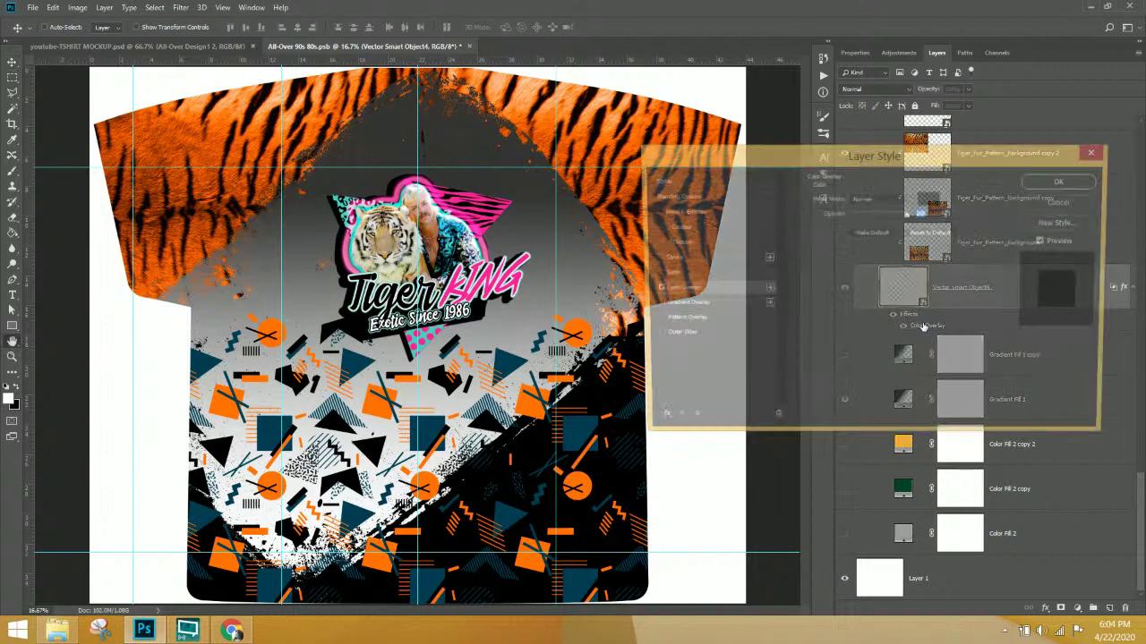
pyautogui.click(766, 289)
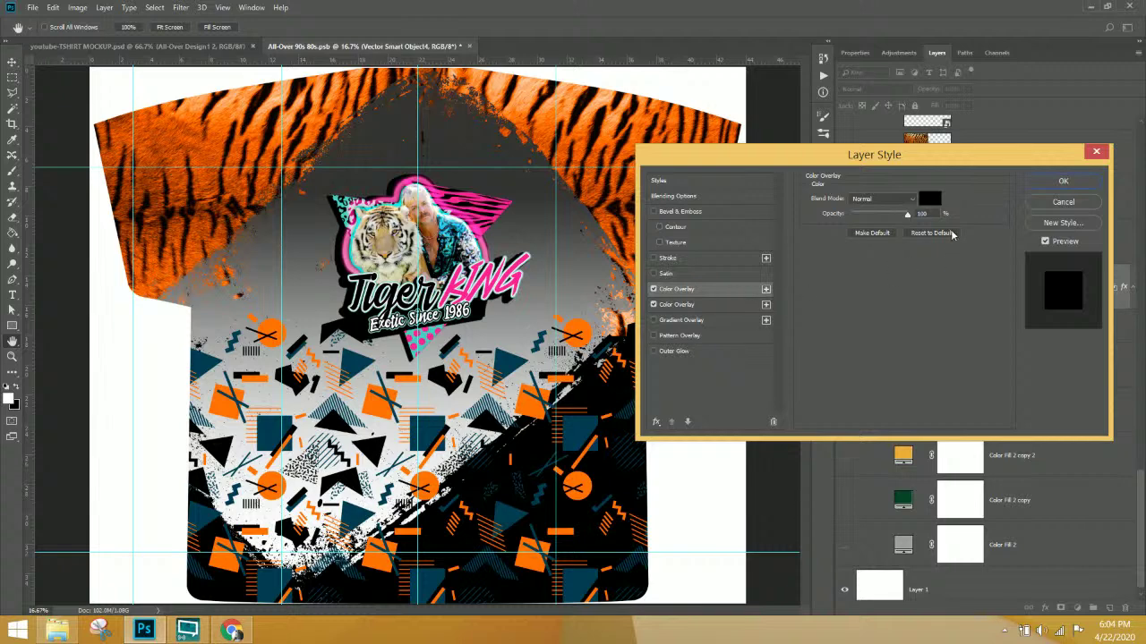
# - Try out white, the pattern's orange #ff7005 and the pattern's deep teal #184053 as Vector Smart Object4's overlay colour
pyautogui.click(929, 198)
pyautogui.click(681, 167)
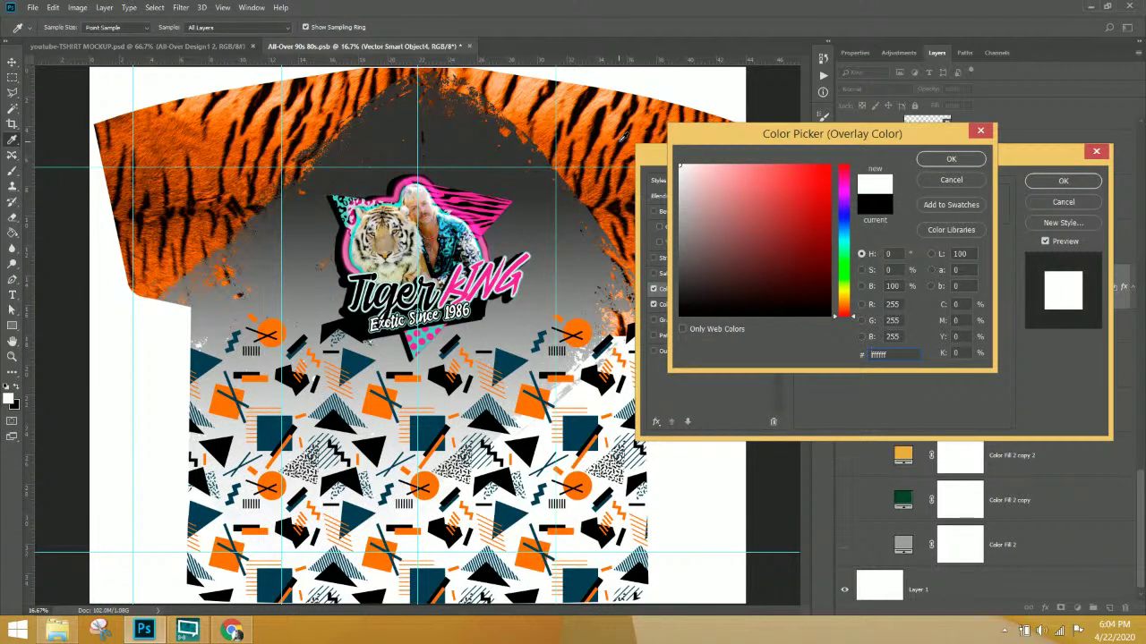
pyautogui.click(577, 327)
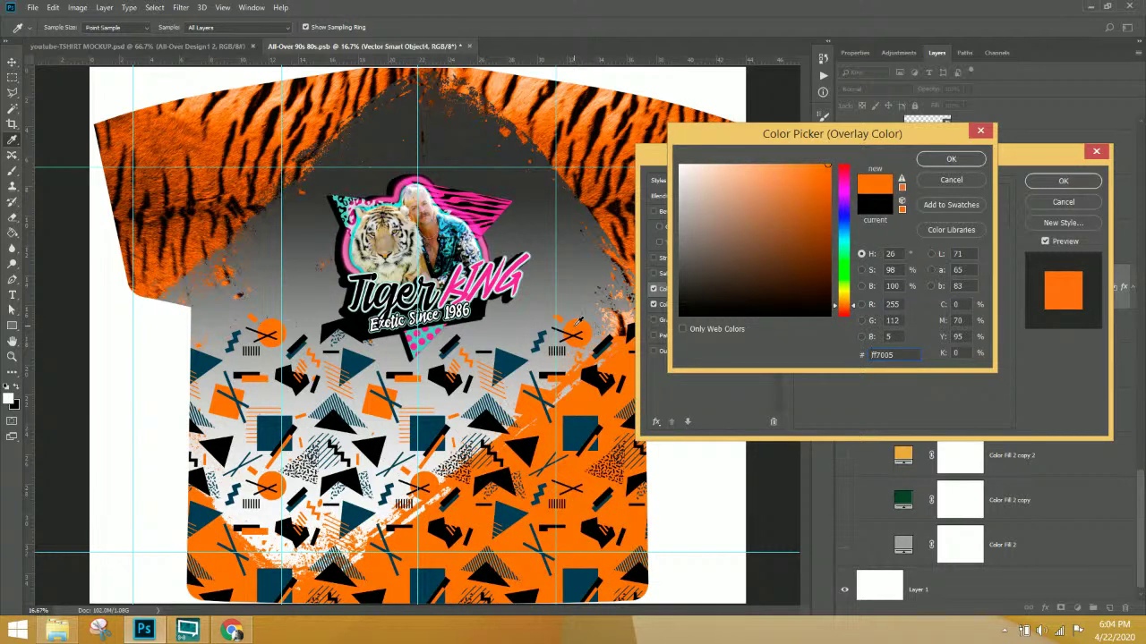
pyautogui.click(514, 360)
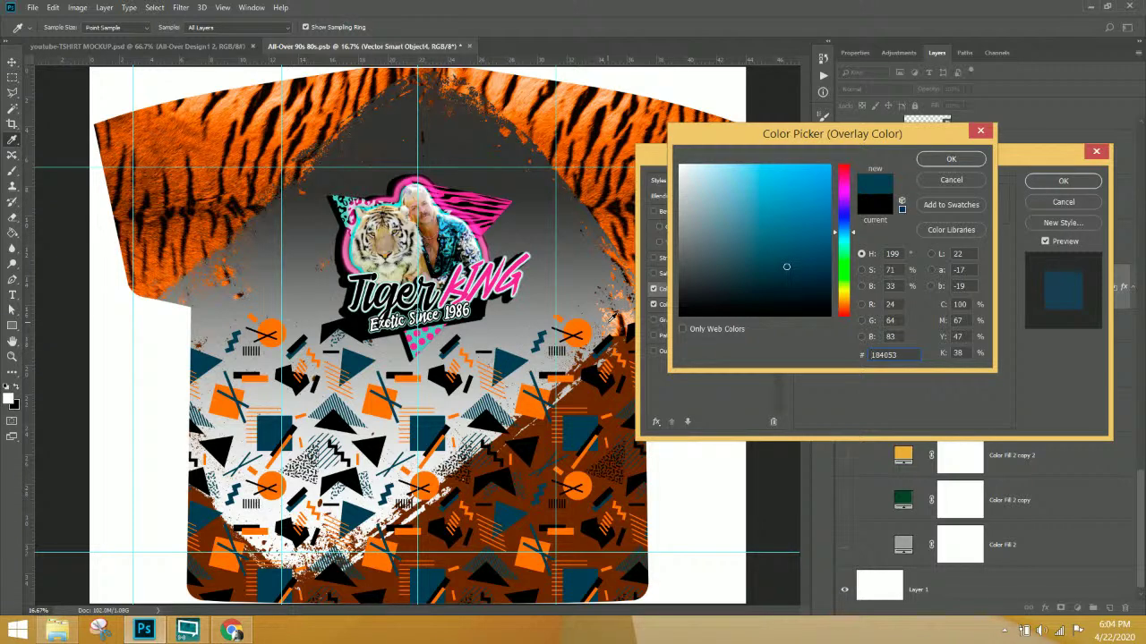
pyautogui.click(931, 161)
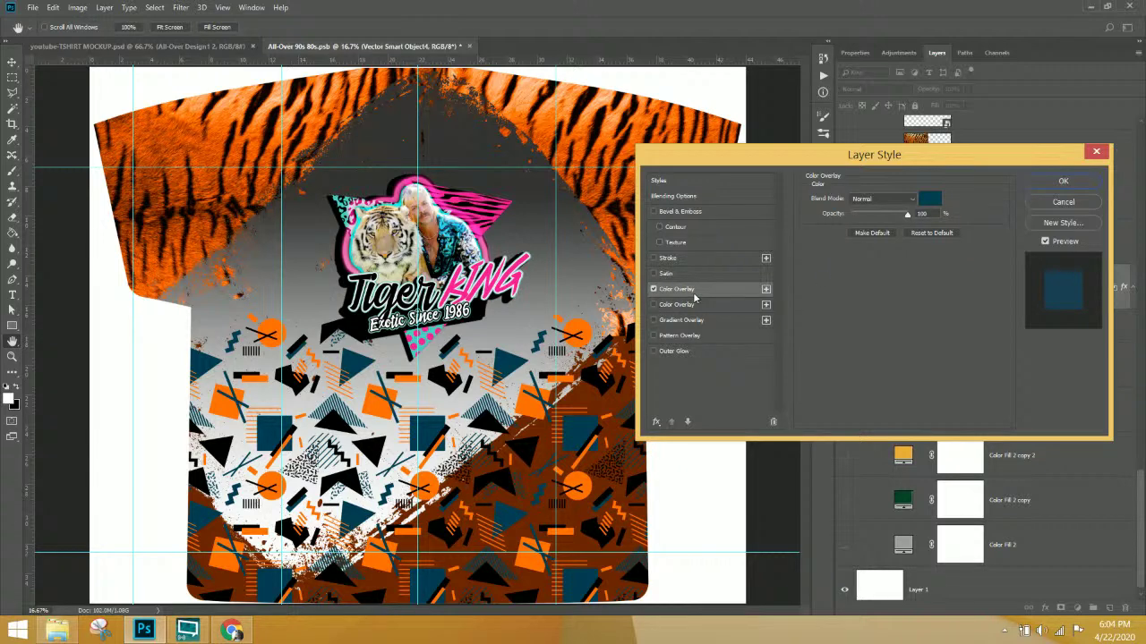
# - Sample grey from the shirt's gradient, lighten it to #6c6c6c for Vector Smart Object4's overlay, and apply the layer style
pyautogui.click(925, 202)
pyautogui.click(924, 205)
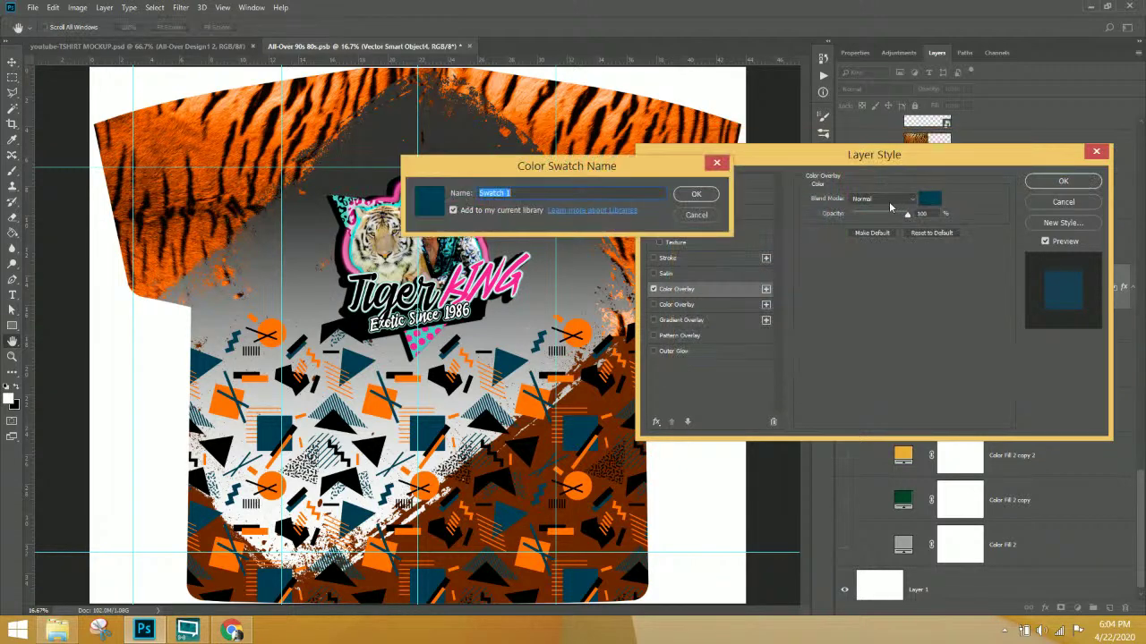
pyautogui.press('Return')
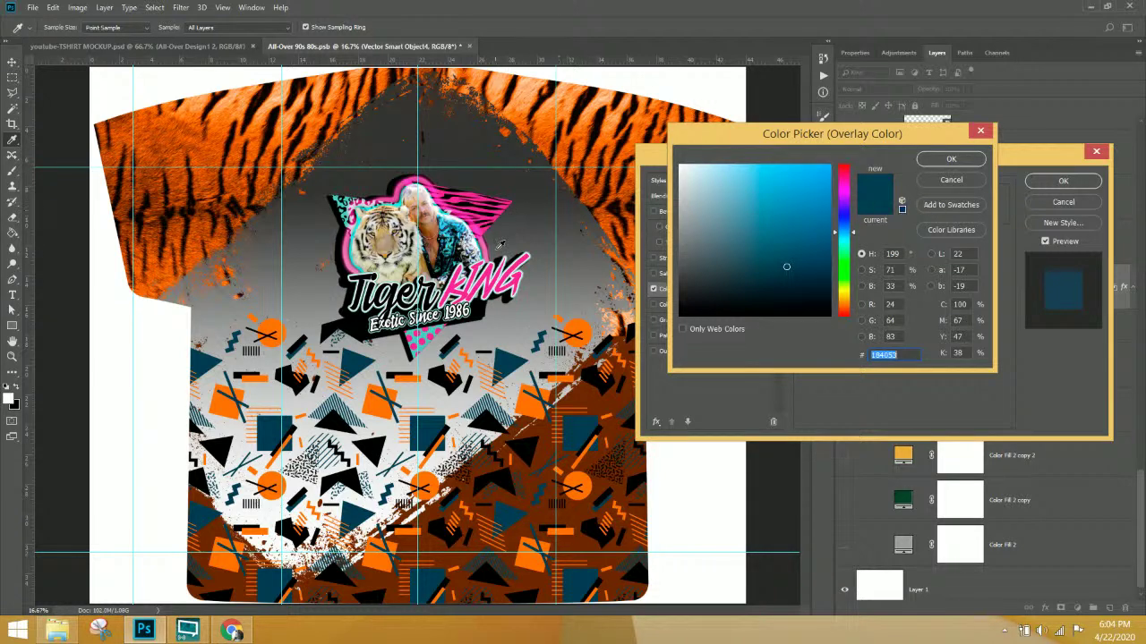
pyautogui.click(532, 243)
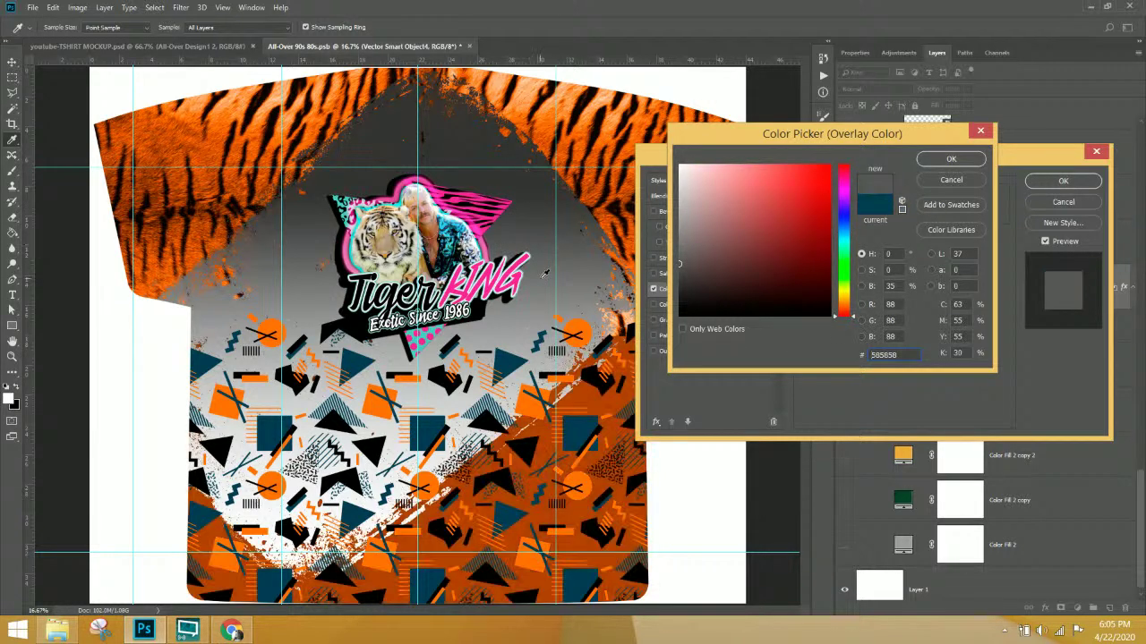
pyautogui.click(677, 233)
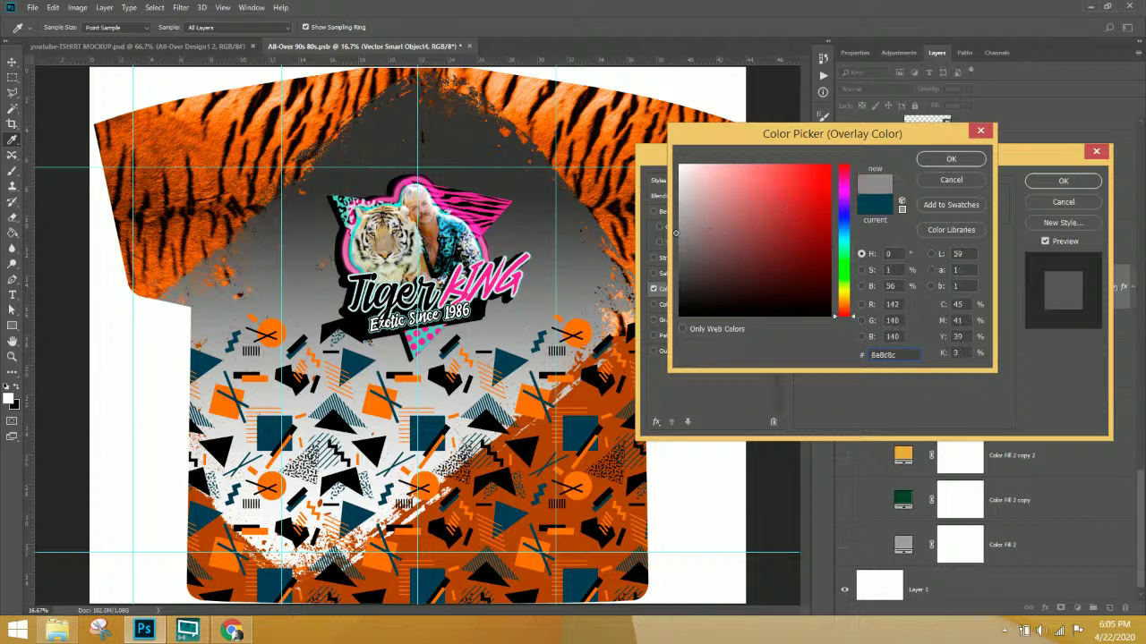
pyautogui.moveTo(677, 233); pyautogui.dragTo(680, 252)
pyautogui.click(951, 160)
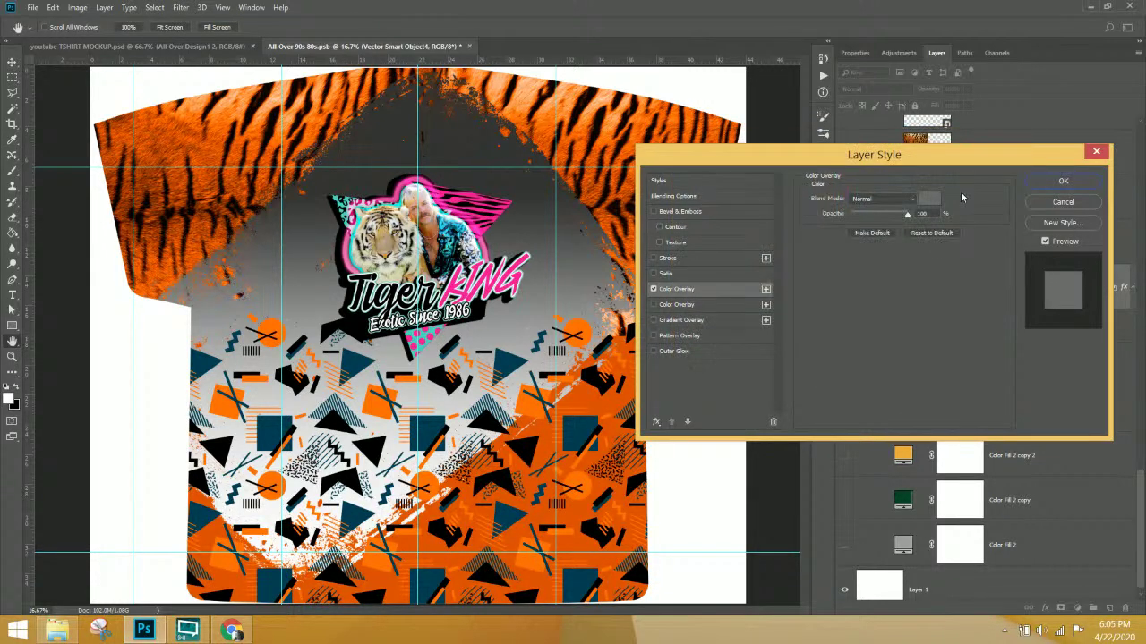
pyautogui.click(1059, 185)
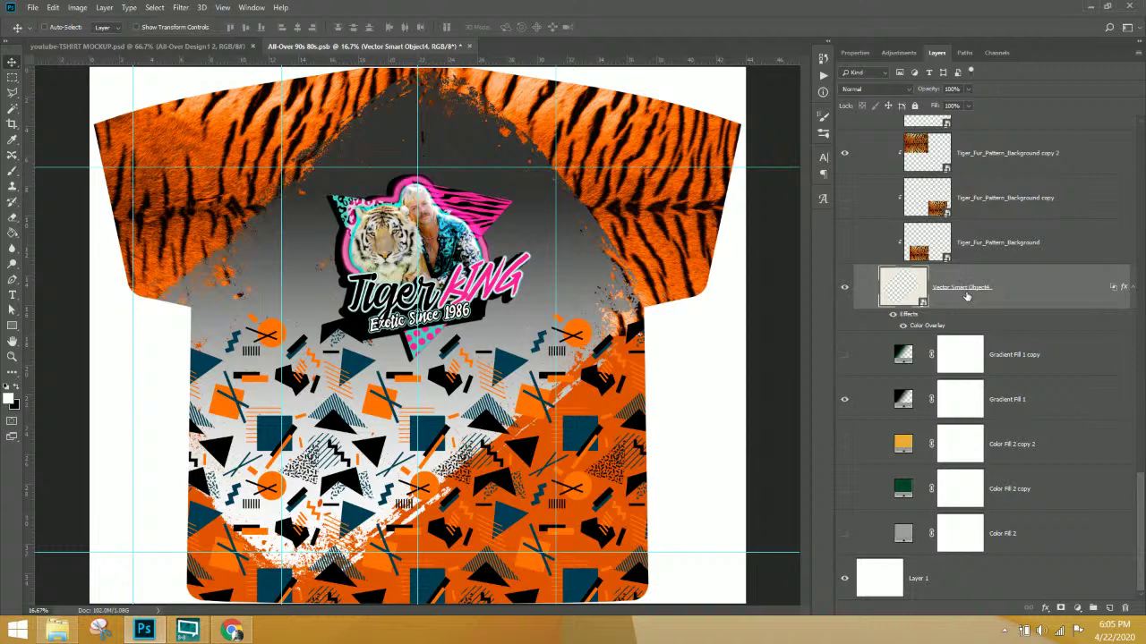
# - Compare the design with and without the Color Fill 4 layer and Vector Smart Object4's Color Overlay
pyautogui.scroll(3, 966, 305)
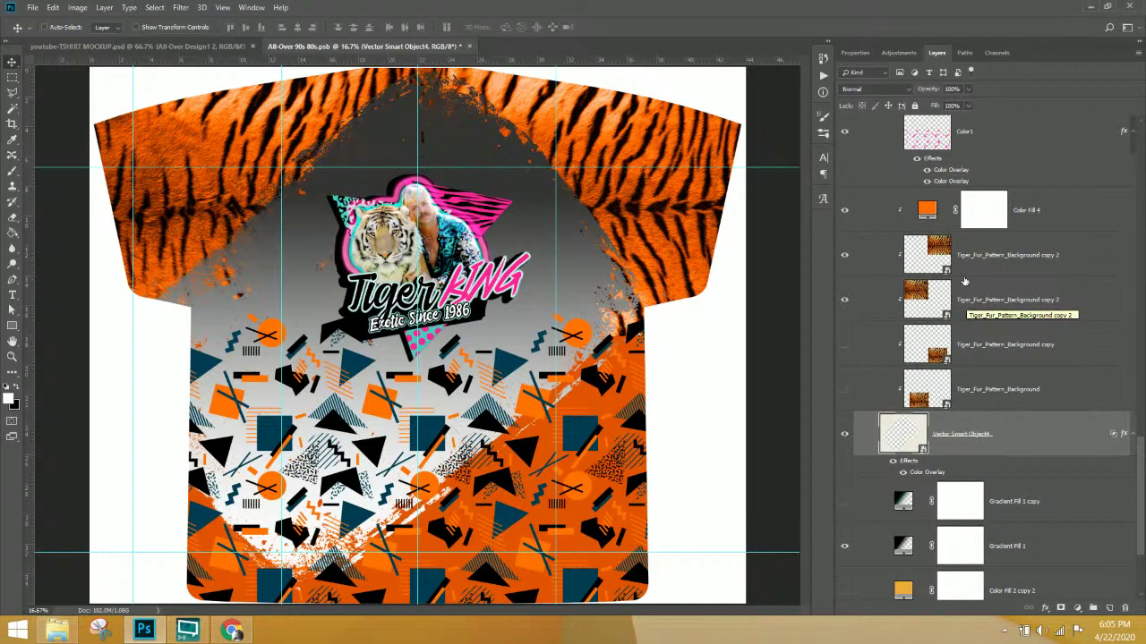
pyautogui.click(844, 211)
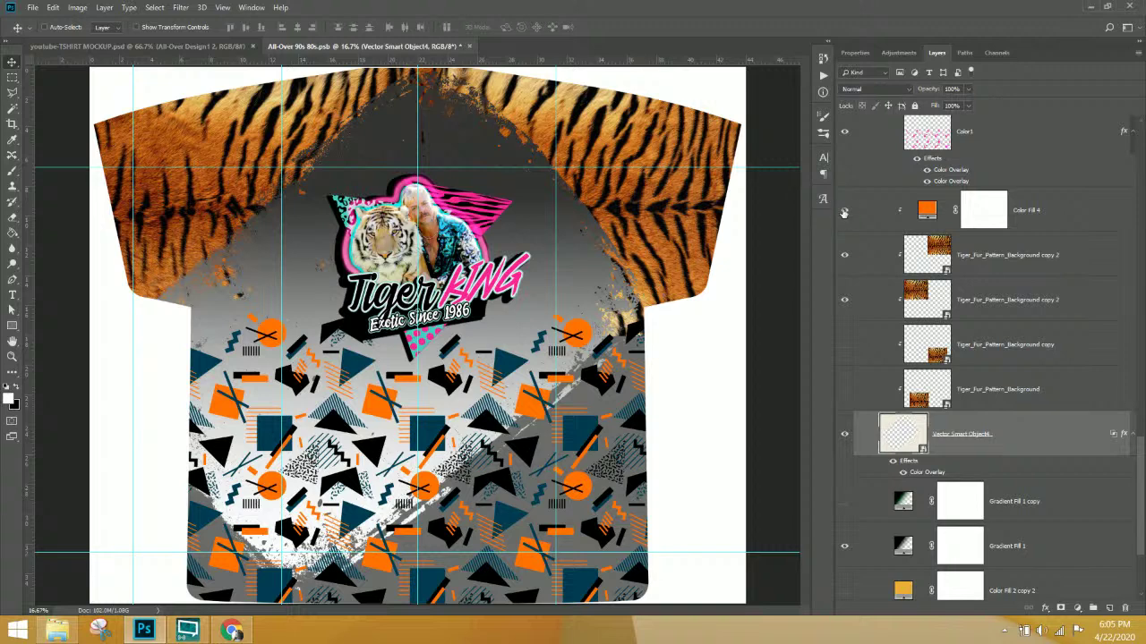
pyautogui.click(844, 211)
pyautogui.click(844, 212)
pyautogui.click(844, 211)
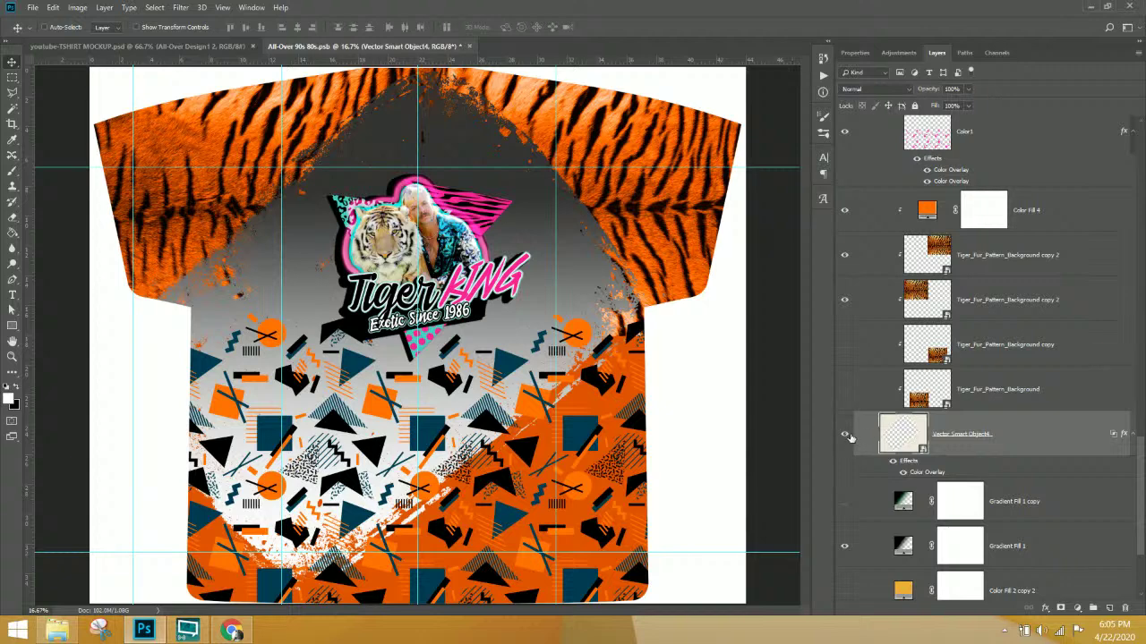
pyautogui.click(902, 477)
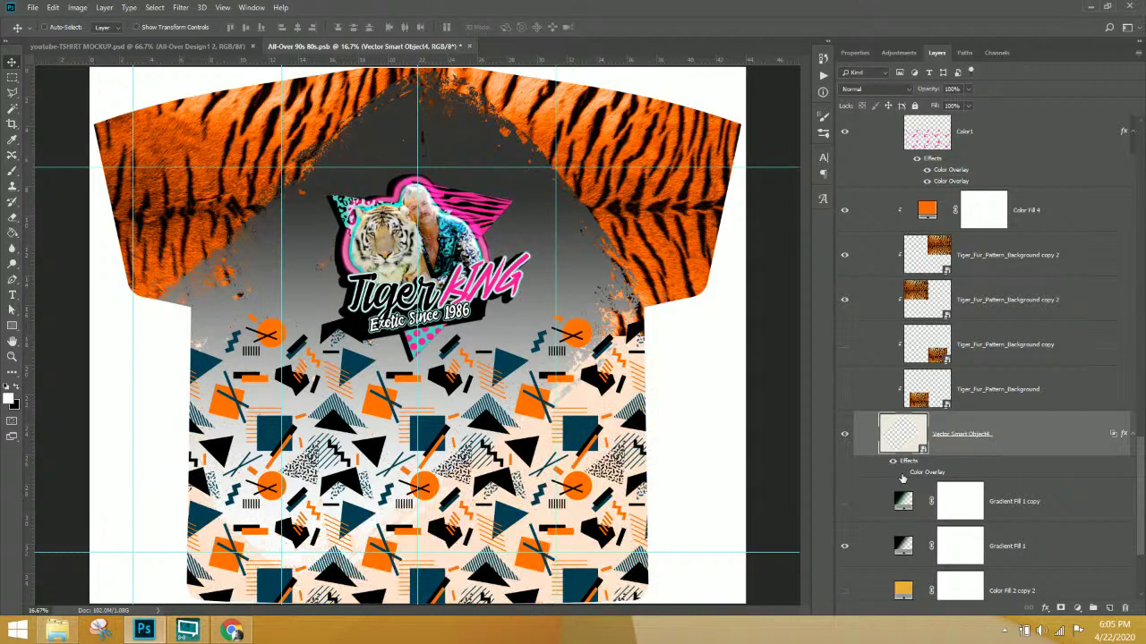
pyautogui.click(902, 477)
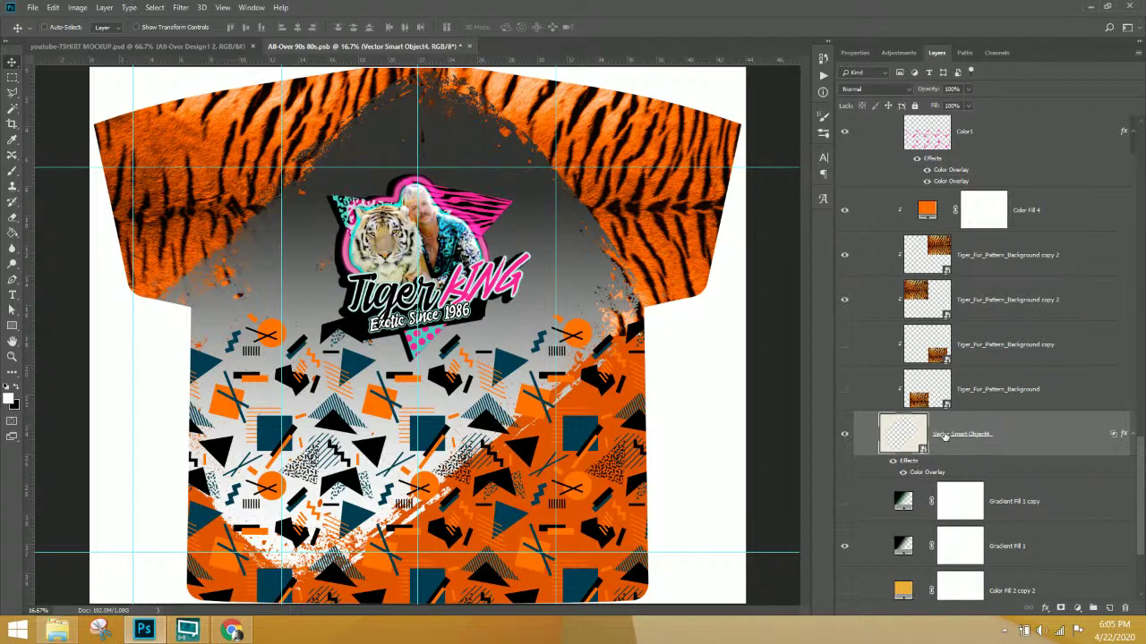
# - Try lighter and darker greys for Vector Smart Object4's Color Overlay, set it to #7b7878, and apply the layer style
pyautogui.doubleClick(922, 475)
pyautogui.click(929, 198)
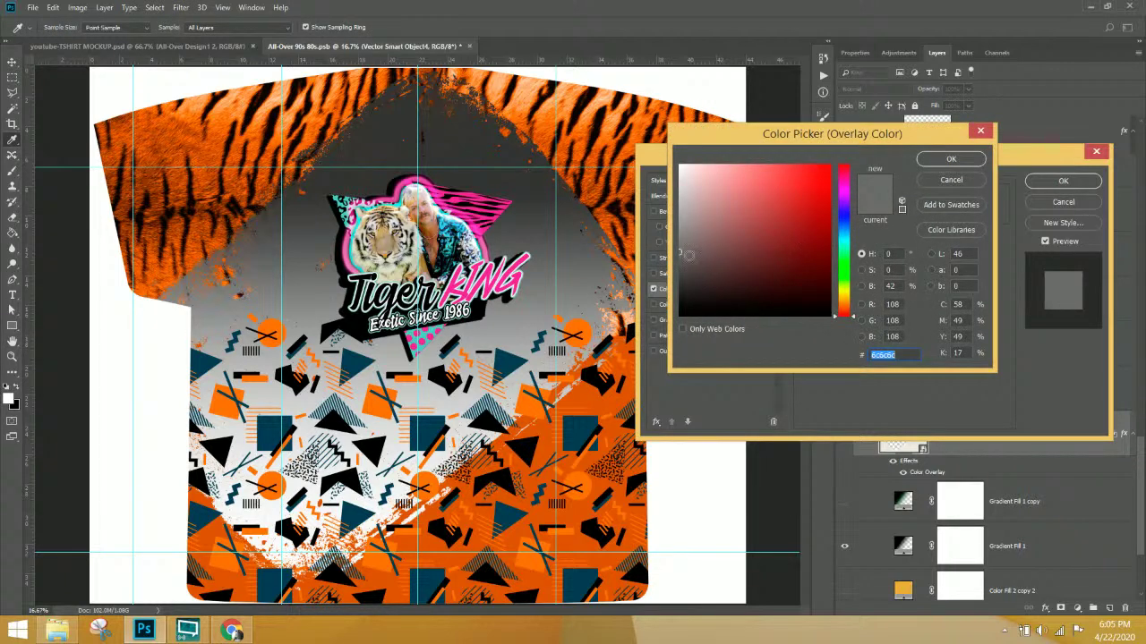
pyautogui.moveTo(682, 254); pyautogui.dragTo(677, 245)
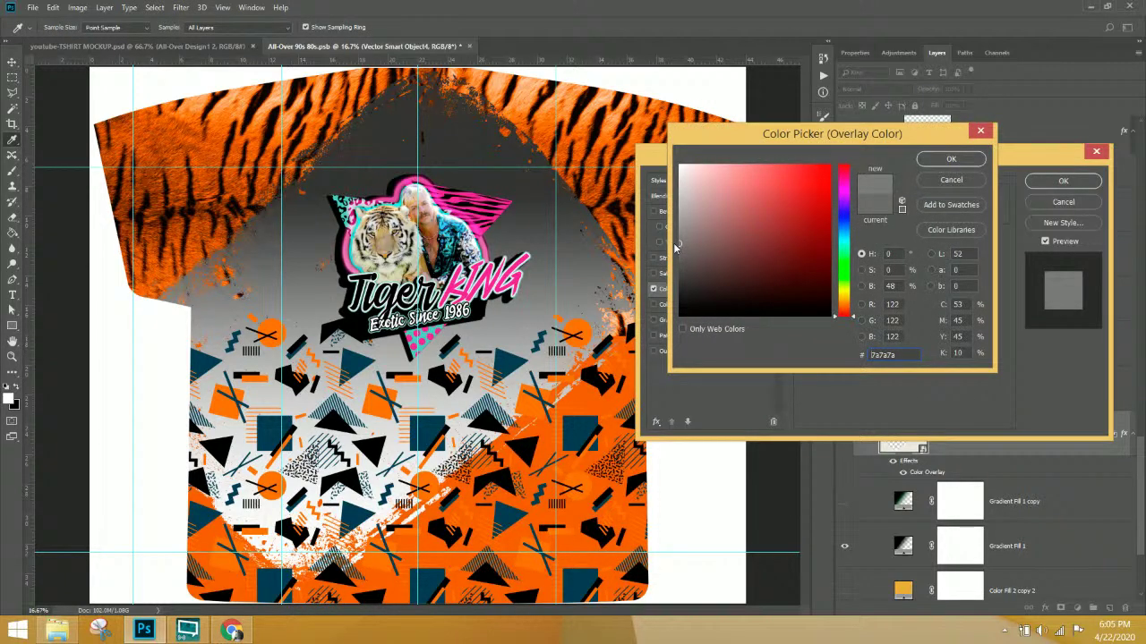
pyautogui.moveTo(681, 244)
pyautogui.mouseDown()
pyautogui.moveTo(677, 285)
pyautogui.moveTo(678, 261)
pyautogui.mouseUp()
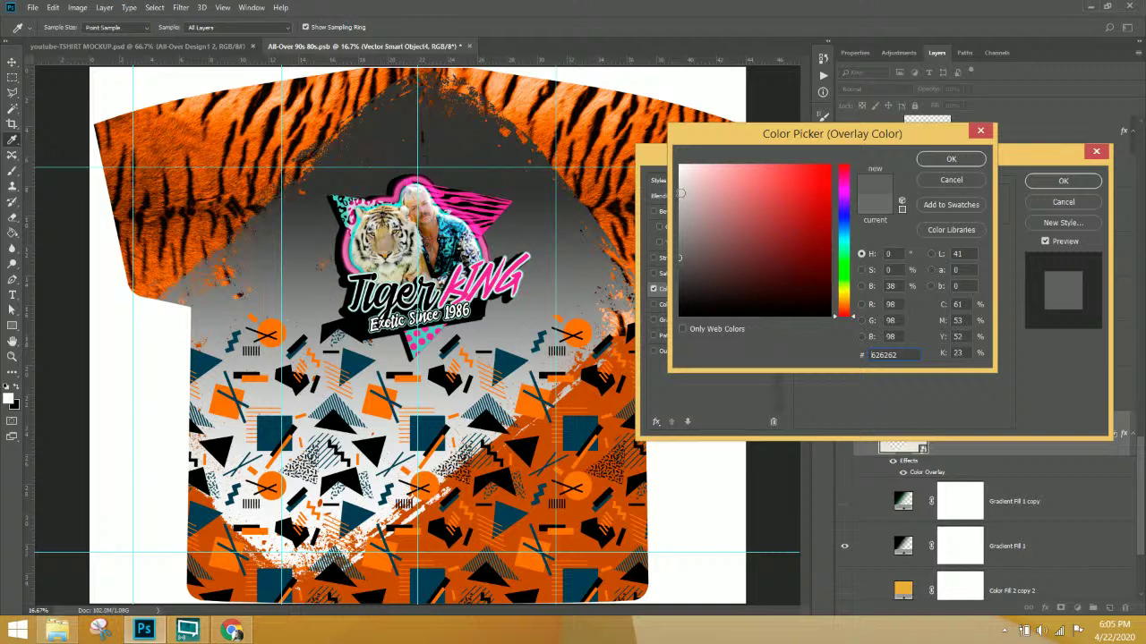
pyautogui.moveTo(681, 192); pyautogui.dragTo(684, 256)
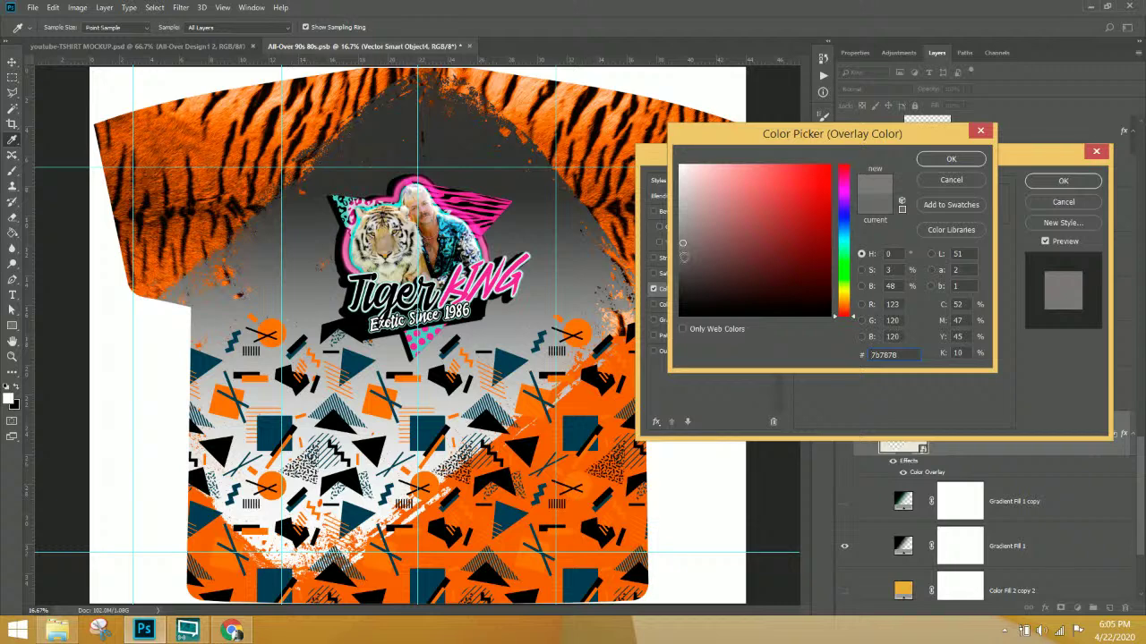
pyautogui.click(963, 161)
pyautogui.click(1044, 183)
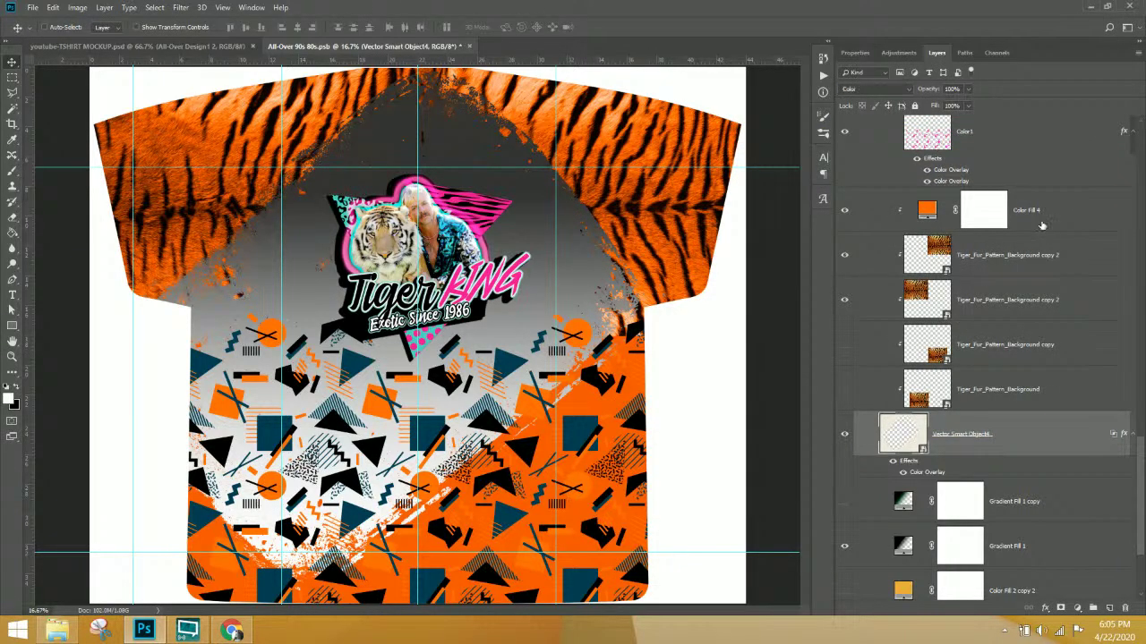
# - Draw a vertical black gradient on Color Fill 4's layer mask, from the shirt's bottom hem up toward the emblem
pyautogui.click(1041, 226)
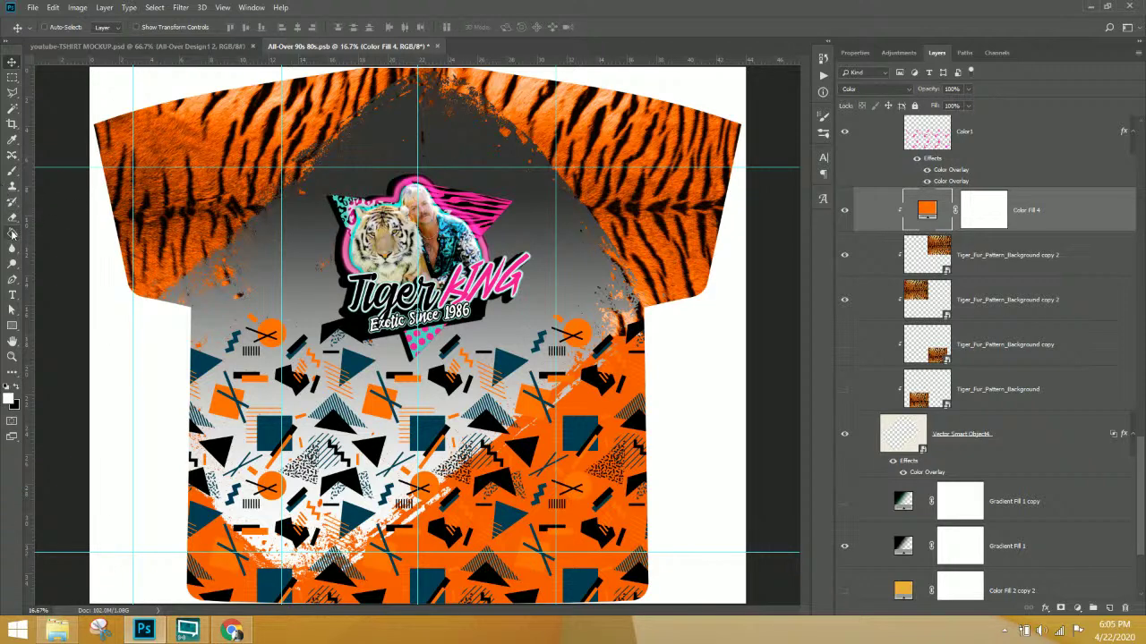
pyautogui.moveTo(11, 232); pyautogui.dragTo(64, 238)
pyautogui.hotkey('shift', 'g')
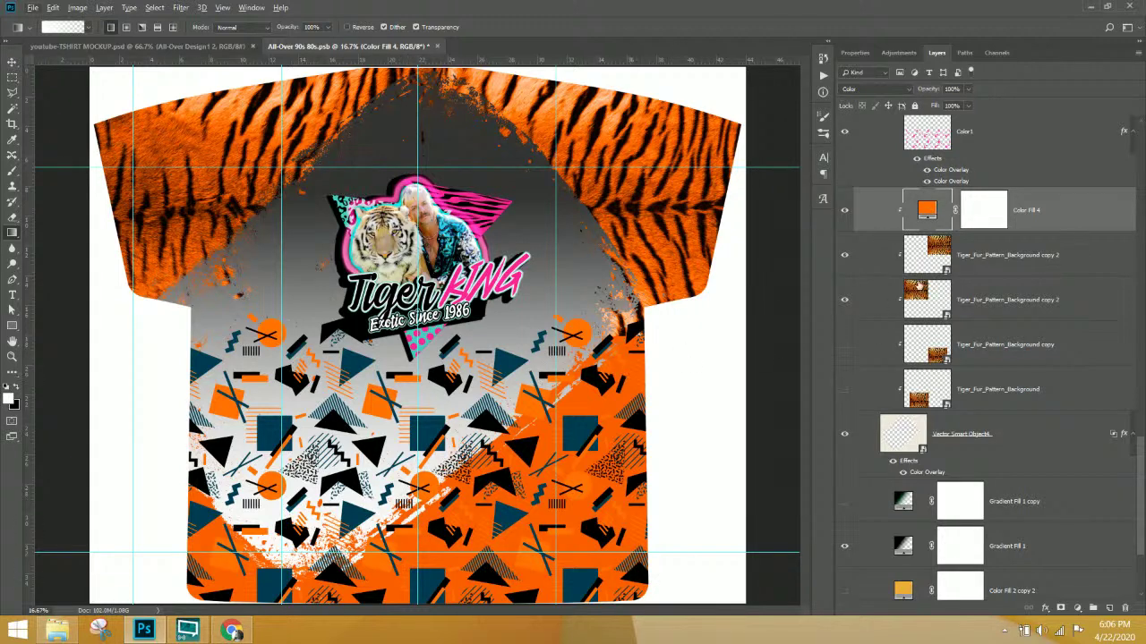
pyautogui.click(979, 222)
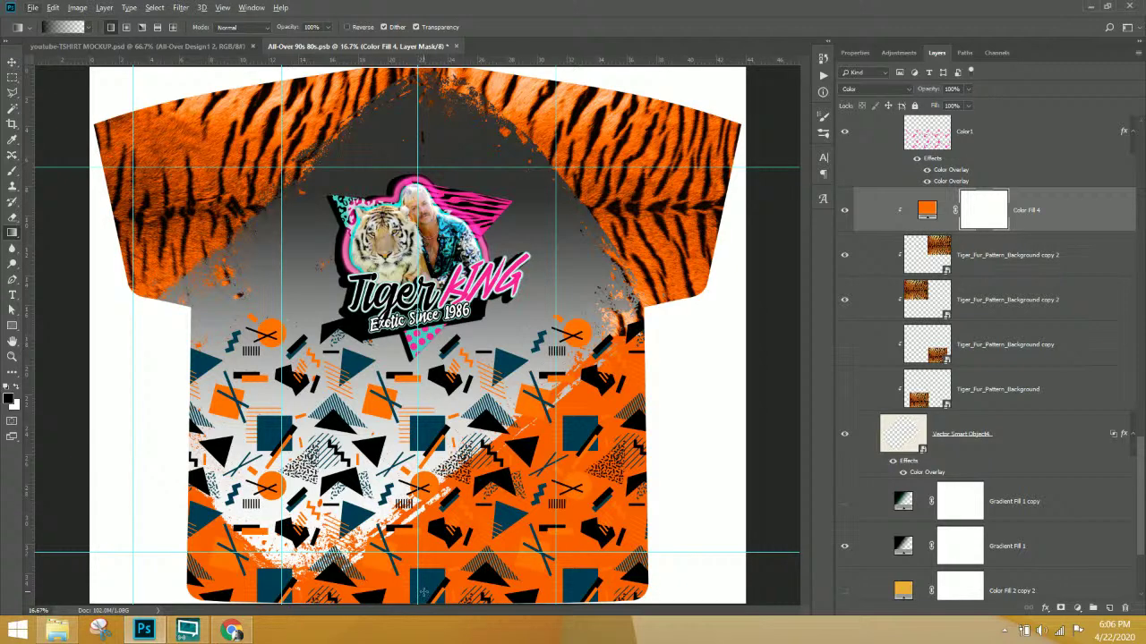
pyautogui.moveTo(424, 592); pyautogui.dragTo(423, 330)
pyautogui.moveTo(424, 268); pyautogui.dragTo(424, 267)
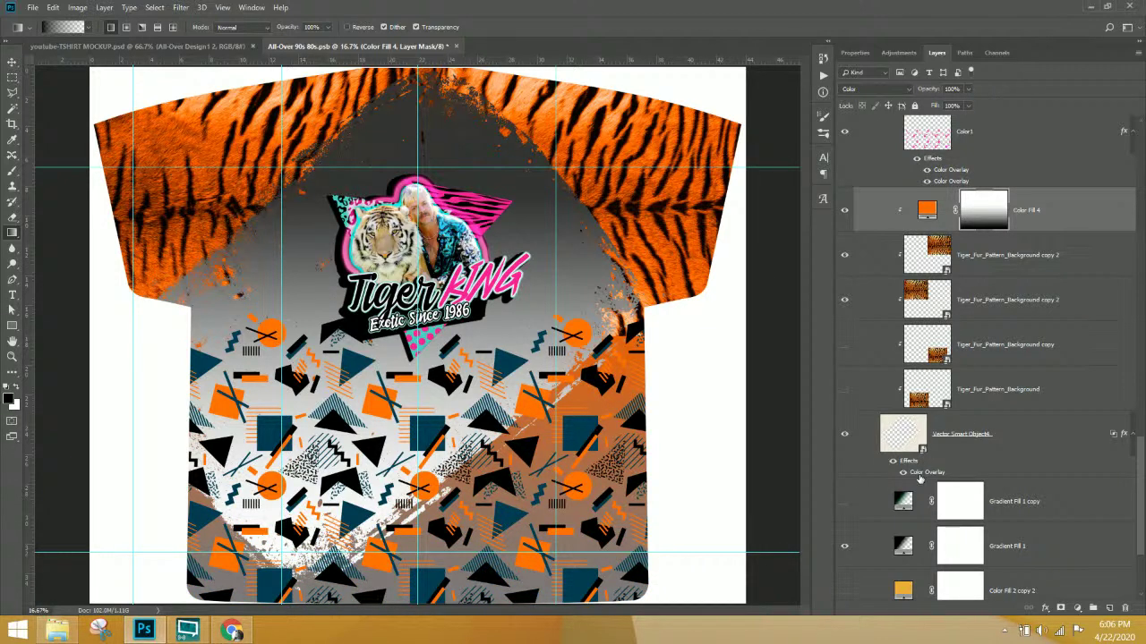
# - Try black for Vector Smart Object4's Color Overlay, then sample the pattern's deep teal #184053 and apply the layer style
pyautogui.click(920, 477)
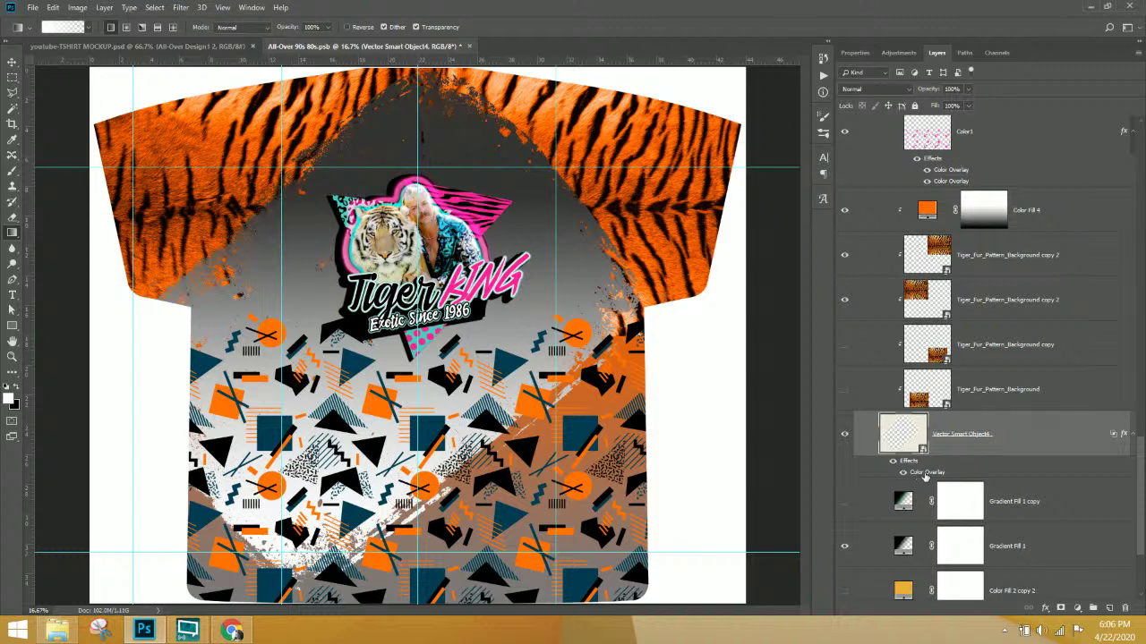
pyautogui.doubleClick(926, 474)
pyautogui.click(929, 199)
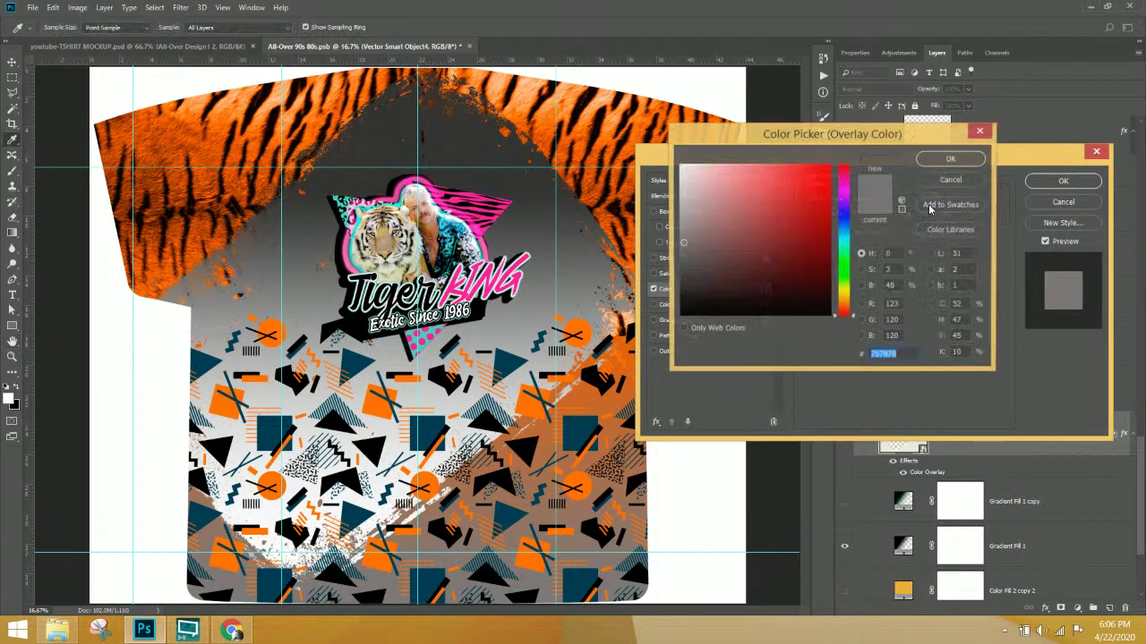
pyautogui.moveTo(726, 255); pyautogui.dragTo(680, 315)
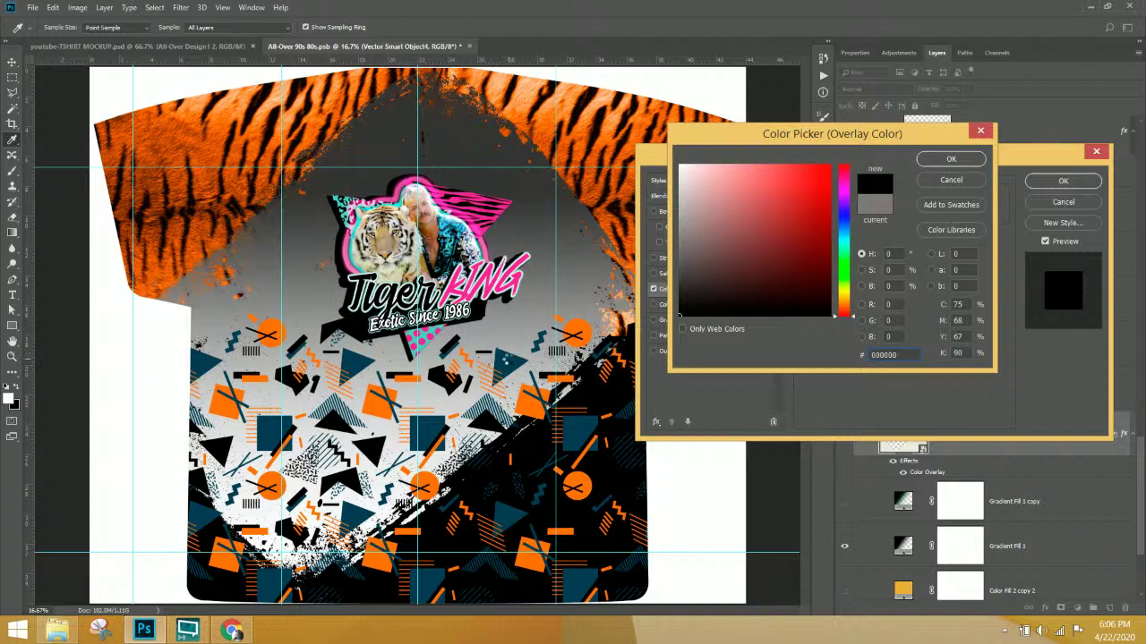
pyautogui.click(508, 359)
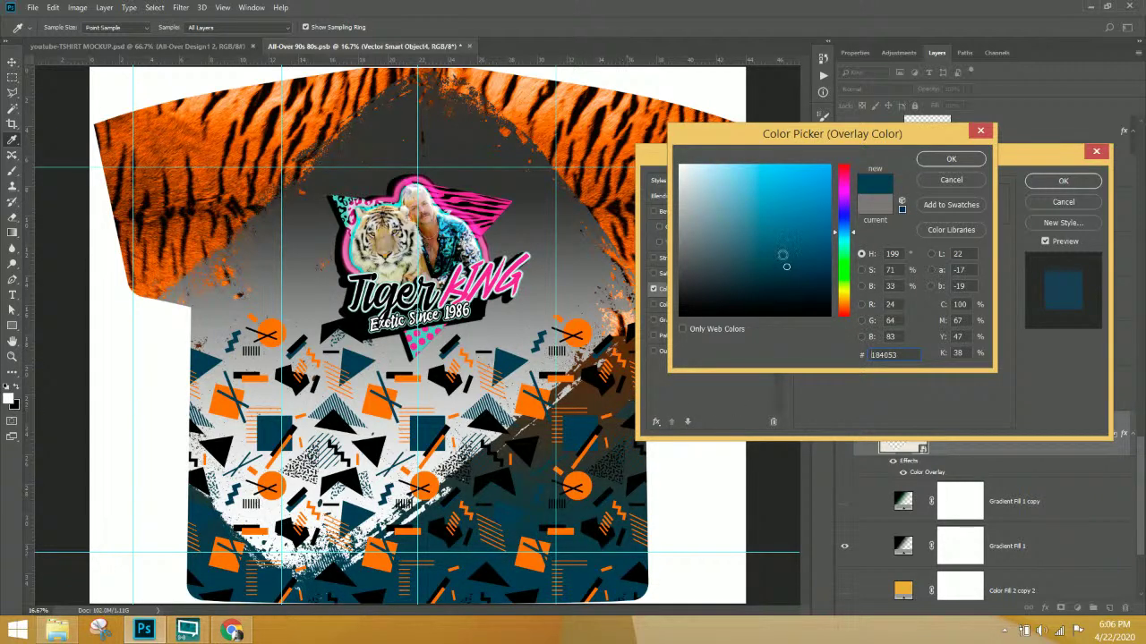
pyautogui.click(950, 159)
pyautogui.click(1060, 183)
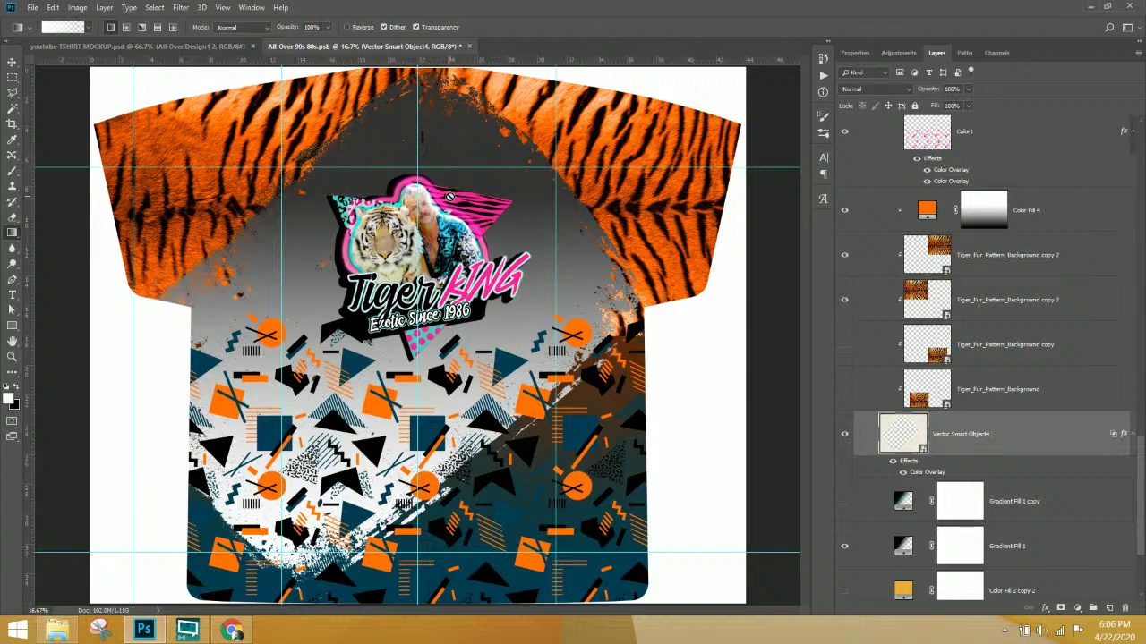
# - Find the emblem's triangle layers, identify Layer 5 by toggling its visibility, and rename it Color1
pyautogui.scroll(1, 450, 196)
pyautogui.scroll(1, 494, 231)
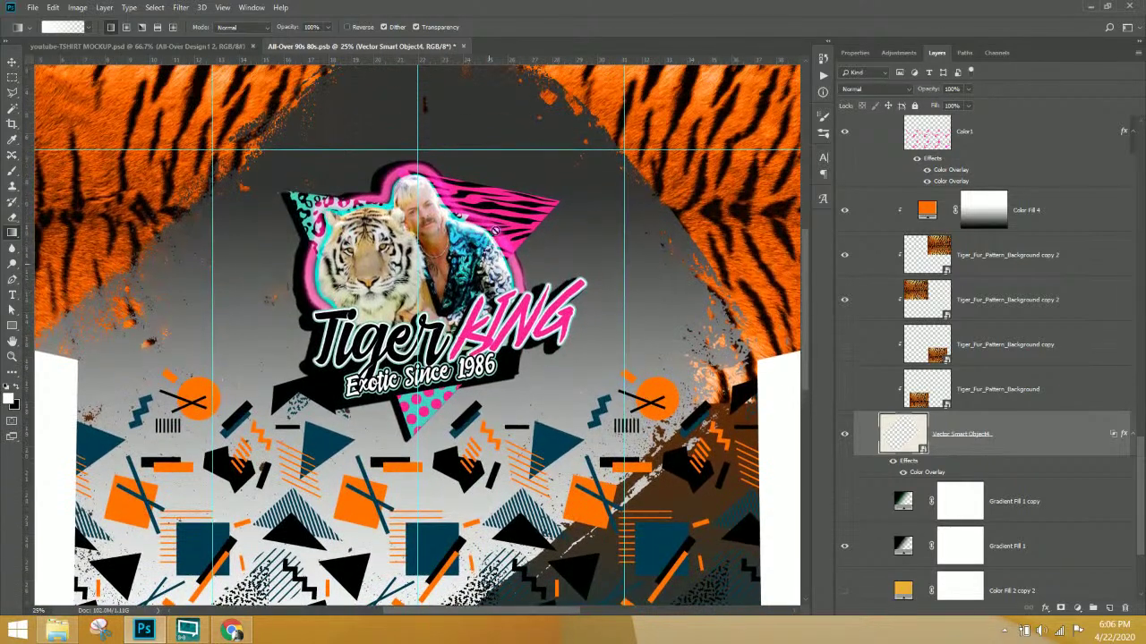
pyautogui.press('v')
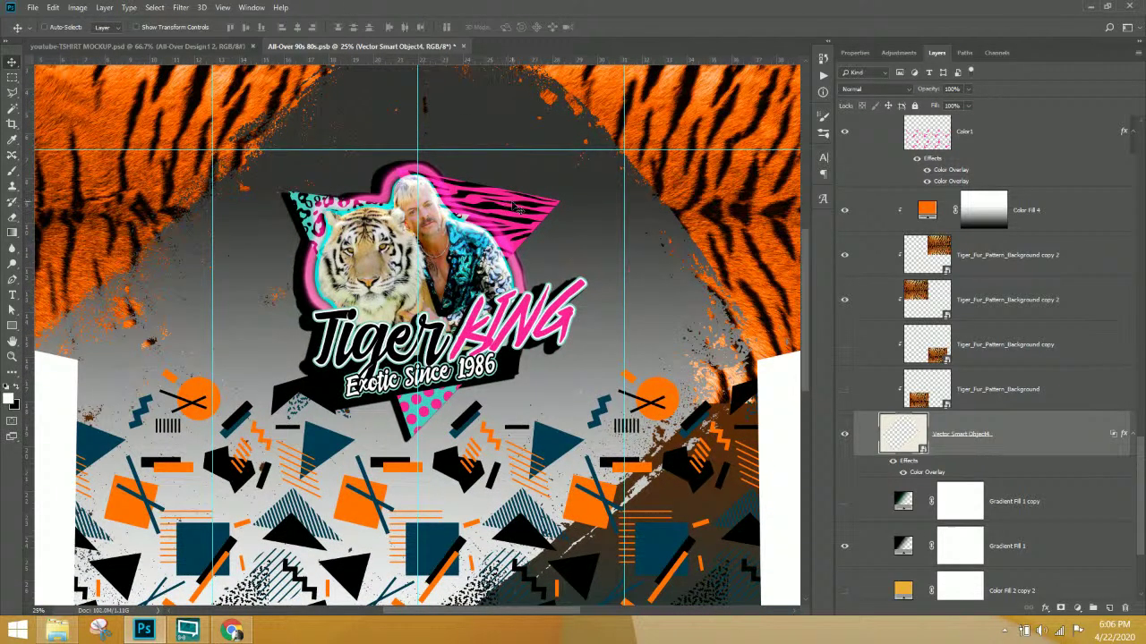
pyautogui.rightClick(513, 205)
pyautogui.click(545, 221)
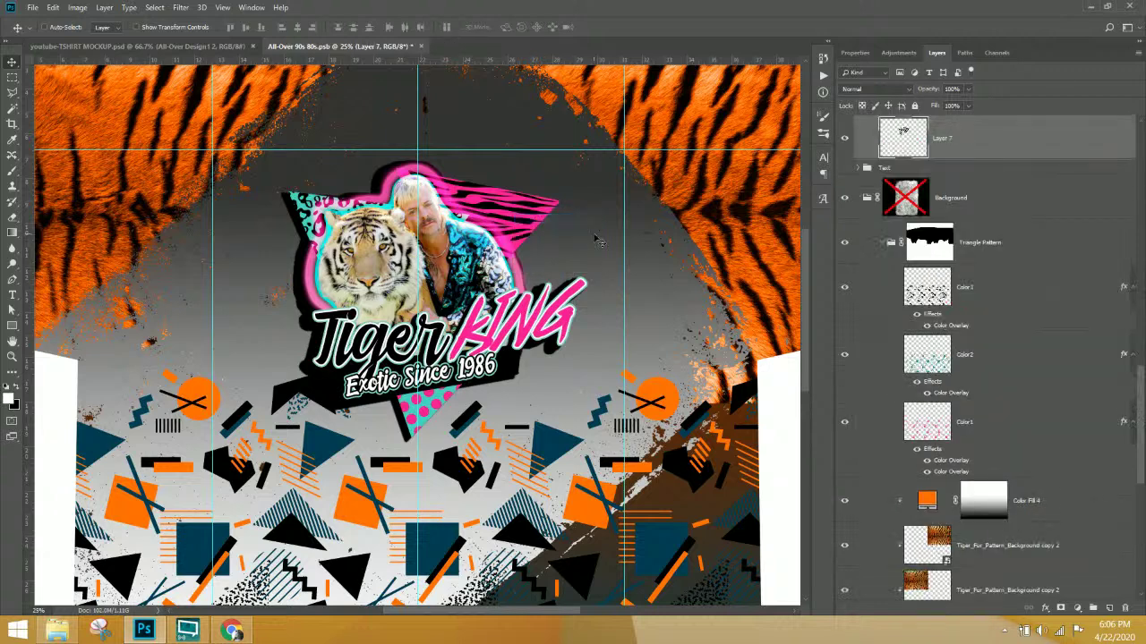
pyautogui.scroll(2, 937, 188)
pyautogui.scroll(3, 942, 214)
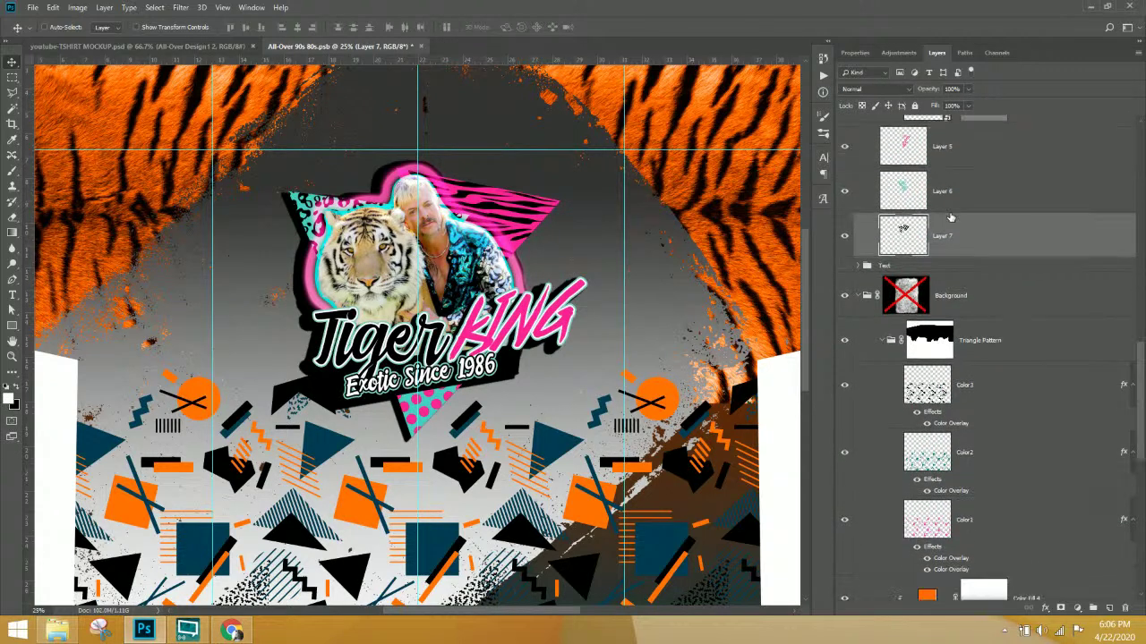
pyautogui.click(954, 253)
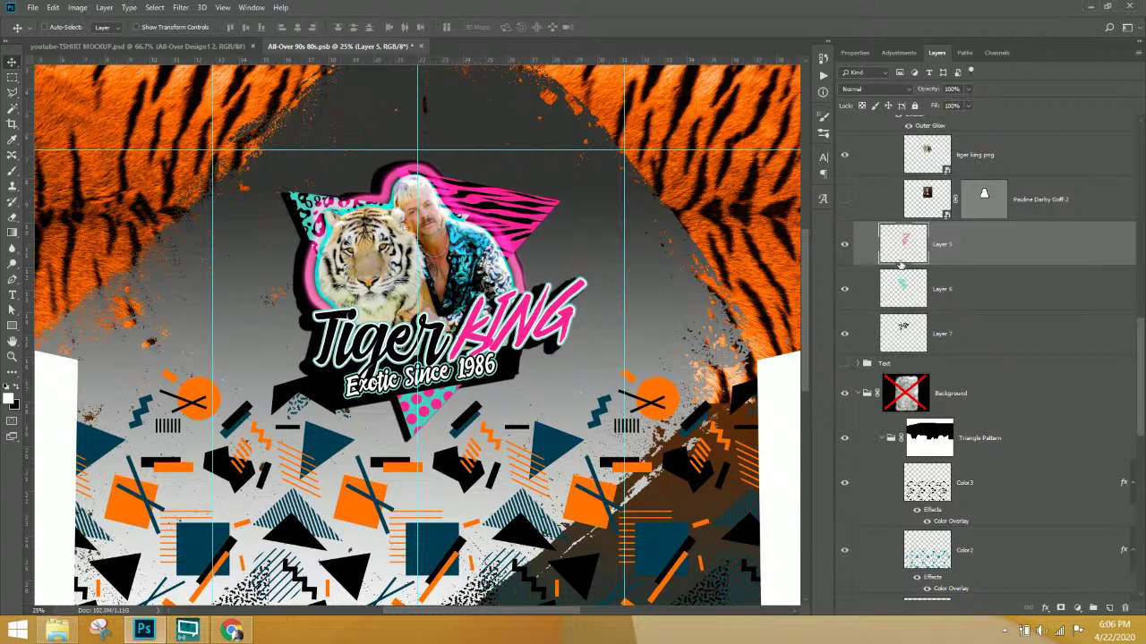
pyautogui.click(844, 244)
pyautogui.click(844, 245)
pyautogui.doubleClick(947, 244)
pyautogui.write('Color1')
pyautogui.press('Tab')
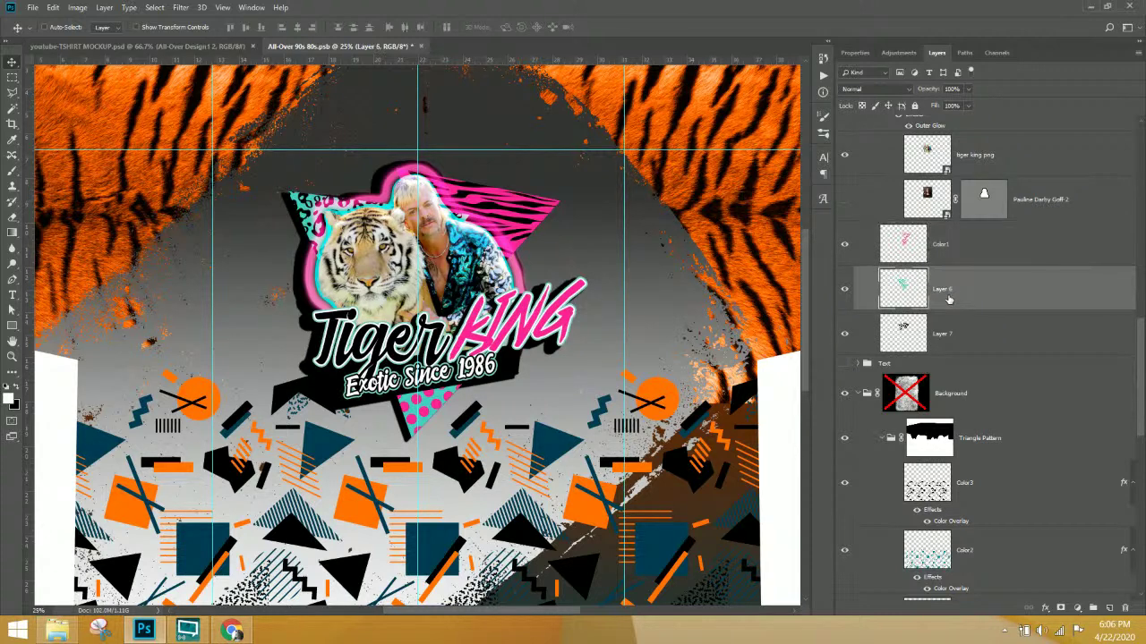
# - Rename the emblem's Layer 6 as Color2 and Layer 7 as Color3
pyautogui.write('Color2')
pyautogui.press('Return')
pyautogui.click(947, 334)
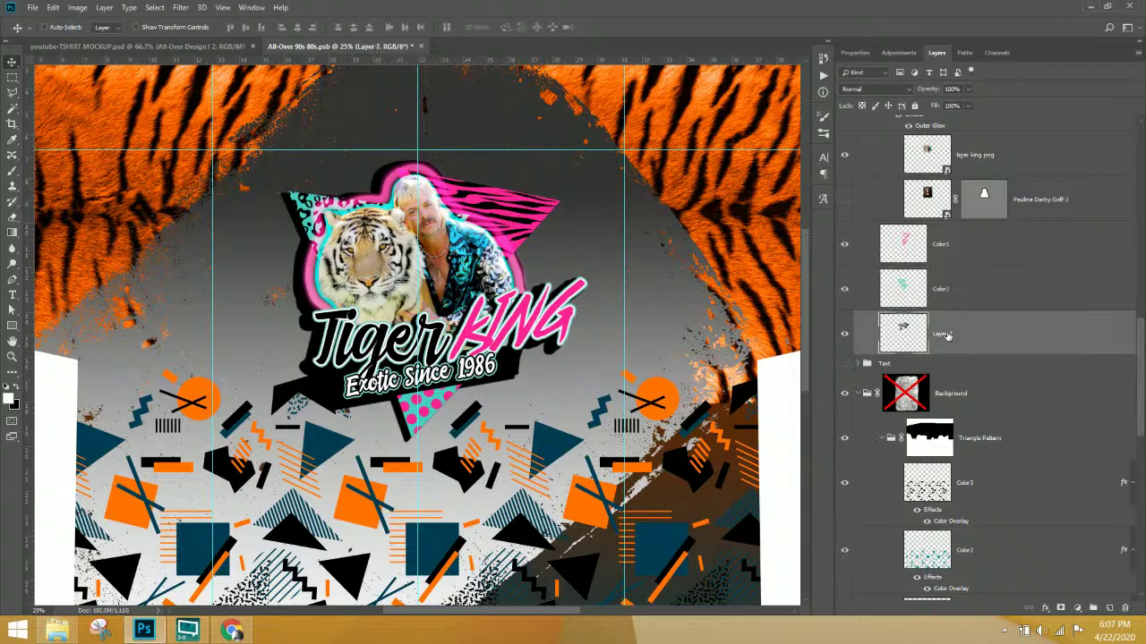
pyautogui.click(845, 334)
pyautogui.click(845, 334)
pyautogui.doubleClick(947, 334)
pyautogui.write('d')
pyautogui.press('Return')
# - Add a Color Overlay to the emblem's Color1 layer using the orange #ff7005 sampled from the pattern
pyautogui.click(958, 244)
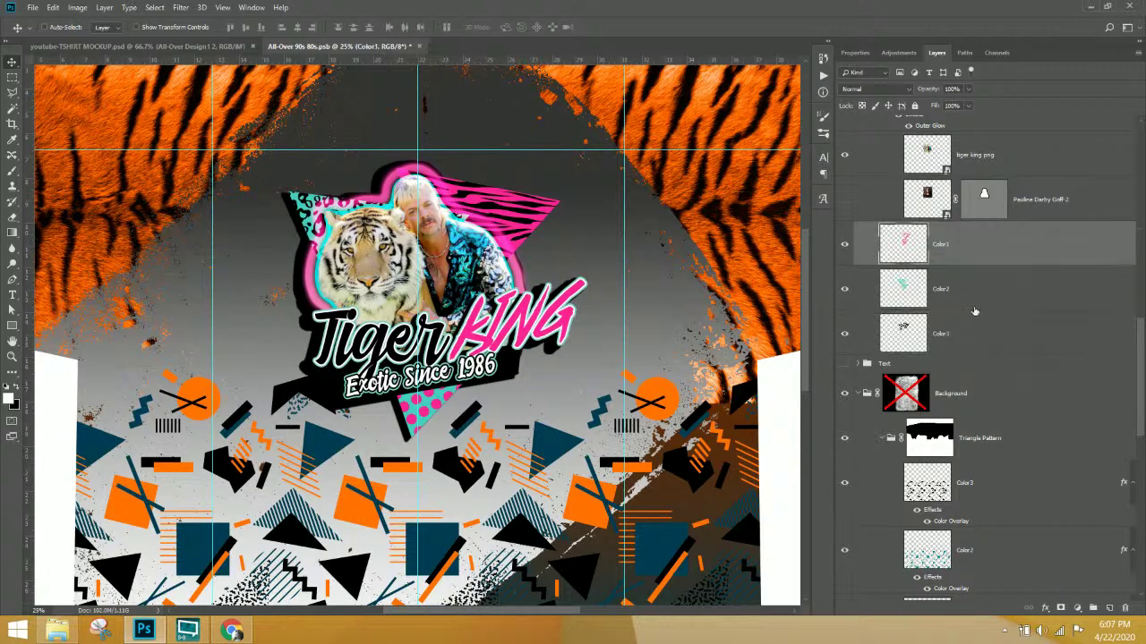
pyautogui.click(1045, 607)
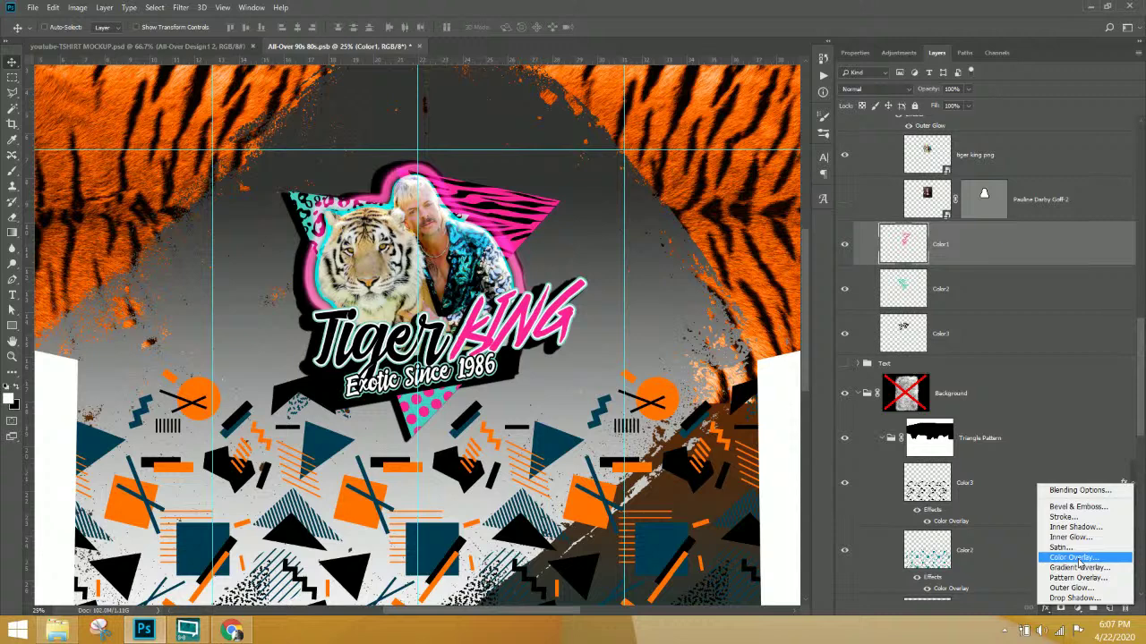
pyautogui.click(1076, 557)
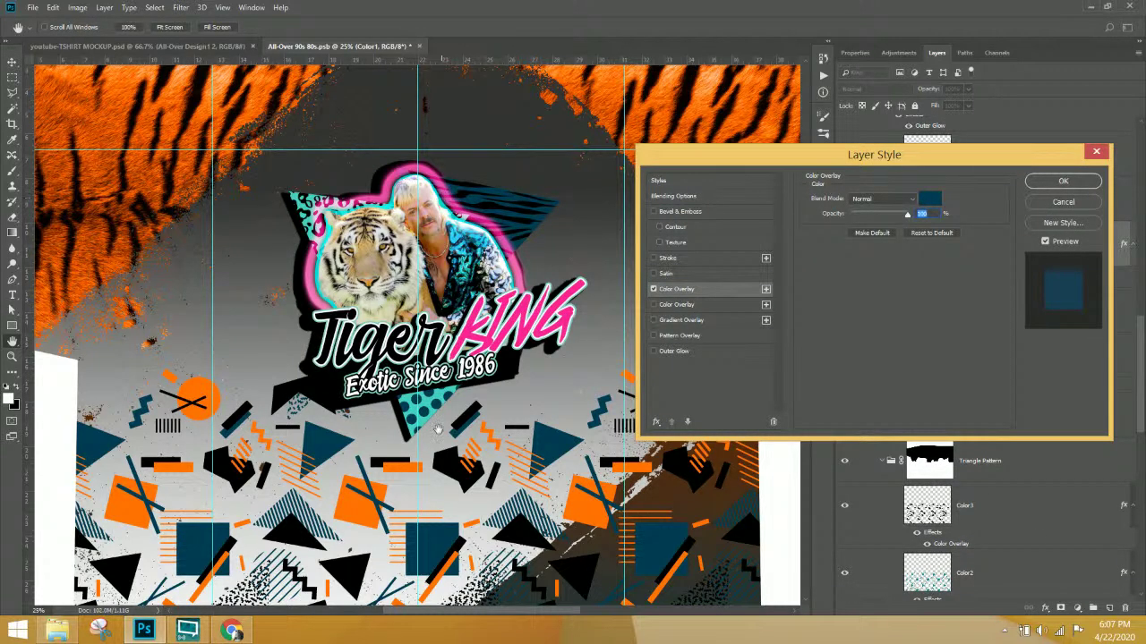
pyautogui.click(931, 200)
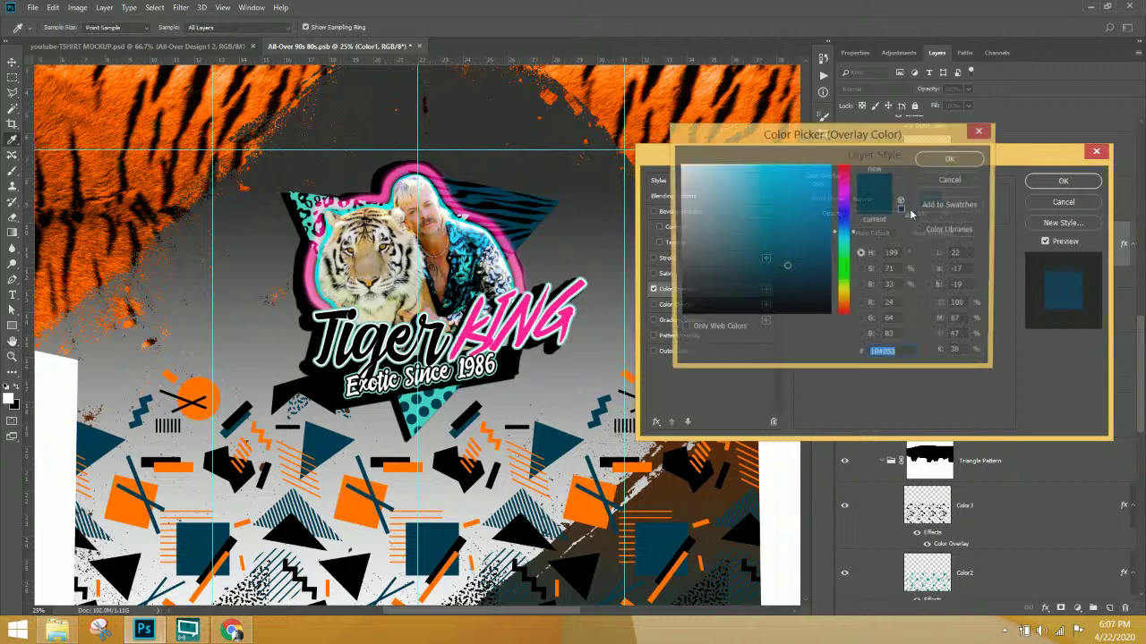
pyautogui.click(359, 513)
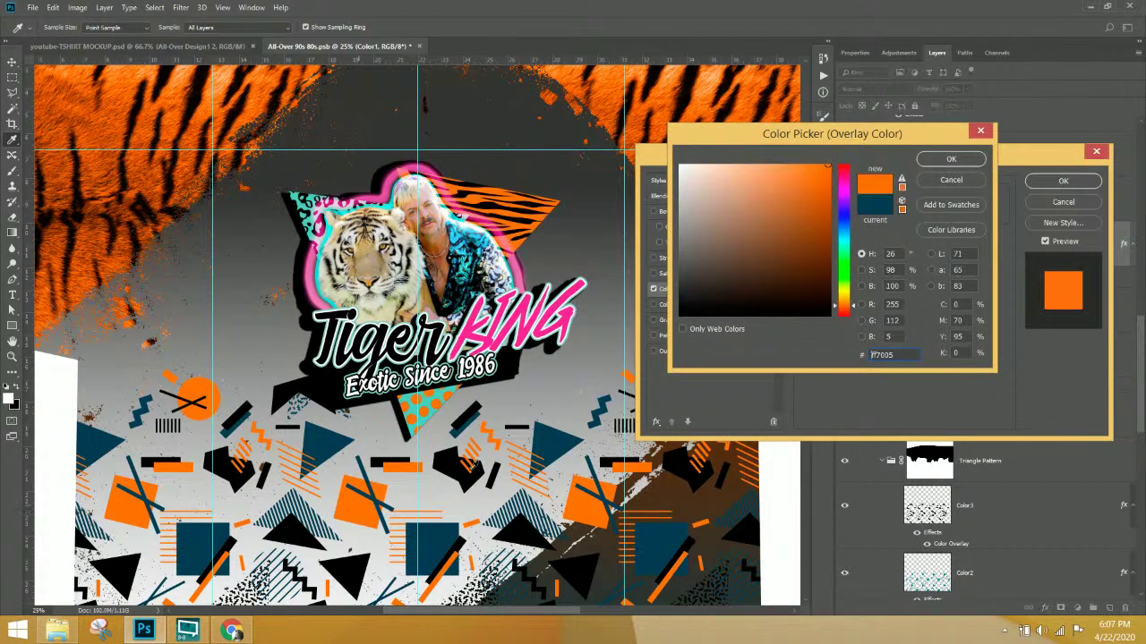
pyautogui.click(951, 160)
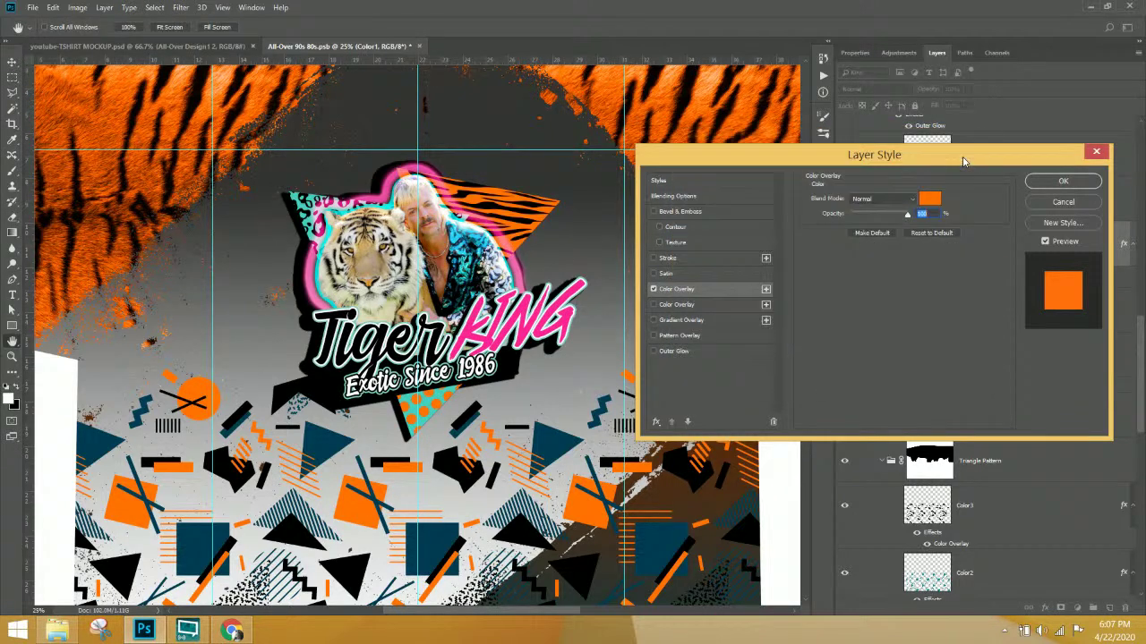
pyautogui.click(1056, 183)
# - Add a Color Overlay to the emblem's Color2 layer using the deep teal #184053 sampled from the pattern
pyautogui.click(949, 320)
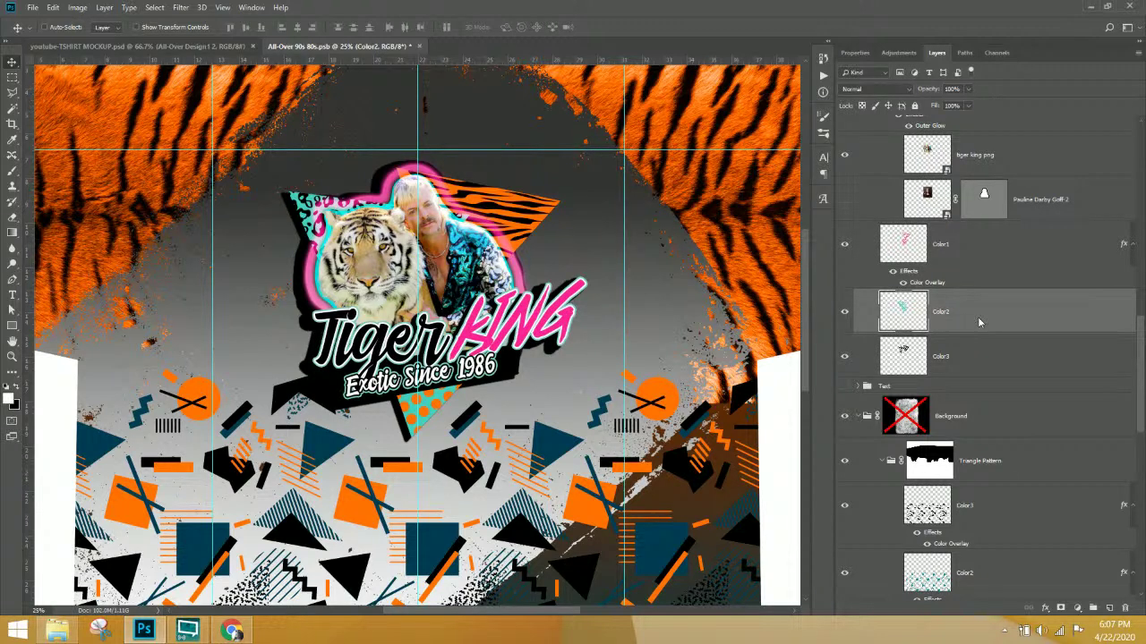
pyautogui.rightClick(979, 323)
pyautogui.click(955, 326)
pyautogui.click(1045, 609)
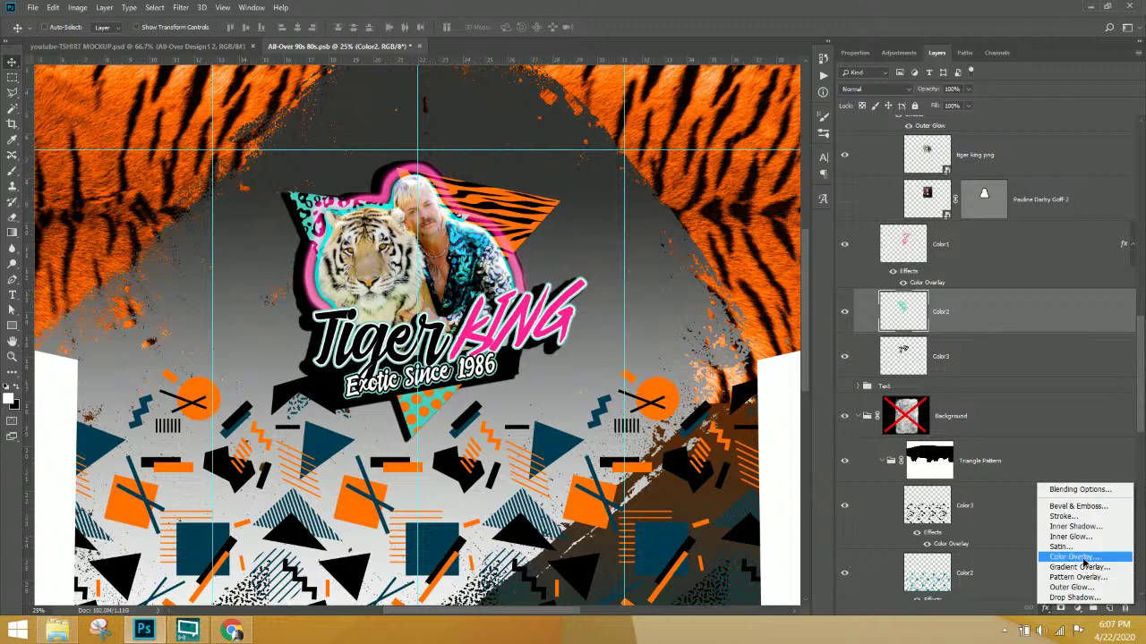
pyautogui.click(767, 291)
pyautogui.click(938, 202)
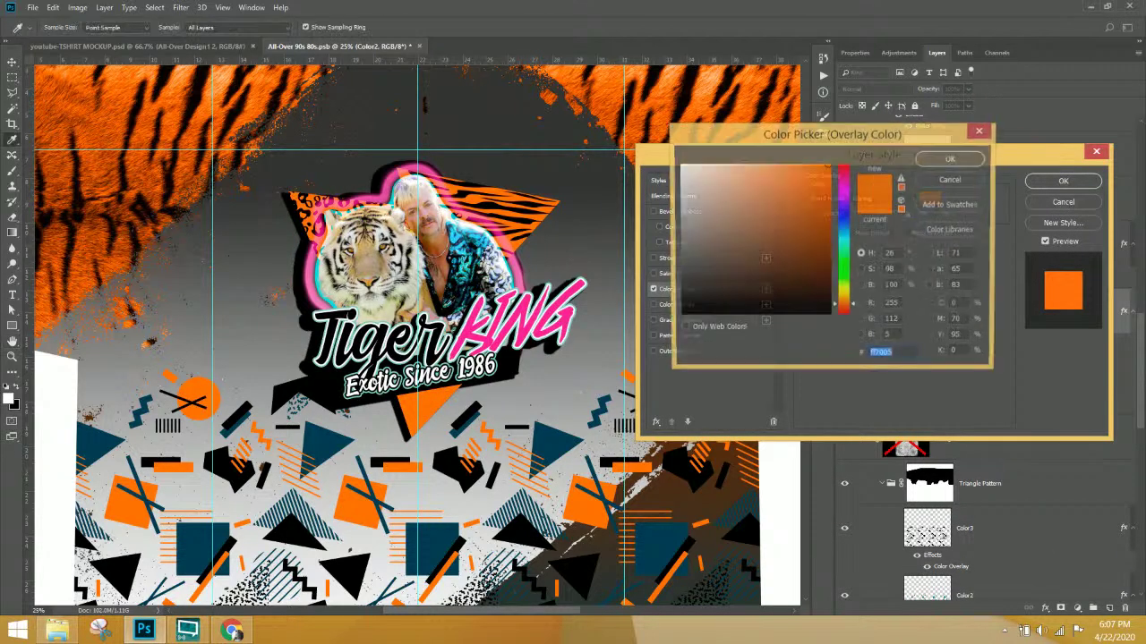
pyautogui.click(549, 441)
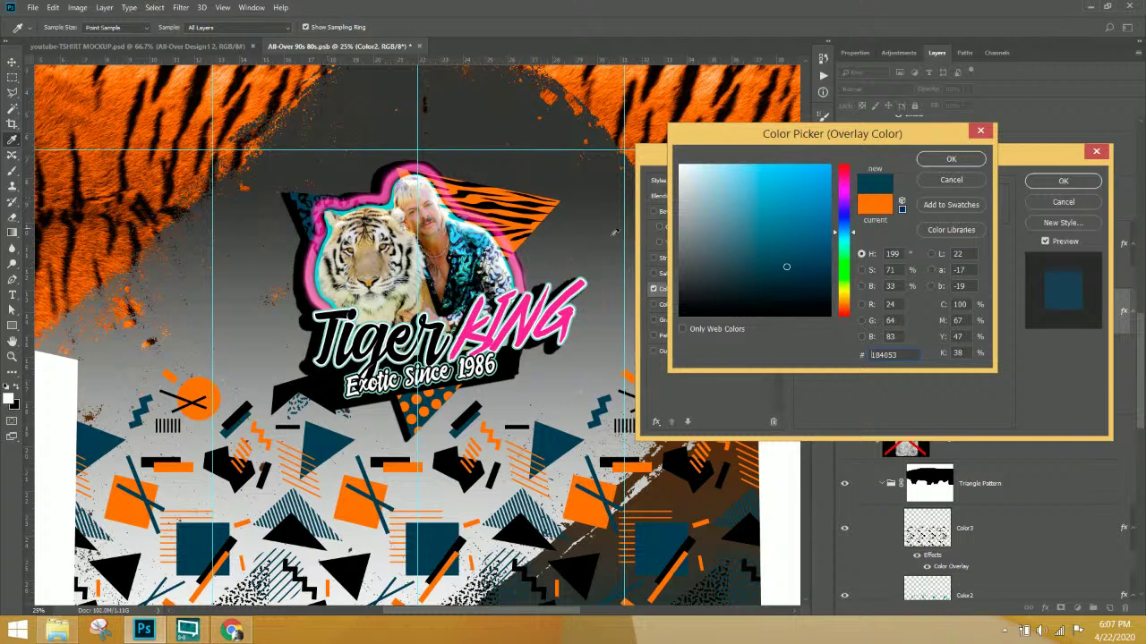
pyautogui.click(924, 161)
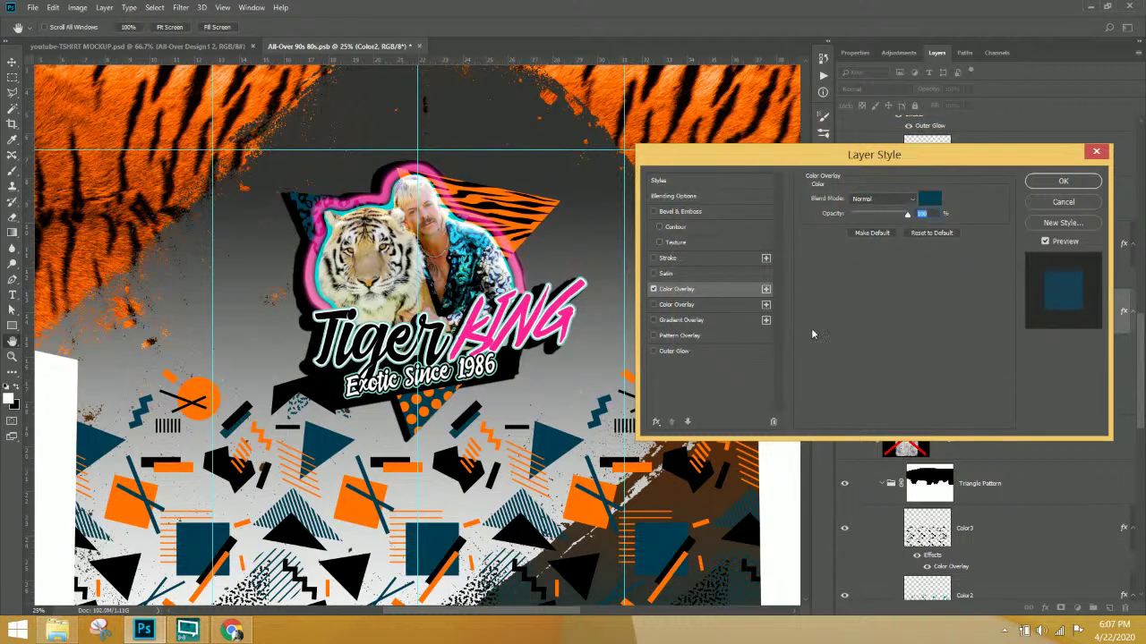
pyautogui.click(1056, 182)
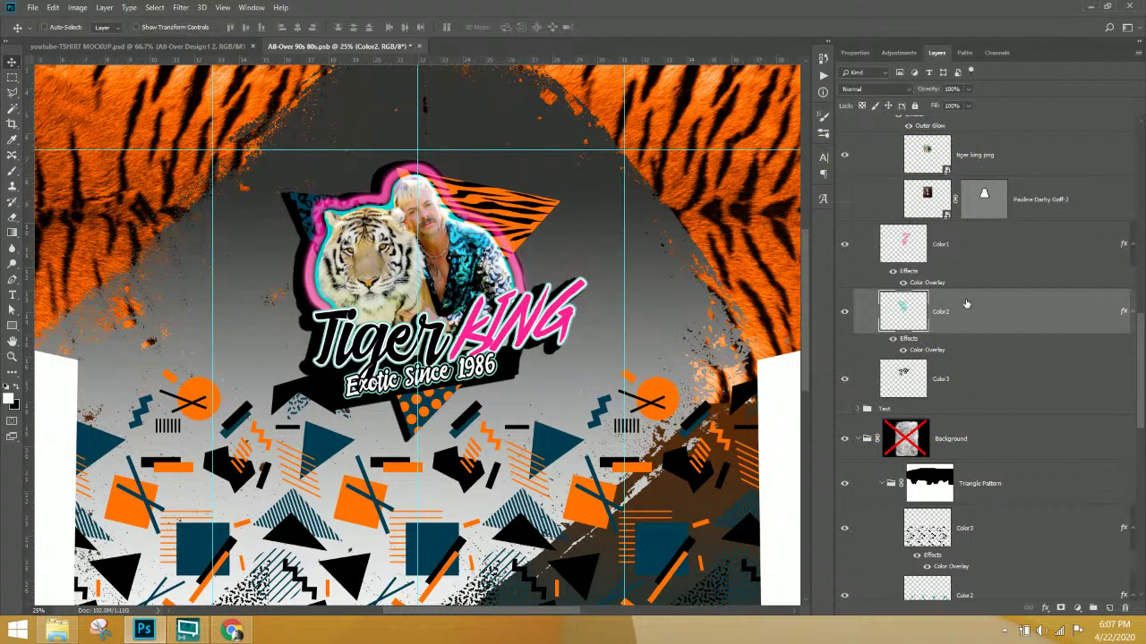
# - Review the whole shirt design with the recoloured emblem and look through the text and photo layers
pyautogui.click(960, 392)
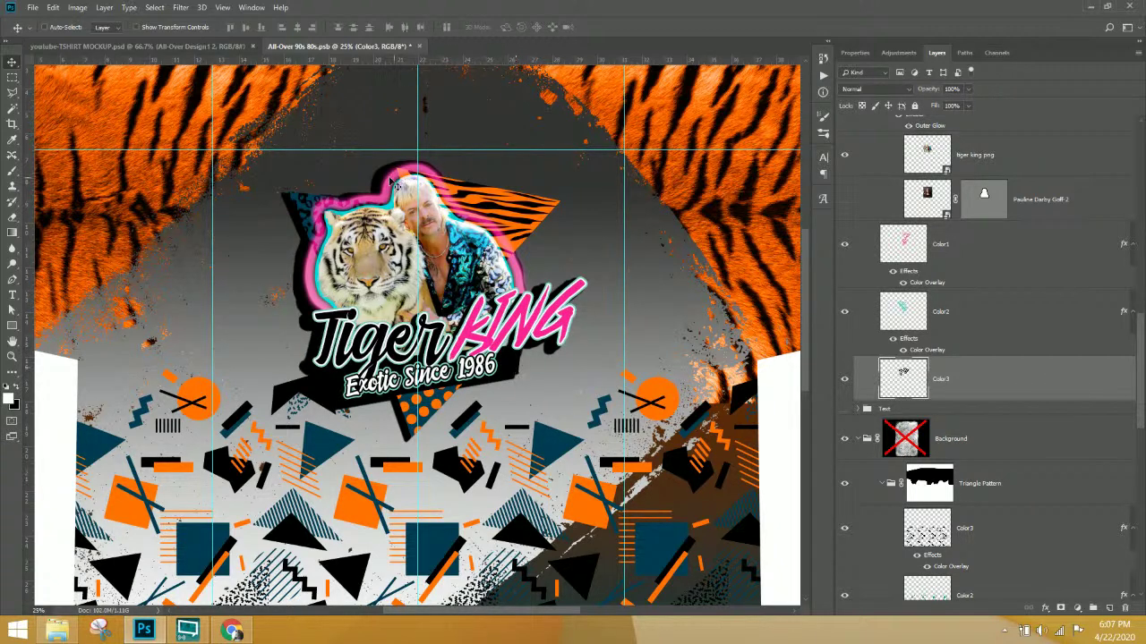
pyautogui.hotkey('ctrl', '-')
pyautogui.hotkey('ctrl', '-')
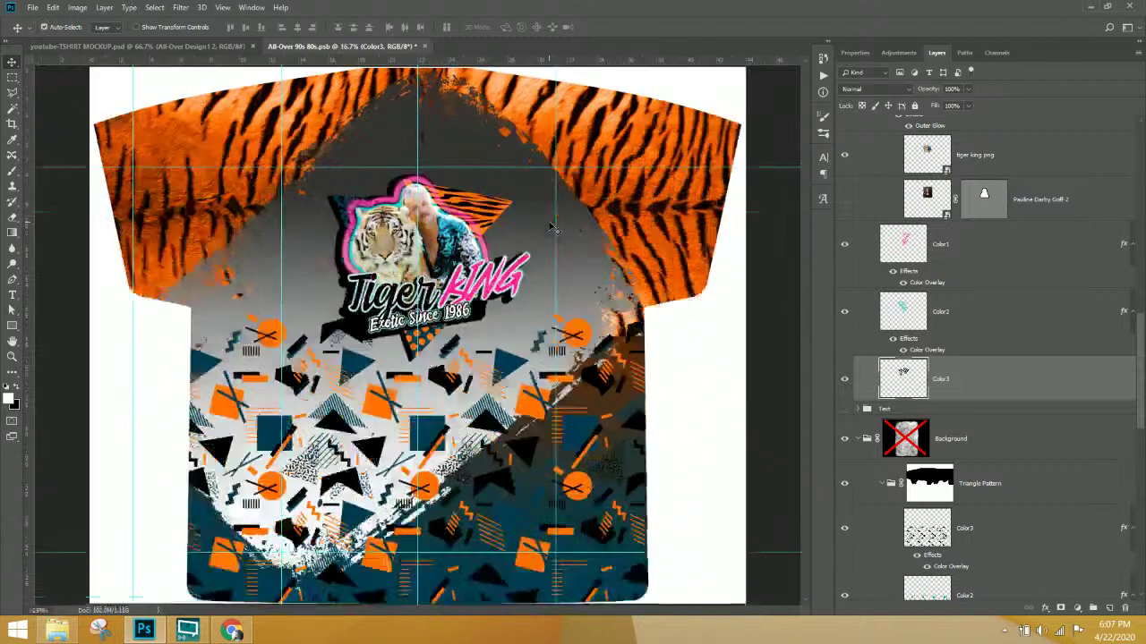
pyautogui.hotkey('ctrl', '+')
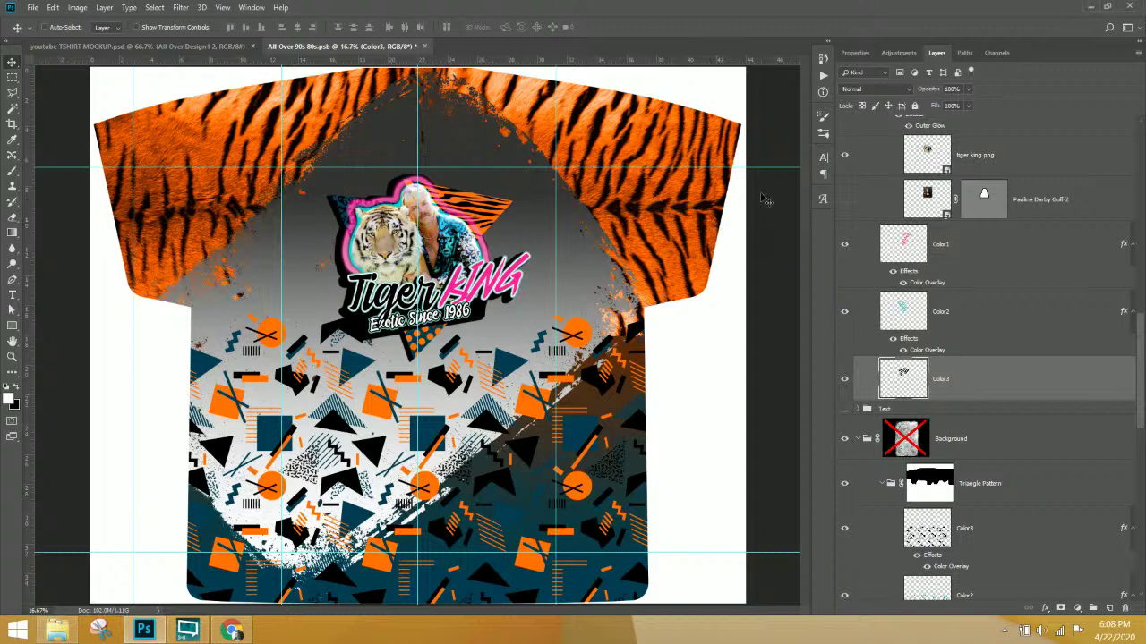
pyautogui.scroll(3, 956, 352)
pyautogui.scroll(10, 956, 352)
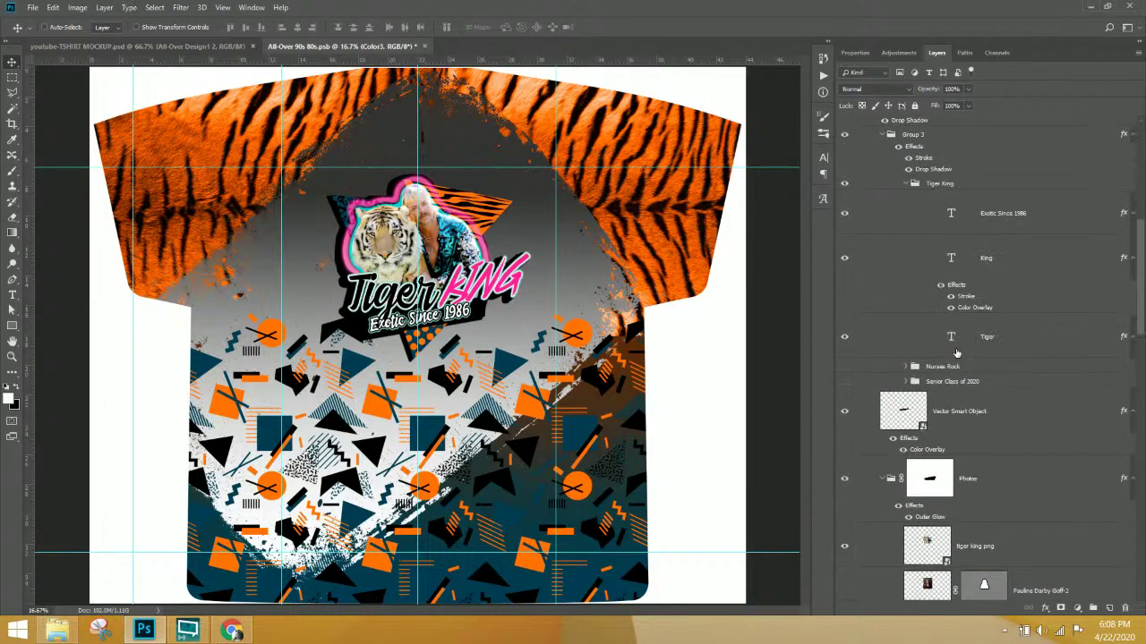
pyautogui.scroll(-5, 956, 355)
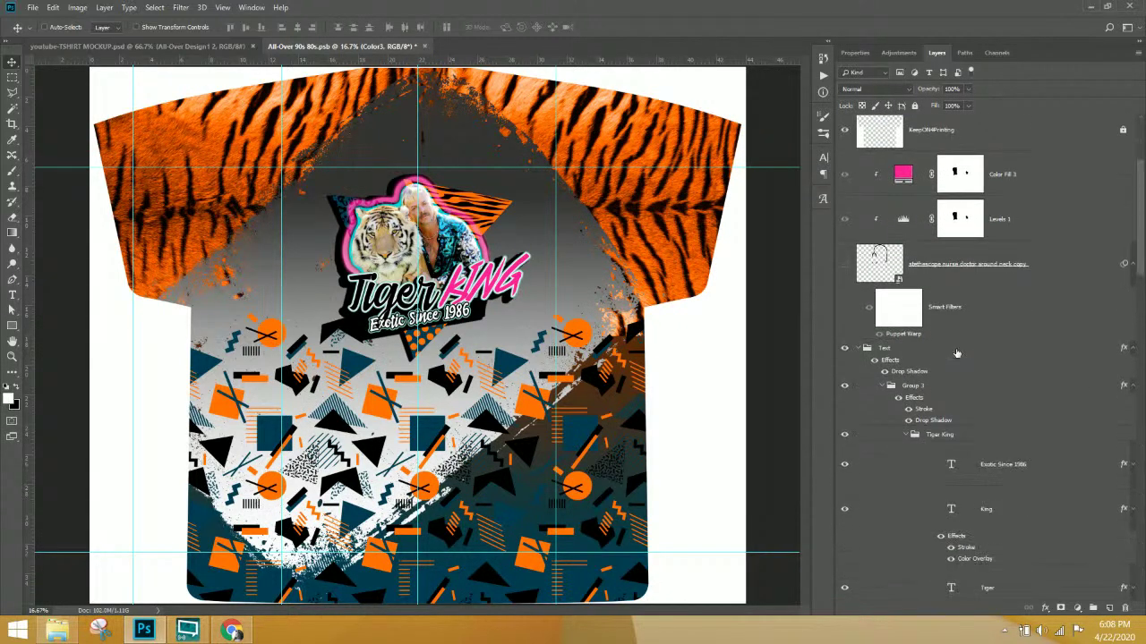
# - Switch to Chrome and search Google Images for "neon color palette"
pyautogui.click(231, 631)
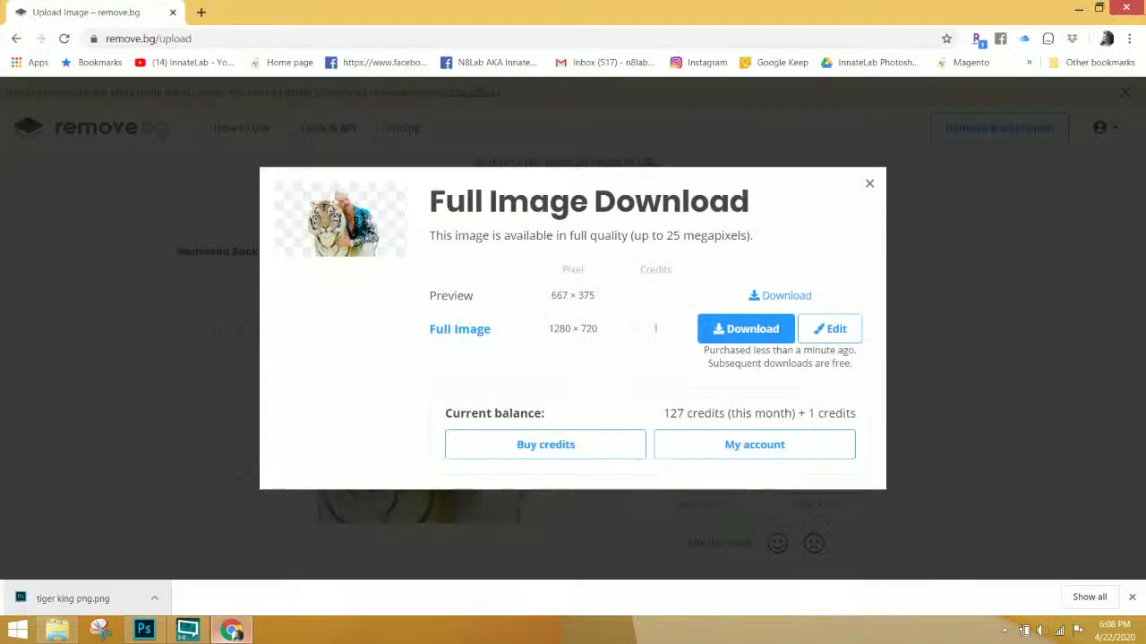
pyautogui.click(287, 44)
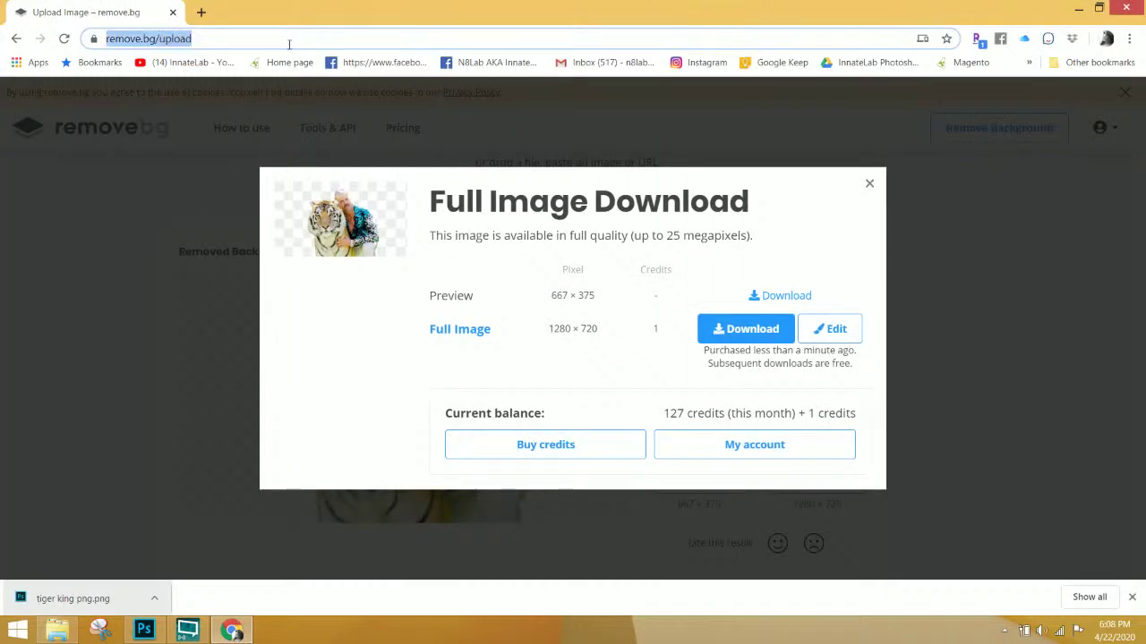
pyautogui.write('neon color ')
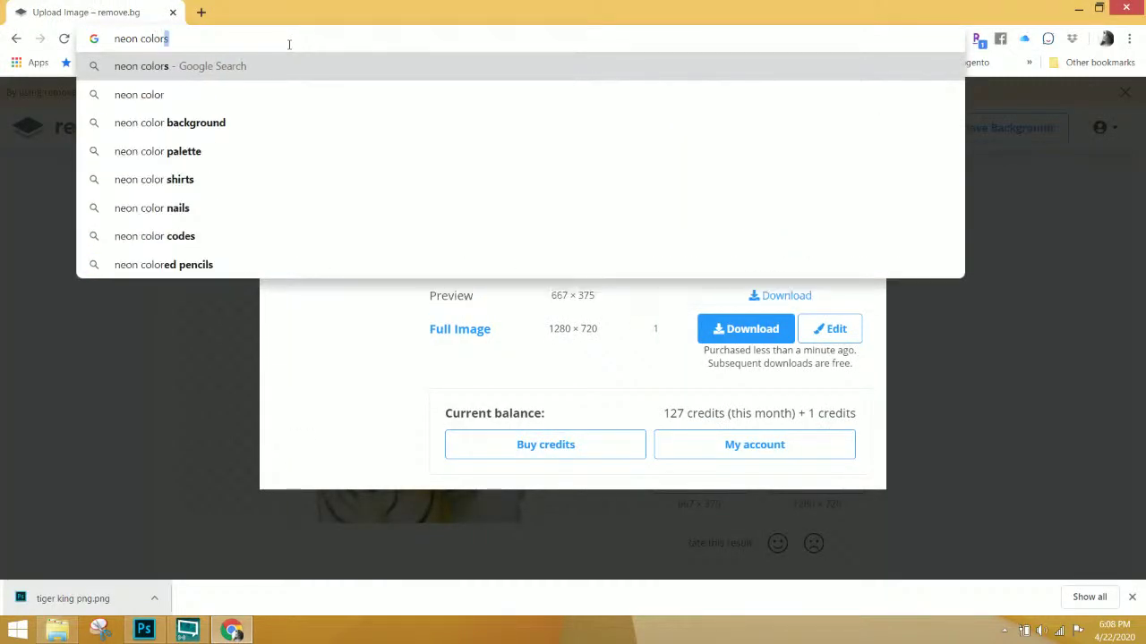
pyautogui.write('p')
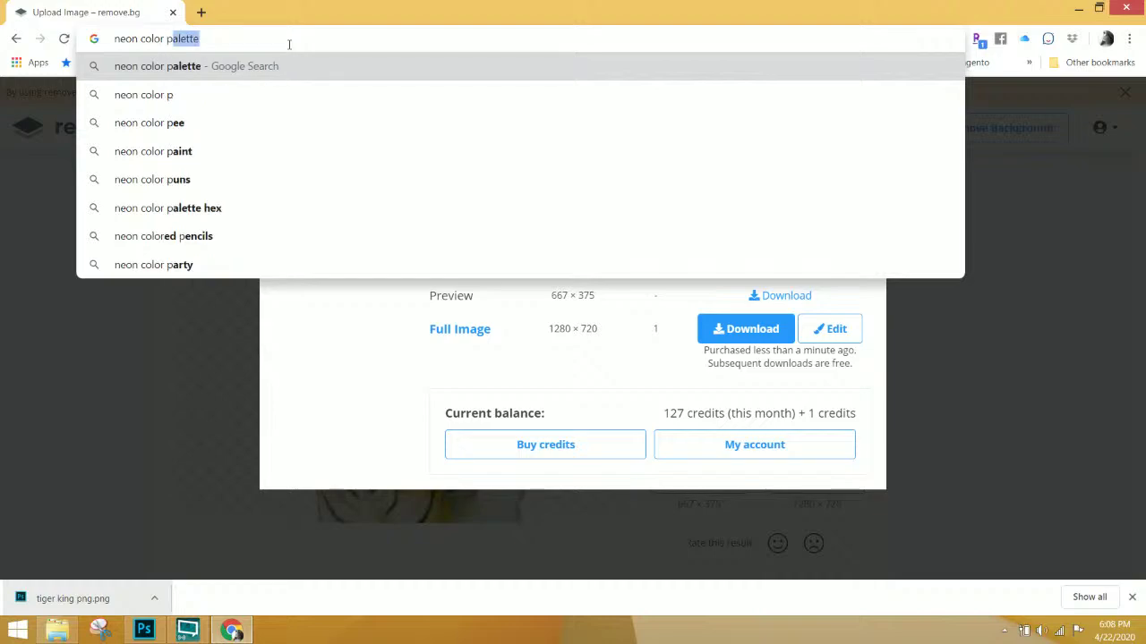
pyautogui.press('Return')
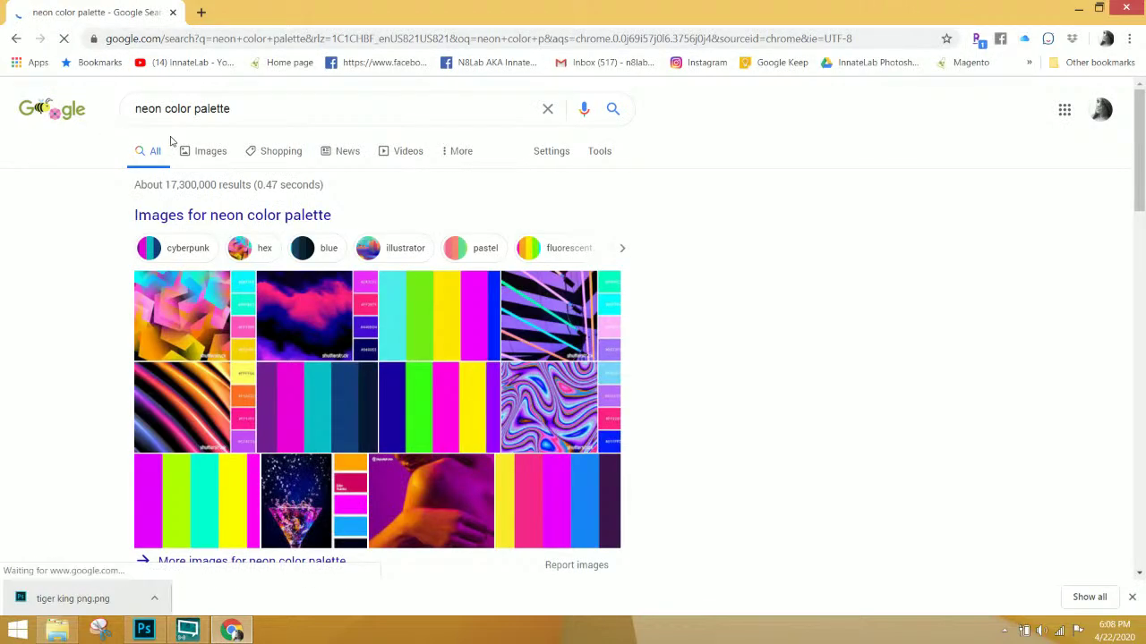
pyautogui.click(220, 154)
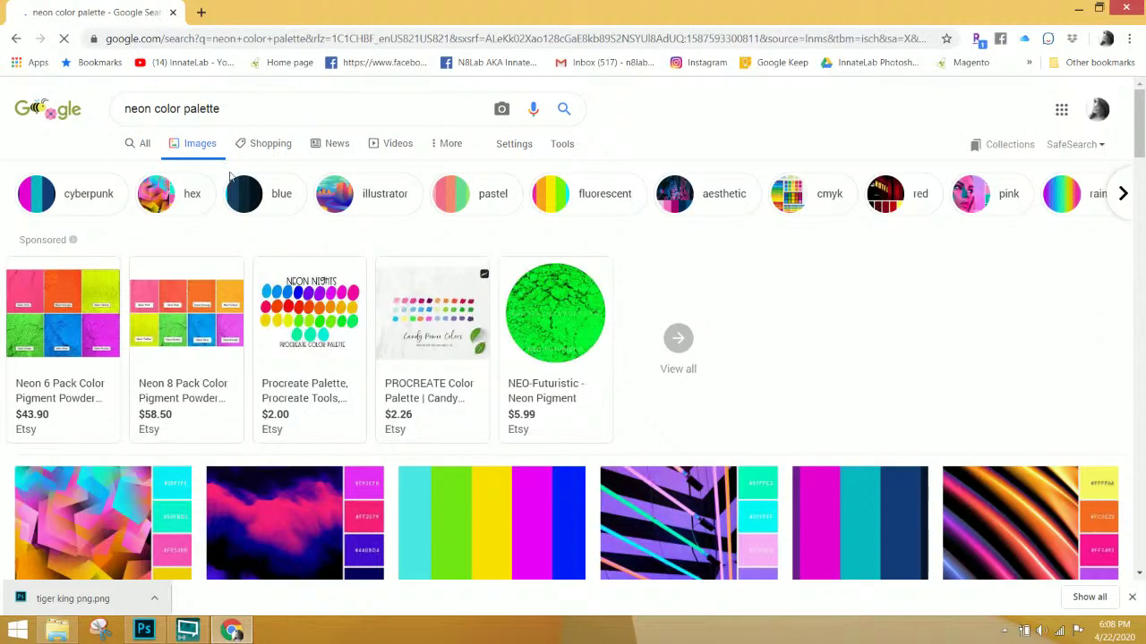
# - Browse the palette images and open the preview of the jellyfish "neon colours" palette from colorpalettes.net
pyautogui.scroll(-7, 250, 210)
pyautogui.scroll(-2, 250, 210)
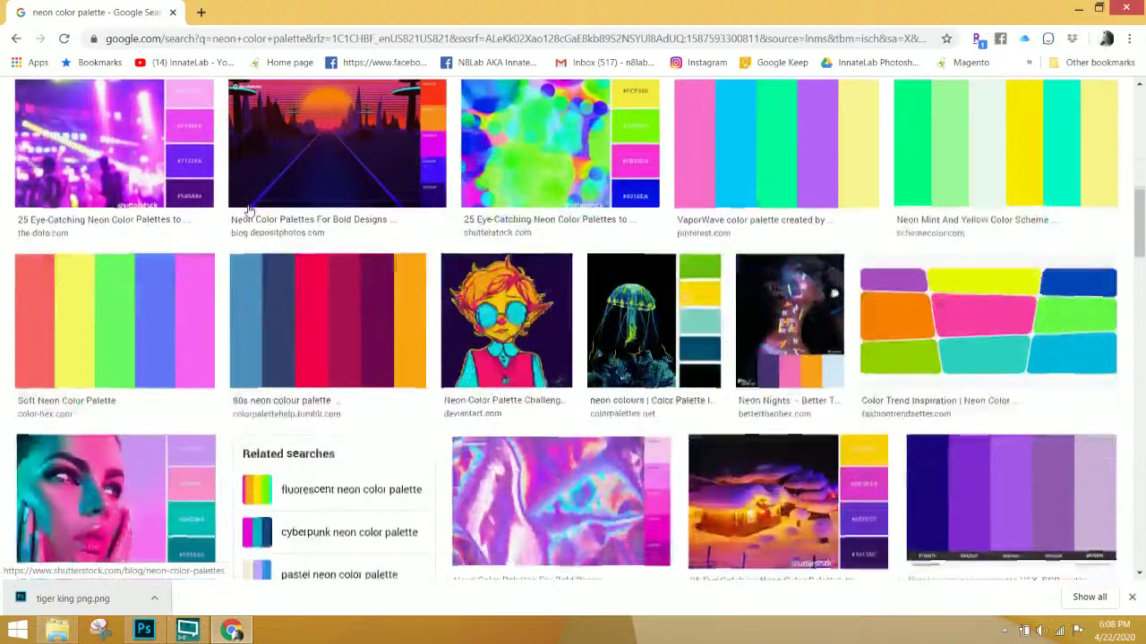
pyautogui.scroll(1, 250, 212)
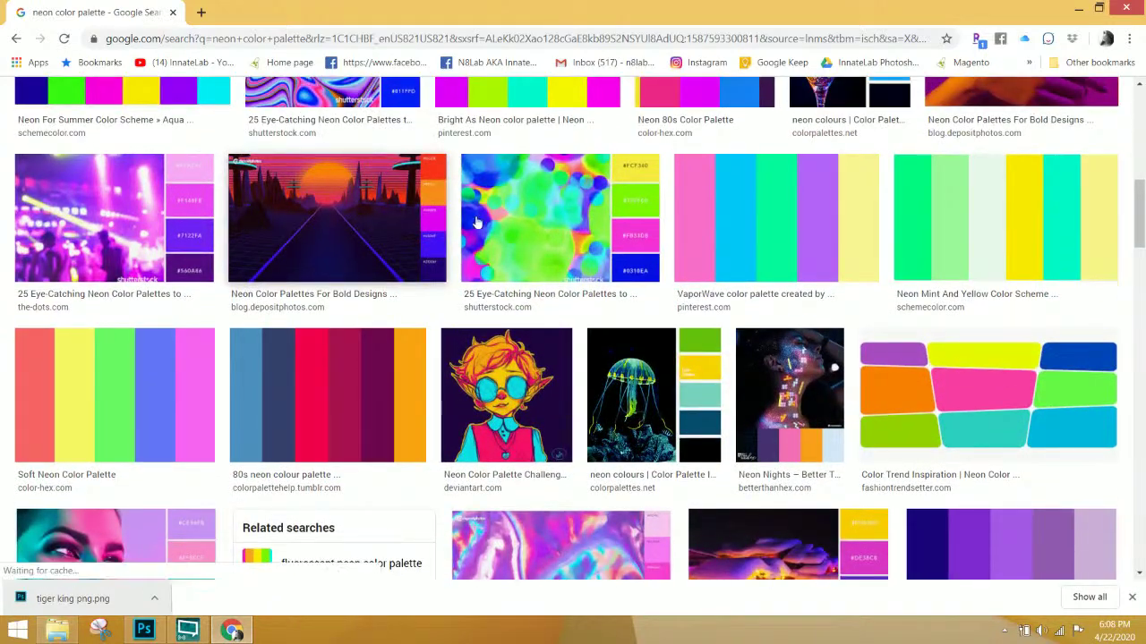
pyautogui.scroll(-3, 543, 275)
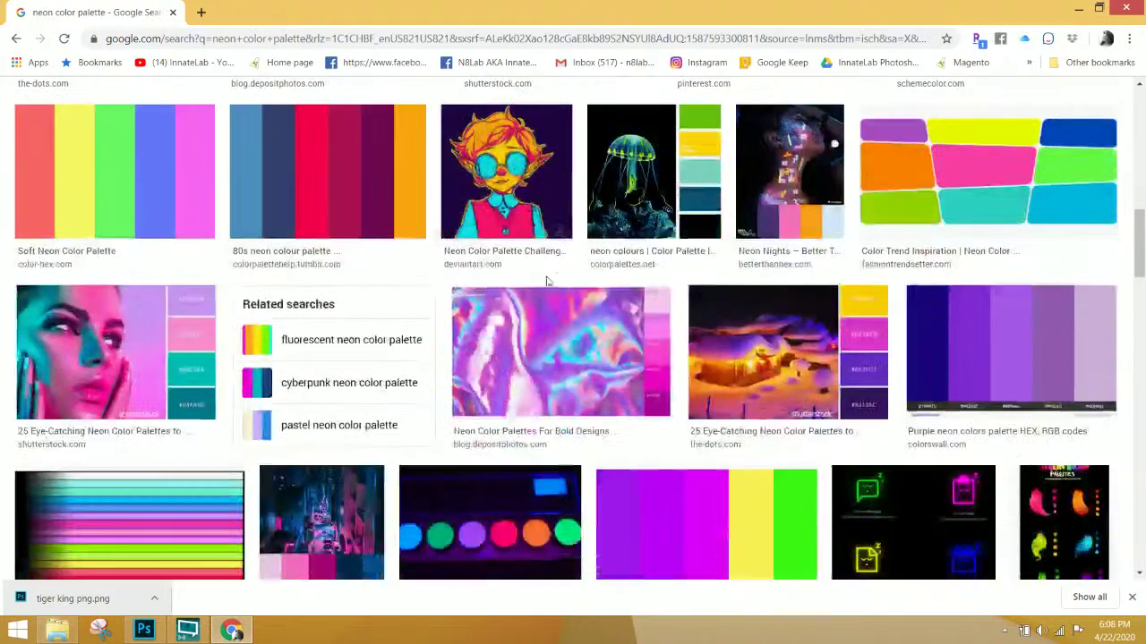
pyautogui.click(633, 203)
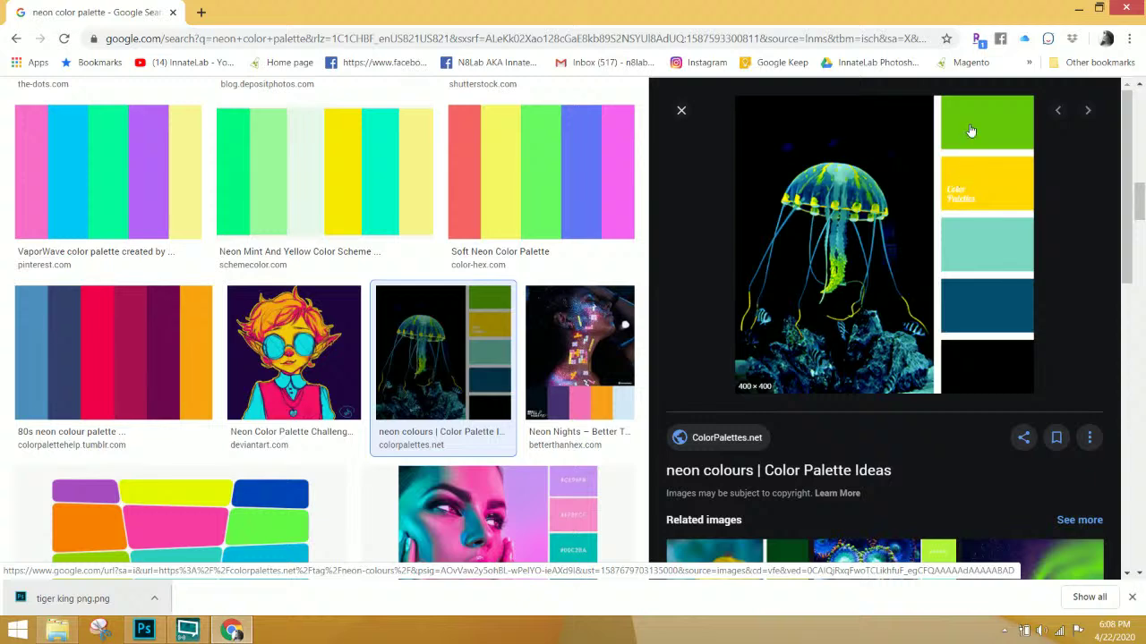
# - Save the previewed jellyfish palette image to the computer as a PNG under its default file name
pyautogui.scroll(-2, 856, 277)
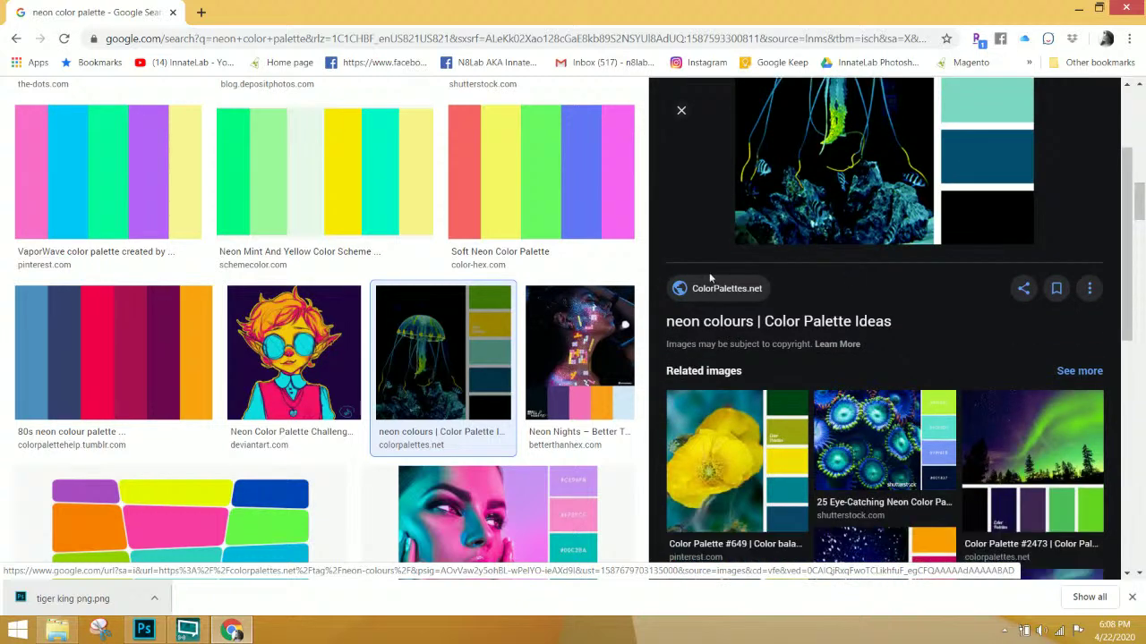
pyautogui.scroll(-5, 573, 287)
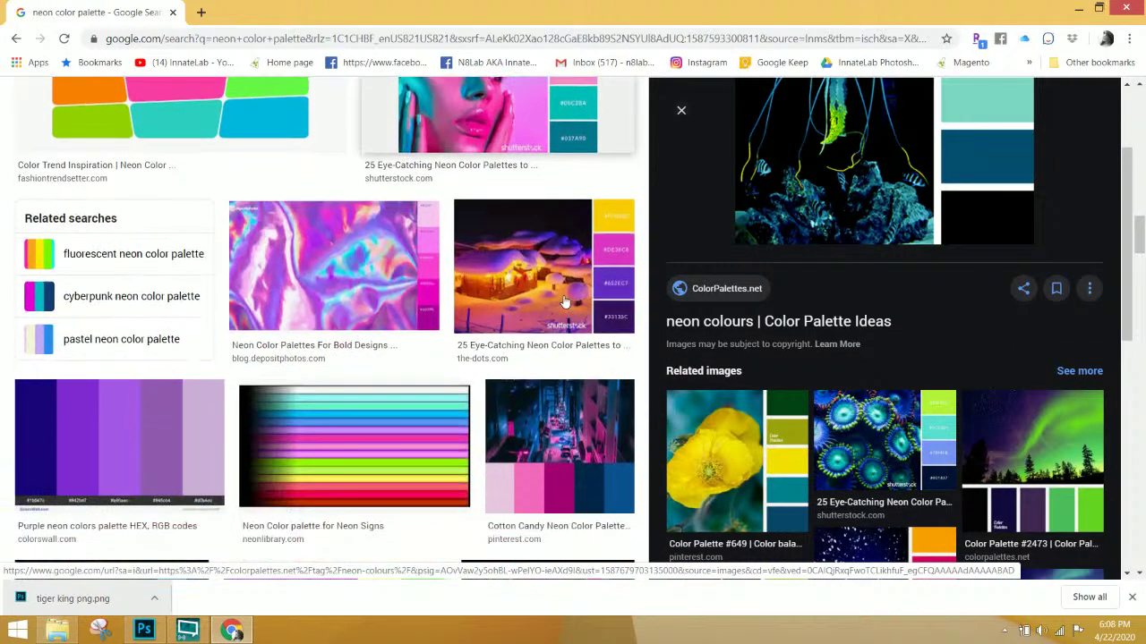
pyautogui.scroll(2, 811, 292)
pyautogui.scroll(1, 815, 290)
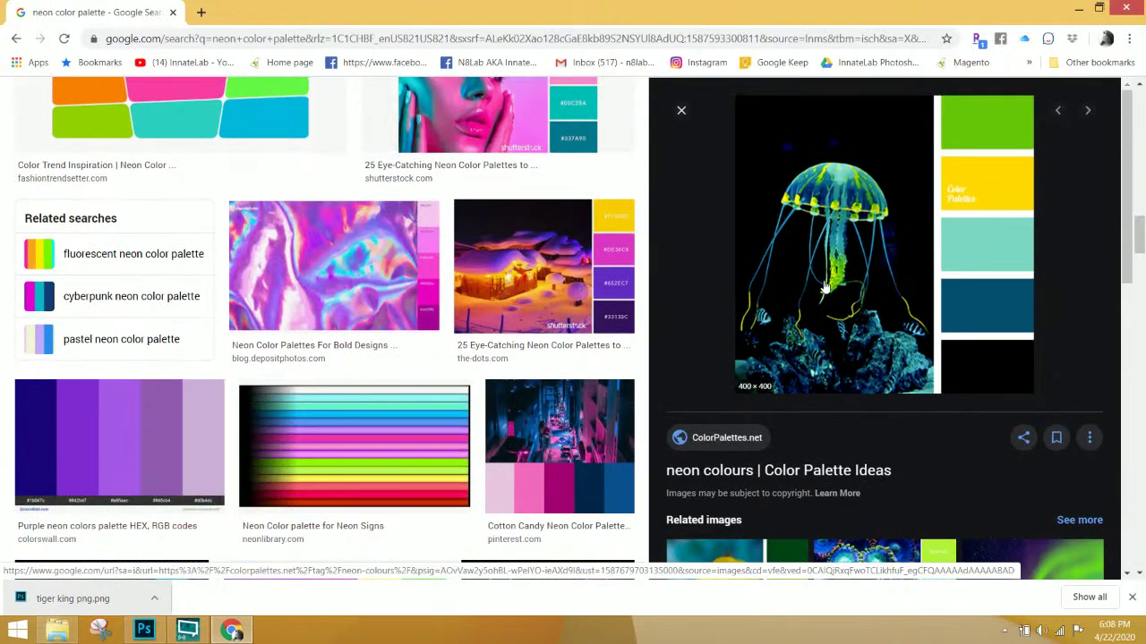
pyautogui.rightClick(822, 213)
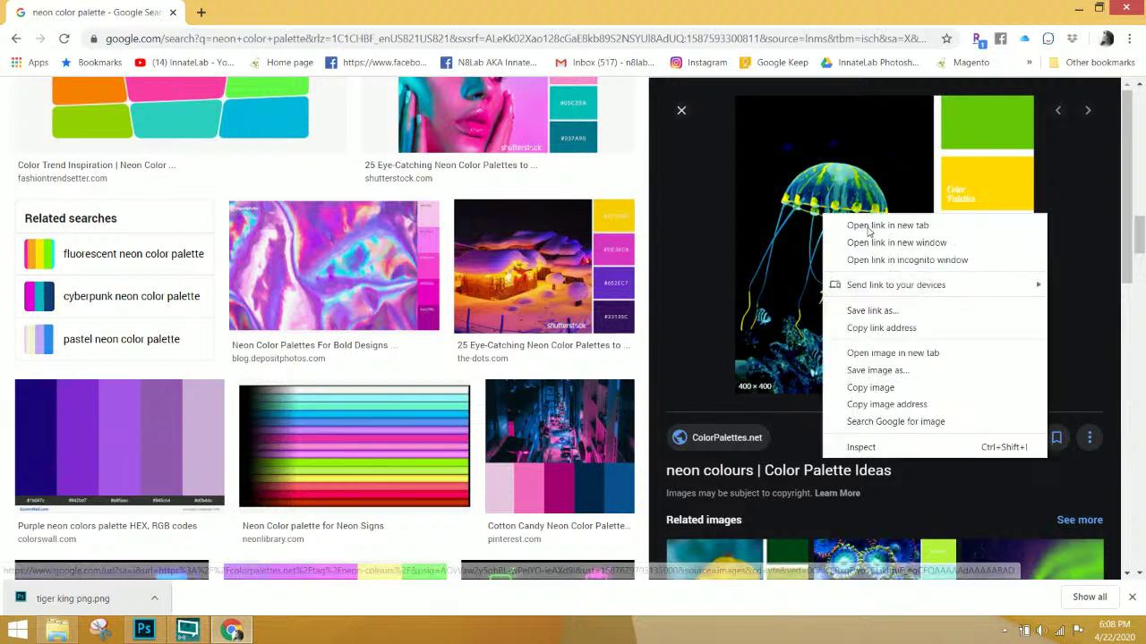
pyautogui.click(882, 369)
pyautogui.press('Return')
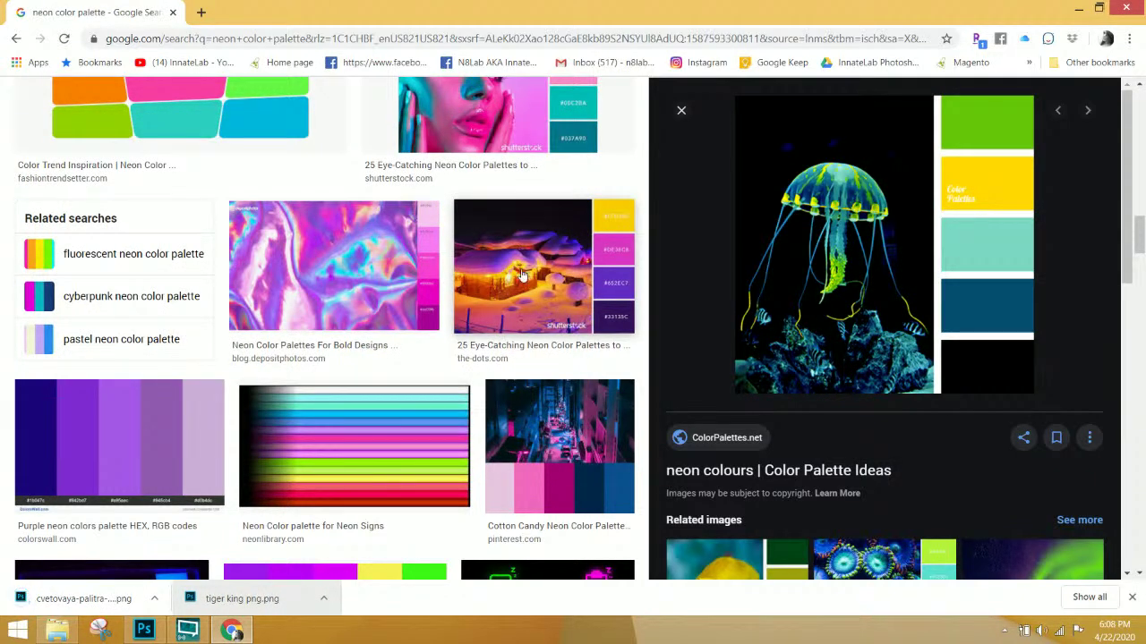
# - Browse the neon color palette image results and preview the Outrun Colour Palette image for color ideas
pyautogui.scroll(-8, 531, 289)
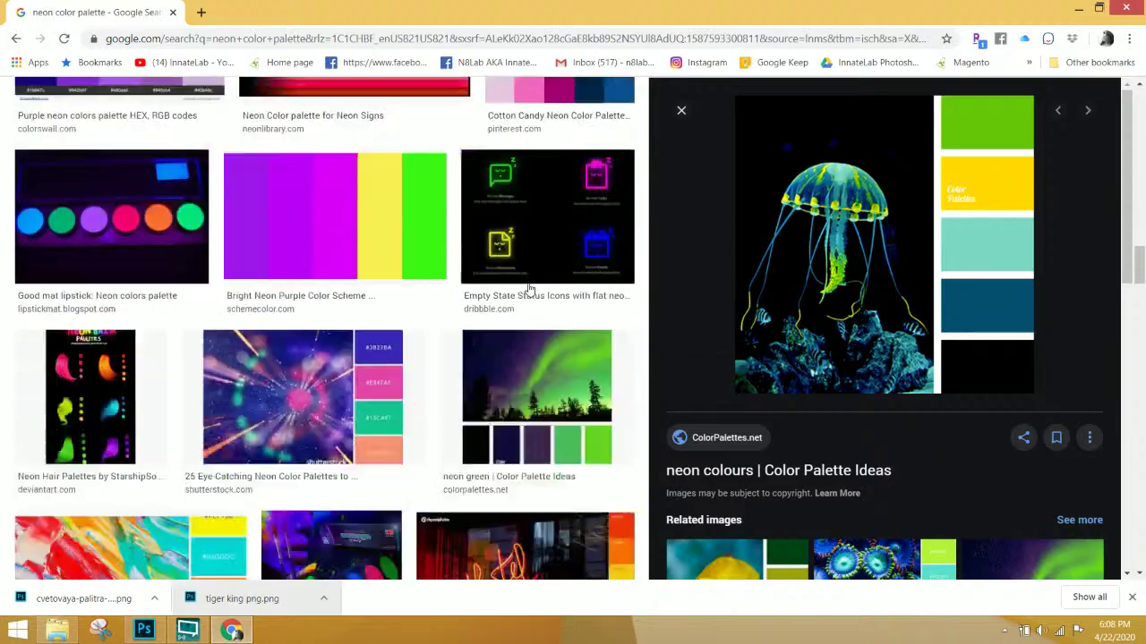
pyautogui.scroll(-10, 531, 289)
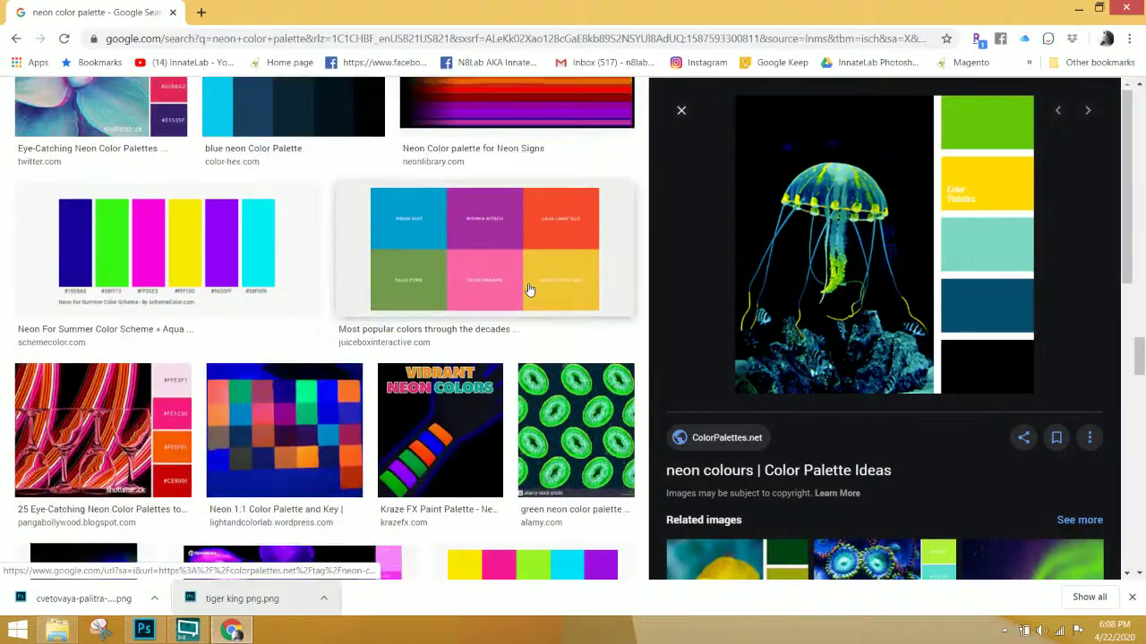
pyautogui.scroll(-10, 530, 289)
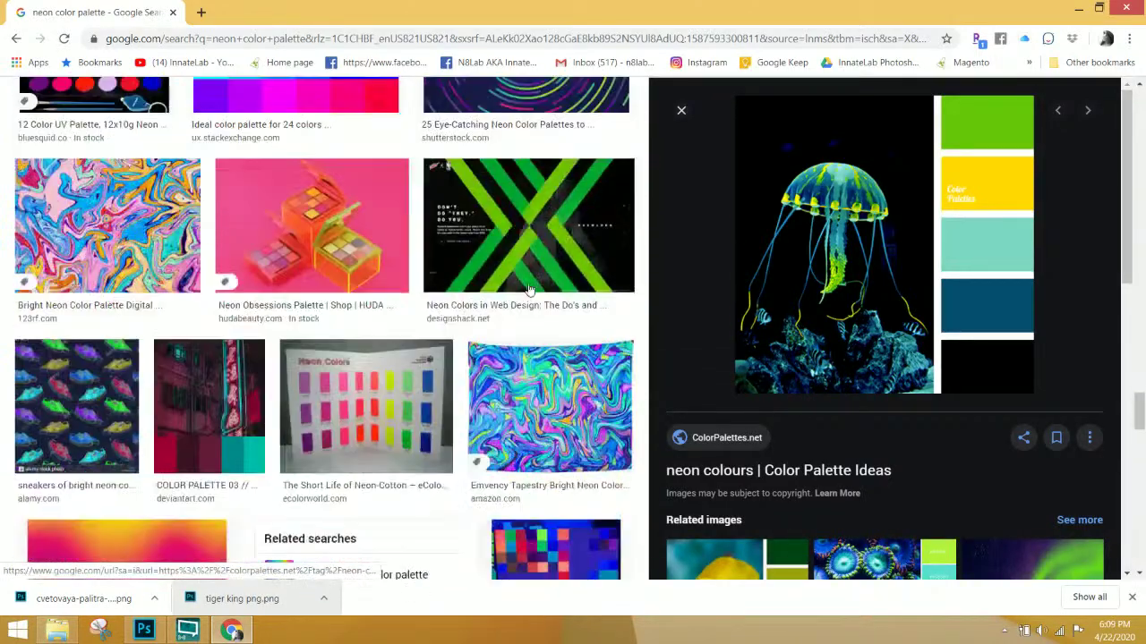
pyautogui.scroll(-10, 372, 309)
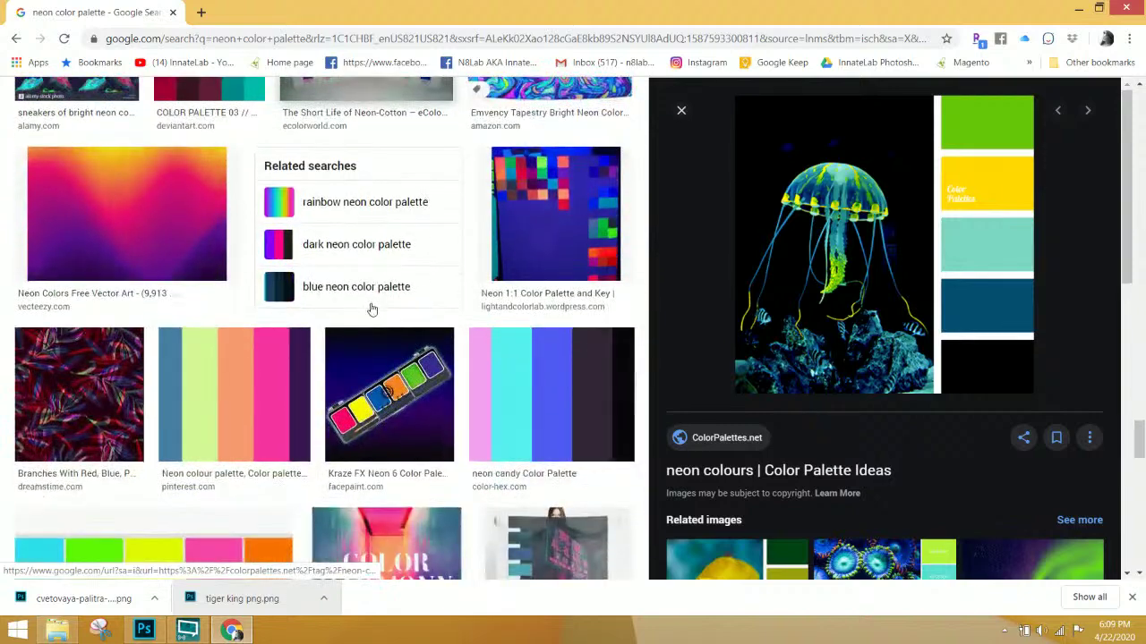
pyautogui.scroll(2, 372, 309)
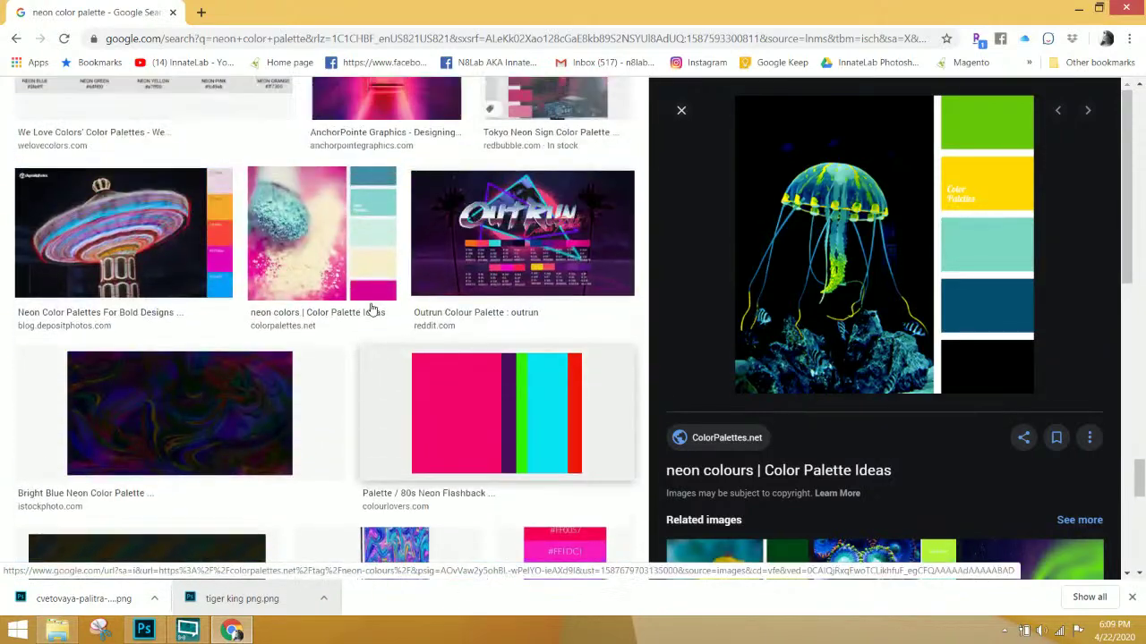
pyautogui.click(501, 251)
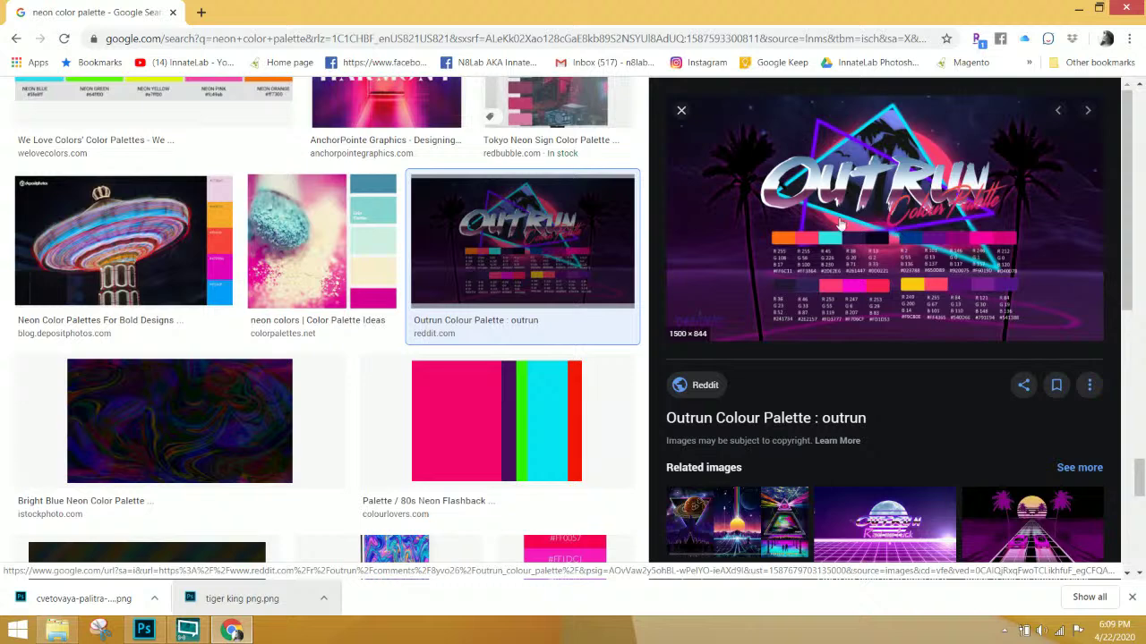
pyautogui.scroll(-3, 617, 251)
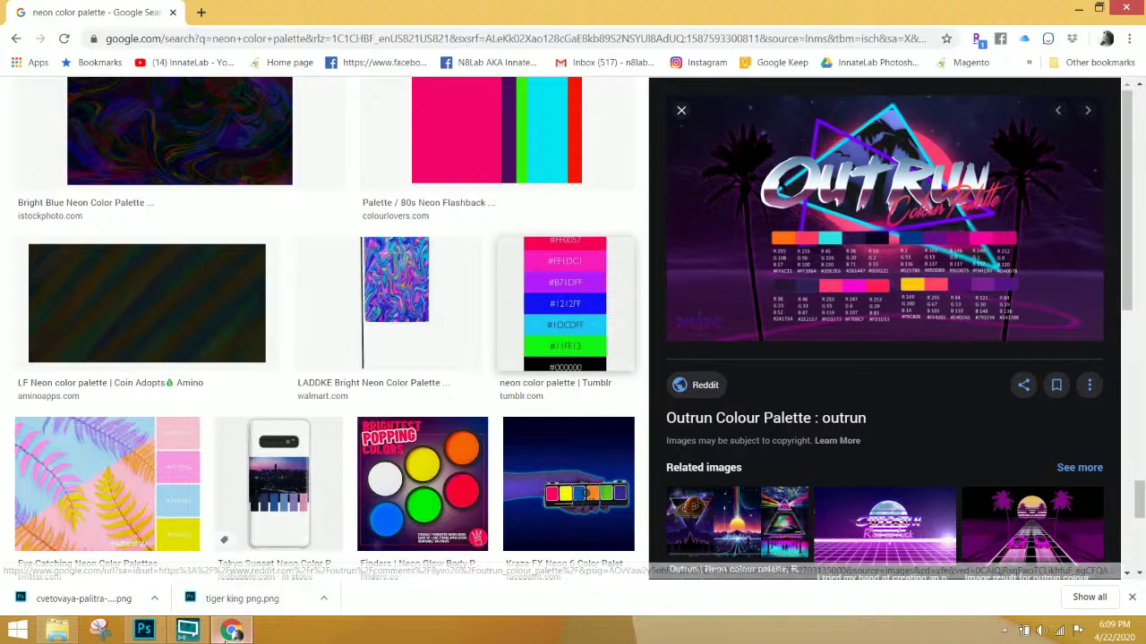
# - Place the downloaded cvetovaya-palitra jellyfish palette image in the Photoshop shirt design, enlarge it, and position it over the shirt's left side
pyautogui.moveTo(107, 601); pyautogui.dragTo(329, 280)
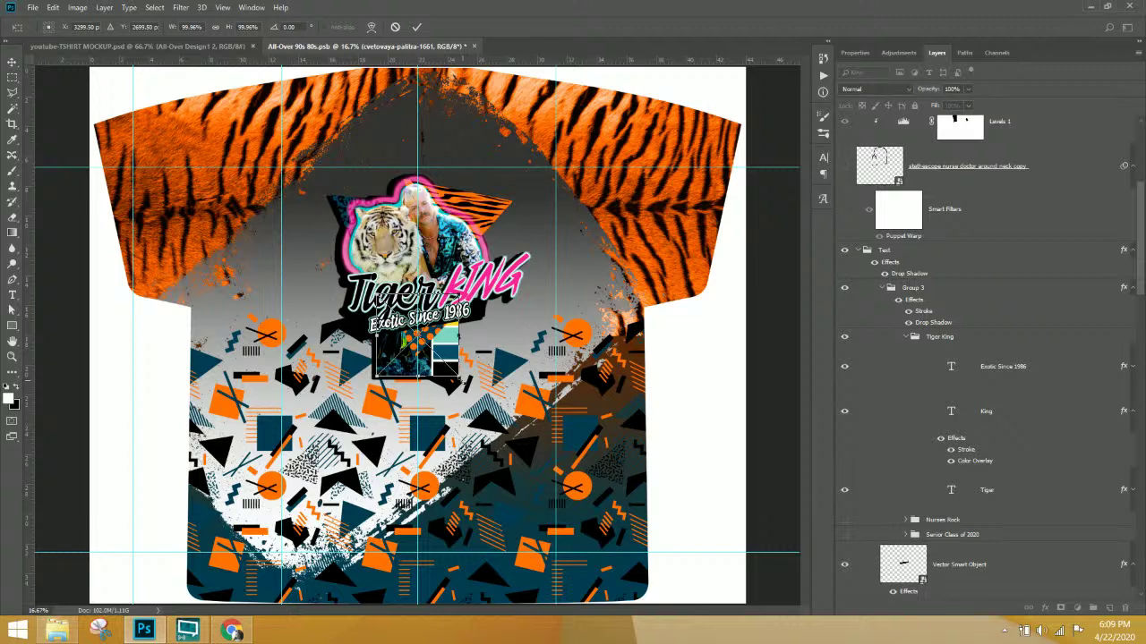
pyautogui.moveTo(461, 382); pyautogui.dragTo(607, 530)
pyautogui.press('Return')
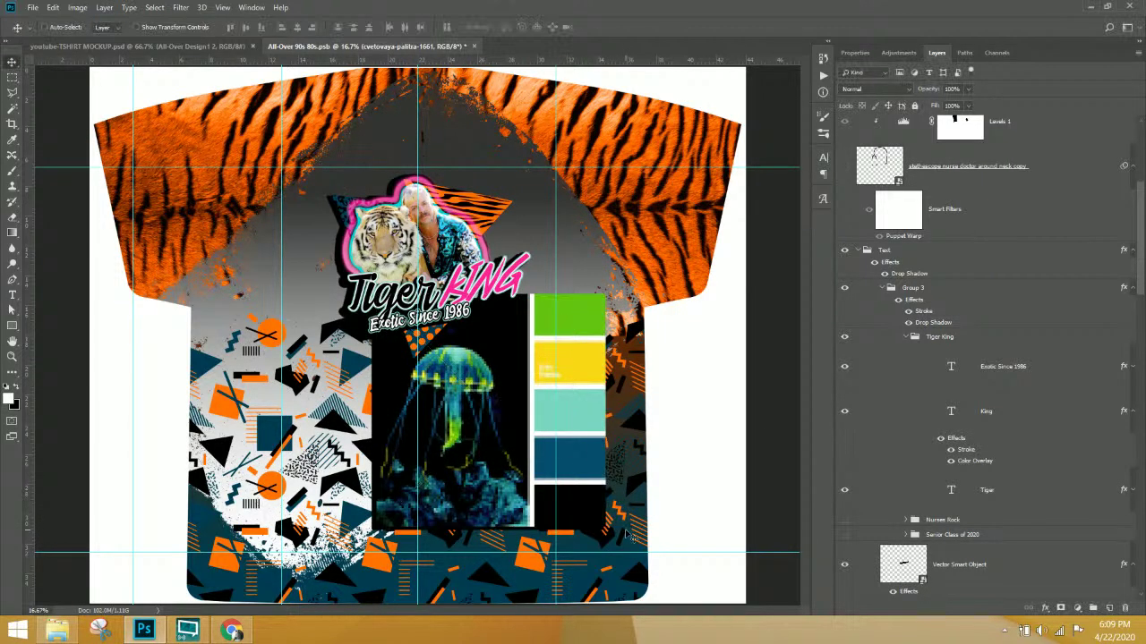
pyautogui.moveTo(367, 334); pyautogui.dragTo(309, 325)
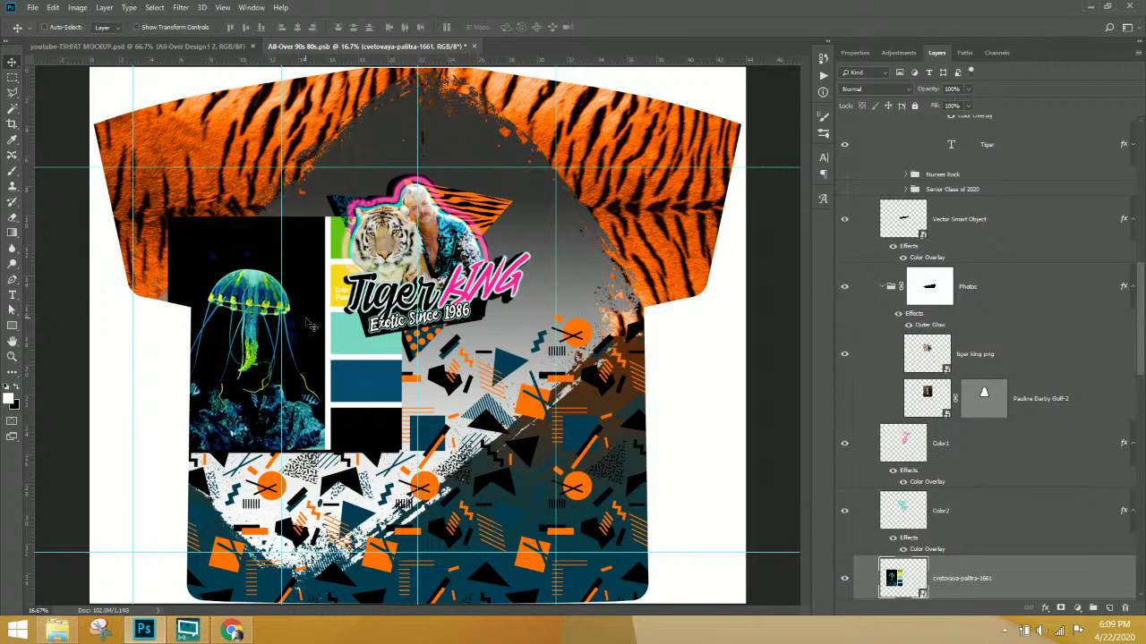
# - Change the Color1 layer's Color Overlay to bright lime green #aeff00, starting from a green sampled in the jellyfish palette
pyautogui.click(958, 452)
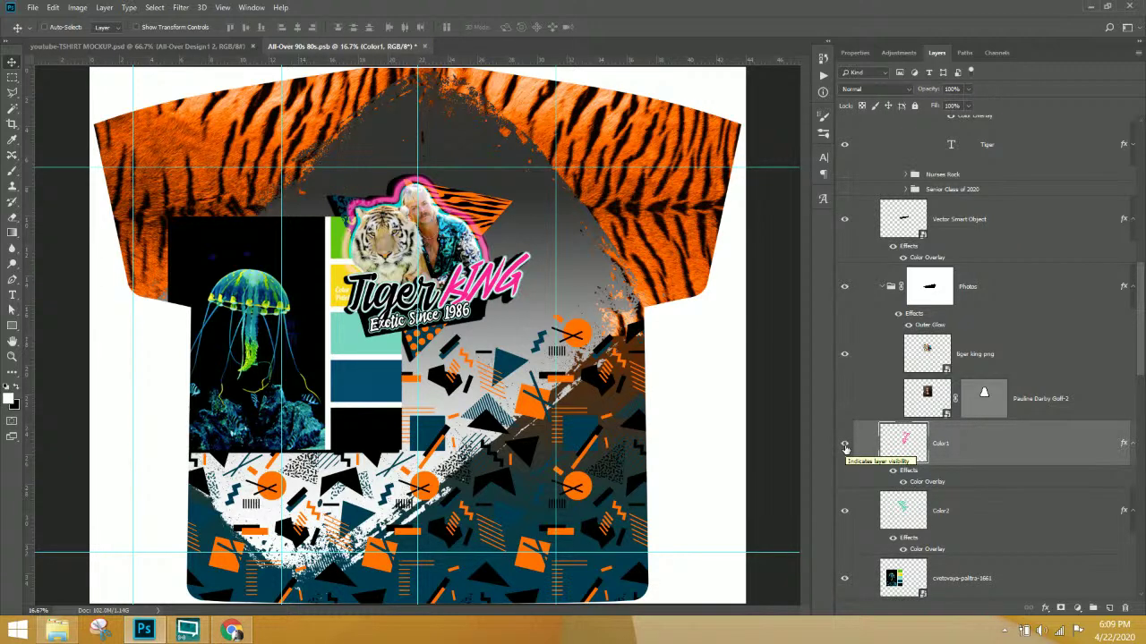
pyautogui.scroll(-2, 895, 403)
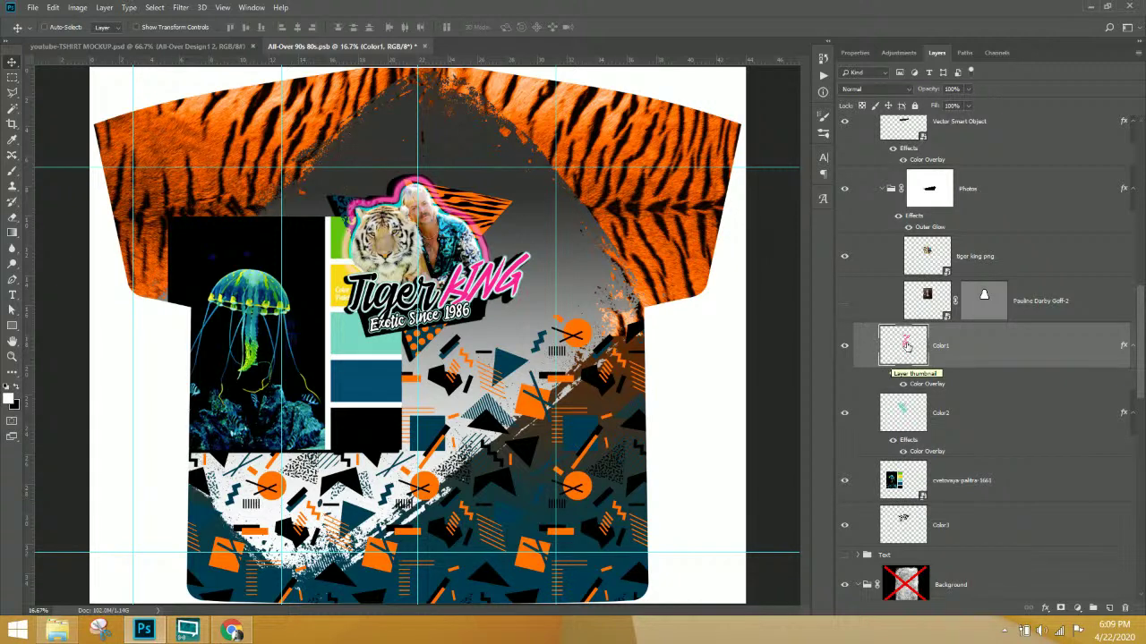
pyautogui.doubleClick(927, 384)
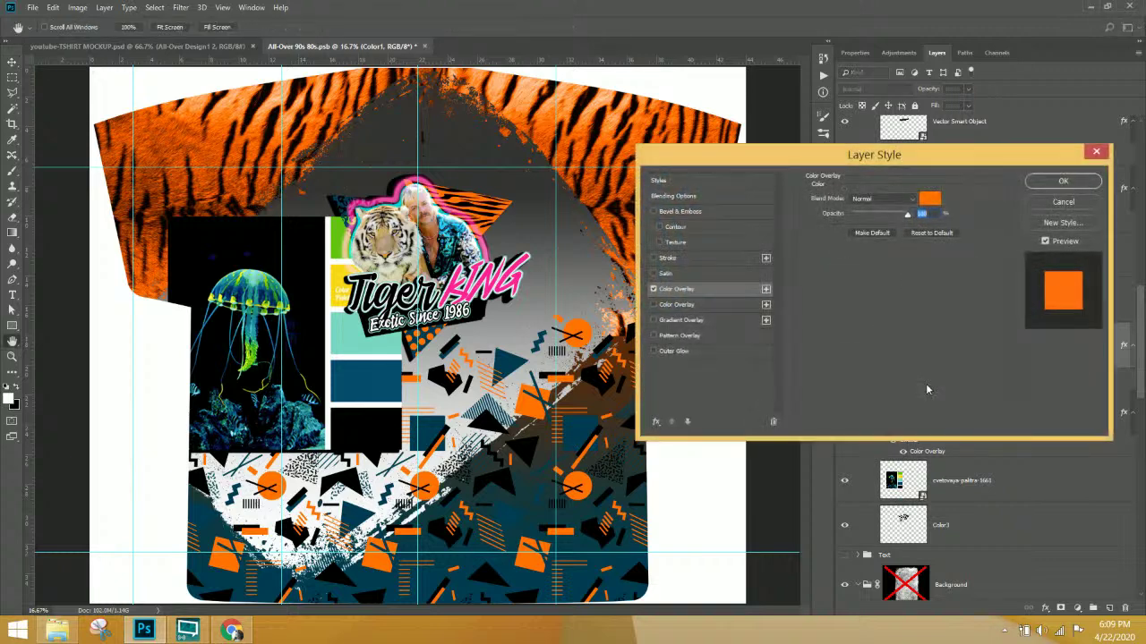
pyautogui.click(930, 199)
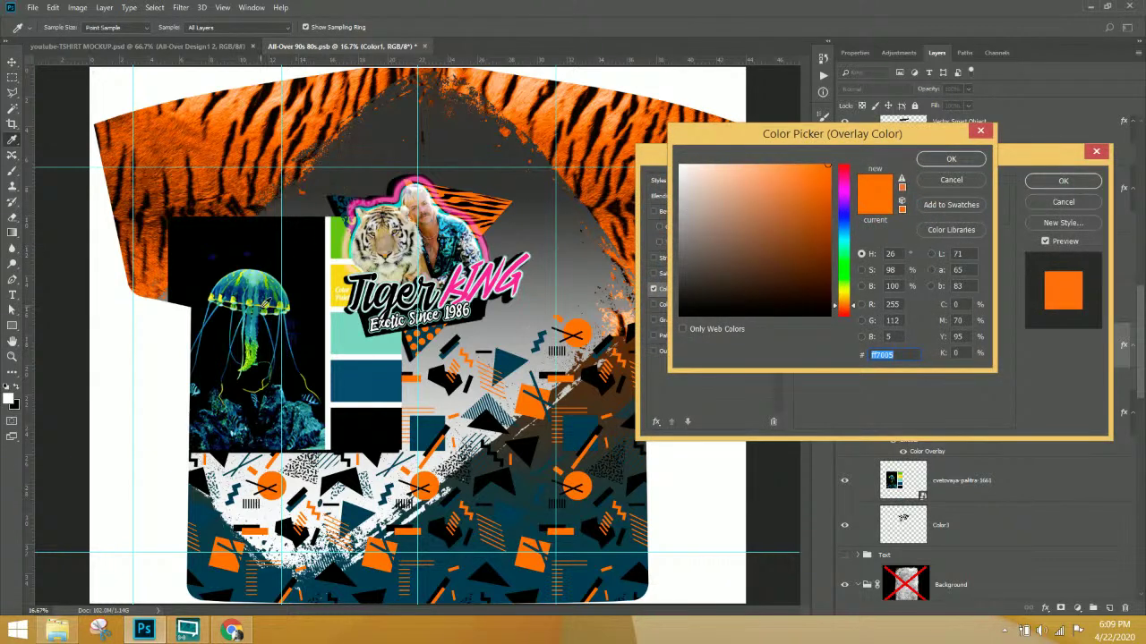
pyautogui.click(266, 307)
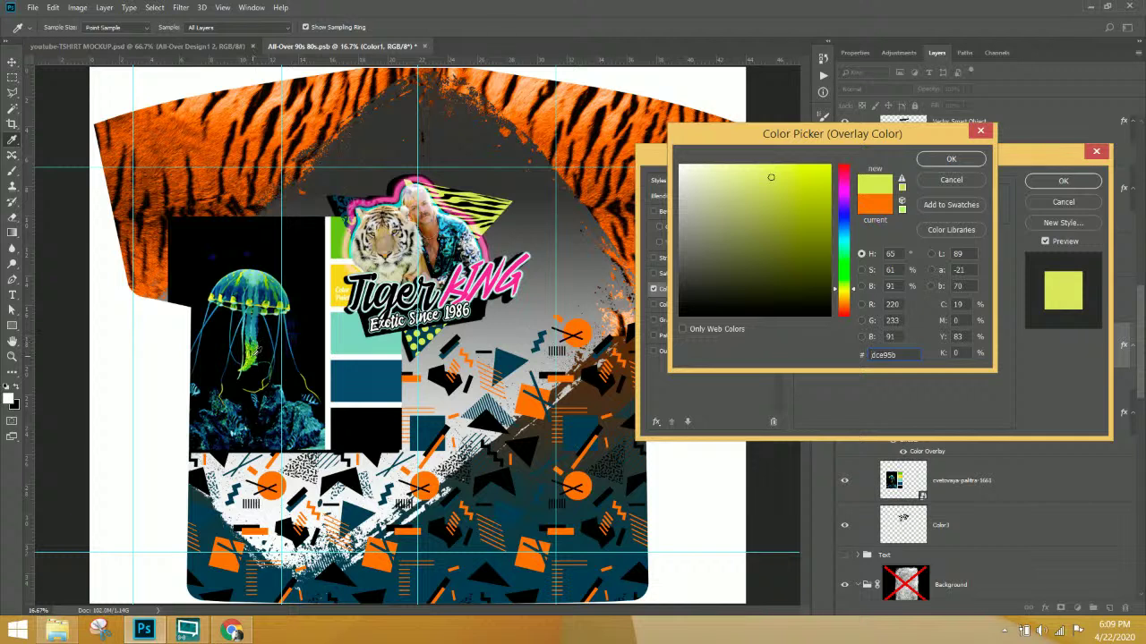
pyautogui.click(254, 354)
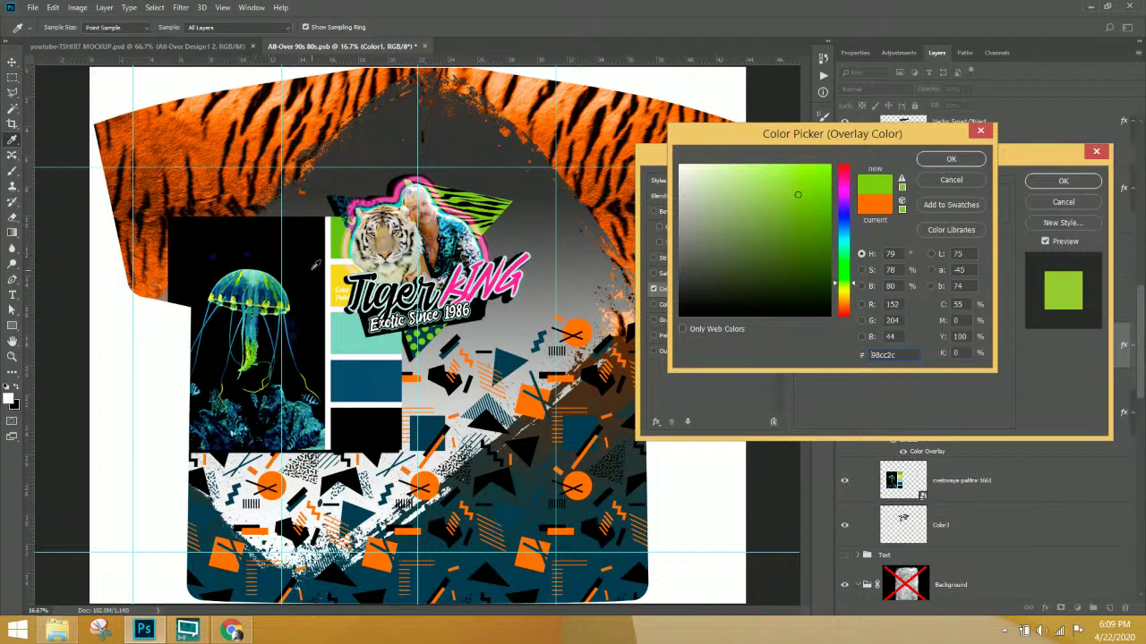
pyautogui.click(341, 232)
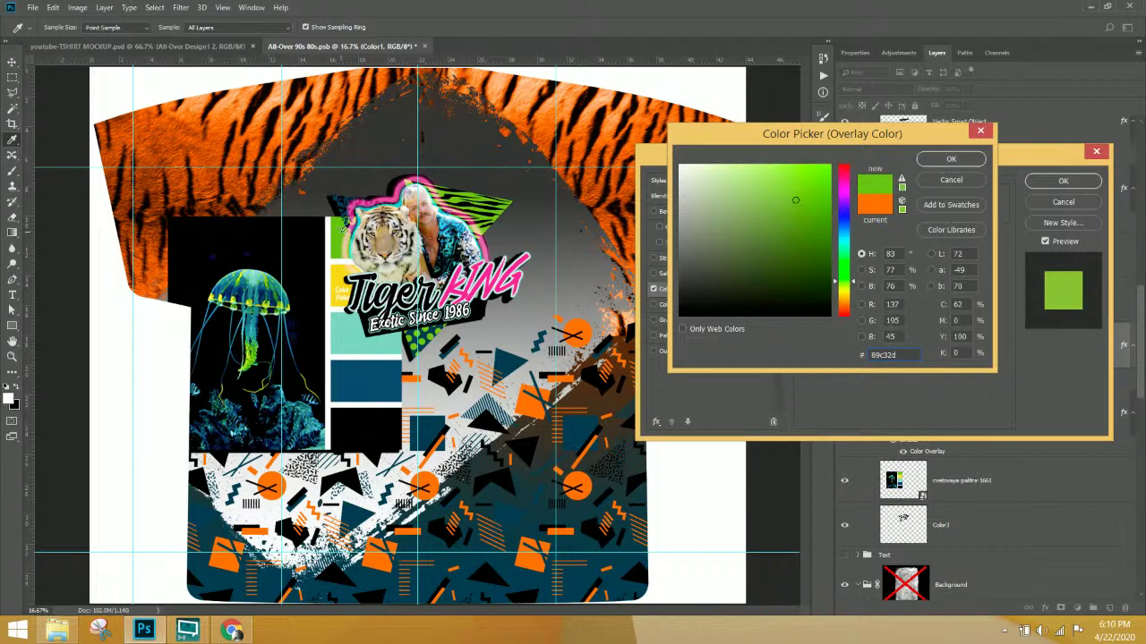
pyautogui.click(337, 237)
pyautogui.moveTo(804, 184)
pyautogui.mouseDown()
pyautogui.moveTo(820, 165)
pyautogui.moveTo(814, 154)
pyautogui.moveTo(832, 158)
pyautogui.mouseUp()
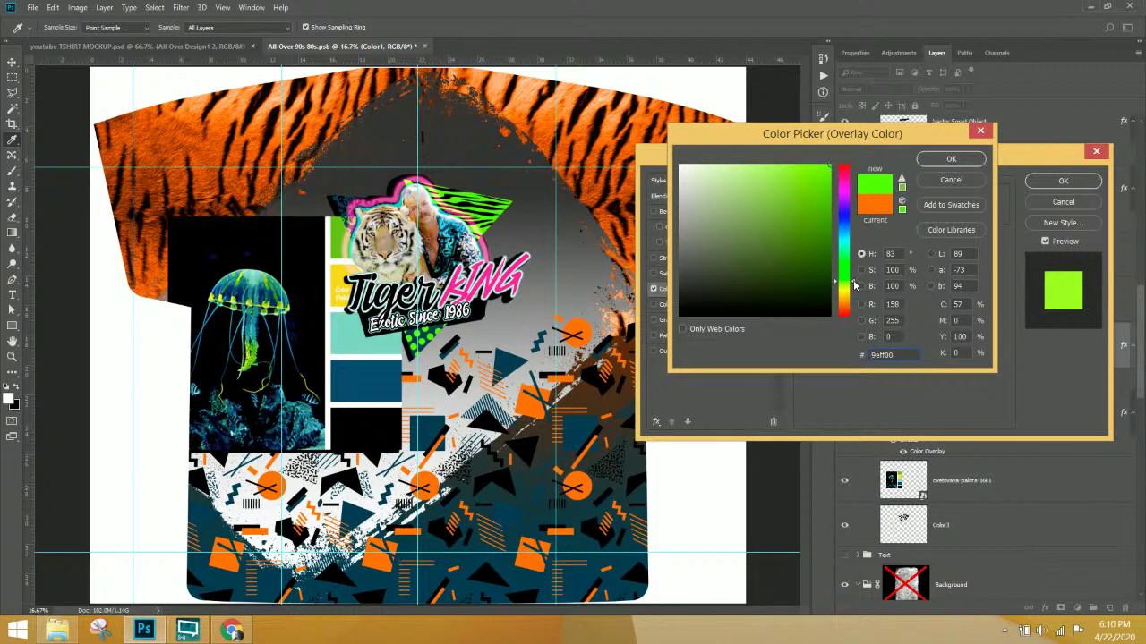
pyautogui.moveTo(854, 285); pyautogui.dragTo(855, 286)
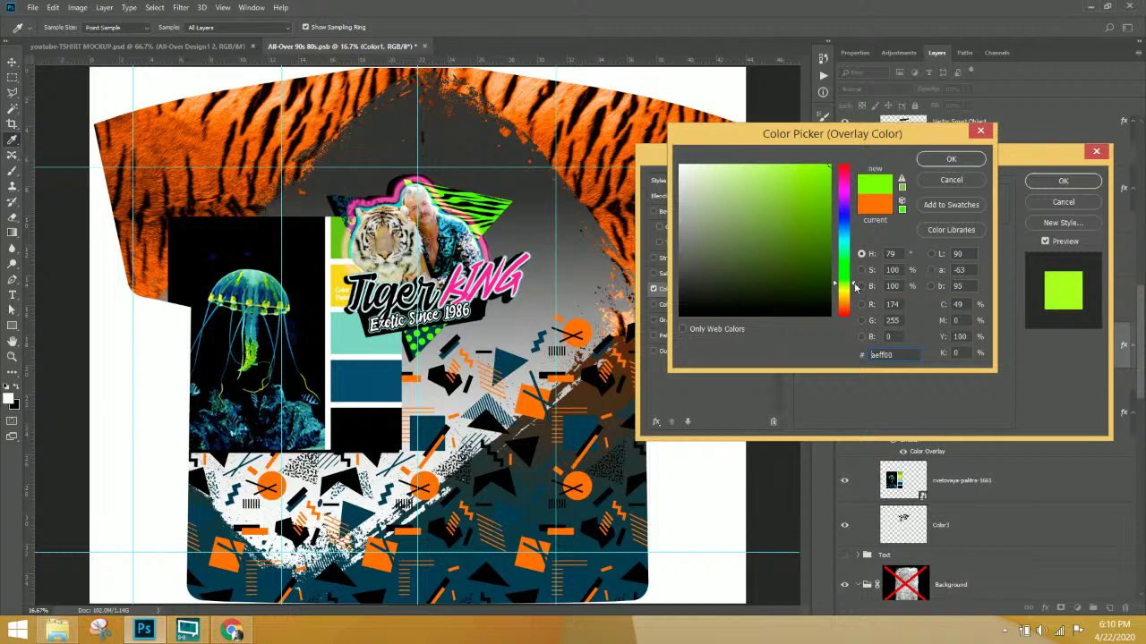
pyautogui.click(952, 159)
pyautogui.click(1062, 180)
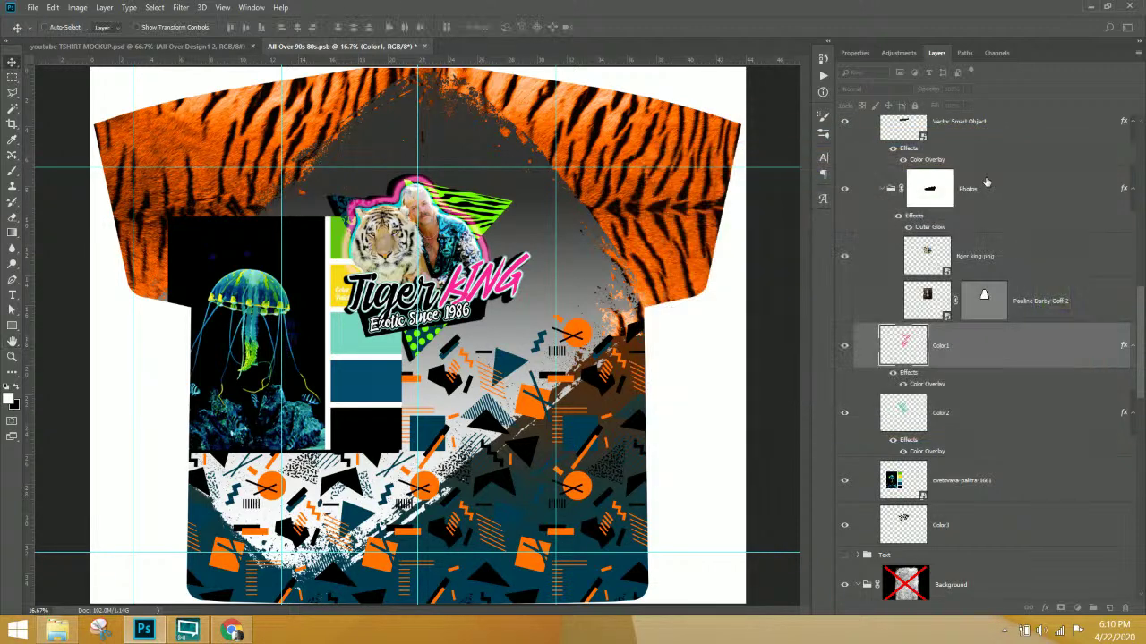
# - Change the Color2 layer's Color Overlay to a brighter version of the palette's mint swatch, #77f6c9
pyautogui.click(984, 414)
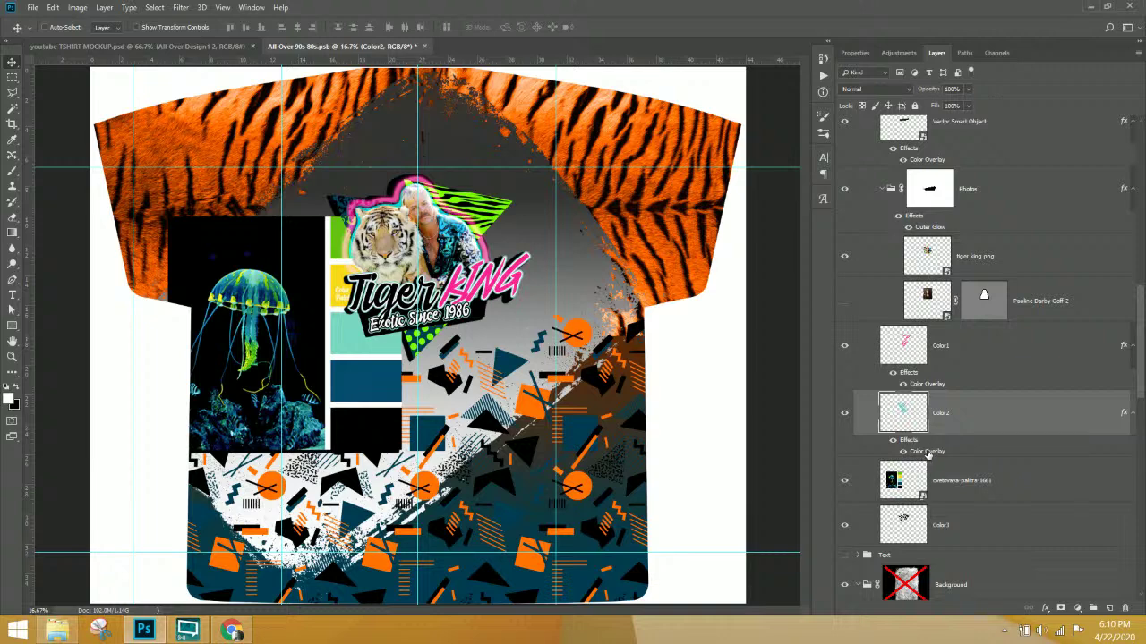
pyautogui.doubleClick(927, 453)
pyautogui.click(938, 204)
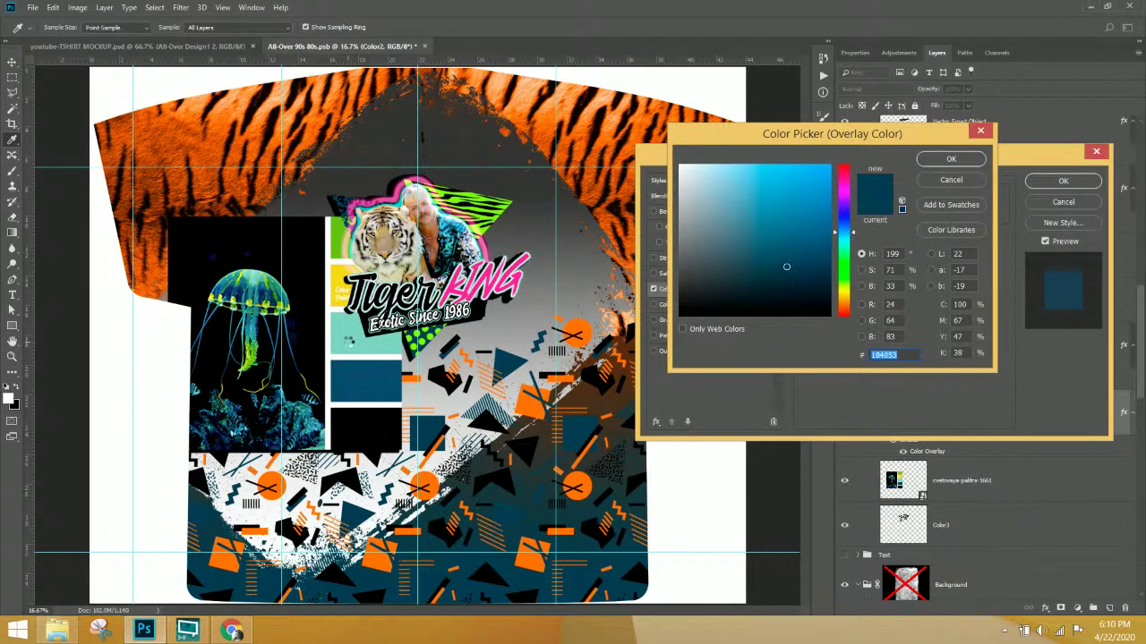
pyautogui.click(348, 342)
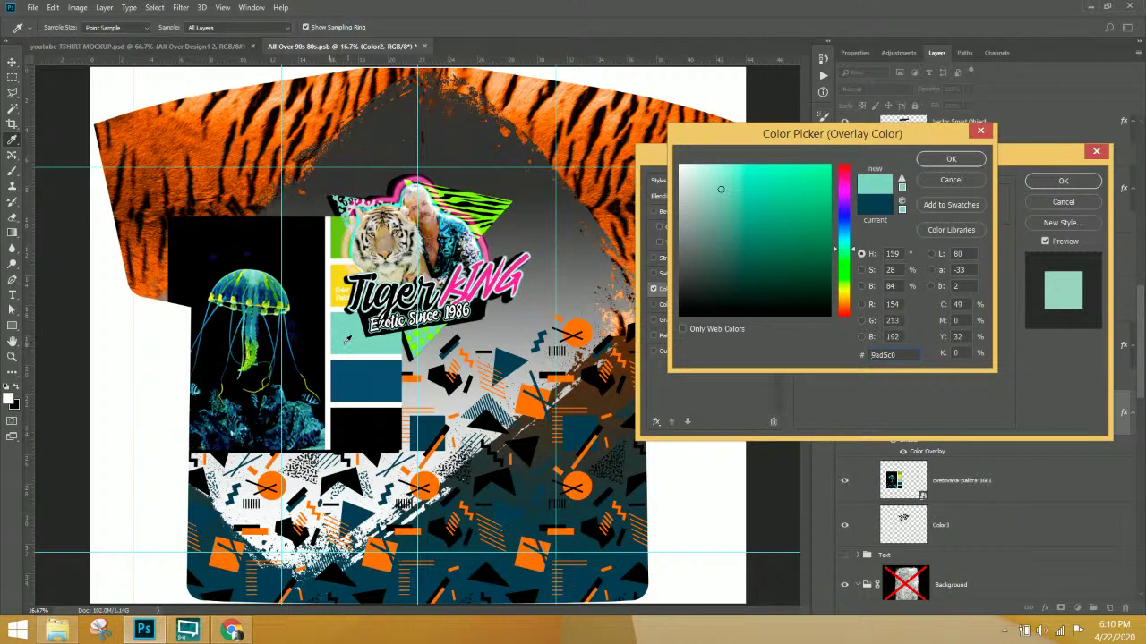
pyautogui.moveTo(748, 181)
pyautogui.mouseDown()
pyautogui.moveTo(789, 172)
pyautogui.moveTo(757, 169)
pyautogui.mouseUp()
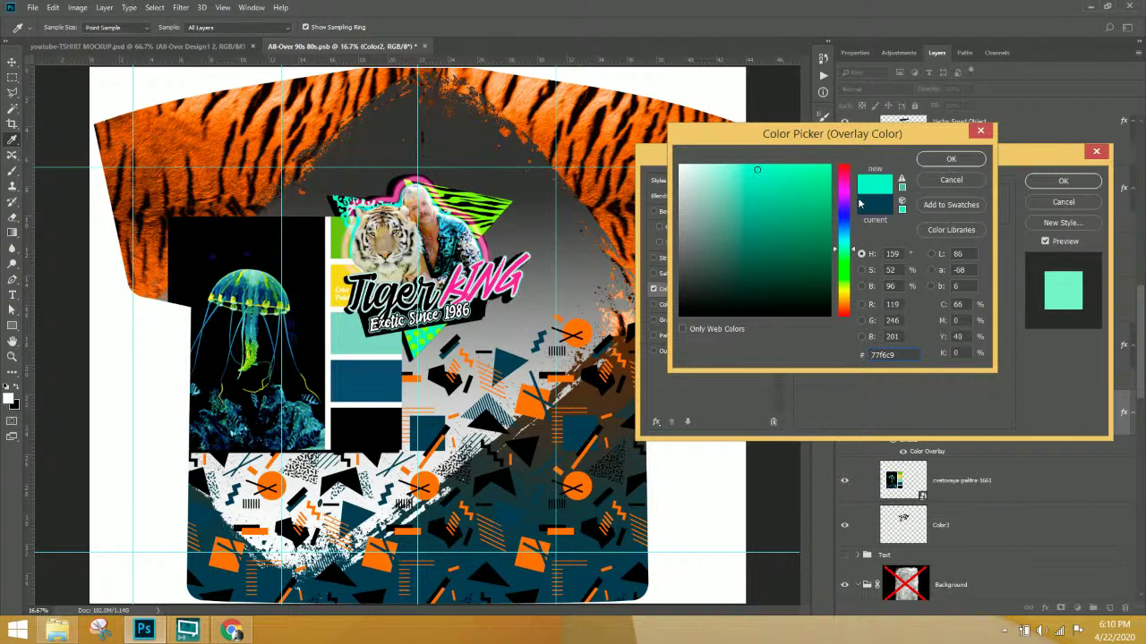
pyautogui.click(940, 162)
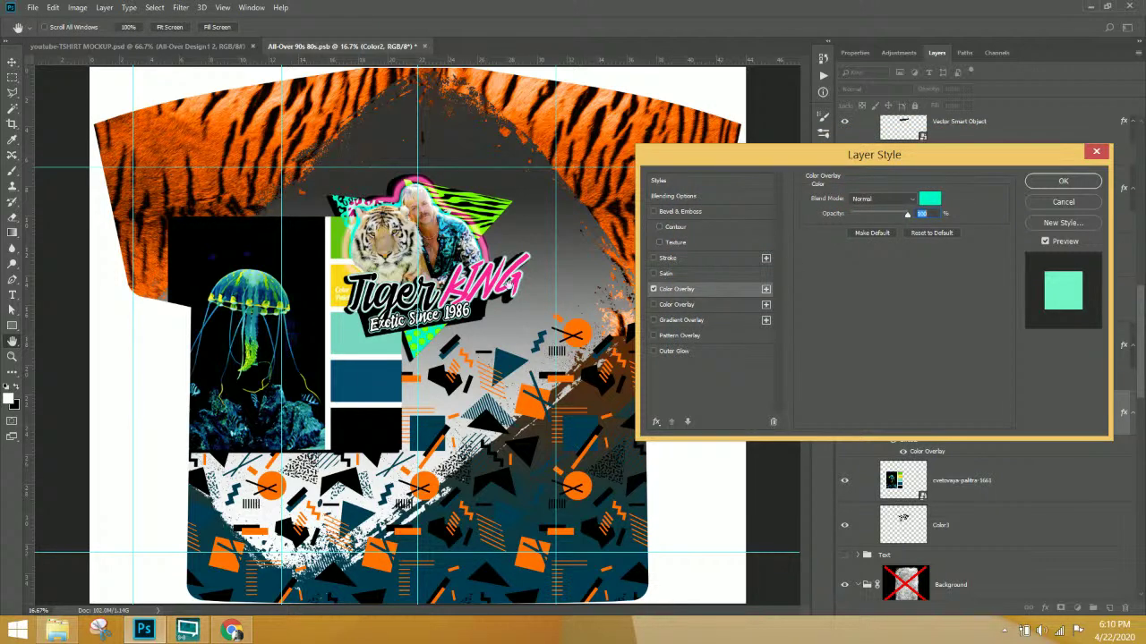
pyautogui.click(1061, 182)
# - Move the cvetovaya-palitra palette layer beneath the Color3 layer in the layer stack
pyautogui.scroll(-2, 924, 381)
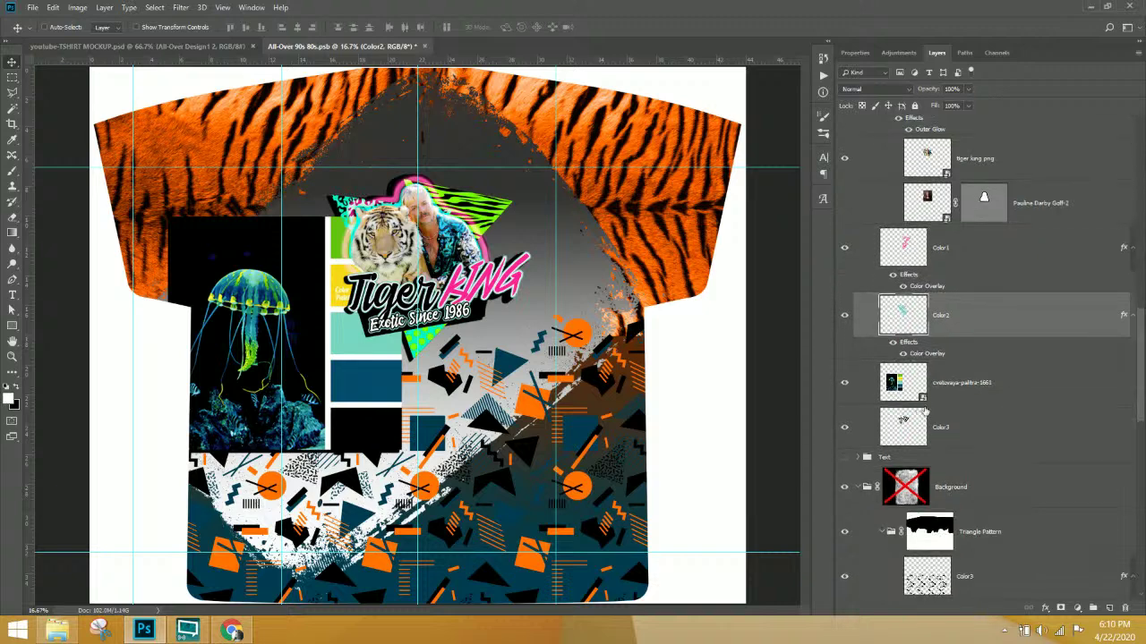
pyautogui.scroll(1, 931, 367)
pyautogui.scroll(1, 930, 365)
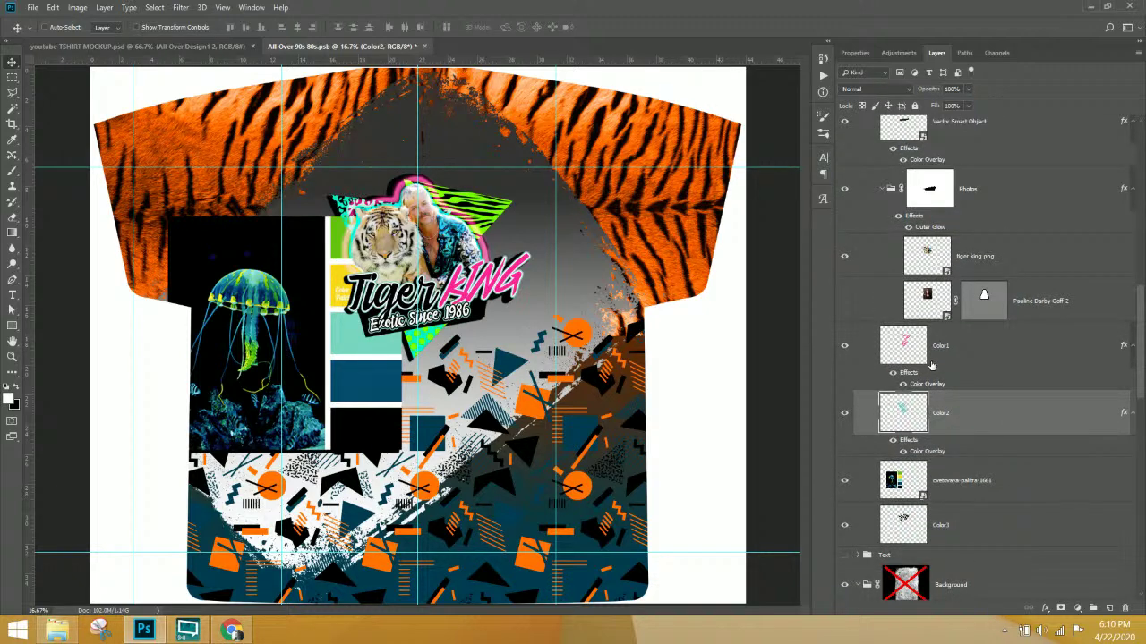
pyautogui.moveTo(974, 480); pyautogui.dragTo(966, 530)
# - Add a Color Overlay to the Color3 layer using the dark blue sampled from the palette image, #2a4f6d
pyautogui.click(901, 484)
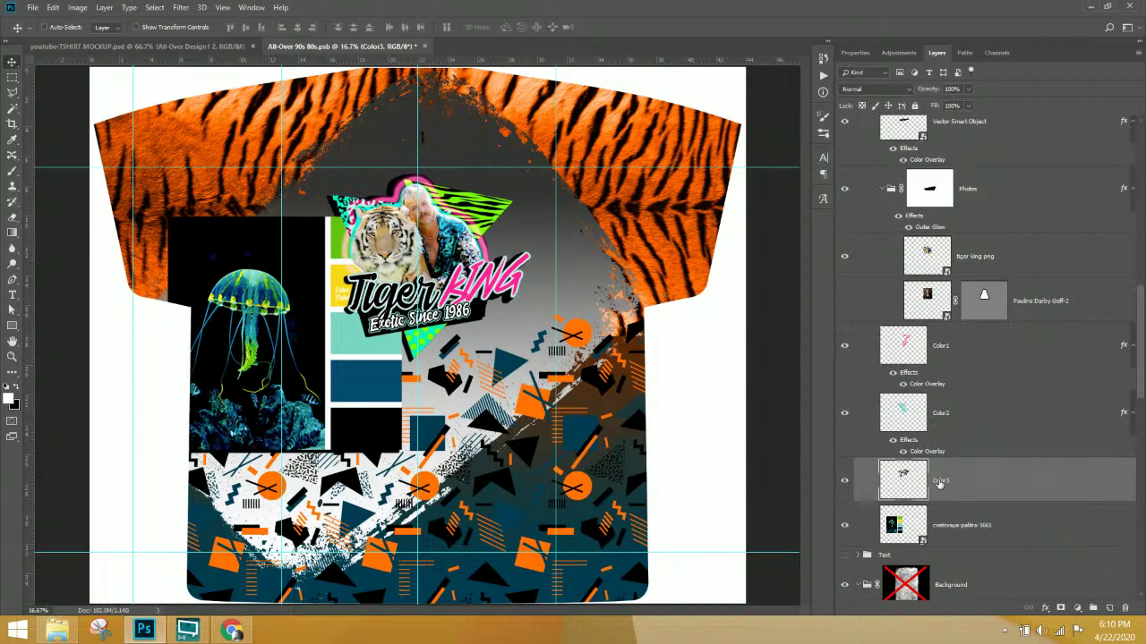
pyautogui.click(1045, 609)
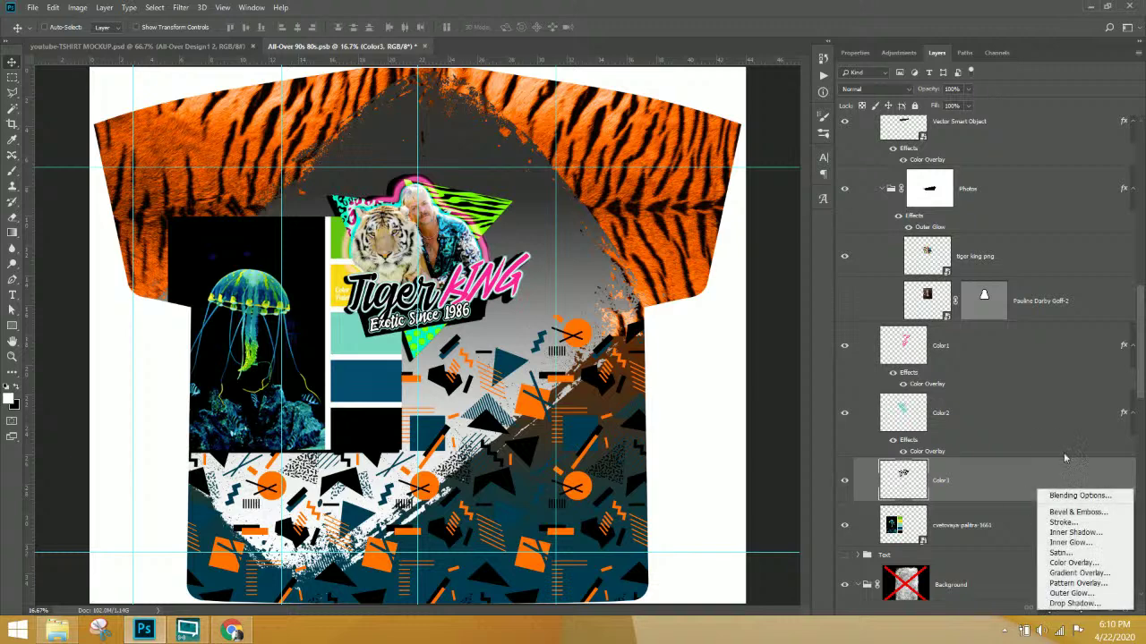
pyautogui.click(1073, 562)
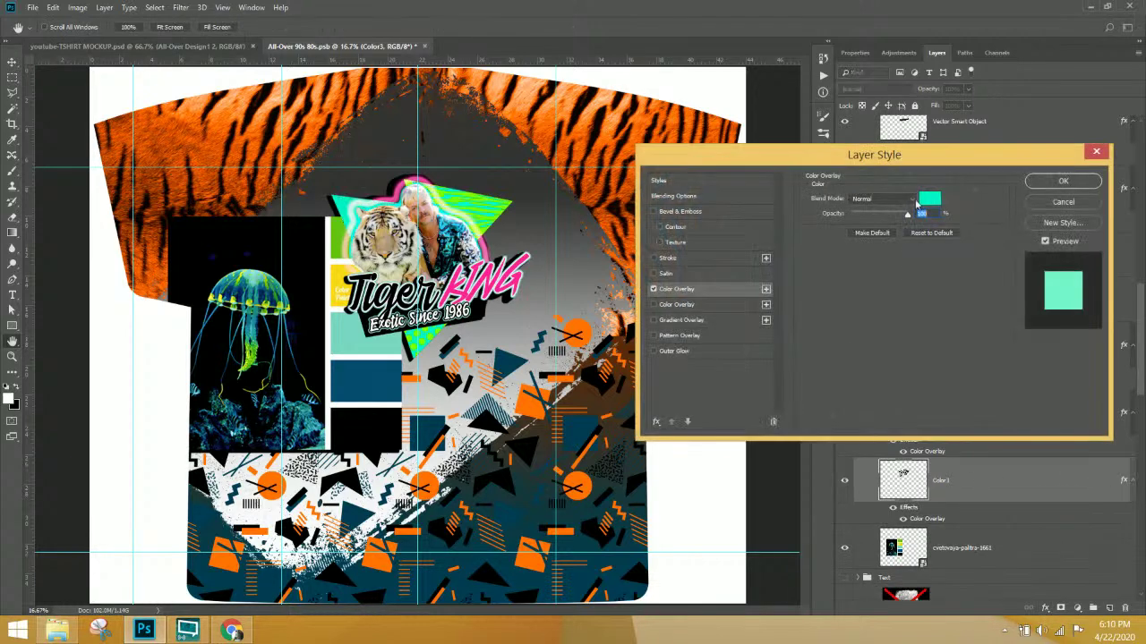
pyautogui.click(936, 202)
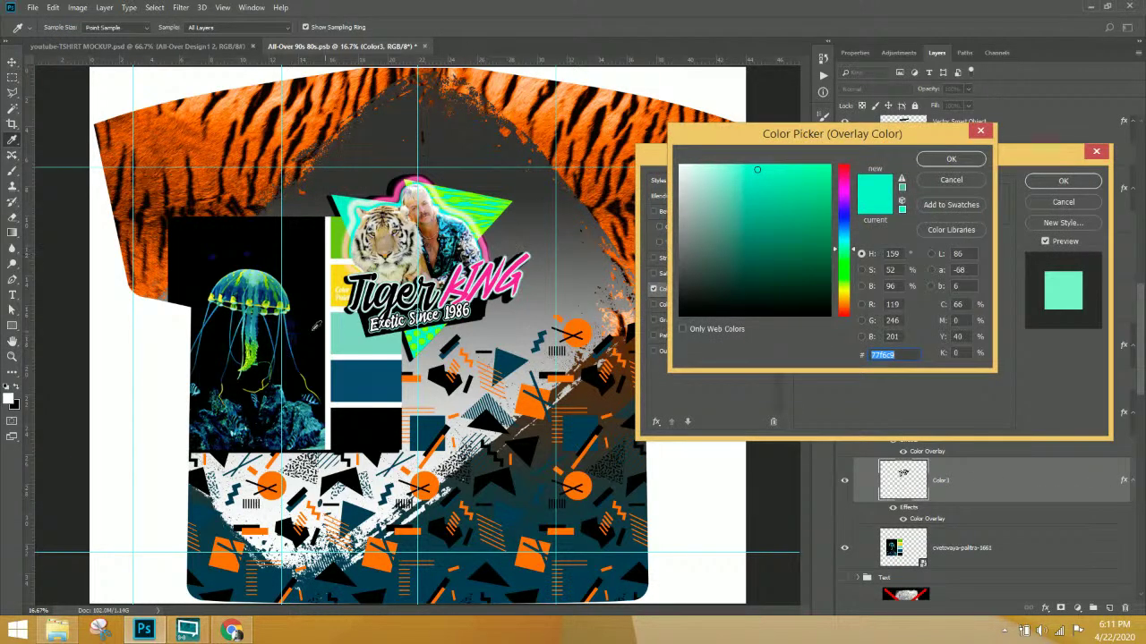
pyautogui.click(359, 372)
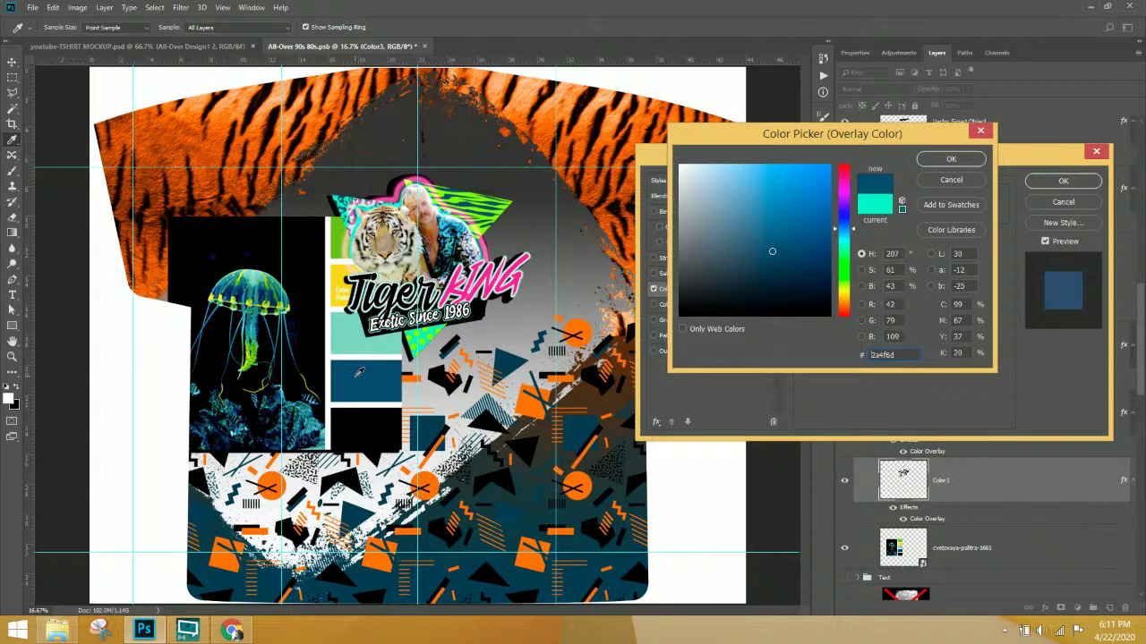
pyautogui.click(940, 163)
pyautogui.click(1064, 181)
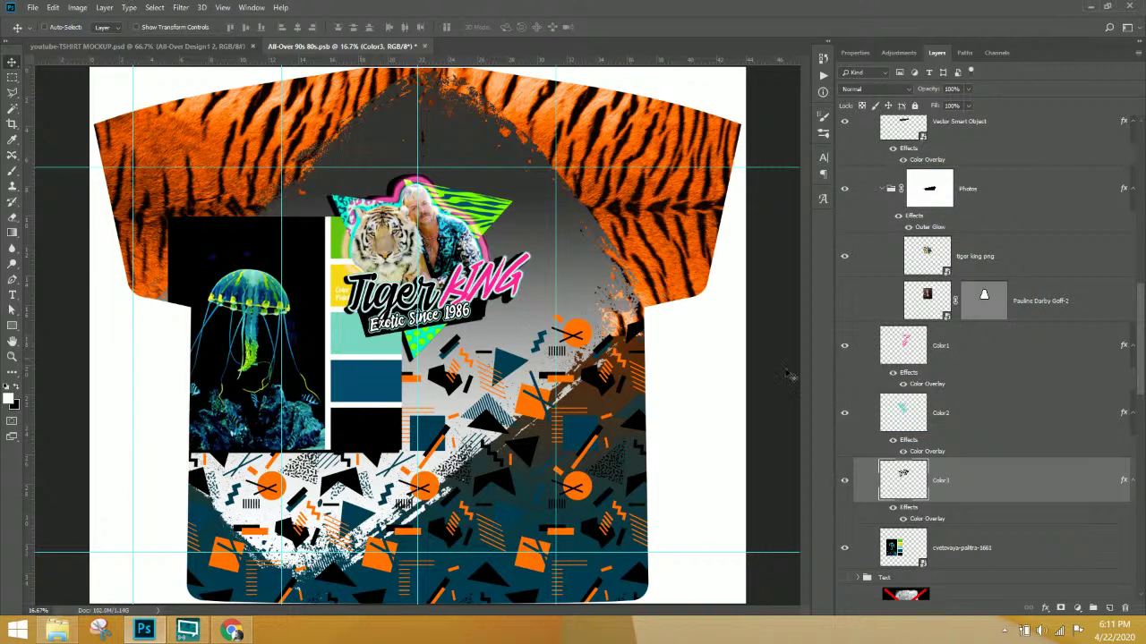
# - Copy the lime green hex code aeff00 from the Color Overlay of the logo's Color1 layer
pyautogui.click(955, 362)
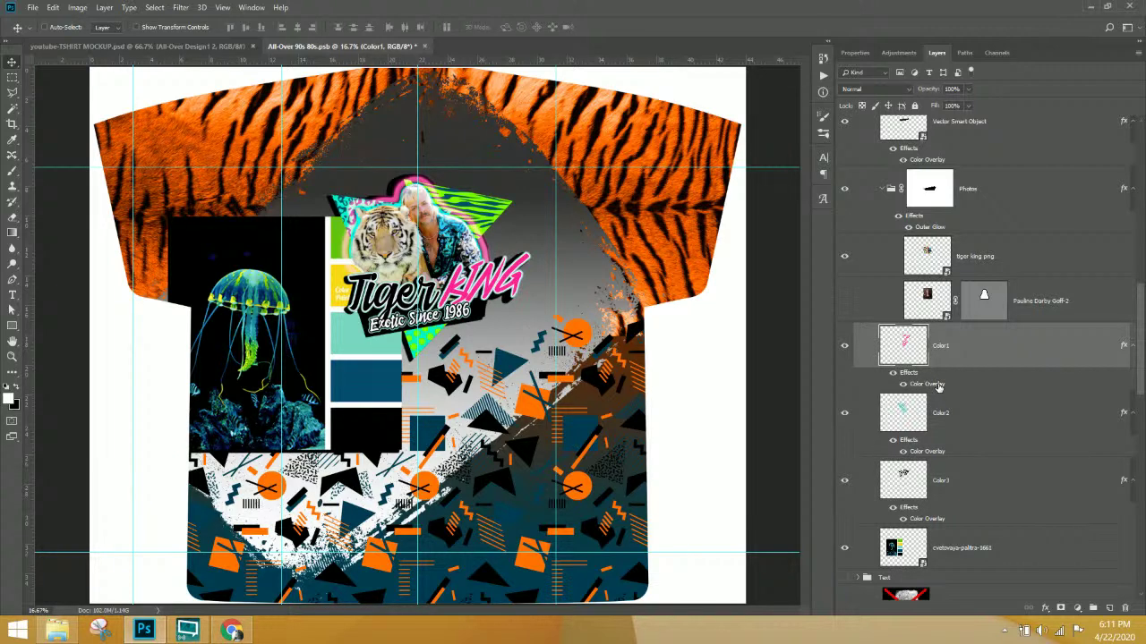
pyautogui.doubleClick(938, 387)
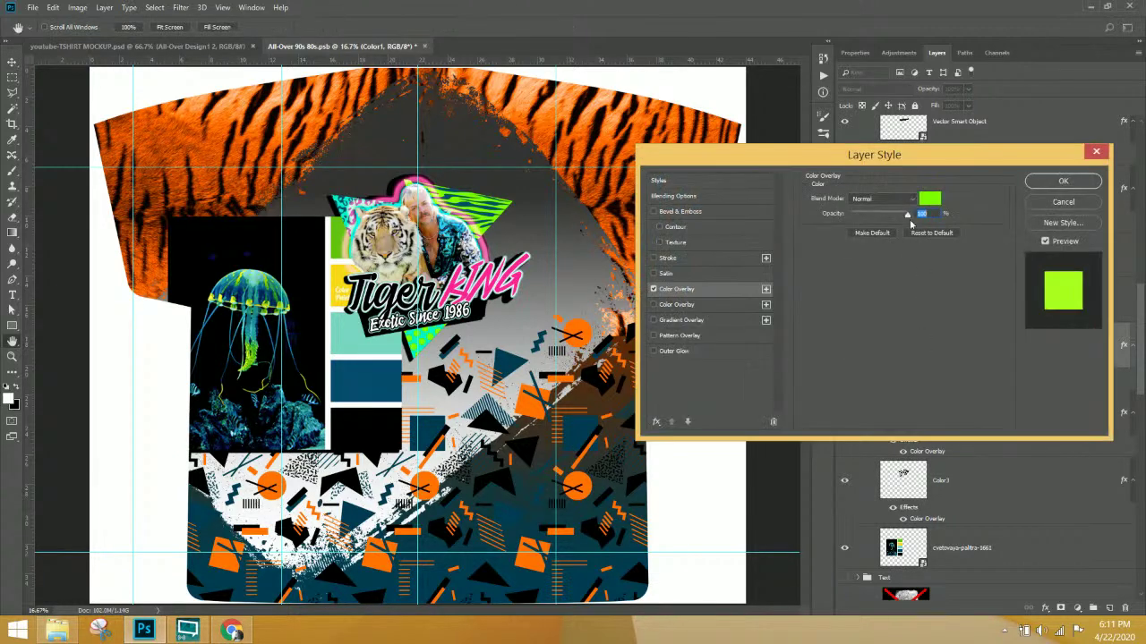
pyautogui.click(936, 201)
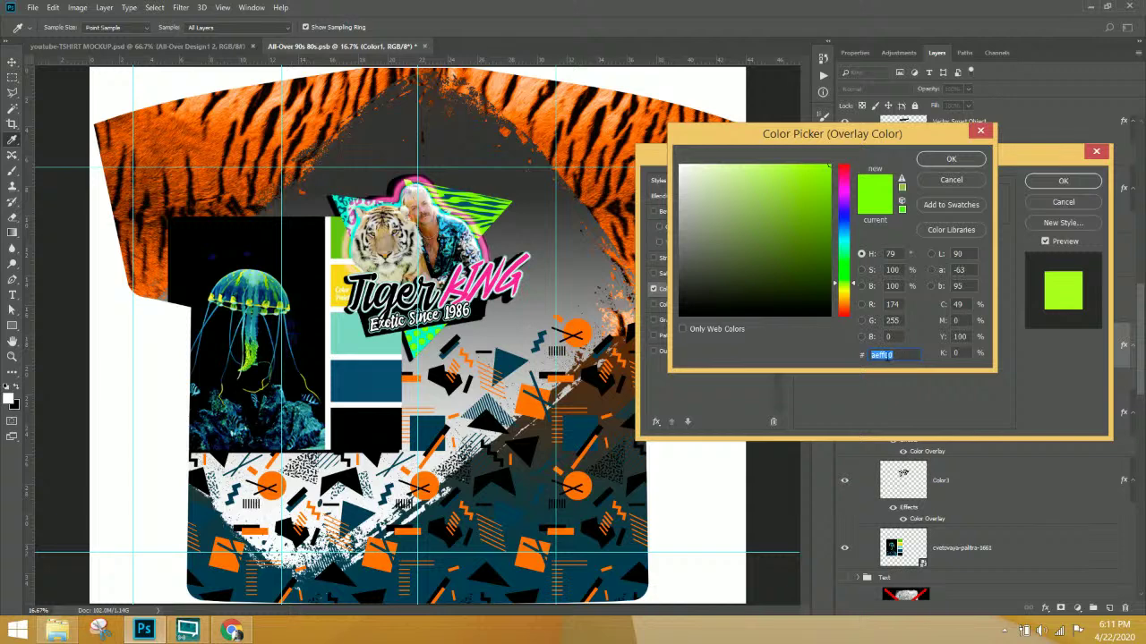
pyautogui.rightClick(890, 355)
pyautogui.click(918, 398)
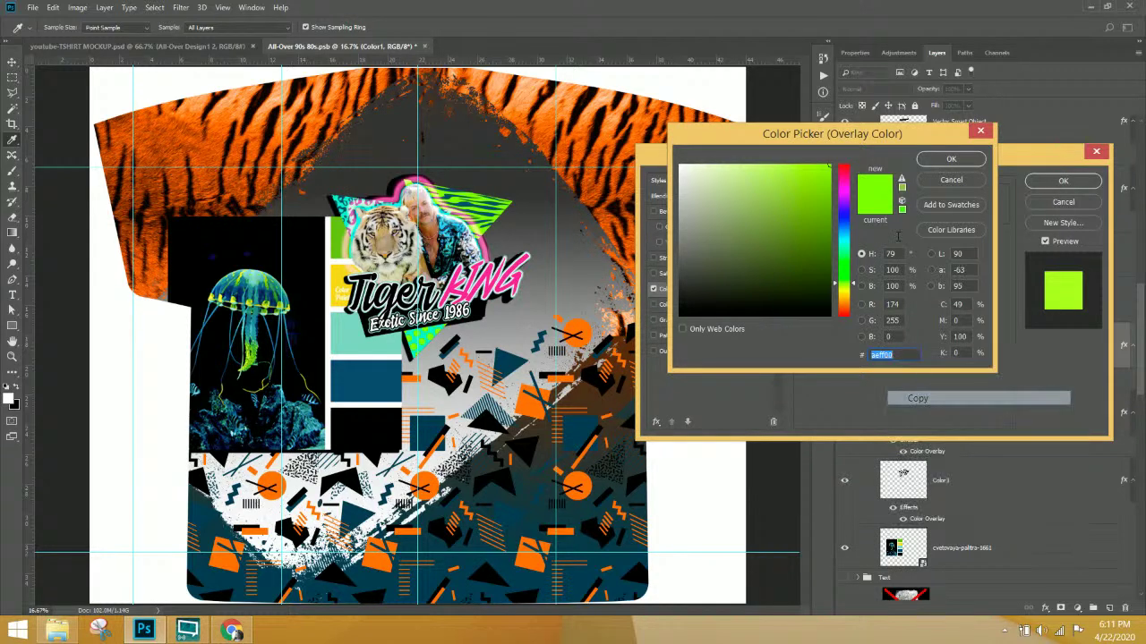
pyautogui.click(945, 159)
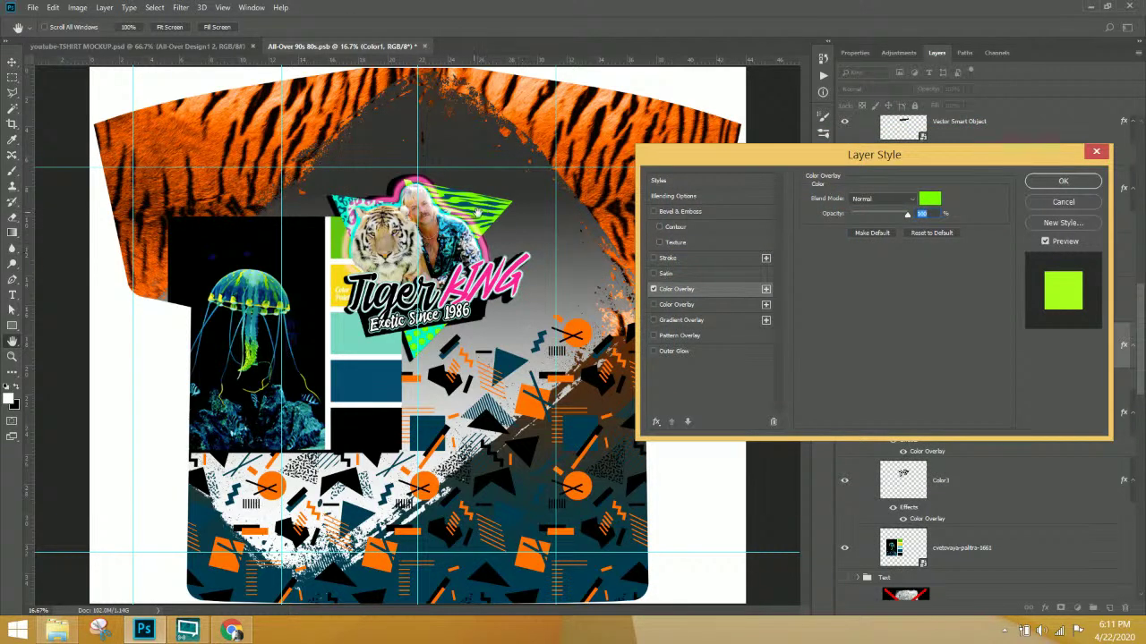
pyautogui.click(1060, 182)
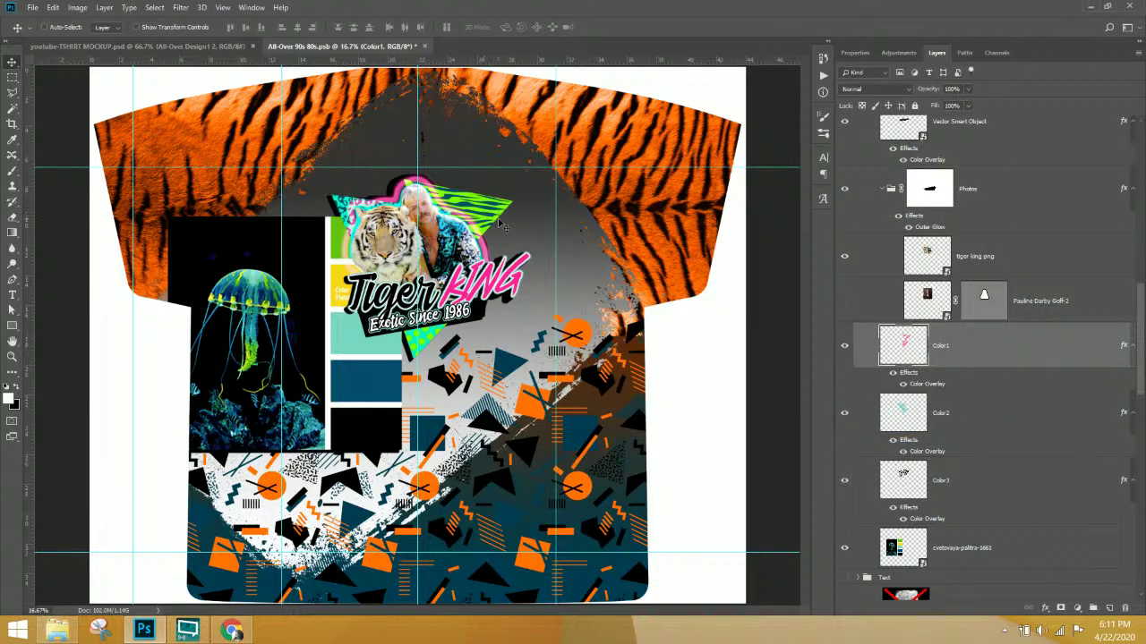
# - Add another Color Overlay to the Color1 layer in the Triangle Pattern group and set its color to #aeff00
pyautogui.rightClick(577, 333)
pyautogui.click(607, 349)
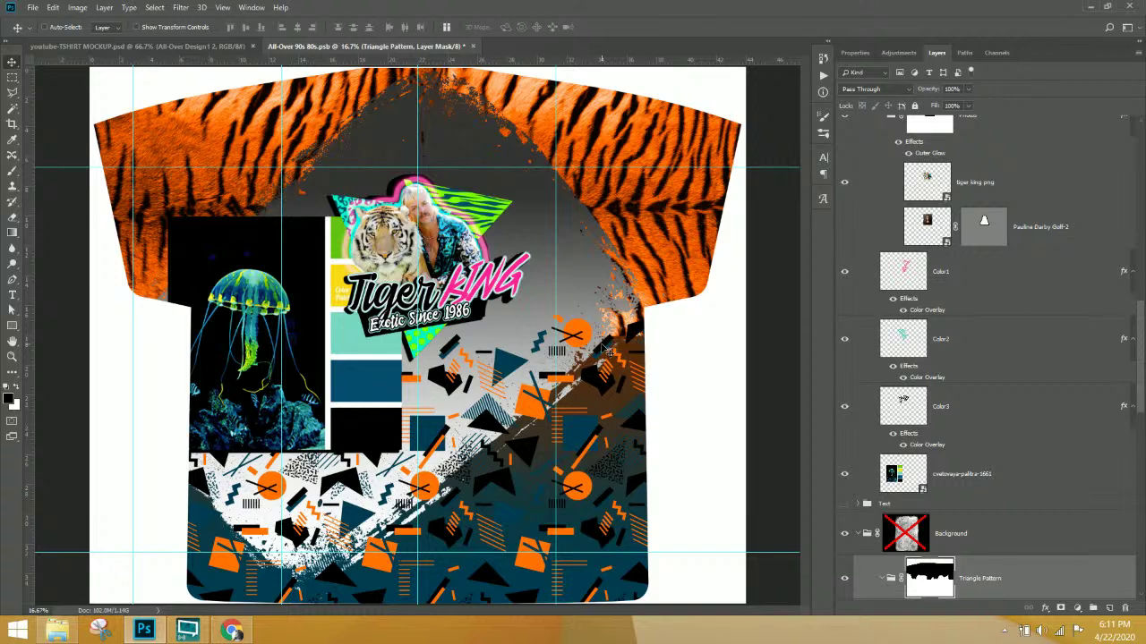
pyautogui.rightClick(575, 329)
pyautogui.click(626, 355)
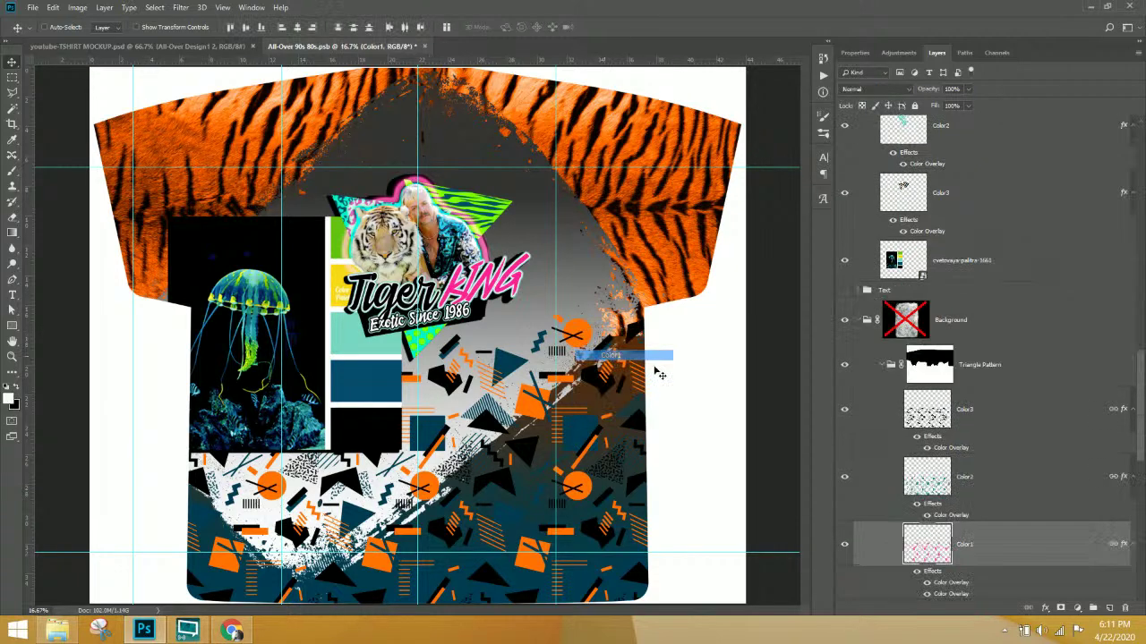
pyautogui.scroll(-3, 950, 506)
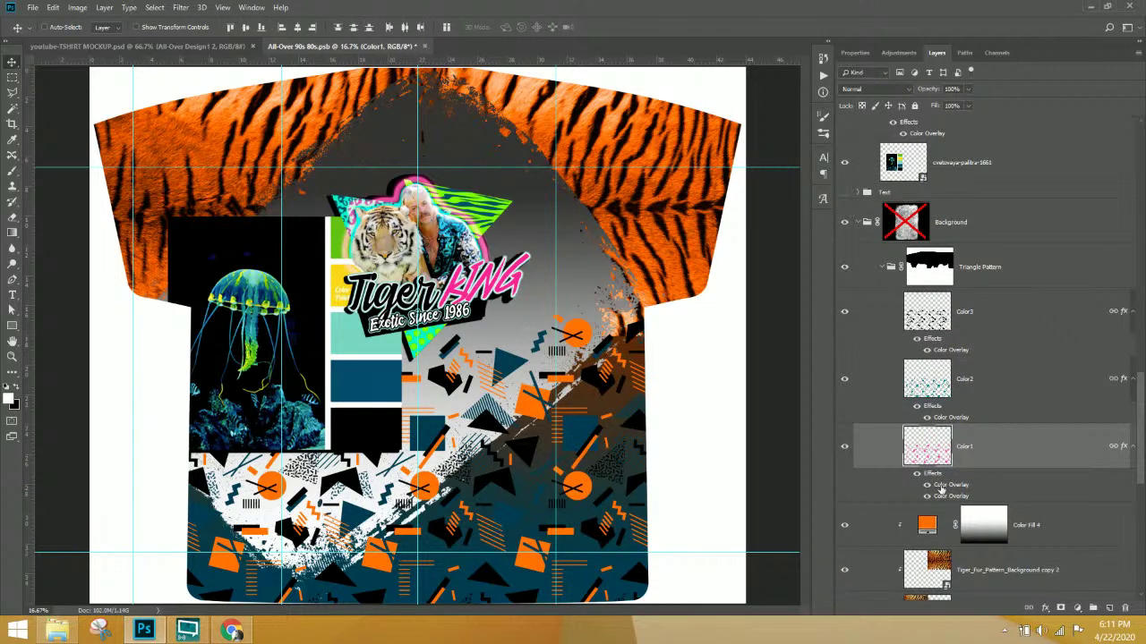
pyautogui.doubleClick(939, 485)
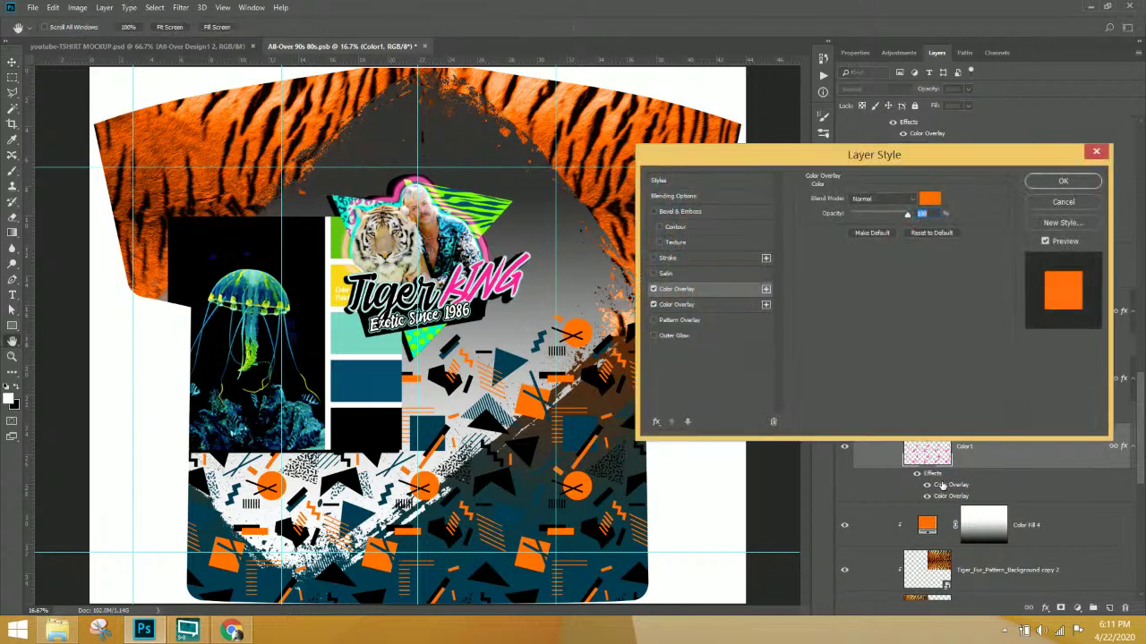
pyautogui.click(765, 289)
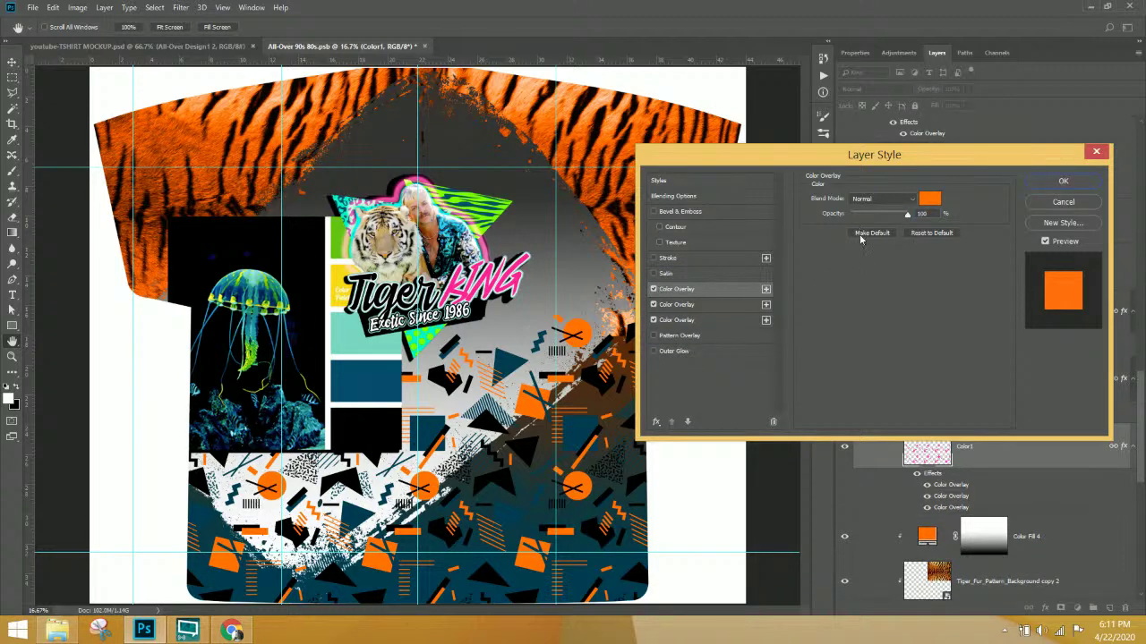
pyautogui.click(929, 199)
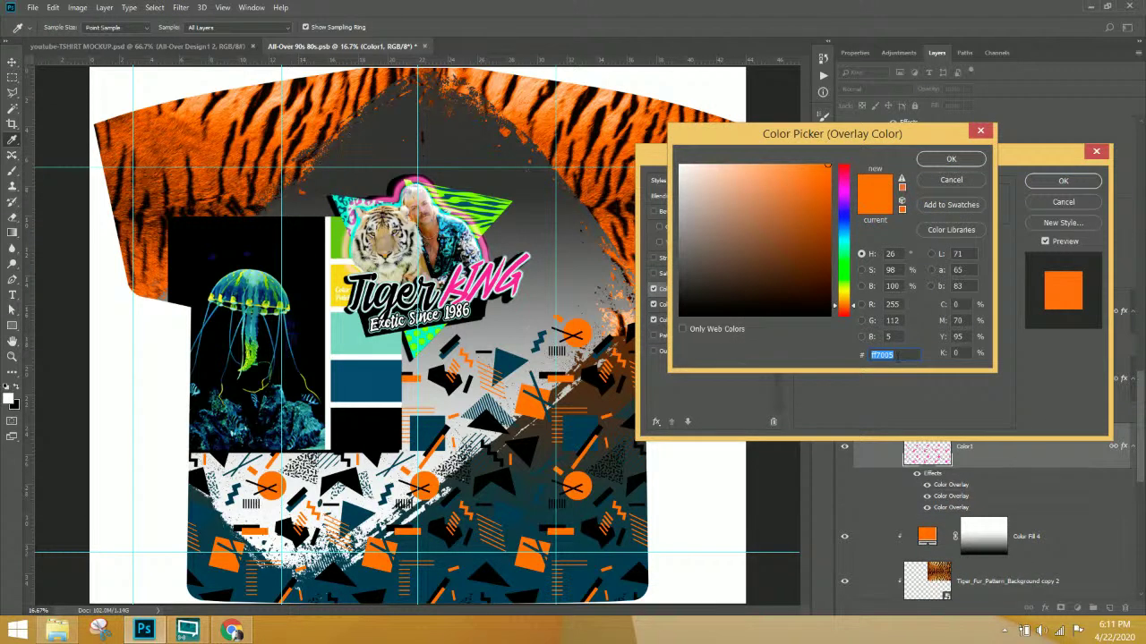
pyautogui.write('aeff00')
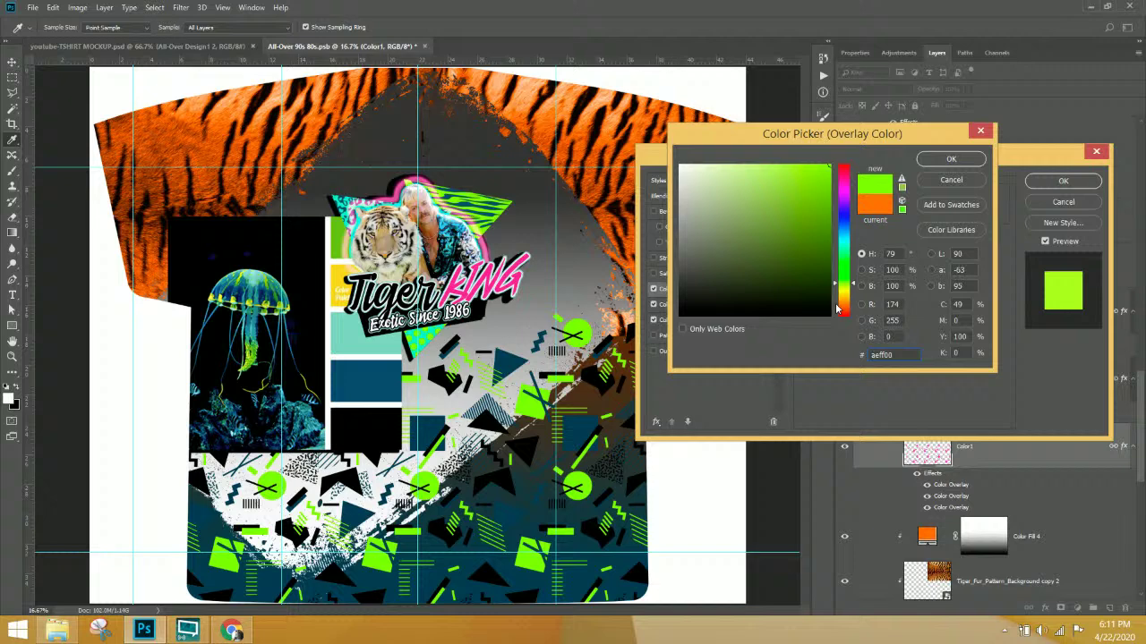
pyautogui.click(951, 159)
pyautogui.click(1063, 182)
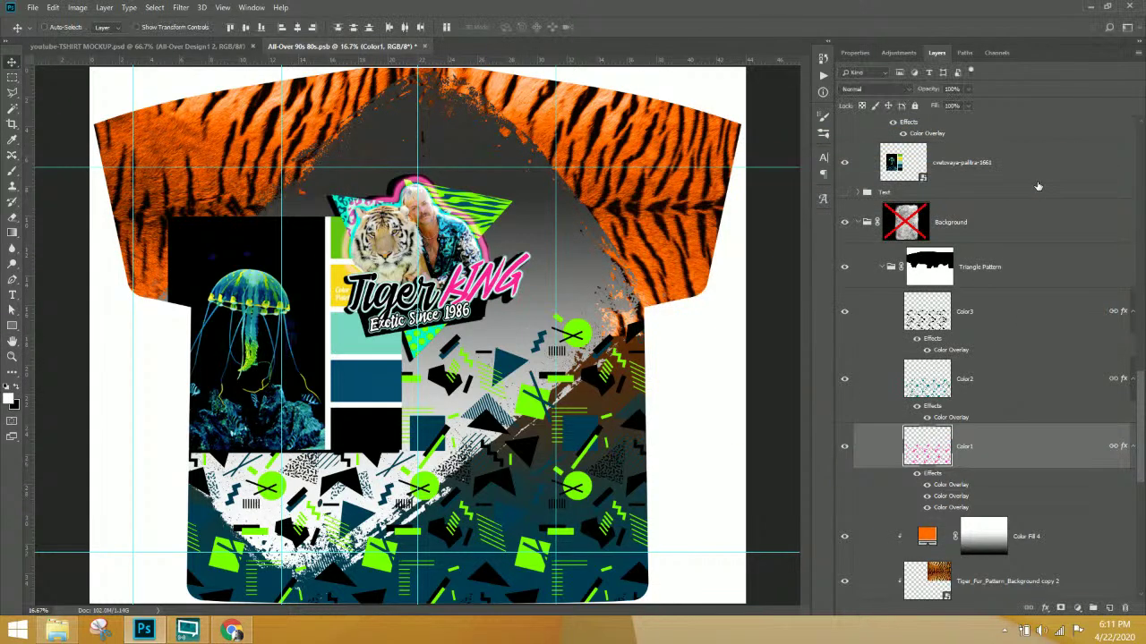
# - Add two more Color Overlay effects to the Color2 layer in the Triangle Pattern group
pyautogui.scroll(-1, 993, 339)
pyautogui.click(994, 337)
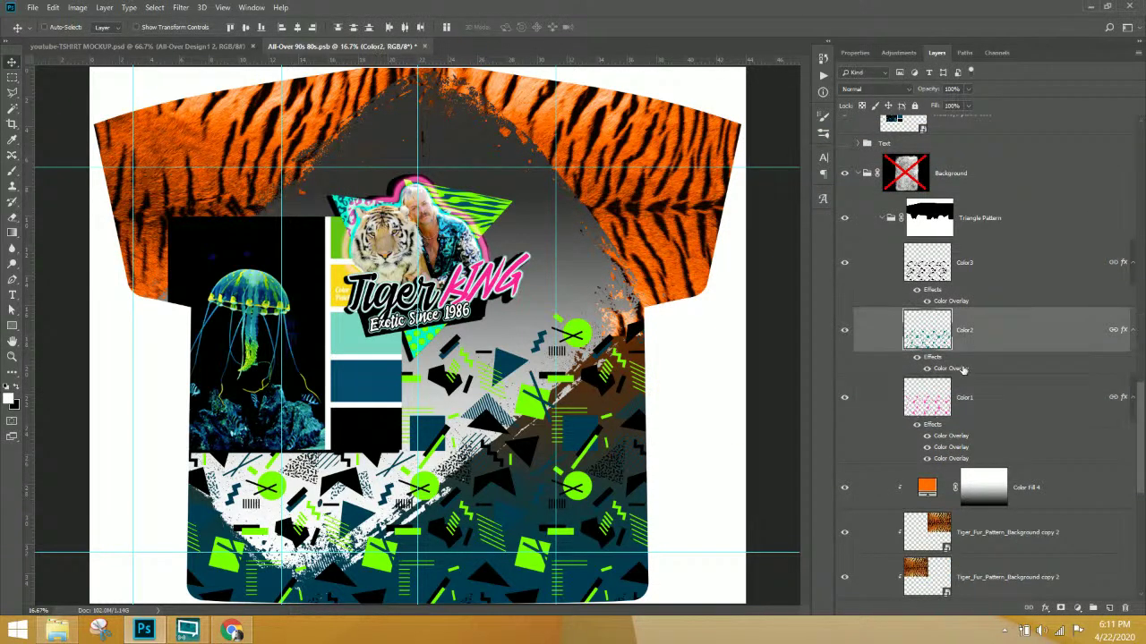
pyautogui.doubleClick(954, 368)
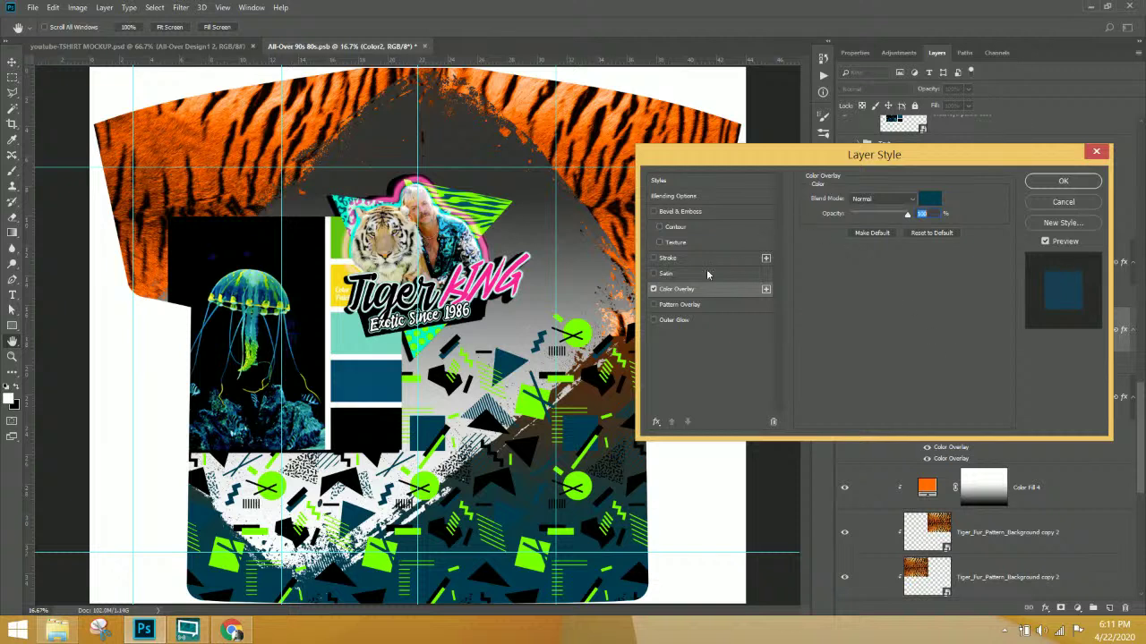
pyautogui.click(766, 289)
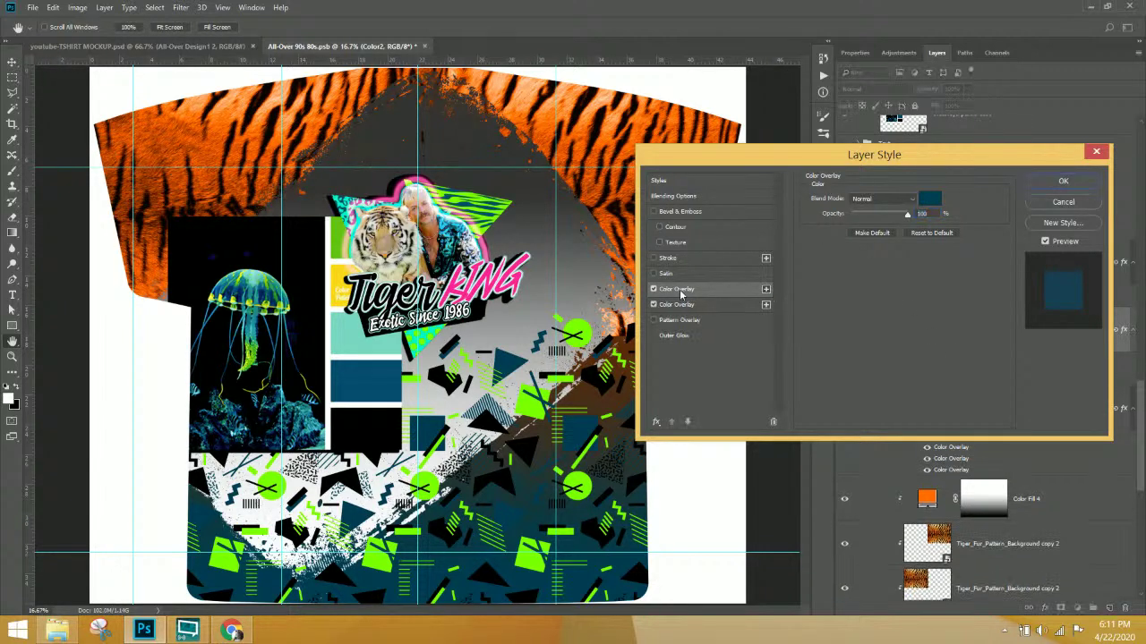
pyautogui.click(766, 289)
pyautogui.click(717, 320)
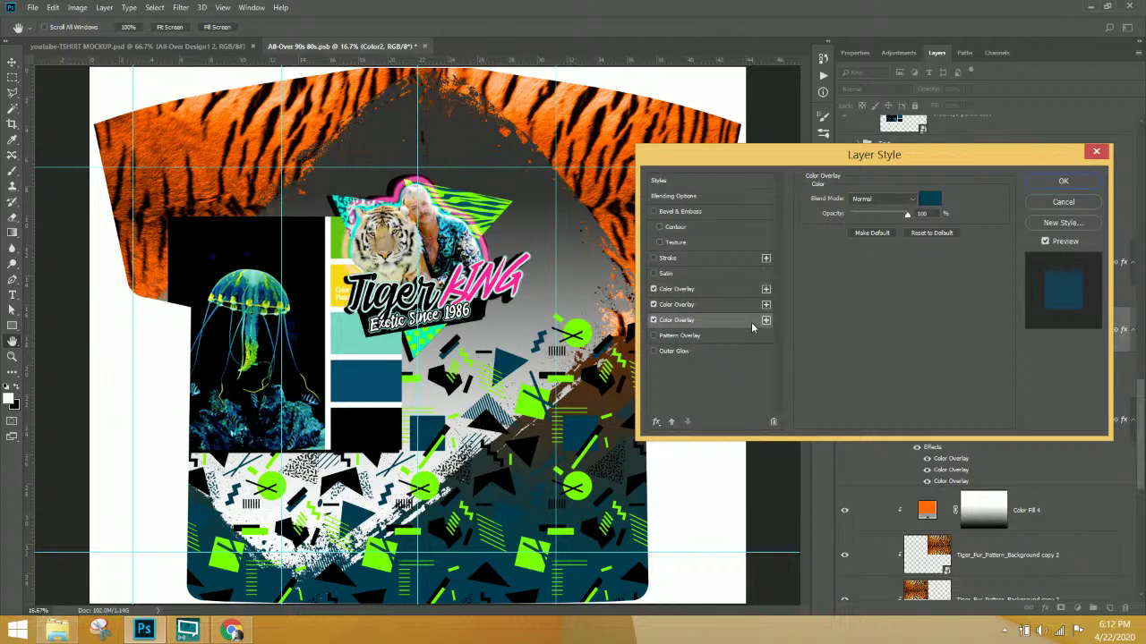
pyautogui.click(716, 287)
# - Set the uppermost Color Overlay of the pattern's Color2 layer to the mint sampled from the logo's dotted triangle, #77f6c9
pyautogui.click(927, 202)
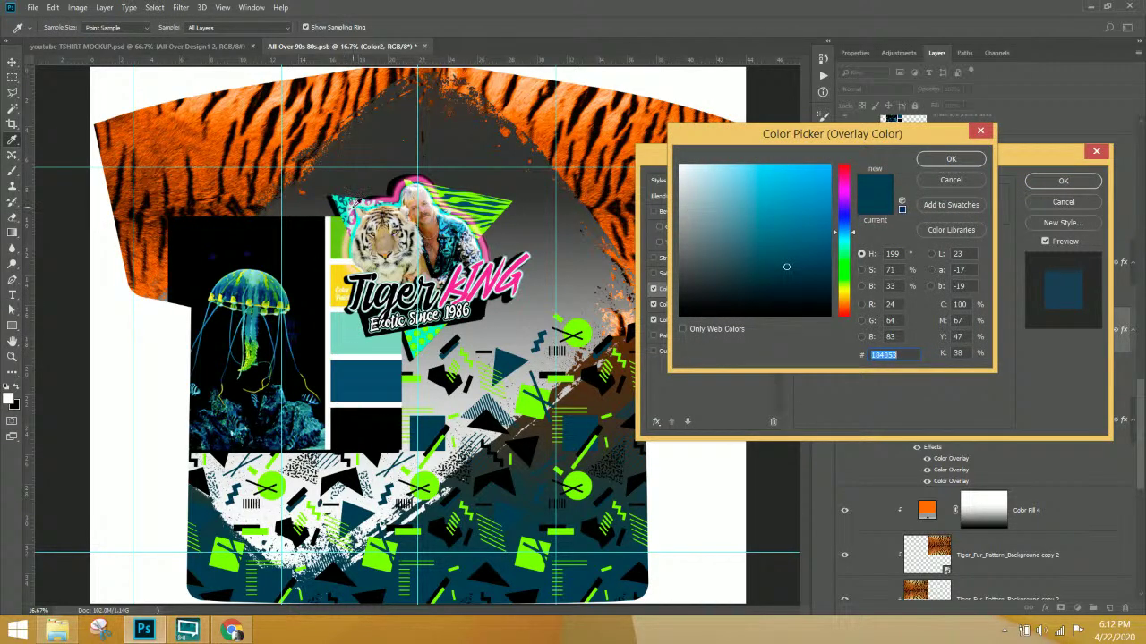
pyautogui.scroll(2, 355, 203)
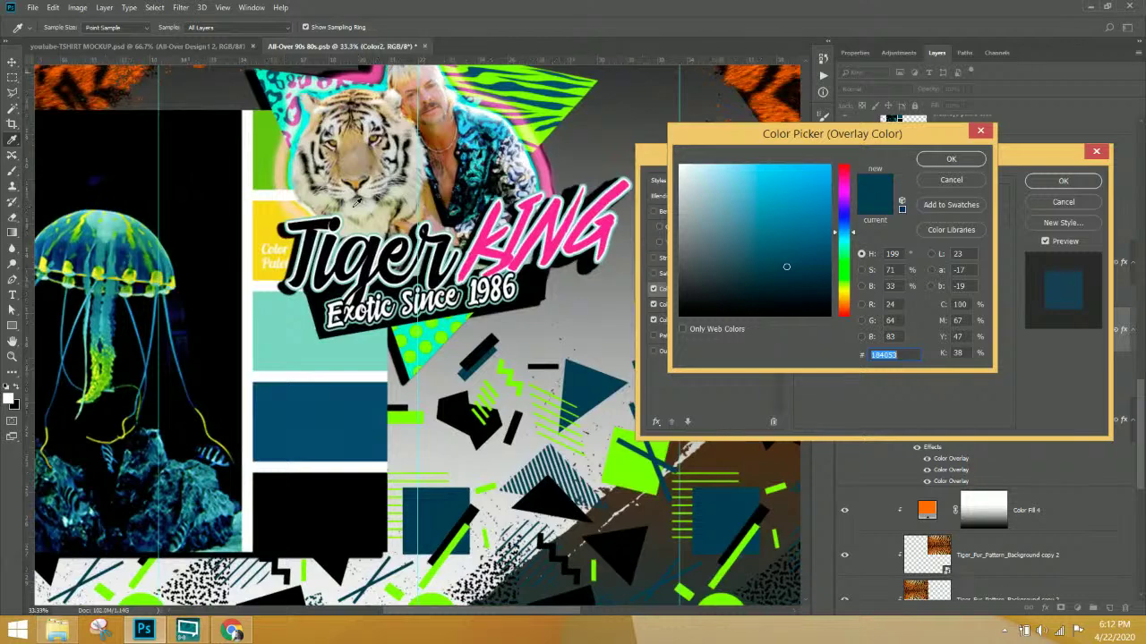
pyautogui.scroll(1, 376, 221)
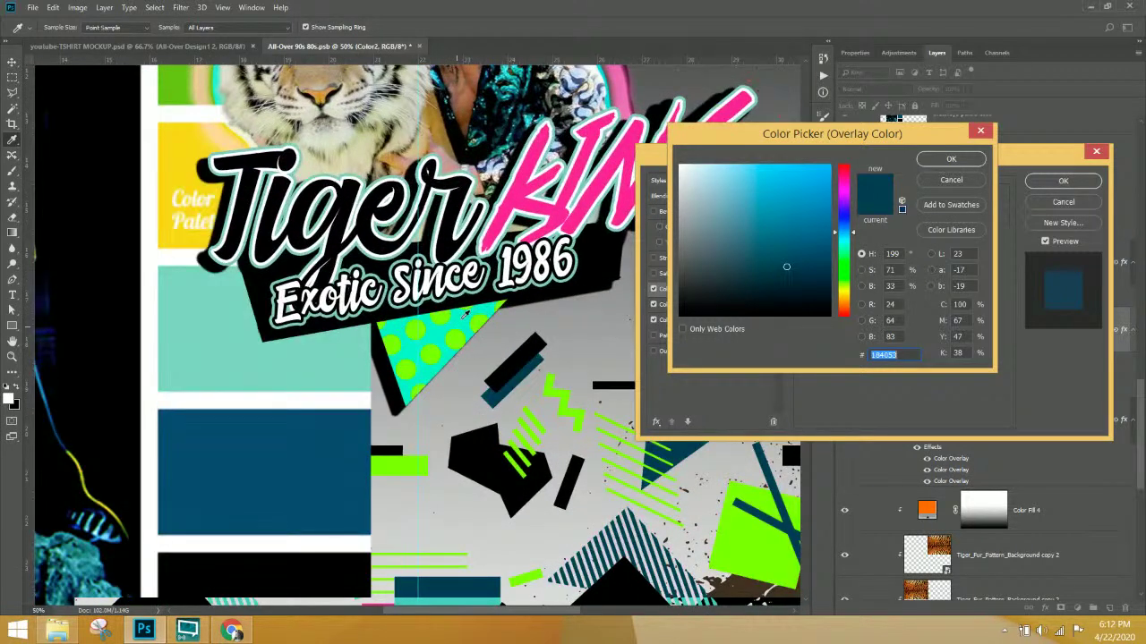
pyautogui.click(458, 318)
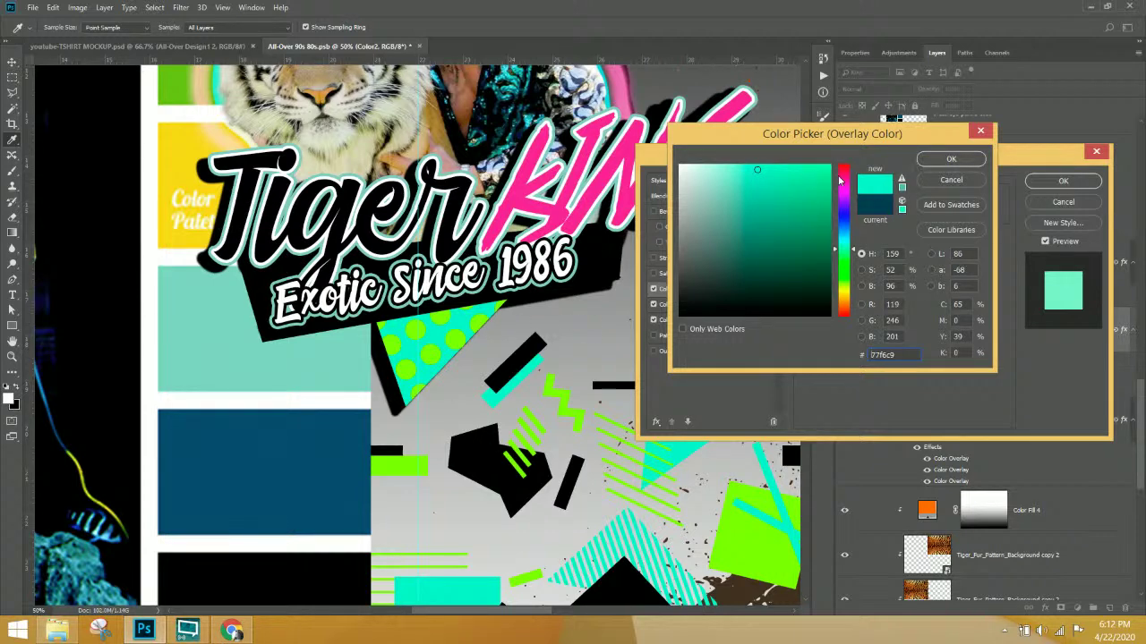
pyautogui.click(935, 159)
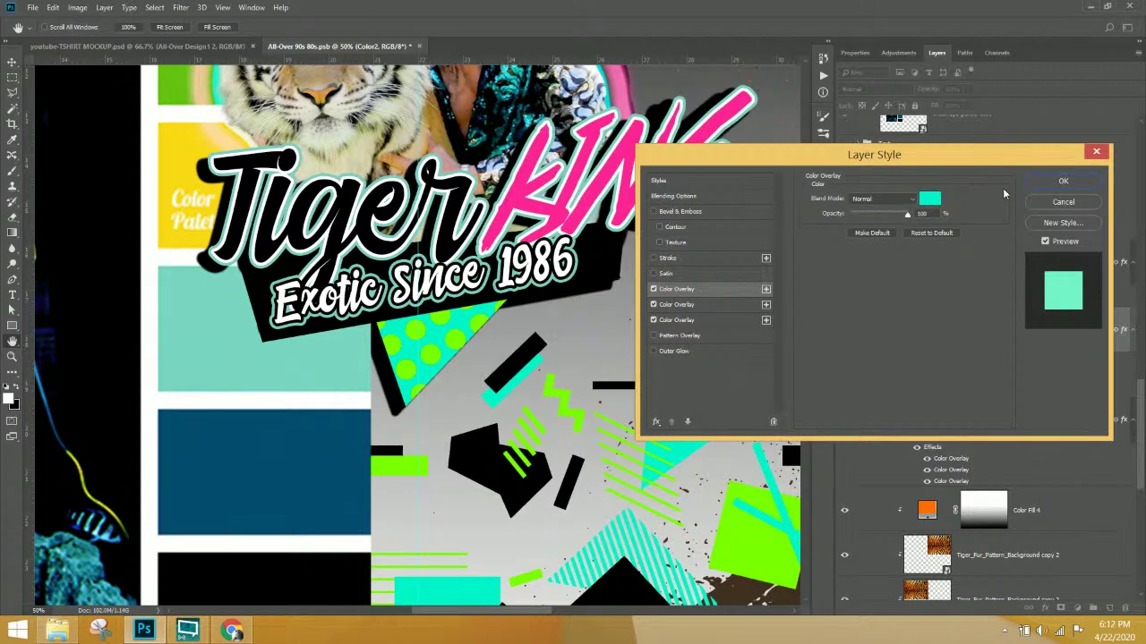
pyautogui.click(1049, 183)
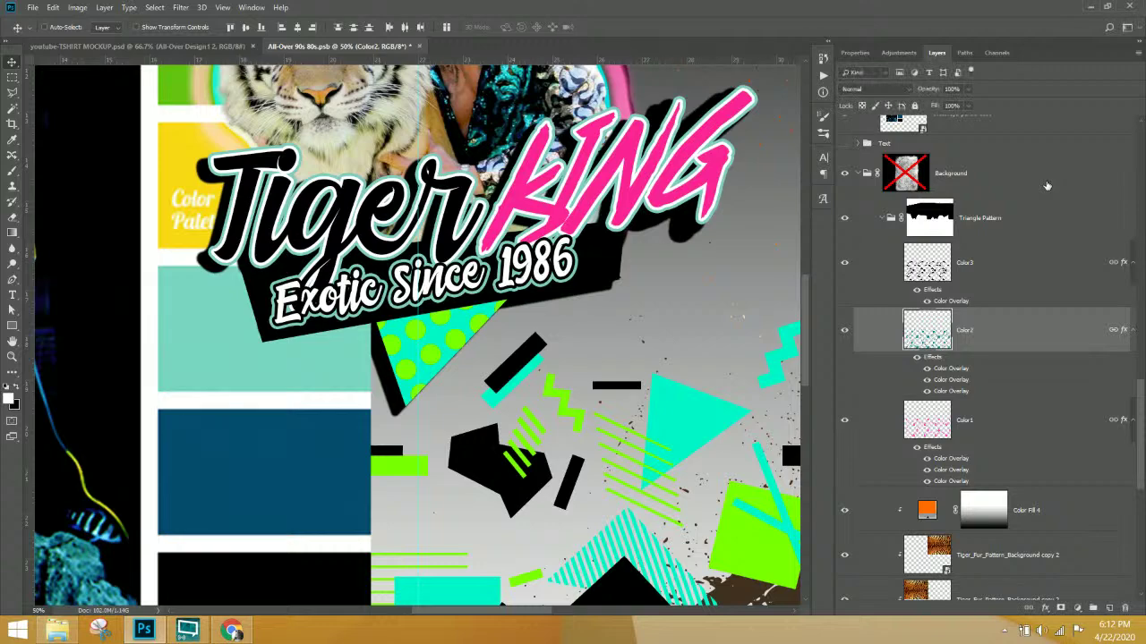
pyautogui.hotkey('ctrl', '-')
pyautogui.hotkey('ctrl', '-')
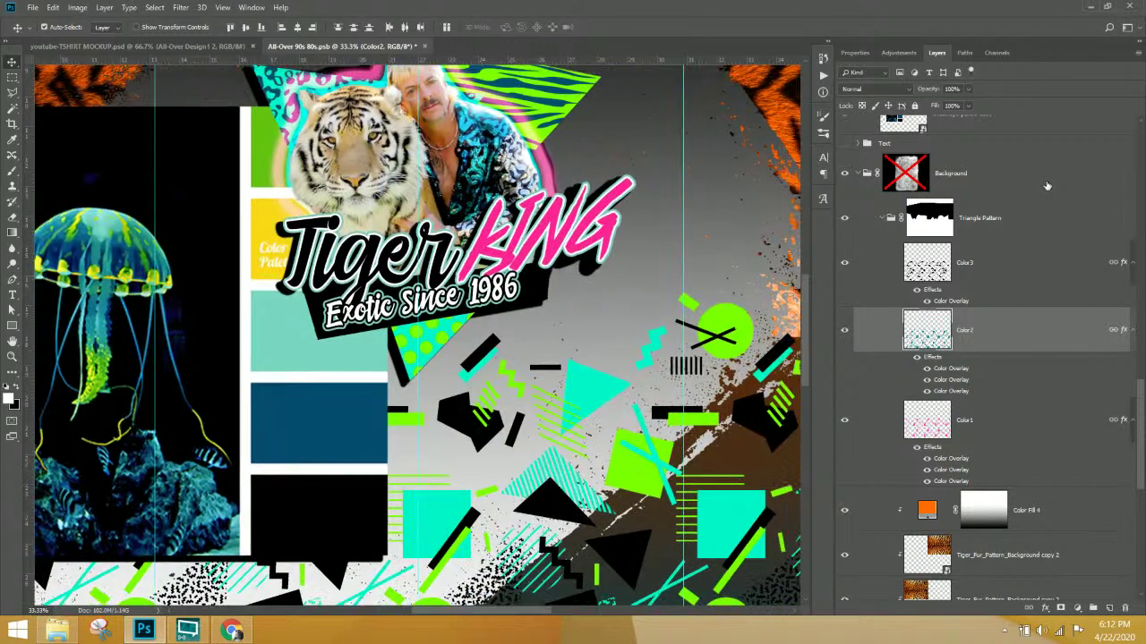
pyautogui.hotkey('ctrl', '-')
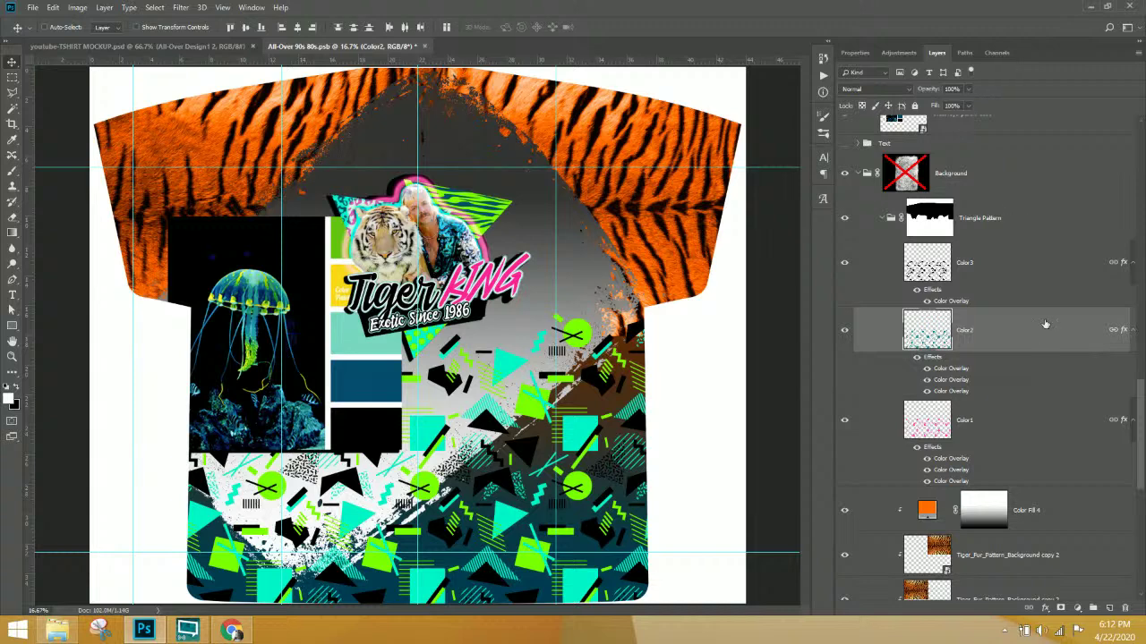
# - Add a second Color Overlay to the pattern's Color3 layer using the dark blue sampled from the palette image, #2a4f6e
pyautogui.click(997, 265)
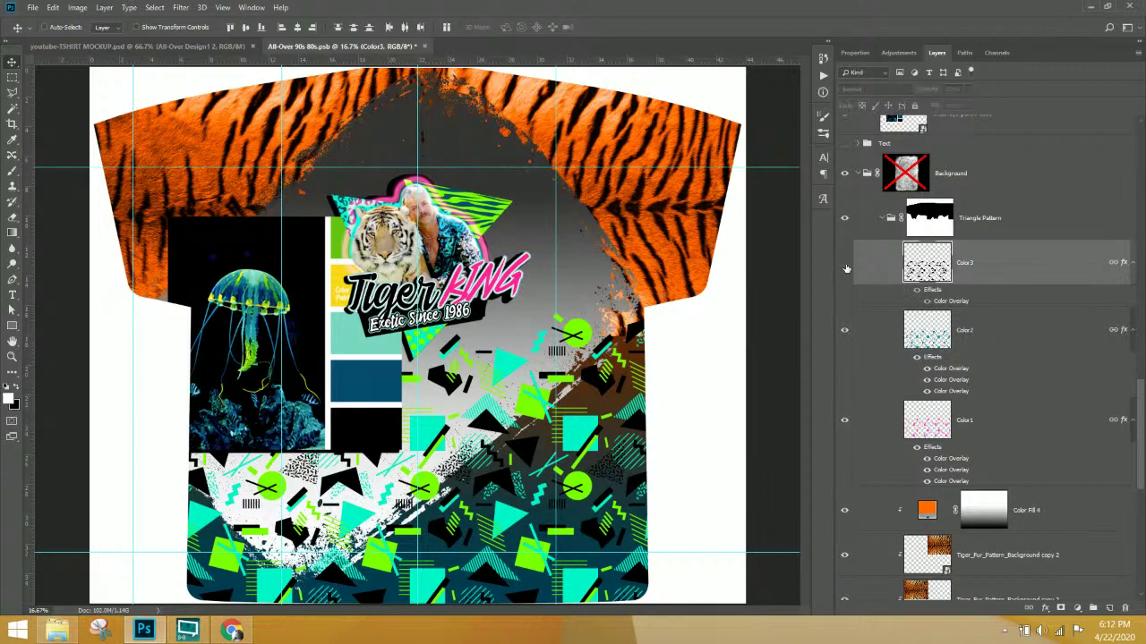
pyautogui.click(844, 264)
pyautogui.click(844, 264)
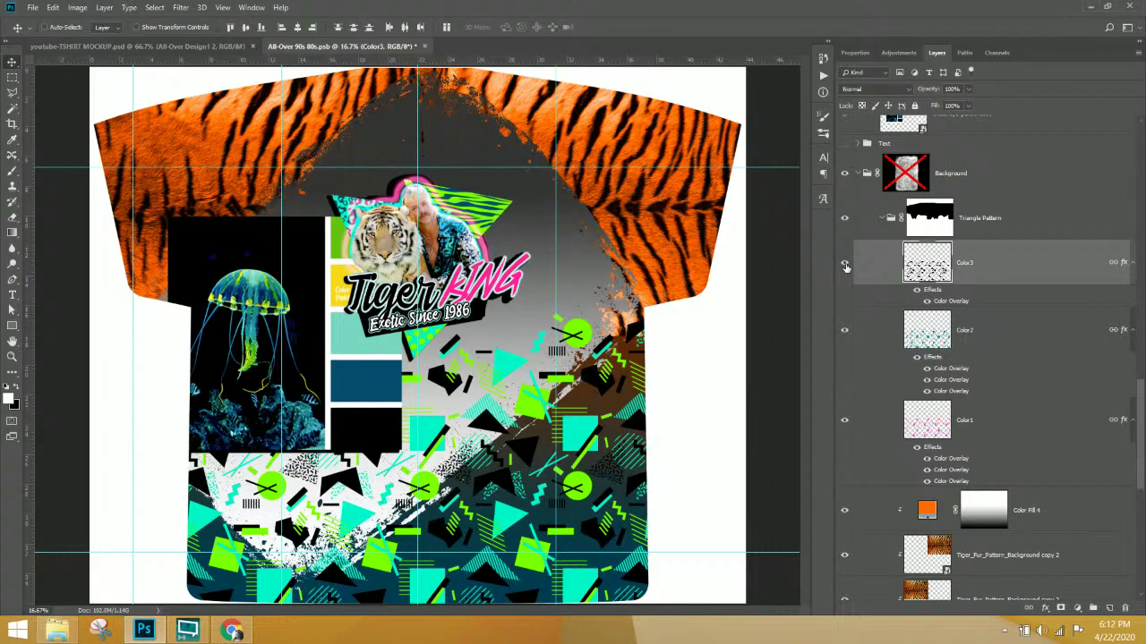
pyautogui.doubleClick(951, 301)
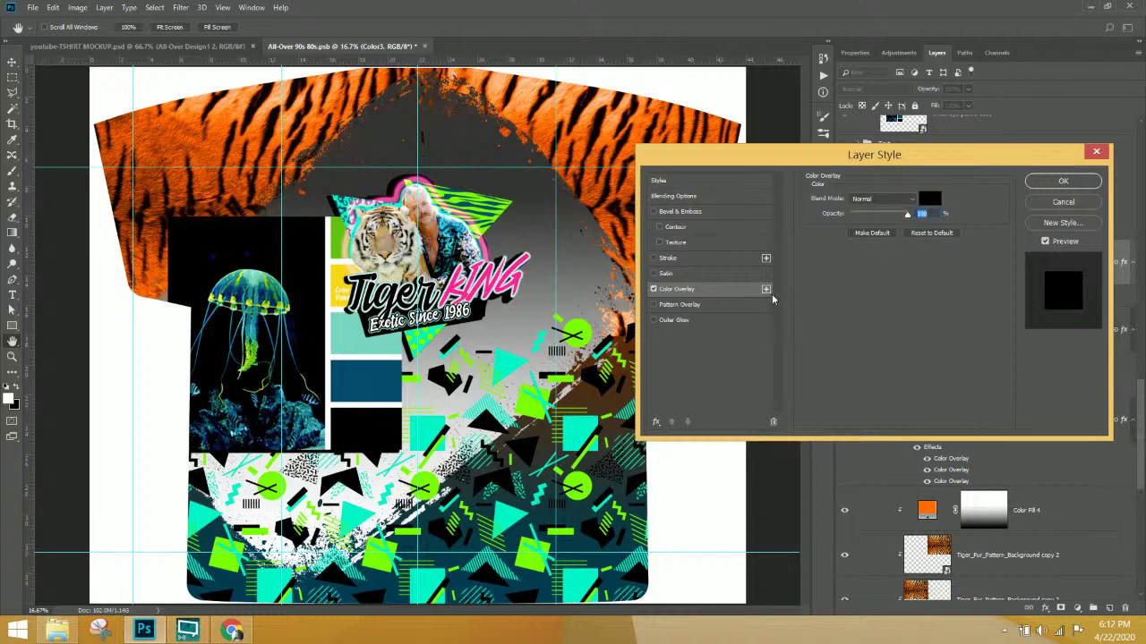
pyautogui.click(929, 199)
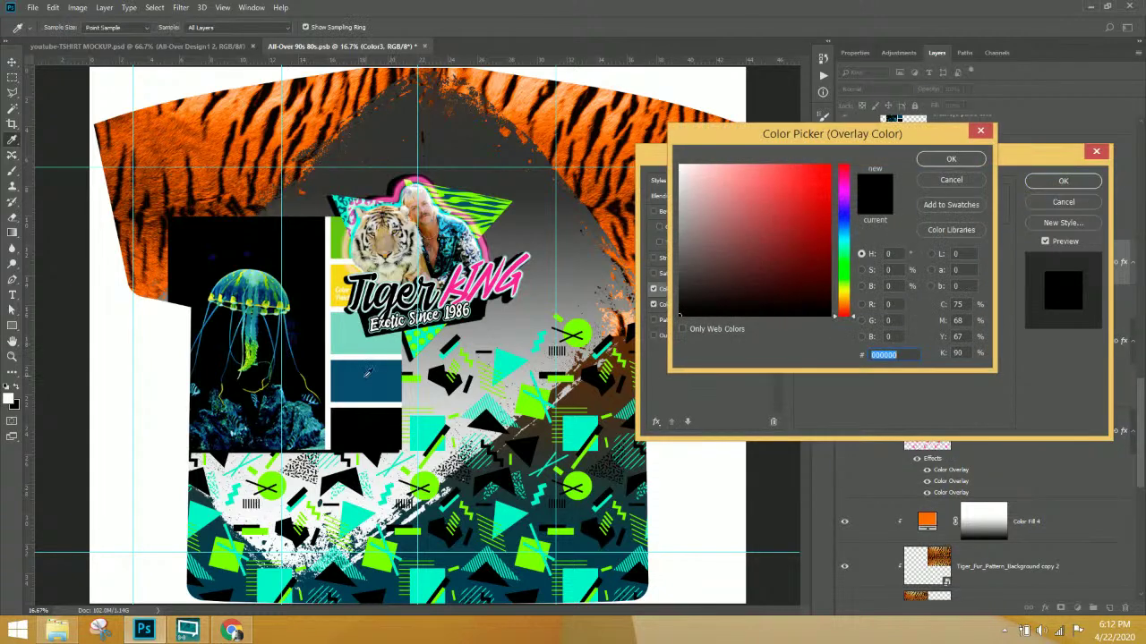
pyautogui.click(362, 381)
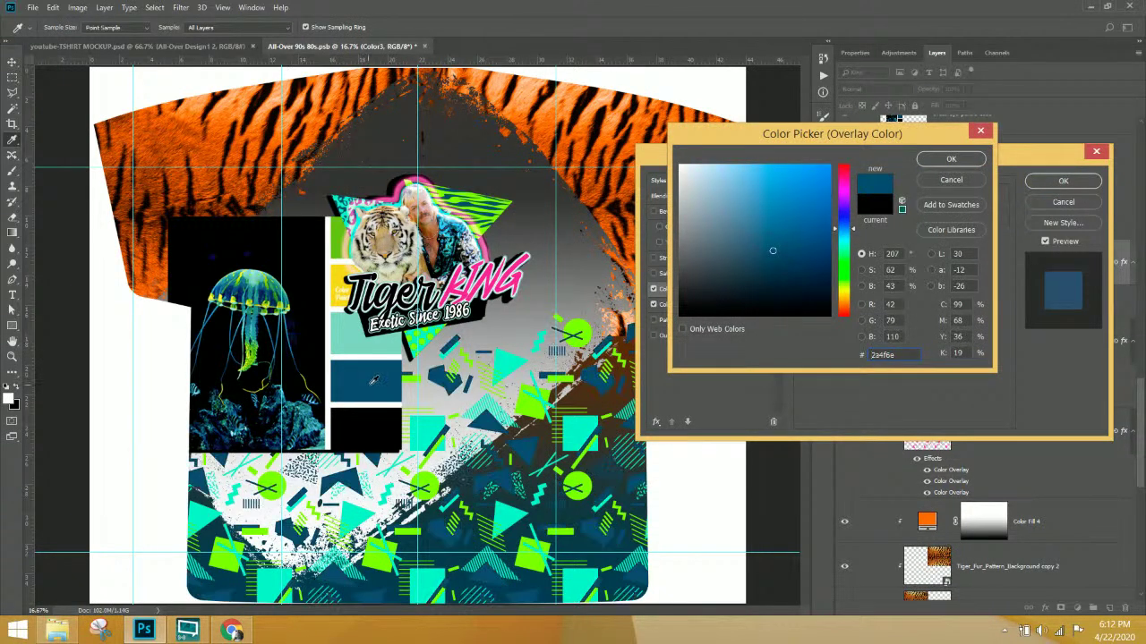
pyautogui.click(927, 162)
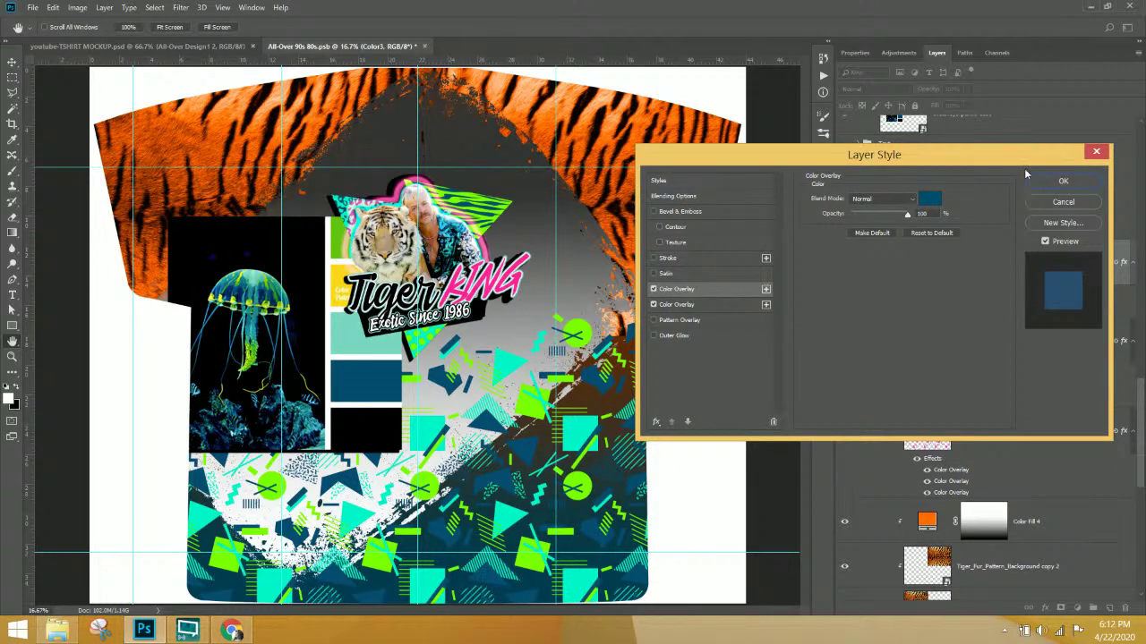
pyautogui.click(1053, 185)
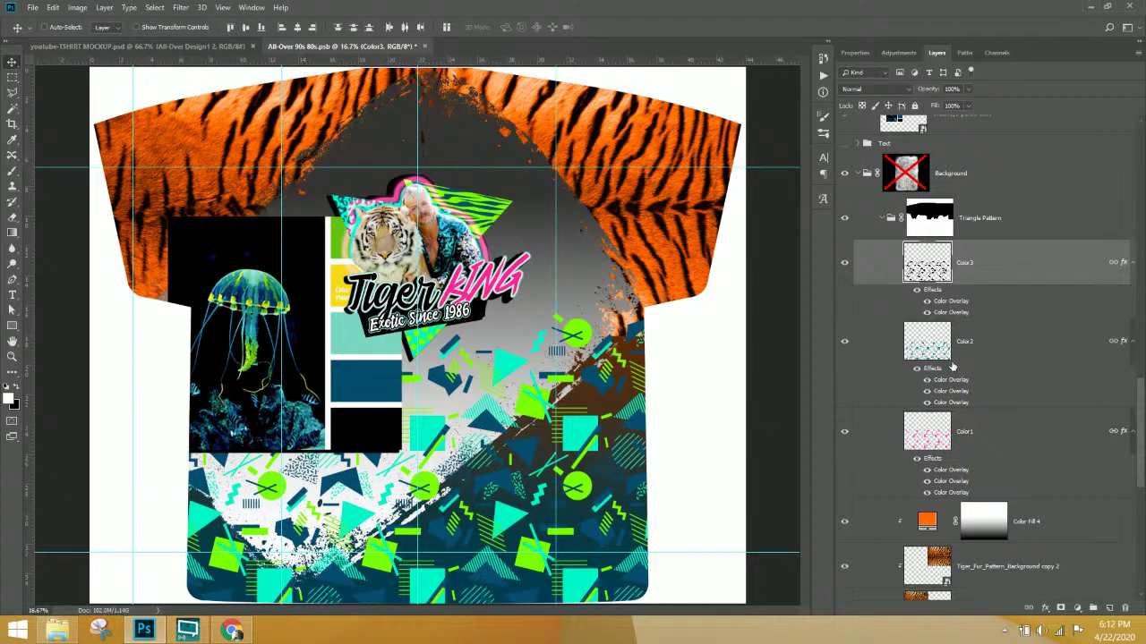
# - Delete the cvetovaya-palitra-1661 palette image layer from the design
pyautogui.scroll(2, 953, 367)
pyautogui.rightClick(326, 250)
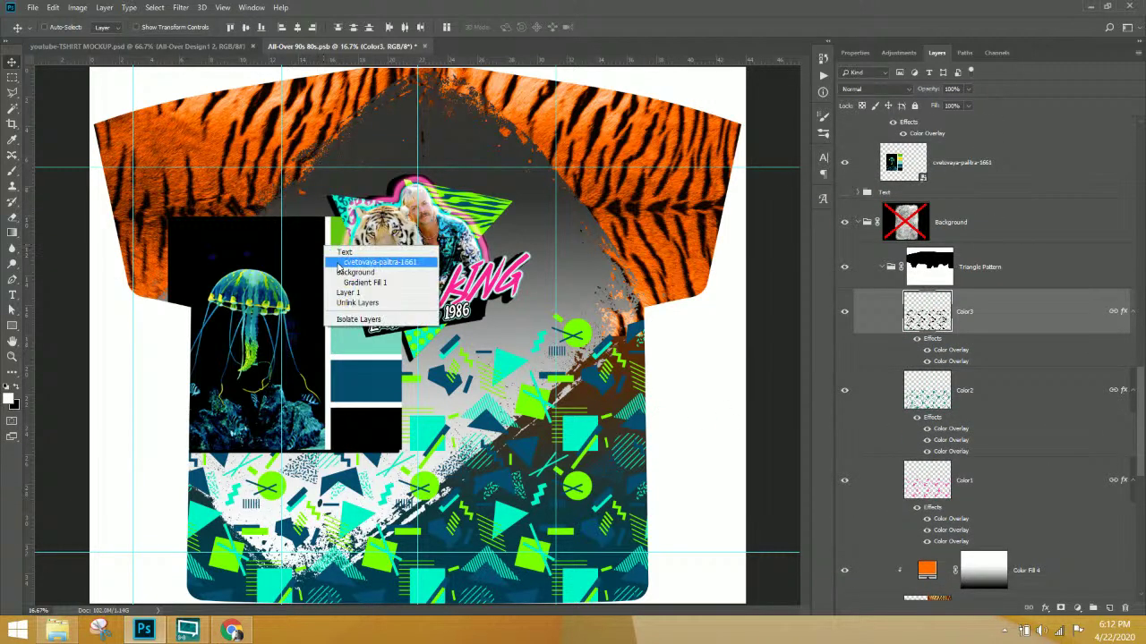
pyautogui.click(340, 263)
pyautogui.press('Delete')
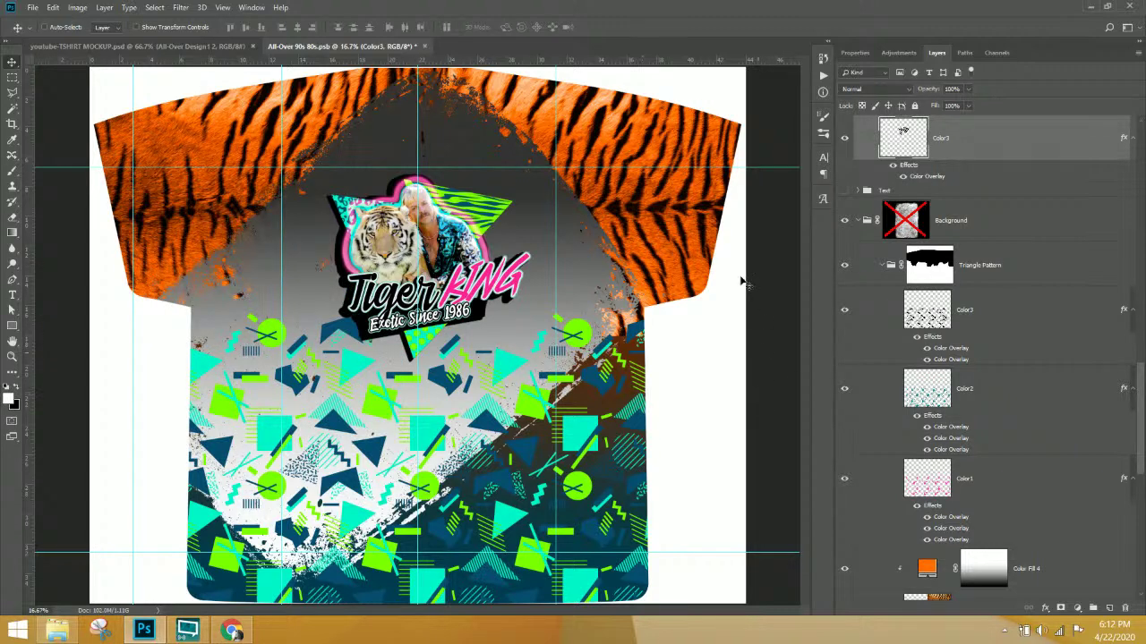
# - Set the Color Fill 4 layer over the tiger fur to the mint sampled from the pattern's triangle, #77f6c9
pyautogui.rightClick(639, 143)
pyautogui.click(665, 156)
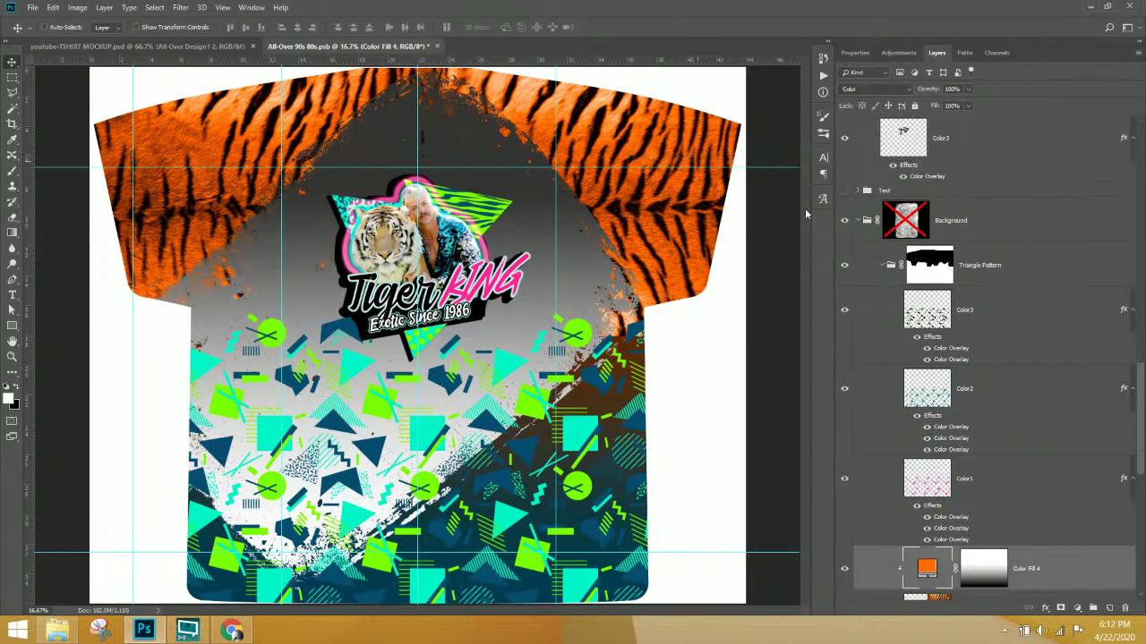
pyautogui.scroll(-3, 895, 358)
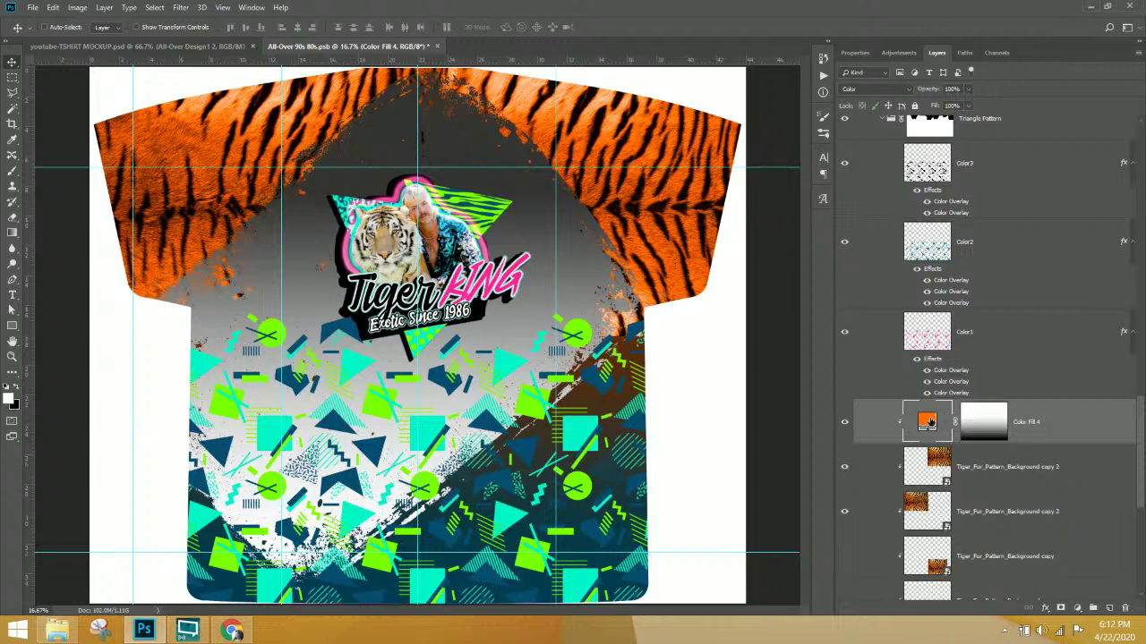
pyautogui.doubleClick(927, 421)
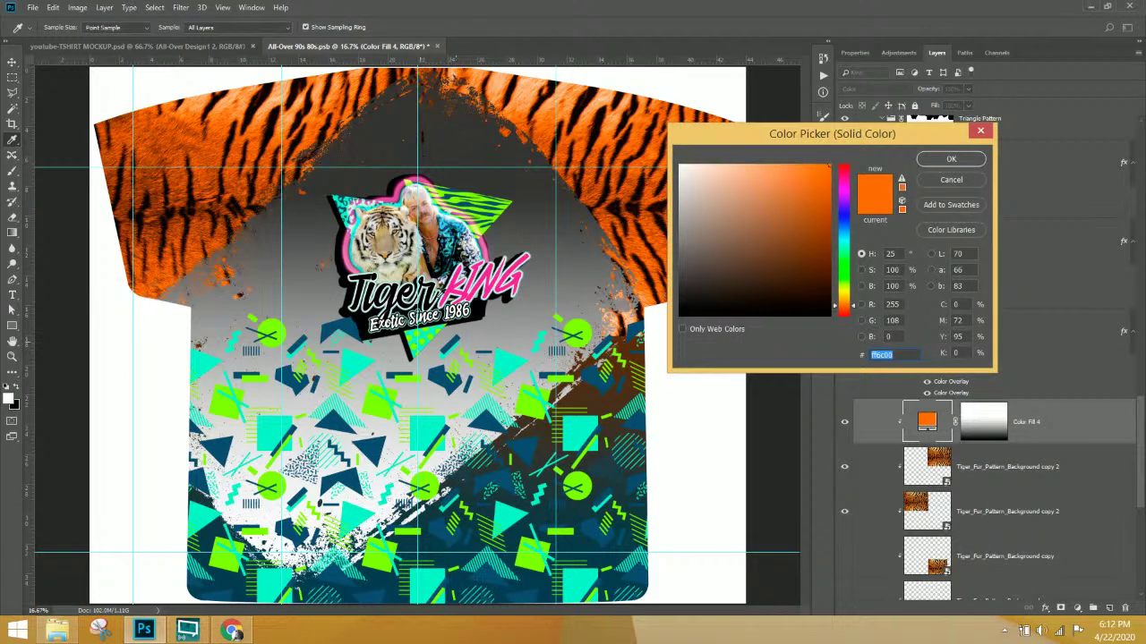
pyautogui.click(576, 332)
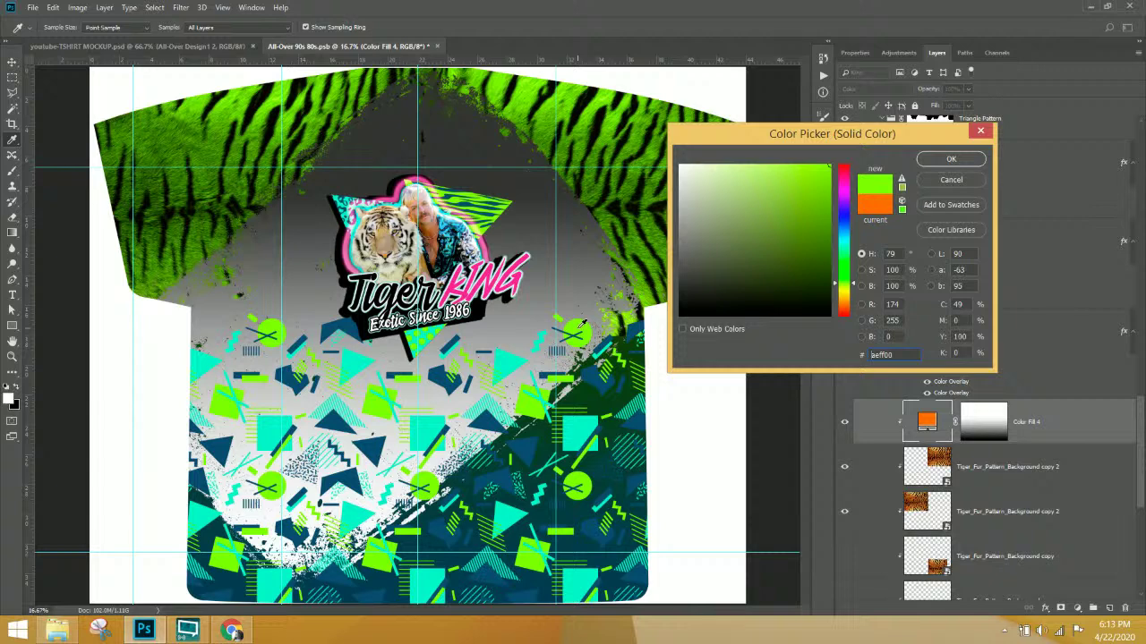
pyautogui.click(518, 359)
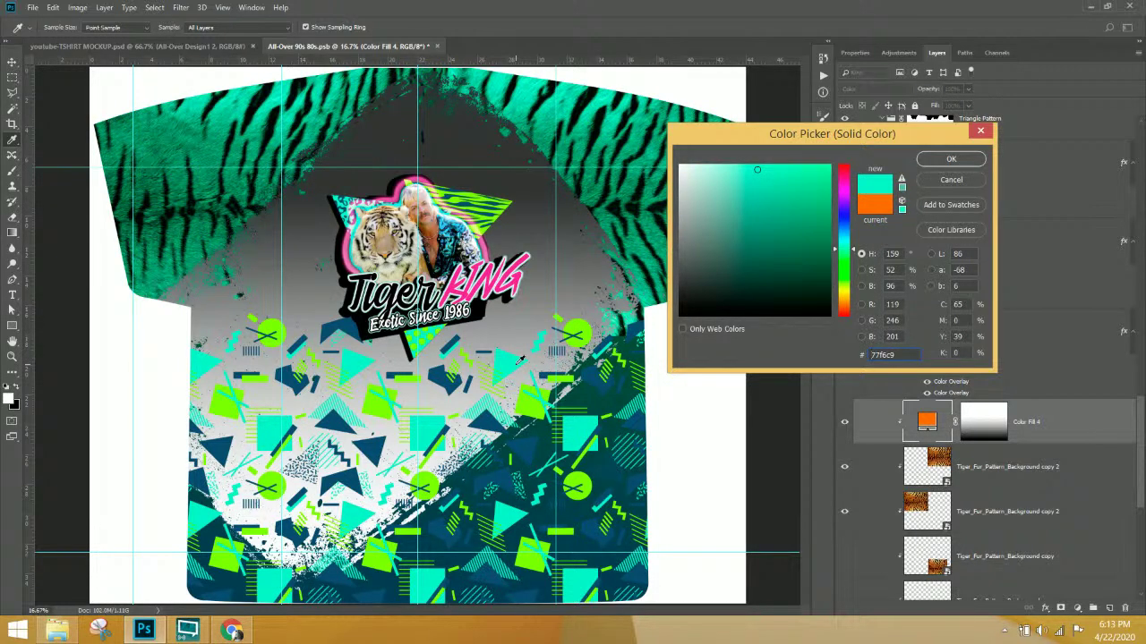
pyautogui.click(577, 326)
pyautogui.click(517, 359)
pyautogui.click(949, 159)
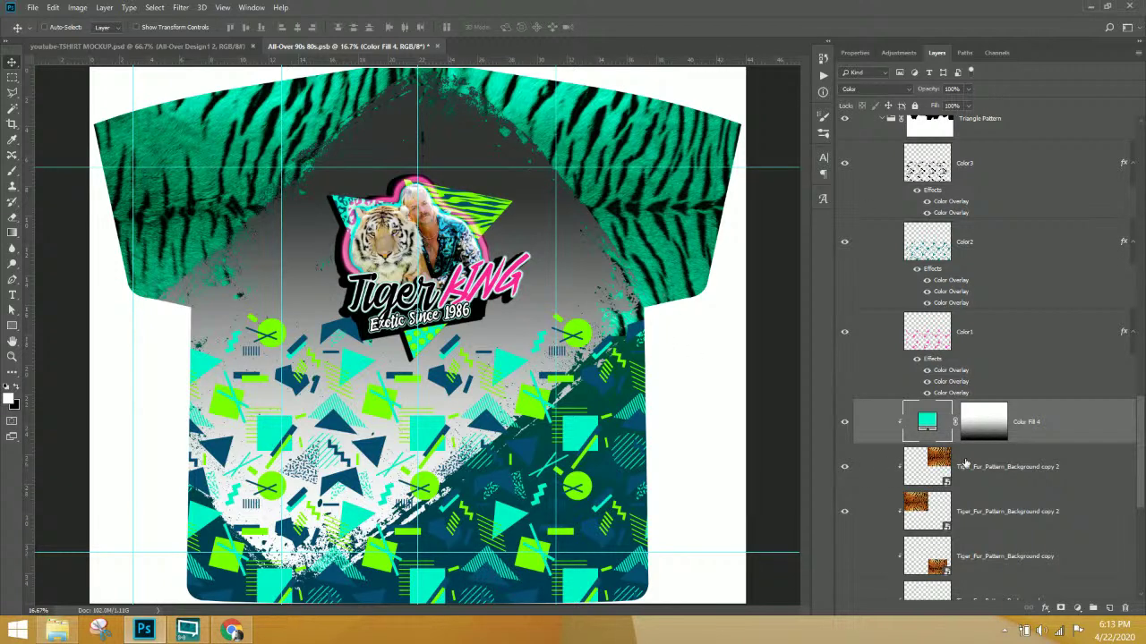
# - Add a second Color Overlay to the Vector Smart Object4 layer below the fur layers, leaving only the uppermost overlay enabled
pyautogui.scroll(-3, 967, 464)
pyautogui.scroll(-2, 966, 464)
pyautogui.click(952, 371)
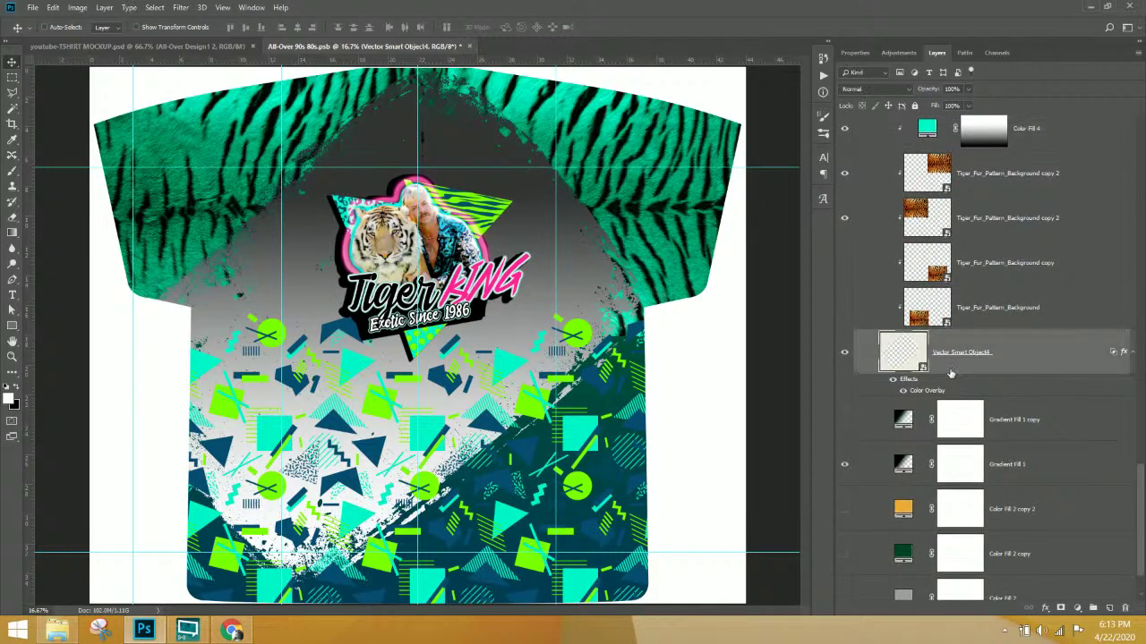
pyautogui.doubleClick(922, 394)
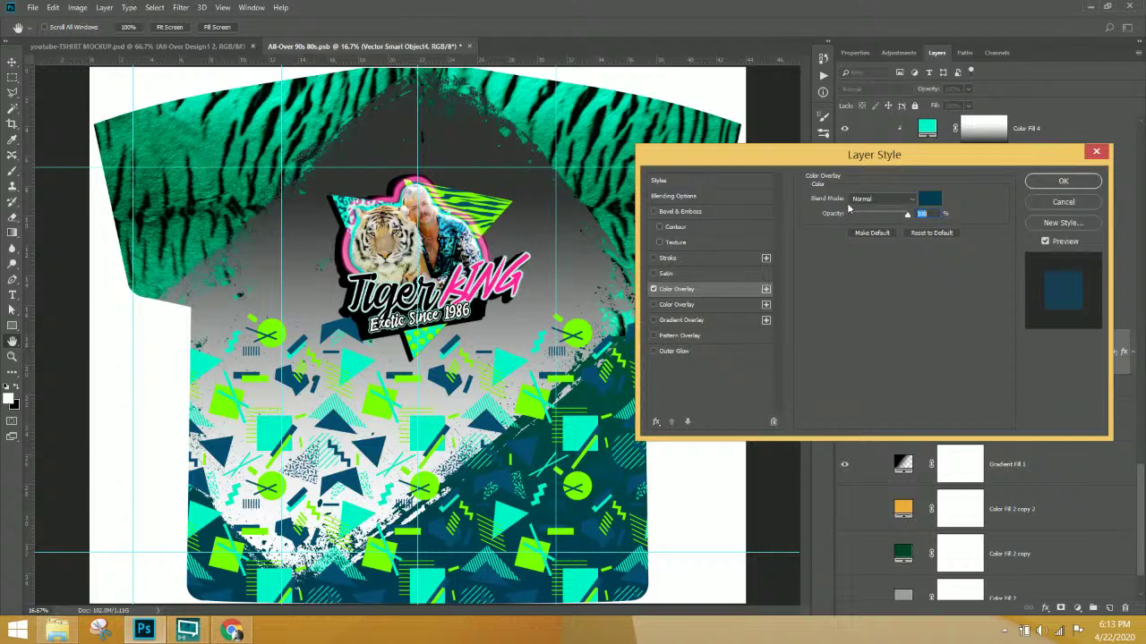
pyautogui.click(766, 289)
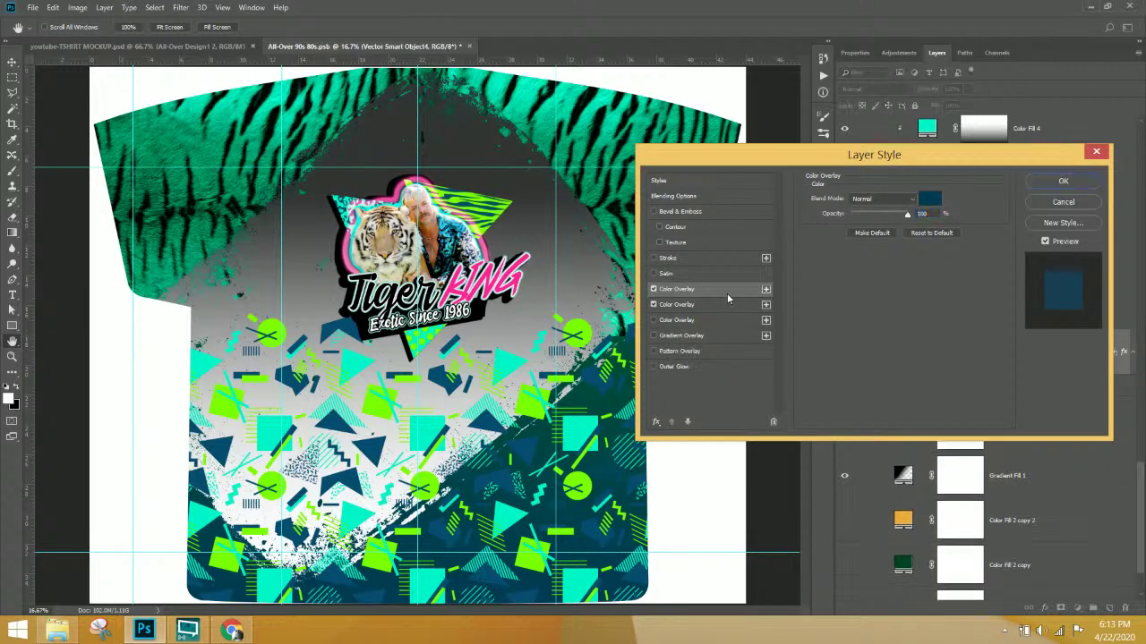
pyautogui.click(654, 305)
# - Set the uppermost Color Overlay of the Vector Smart Object4 layer to black, #000000
pyautogui.click(931, 200)
pyautogui.moveTo(680, 297); pyautogui.dragTo(668, 326)
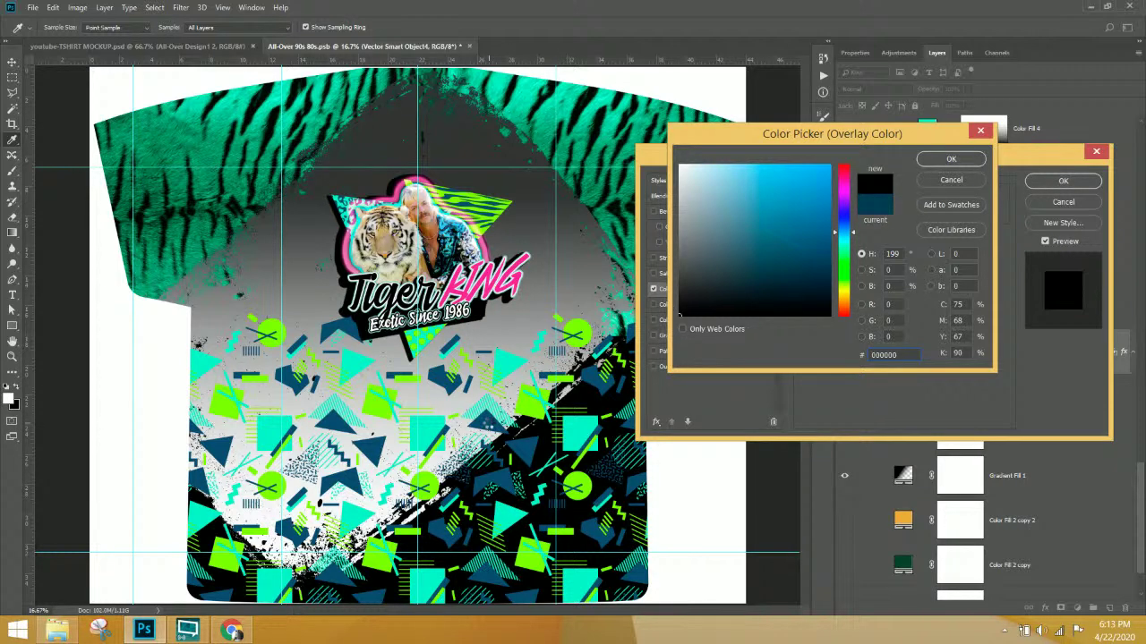
pyautogui.click(491, 421)
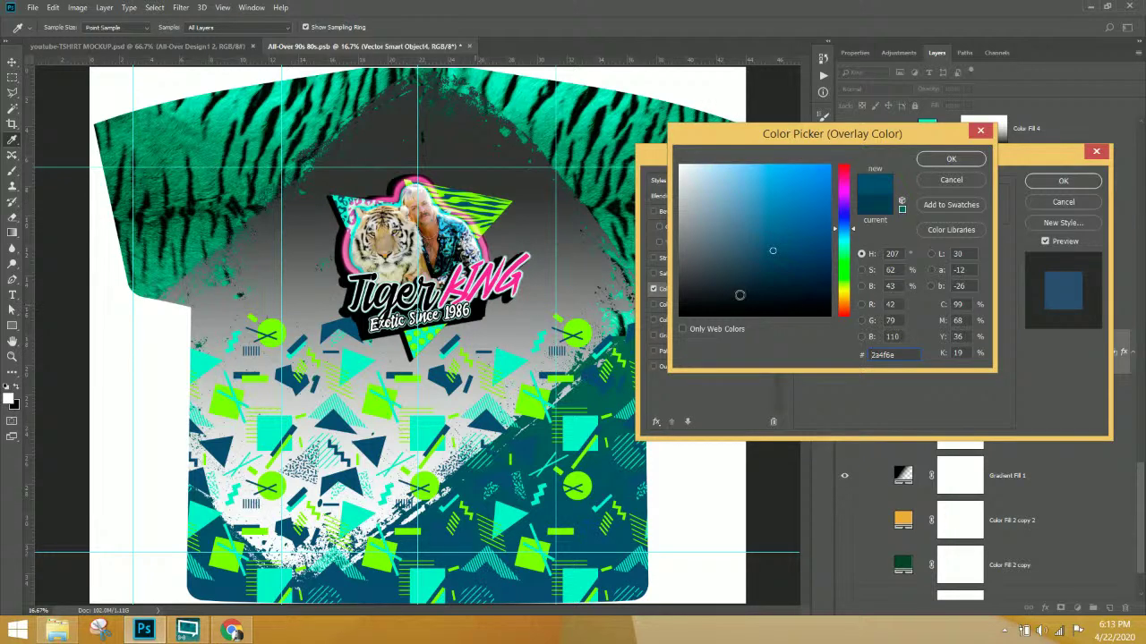
pyautogui.moveTo(725, 250); pyautogui.dragTo(634, 362)
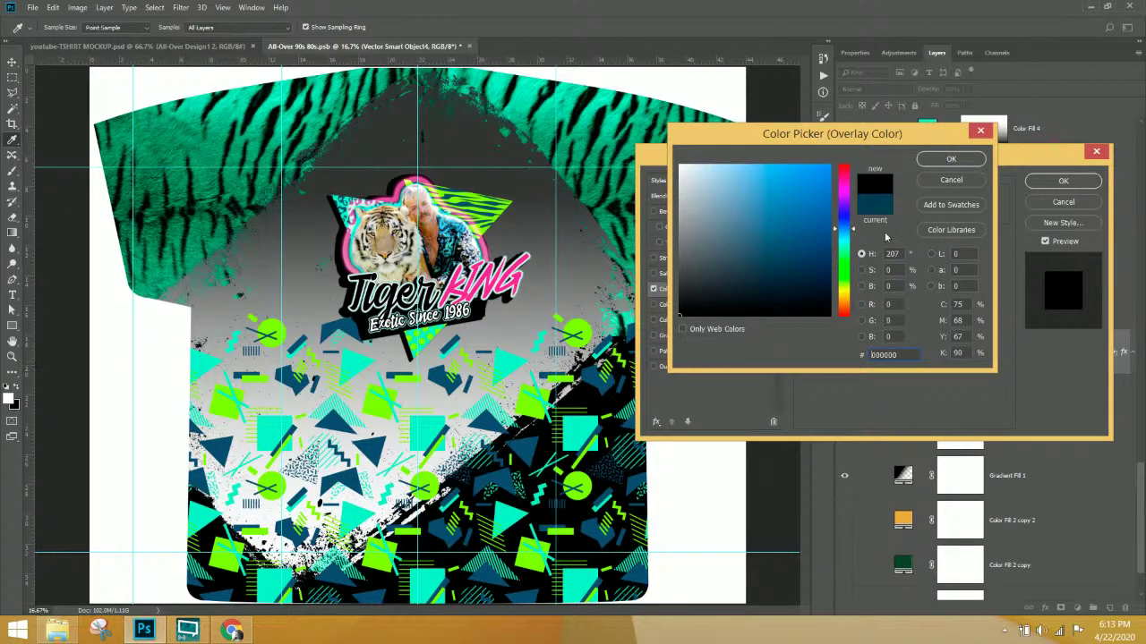
pyautogui.click(956, 161)
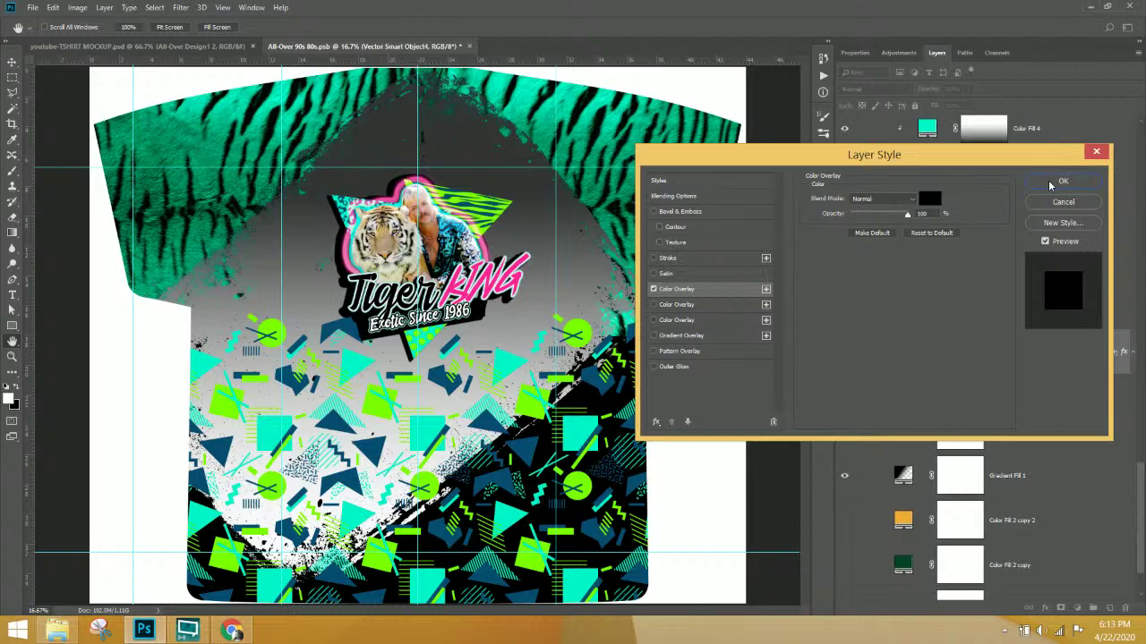
pyautogui.click(1049, 184)
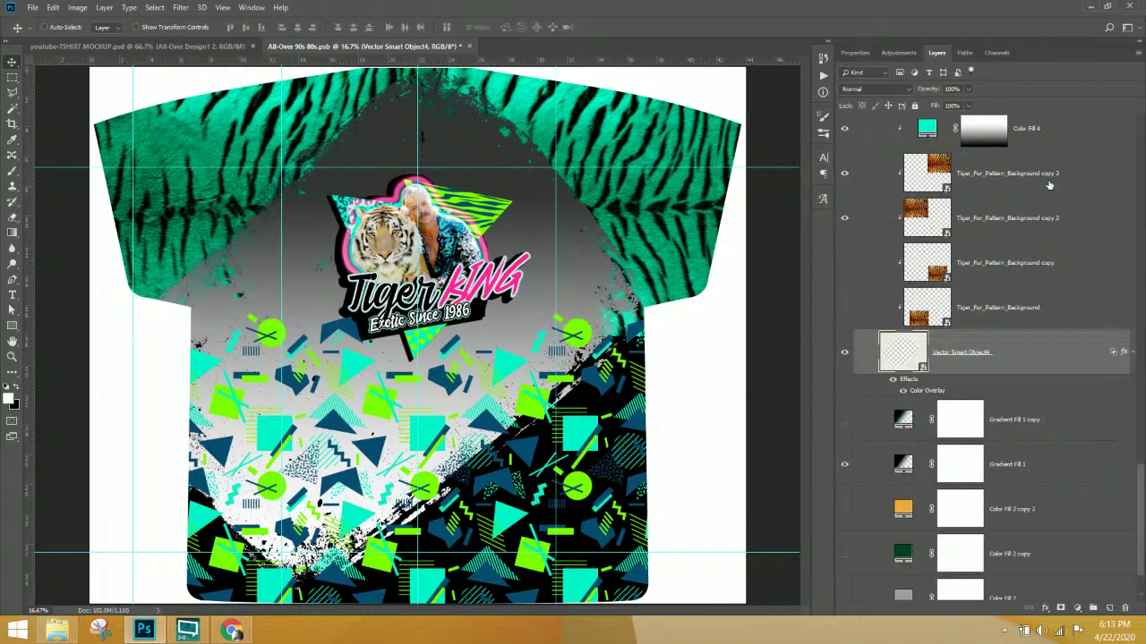
# - Set the Color Overlay of the logo's King text layer to the lime green sampled from the pattern's circle, #aeff00
pyautogui.rightClick(507, 276)
pyautogui.click(546, 302)
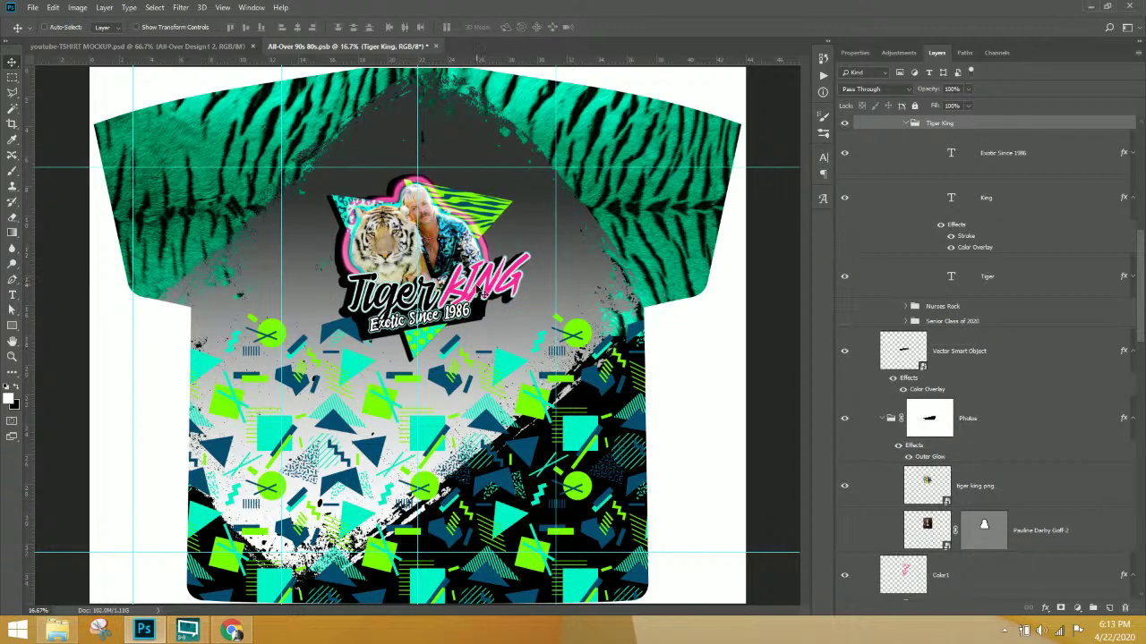
pyautogui.rightClick(480, 289)
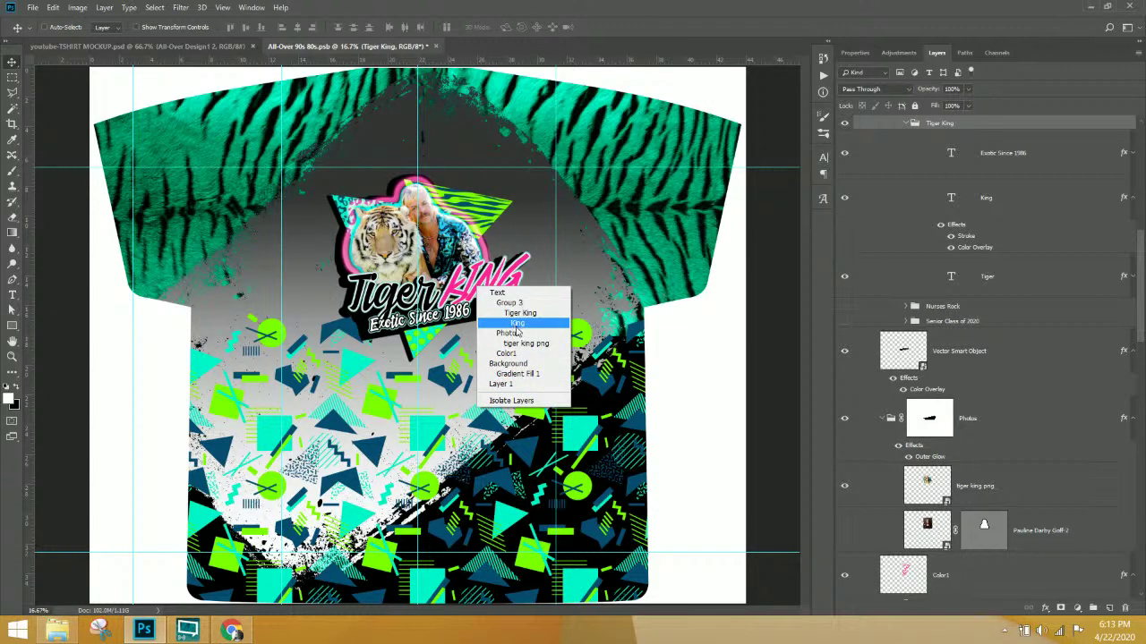
pyautogui.click(517, 323)
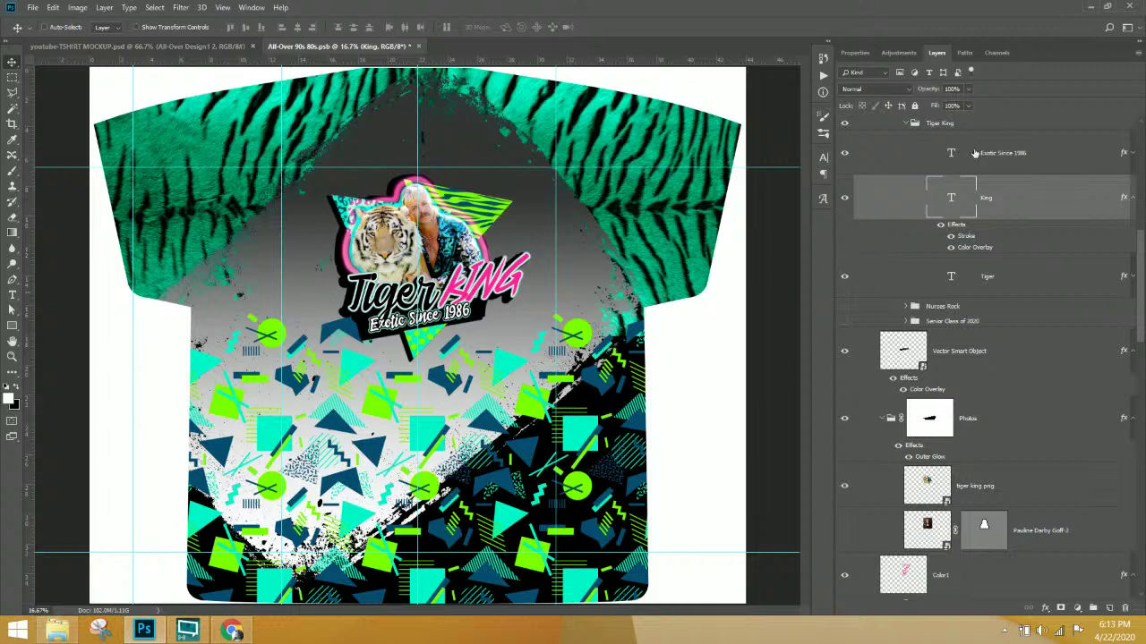
pyautogui.doubleClick(969, 247)
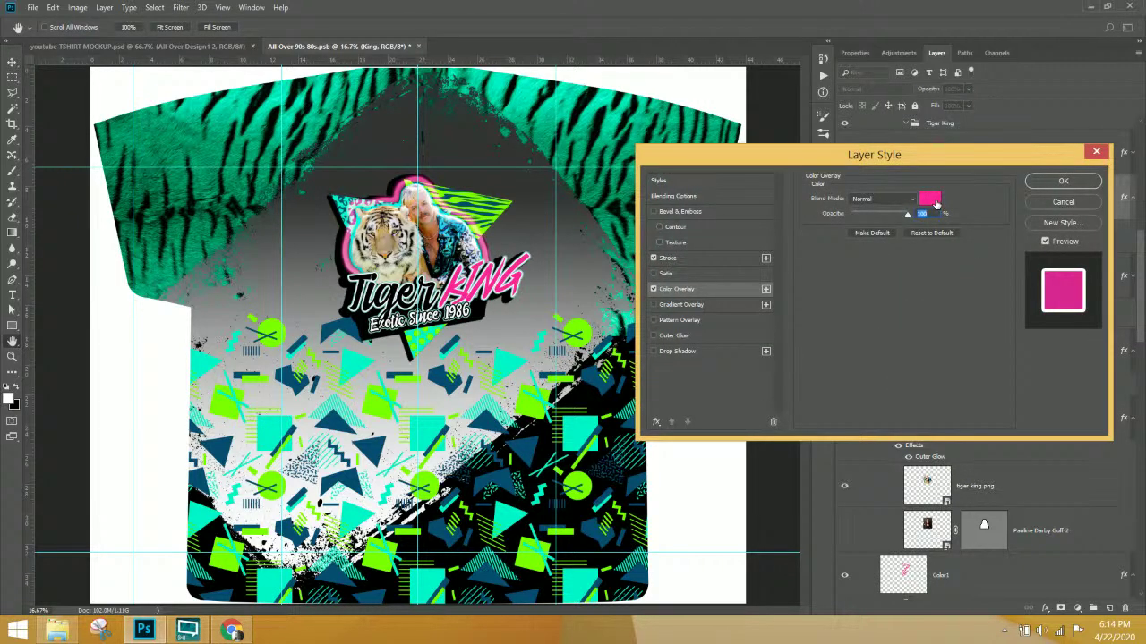
pyautogui.click(935, 204)
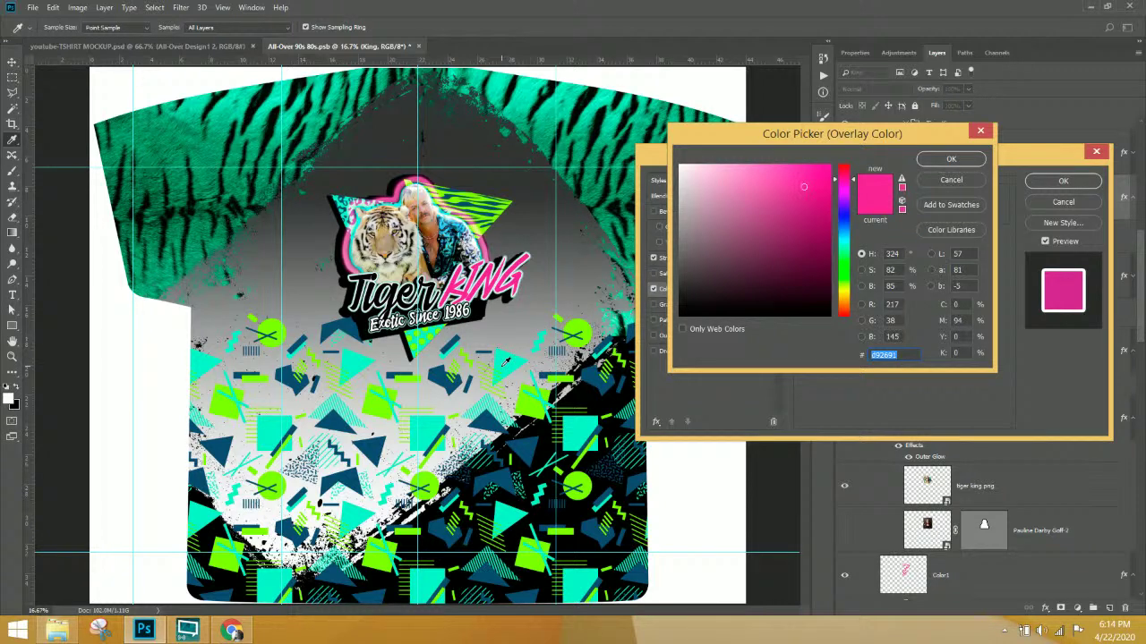
pyautogui.click(583, 322)
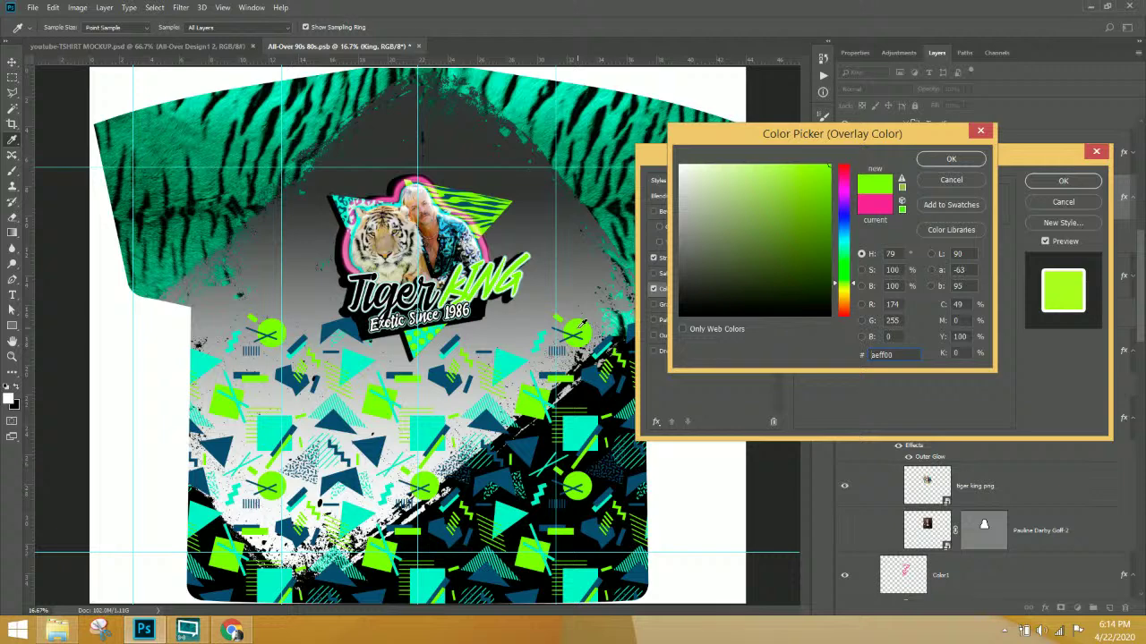
pyautogui.click(951, 159)
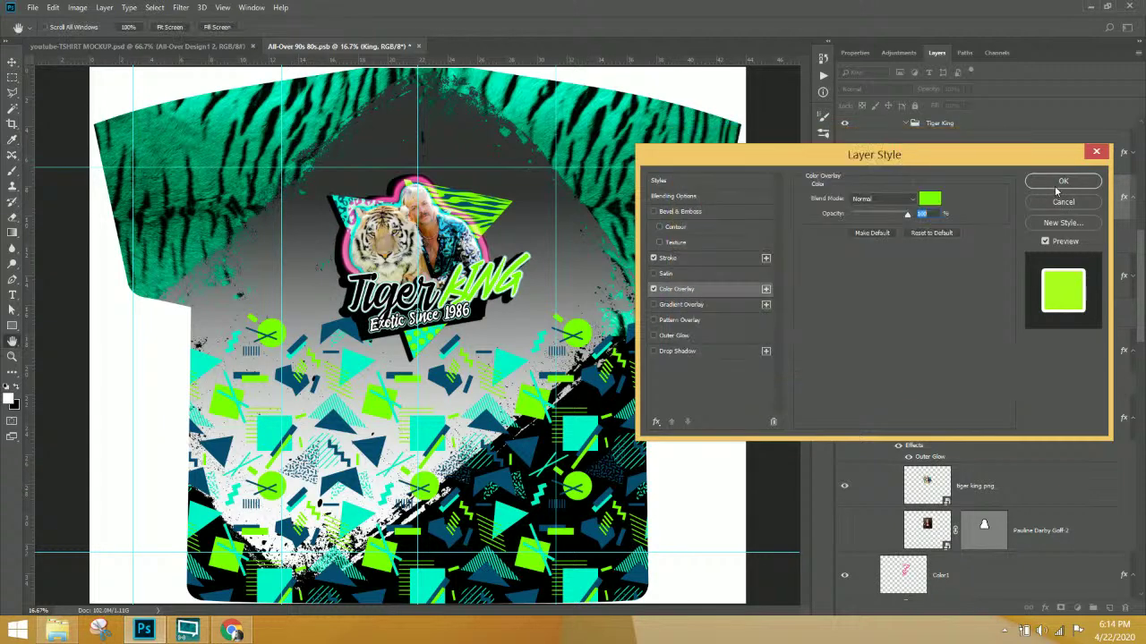
pyautogui.click(670, 259)
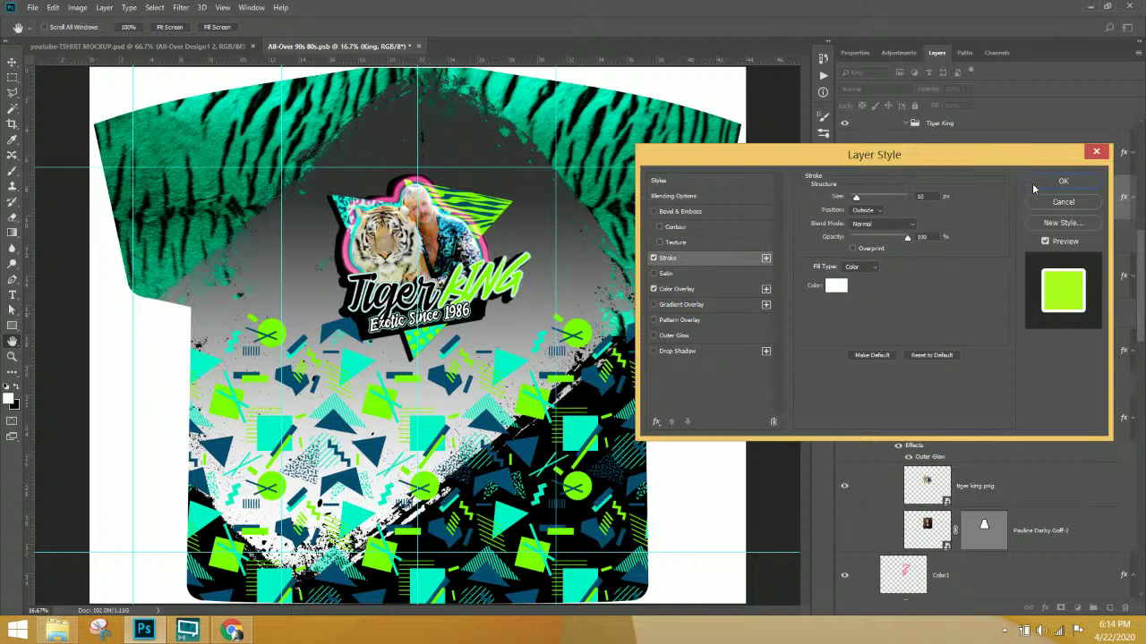
pyautogui.click(1056, 184)
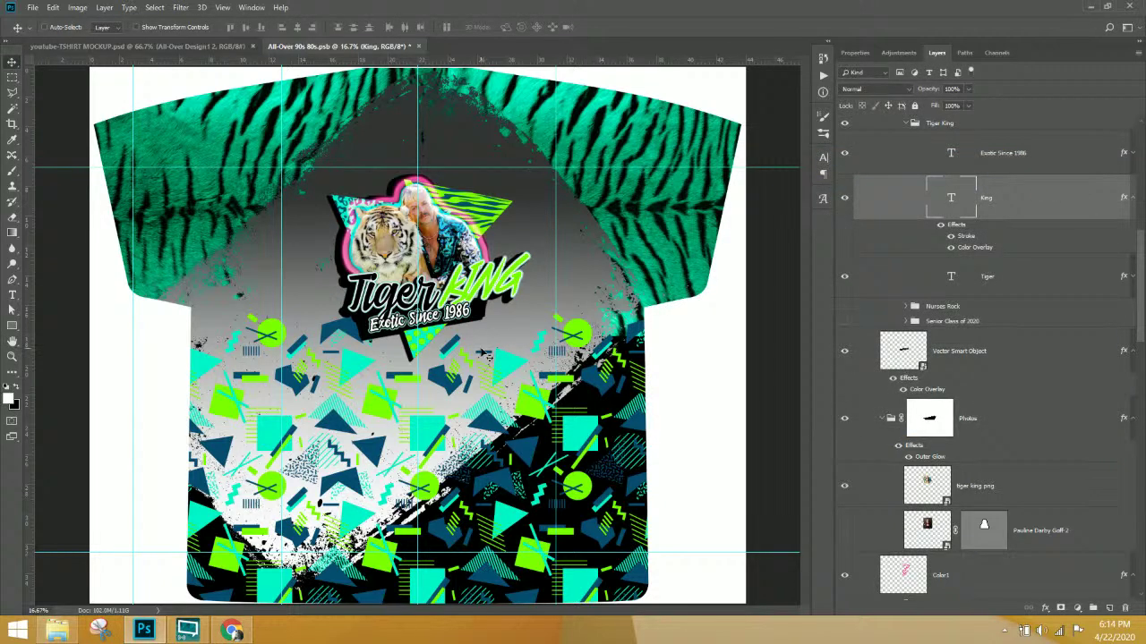
# - Change the King text layer's Stroke color to black, #000000
pyautogui.doubleClick(966, 238)
pyautogui.click(835, 298)
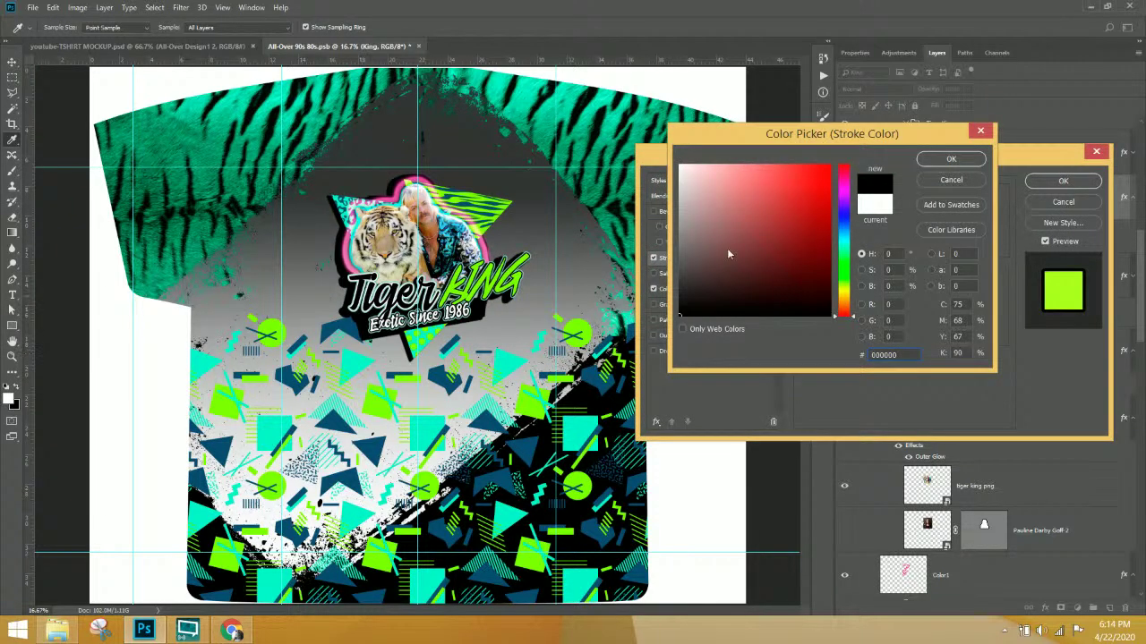
pyautogui.click(950, 158)
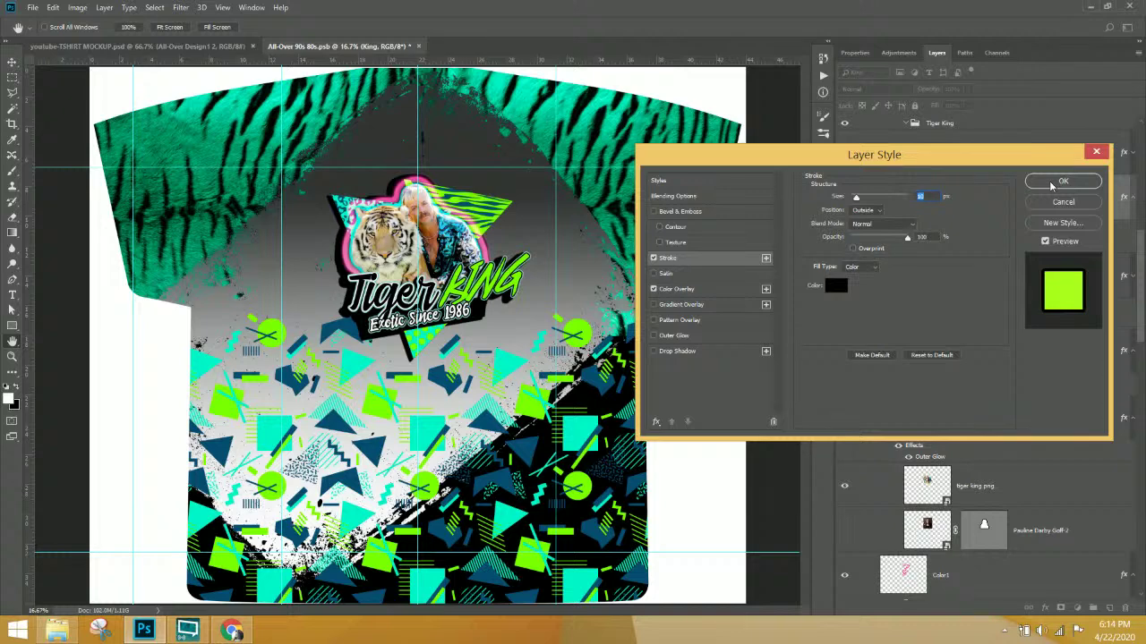
pyautogui.click(1062, 181)
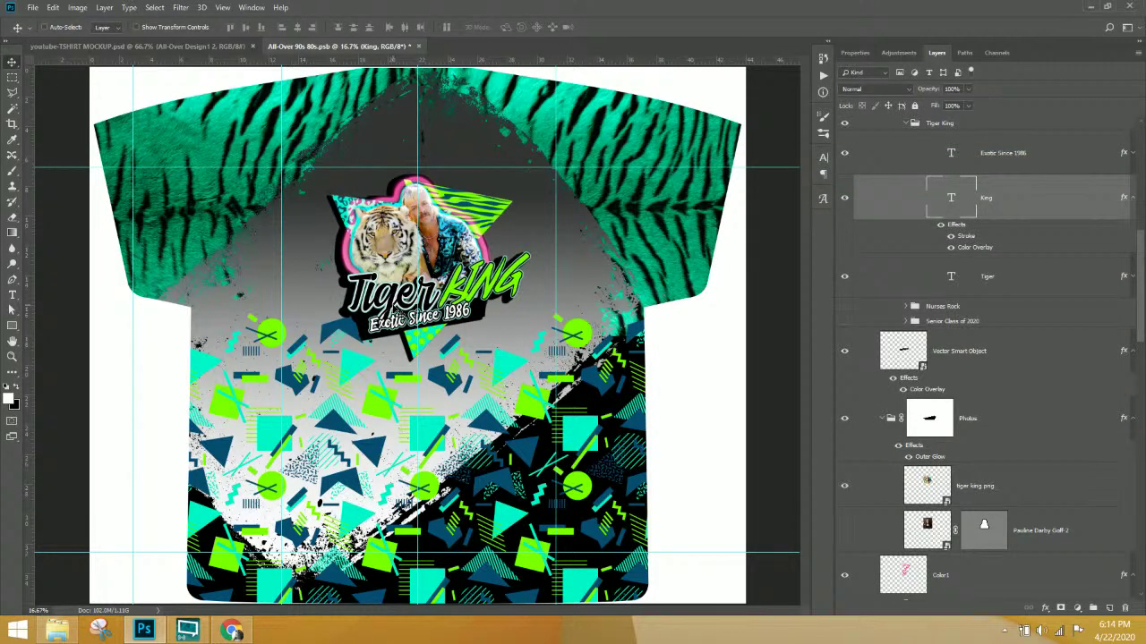
# - Set the Color Overlay of the logo's Tiger text layer to the dark blue sampled from the pattern, #2a4f6e
pyautogui.scroll(1, 978, 281)
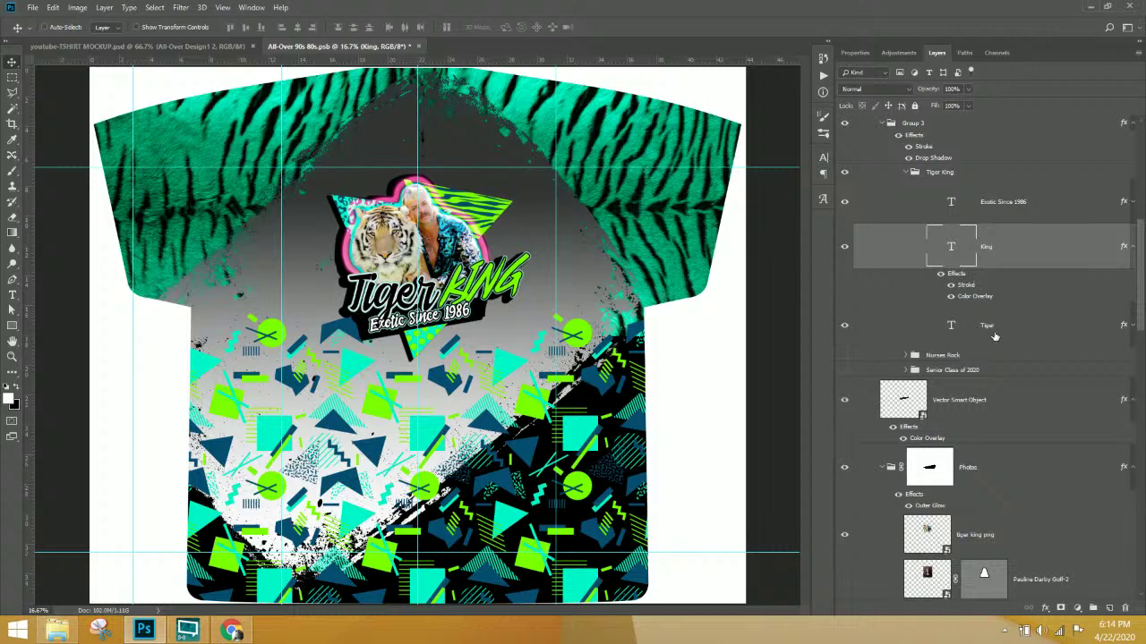
pyautogui.click(1119, 331)
pyautogui.doubleClick(1123, 329)
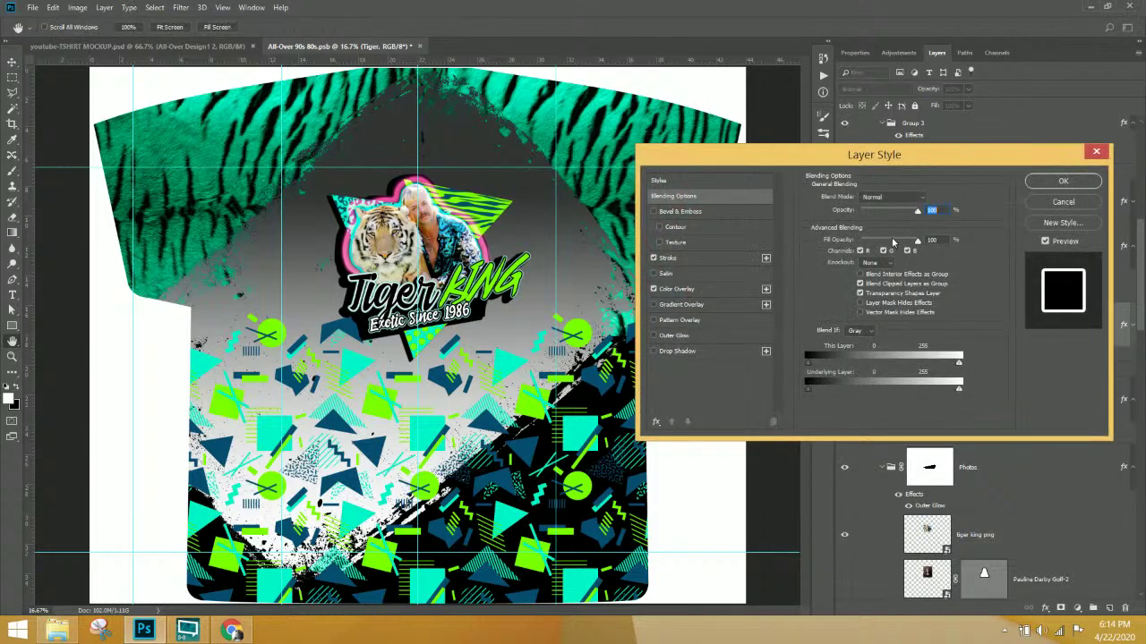
pyautogui.click(677, 289)
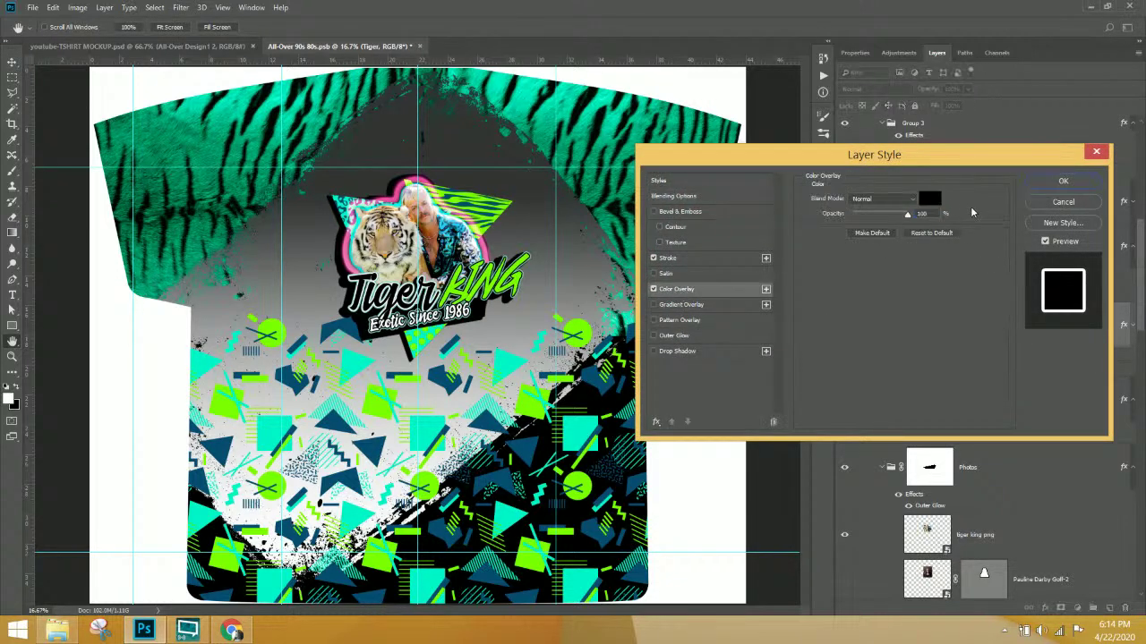
pyautogui.click(928, 195)
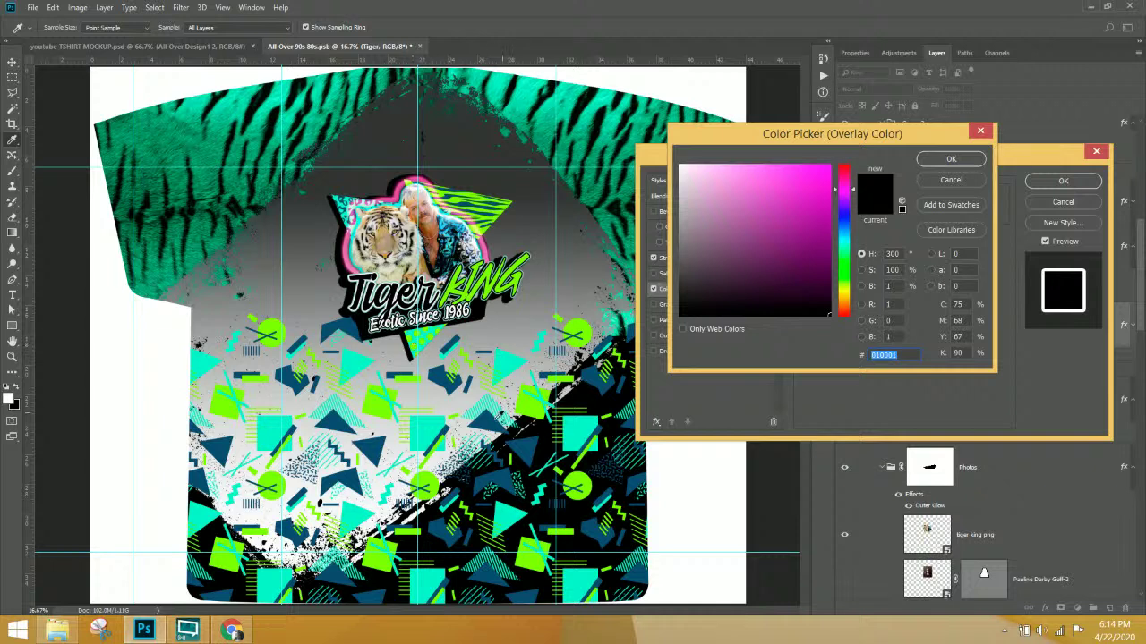
pyautogui.click(491, 419)
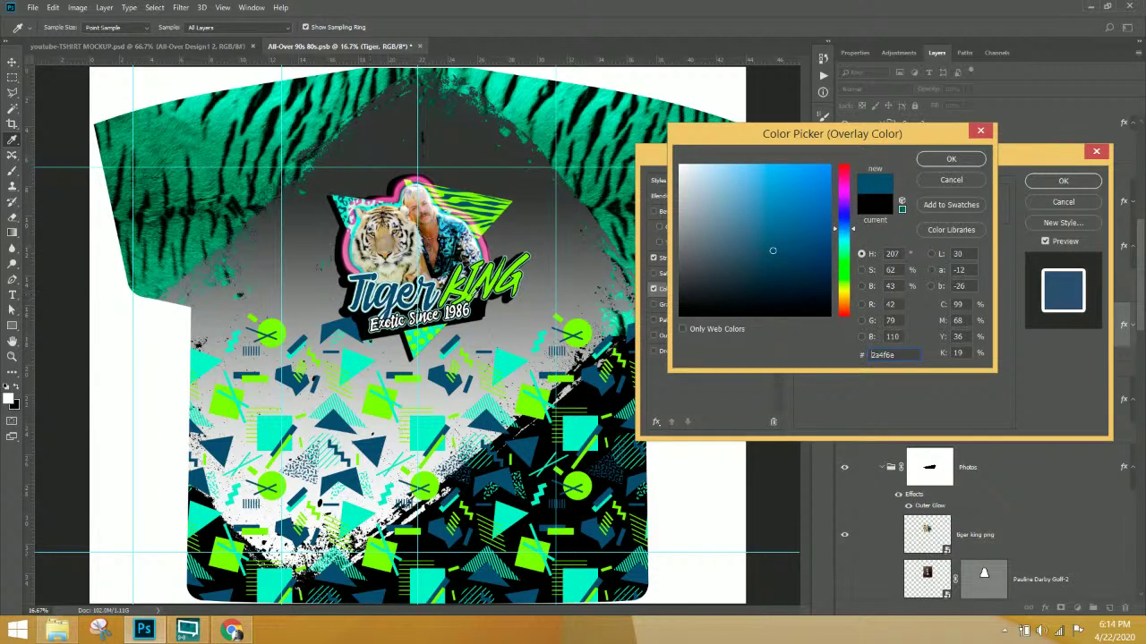
pyautogui.click(933, 164)
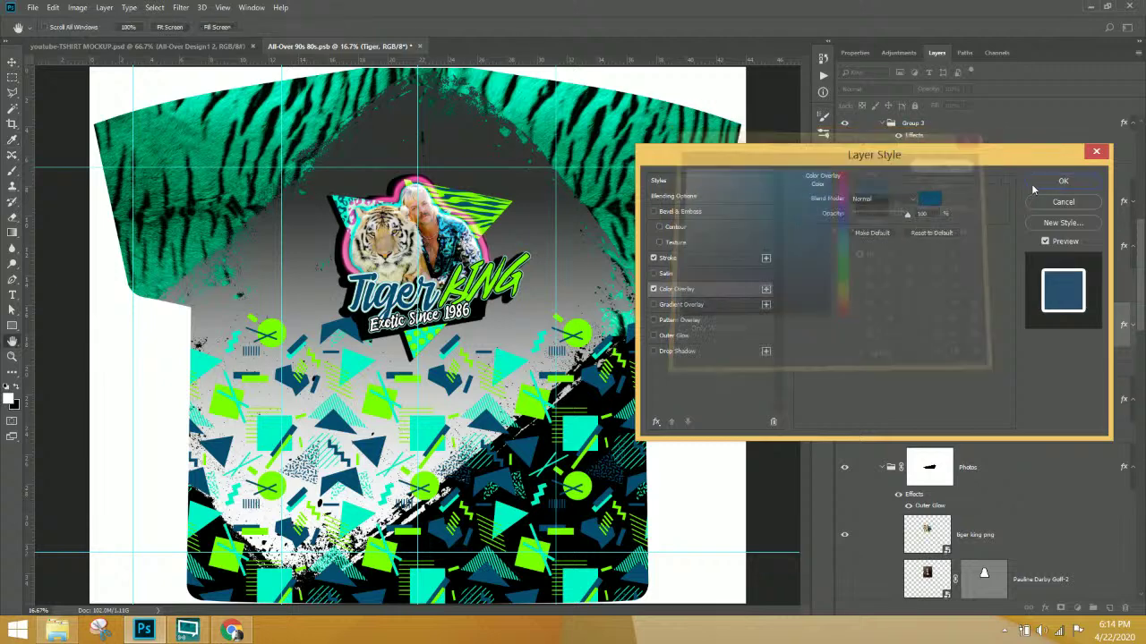
pyautogui.click(1063, 181)
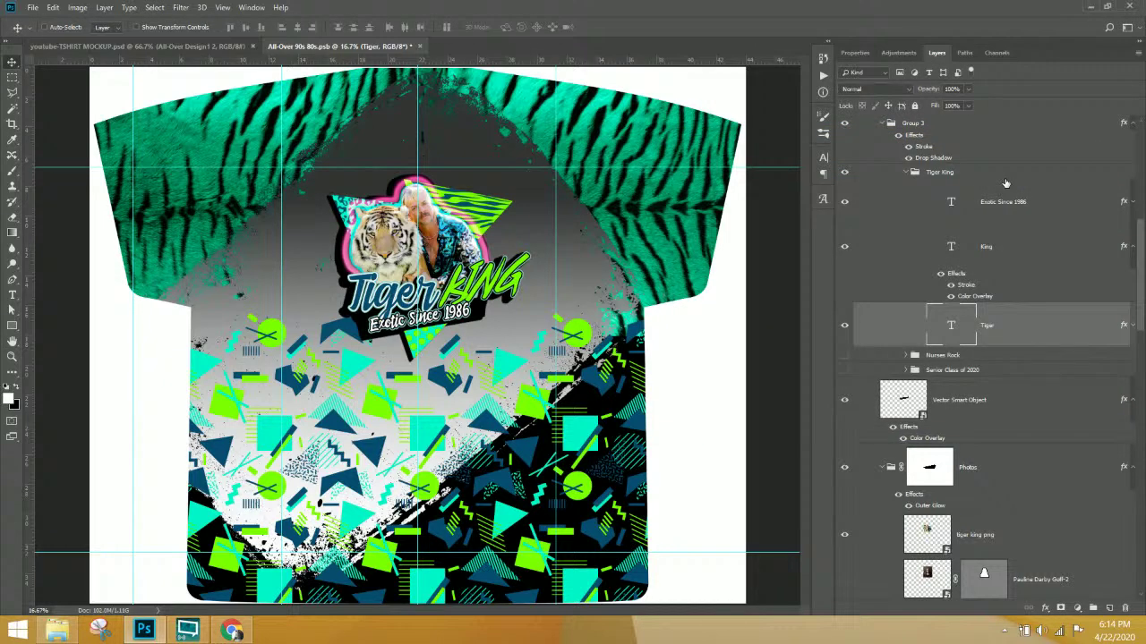
# - Change the Stroke color of Group 3 in the Text group to the mint sampled from the pattern, #77f6c9
pyautogui.click(952, 175)
pyautogui.scroll(2, 918, 154)
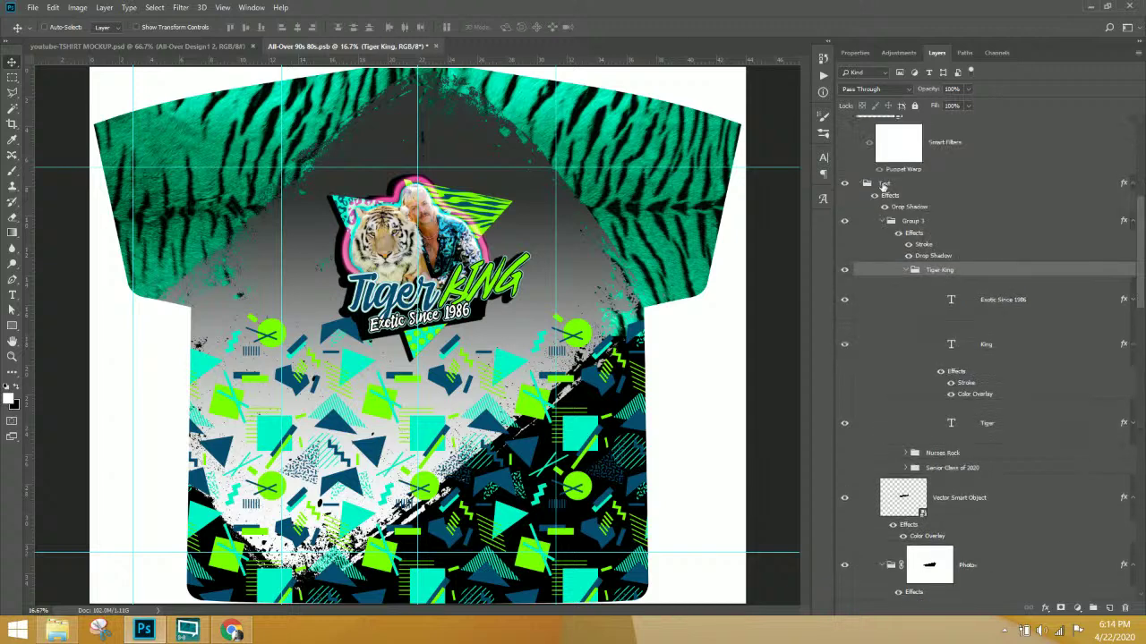
pyautogui.click(844, 221)
pyautogui.click(844, 221)
pyautogui.doubleClick(929, 247)
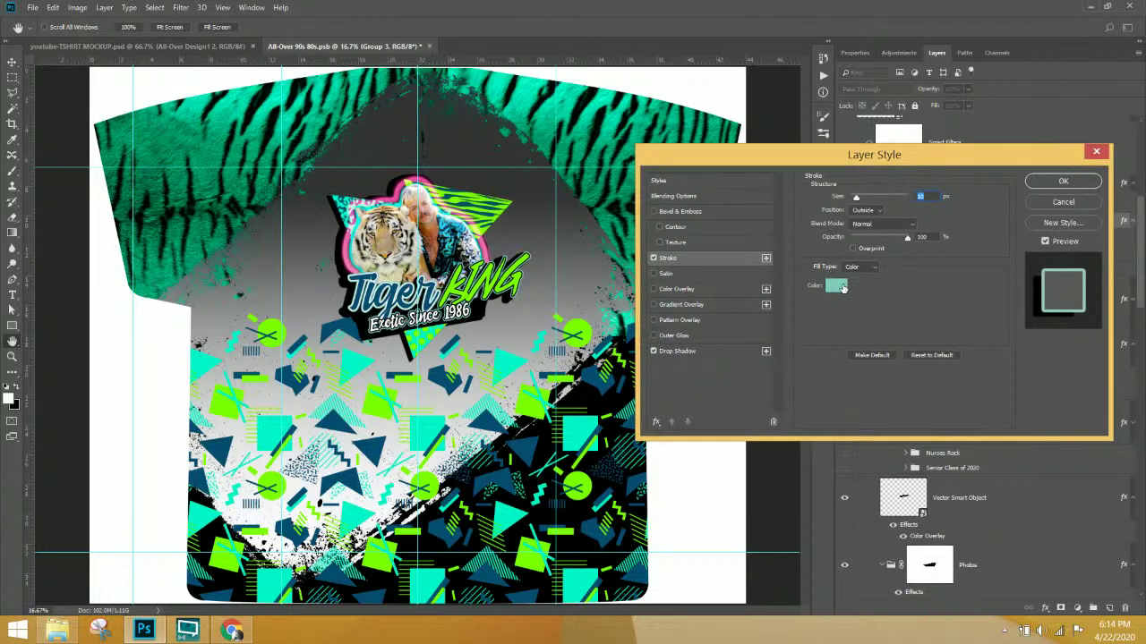
pyautogui.click(838, 286)
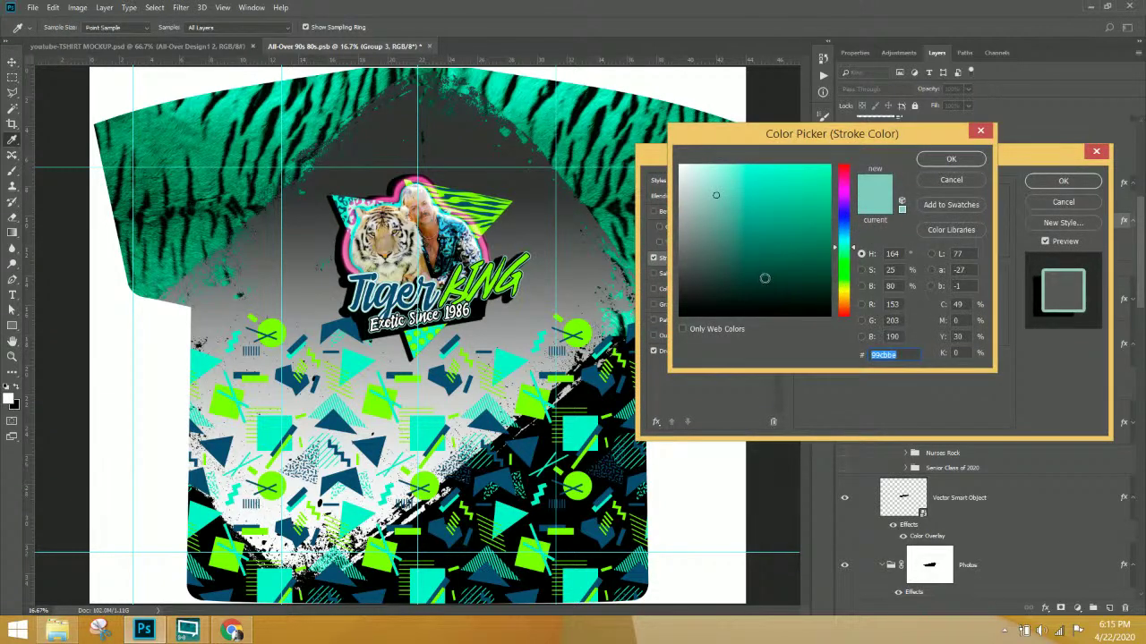
pyautogui.click(510, 367)
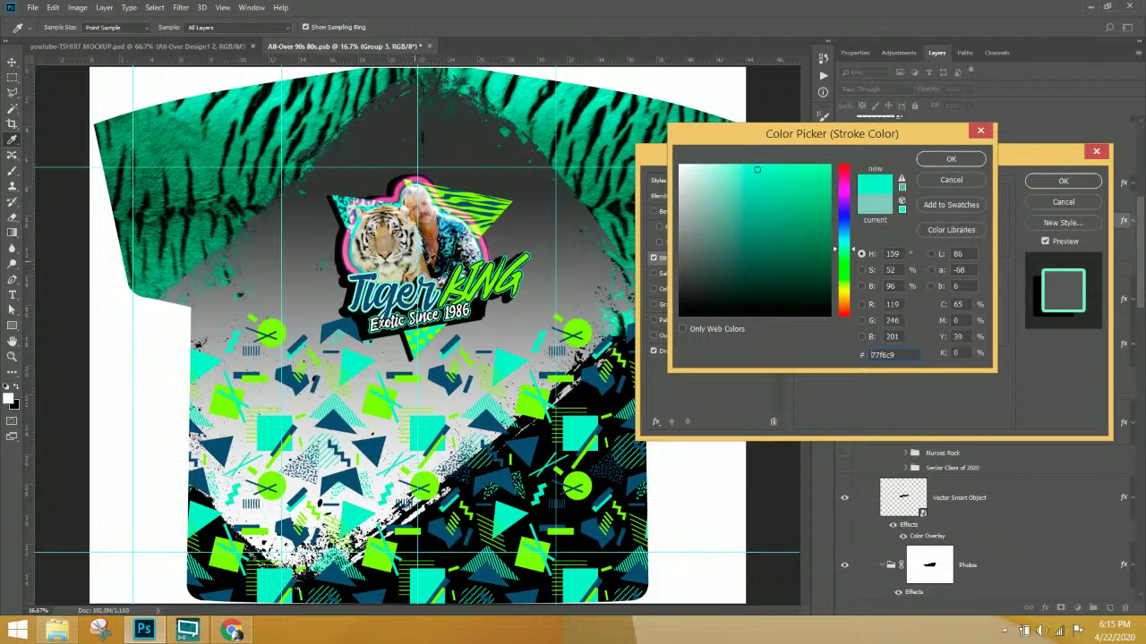
pyautogui.click(950, 158)
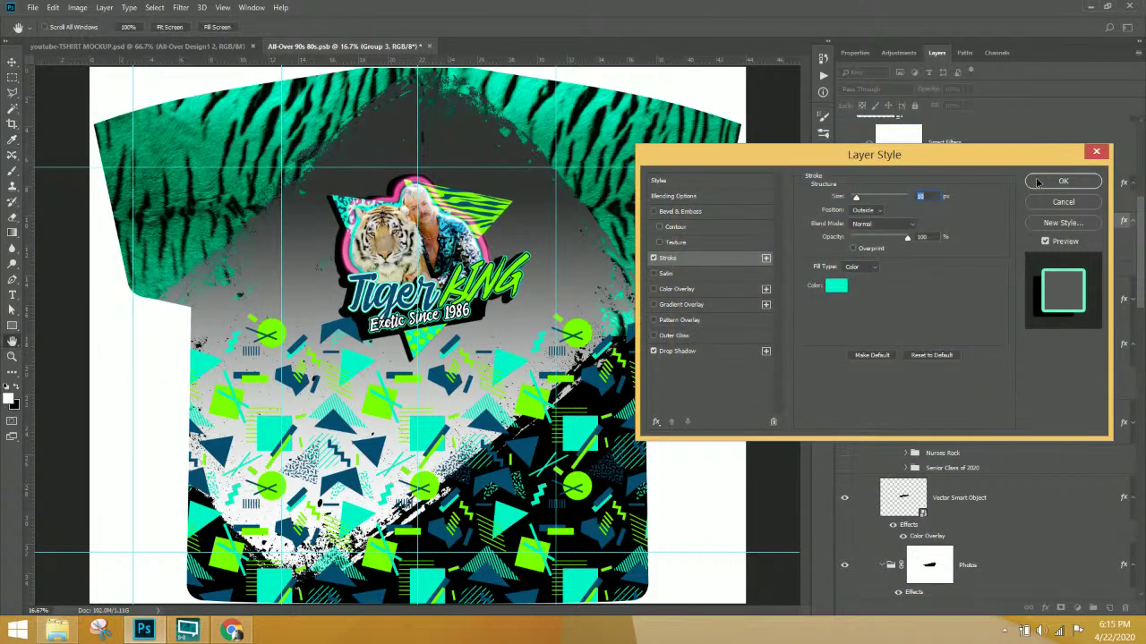
pyautogui.click(1063, 181)
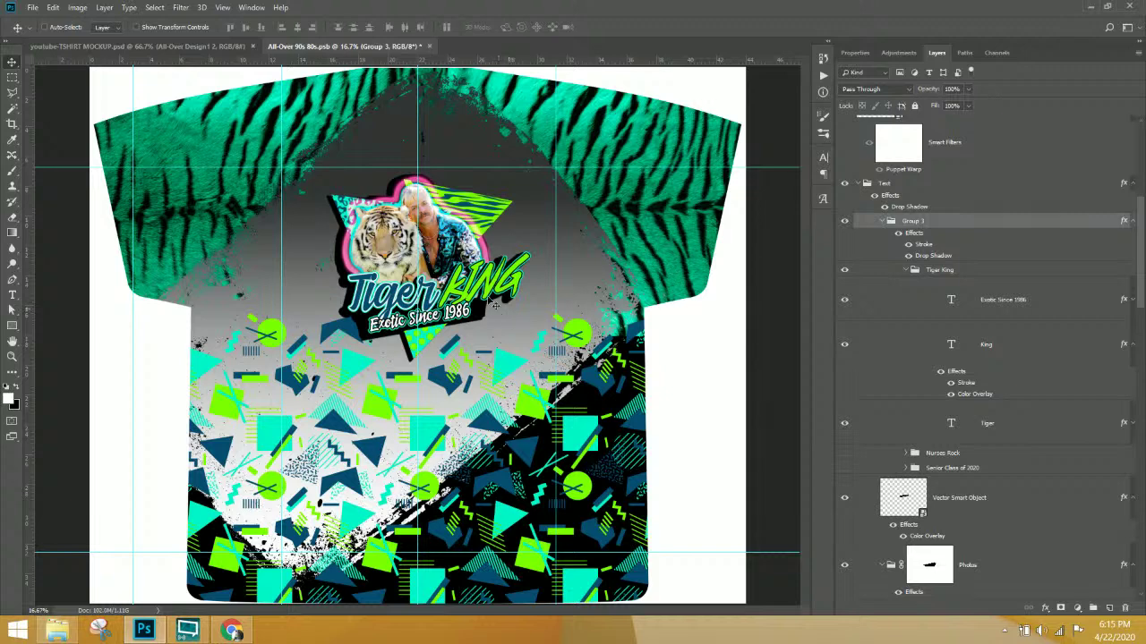
# - Duplicate the Gradient Fill 1 layer in the background layers
pyautogui.scroll(-20, 951, 468)
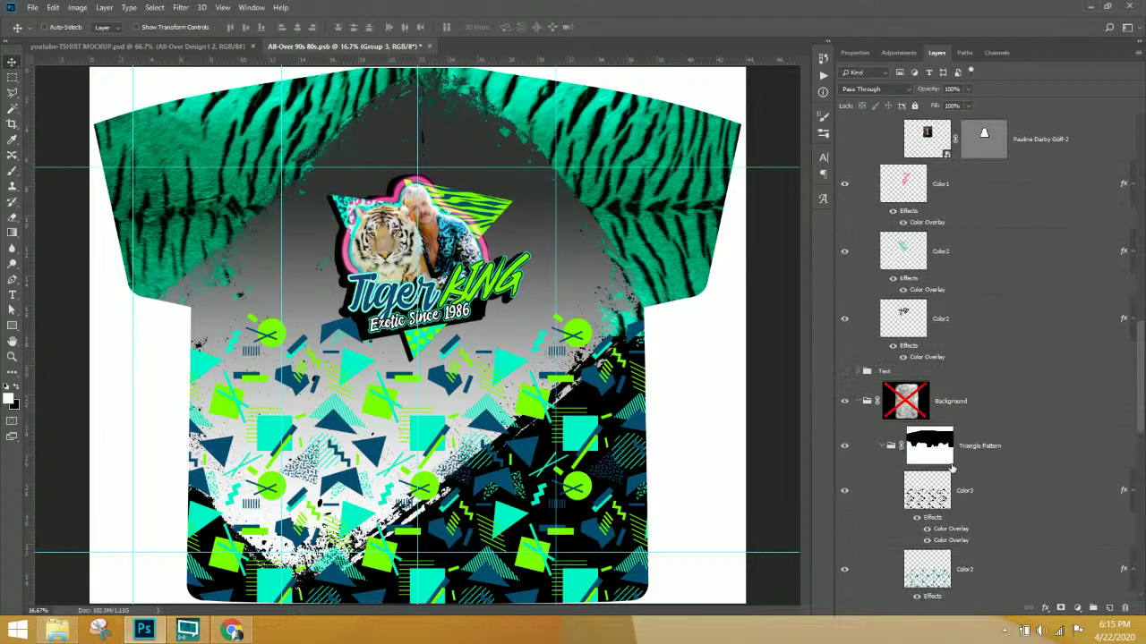
pyautogui.scroll(3, 951, 469)
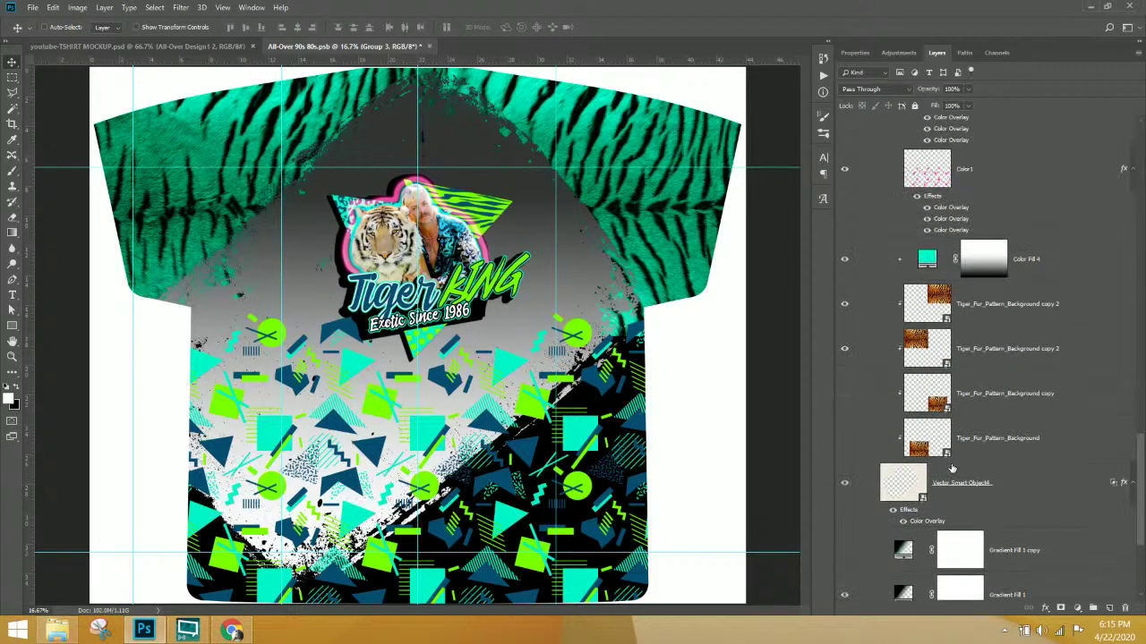
pyautogui.scroll(-3, 952, 468)
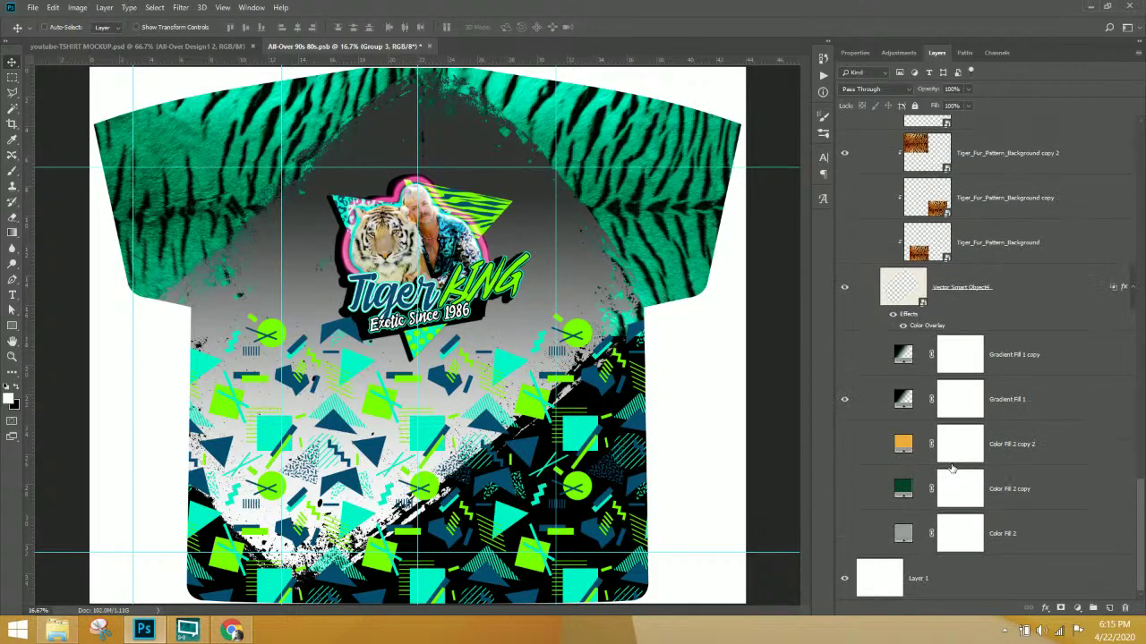
pyautogui.click(842, 405)
pyautogui.click(842, 405)
pyautogui.click(845, 404)
pyautogui.click(845, 403)
pyautogui.rightClick(1007, 400)
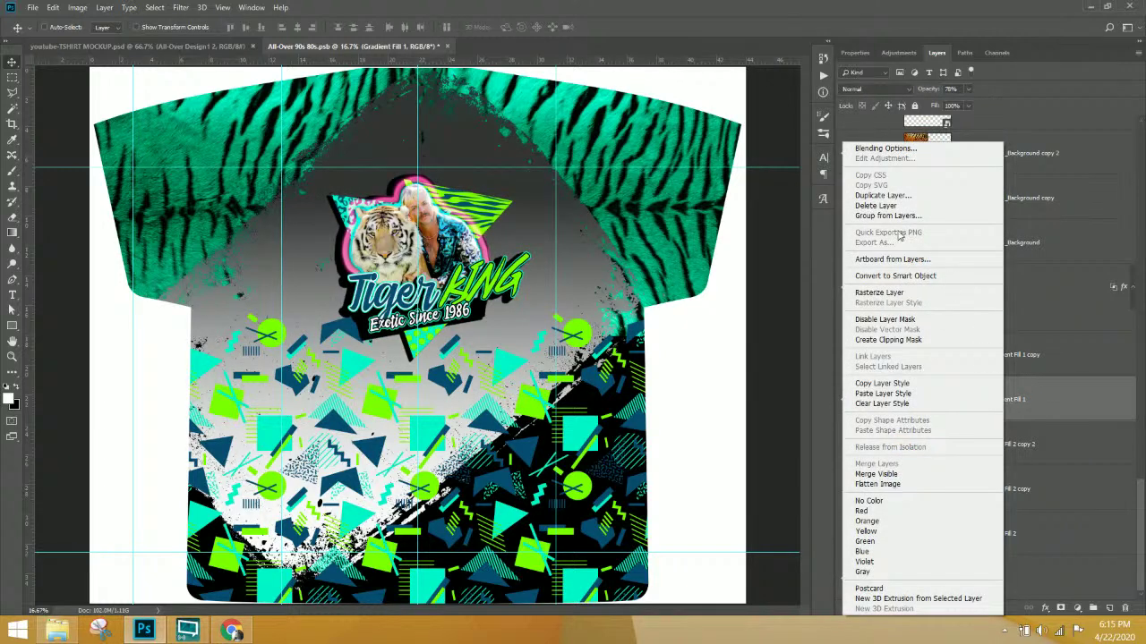
pyautogui.click(903, 196)
pyautogui.press('Return')
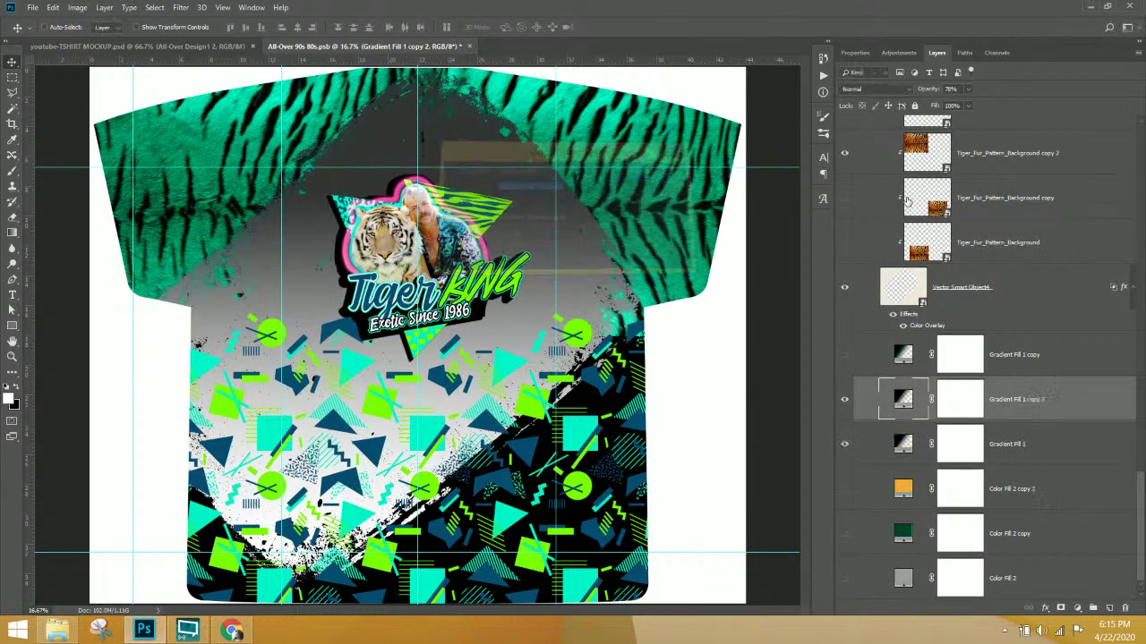
# - Delete the Gradient Fill 1 copy and Color Fill 2 copy 2 layers, and hide the two remaining gradient fill layers
pyautogui.click(1015, 356)
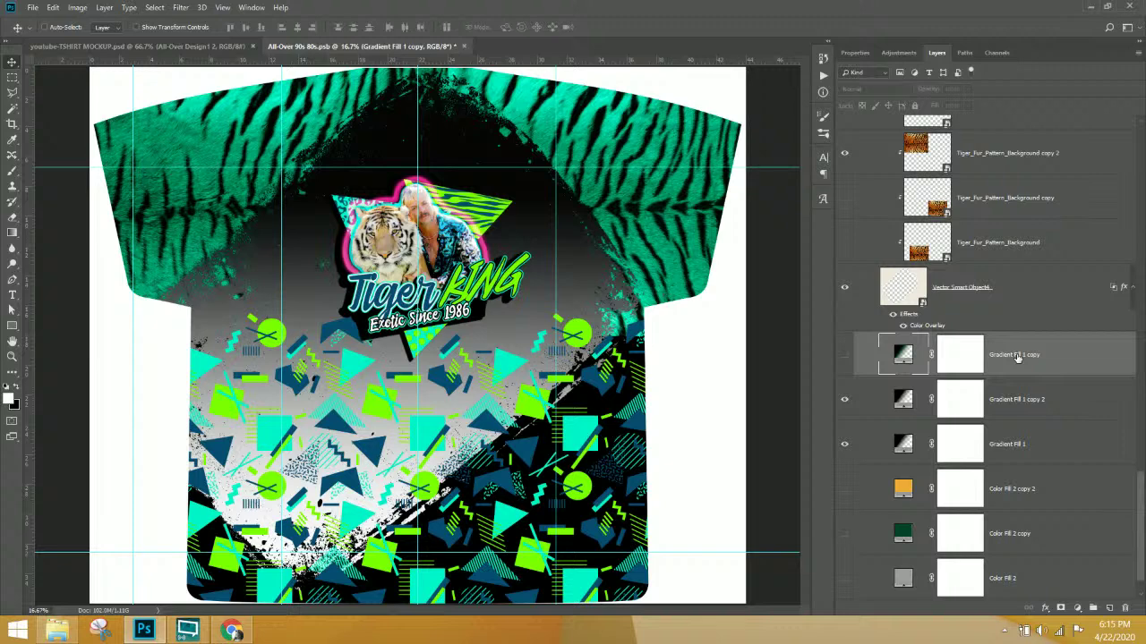
pyautogui.press('Delete')
pyautogui.click(1022, 433)
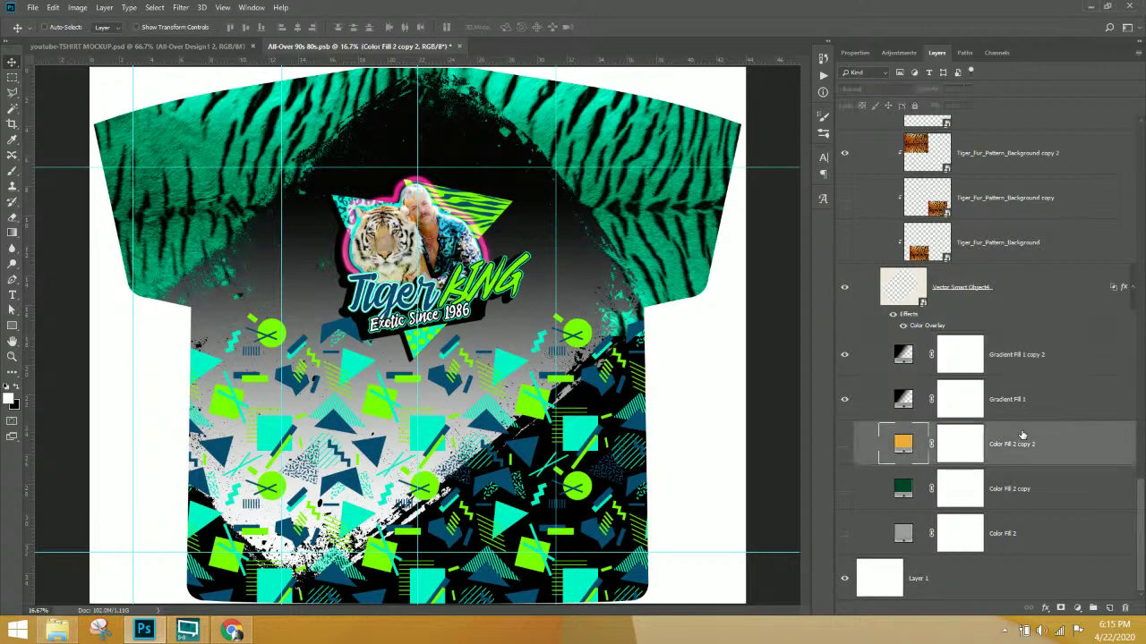
pyautogui.press('Delete')
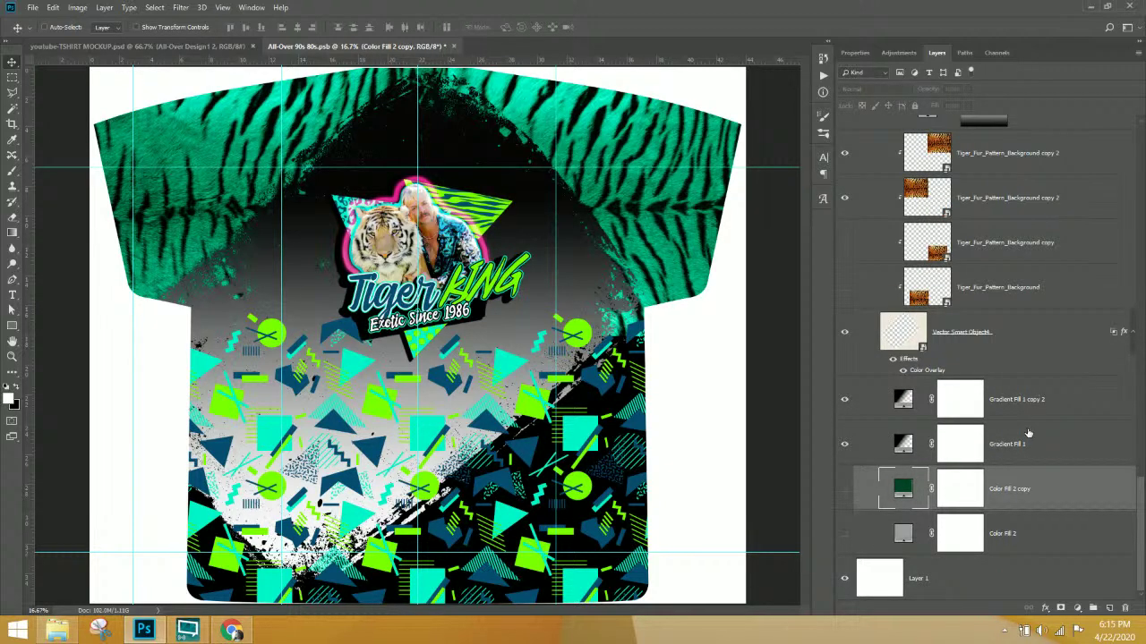
pyautogui.click(844, 399)
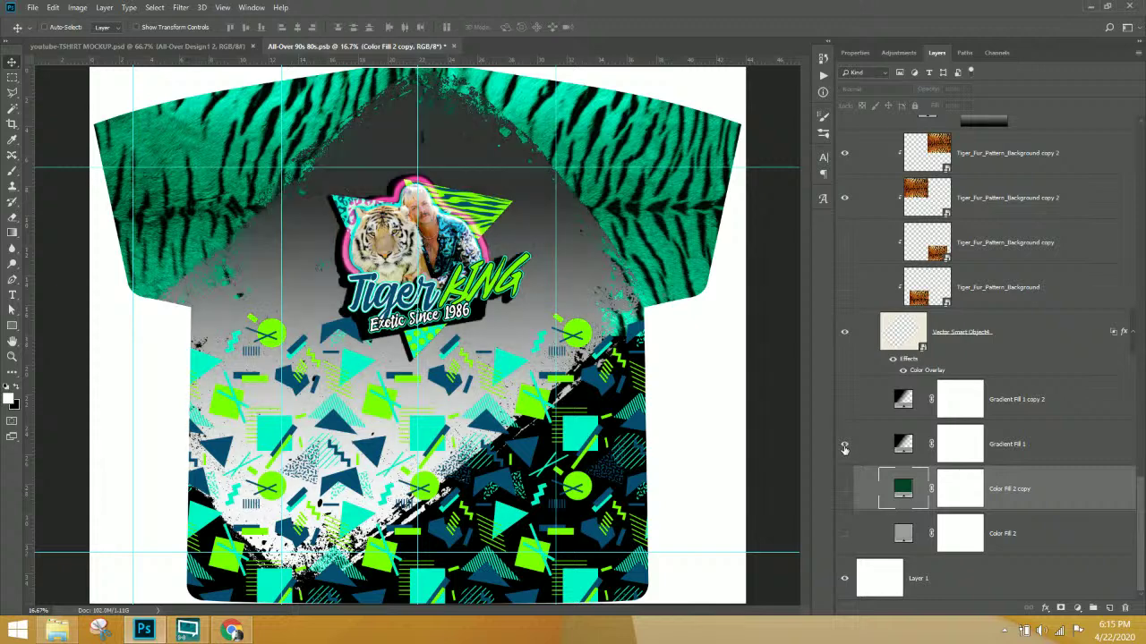
pyautogui.click(844, 445)
pyautogui.click(843, 493)
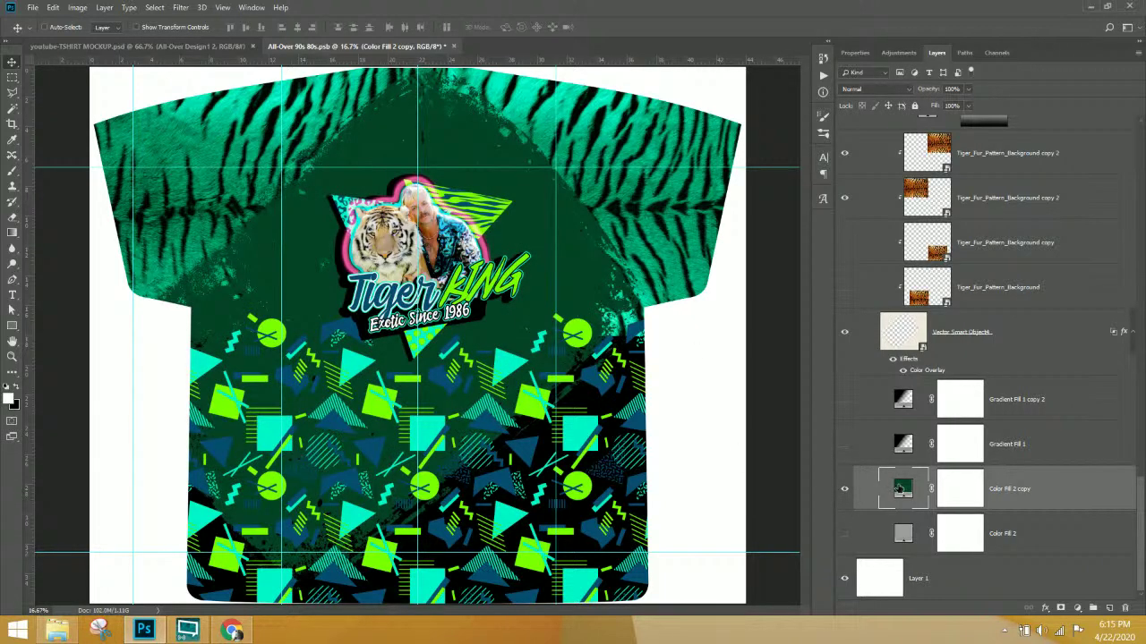
pyautogui.doubleClick(900, 488)
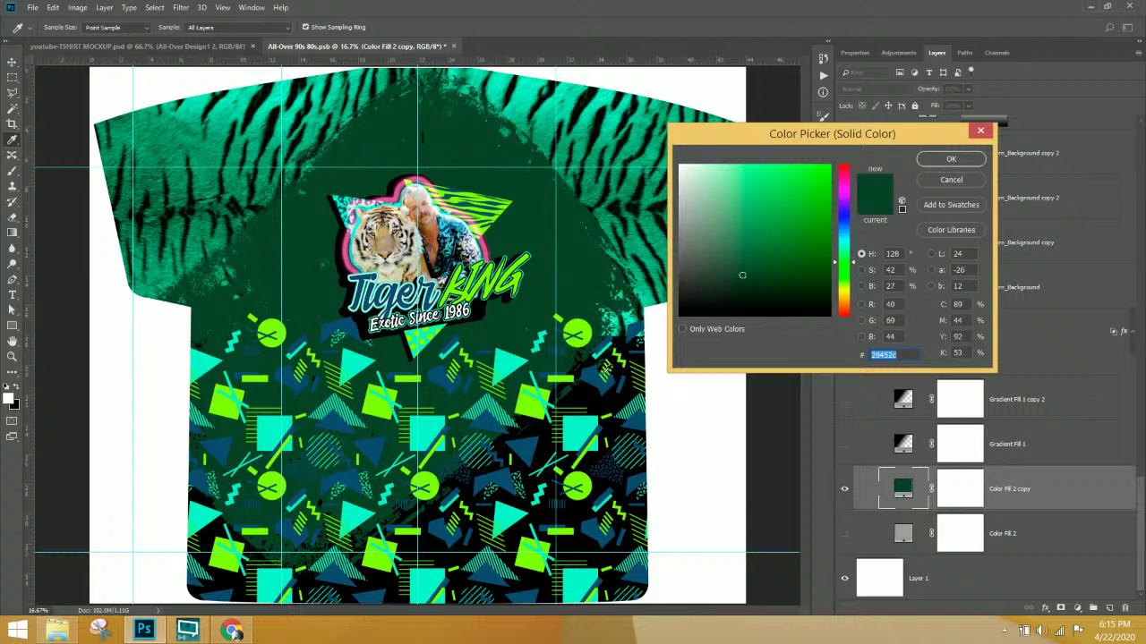
pyautogui.click(532, 410)
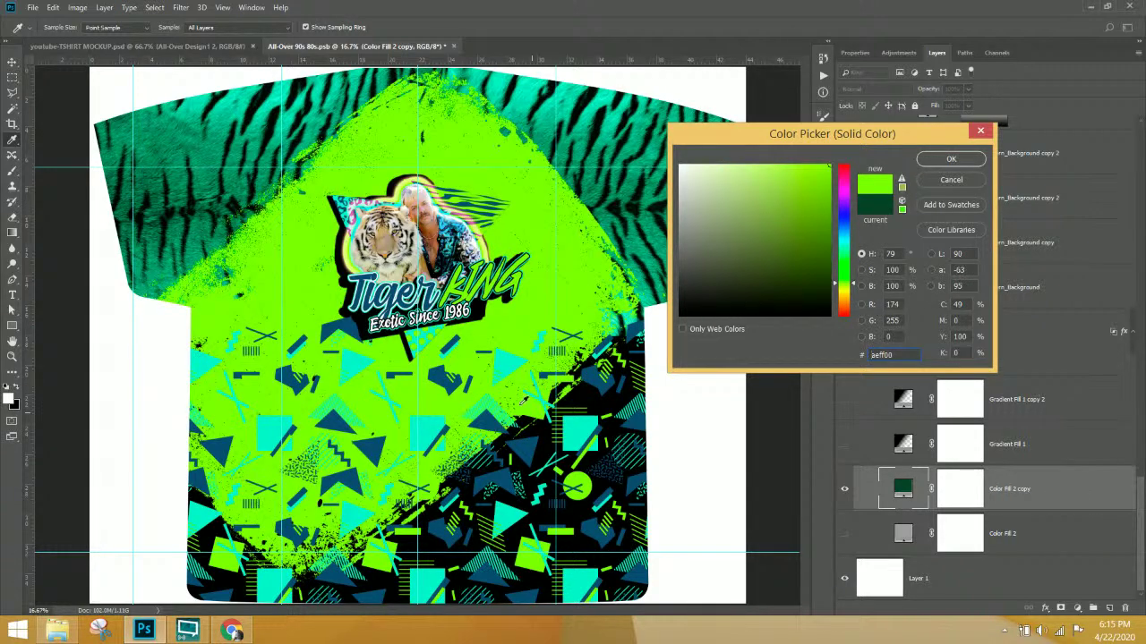
pyautogui.moveTo(716, 218)
pyautogui.mouseDown()
pyautogui.moveTo(667, 161)
pyautogui.moveTo(641, 157)
pyautogui.mouseUp()
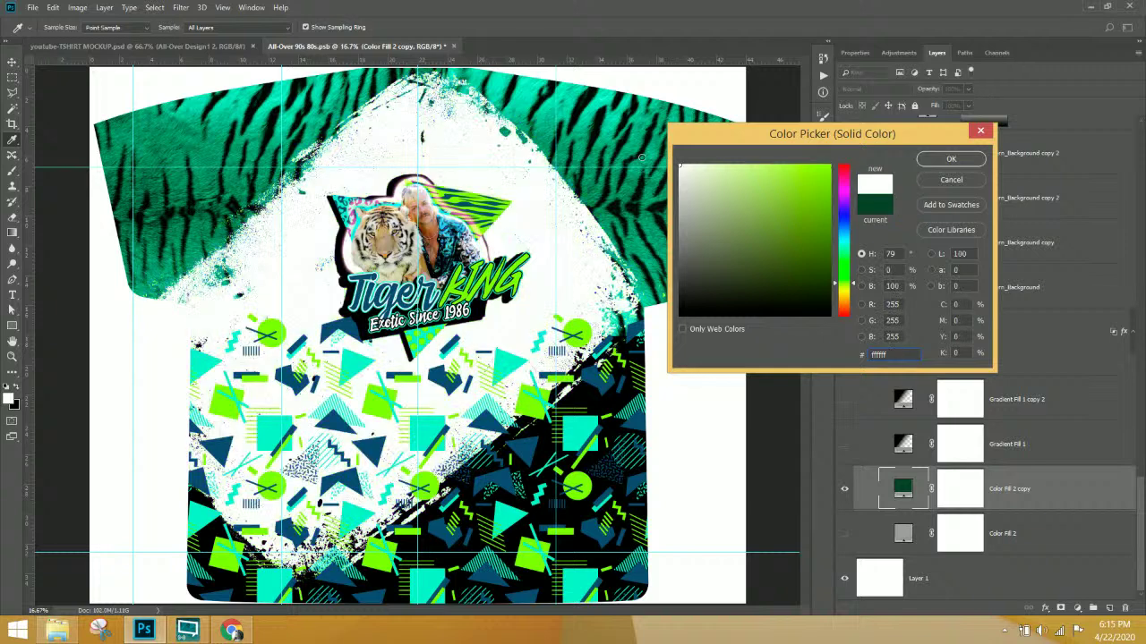
pyautogui.moveTo(702, 282); pyautogui.dragTo(647, 357)
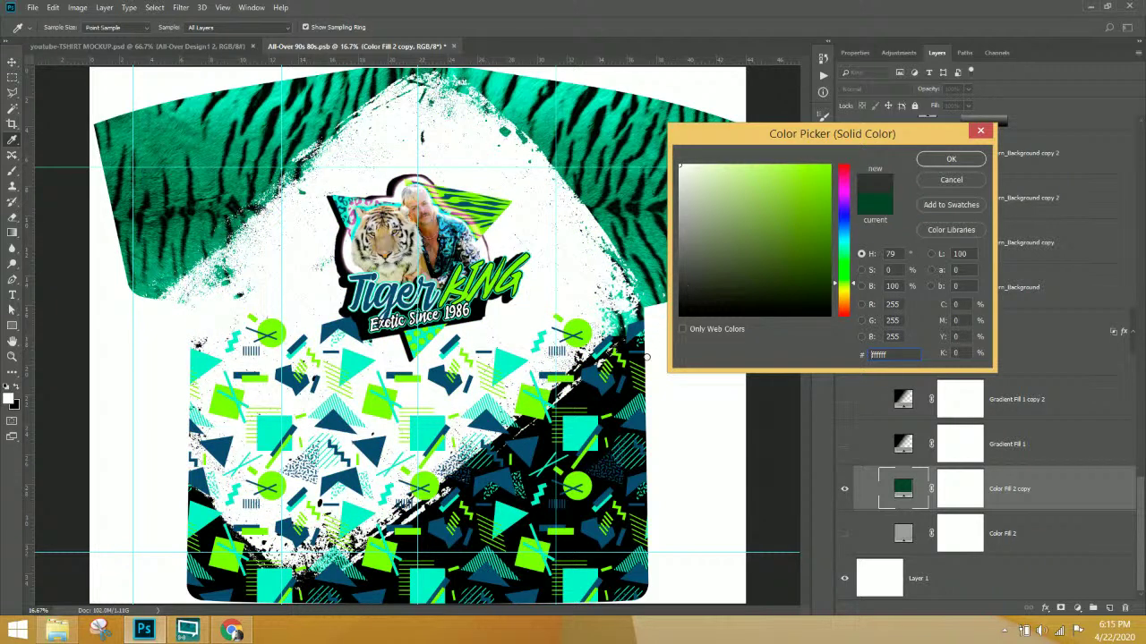
pyautogui.moveTo(691, 281); pyautogui.dragTo(674, 218)
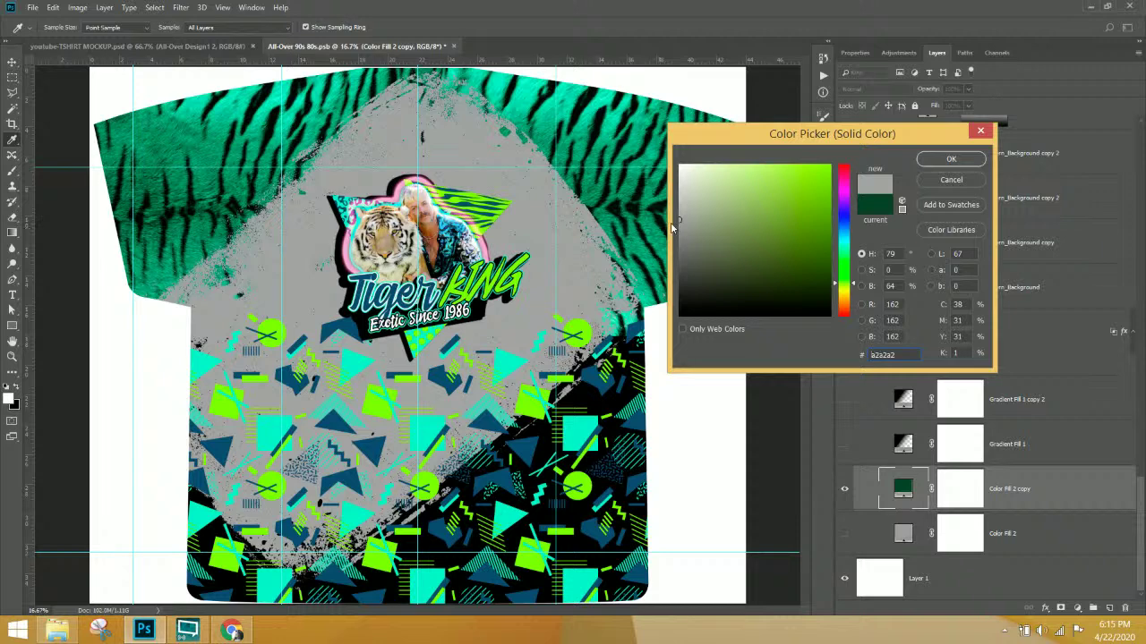
pyautogui.click(949, 180)
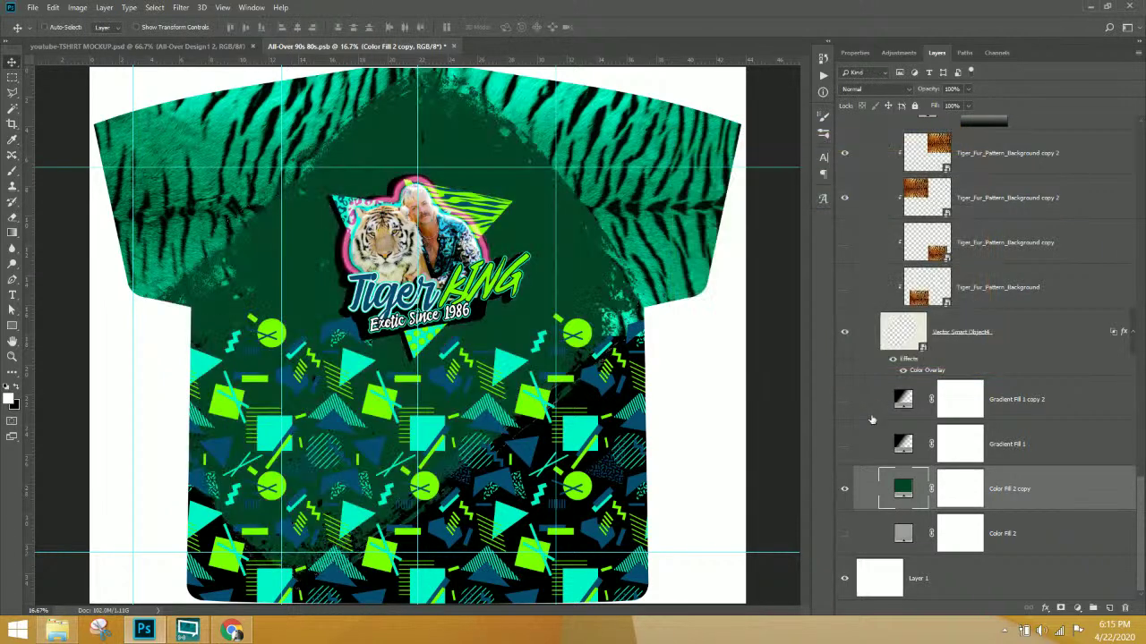
pyautogui.click(844, 489)
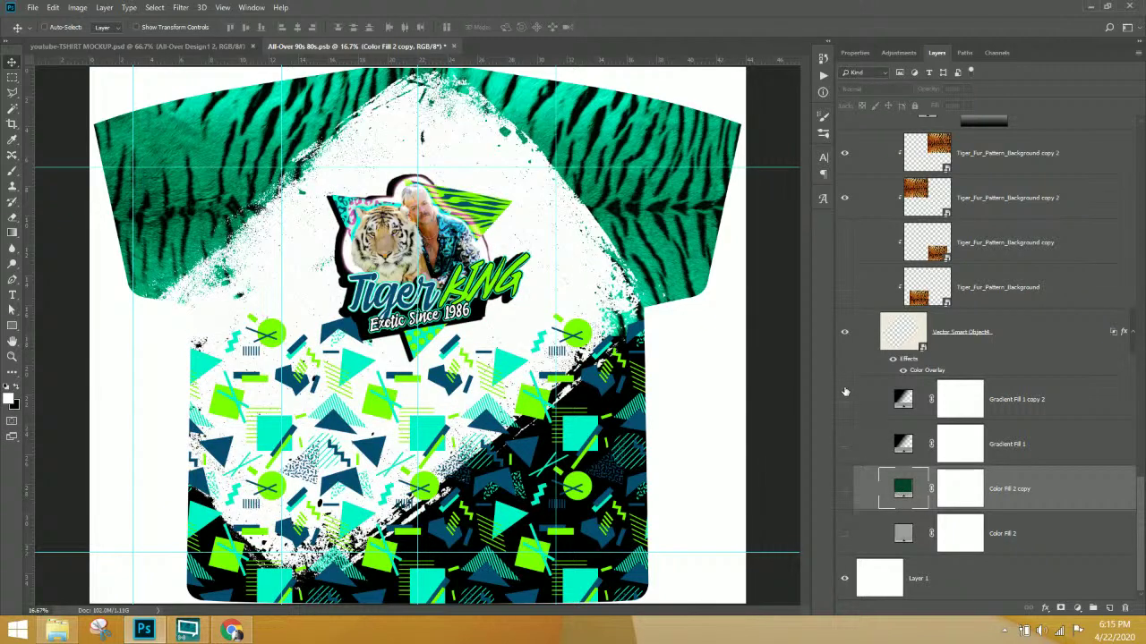
# - Show the Gradient Fill 1 copy 2 layer and set its gradient's black color stop to the pattern's lime green, #aeff00
pyautogui.click(844, 400)
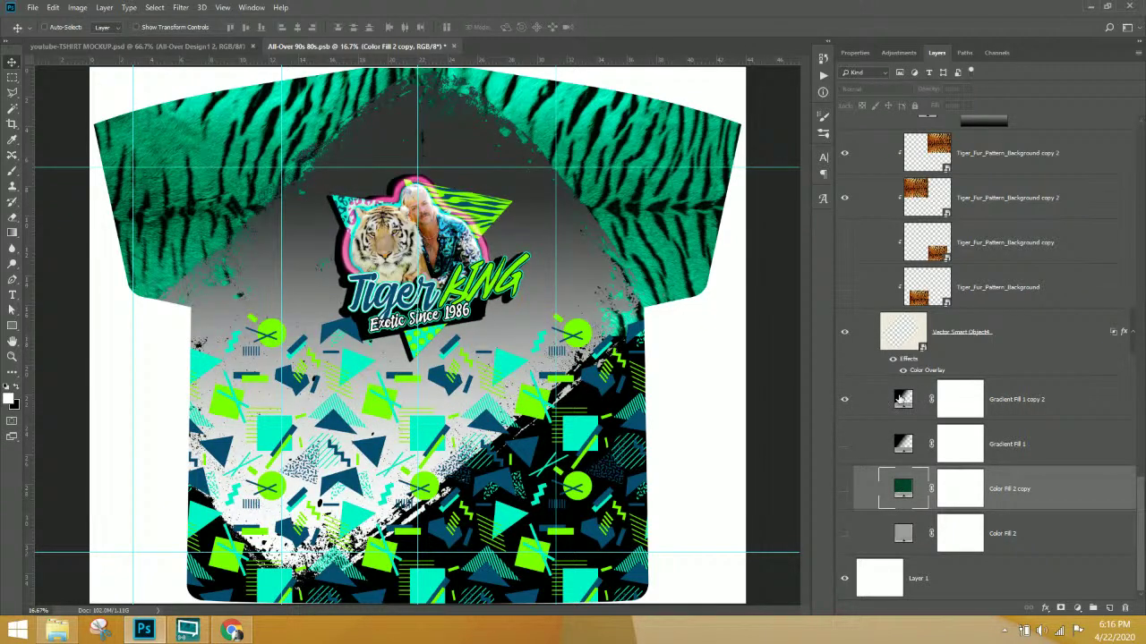
pyautogui.doubleClick(901, 398)
pyautogui.click(841, 166)
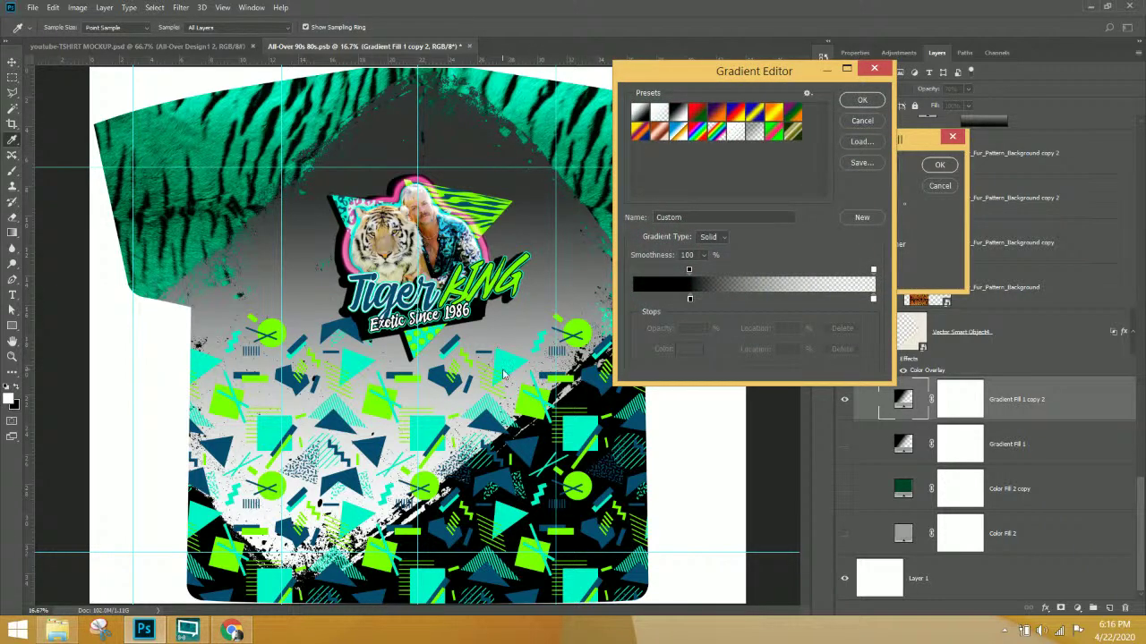
pyautogui.click(689, 300)
pyautogui.click(687, 349)
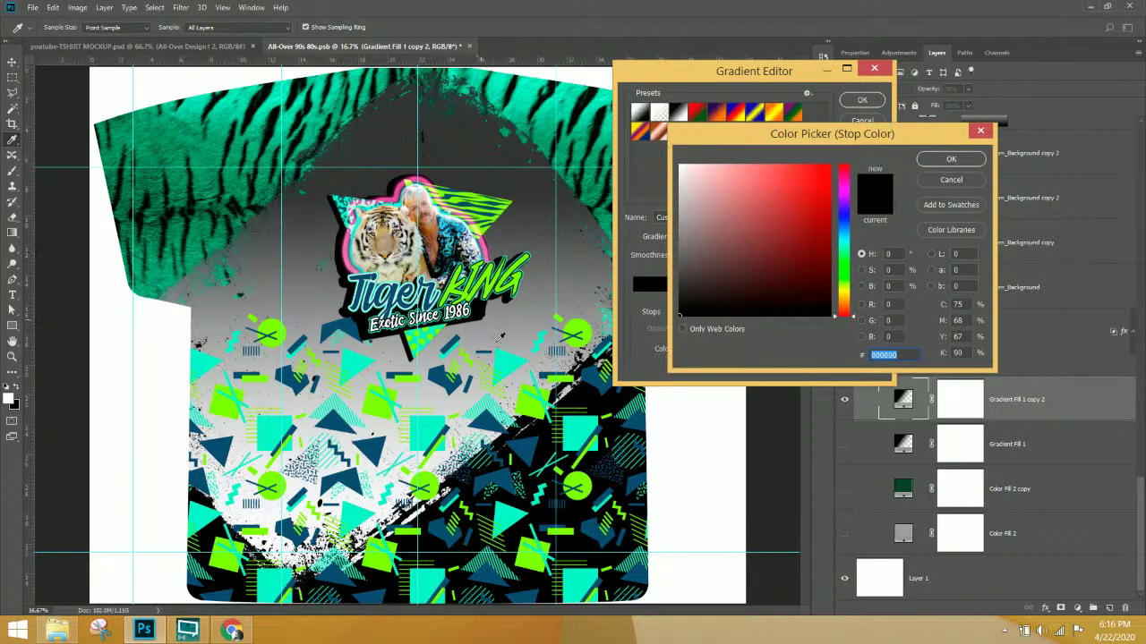
pyautogui.click(512, 361)
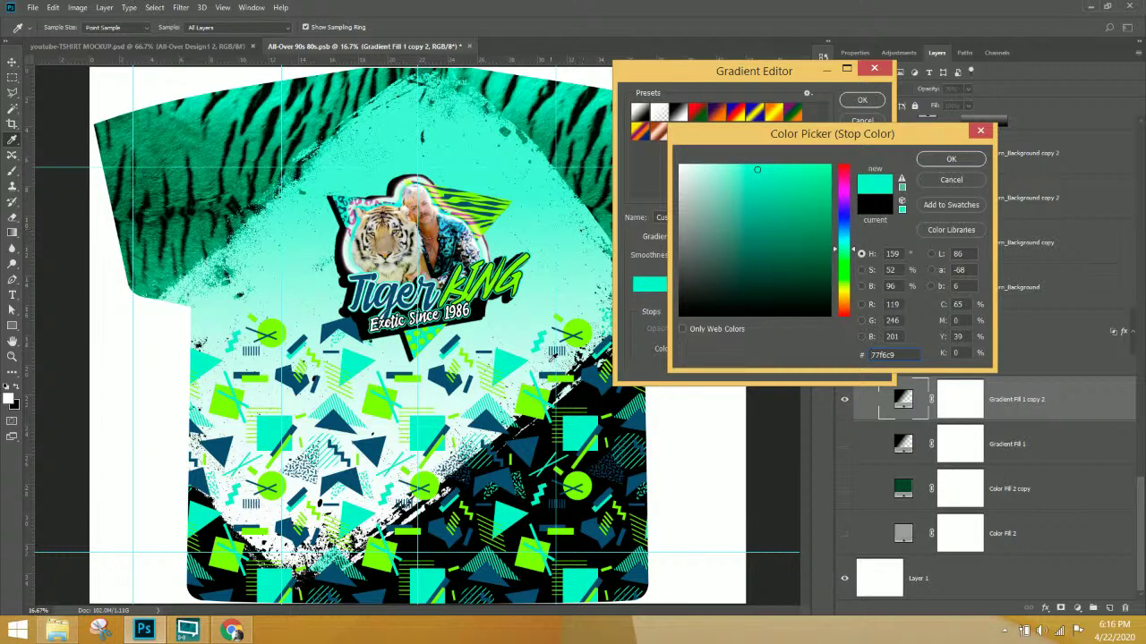
pyautogui.click(436, 379)
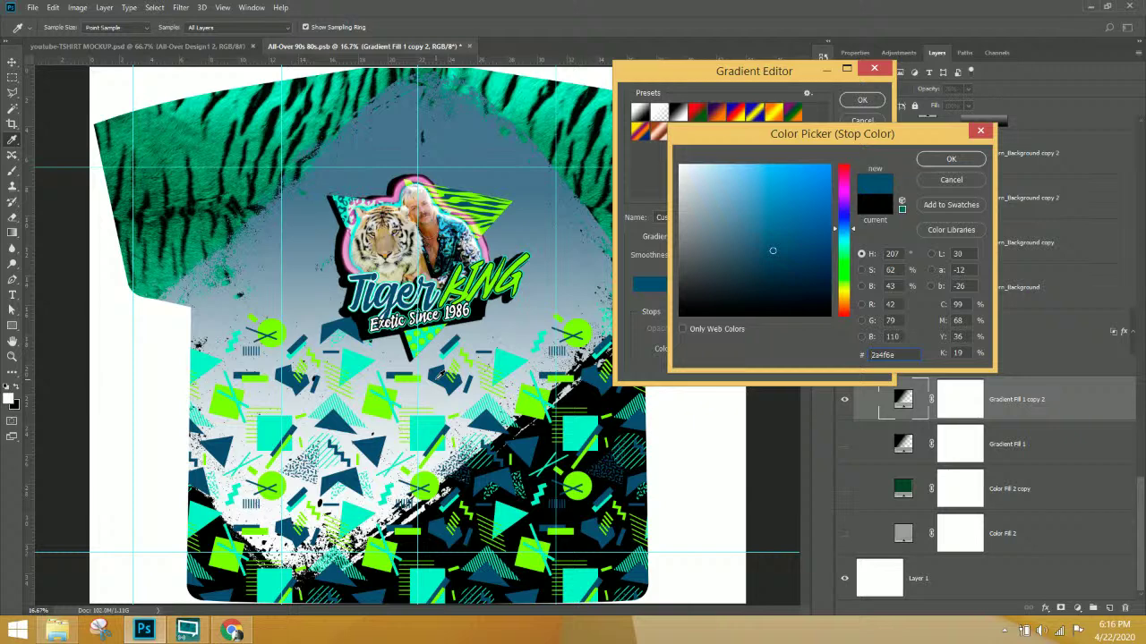
pyautogui.click(519, 408)
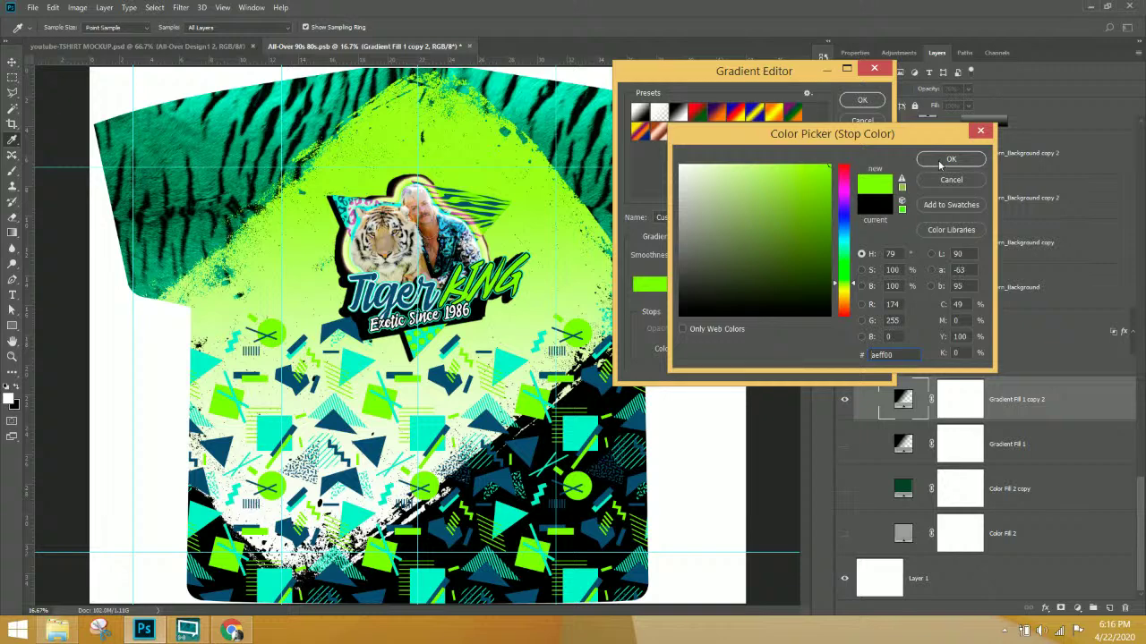
pyautogui.click(948, 160)
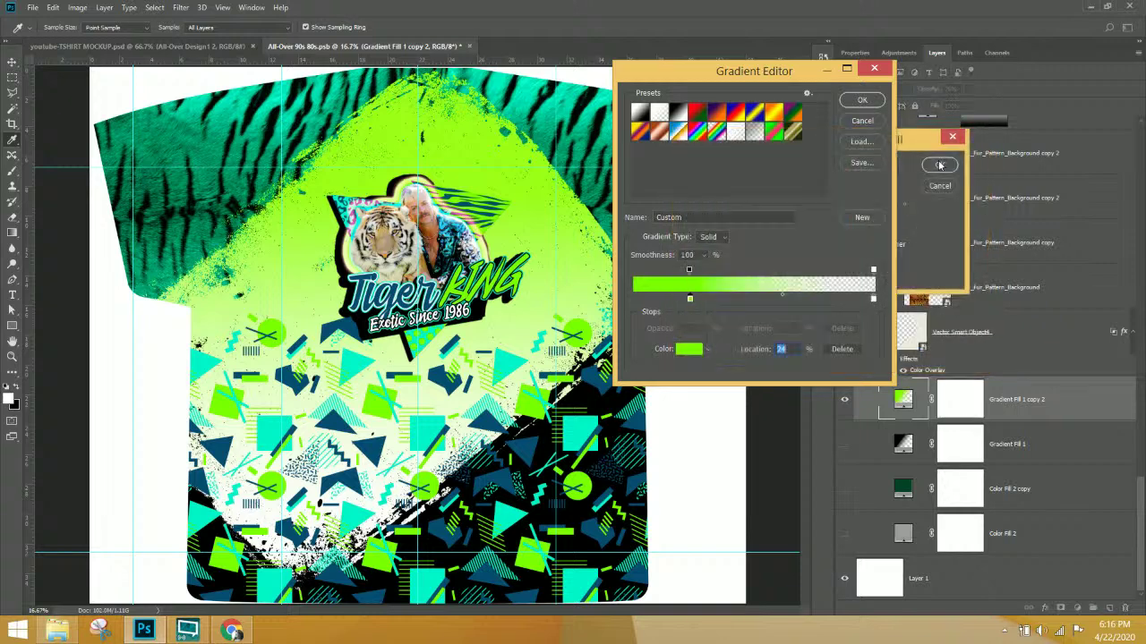
pyautogui.click(867, 106)
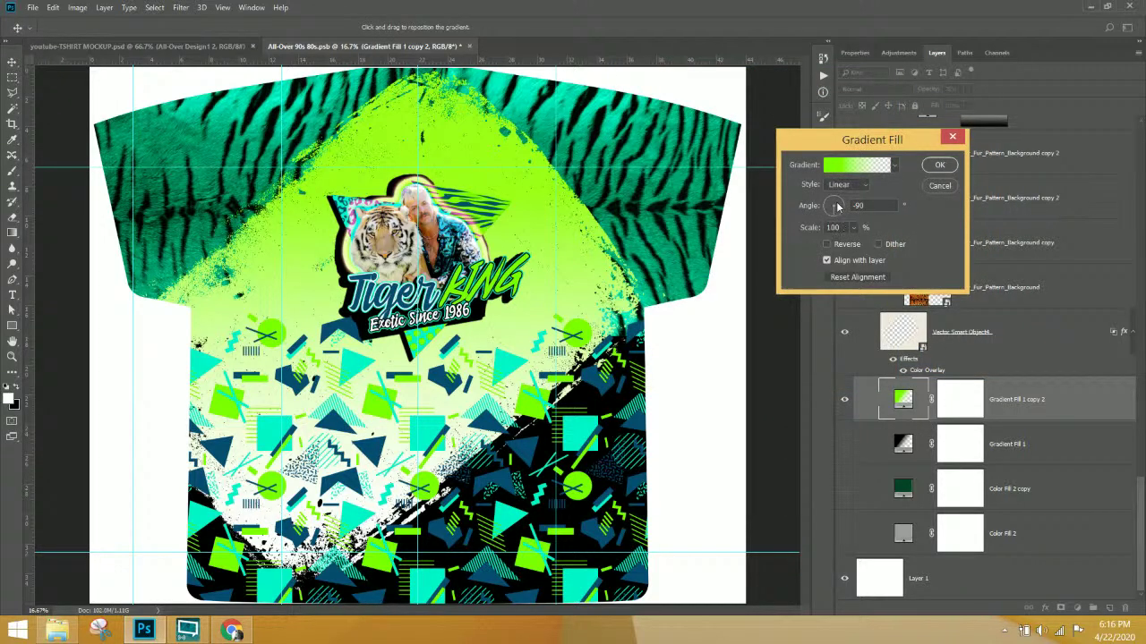
# - Try the lime gradient fill at angles of 0 and 90 degrees
pyautogui.write('0')
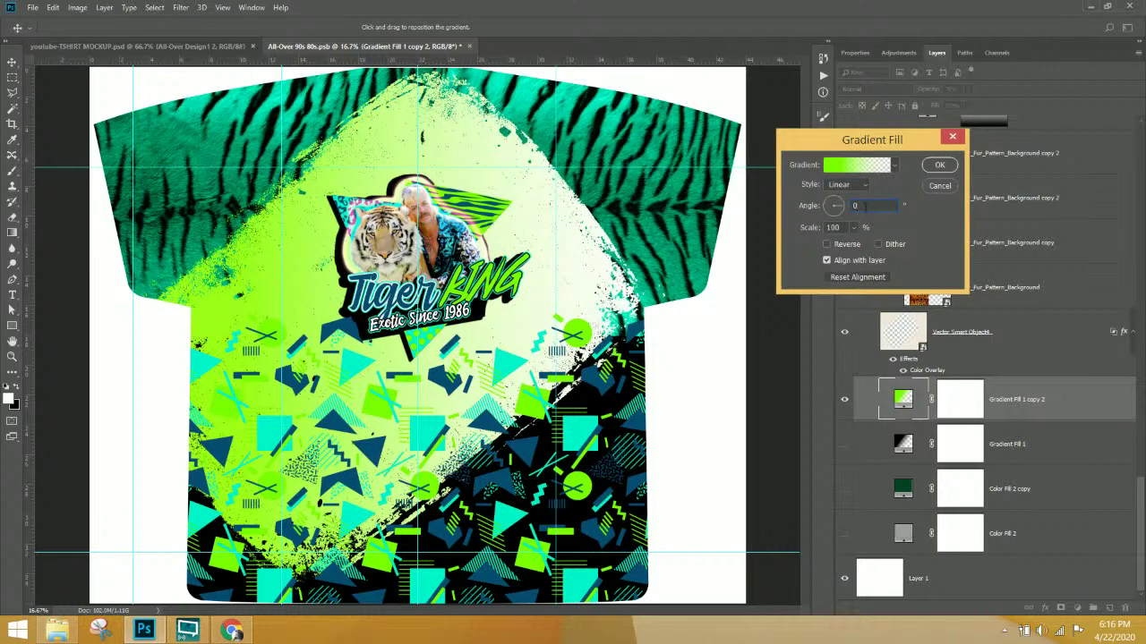
pyautogui.doubleClick(855, 206)
pyautogui.write('90')
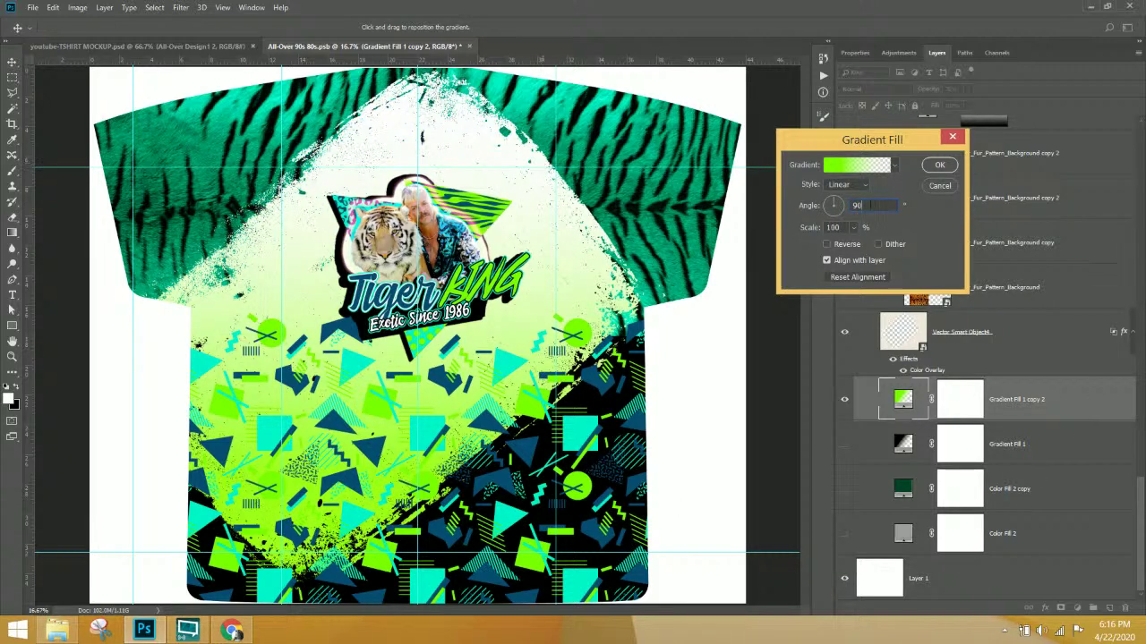
# - Set the lime gradient fill's angle to -90 degrees and apply the fill settings
pyautogui.doubleClick(855, 206)
pyautogui.press('BackSpace')
pyautogui.write('-90')
pyautogui.press('Return')
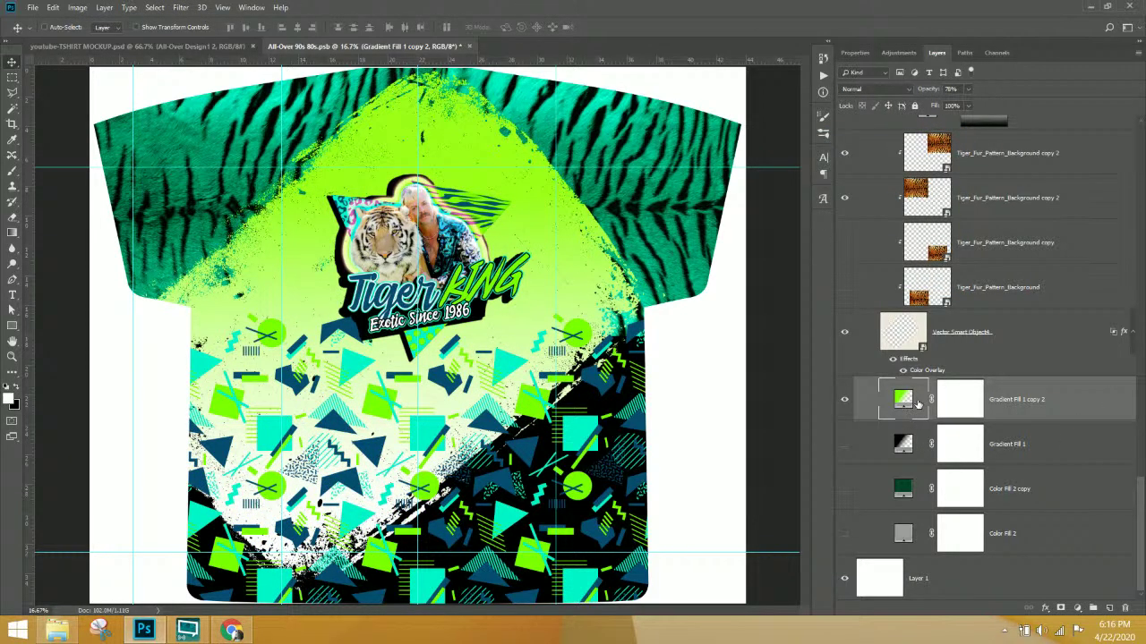
# - Compare the design with and without the lime gradient fill, and lower that layer's opacity to 26%
pyautogui.click(844, 402)
pyautogui.click(844, 402)
pyautogui.click(967, 89)
pyautogui.moveTo(954, 106); pyautogui.dragTo(939, 107)
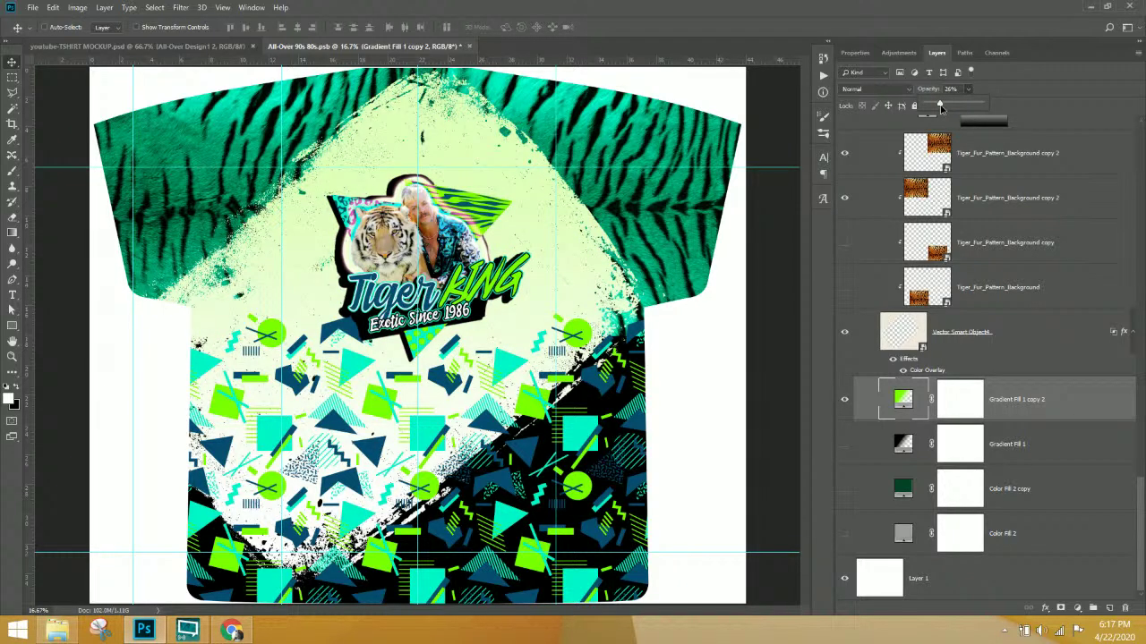
# - Raise the lime gradient layer's opacity to 100%, then hide it and show the black Gradient Fill 1 layer instead
pyautogui.moveTo(939, 106); pyautogui.dragTo(1039, 117)
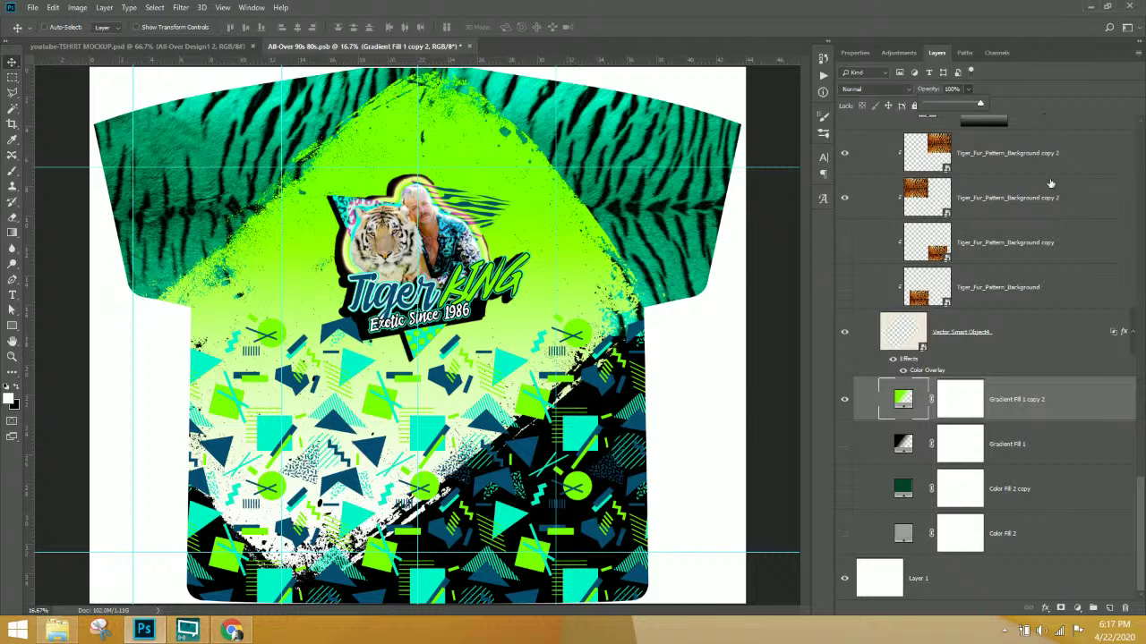
pyautogui.click(844, 400)
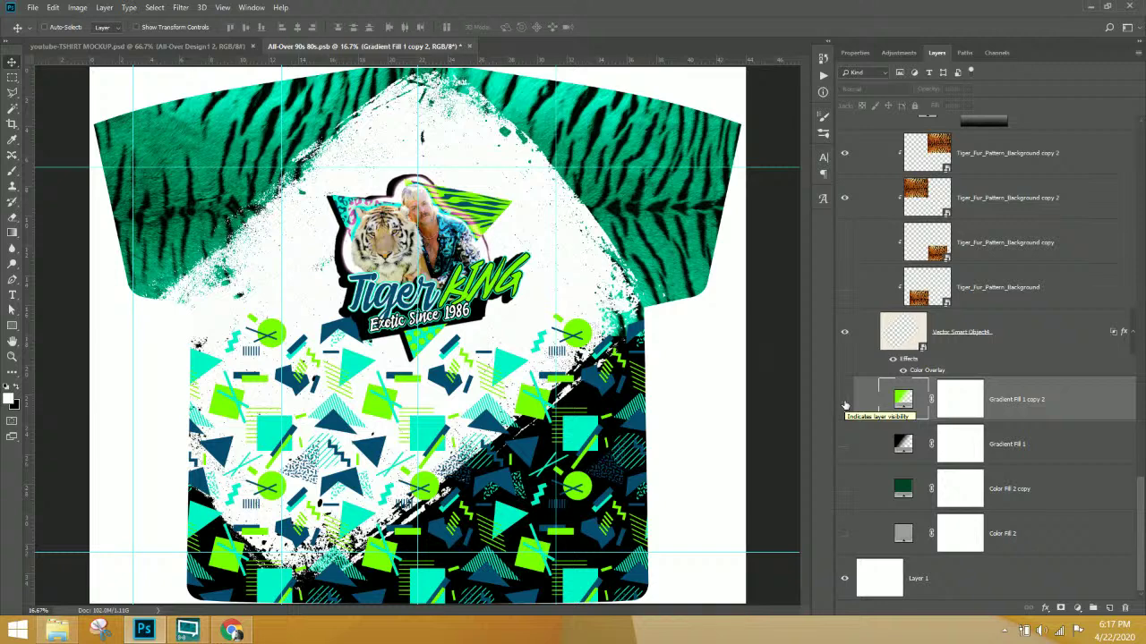
pyautogui.click(844, 444)
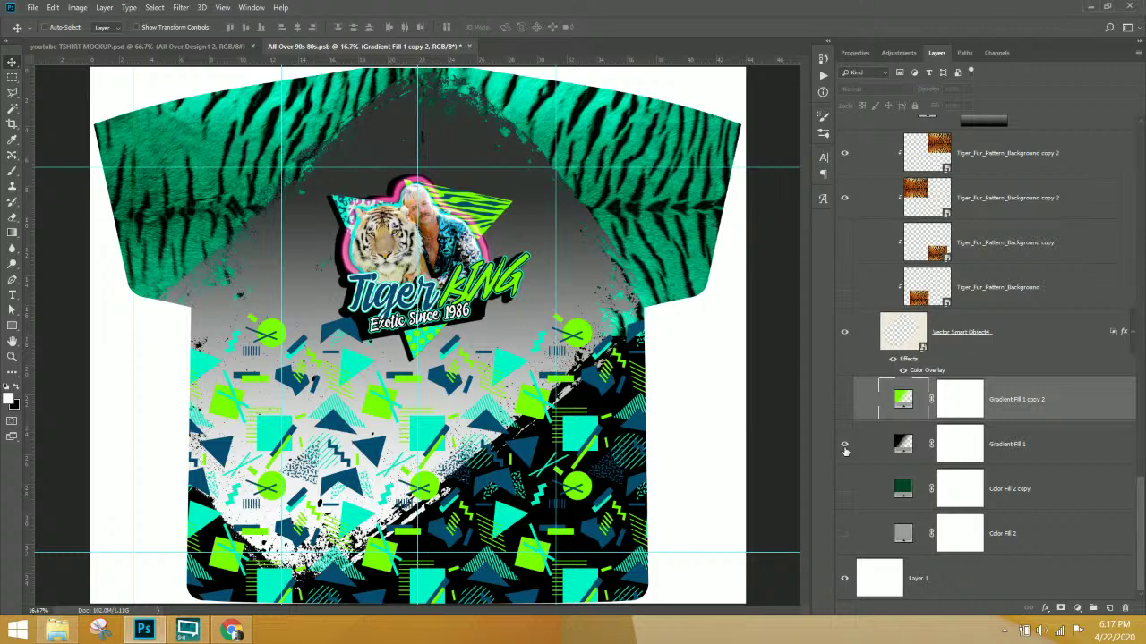
pyautogui.click(844, 400)
pyautogui.click(844, 402)
pyautogui.click(844, 445)
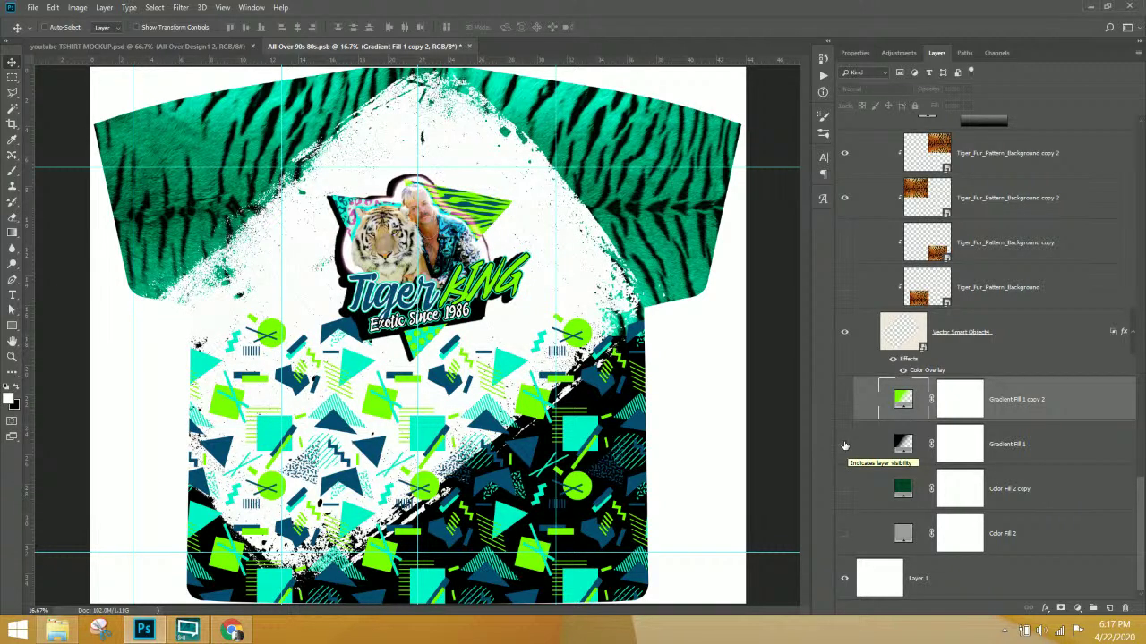
pyautogui.click(844, 444)
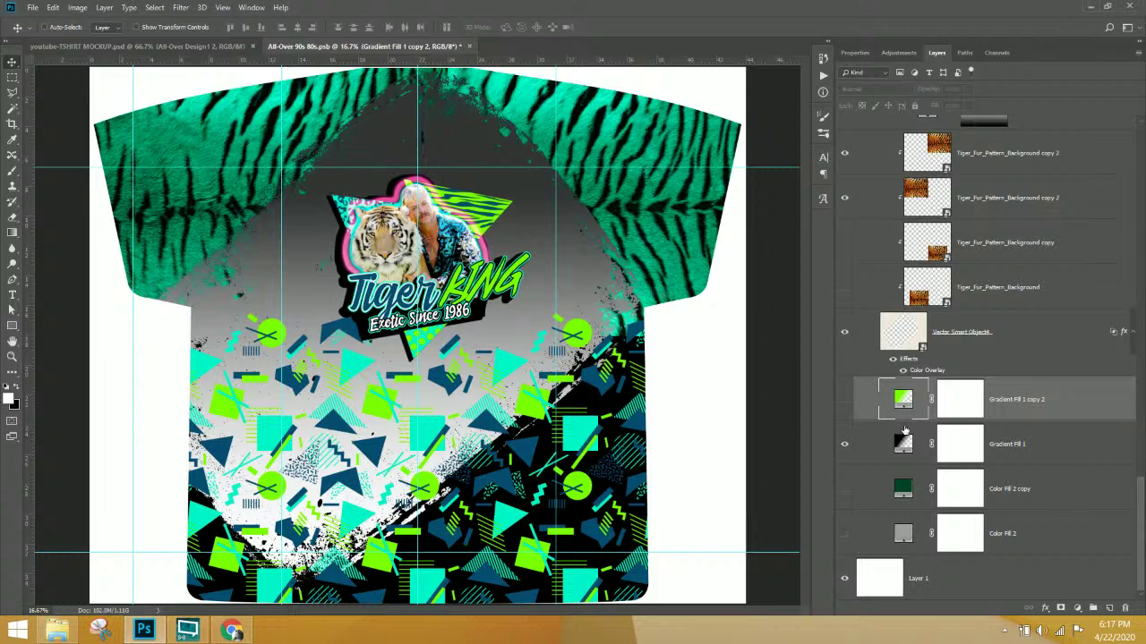
# - Set the pink color stop in the Photos group's Outer Glow gradient to the pattern's lime green, #aeff00
pyautogui.moveTo(902, 422); pyautogui.dragTo(486, 253)
pyautogui.rightClick(486, 253)
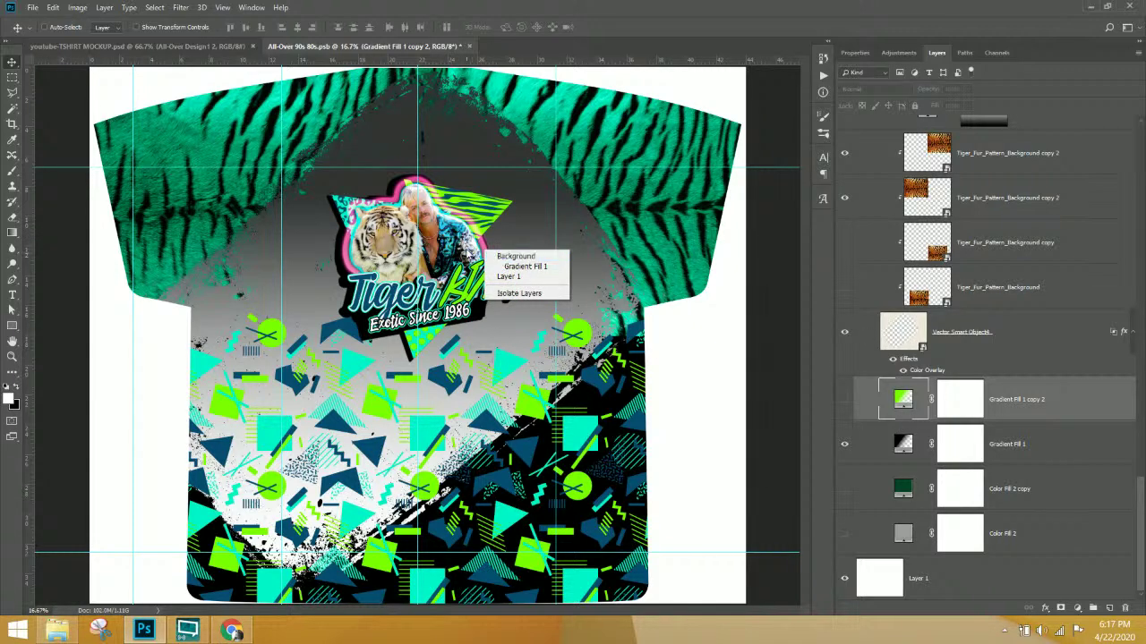
pyautogui.rightClick(465, 242)
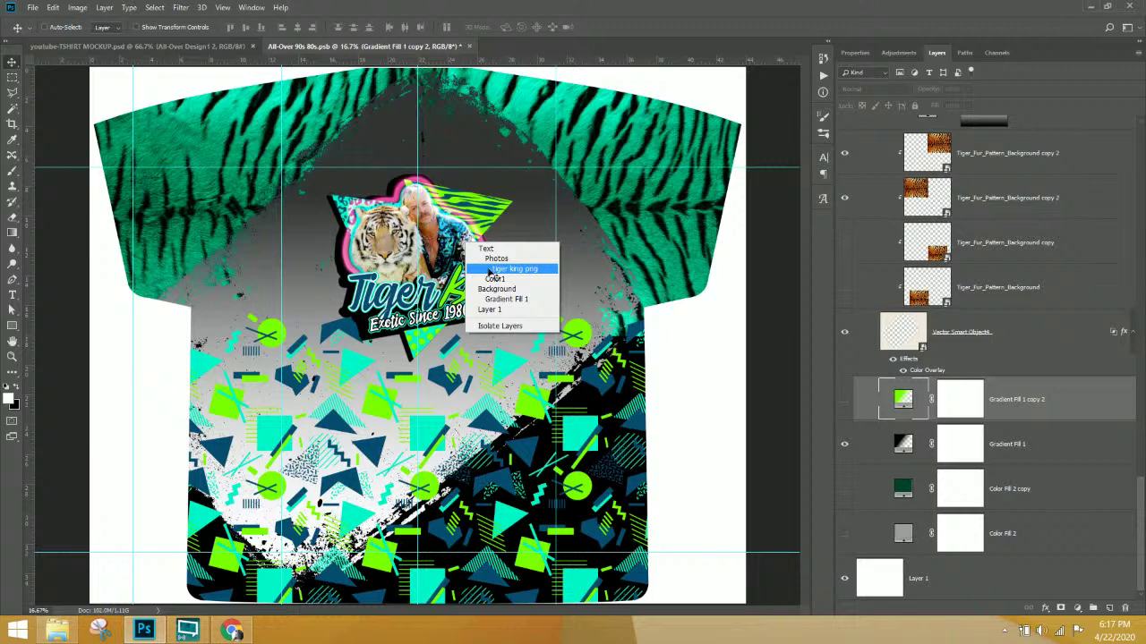
pyautogui.click(492, 269)
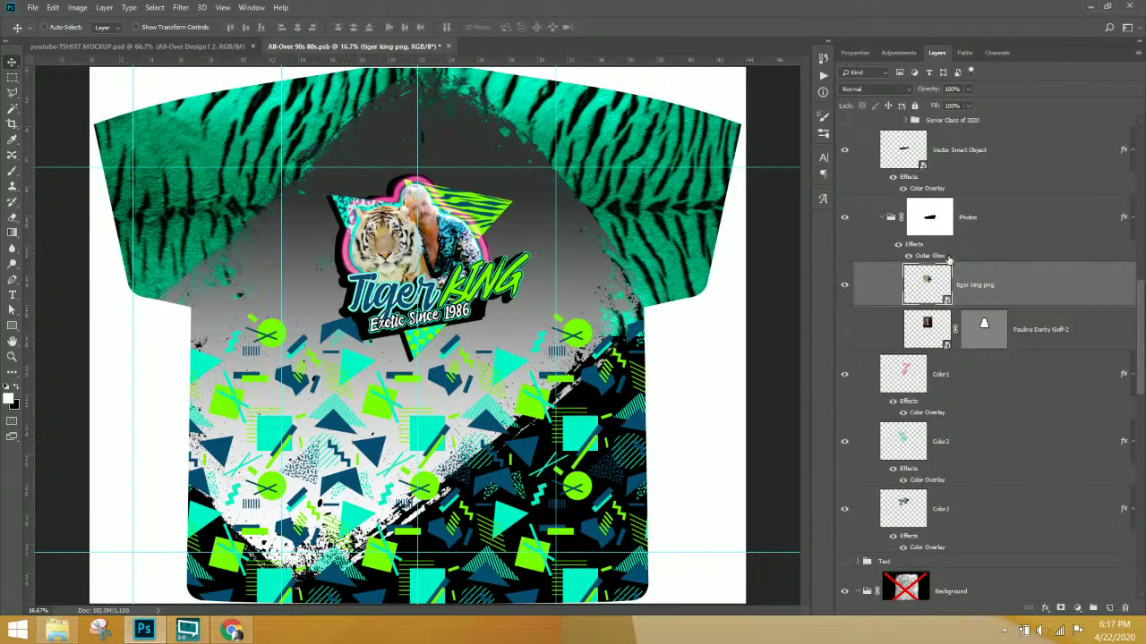
pyautogui.click(929, 224)
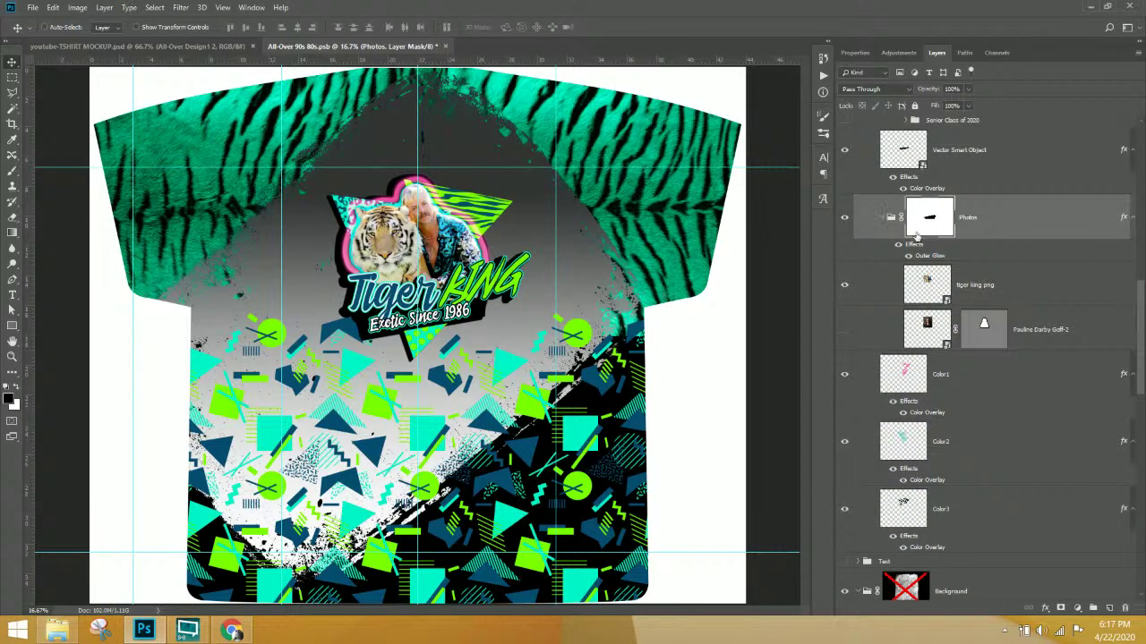
pyautogui.doubleClick(936, 257)
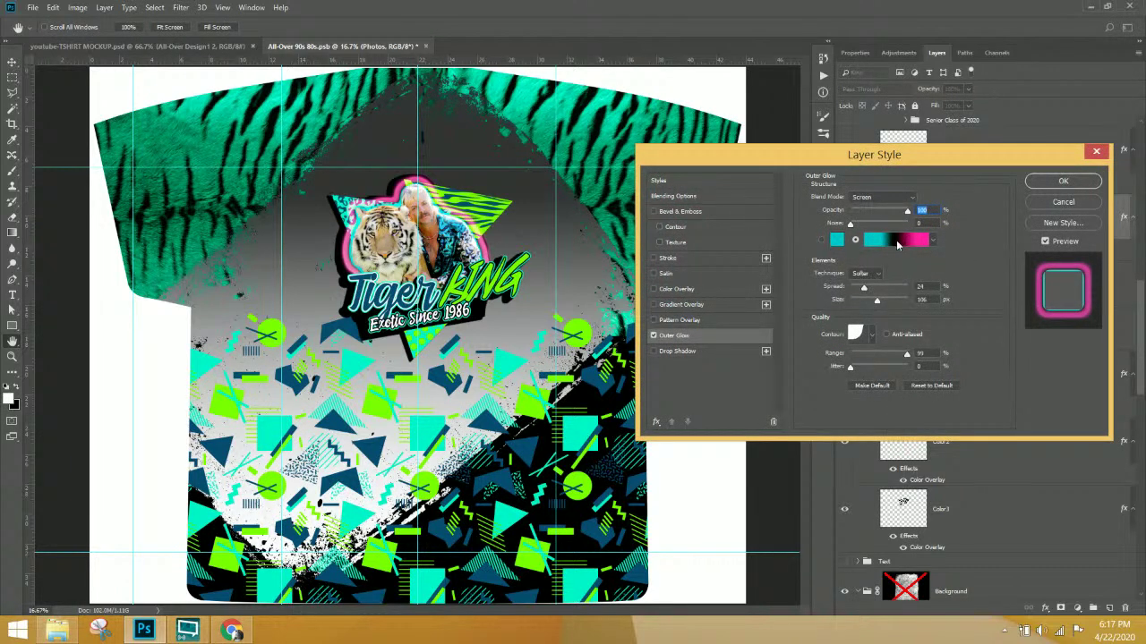
pyautogui.click(900, 243)
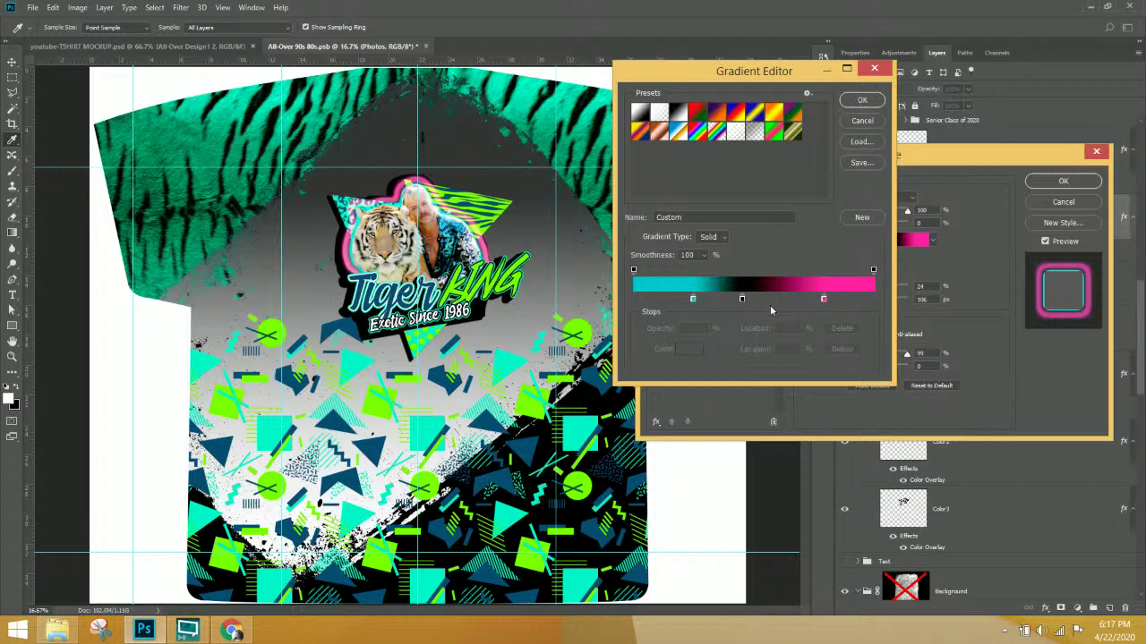
pyautogui.click(824, 299)
pyautogui.click(687, 350)
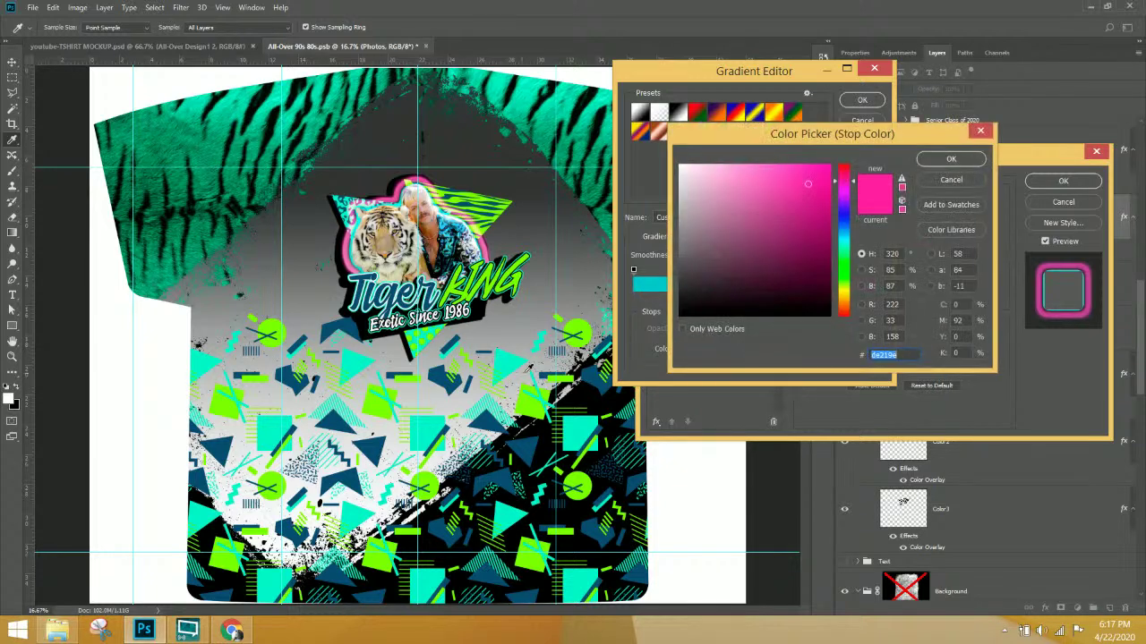
pyautogui.click(582, 323)
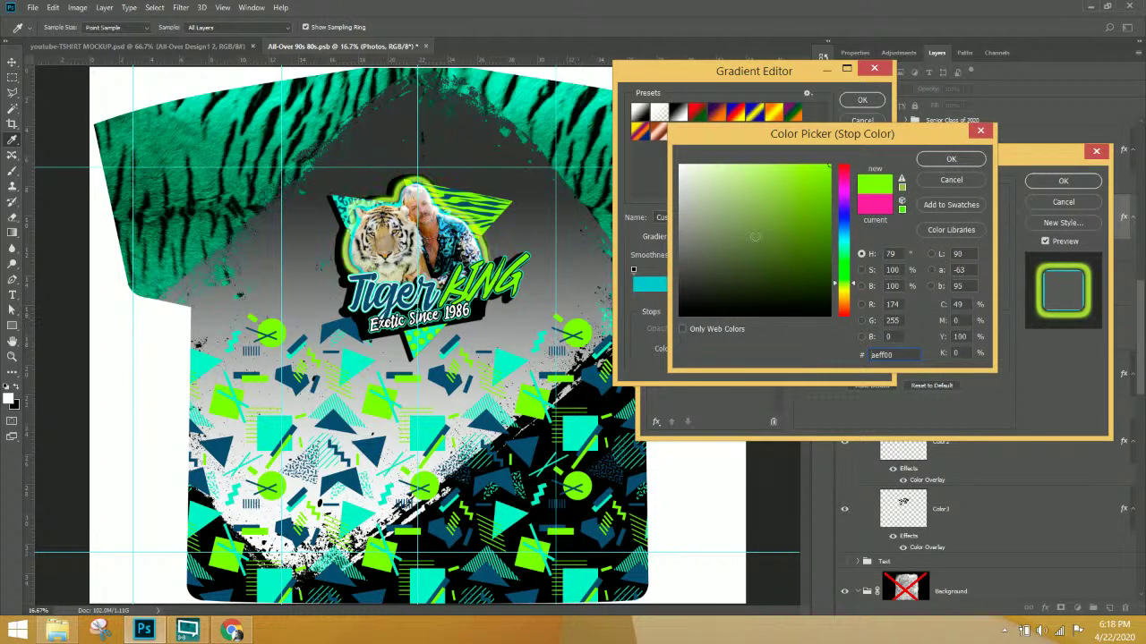
pyautogui.click(951, 160)
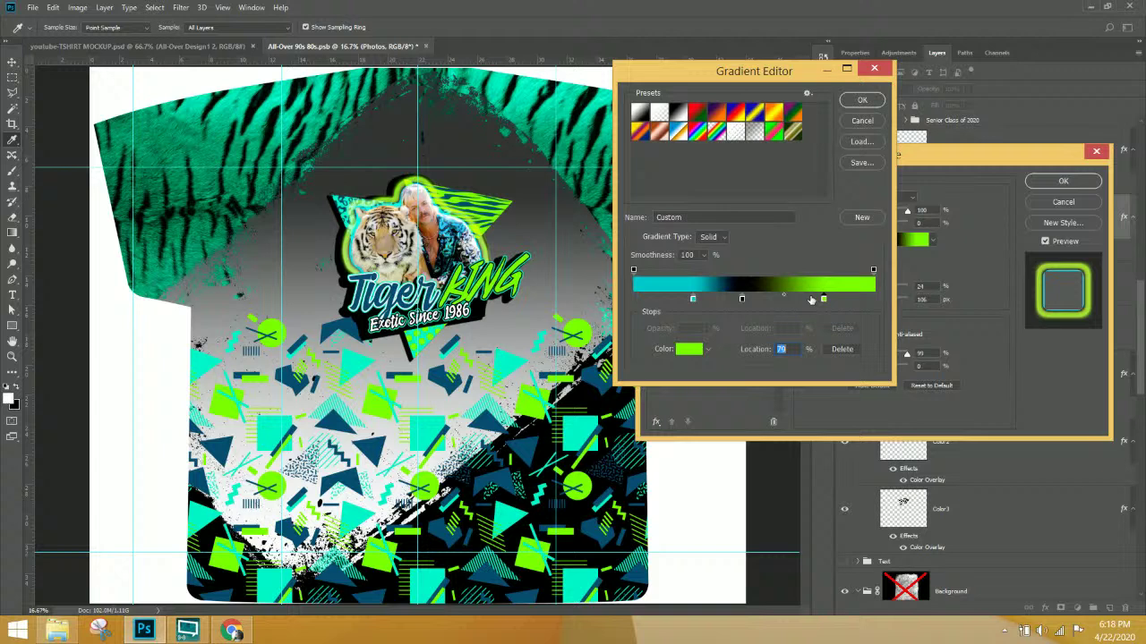
# - Set the glow gradient's teal color stop to the mint sampled from the triangle pattern and apply the Outer Glow
pyautogui.click(695, 302)
pyautogui.click(506, 359)
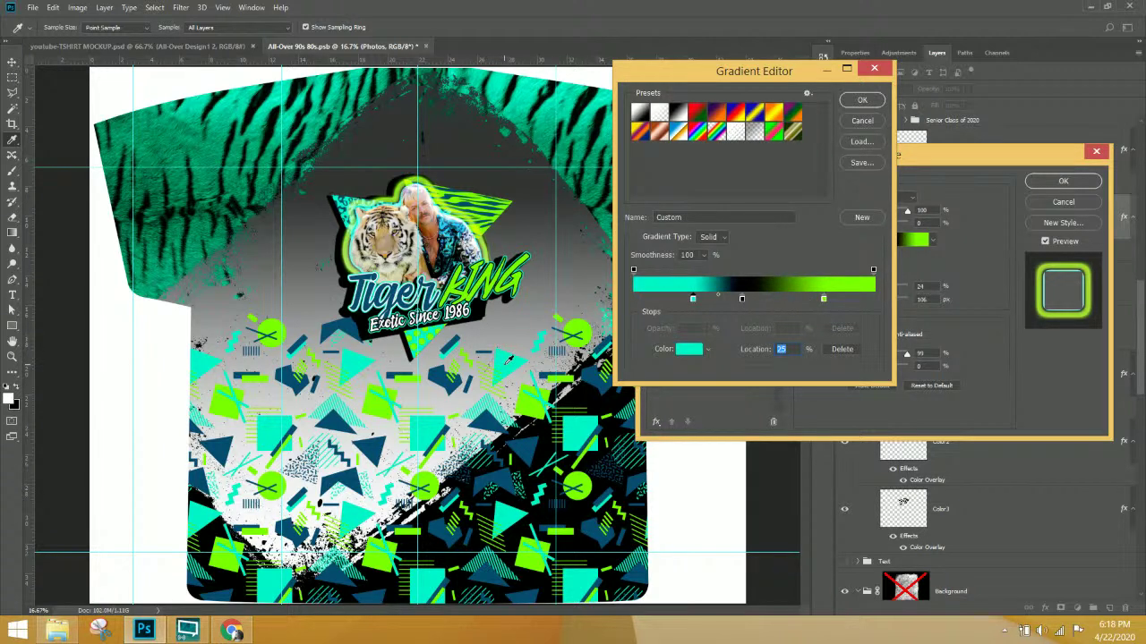
pyautogui.click(861, 100)
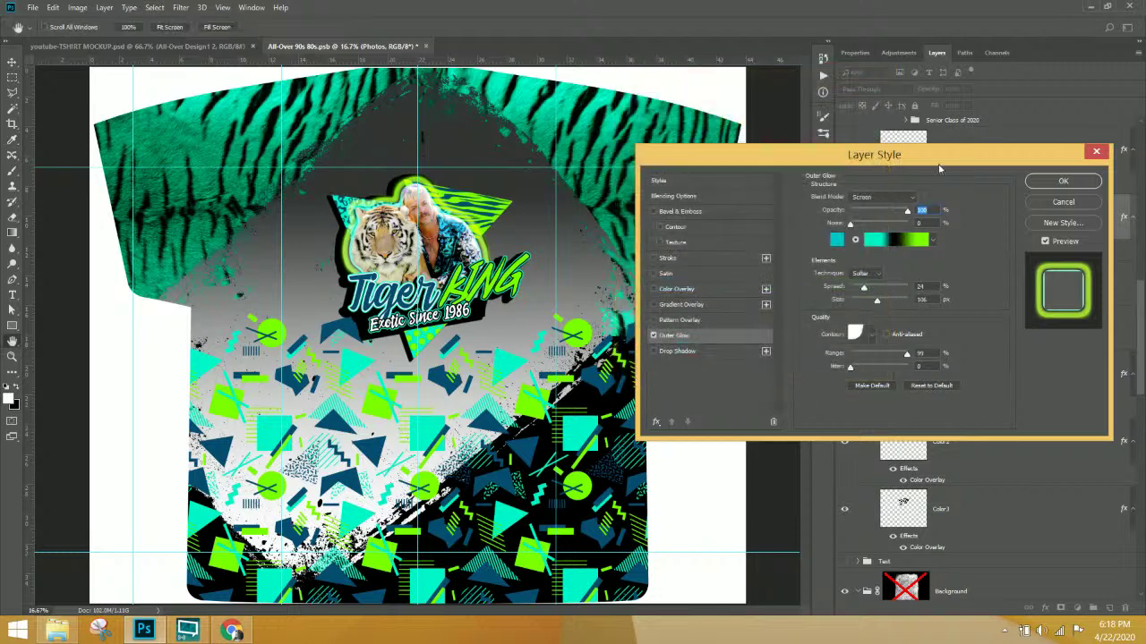
pyautogui.click(1067, 183)
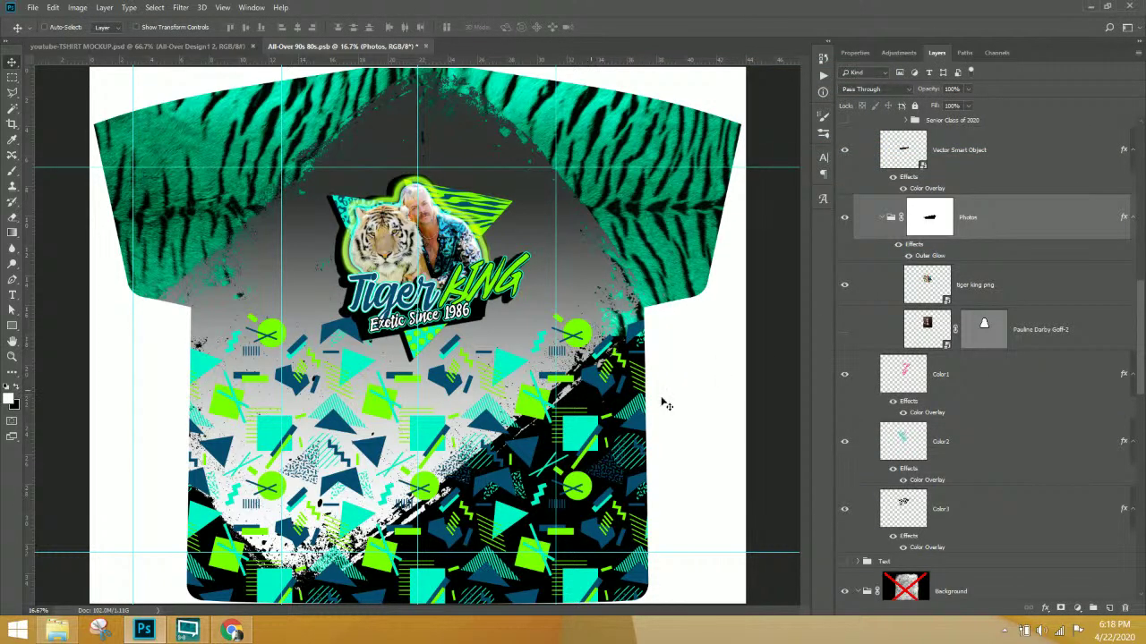
# - Compare the shirt design with and without the Triangle Pattern group, leaving the group shown
pyautogui.scroll(3, 873, 404)
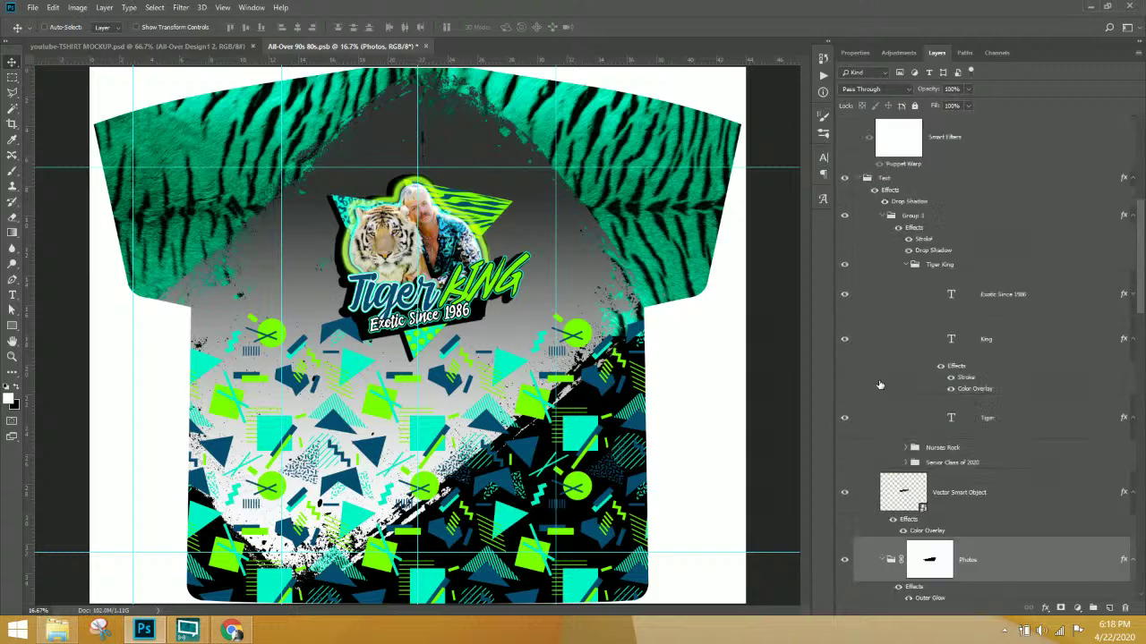
pyautogui.scroll(5, 884, 383)
pyautogui.scroll(-5, 885, 383)
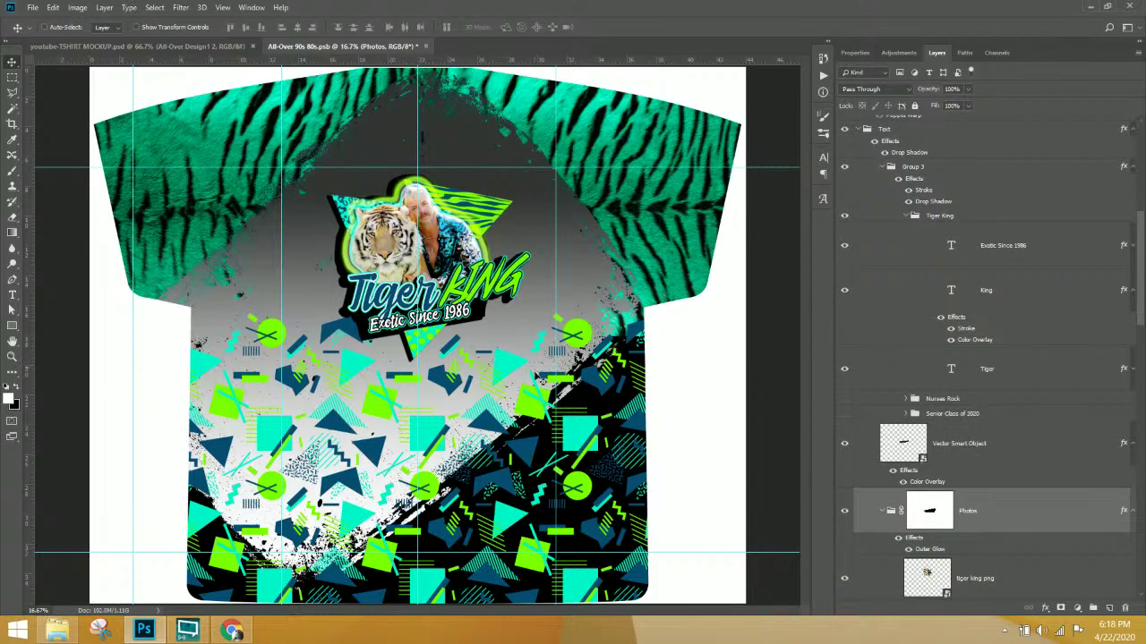
pyautogui.rightClick(511, 372)
pyautogui.click(546, 385)
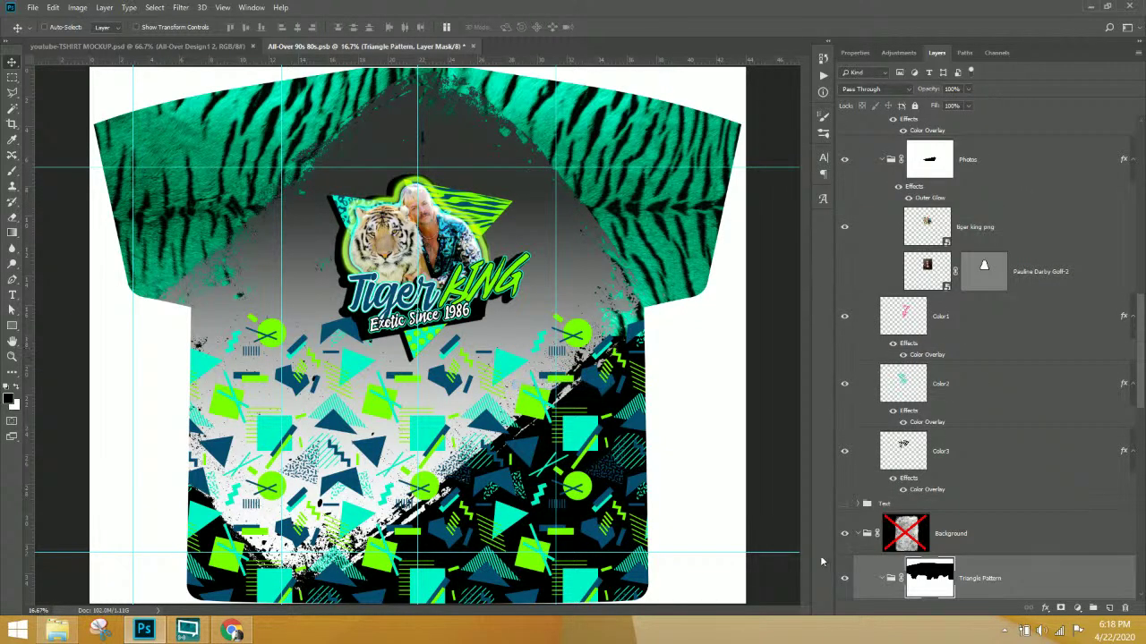
pyautogui.click(843, 579)
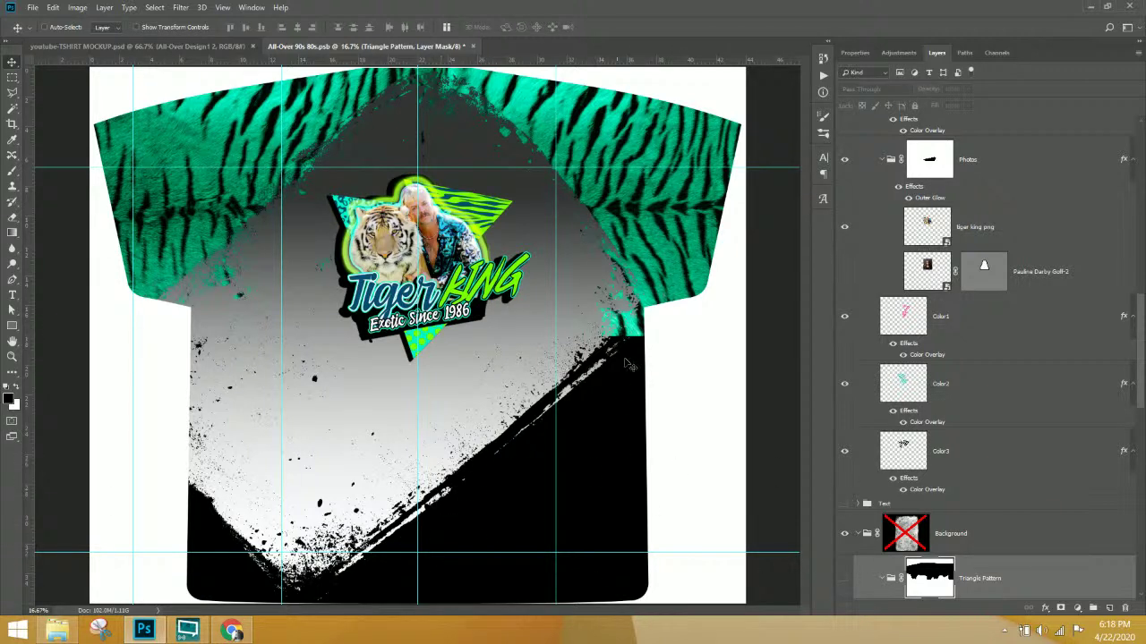
pyautogui.scroll(-3, 976, 503)
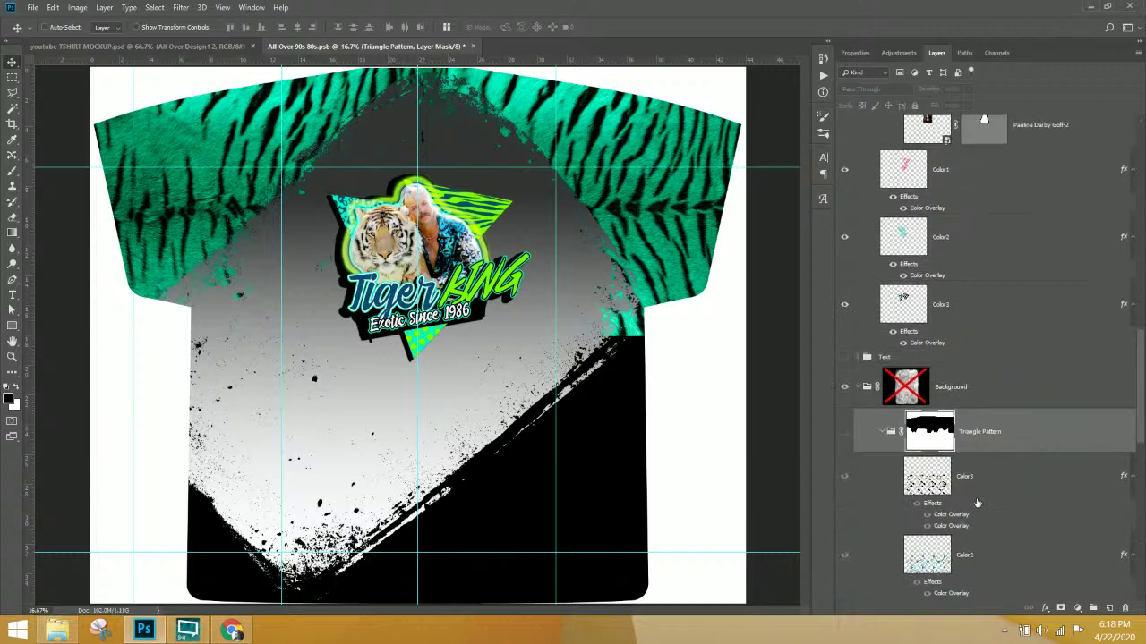
pyautogui.click(845, 432)
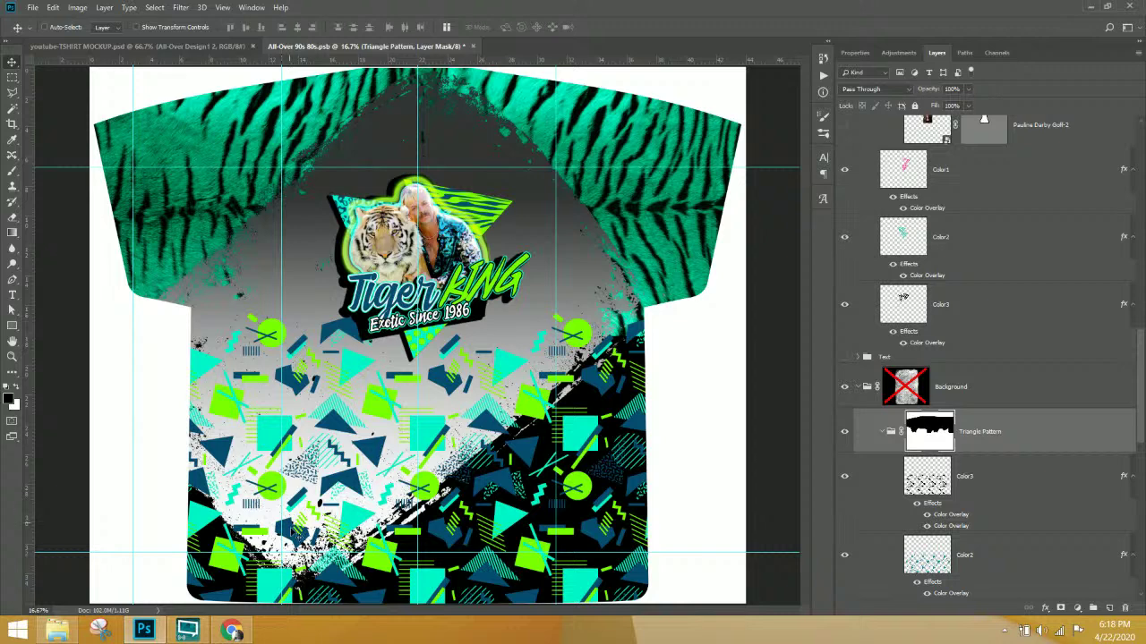
# - Check the design against the TurnOFF4Printing guide layer and hide the guides again
pyautogui.scroll(10, 949, 251)
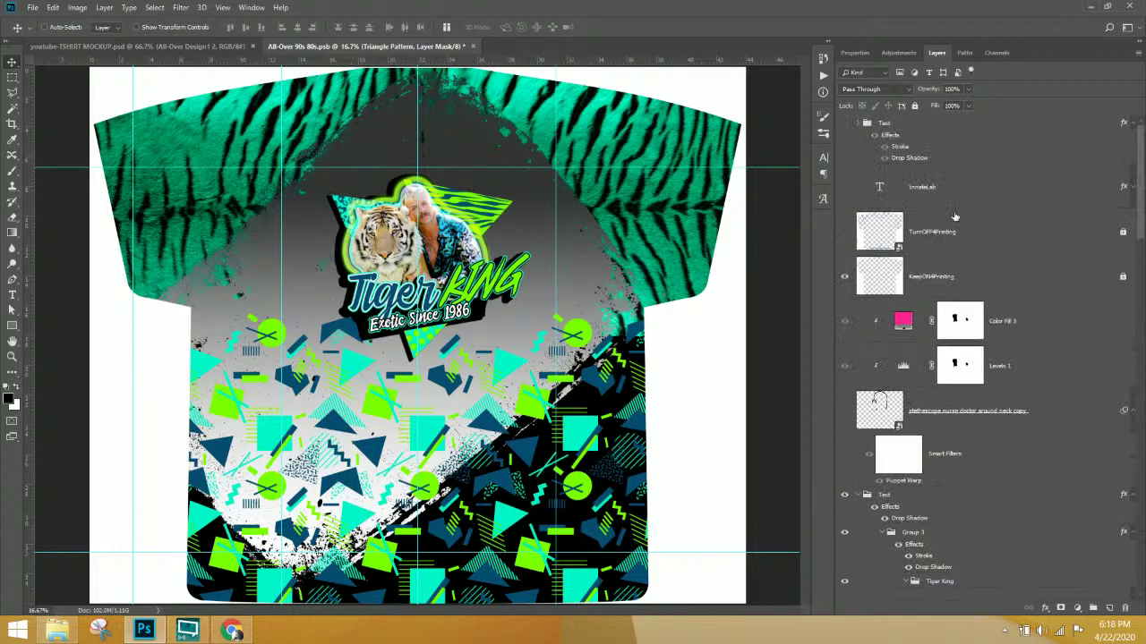
pyautogui.click(844, 231)
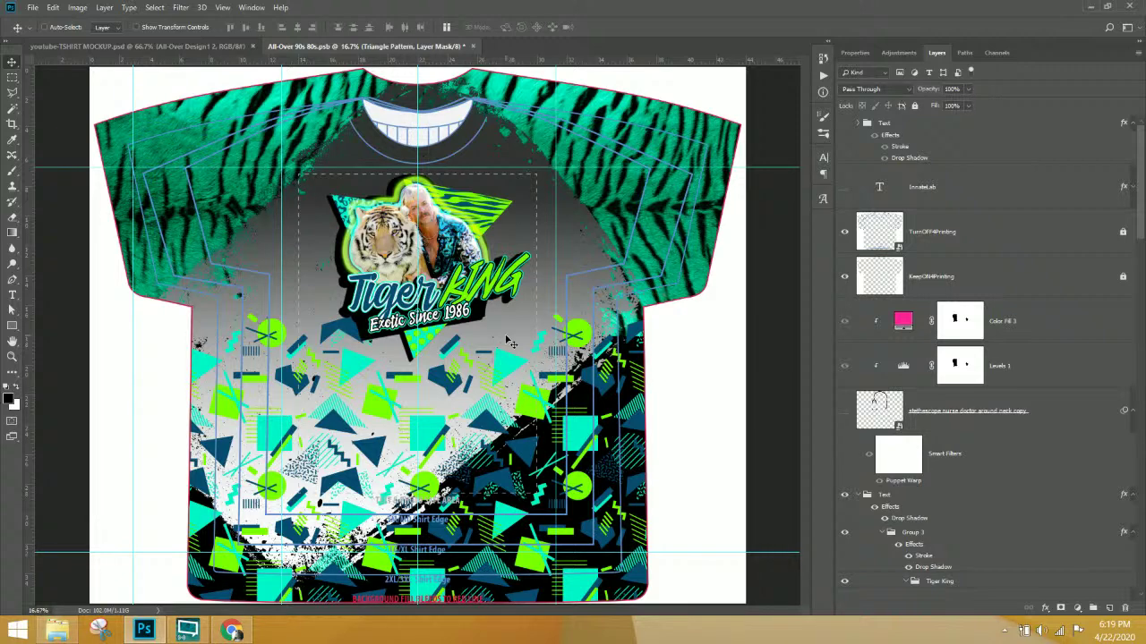
pyautogui.click(844, 232)
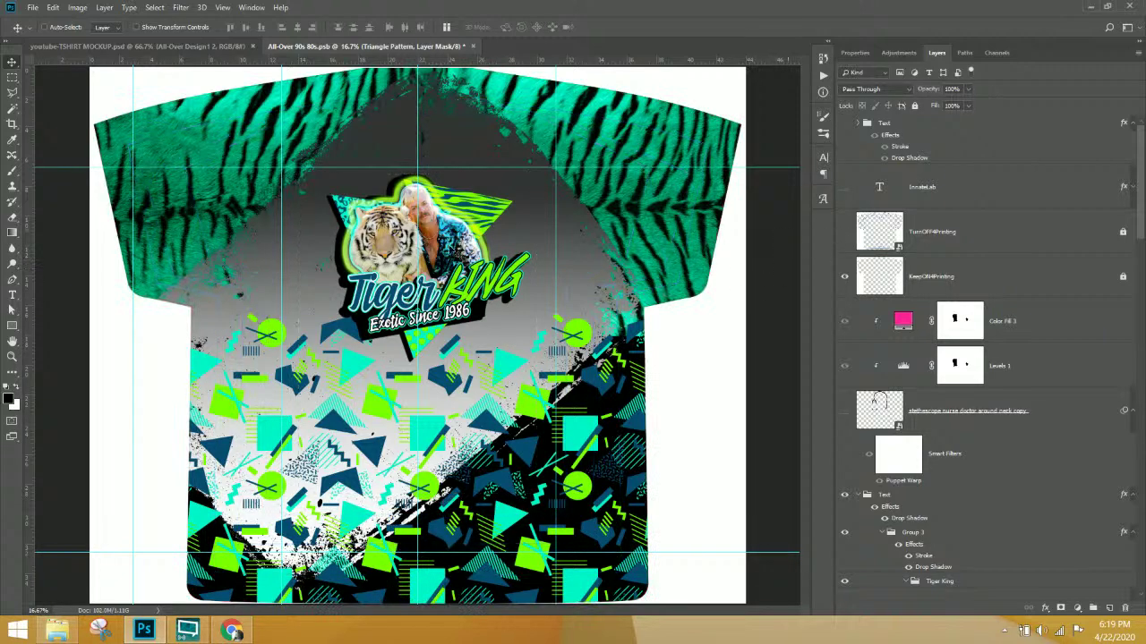
# - Set up a Save for Web export of the design as JPEG High with an image width of 600 px
pyautogui.click(32, 7)
pyautogui.moveTo(53, 171)
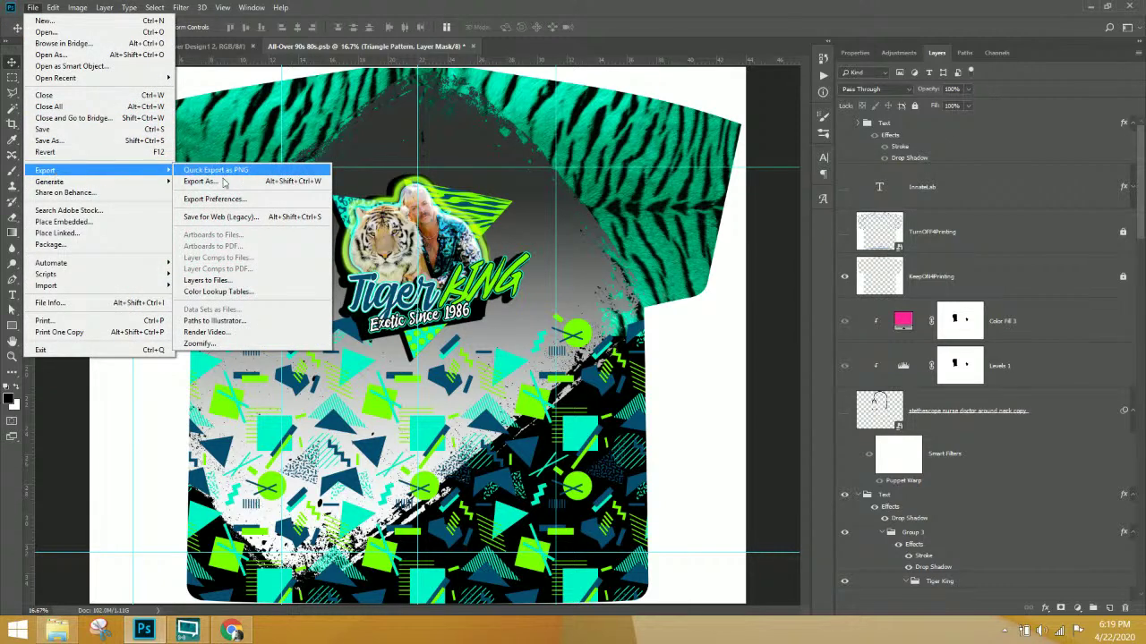
pyautogui.click(269, 219)
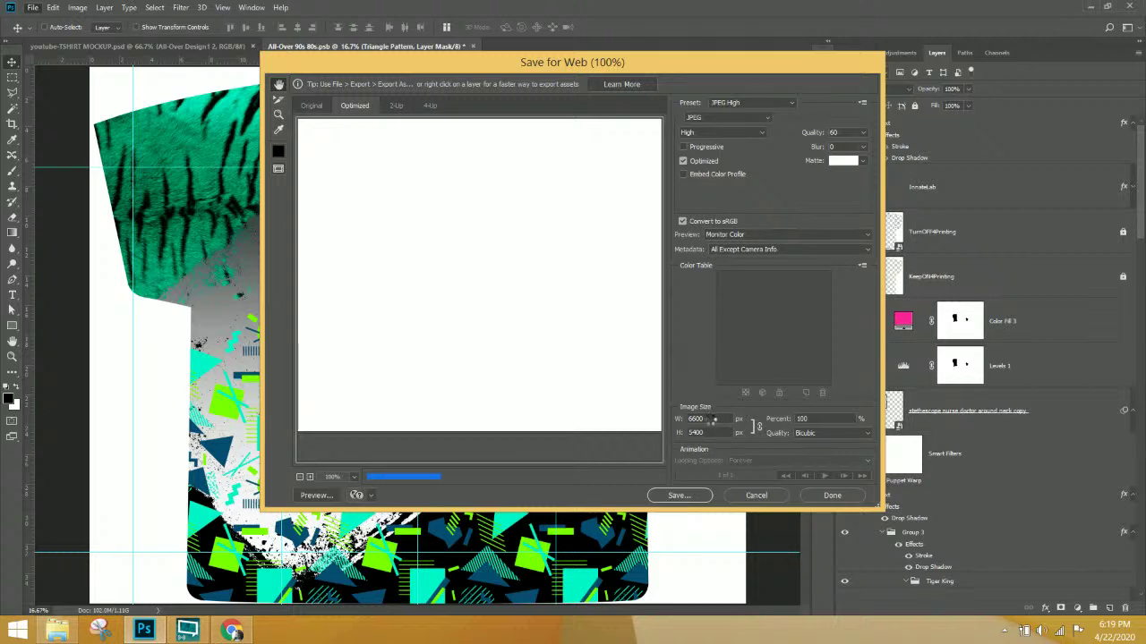
pyautogui.doubleClick(714, 419)
pyautogui.write('6')
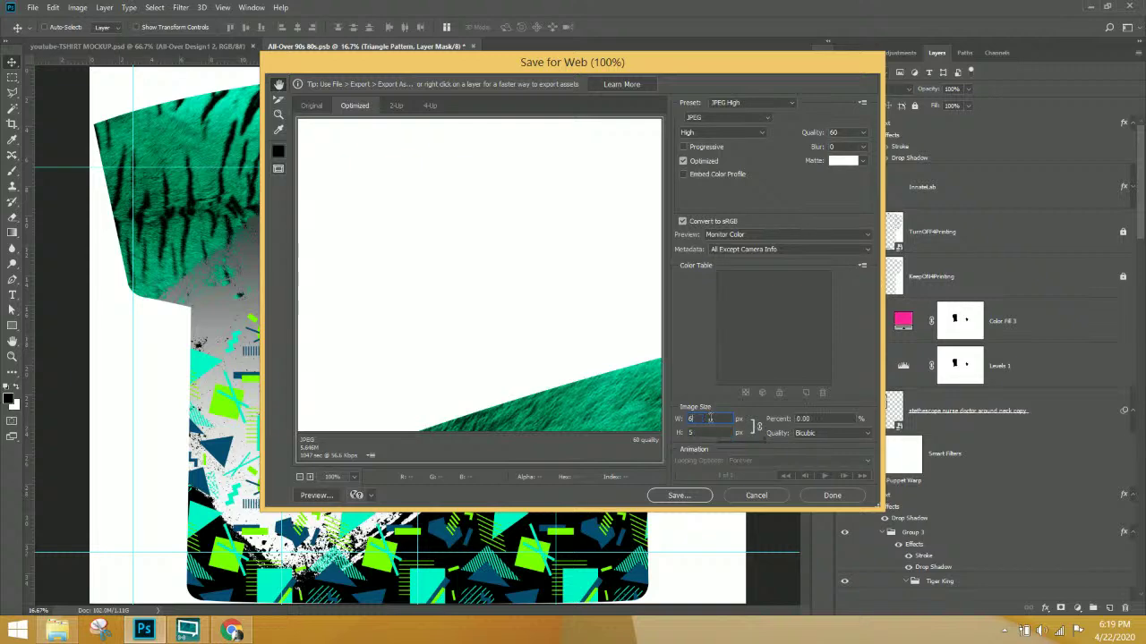
pyautogui.write('00')
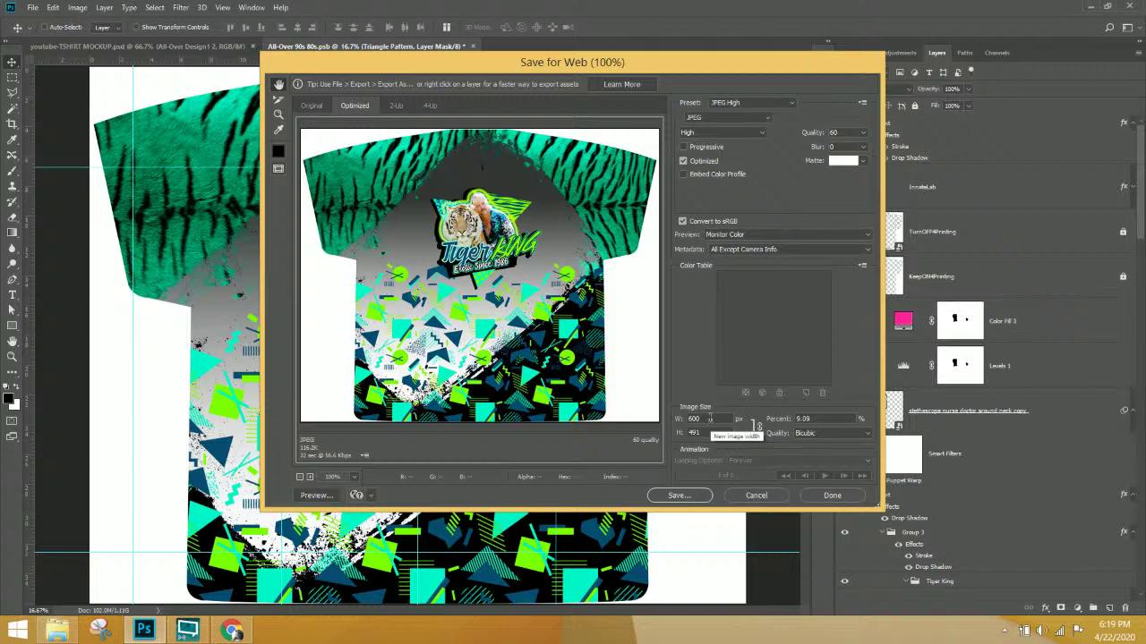
pyautogui.press('Return')
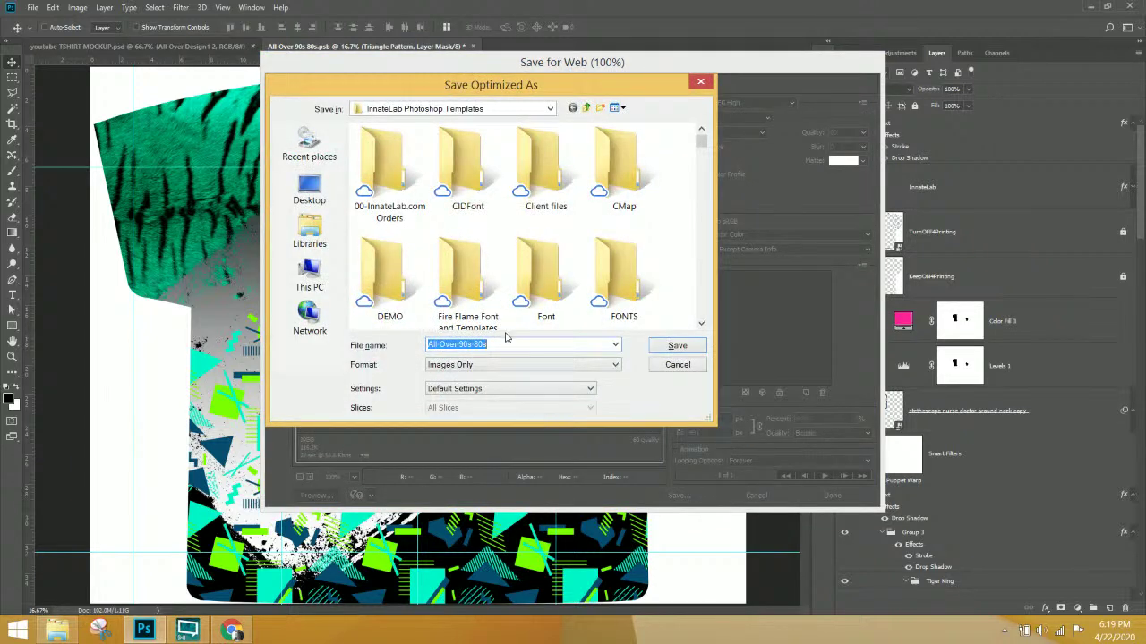
# - Save the exported image in the InnateLab Photoshop Templates folder under a file name based on All-Over-90s-80s-Tiger-King
pyautogui.click(505, 341)
pyautogui.write('-')
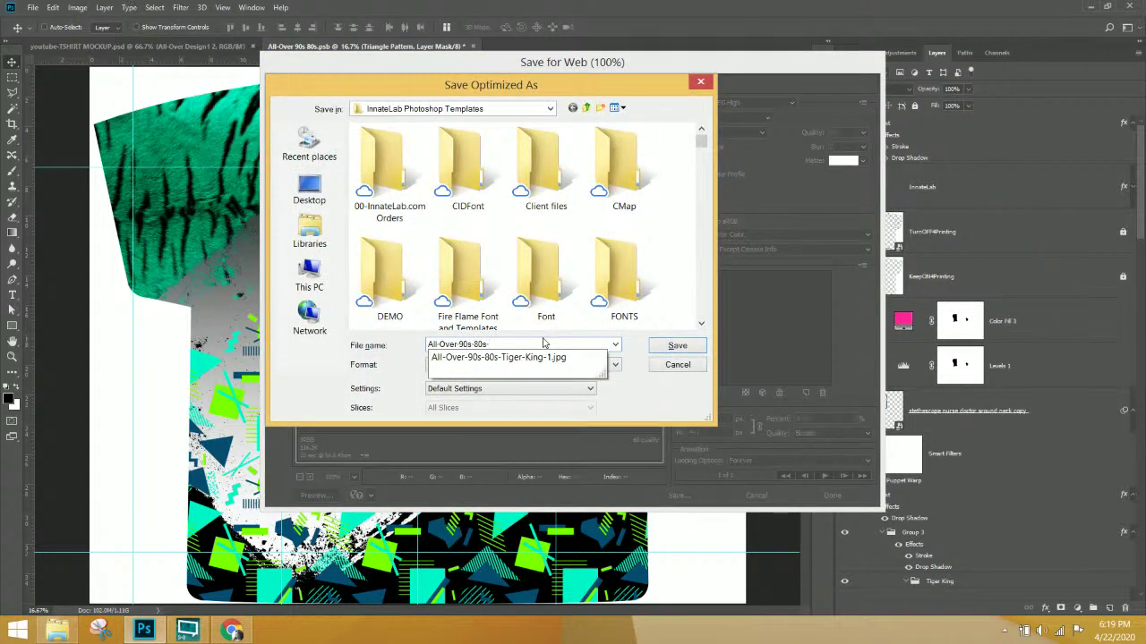
pyautogui.click(529, 357)
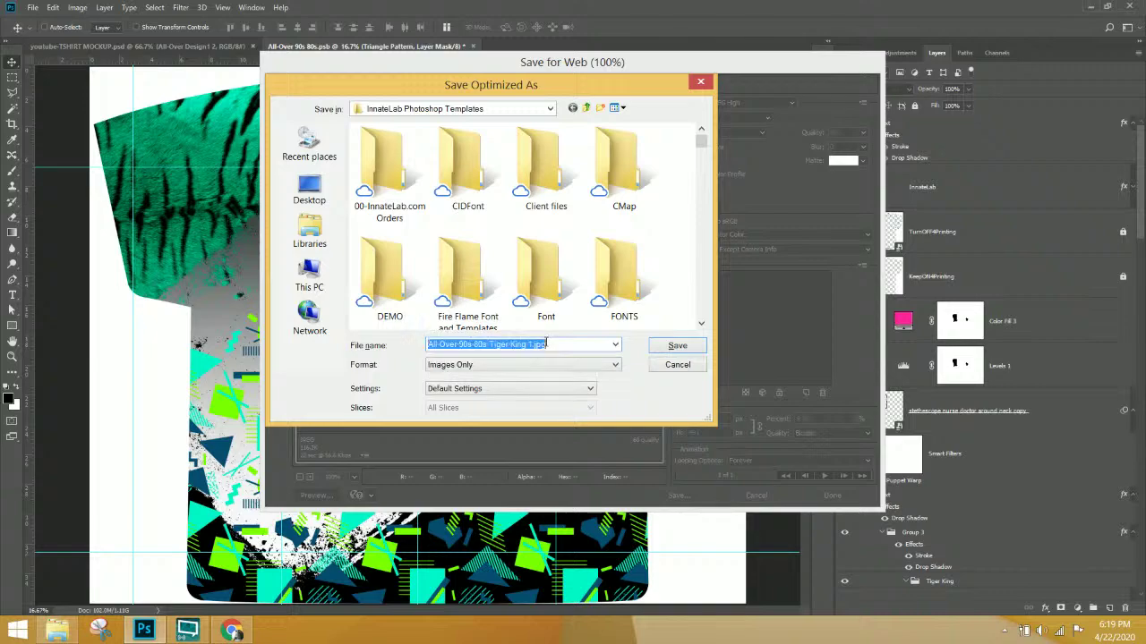
pyautogui.moveTo(530, 343); pyautogui.dragTo(591, 343)
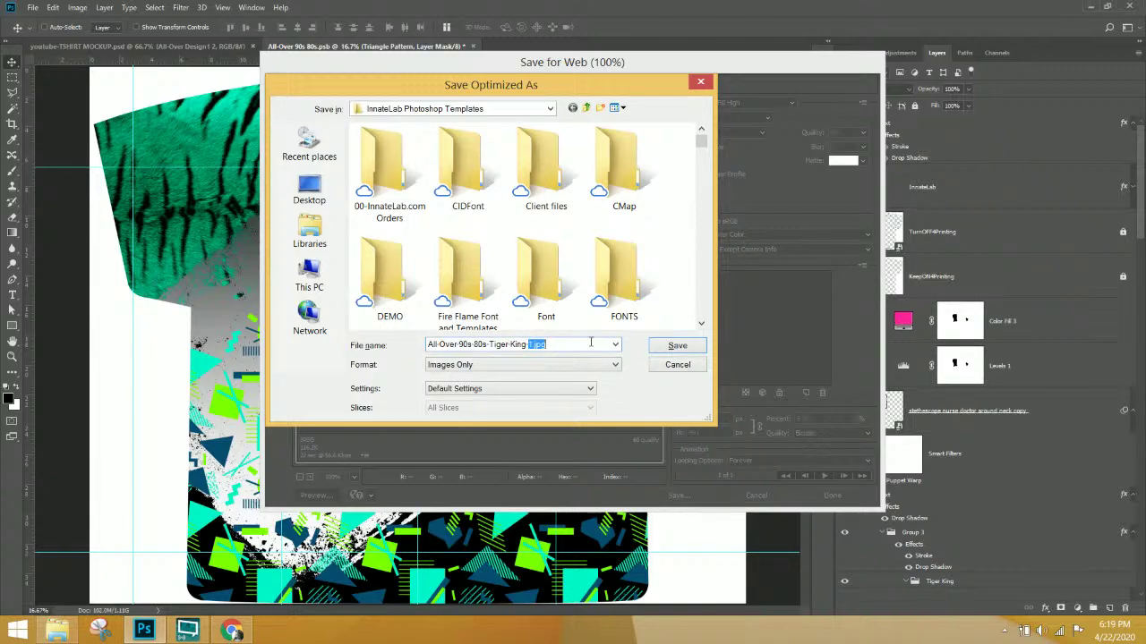
pyautogui.press('Return')
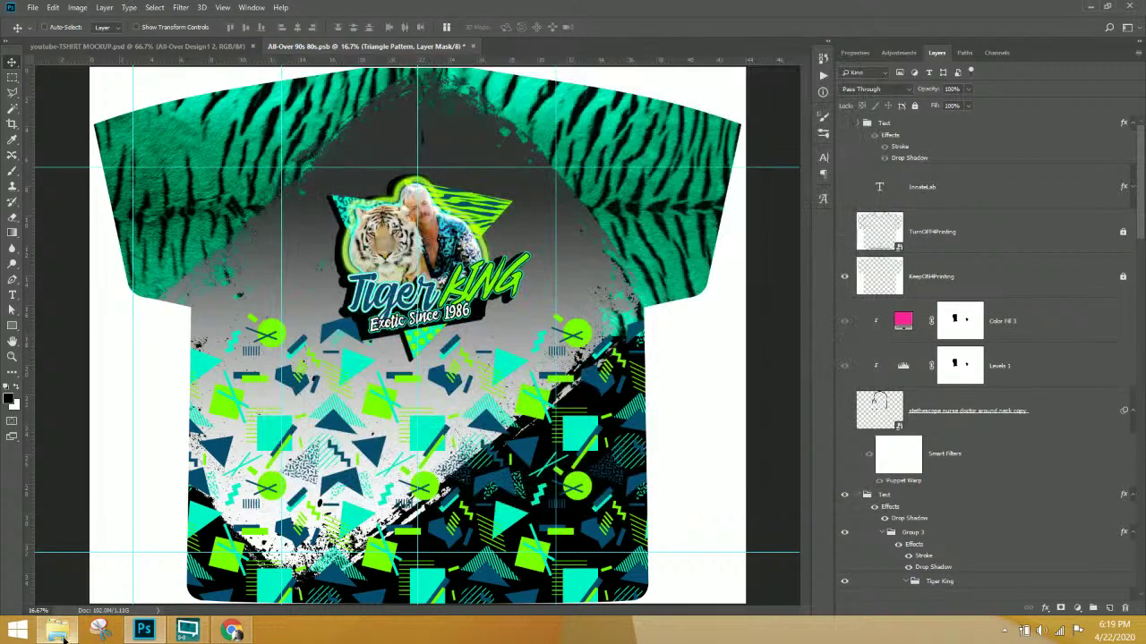
# - Pick out the 960 x 640 graduation photo in the Downloads folder and open the remove.bg website in Chrome
pyautogui.click(59, 631)
pyautogui.click(422, 369)
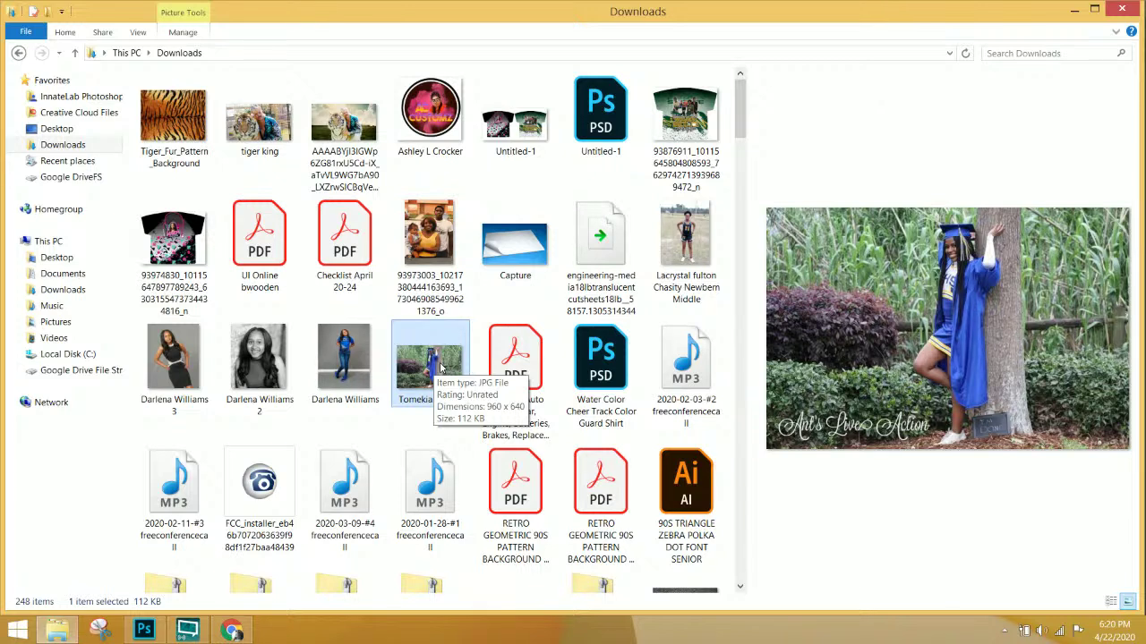
pyautogui.click(249, 633)
pyautogui.click(211, 40)
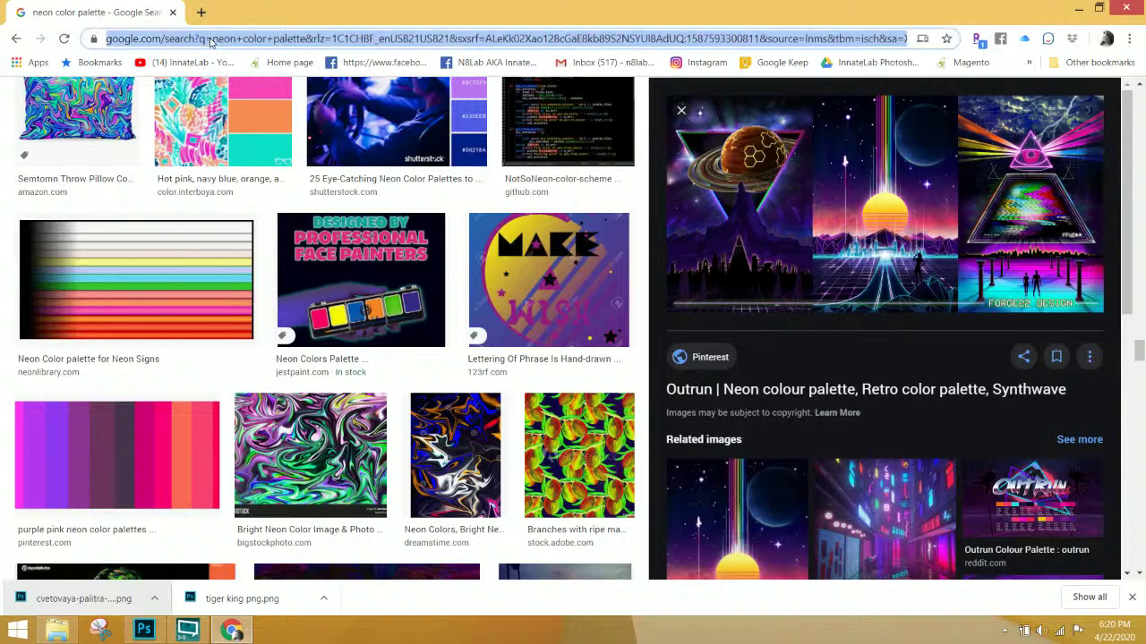
pyautogui.write('remove')
pyautogui.press('Return')
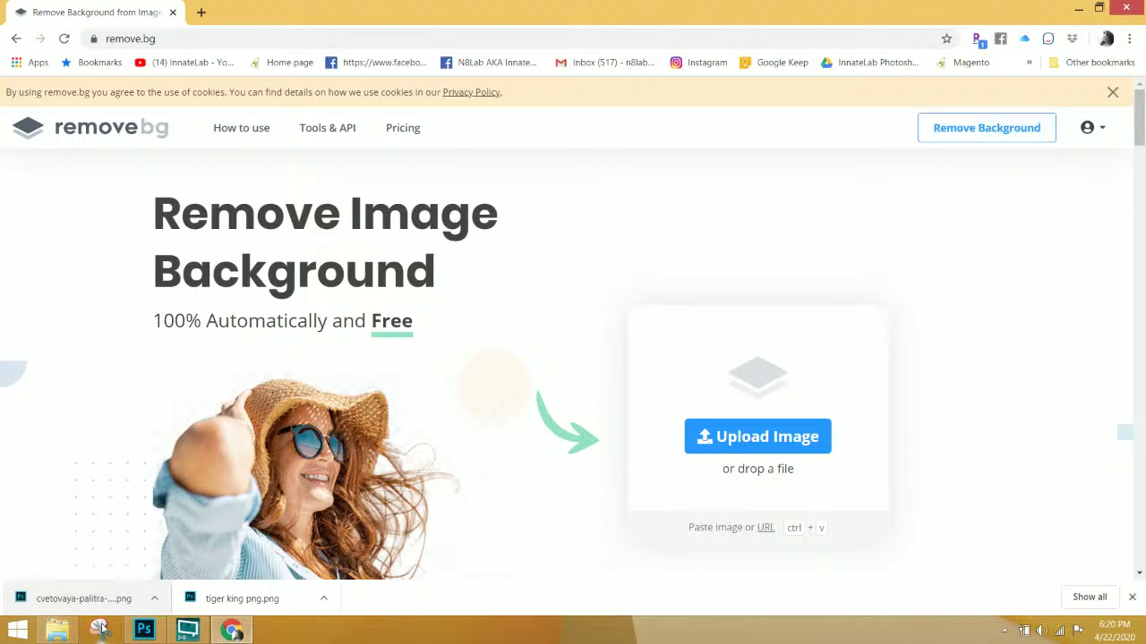
# - Upload the graduation photo from Downloads to remove.bg and check the cutout against the original
pyautogui.click(72, 632)
pyautogui.moveTo(431, 371); pyautogui.dragTo(433, 426)
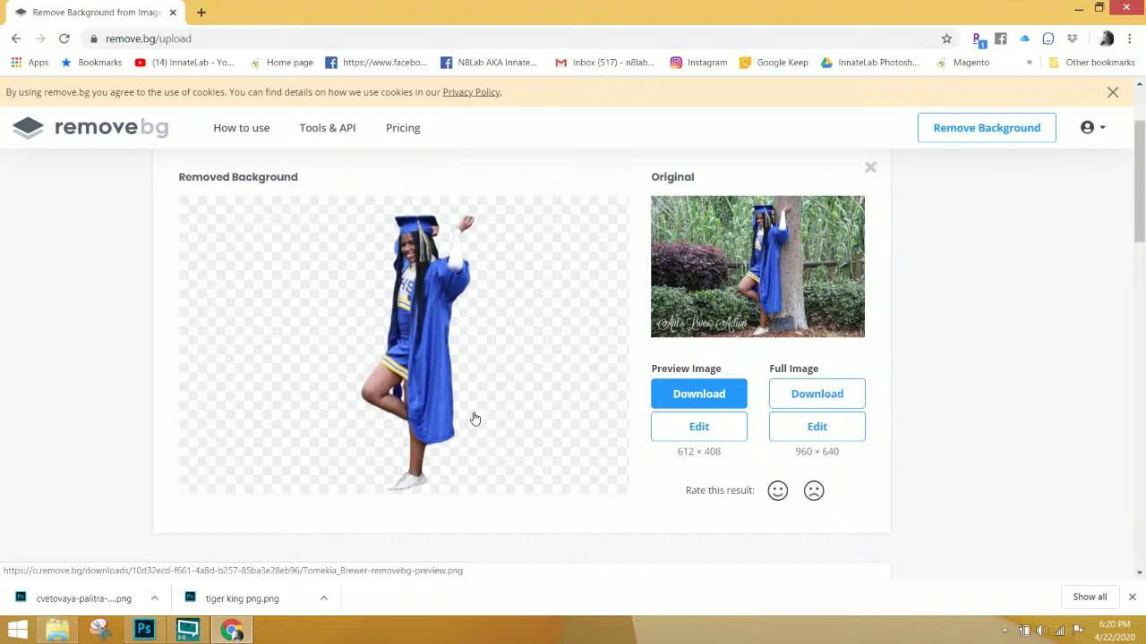
pyautogui.scroll(2, 474, 419)
pyautogui.scroll(-3, 475, 419)
pyautogui.scroll(3, 475, 419)
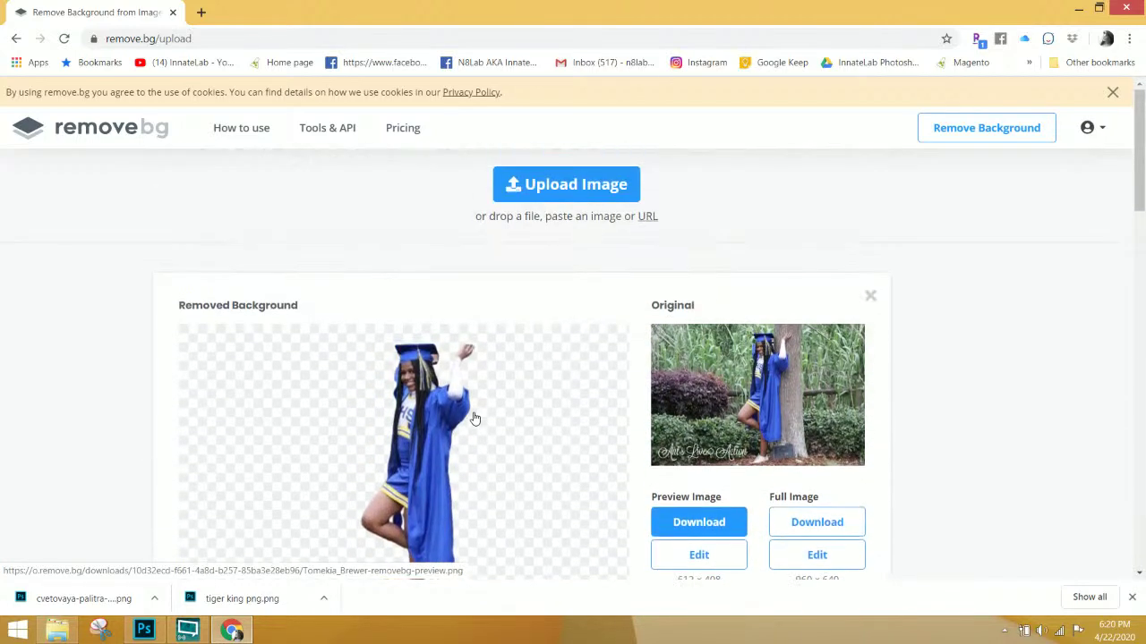
pyautogui.scroll(-1, 474, 419)
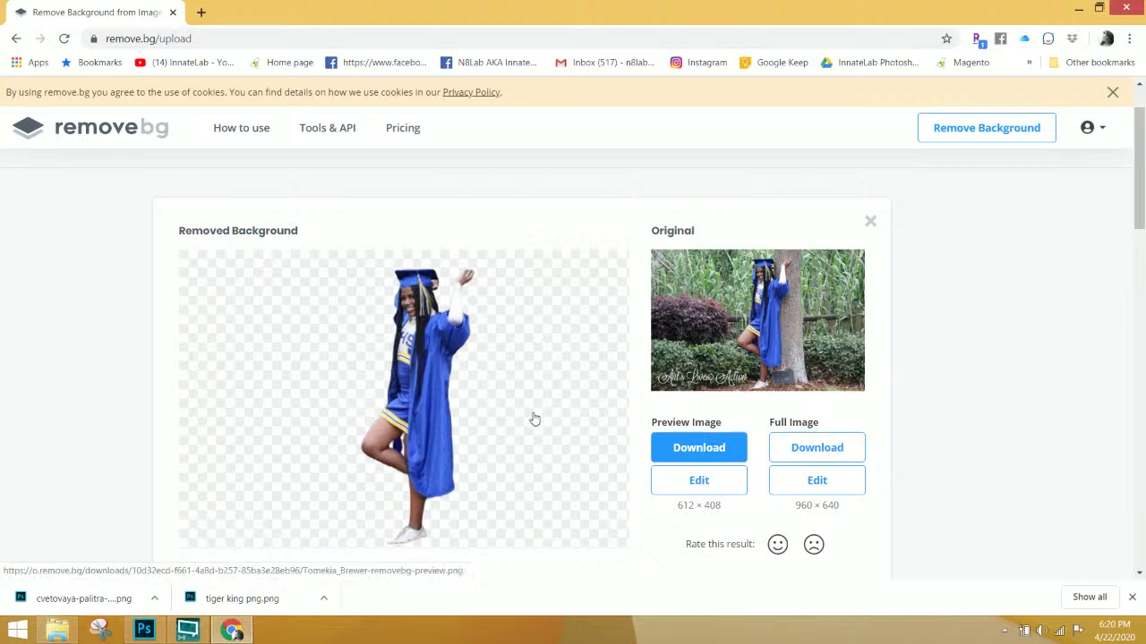
pyautogui.scroll(-1, 405, 360)
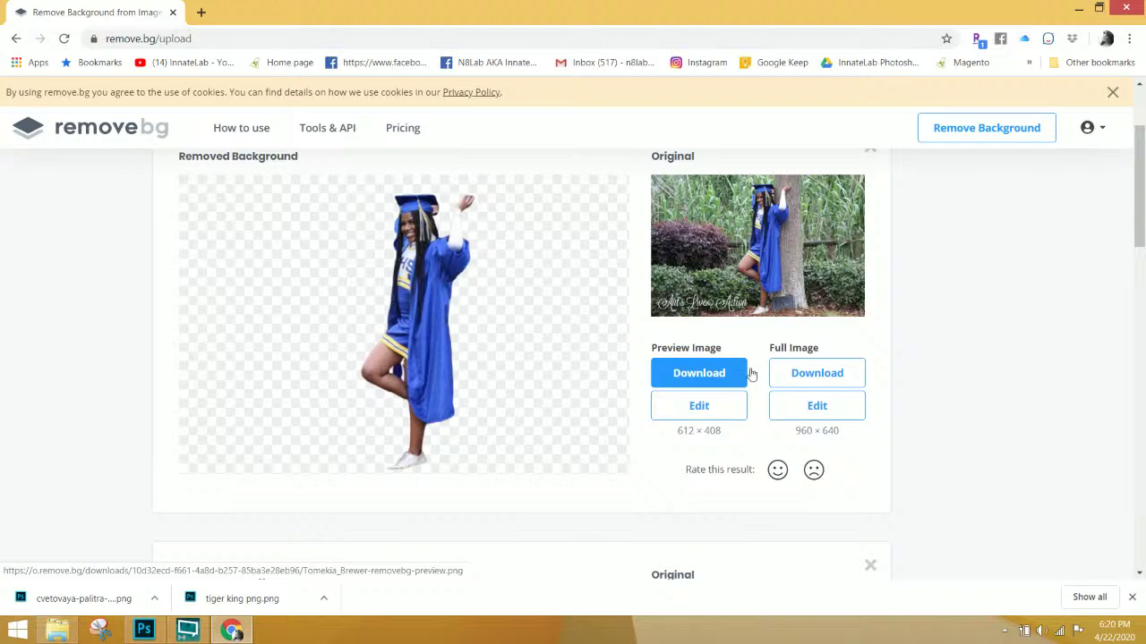
# - Download the full-size 960 × 640 cutout and save it as a PNG image in the Downloads folder
pyautogui.click(825, 382)
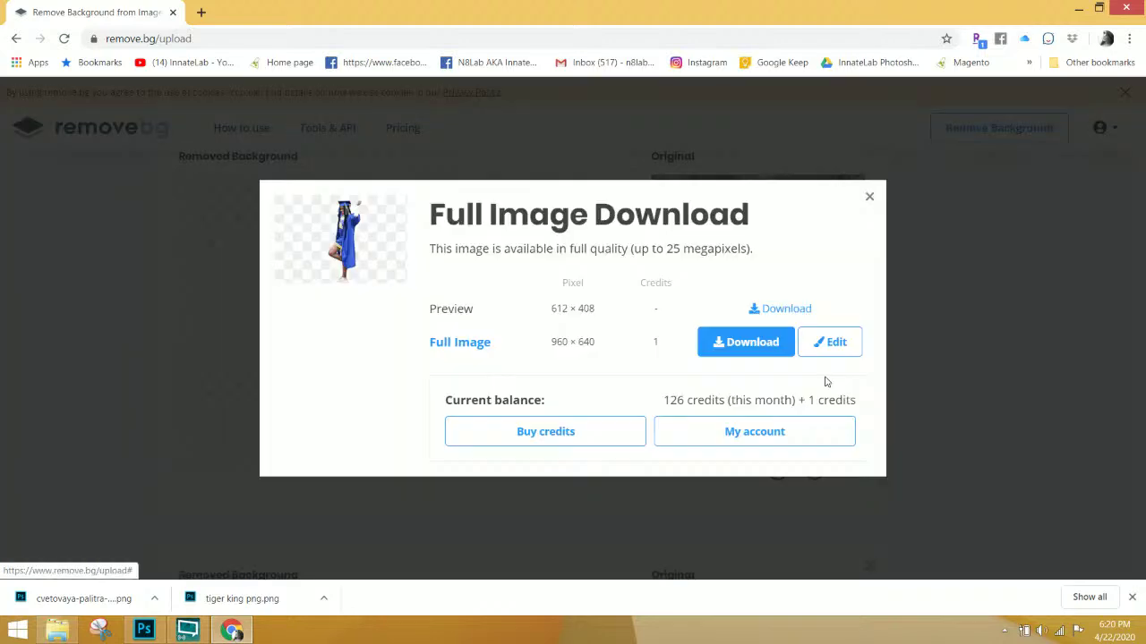
pyautogui.click(741, 342)
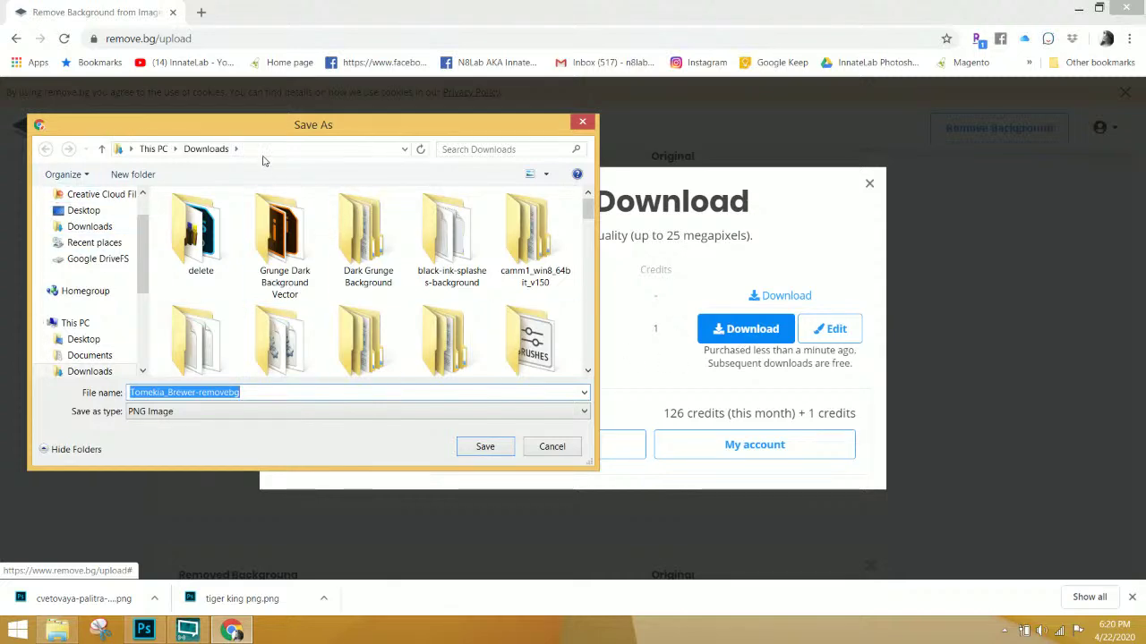
pyautogui.click(491, 448)
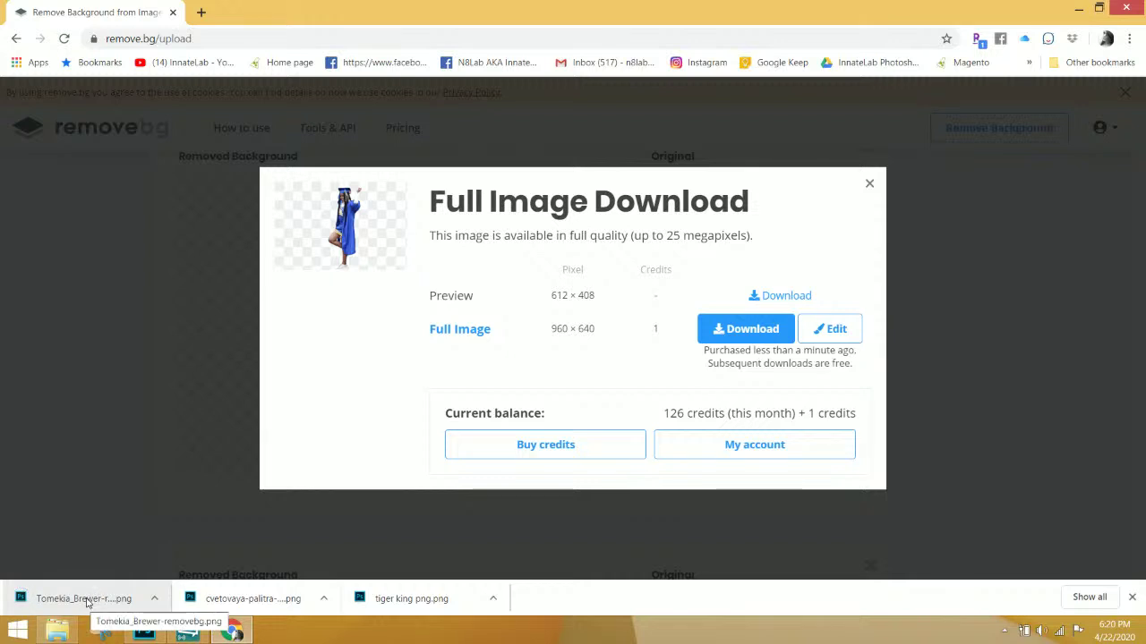
# - Place the downloaded graduate PNG in the Photoshop shirt design, scaled to about 186% and positioned beside the tiger
pyautogui.click(85, 601)
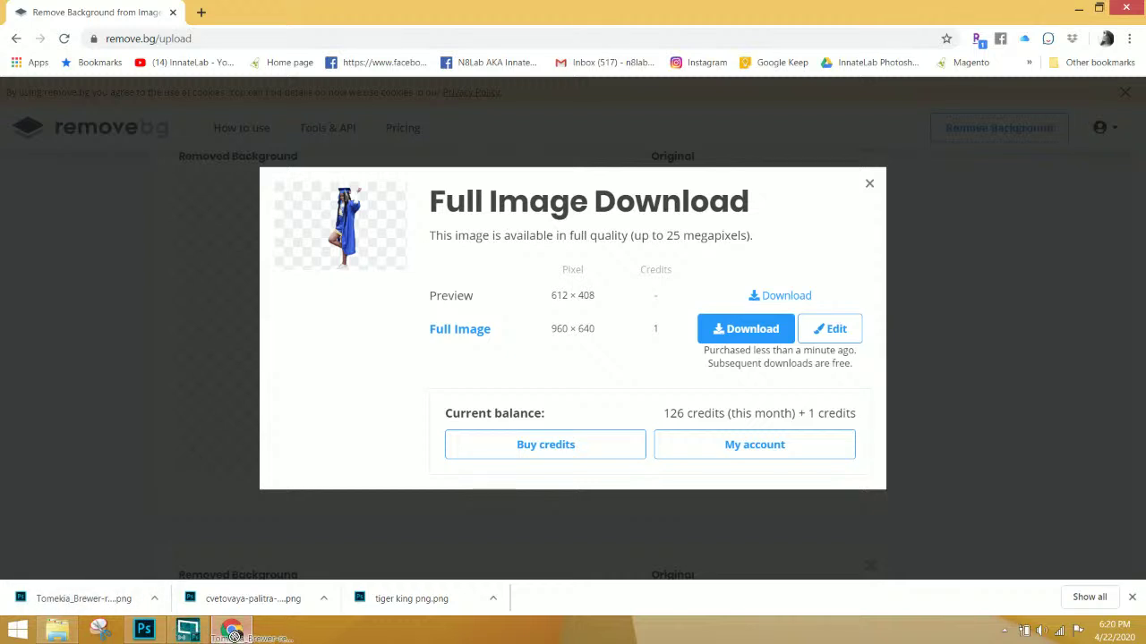
pyautogui.click(188, 631)
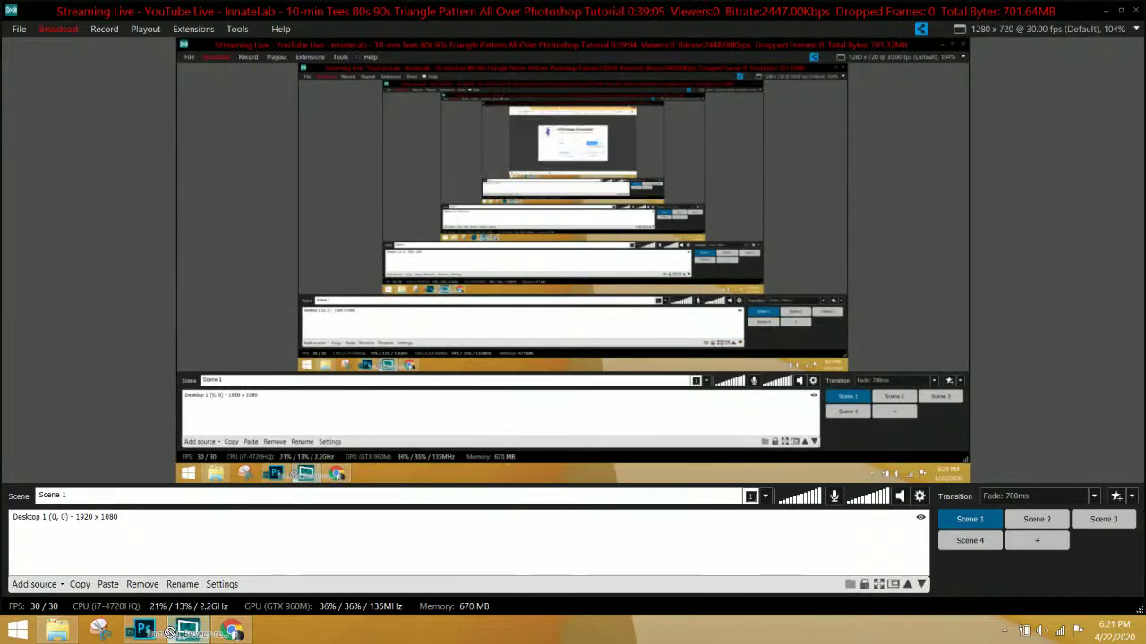
pyautogui.click(144, 631)
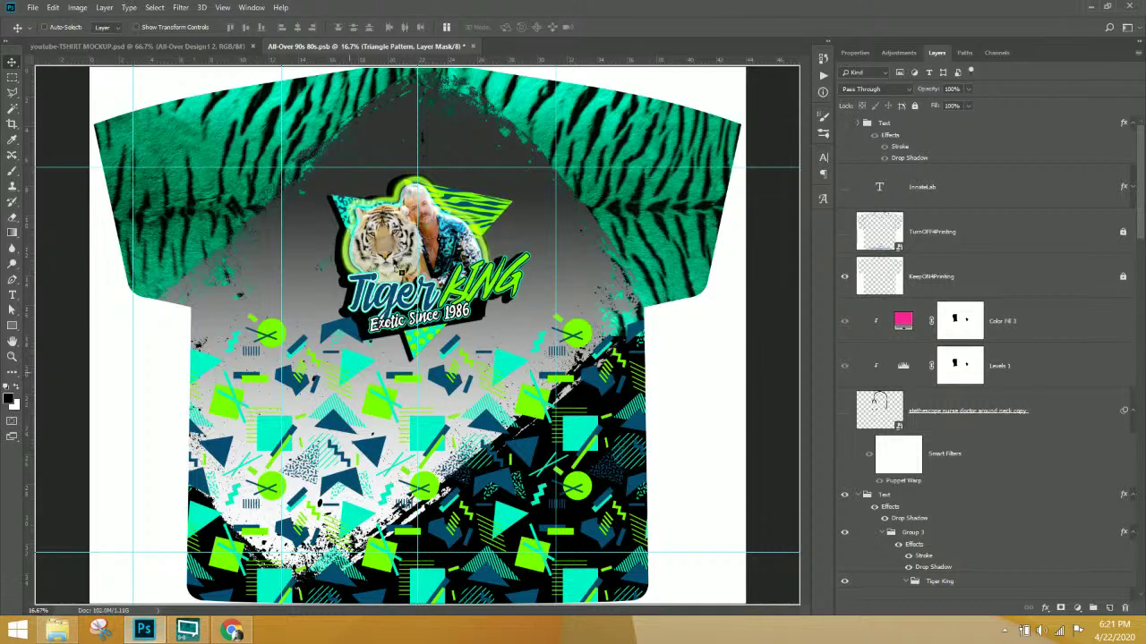
pyautogui.moveTo(400, 268); pyautogui.dragTo(398, 261)
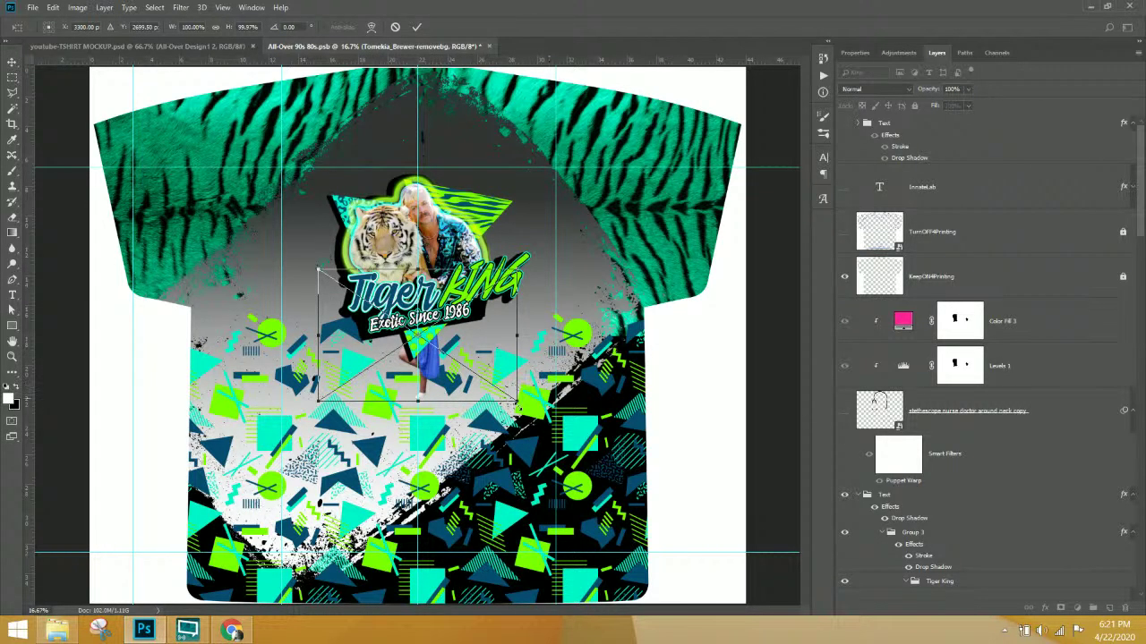
pyautogui.moveTo(518, 402); pyautogui.dragTo(678, 532)
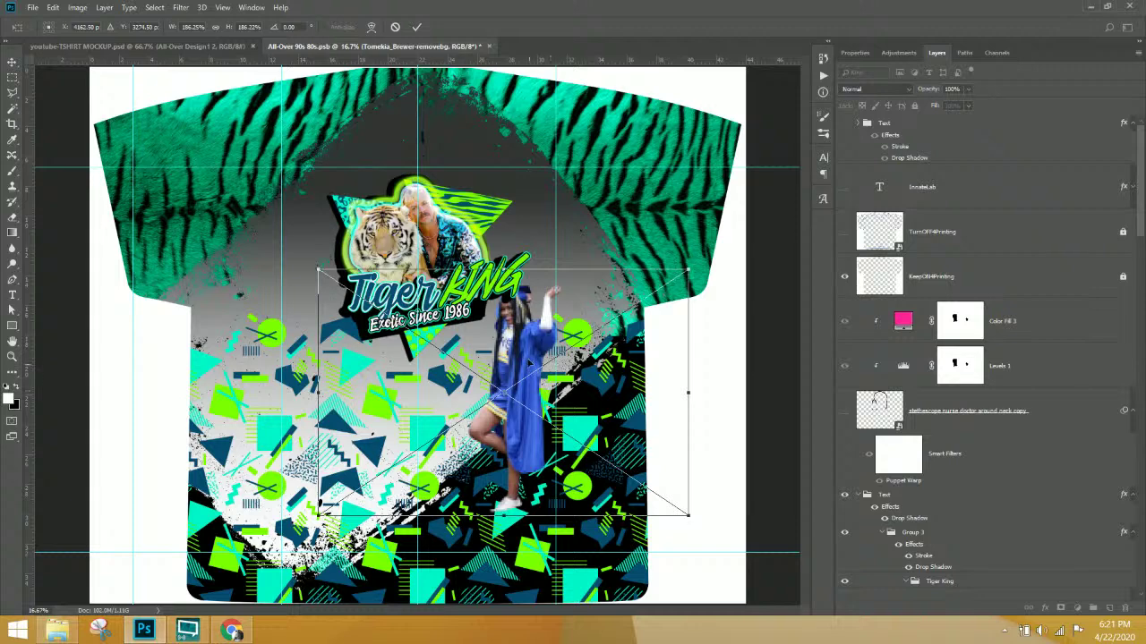
pyautogui.moveTo(528, 363); pyautogui.dragTo(349, 176)
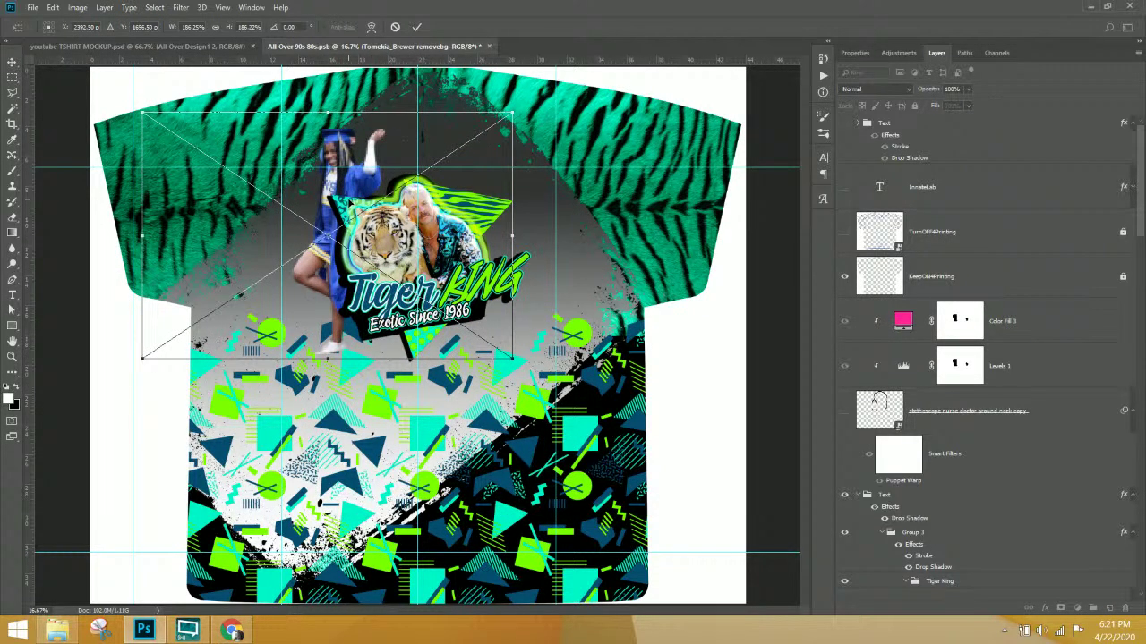
pyautogui.press('Return')
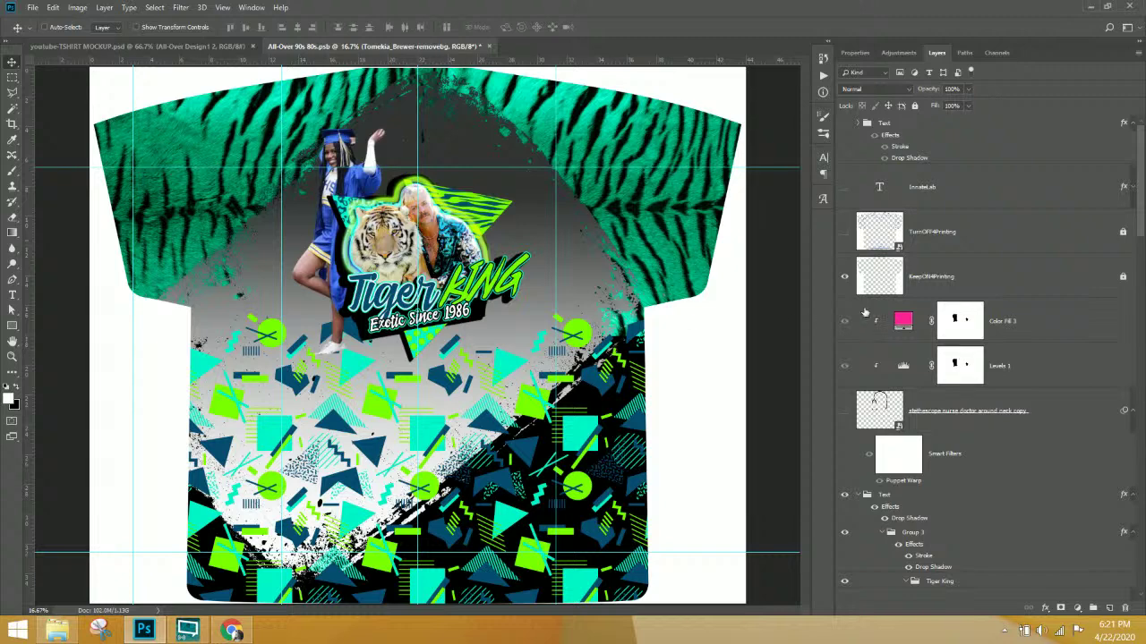
# - Replace the tiger king png with the graduate layer inside the Photos group, hiding the tiger image and centring the graduate over the triangle
pyautogui.scroll(-10, 1021, 421)
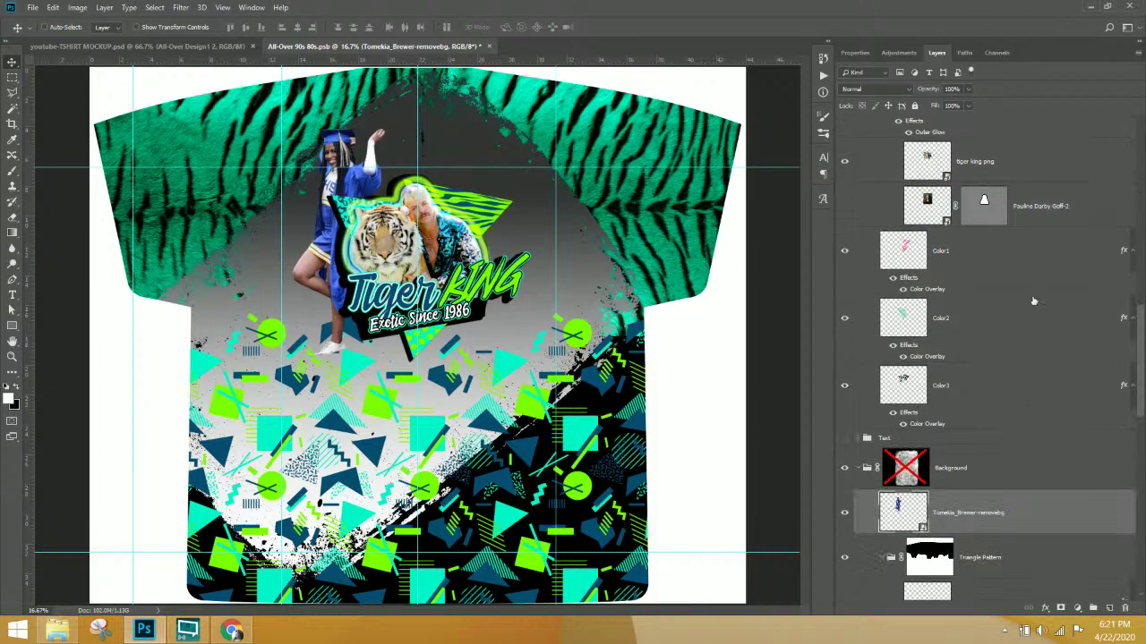
pyautogui.moveTo(1011, 515); pyautogui.dragTo(945, 217)
pyautogui.scroll(2, 938, 222)
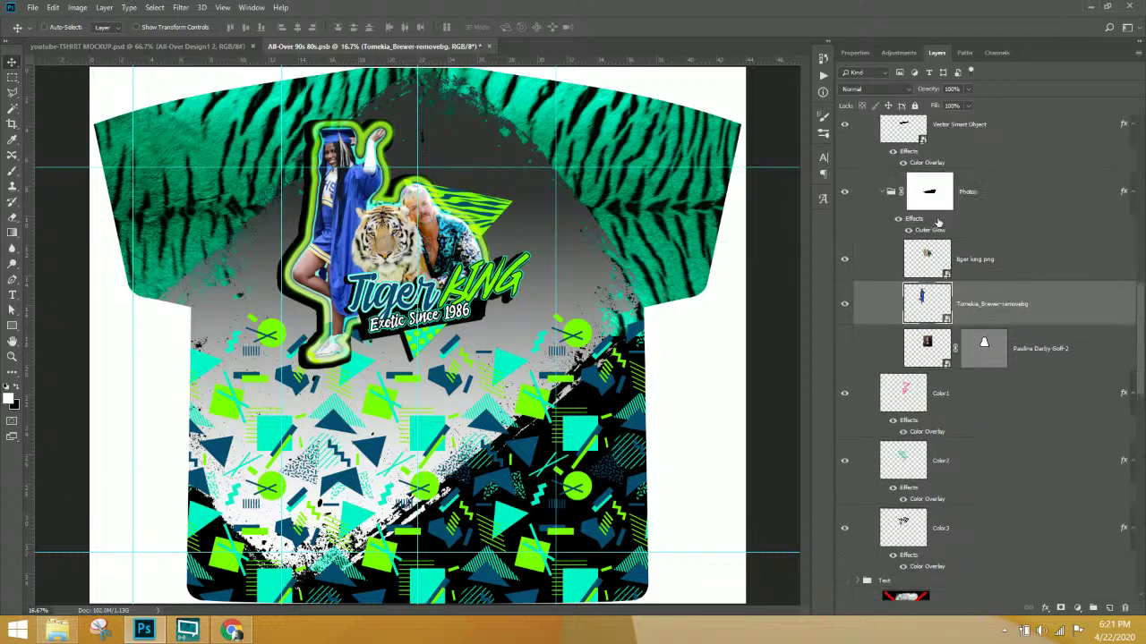
pyautogui.click(846, 265)
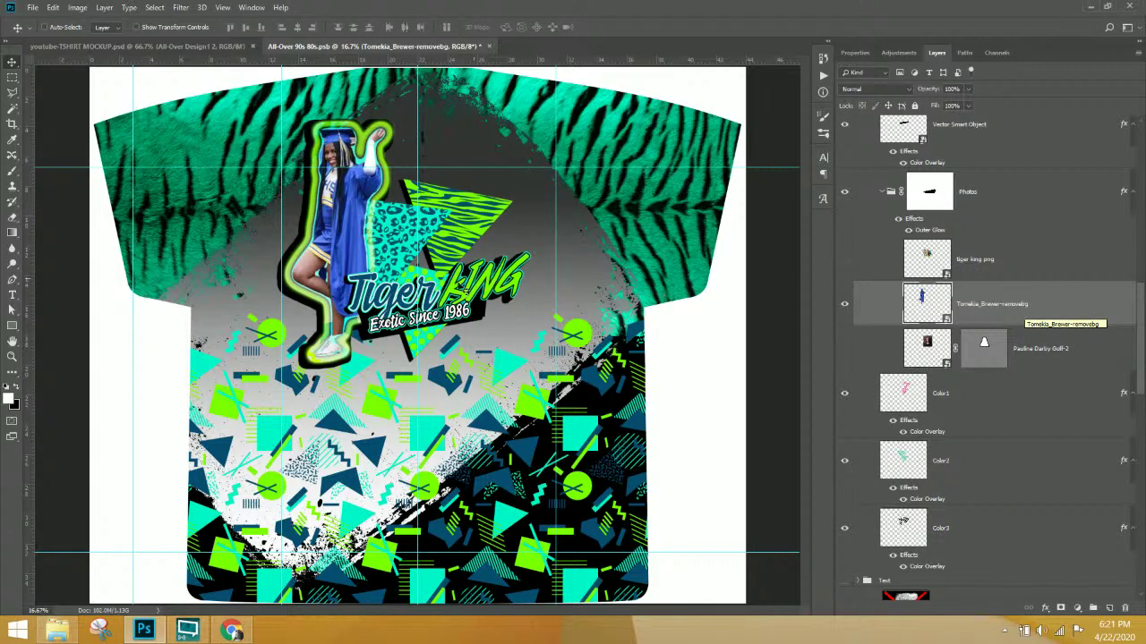
pyautogui.moveTo(361, 251); pyautogui.dragTo(433, 274)
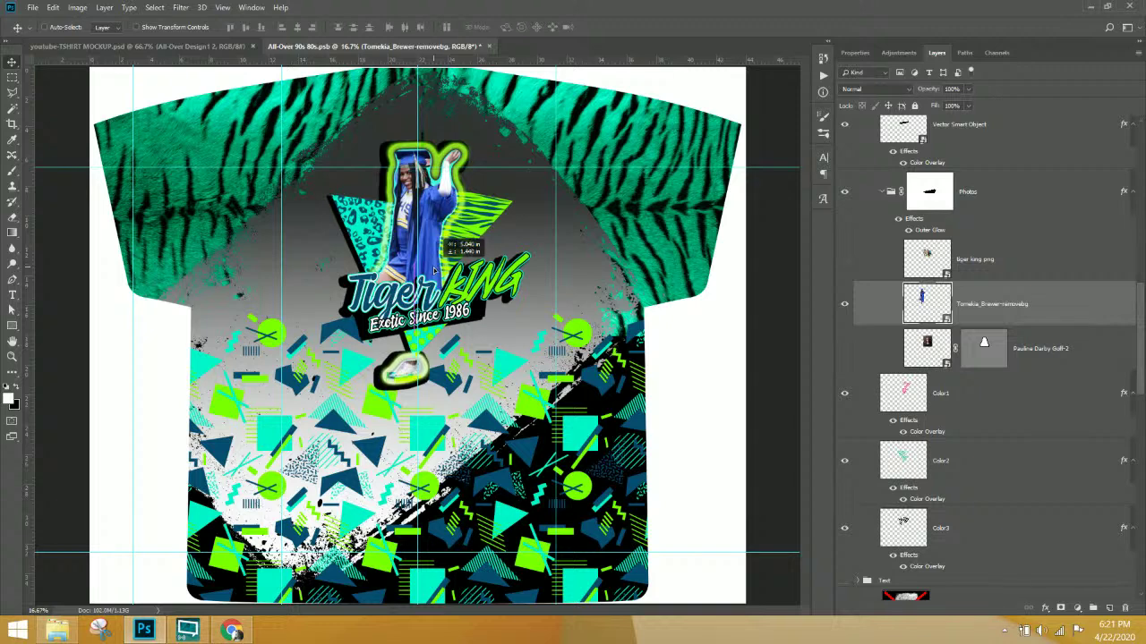
# - Compare the design with the Photos group's layer mask disabled and enabled, leaving the mask enabled
pyautogui.click(988, 206)
pyautogui.rightClick(947, 198)
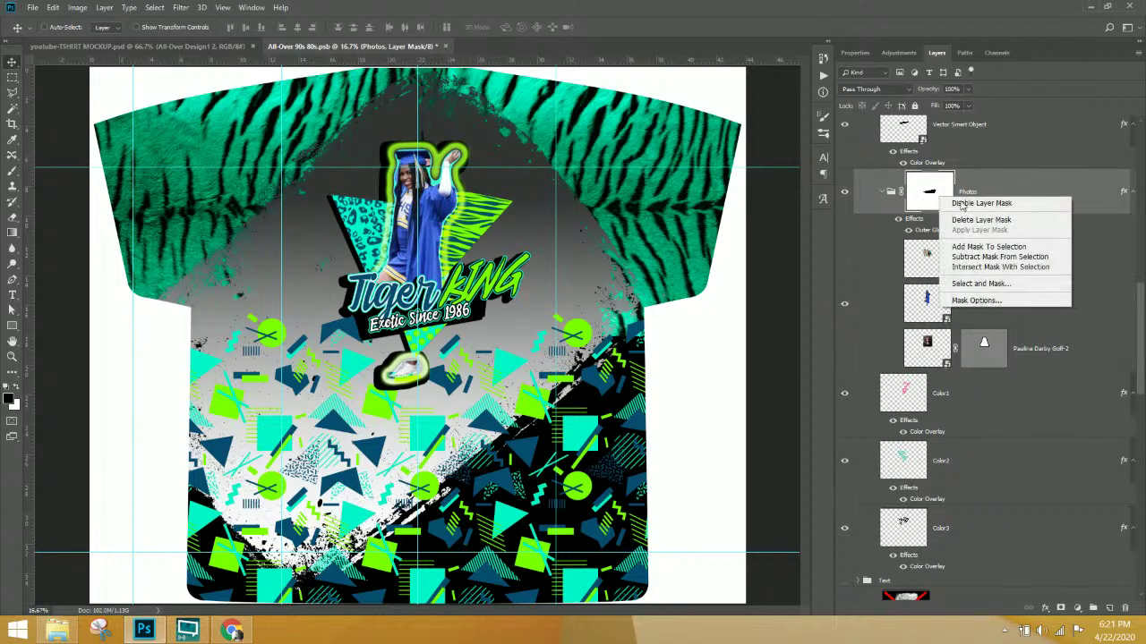
pyautogui.click(972, 204)
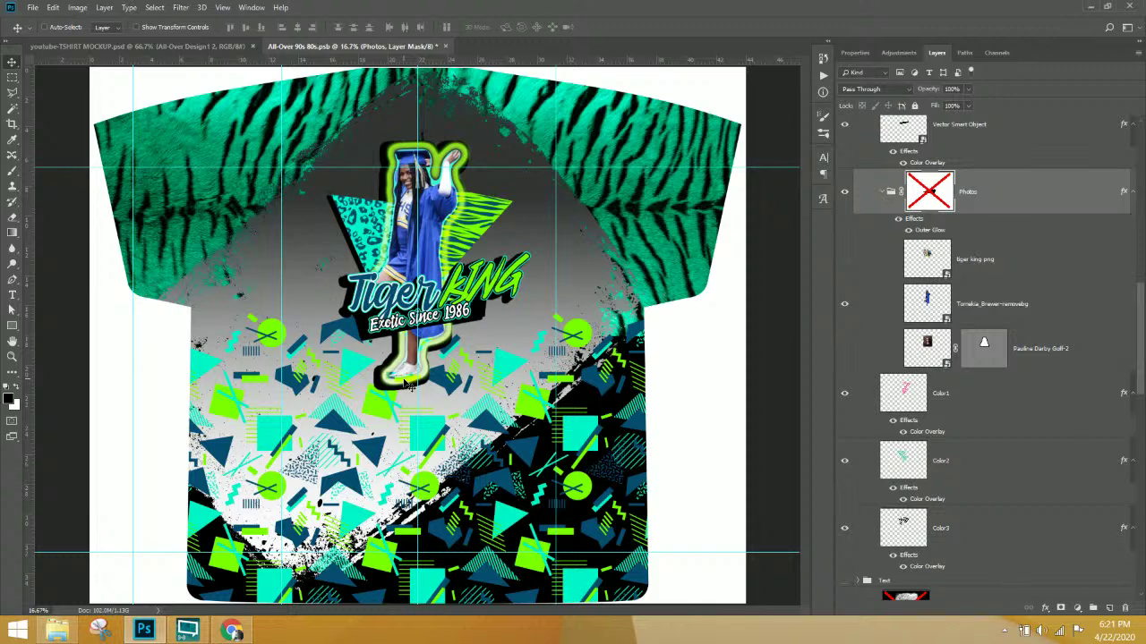
pyautogui.rightClick(927, 194)
pyautogui.click(951, 206)
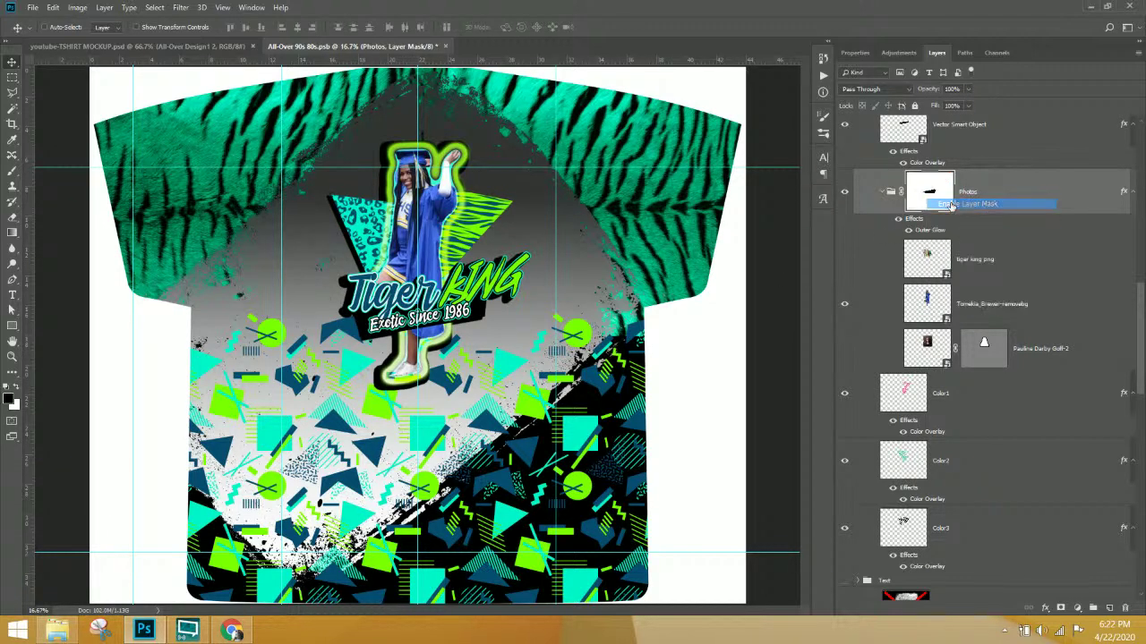
# - Draw a polygonal lasso selection around the area below the Tiger King lettering, enclosing the graduate's foot
pyautogui.click(11, 91)
pyautogui.click(206, 353)
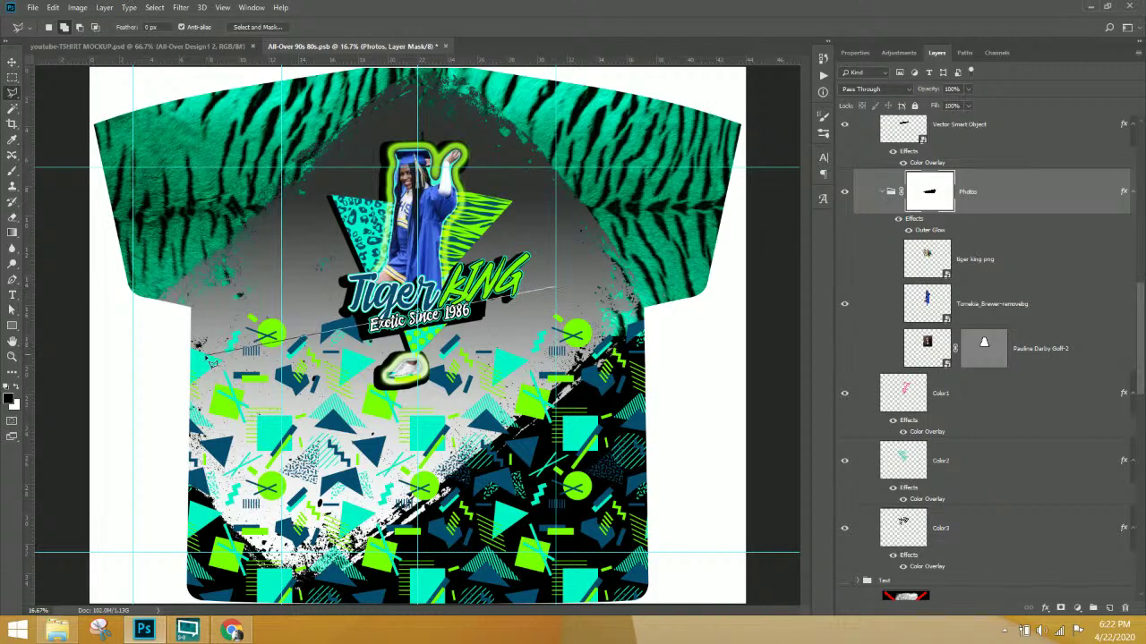
pyautogui.click(288, 447)
pyautogui.click(483, 527)
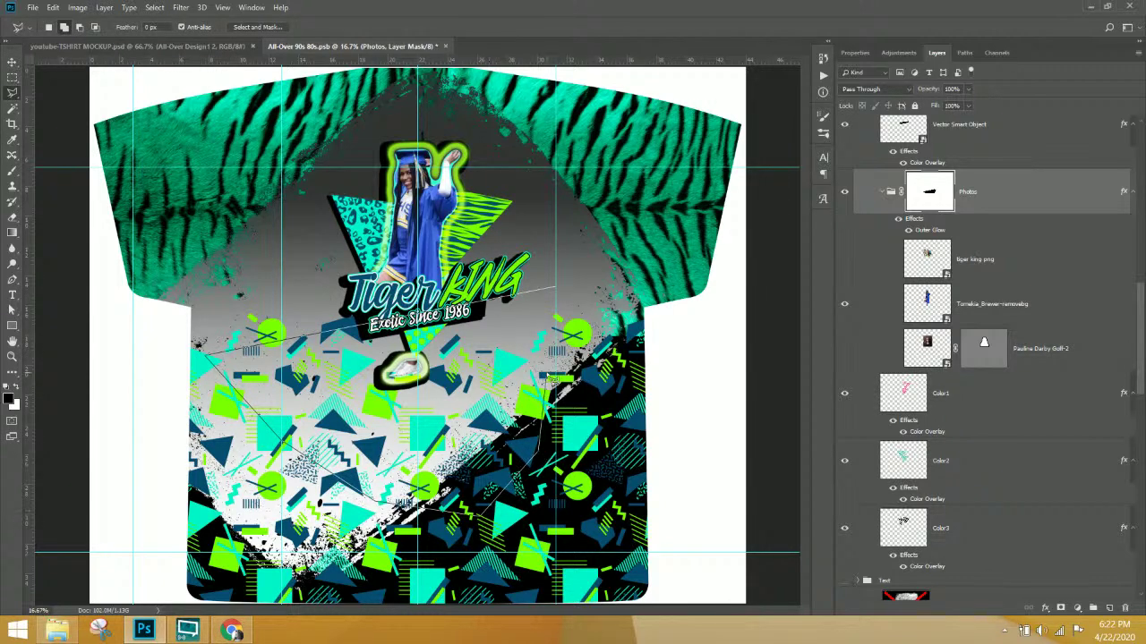
pyautogui.click(555, 286)
# - Hide the graduate's foot by painting black on the Photos mask with a 2429 px round brush at 100% hardness, and deselect
pyautogui.click(12, 170)
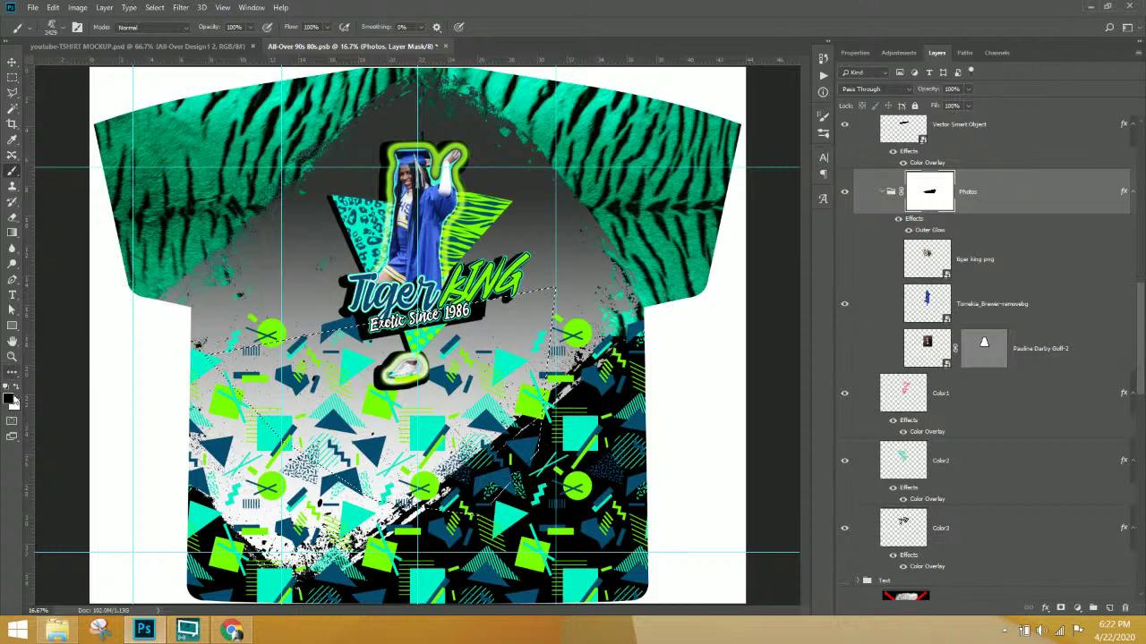
pyautogui.click(59, 28)
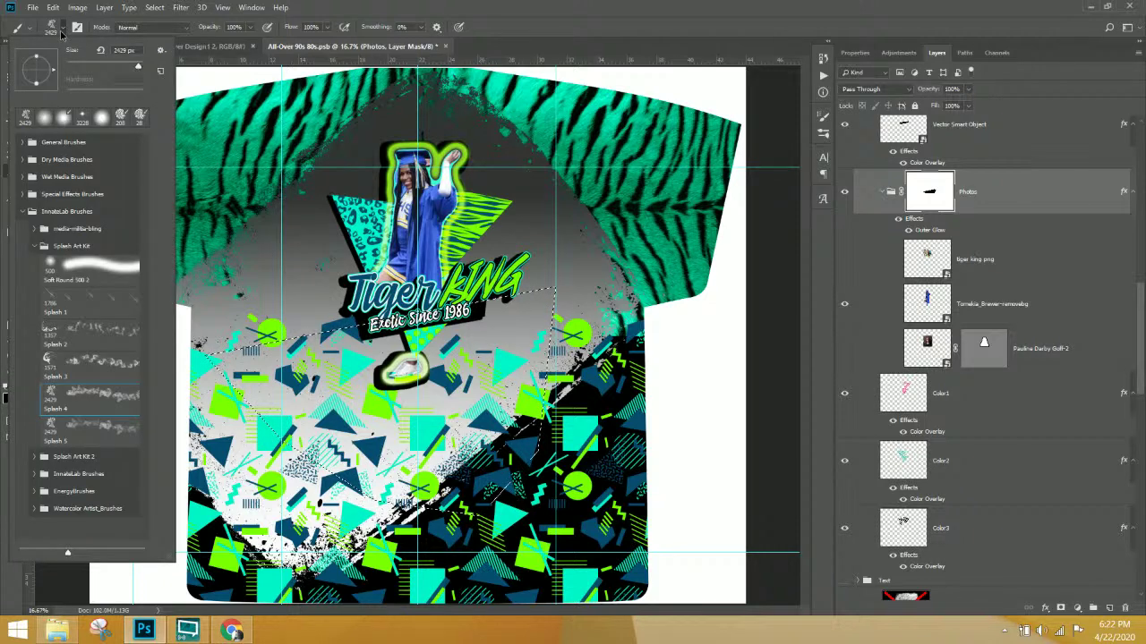
pyautogui.click(101, 117)
pyautogui.moveTo(94, 94); pyautogui.dragTo(141, 94)
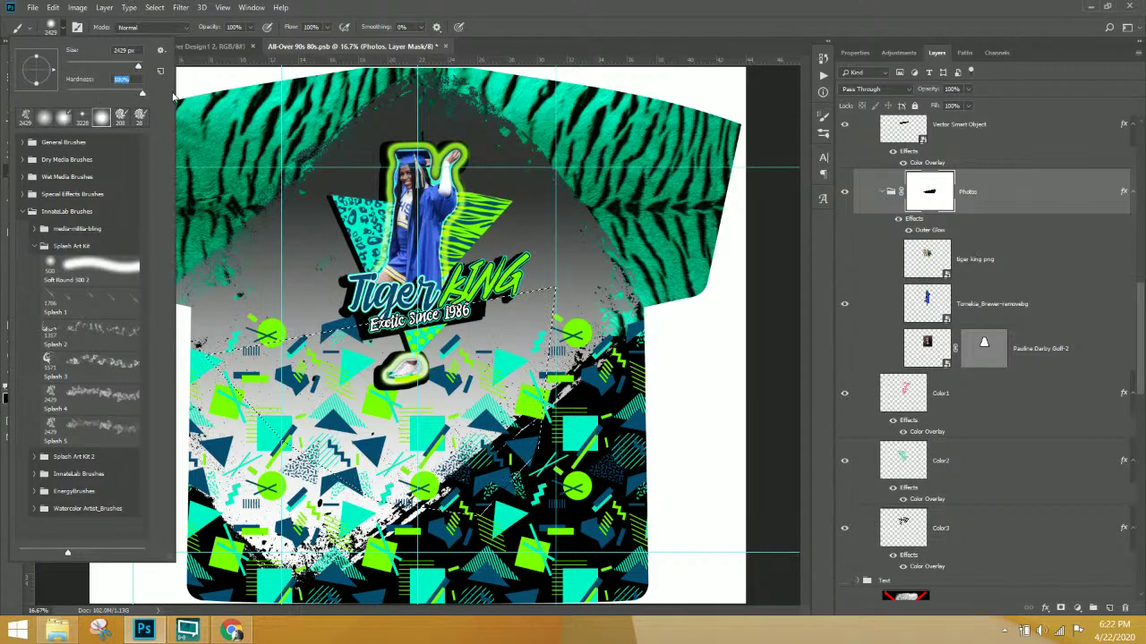
pyautogui.press('Return')
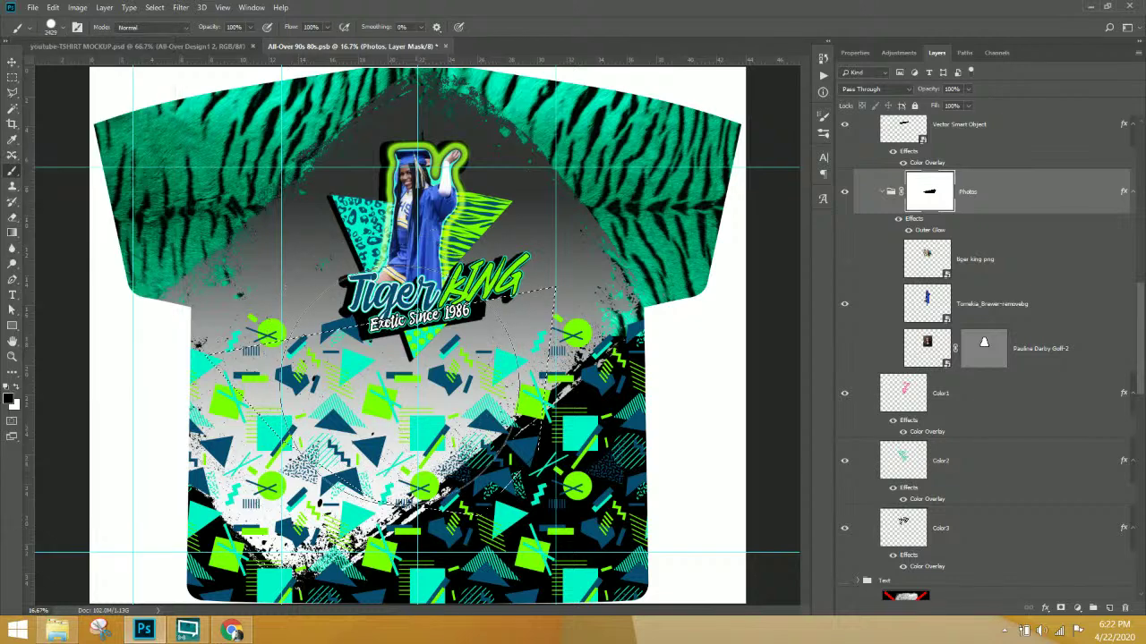
pyautogui.moveTo(501, 340)
pyautogui.mouseDown()
pyautogui.moveTo(627, 349)
pyautogui.moveTo(590, 376)
pyautogui.moveTo(475, 403)
pyautogui.mouseUp()
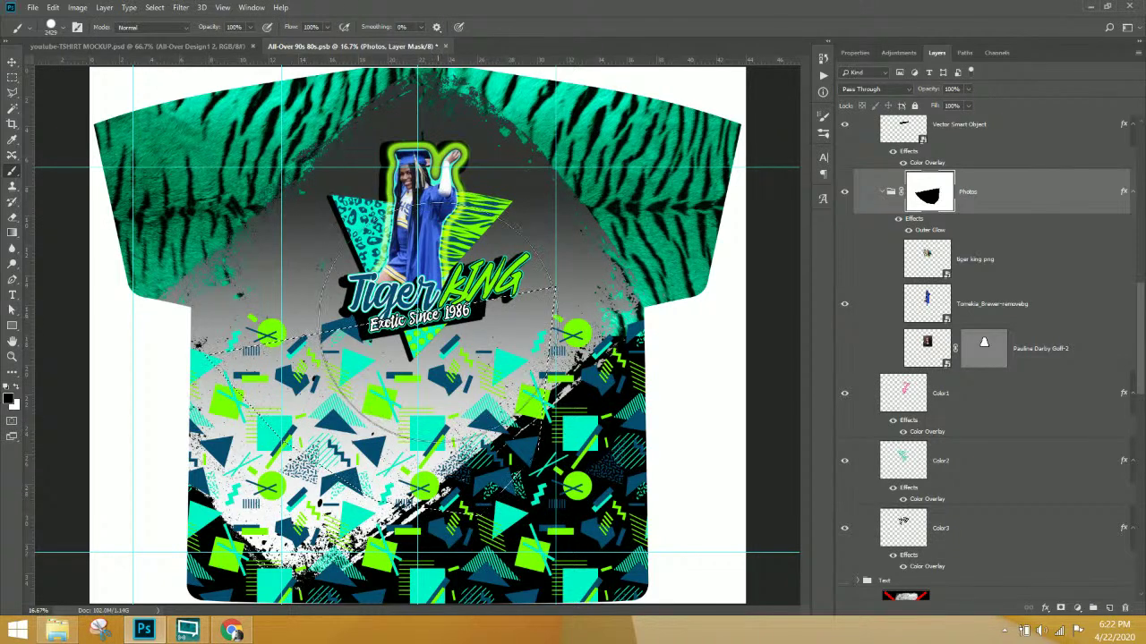
pyautogui.click(153, 7)
pyautogui.click(157, 32)
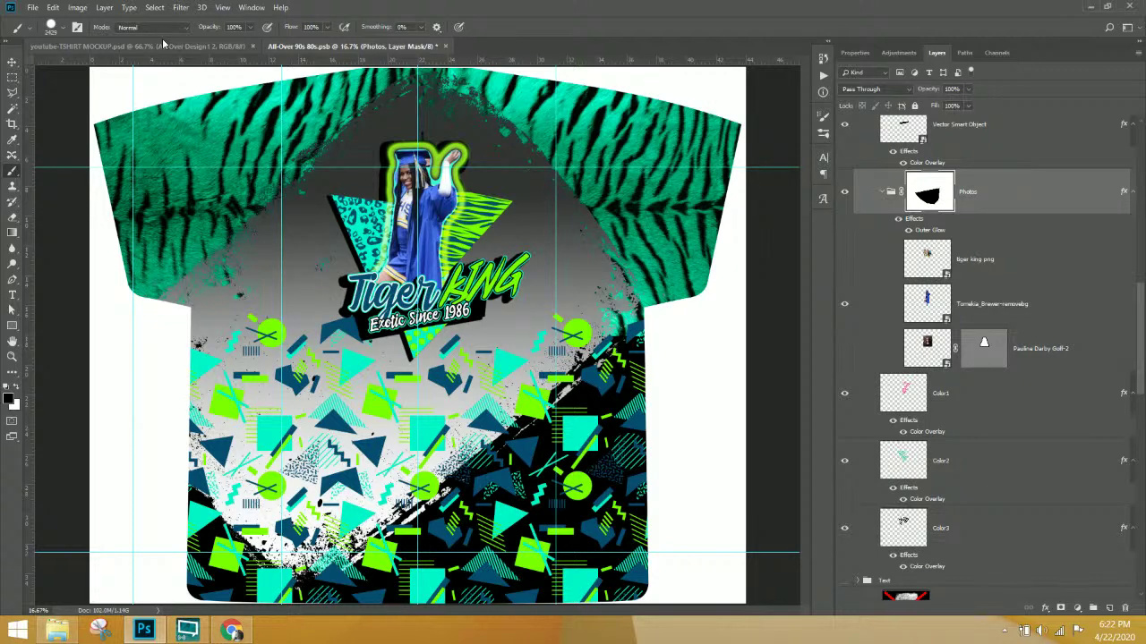
# - Scale the graduate layer down to about 153% and move it up so the figure rises above the Tiger lettering
pyautogui.click(979, 307)
pyautogui.hotkey('ctrl', 't')
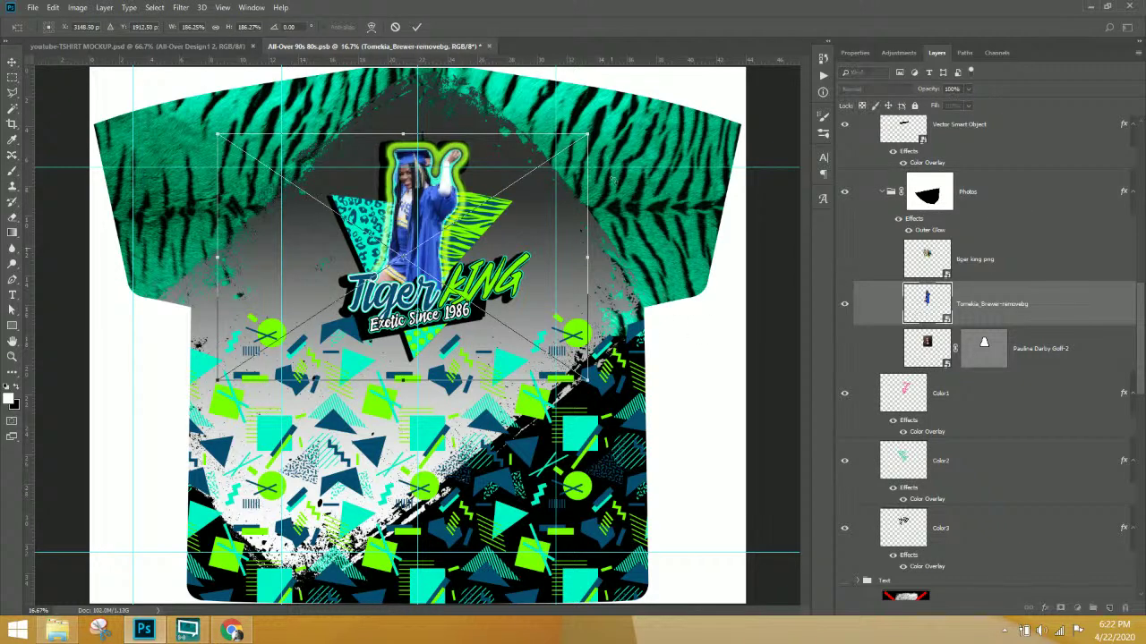
pyautogui.moveTo(588, 132); pyautogui.dragTo(523, 171)
pyautogui.moveTo(389, 211); pyautogui.dragTo(397, 185)
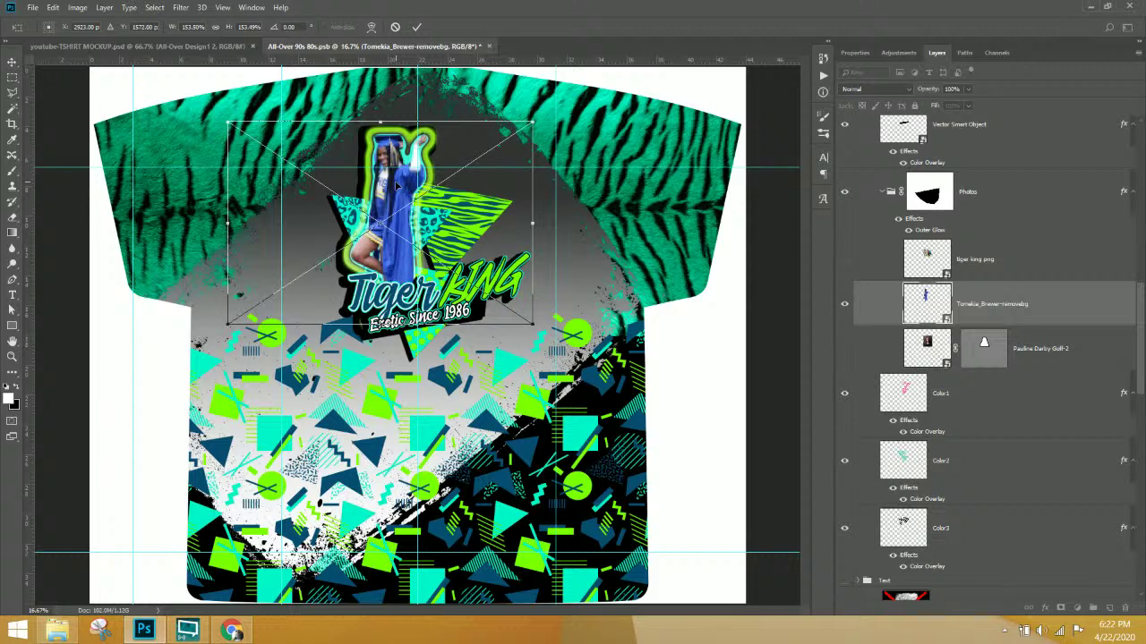
pyautogui.press('Return')
pyautogui.press('b')
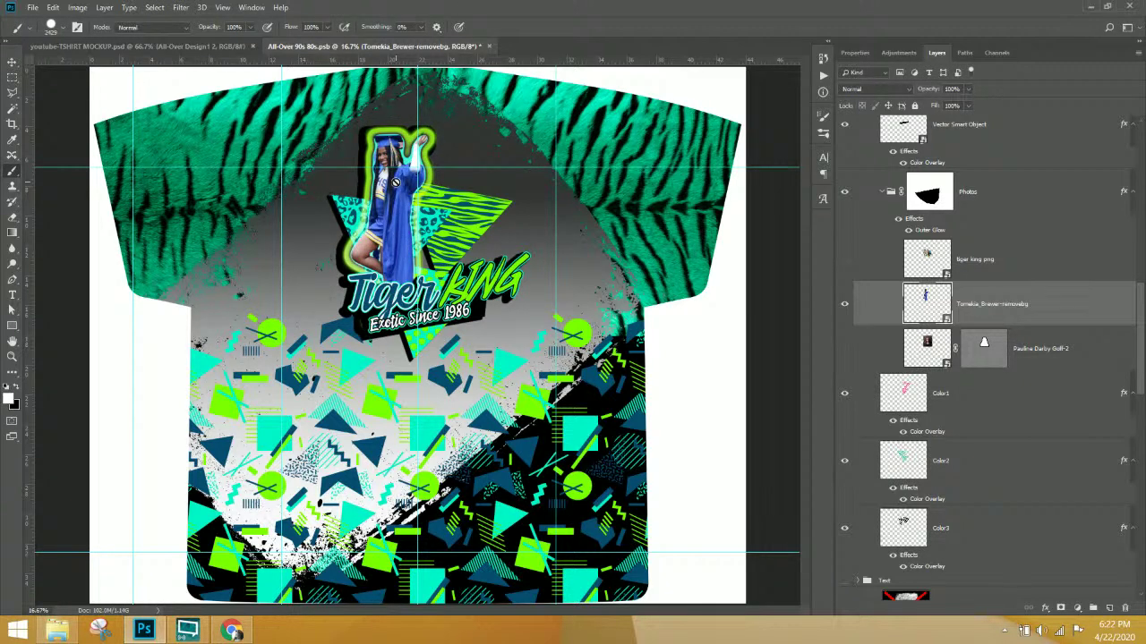
# - Duplicate the King text layer inside the Tiger King group
pyautogui.click(992, 206)
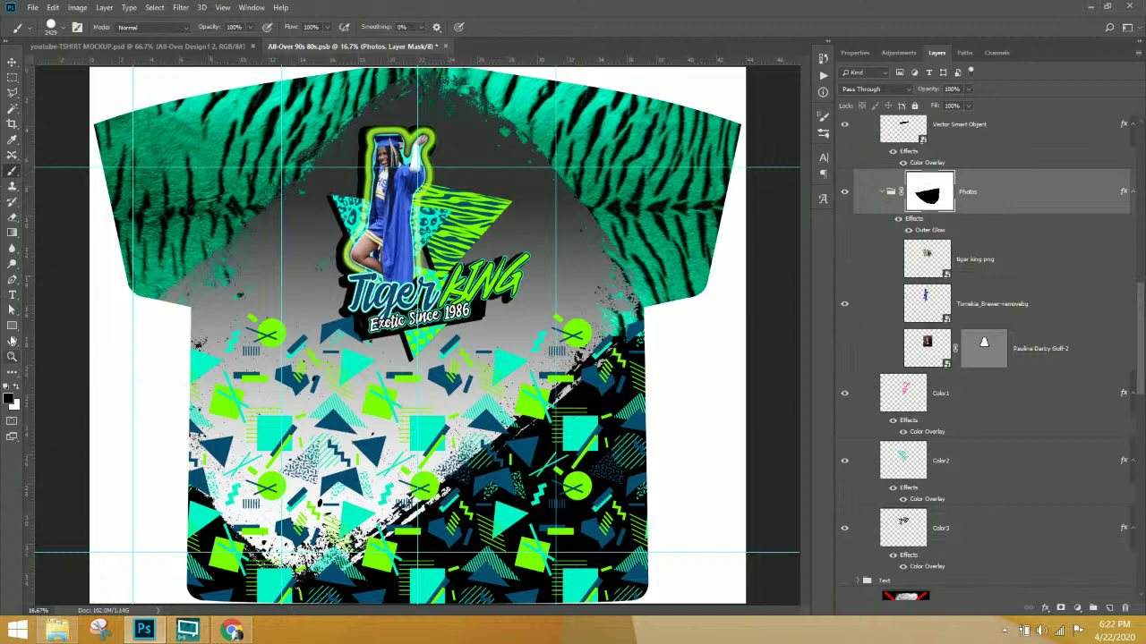
pyautogui.click(12, 295)
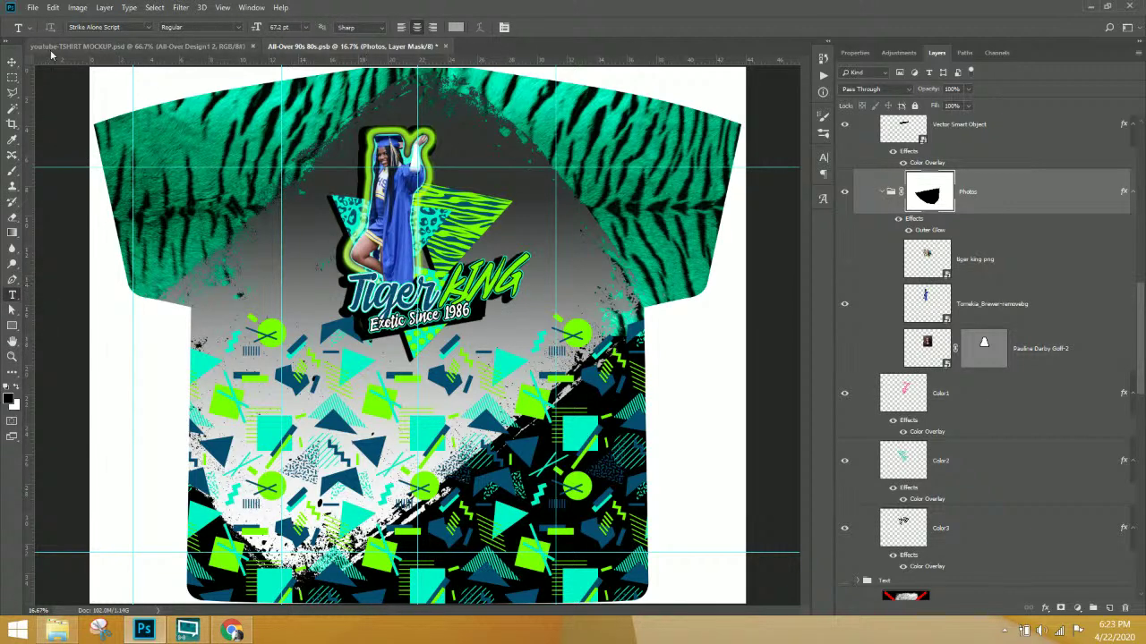
pyautogui.click(12, 62)
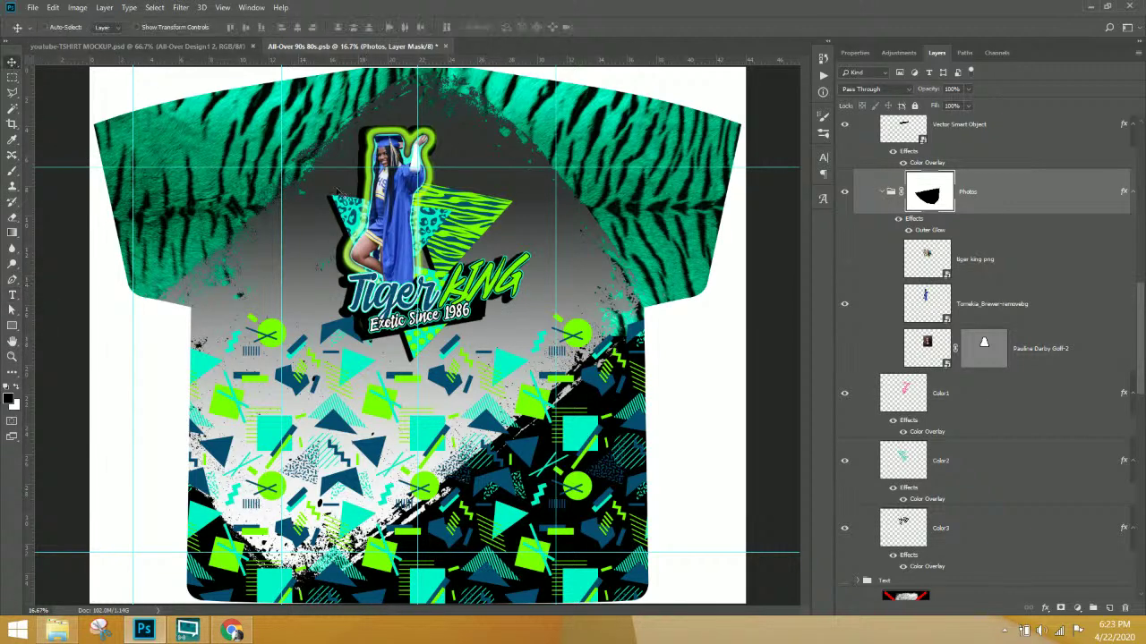
pyautogui.rightClick(475, 297)
pyautogui.click(510, 315)
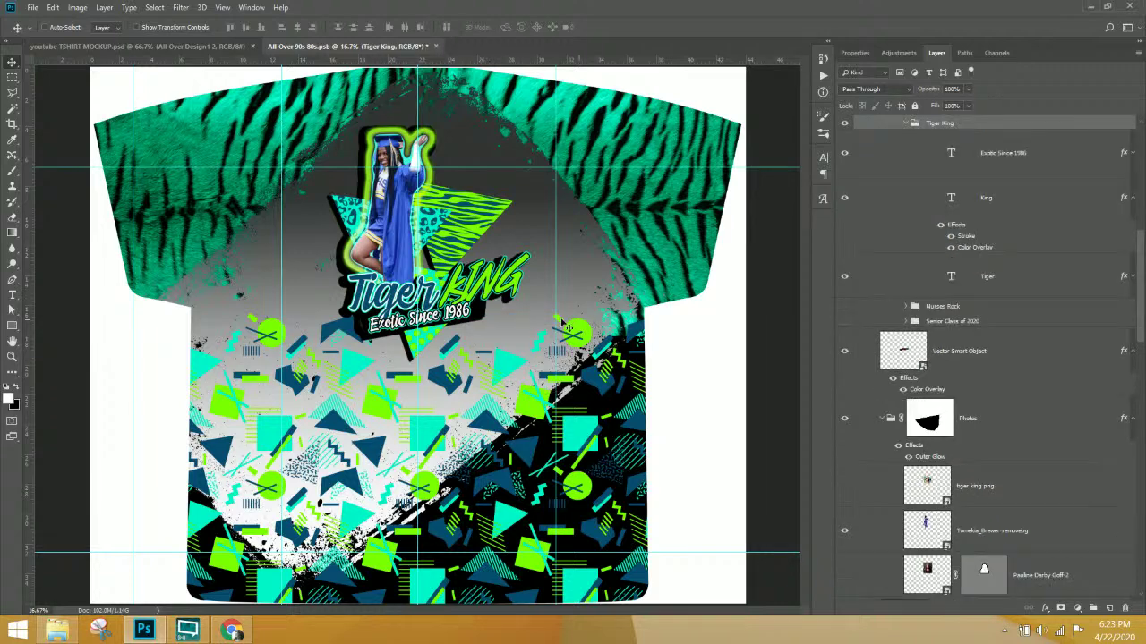
pyautogui.rightClick(467, 295)
pyautogui.click(502, 338)
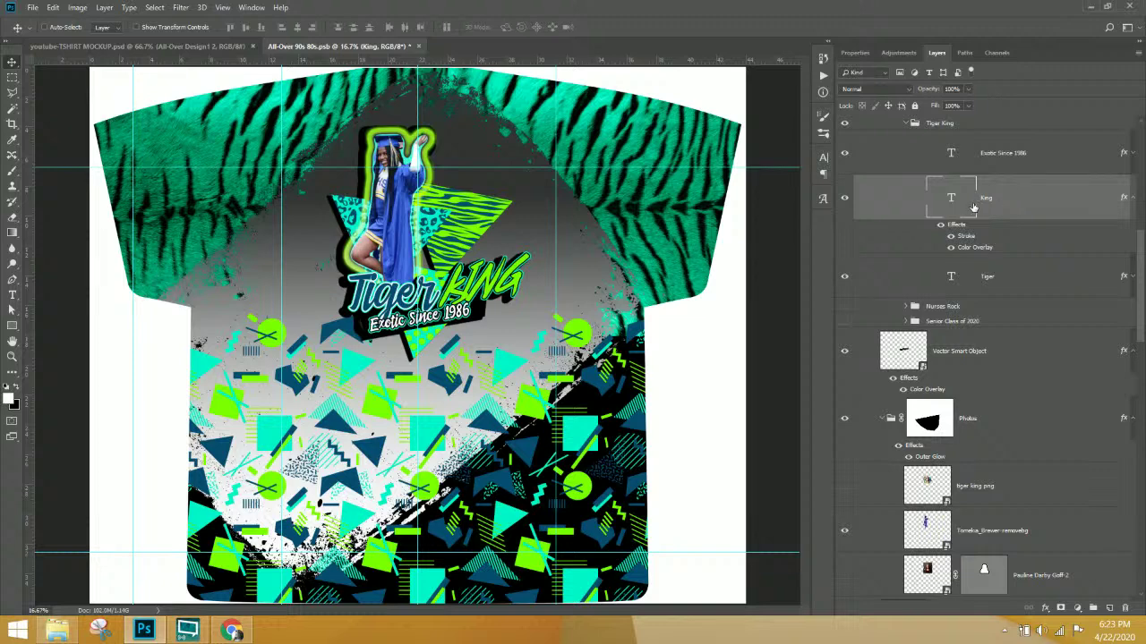
pyautogui.rightClick(1008, 211)
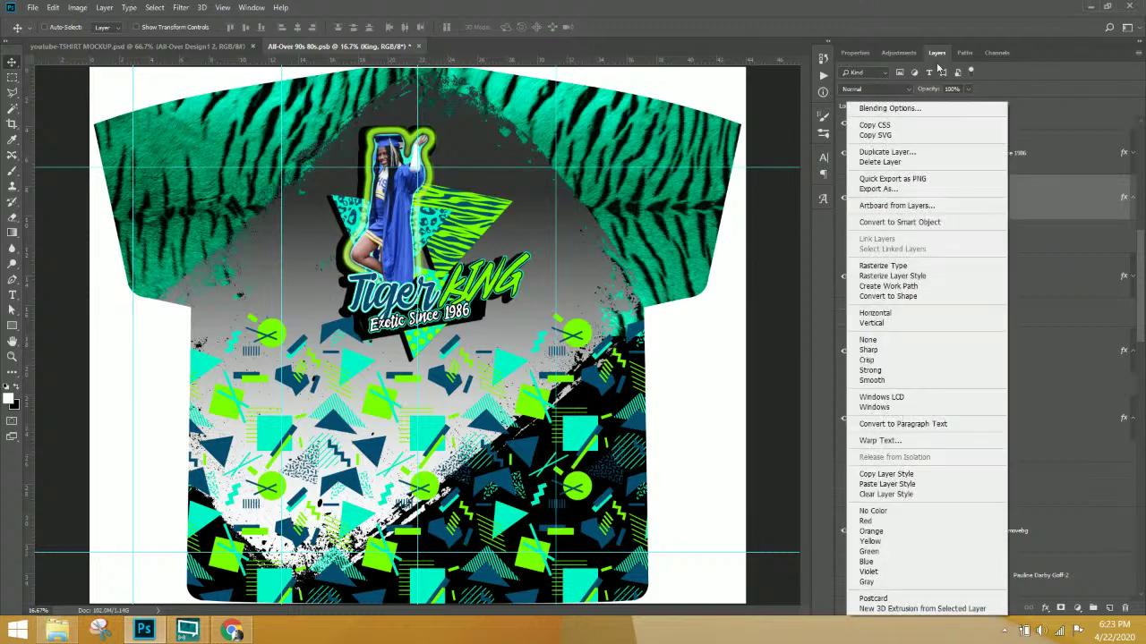
pyautogui.click(915, 154)
pyautogui.click(672, 176)
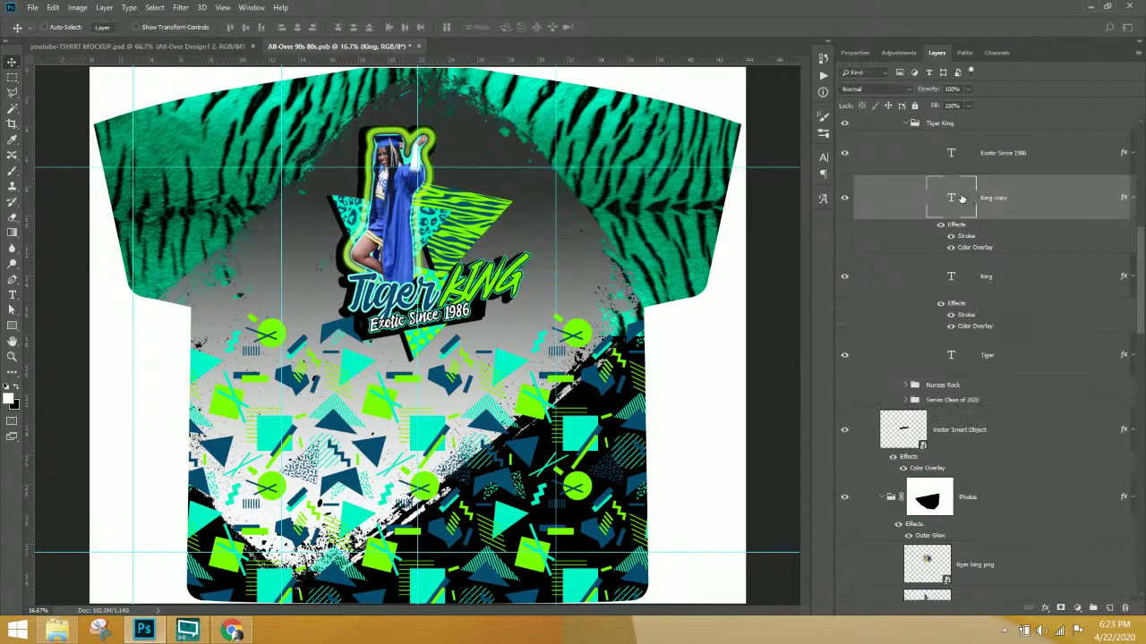
# - Change the duplicated King text to 20 and move it up beside the graduate's raised hand
pyautogui.doubleClick(954, 197)
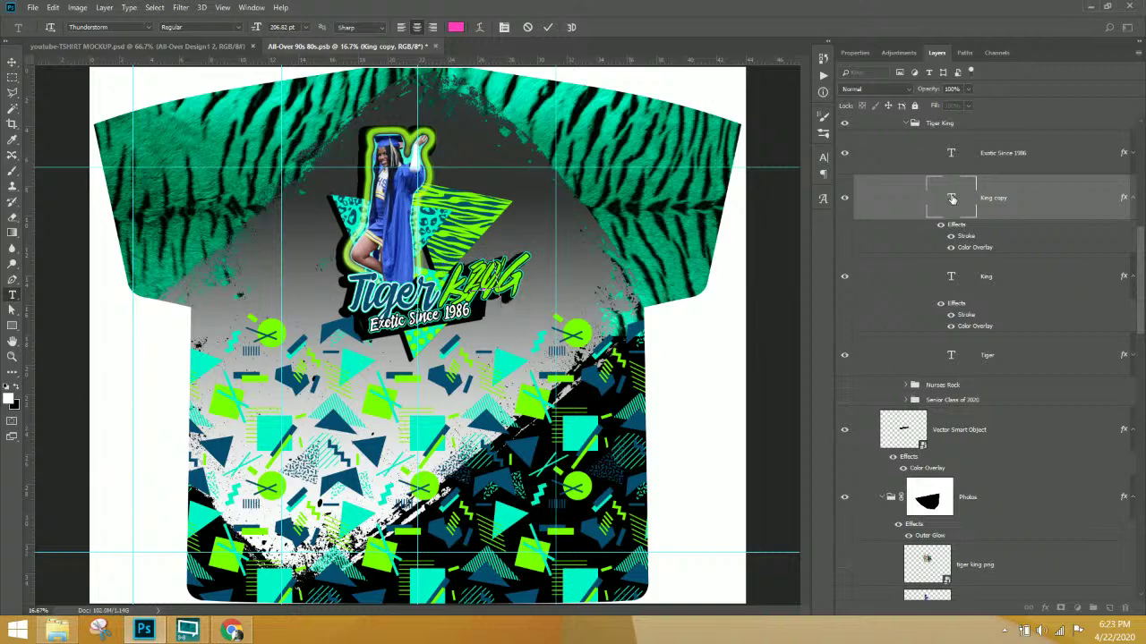
pyautogui.click(11, 62)
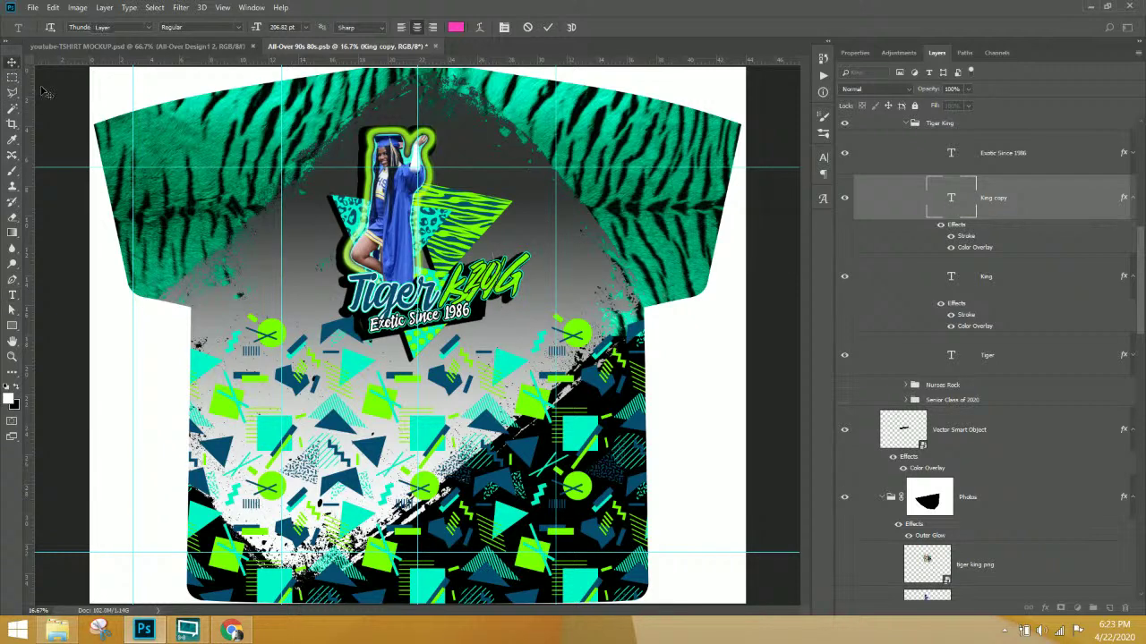
pyautogui.moveTo(479, 285); pyautogui.dragTo(435, 120)
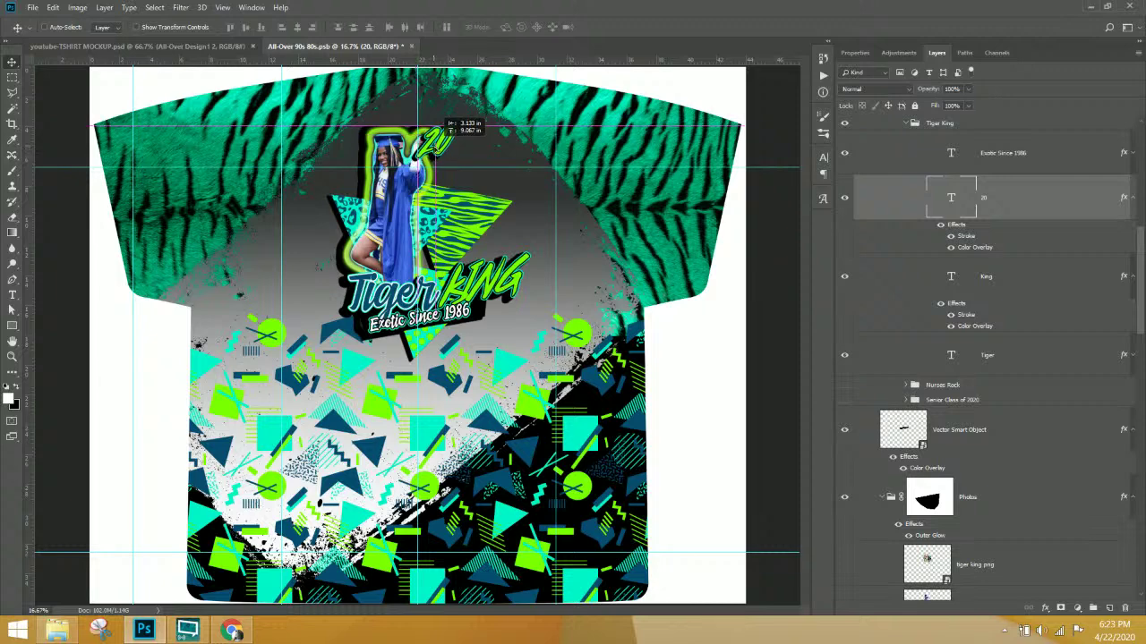
# - Scale the 20 up to about 430% and place it beside the graduate, above the King lettering
pyautogui.hotkey('ctrl', 't')
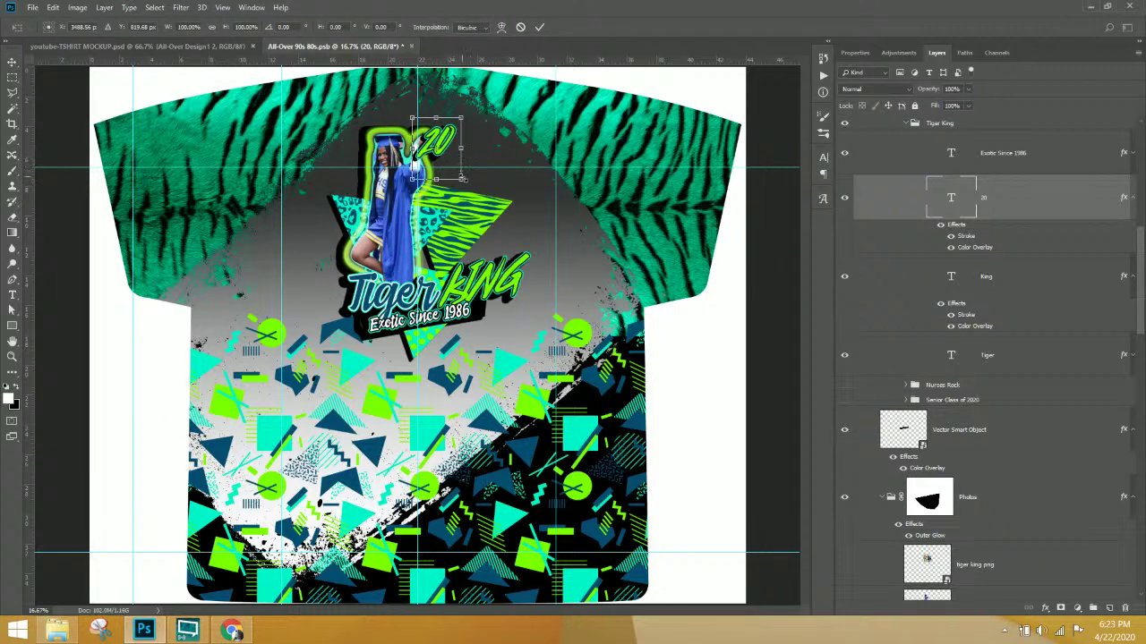
pyautogui.moveTo(463, 178); pyautogui.dragTo(624, 384)
pyautogui.moveTo(516, 235); pyautogui.dragTo(456, 211)
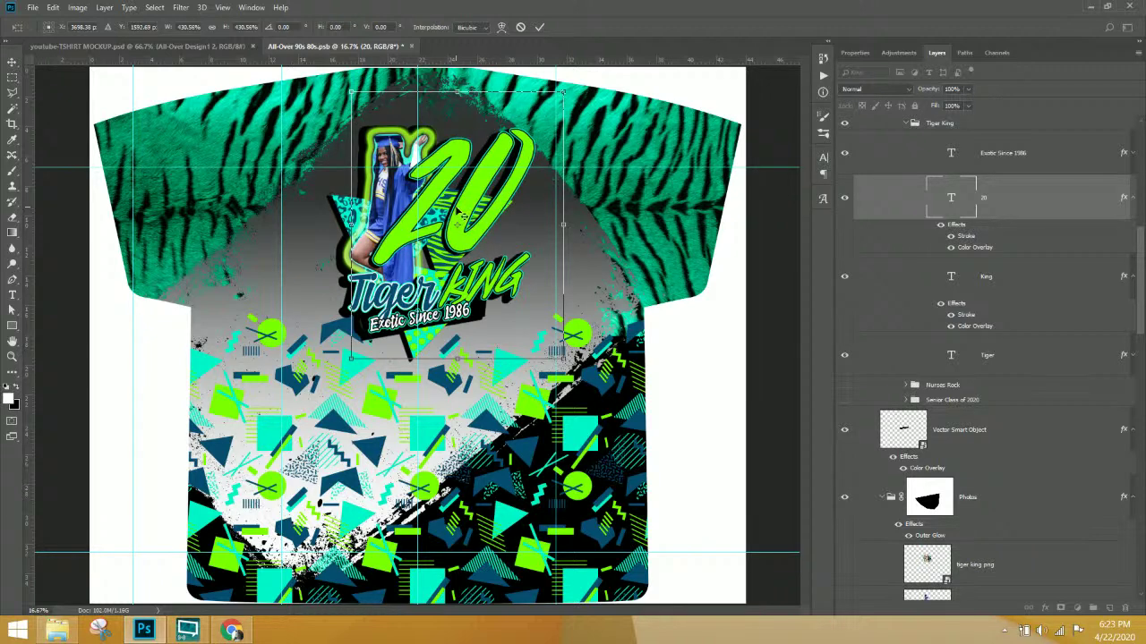
pyautogui.press('Return')
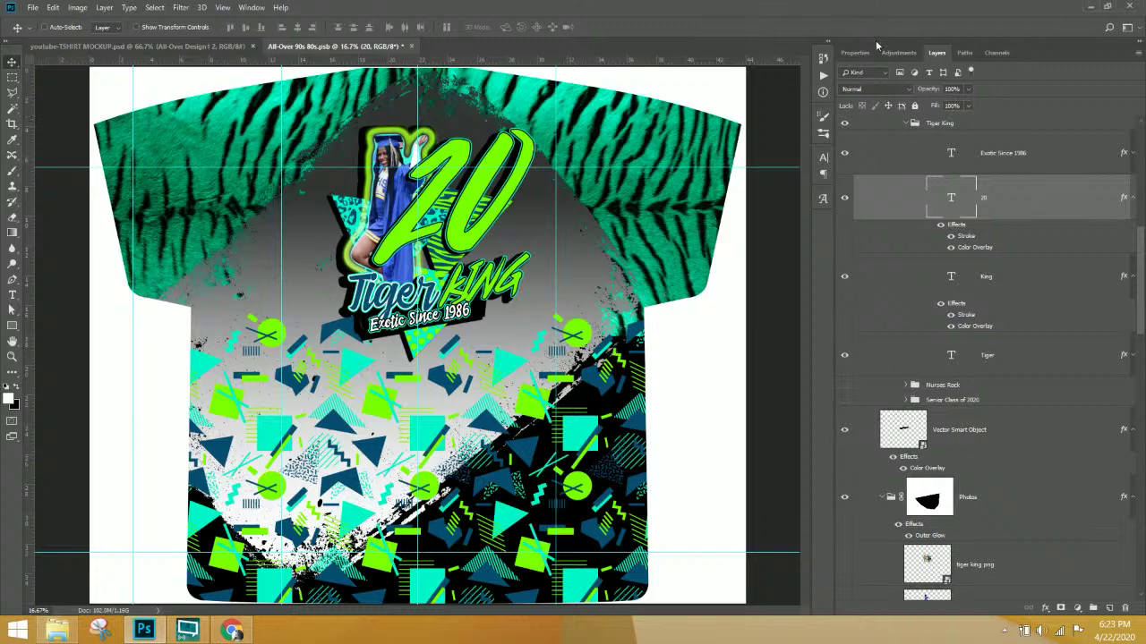
# - Set the font of the 20 text to TriacSeventyone
pyautogui.click(823, 157)
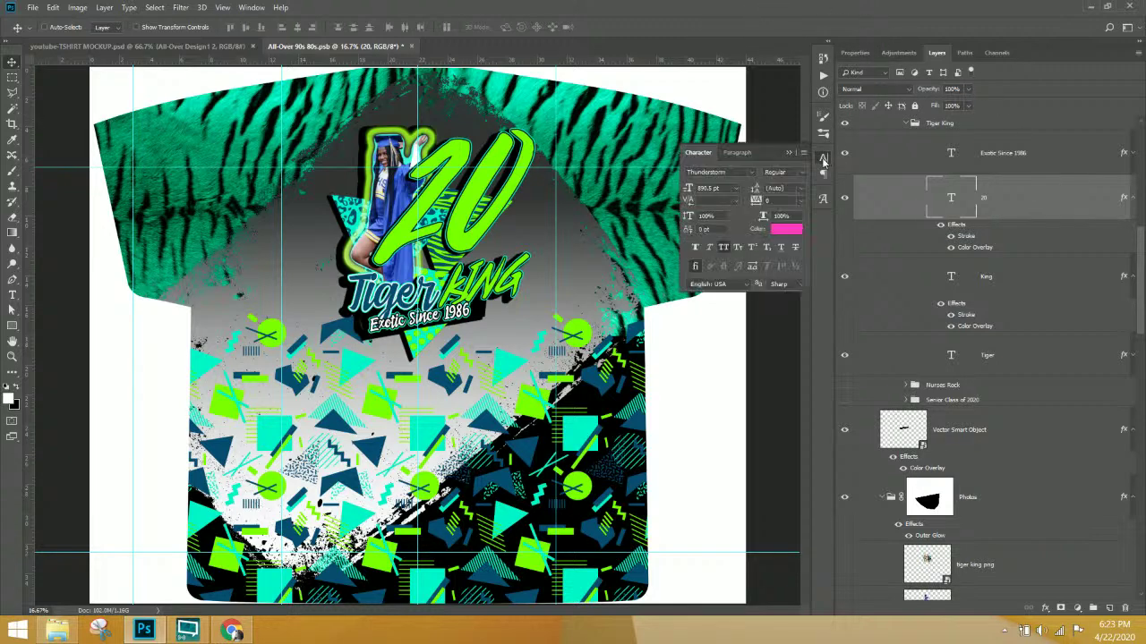
pyautogui.click(753, 173)
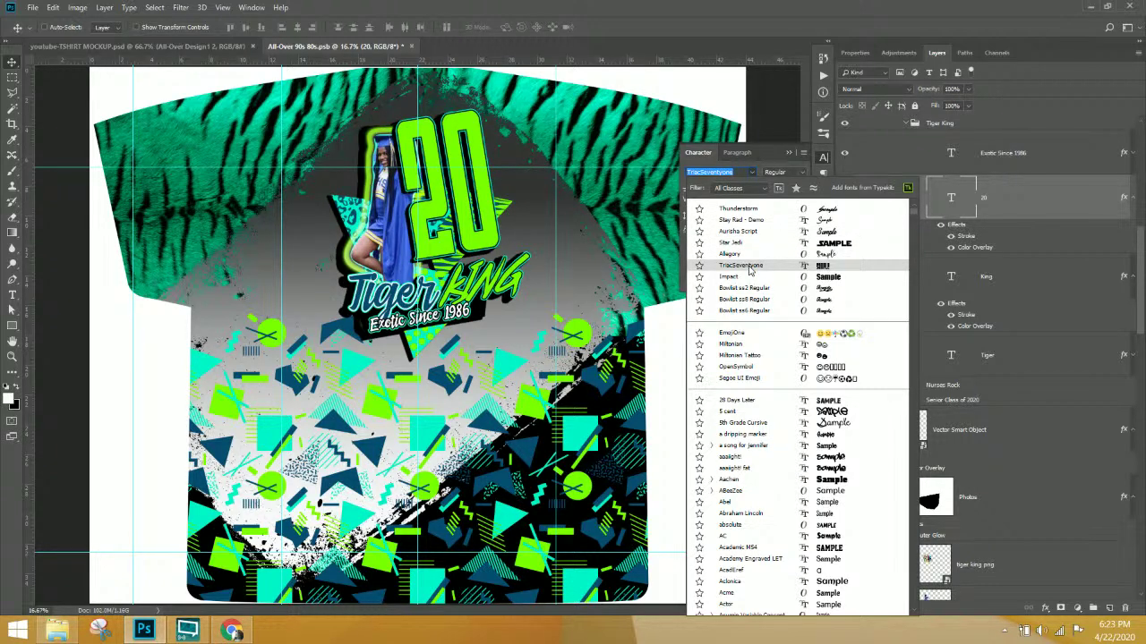
pyautogui.click(750, 267)
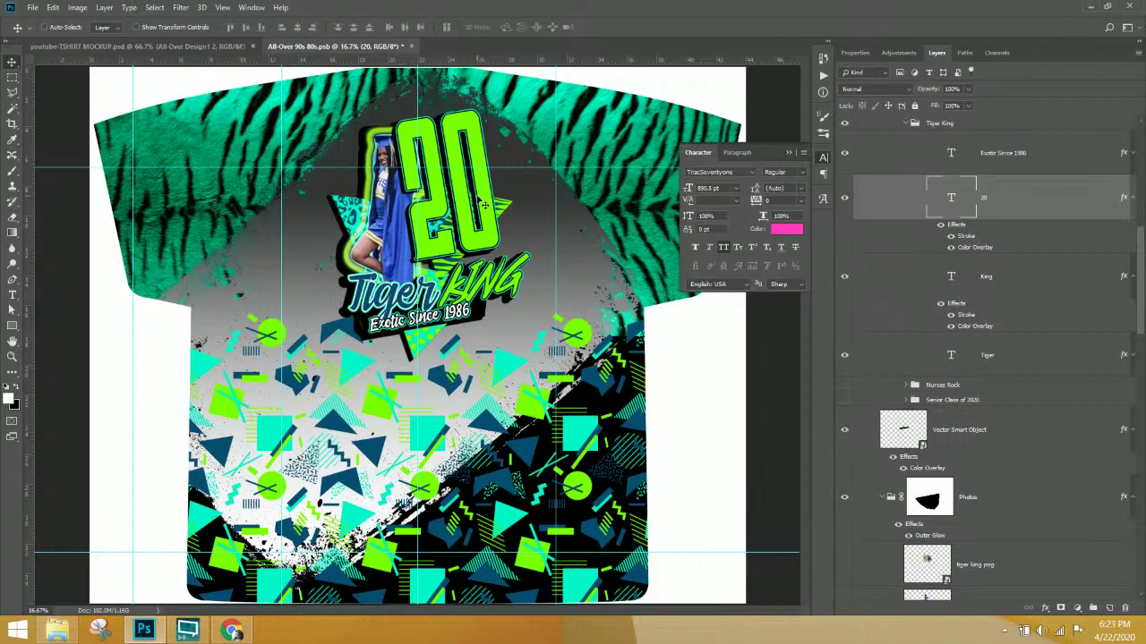
# - Rotate the 20 until it stands upright and nudge it slightly upward
pyautogui.hotkey('ctrl', 't')
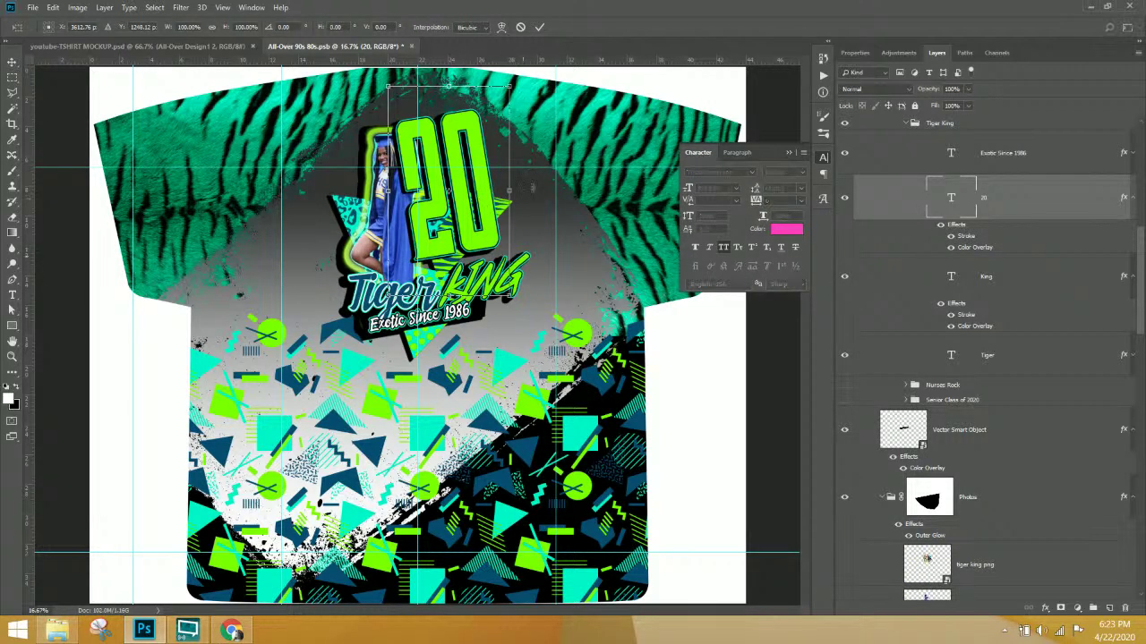
pyautogui.moveTo(526, 82); pyautogui.dragTo(539, 98)
pyautogui.press('Return')
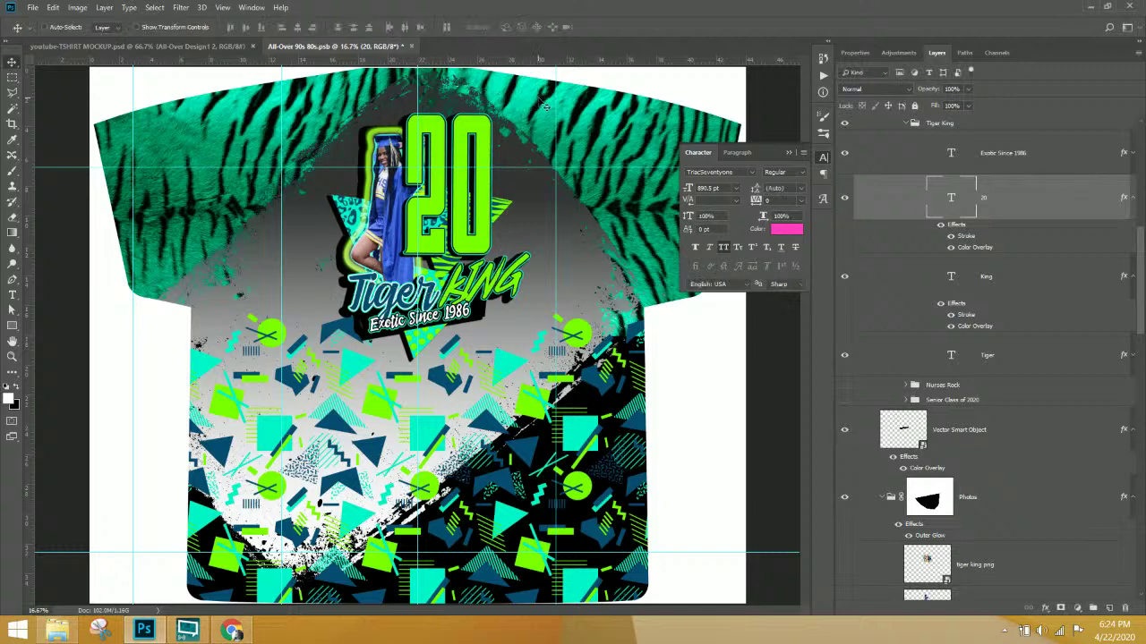
pyautogui.moveTo(469, 240)
pyautogui.mouseDown()
pyautogui.moveTo(484, 251)
pyautogui.moveTo(468, 231)
pyautogui.mouseUp()
# - Enlarge the 20 to about 1031.6 pt and place its layer in the Photos group directly beneath the graduate photo
pyautogui.hotkey('ctrl', 't')
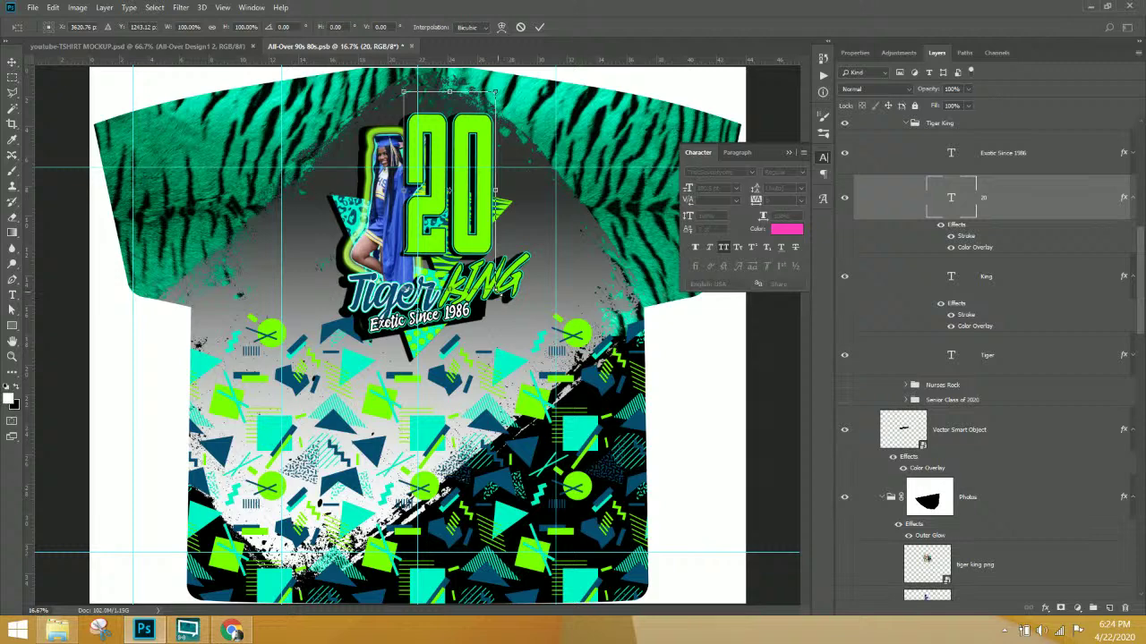
pyautogui.moveTo(498, 295); pyautogui.dragTo(514, 325)
pyautogui.moveTo(468, 218); pyautogui.dragTo(469, 227)
pyautogui.press('Return')
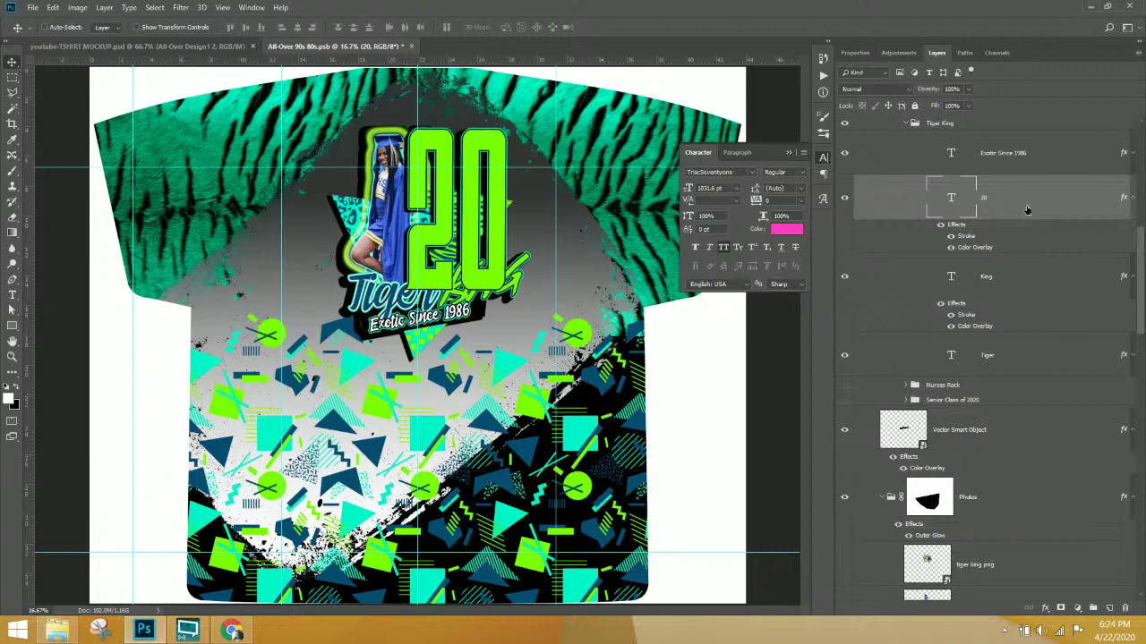
pyautogui.moveTo(1026, 209); pyautogui.dragTo(982, 491)
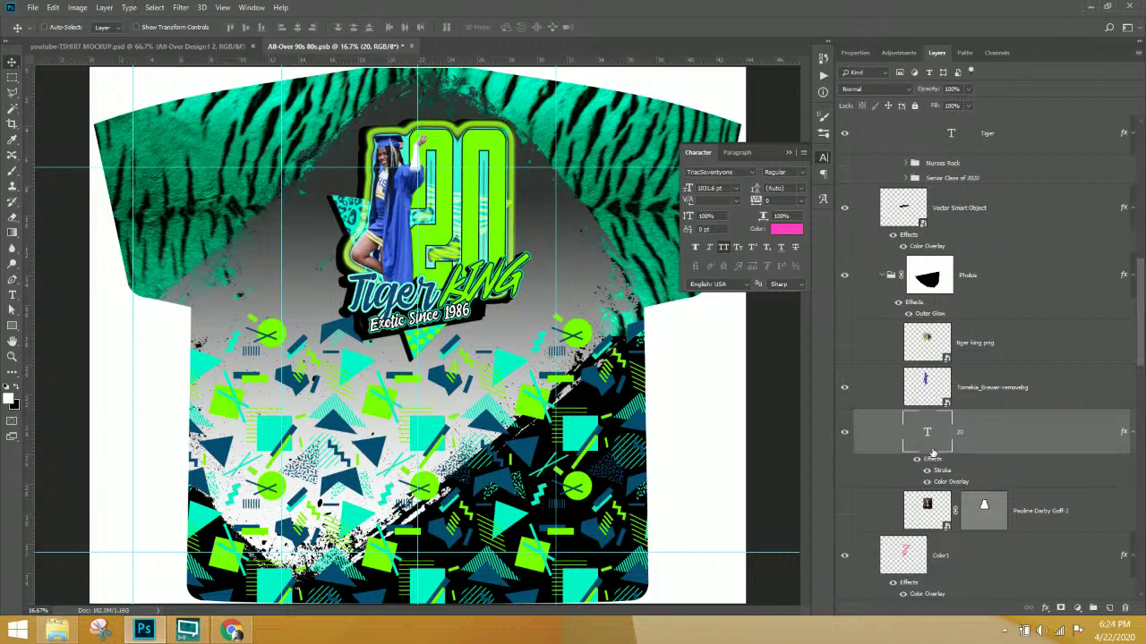
# - Add another Color Overlay effect to the Color1 layer of the Triangle Pattern group
pyautogui.rightClick(580, 330)
pyautogui.click(608, 351)
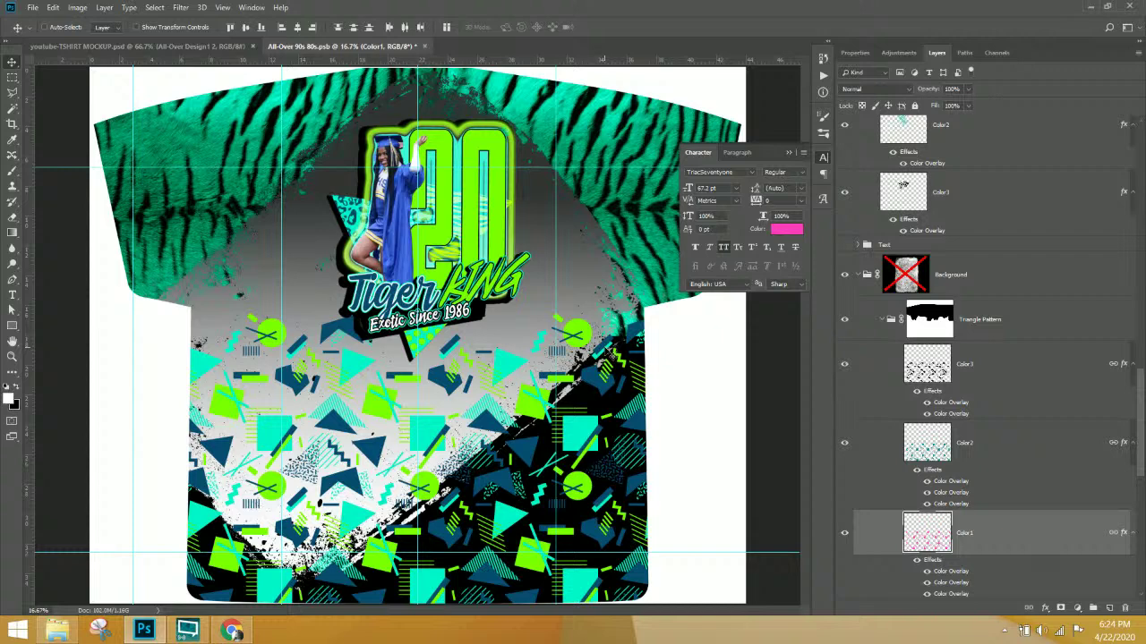
pyautogui.doubleClick(943, 573)
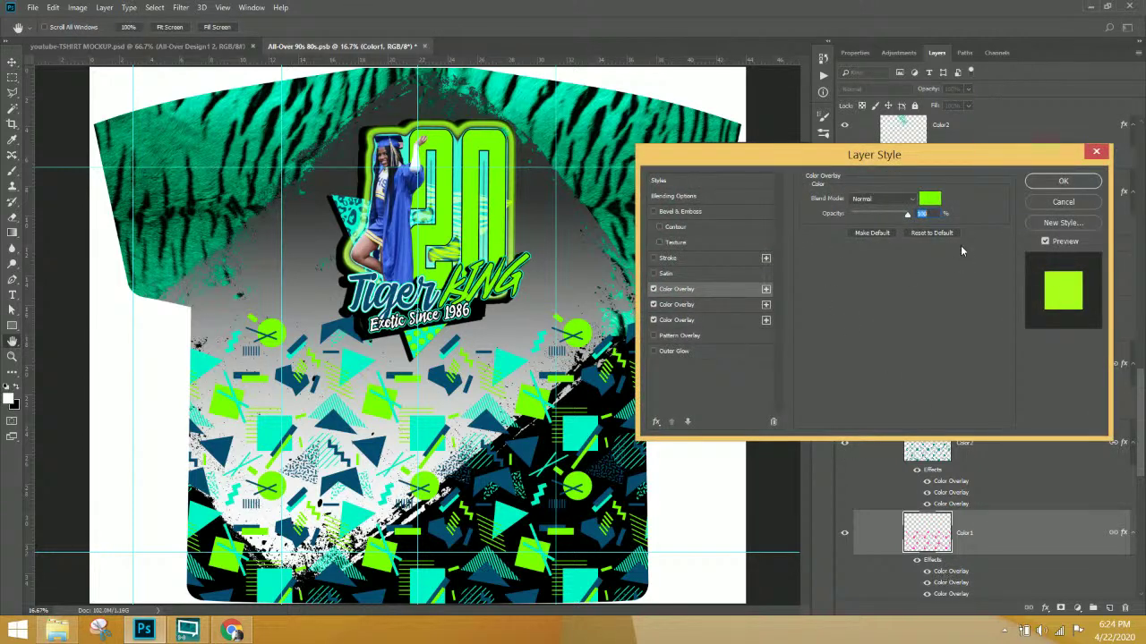
pyautogui.click(765, 290)
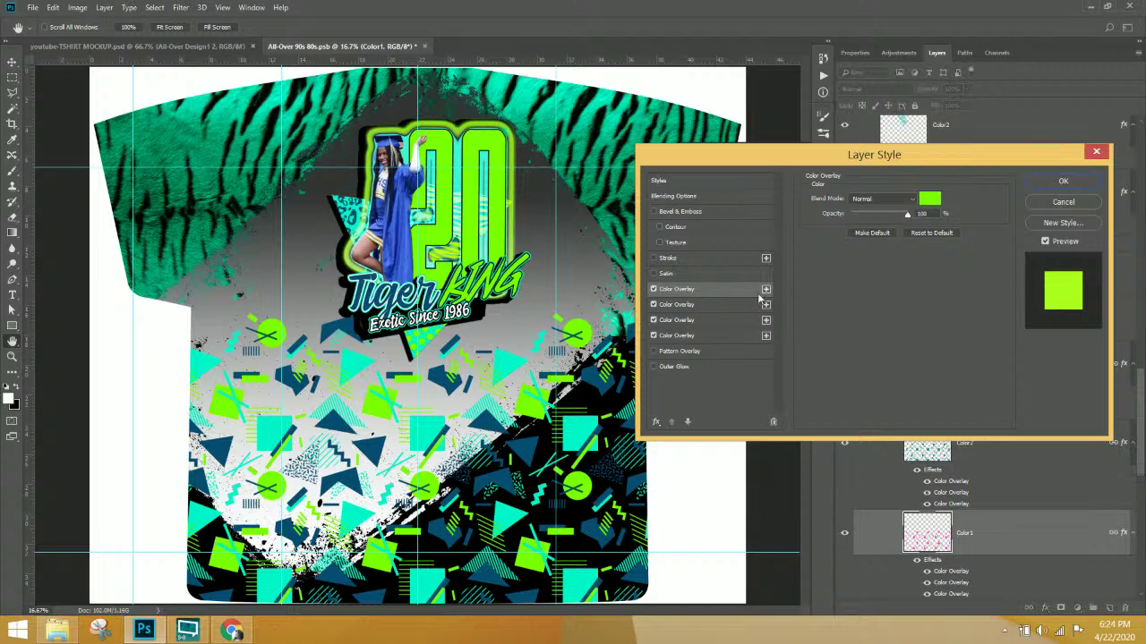
# - Set Color1's top Color Overlay to yellow ffea0e, starting from a color sampled on the graduate's uniform, and apply the layer style
pyautogui.click(929, 200)
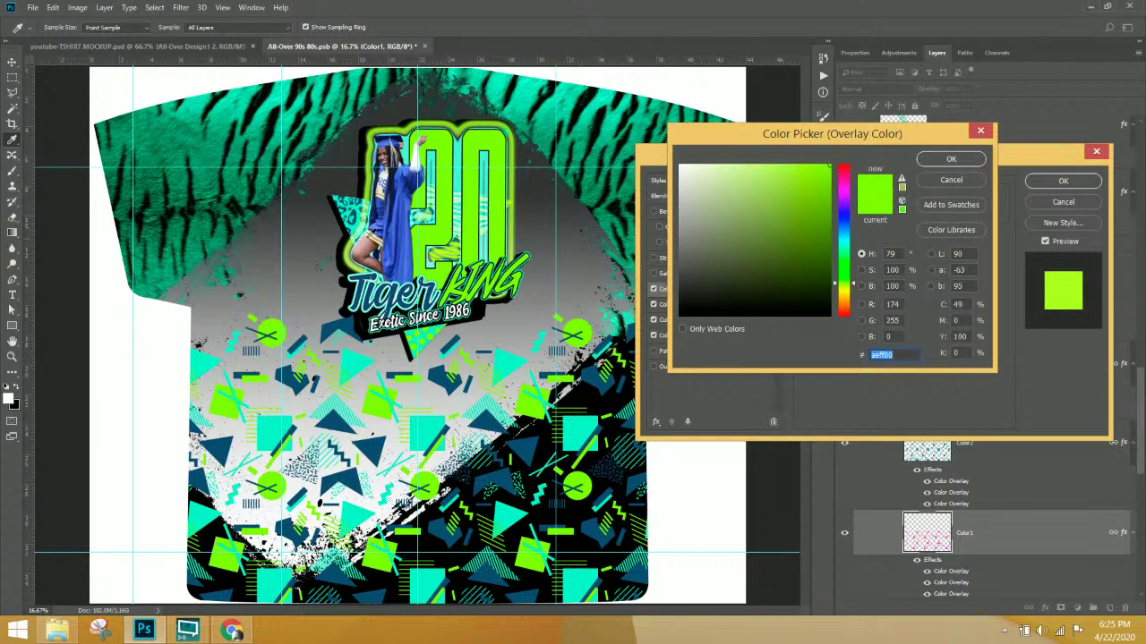
pyautogui.click(371, 238)
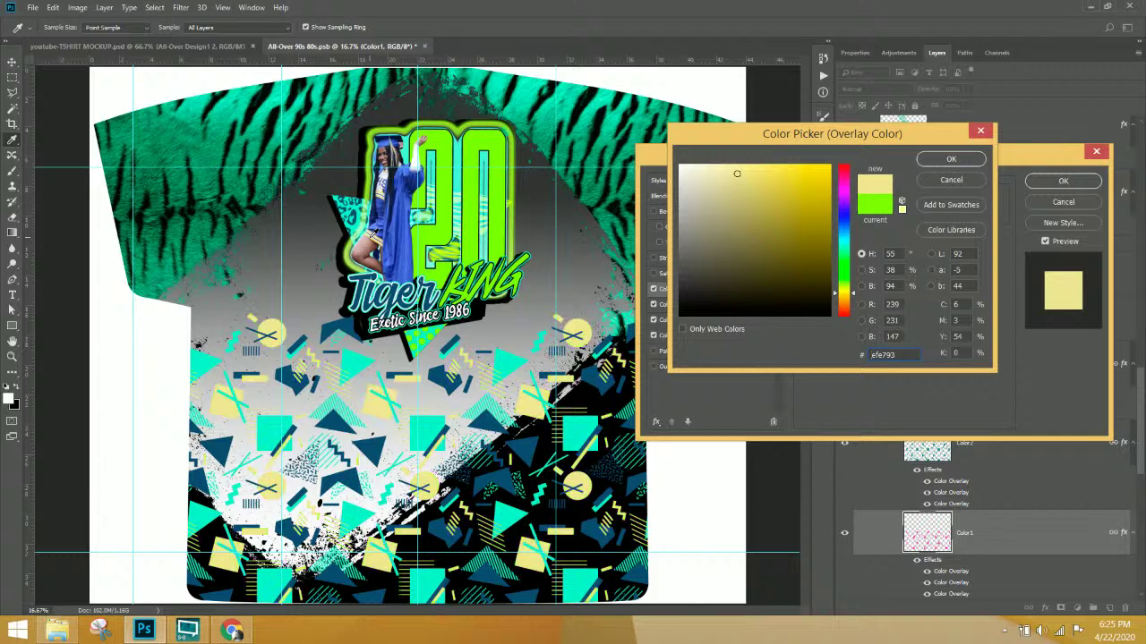
pyautogui.moveTo(738, 172); pyautogui.dragTo(815, 171)
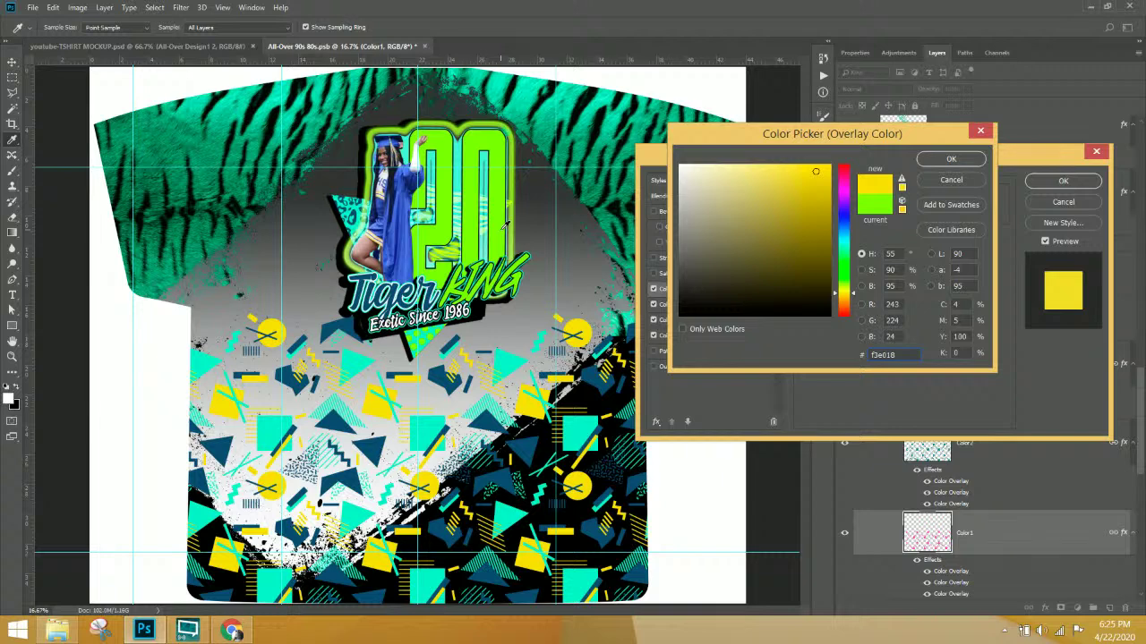
pyautogui.hotkey('ctrl', '+')
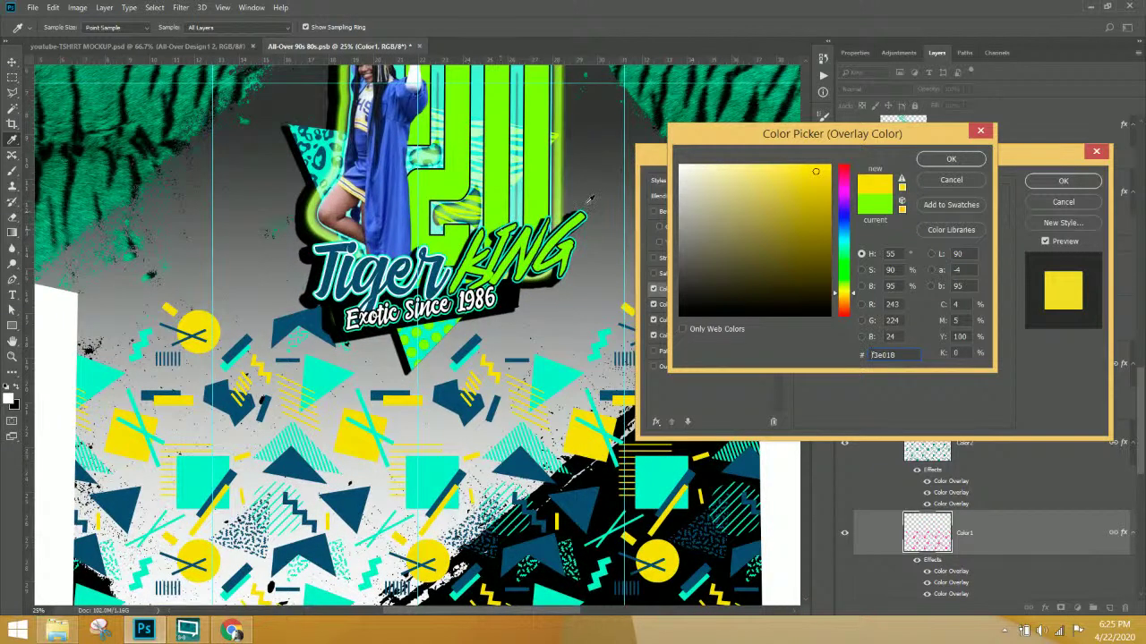
pyautogui.moveTo(813, 170); pyautogui.dragTo(821, 165)
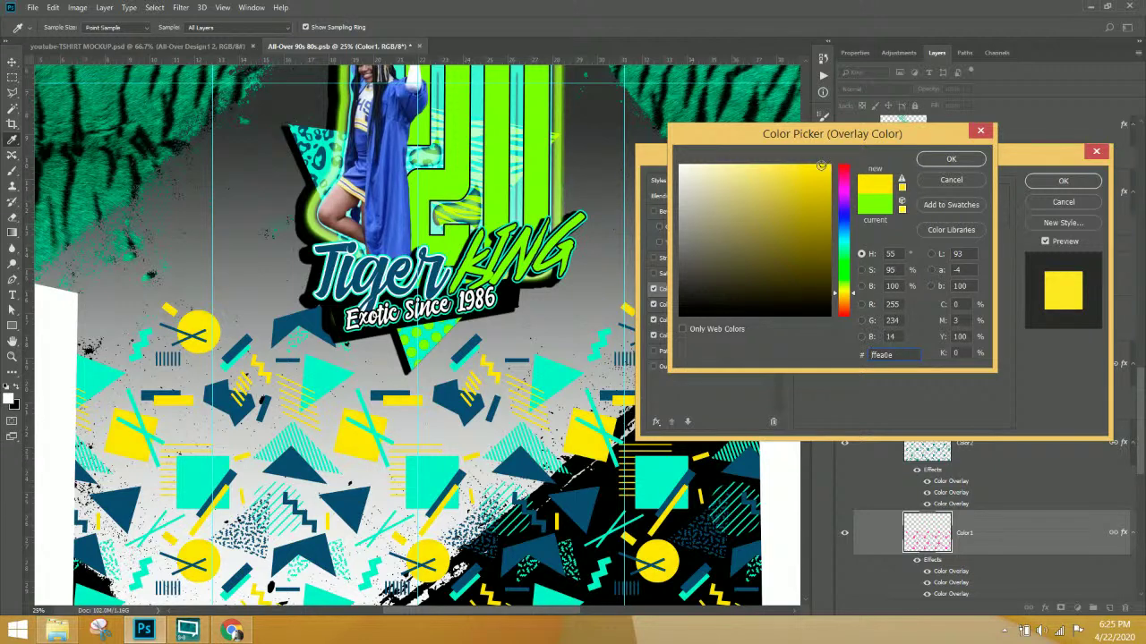
pyautogui.click(950, 159)
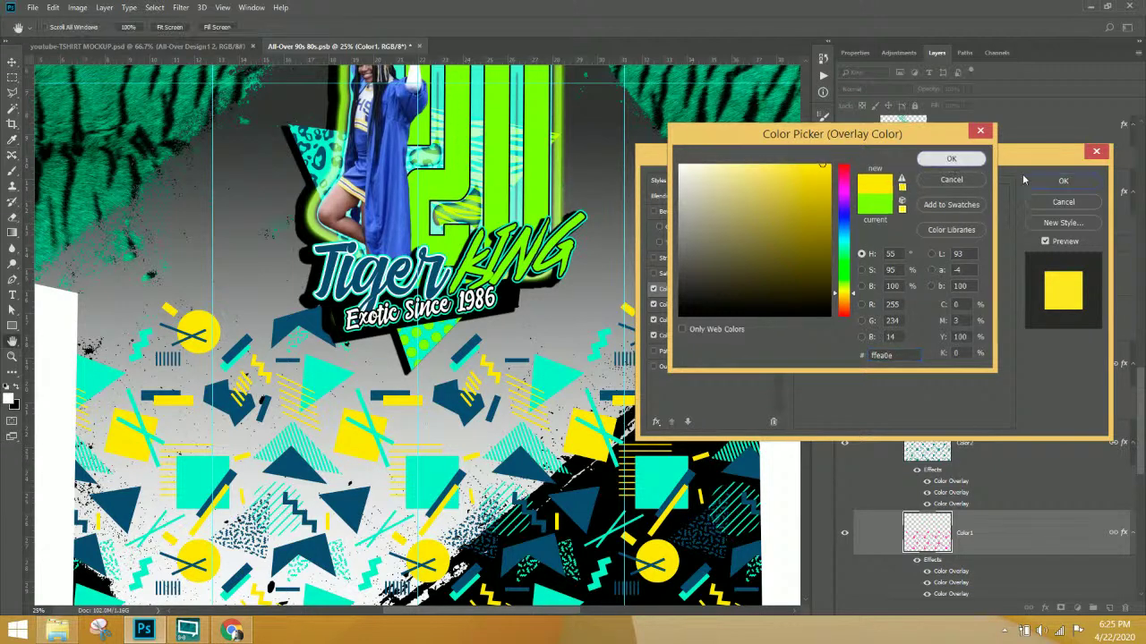
pyautogui.click(1045, 182)
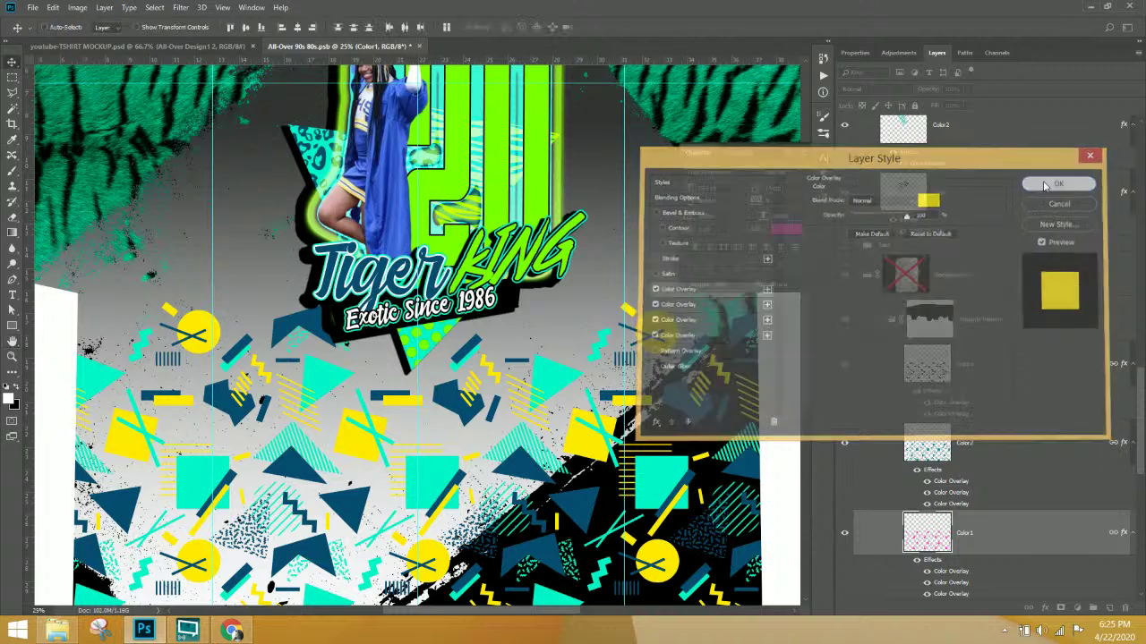
# - Sample the blue of the graduate's gown for the top Color Overlay on the Triangle Pattern's Color2 layer
pyautogui.hotkey('ctrl', '-')
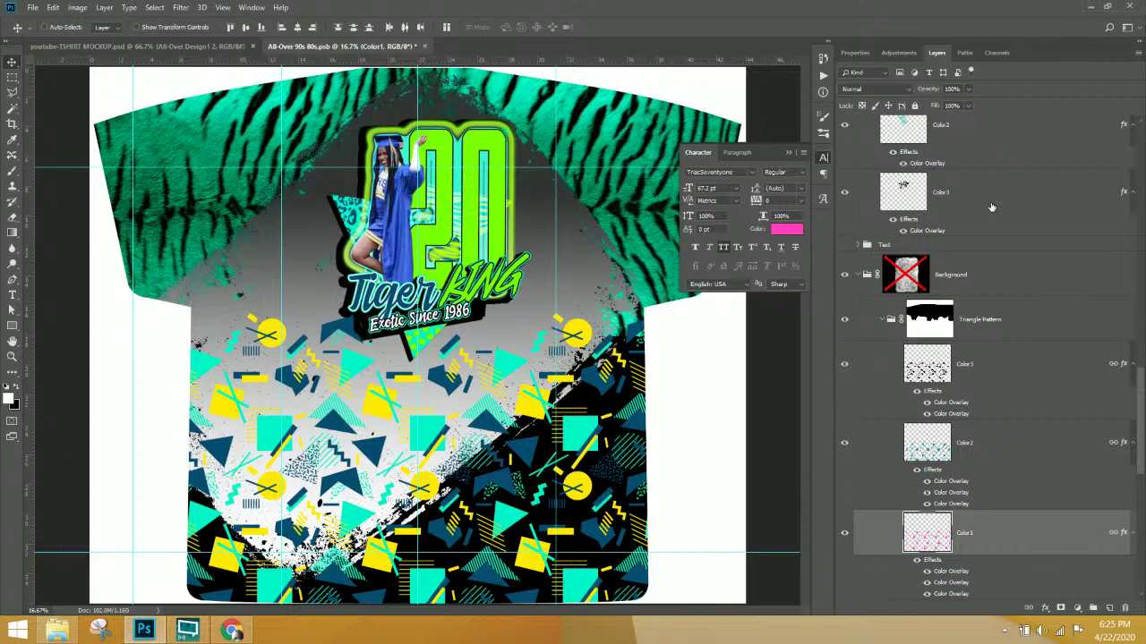
pyautogui.rightClick(352, 365)
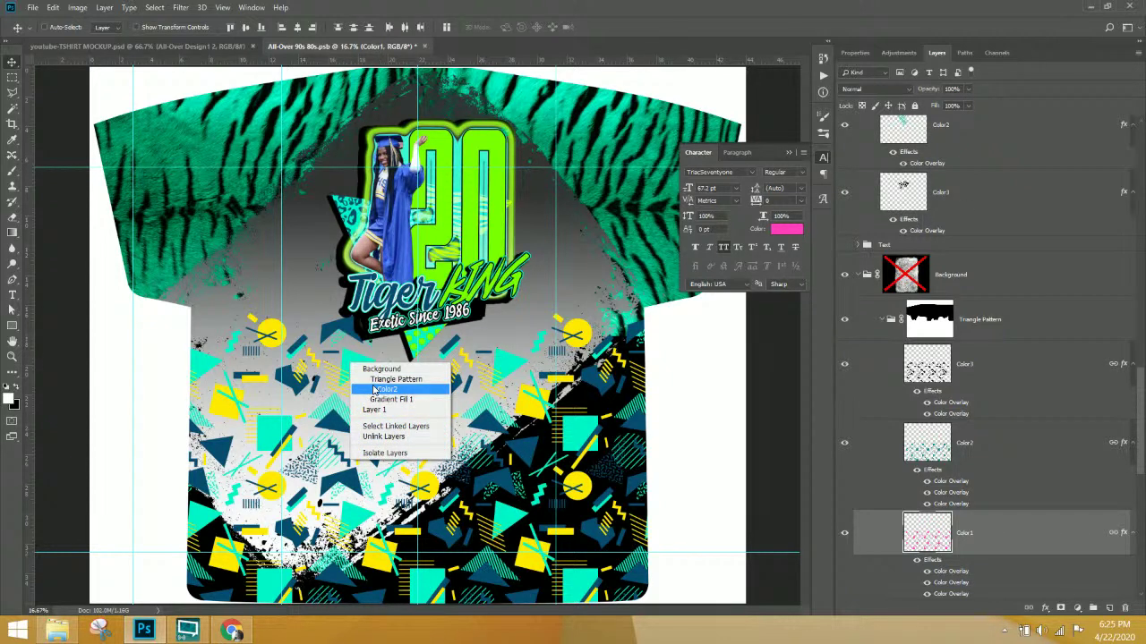
pyautogui.click(374, 391)
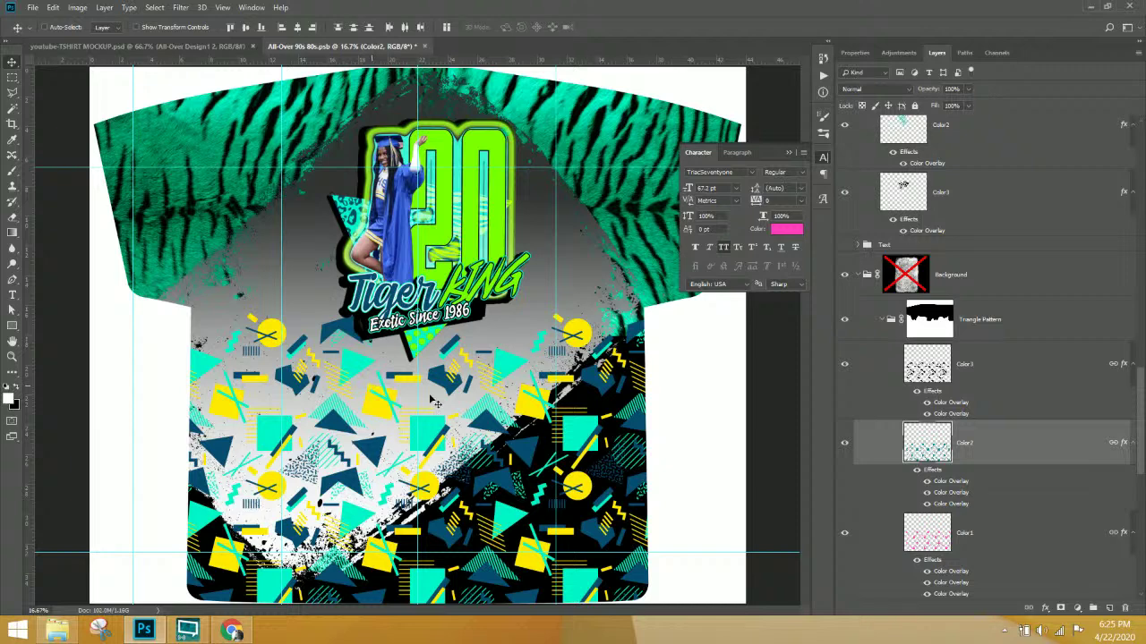
pyautogui.doubleClick(951, 483)
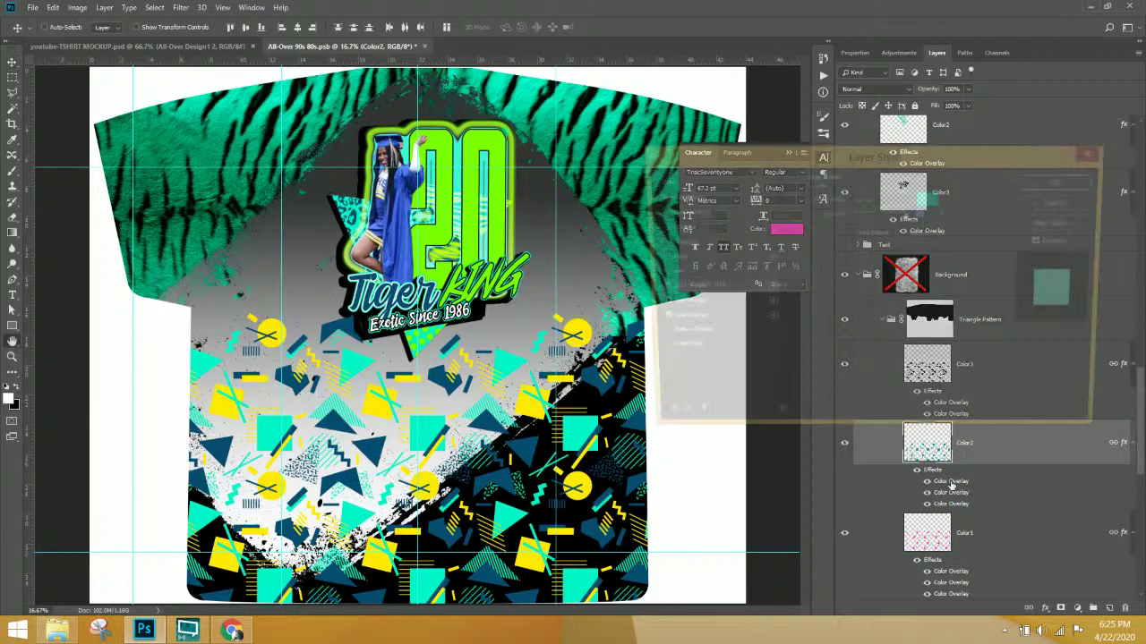
pyautogui.click(929, 204)
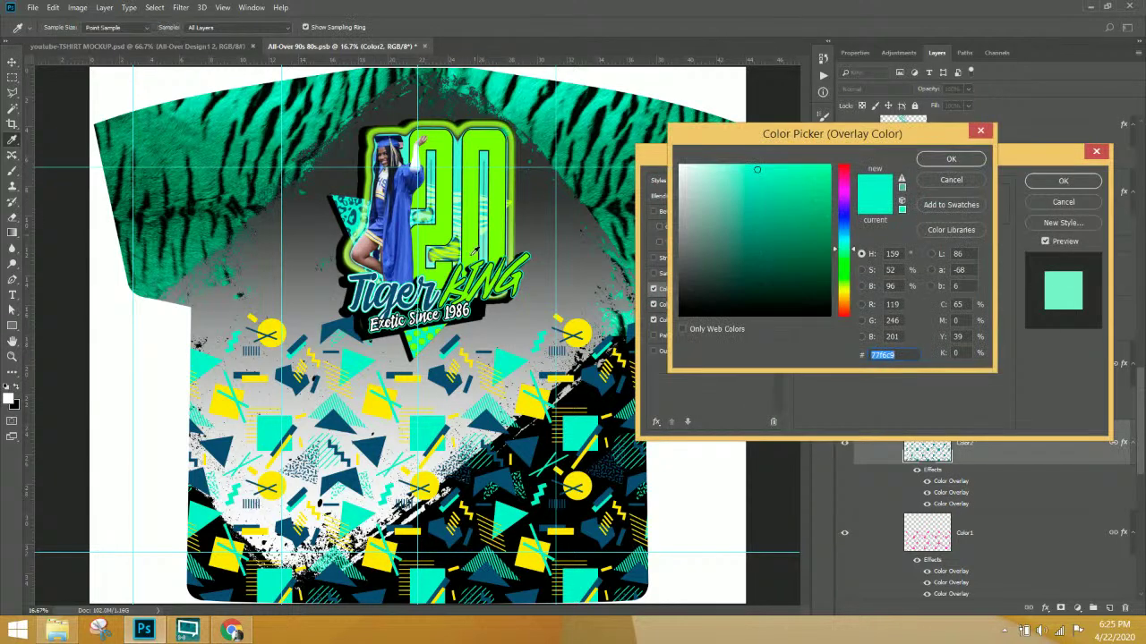
pyautogui.click(377, 210)
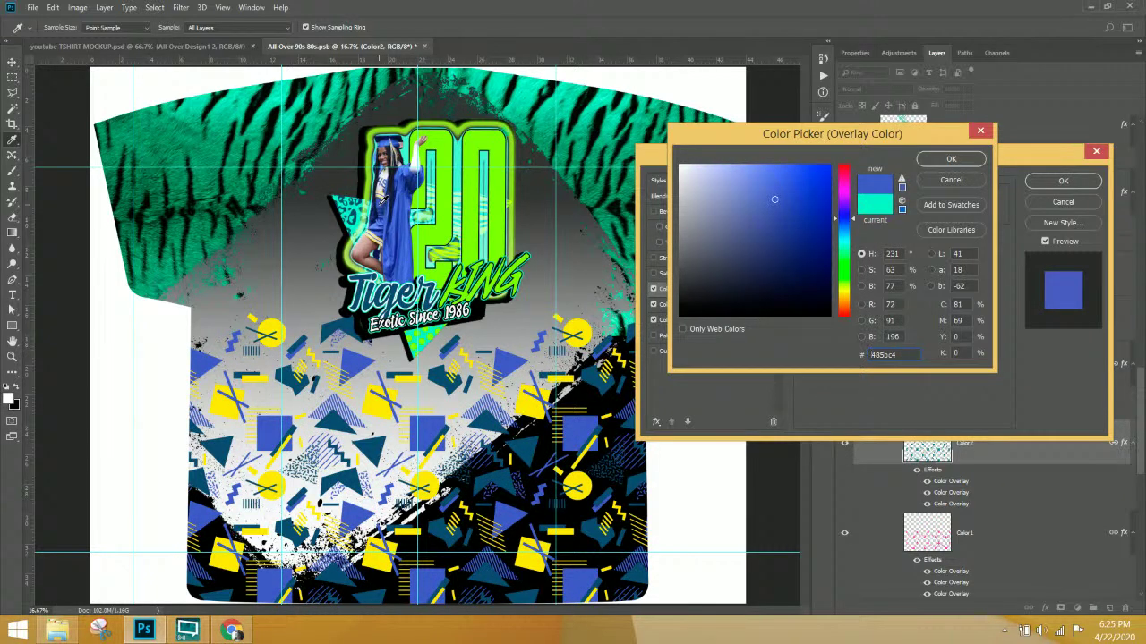
# - Refine Color2's overlay to blue 2659a4 by adjusting hue and shade and setting cyan to 100%, and apply the layer style
pyautogui.click(854, 220)
pyautogui.moveTo(854, 220); pyautogui.dragTo(854, 224)
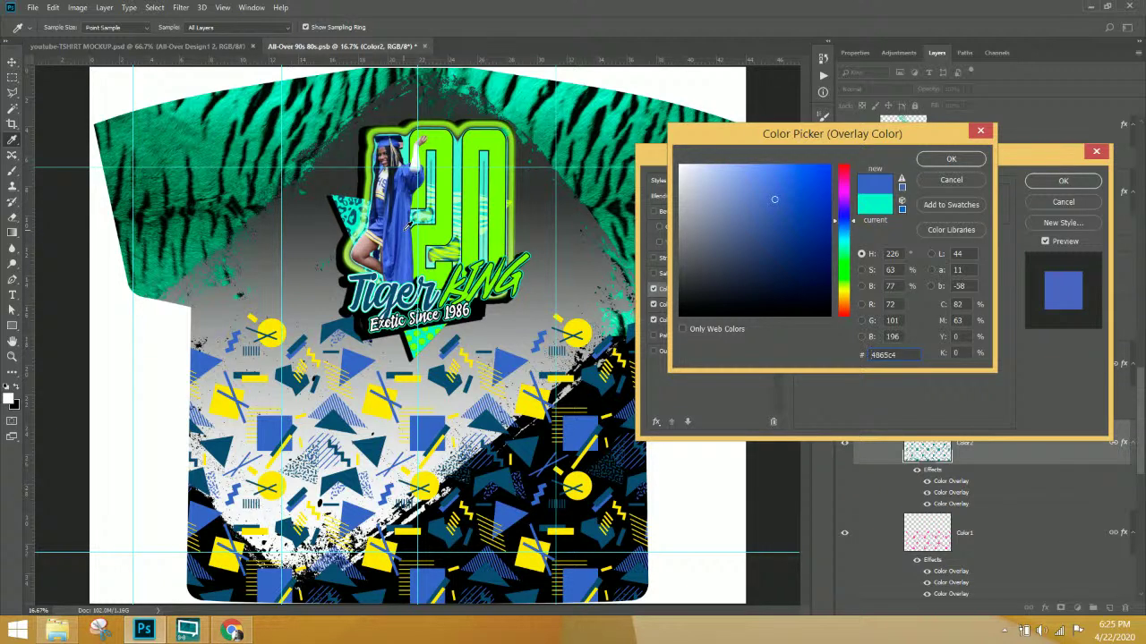
pyautogui.moveTo(776, 203); pyautogui.dragTo(783, 208)
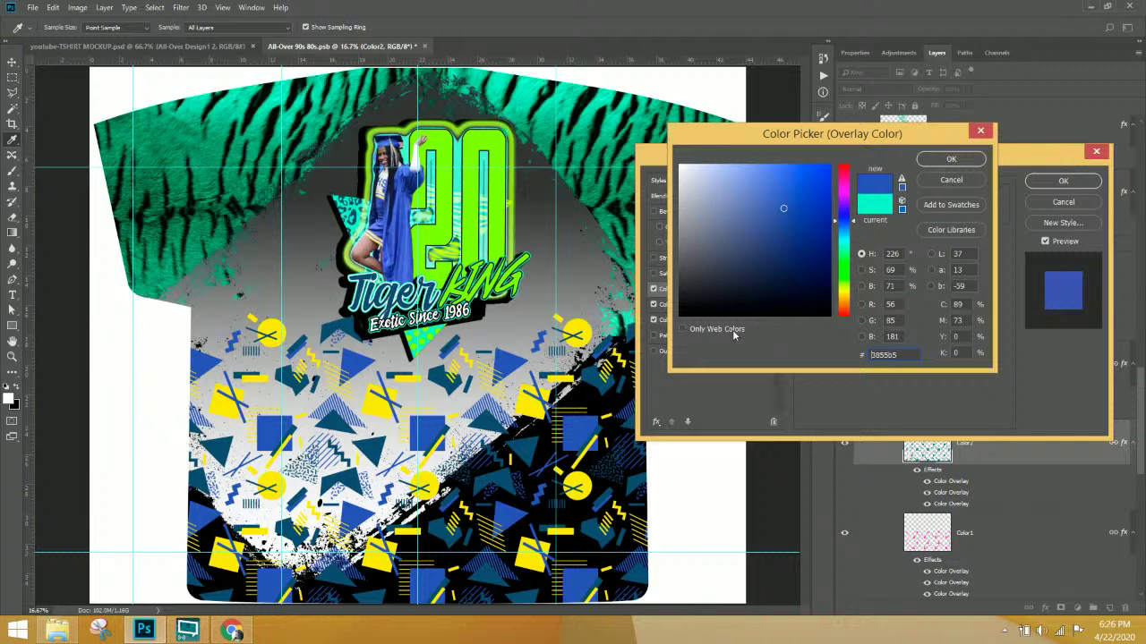
pyautogui.moveTo(784, 207); pyautogui.dragTo(787, 201)
pyautogui.click(965, 321)
pyautogui.click(964, 305)
pyautogui.write('90')
pyautogui.click(939, 307)
pyautogui.write('100')
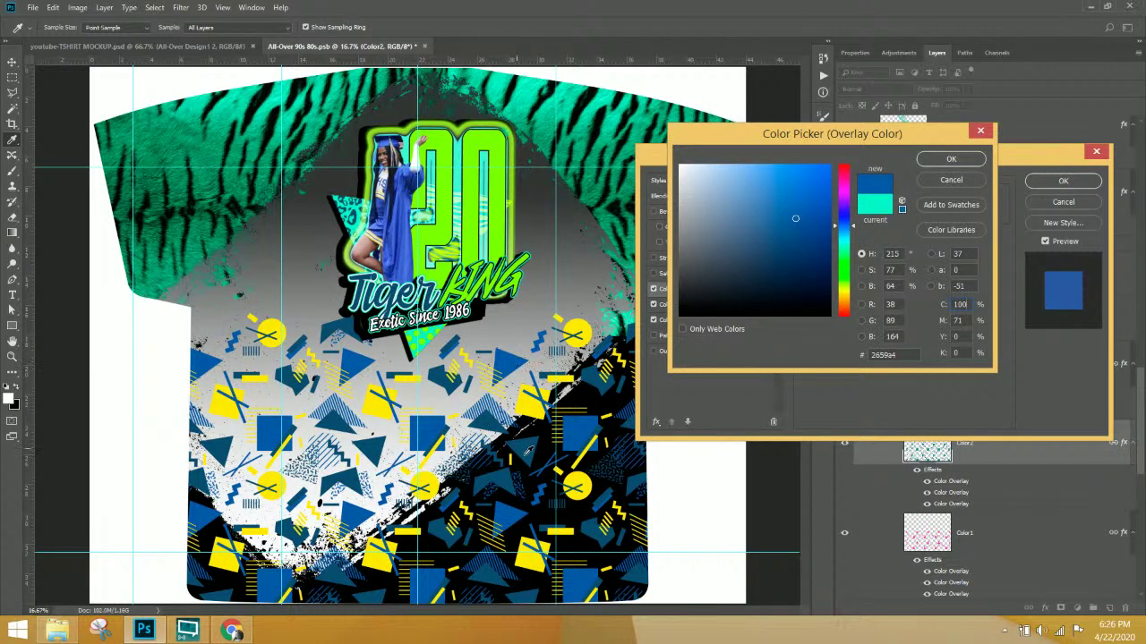
pyautogui.click(952, 160)
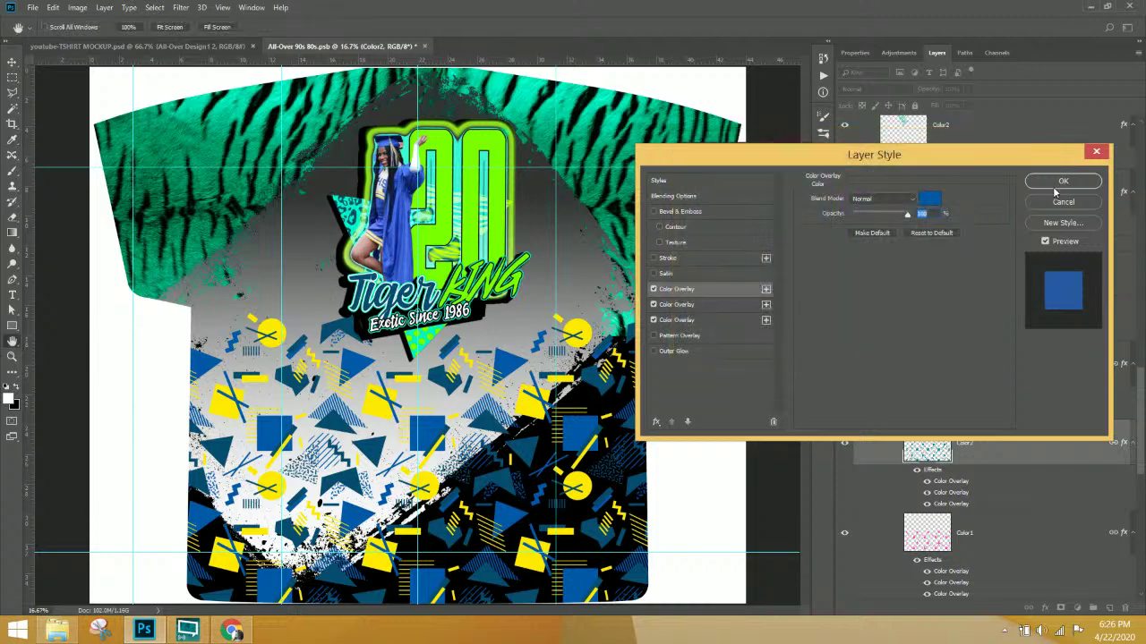
pyautogui.click(1061, 181)
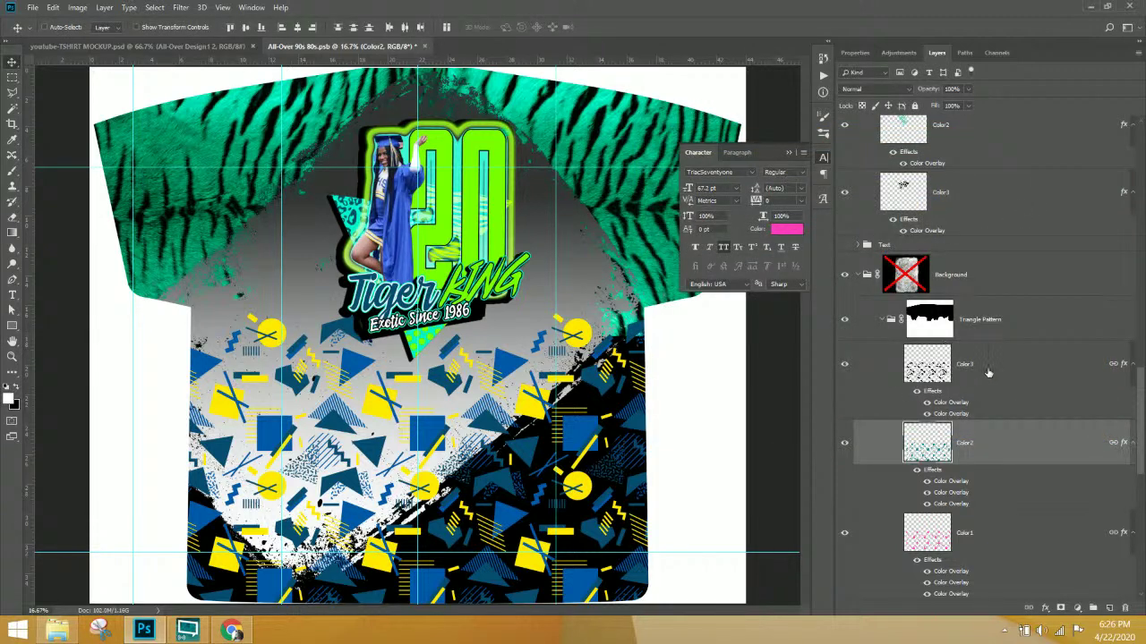
# - Set the top Color Overlay of the Triangle Pattern's Color3 layer to white ffffff and apply the layer style
pyautogui.click(867, 371)
pyautogui.click(844, 367)
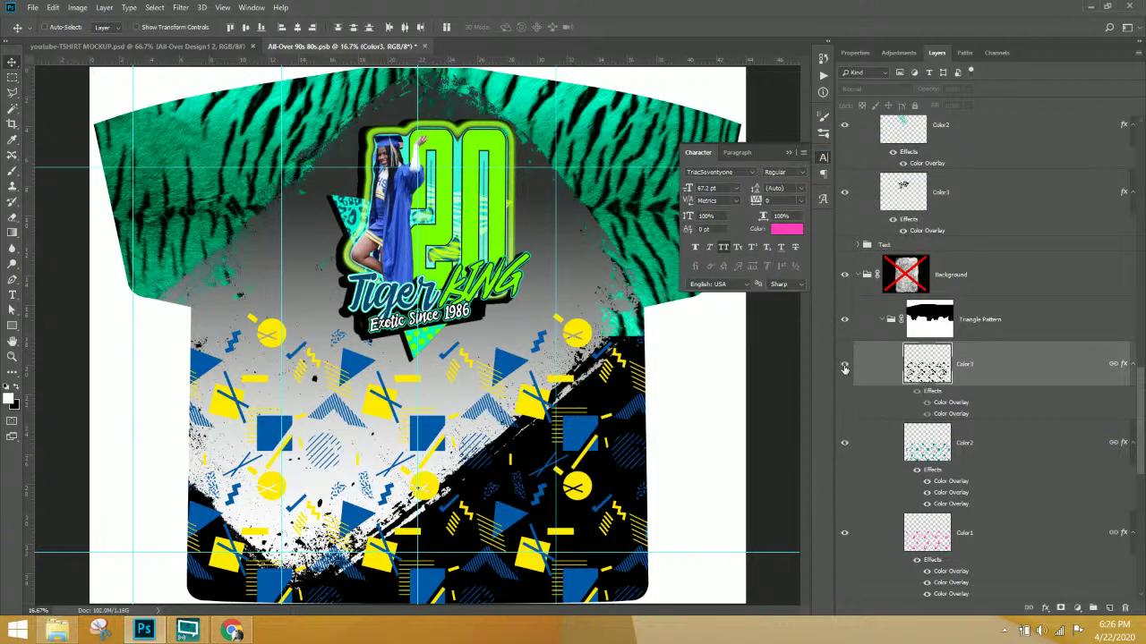
pyautogui.click(844, 365)
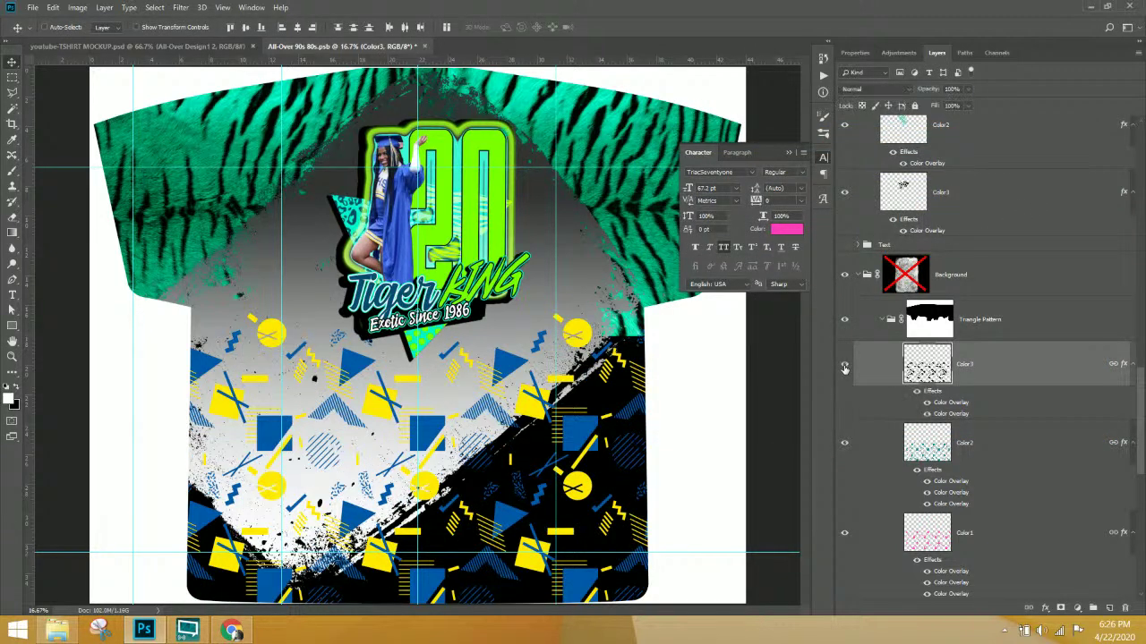
pyautogui.doubleClick(952, 403)
pyautogui.click(935, 206)
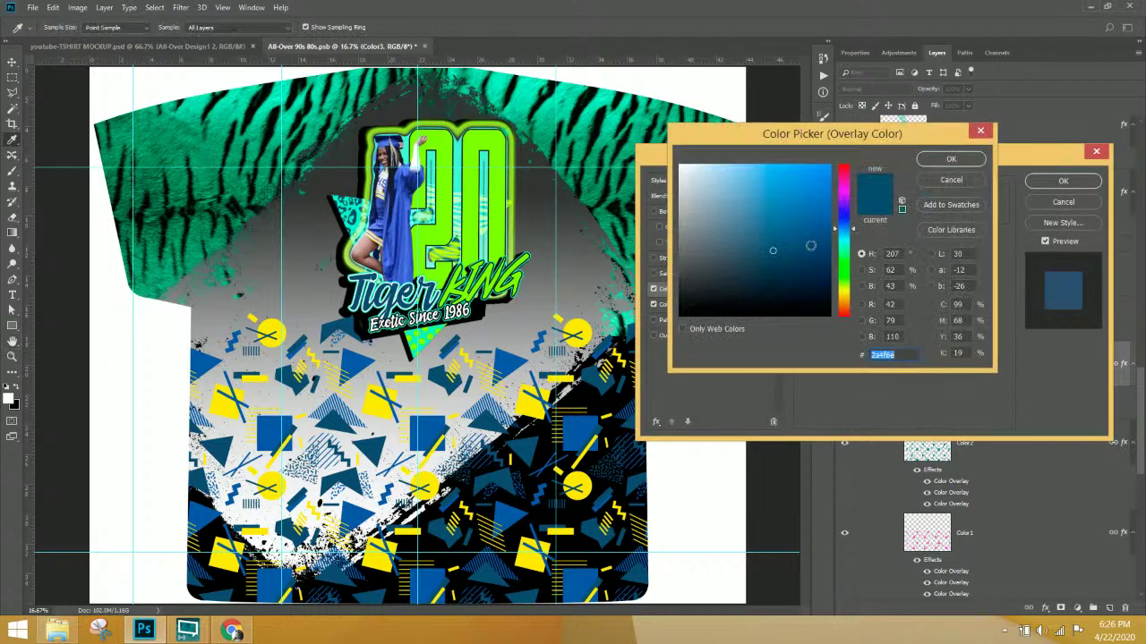
pyautogui.click(682, 168)
pyautogui.moveTo(681, 168); pyautogui.dragTo(666, 152)
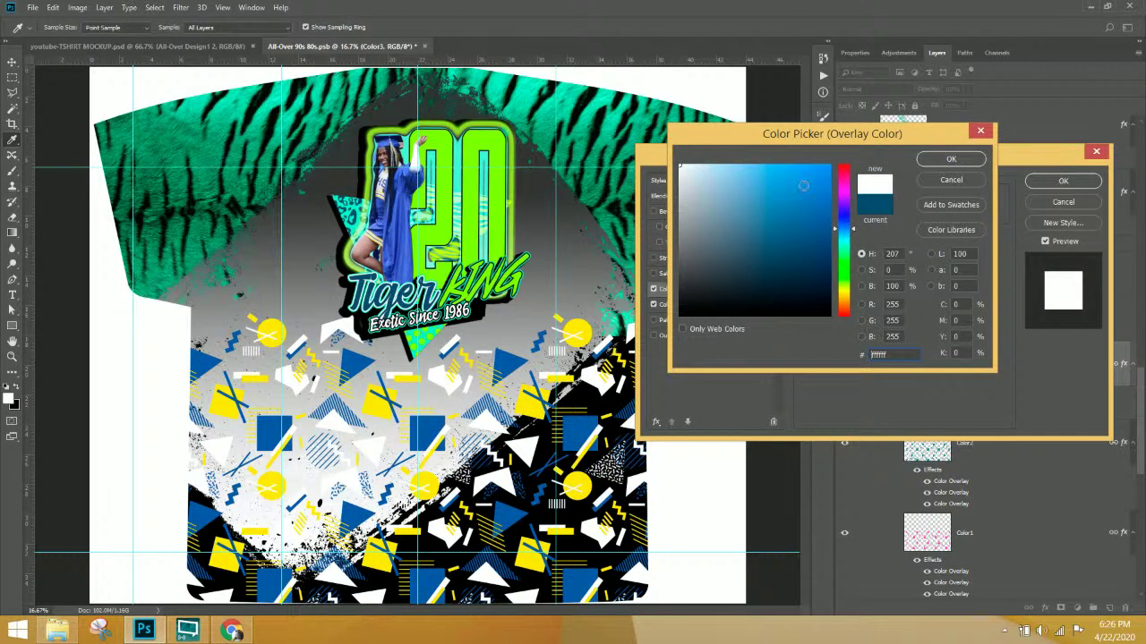
pyautogui.click(952, 160)
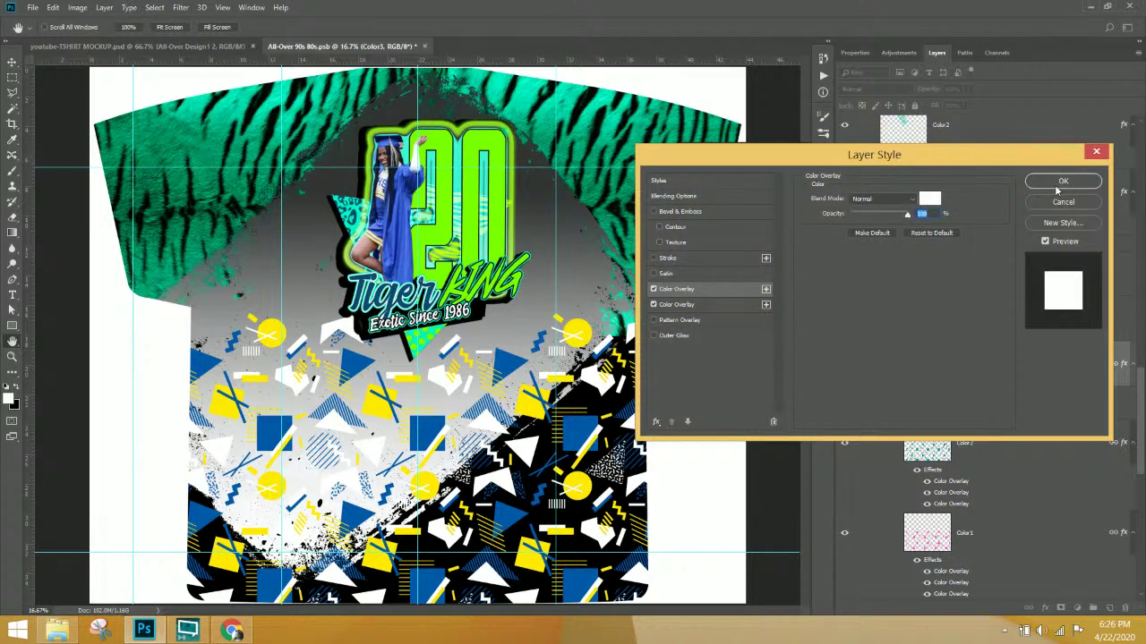
pyautogui.click(1060, 184)
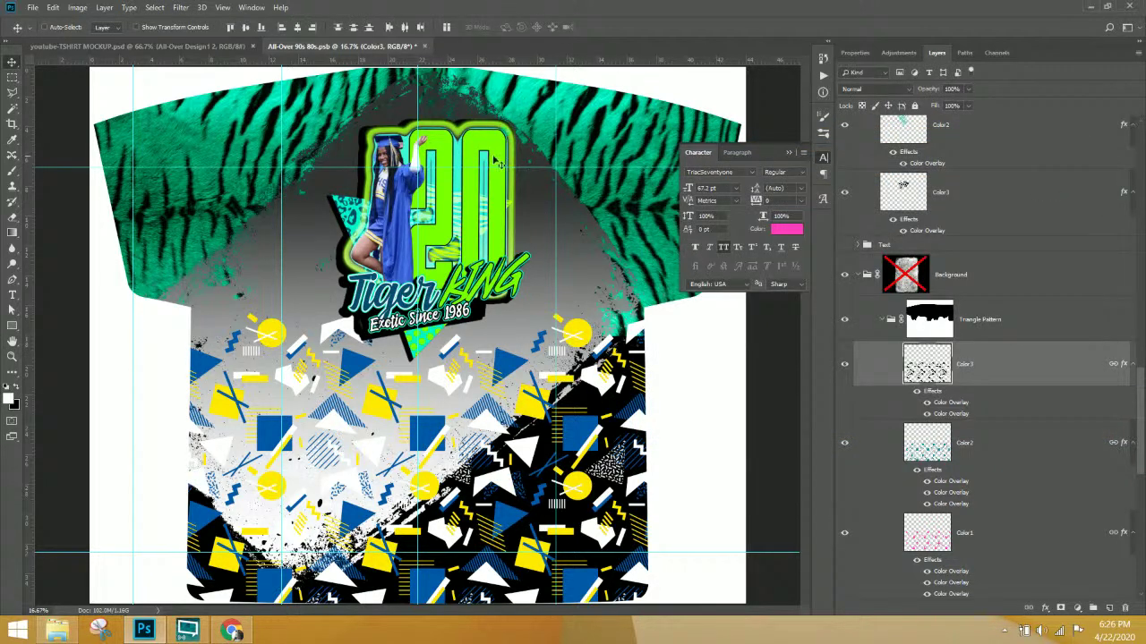
# - Set the 20 text layer's Color Overlay to white ffffff and apply the layer style
pyautogui.rightClick(499, 149)
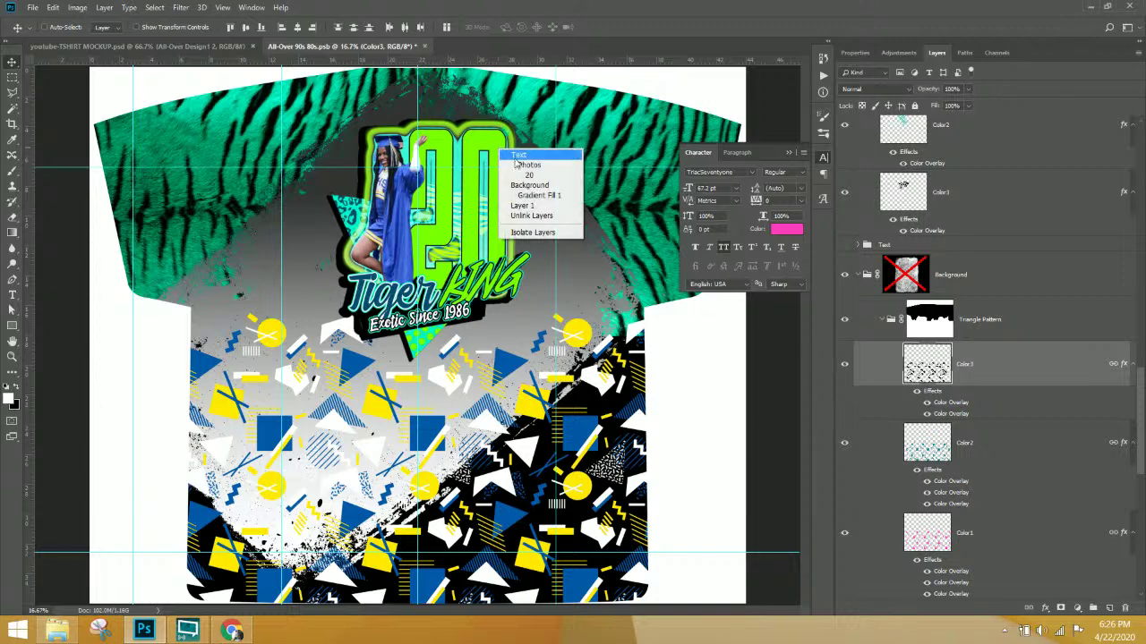
pyautogui.click(524, 175)
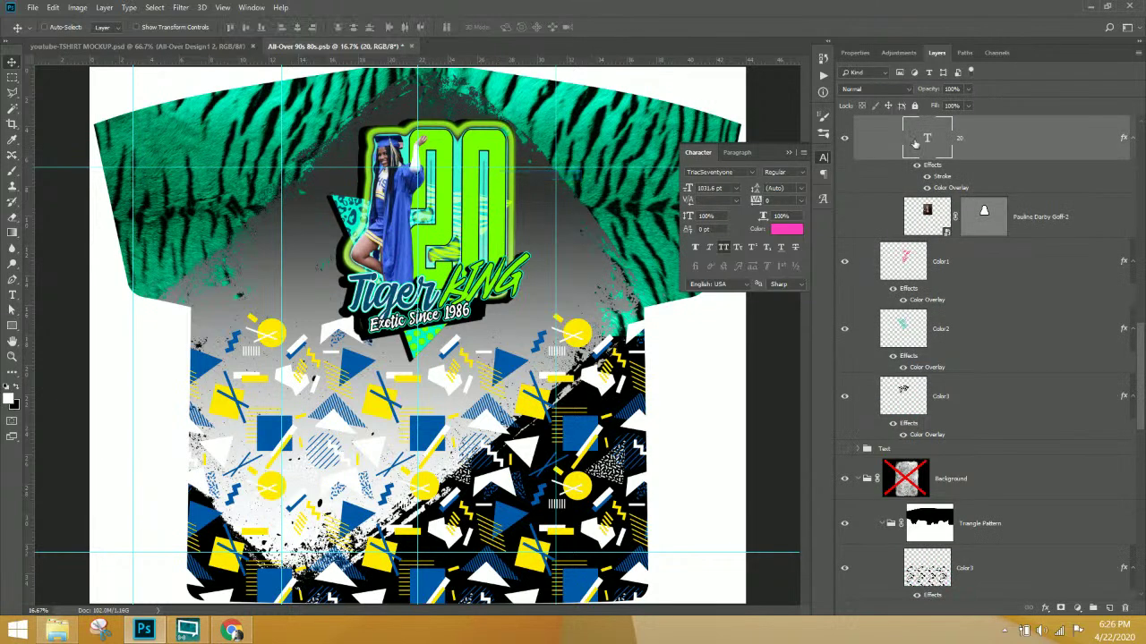
pyautogui.doubleClick(948, 188)
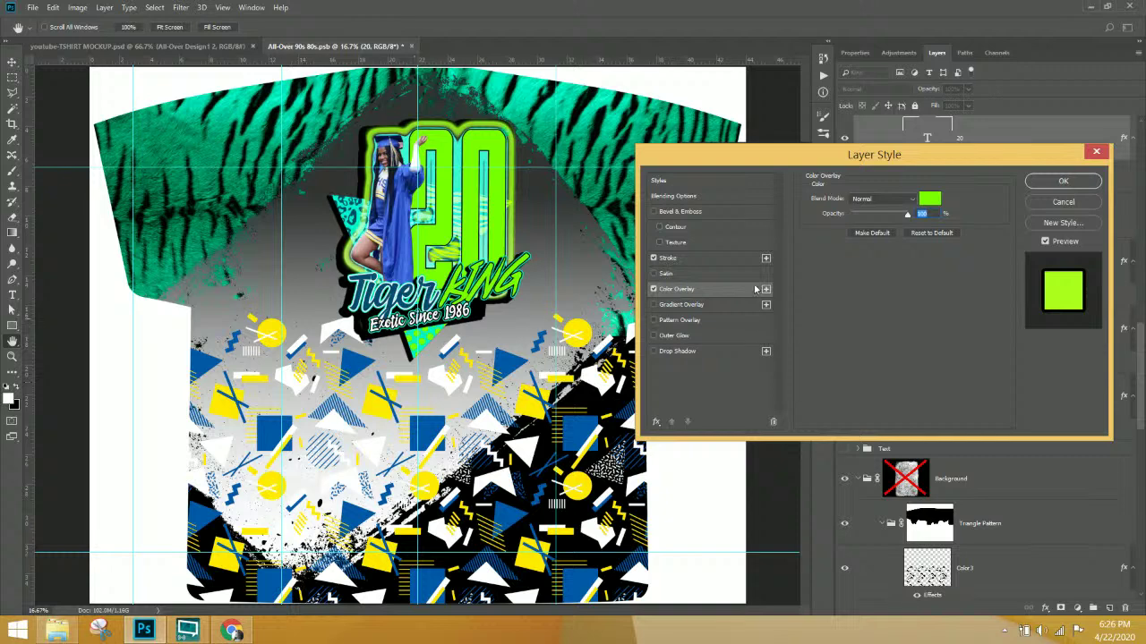
pyautogui.click(929, 198)
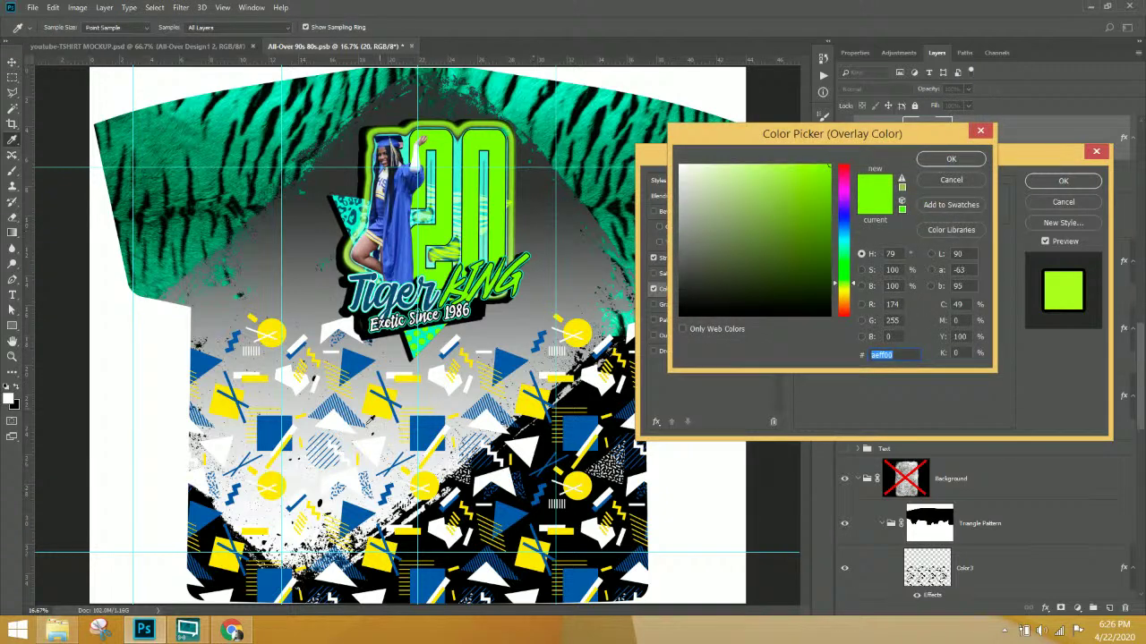
pyautogui.click(379, 442)
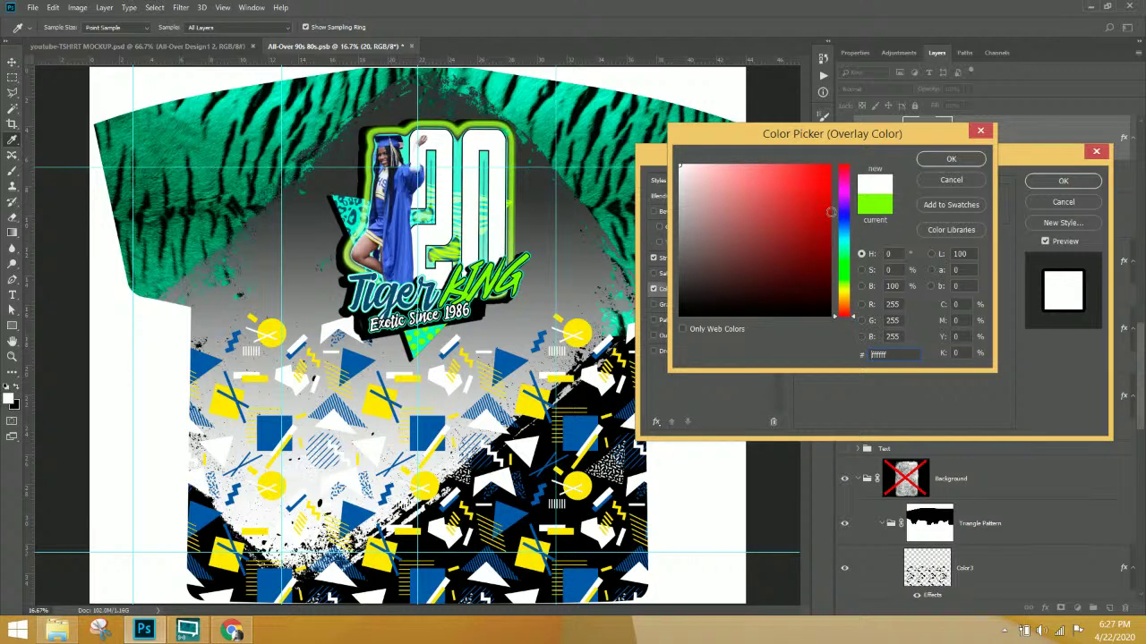
pyautogui.click(952, 160)
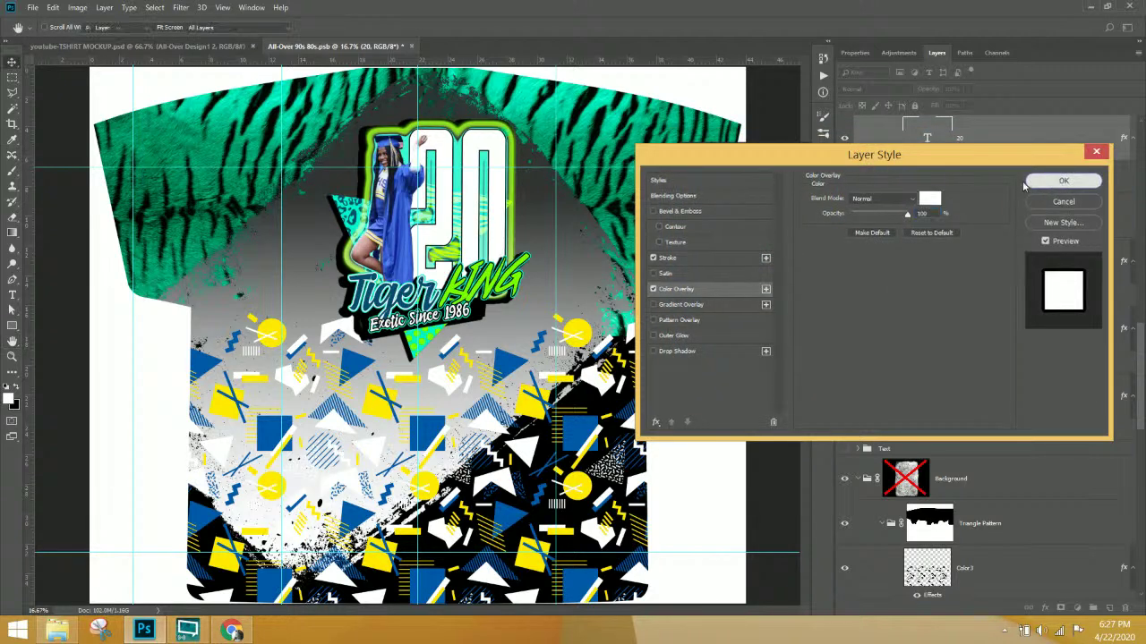
pyautogui.click(1065, 182)
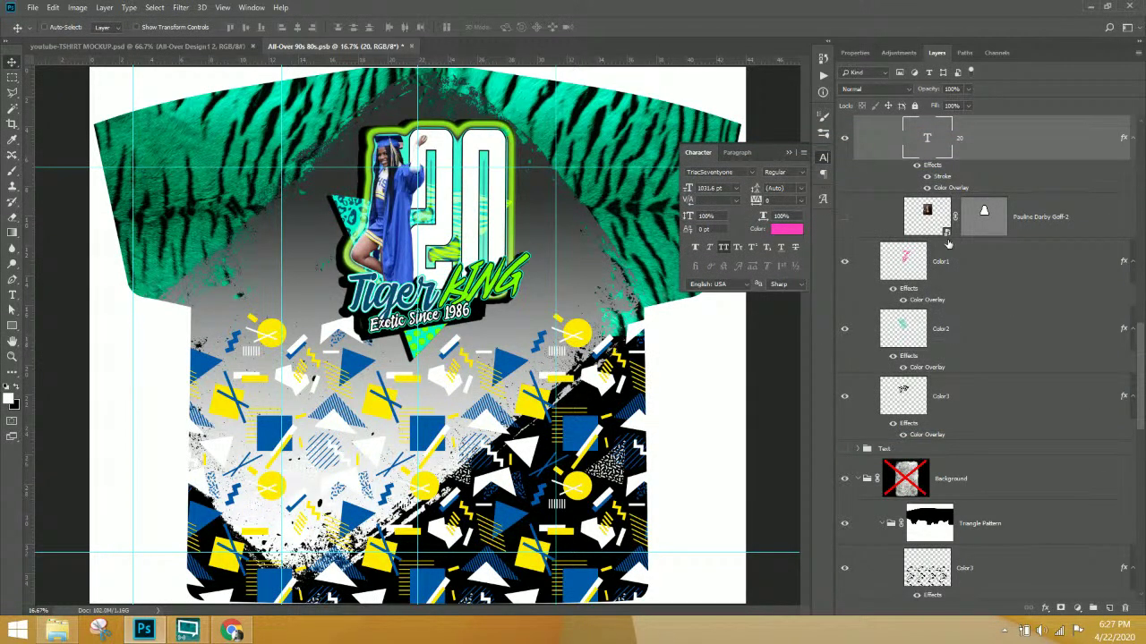
# - Locate Group 3 in the Text group and toggle its visibility to check which lettering it holds
pyautogui.scroll(-10, 949, 246)
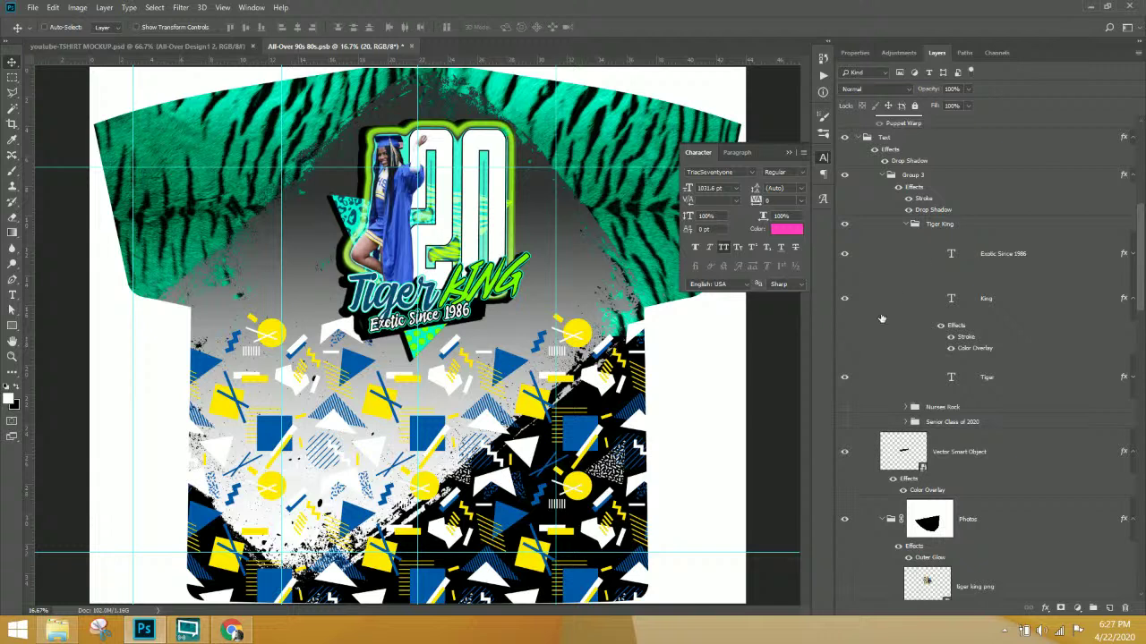
pyautogui.click(844, 421)
pyautogui.scroll(3, 850, 411)
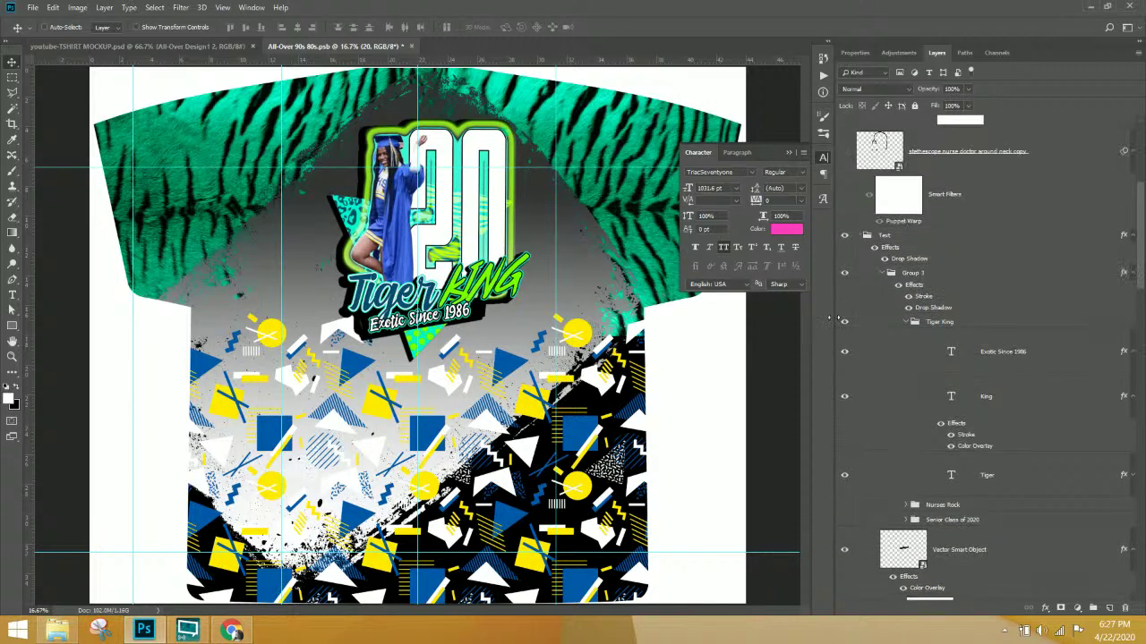
pyautogui.click(883, 272)
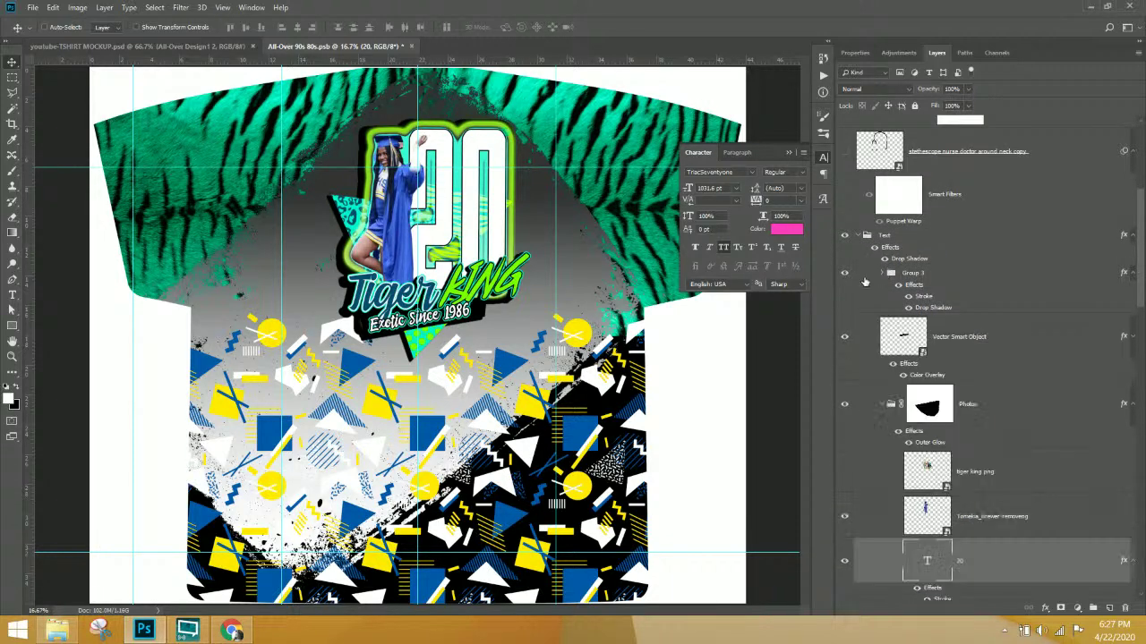
pyautogui.click(844, 276)
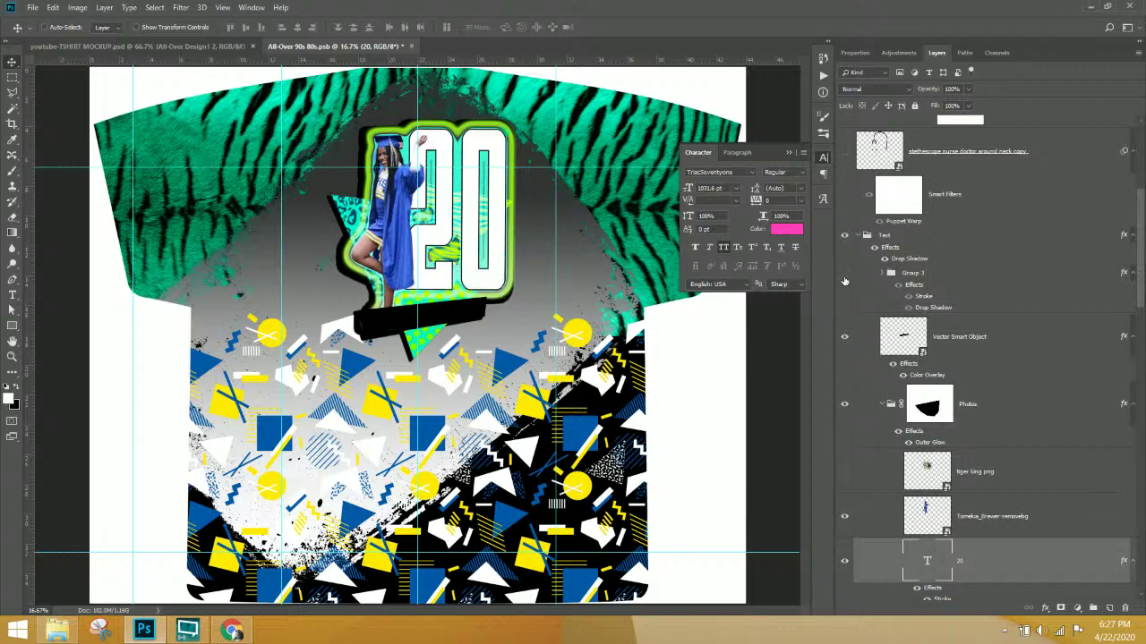
pyautogui.click(844, 277)
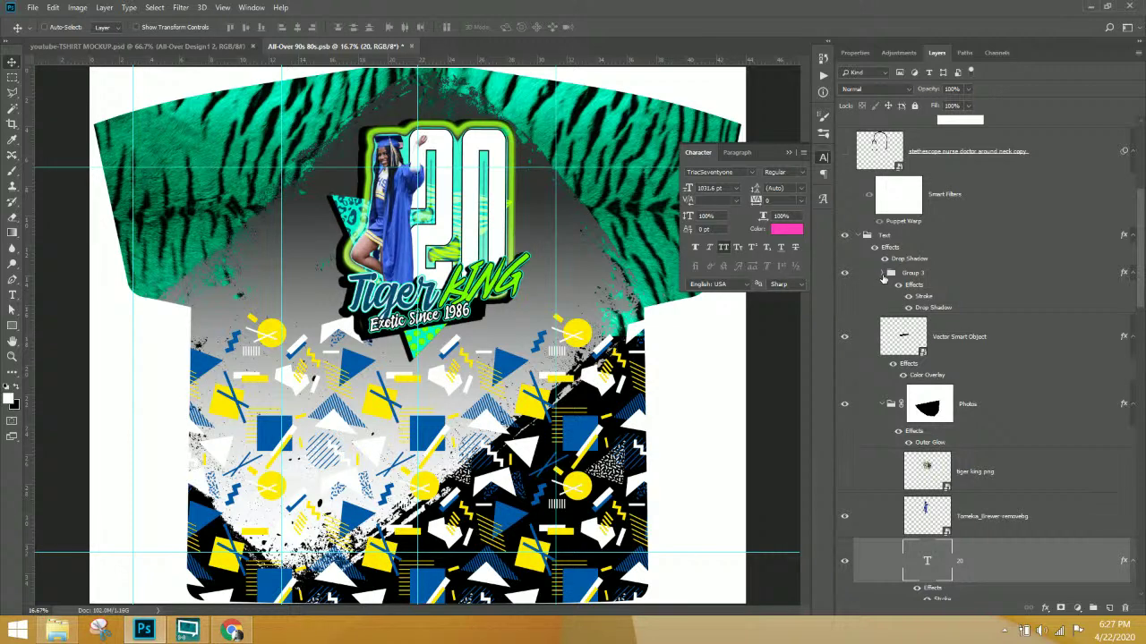
pyautogui.click(882, 273)
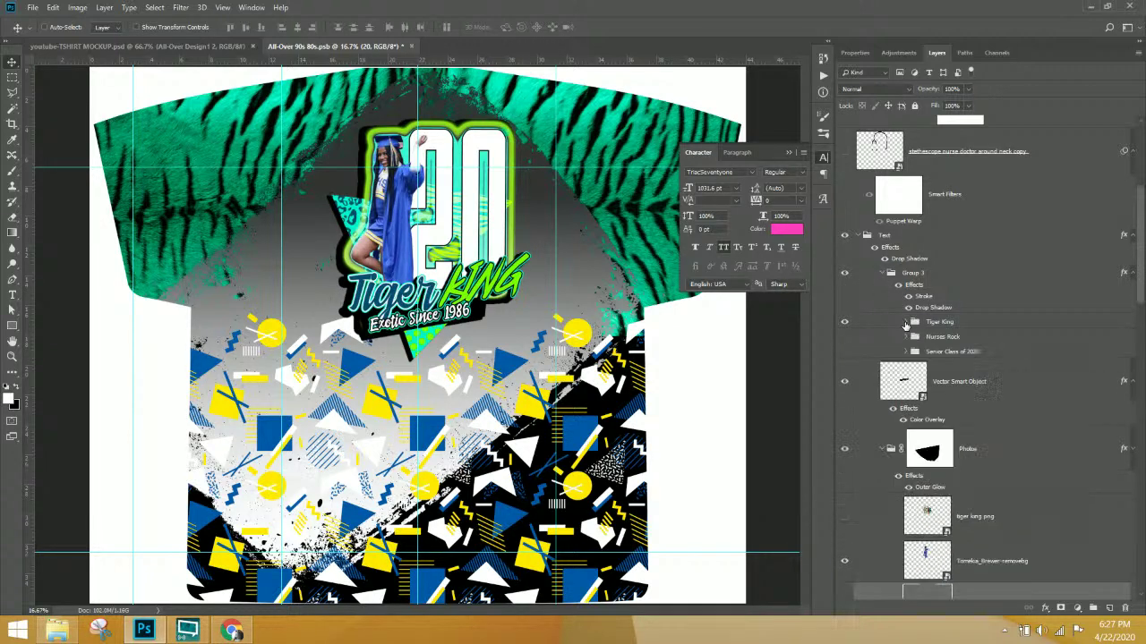
# - Hide the Tiger King text group and show the Senior Class of 2020 group together with its Senior text layer
pyautogui.click(845, 324)
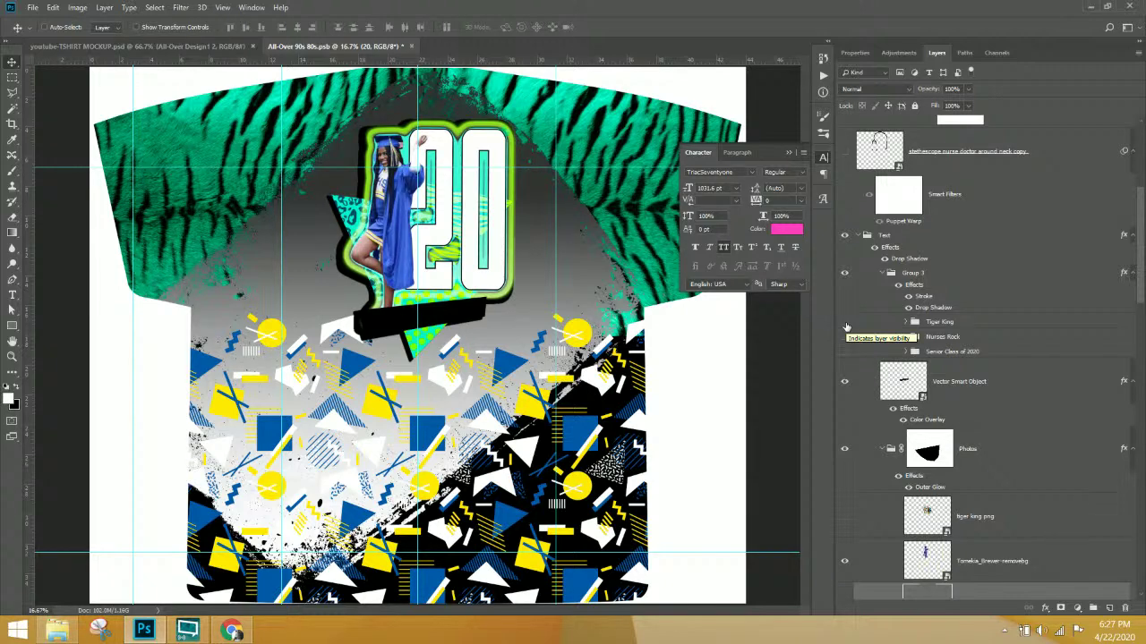
pyautogui.click(845, 323)
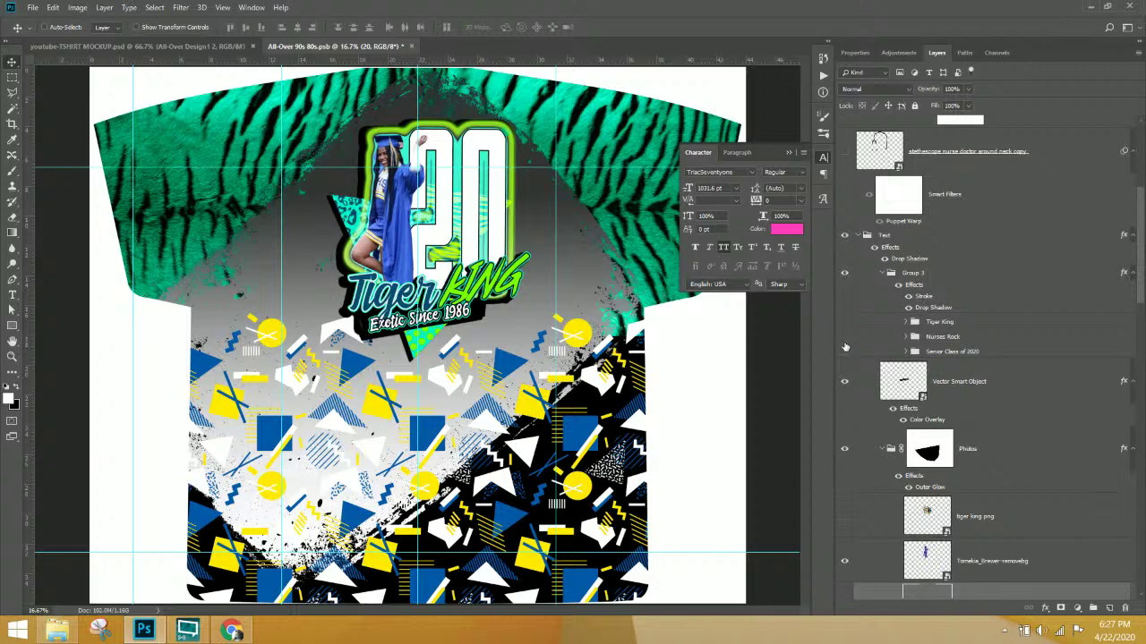
pyautogui.click(845, 352)
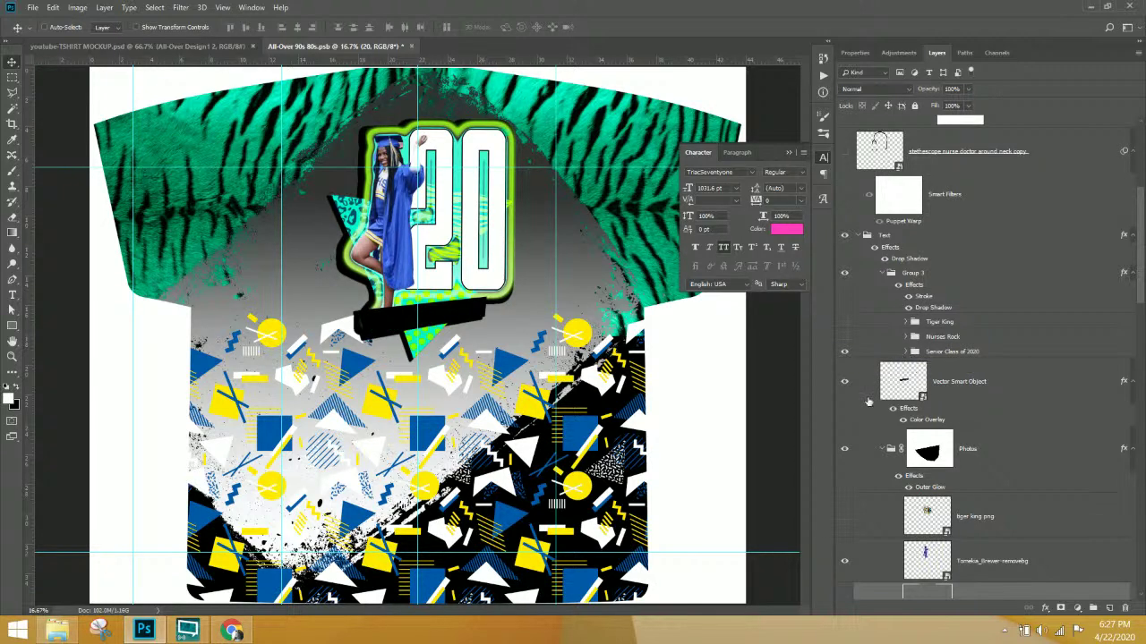
pyautogui.click(906, 352)
pyautogui.click(842, 429)
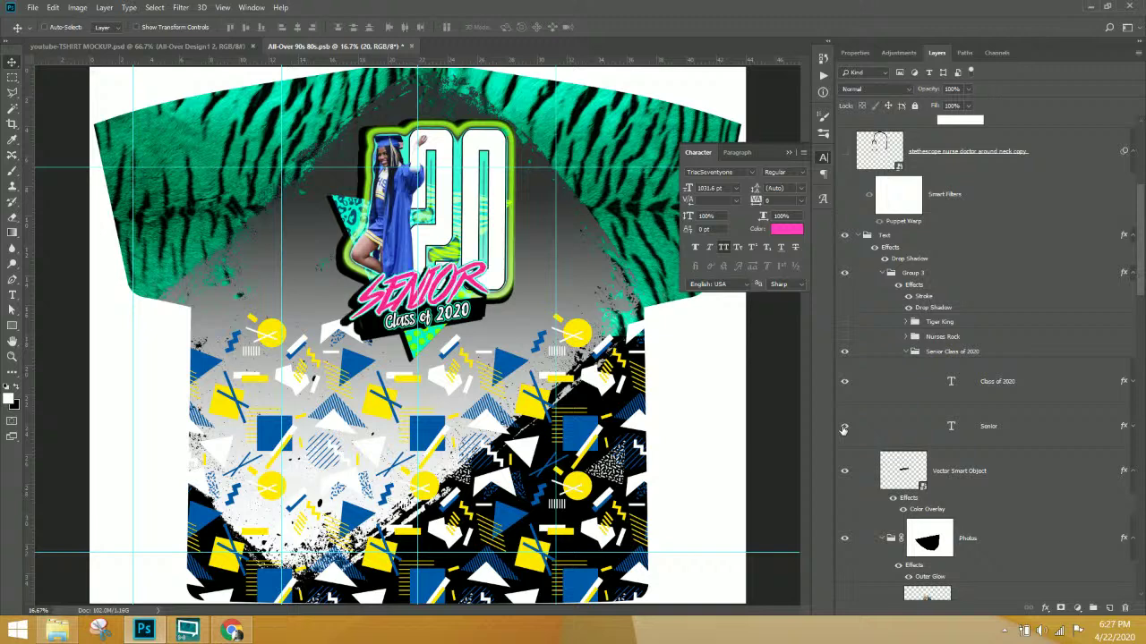
# - Duplicate the Senior Class of 2020 group within the same document, hide the original group and expand the copy
pyautogui.click(925, 355)
pyautogui.click(906, 352)
pyautogui.rightClick(951, 354)
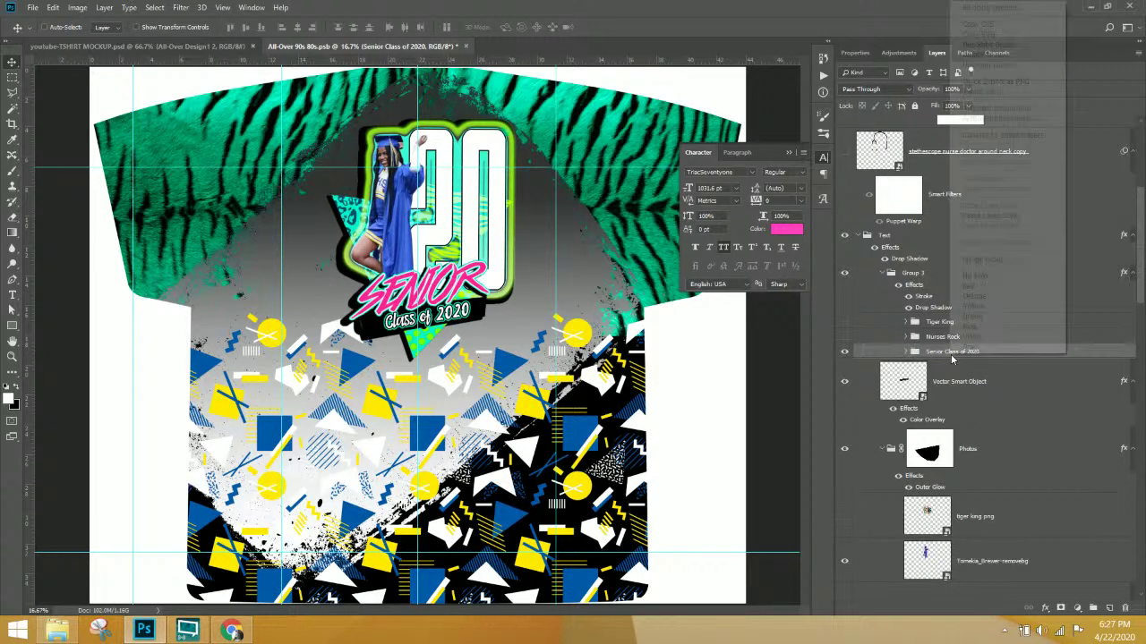
pyautogui.click(965, 45)
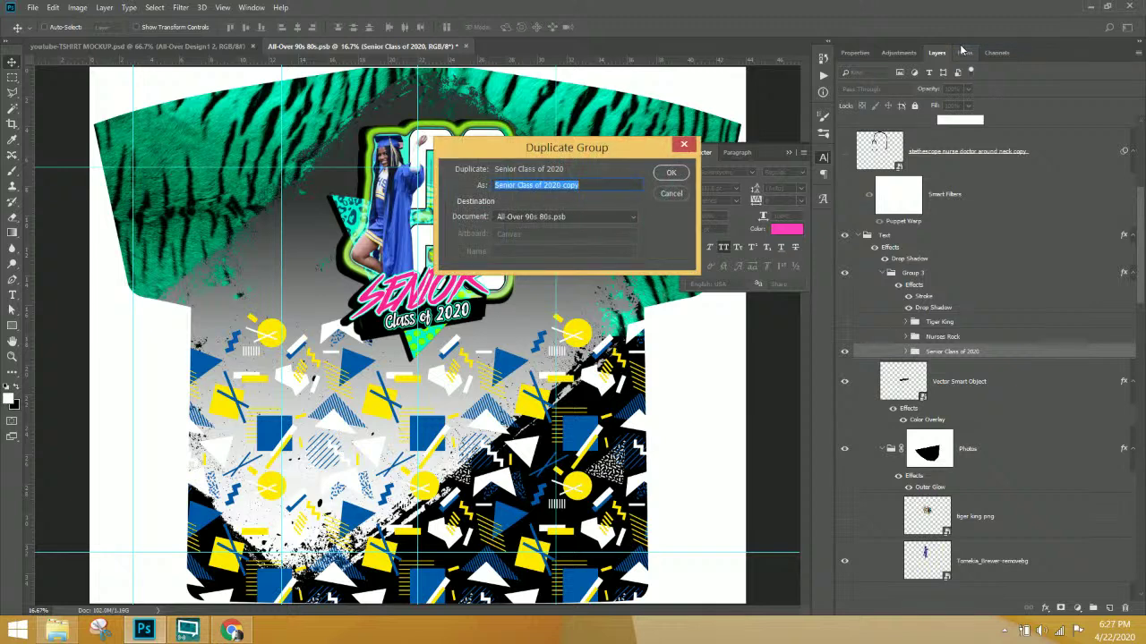
pyautogui.press('Return')
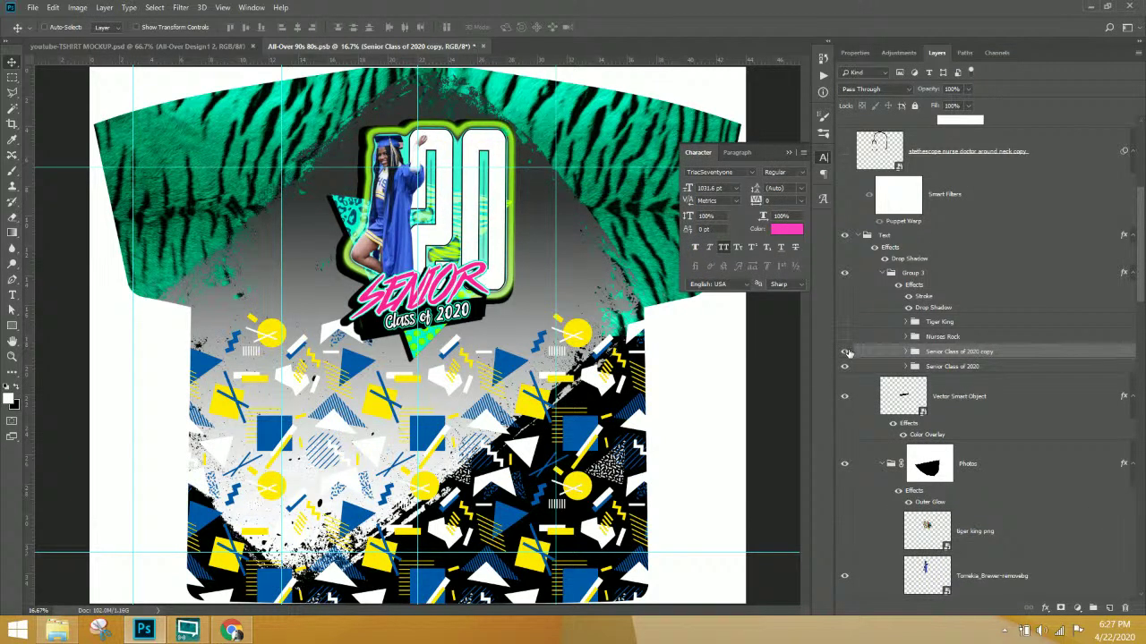
pyautogui.click(906, 352)
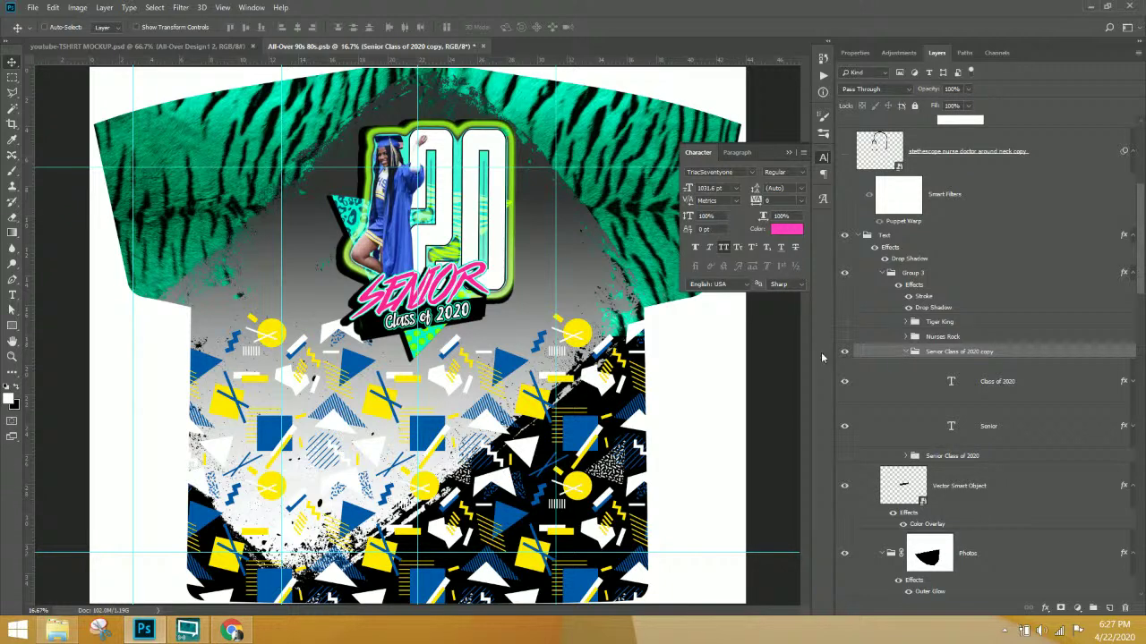
# - Replace the Class of 2020 text in the Senior Class of 2020 copy group with "Your High School"
pyautogui.rightClick(460, 316)
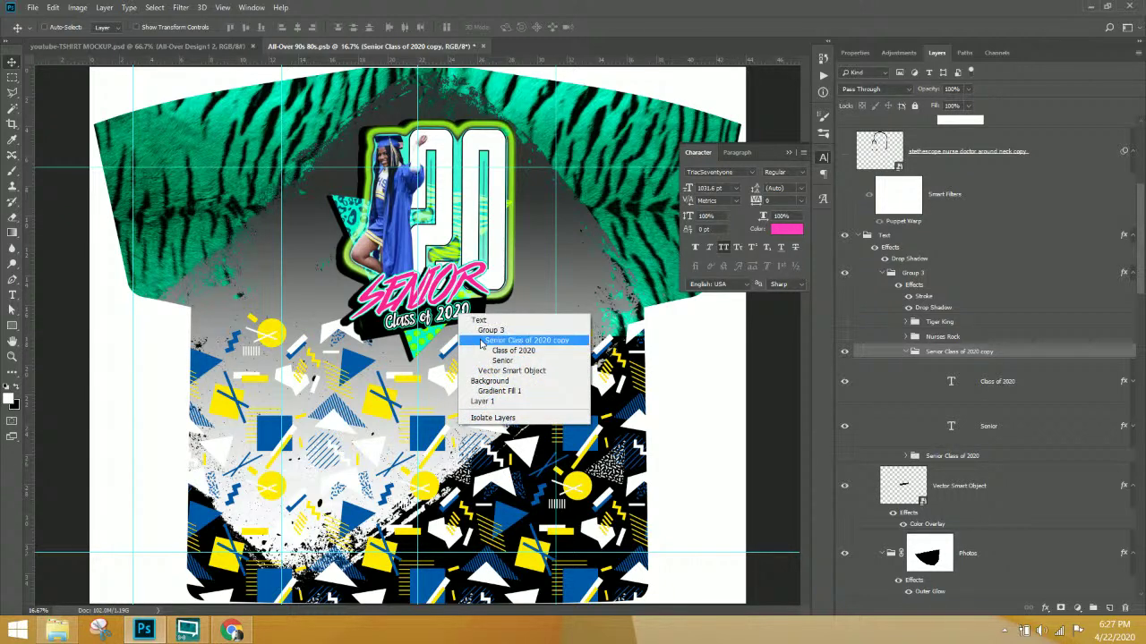
pyautogui.click(515, 340)
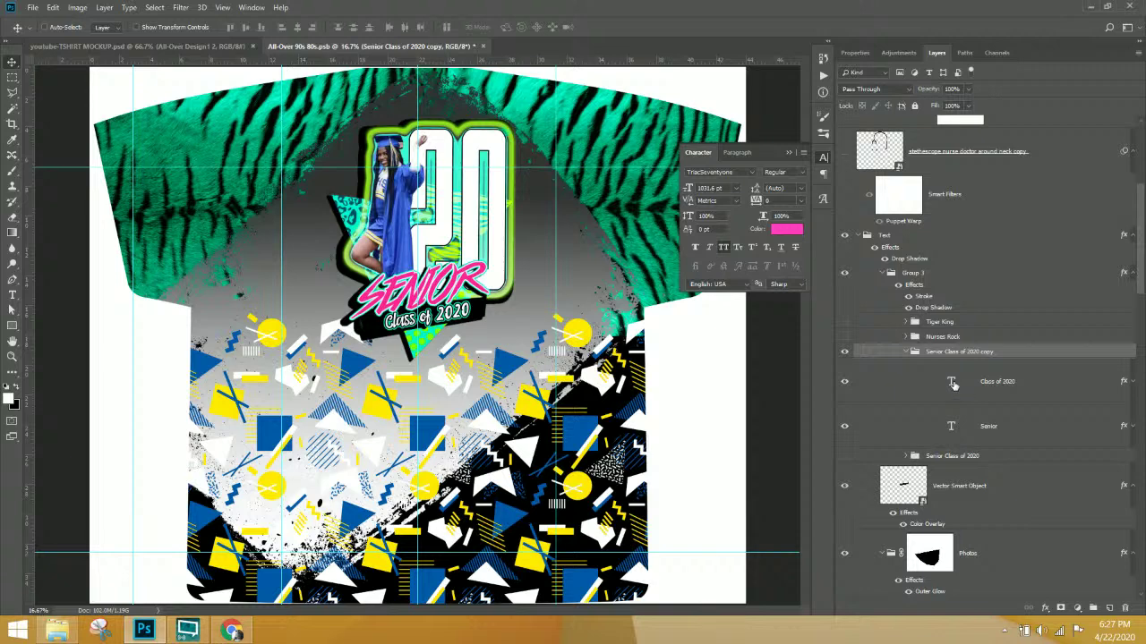
pyautogui.doubleClick(952, 383)
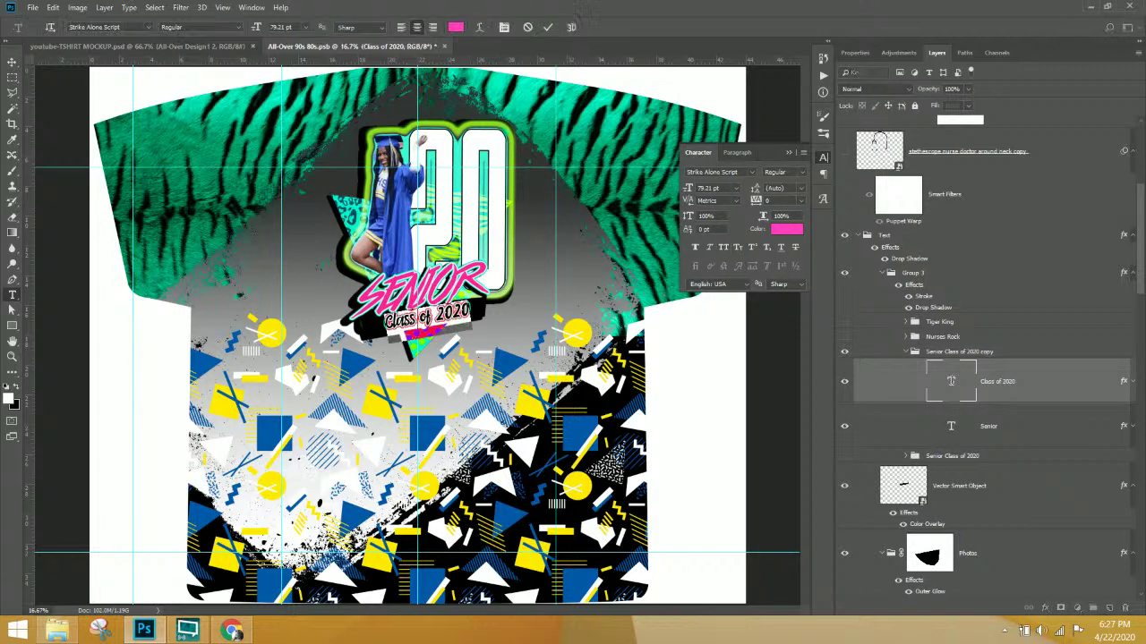
pyautogui.write('Your')
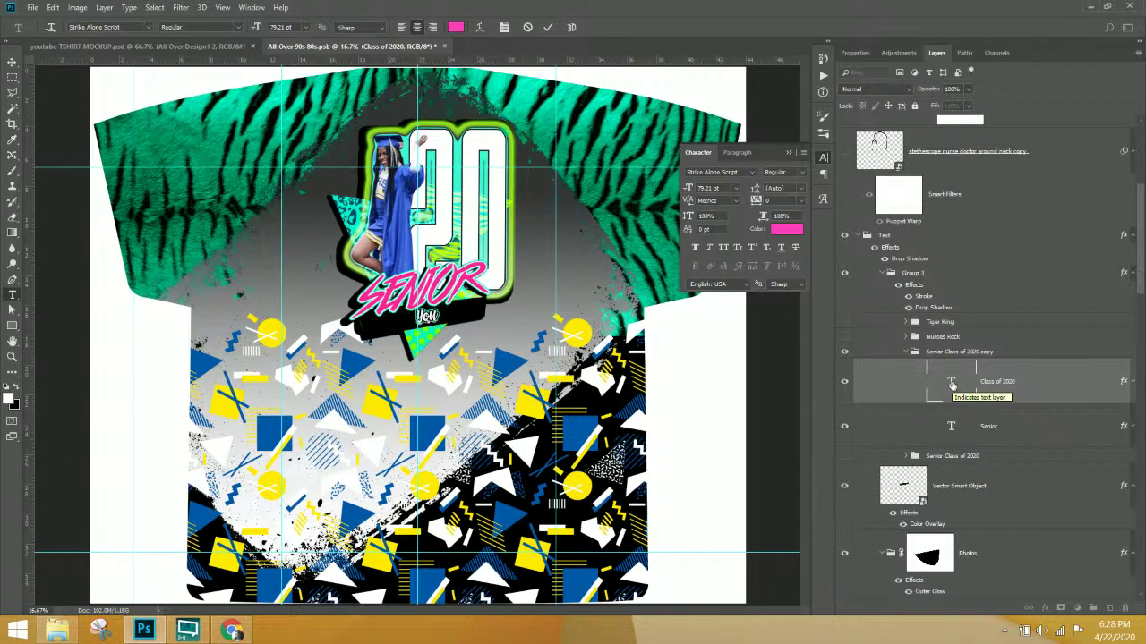
pyautogui.write(' High School')
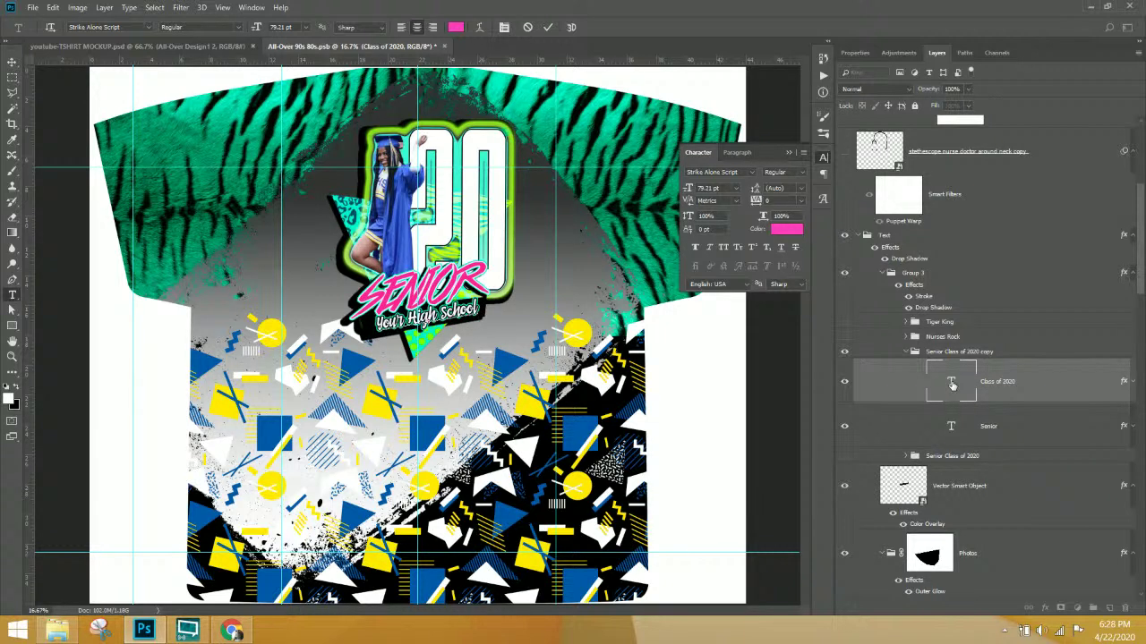
pyautogui.hotkey('ctrl', 'Return')
pyautogui.press('v')
# - Set the Senior text layer's Color Overlay in the copied group to the pattern's blue 2659a4 and apply the layer style
pyautogui.click(961, 353)
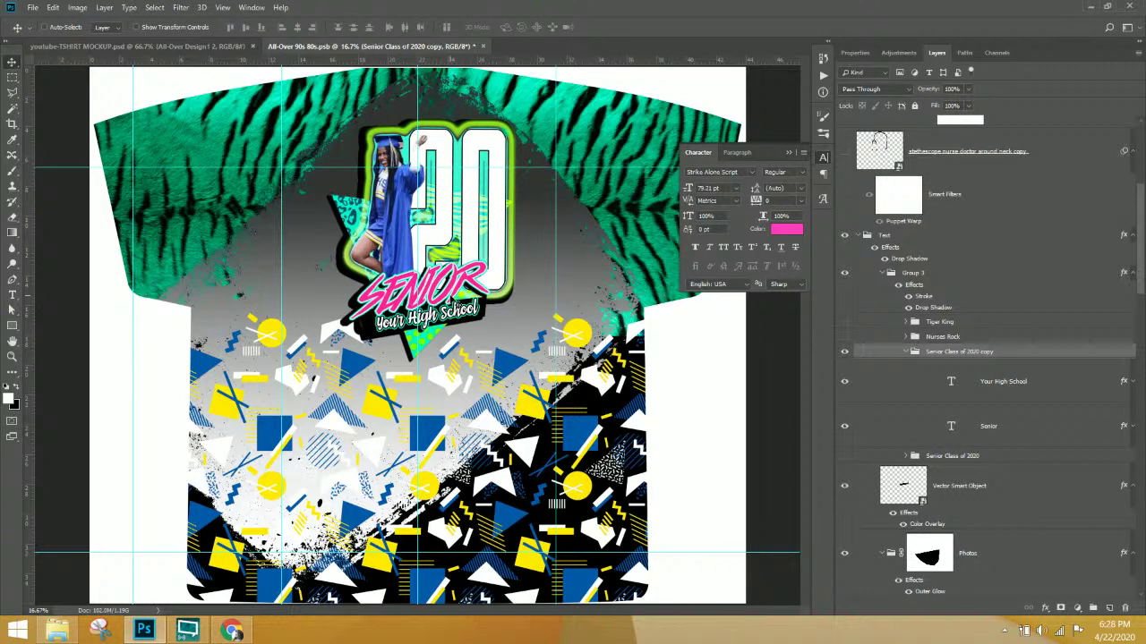
pyautogui.rightClick(462, 285)
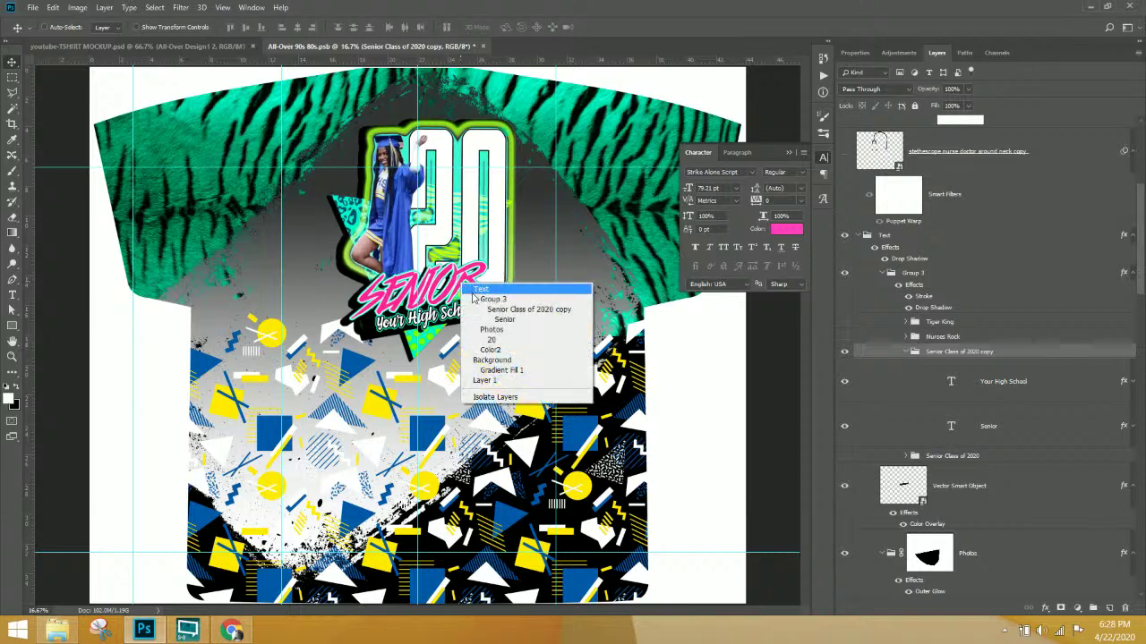
pyautogui.click(475, 309)
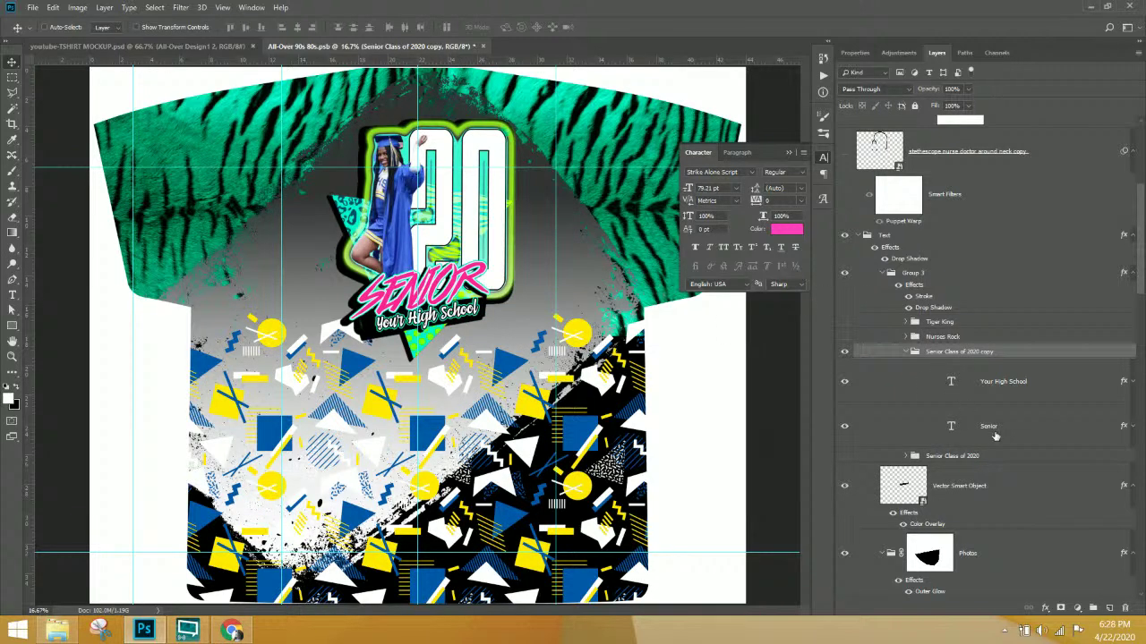
pyautogui.click(1116, 436)
pyautogui.doubleClick(1124, 428)
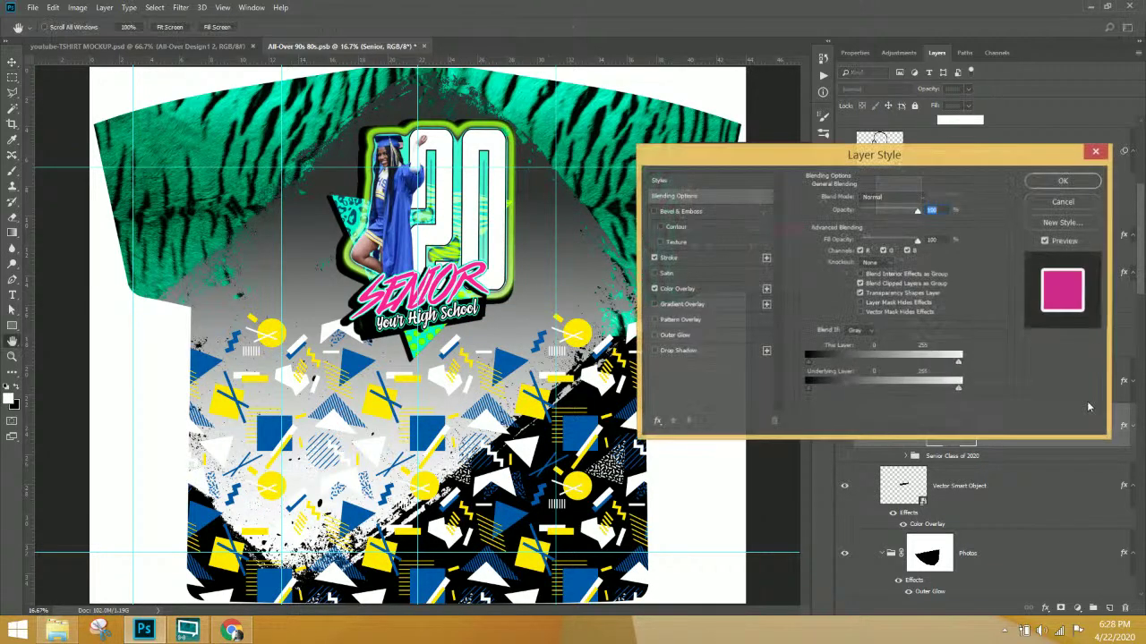
pyautogui.click(673, 289)
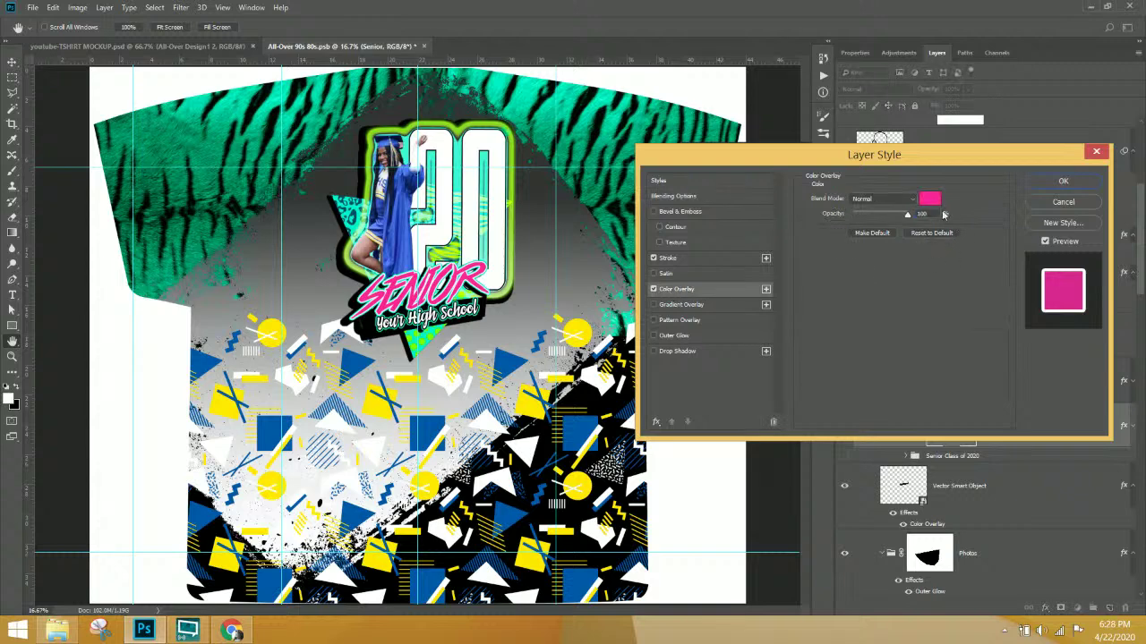
pyautogui.click(928, 199)
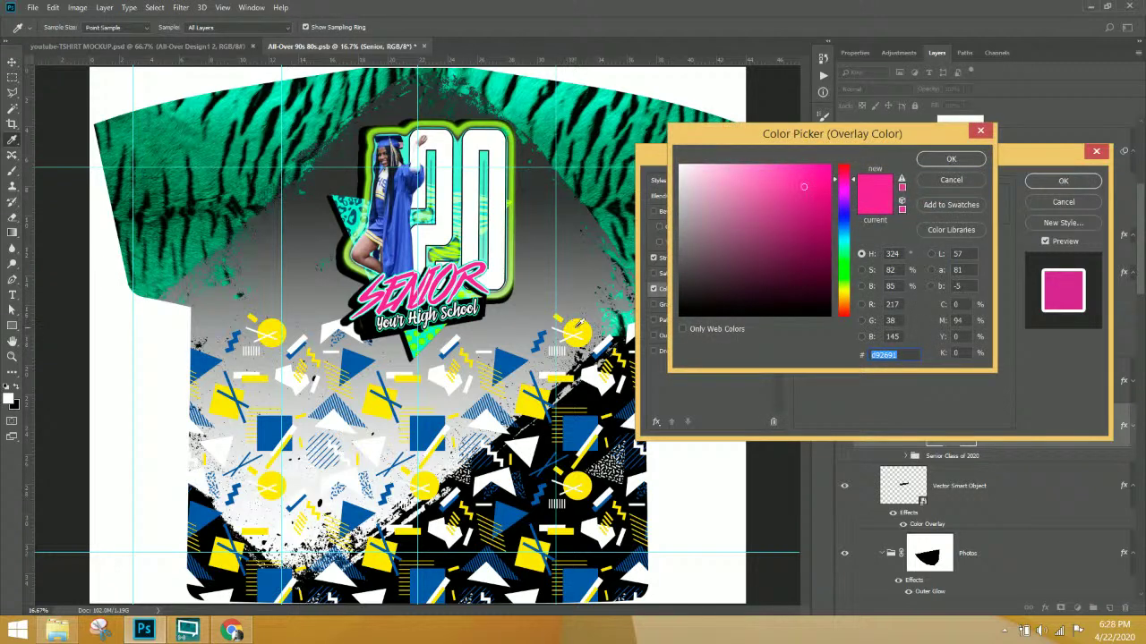
pyautogui.click(576, 329)
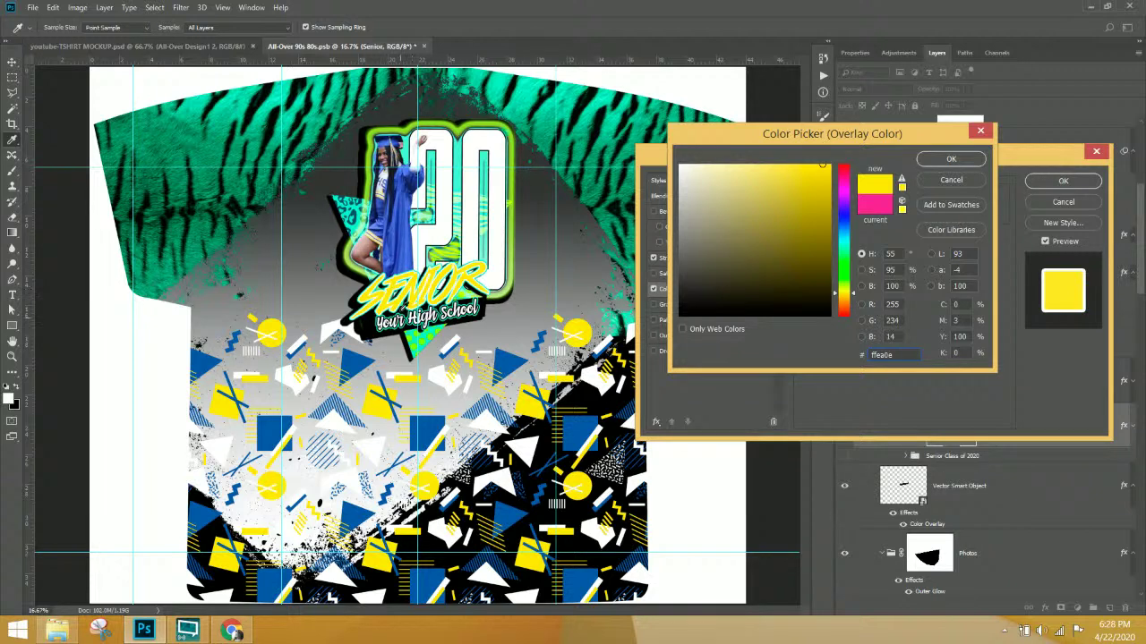
pyautogui.click(516, 359)
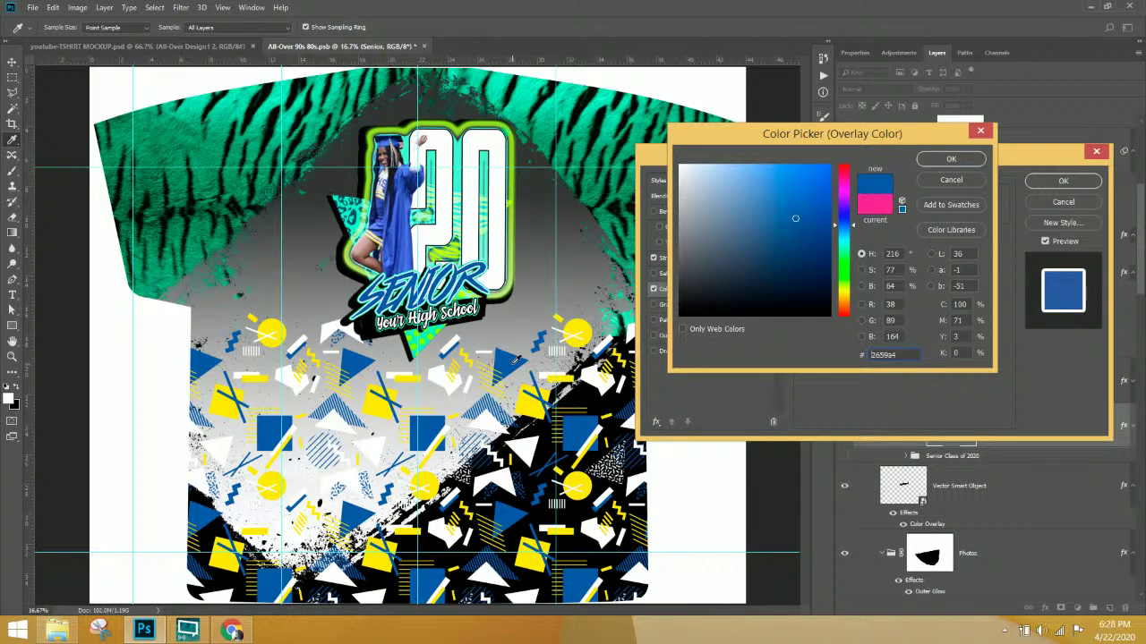
pyautogui.click(949, 159)
pyautogui.click(1052, 184)
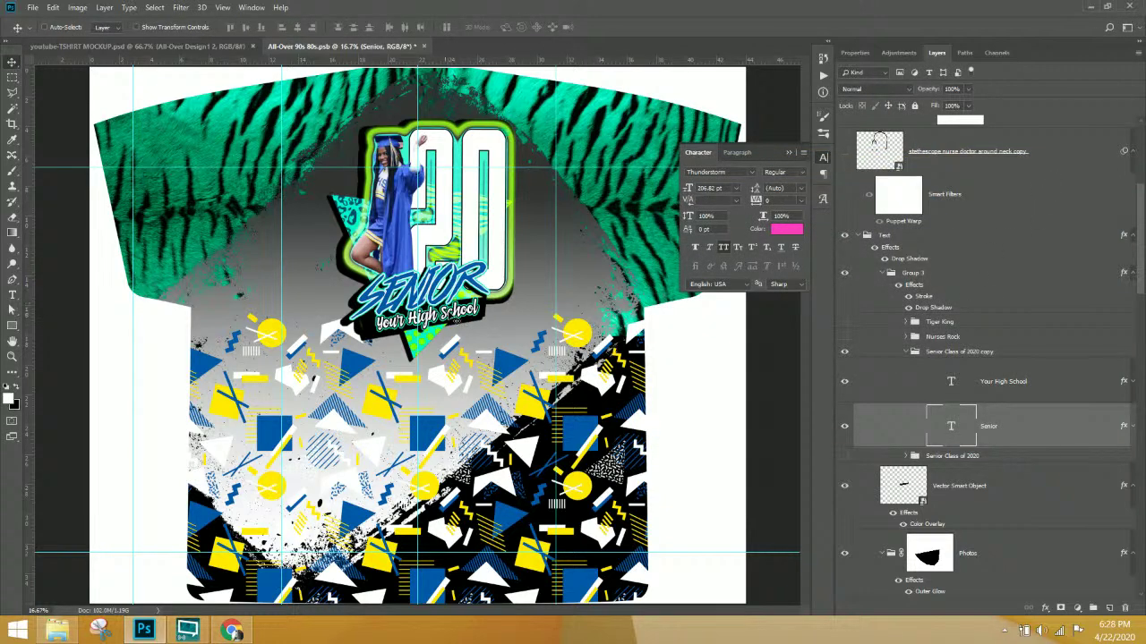
# - Set Group 3's Stroke color to the pattern's yellow ffea0e, keeping a single stroke, and apply the layer style
pyautogui.click(945, 353)
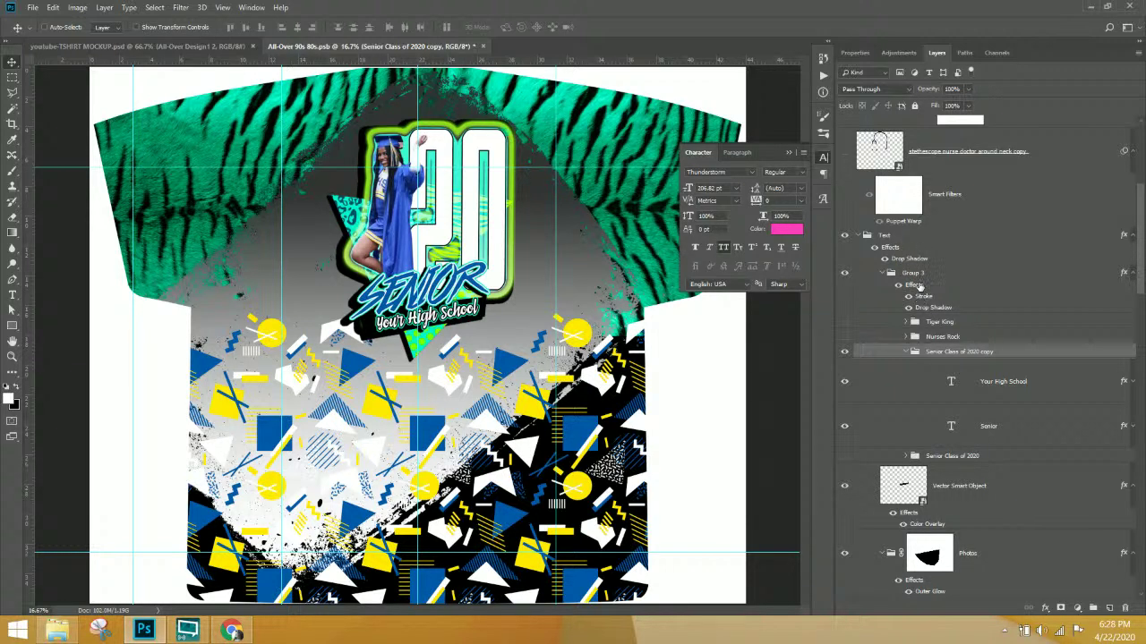
pyautogui.click(927, 285)
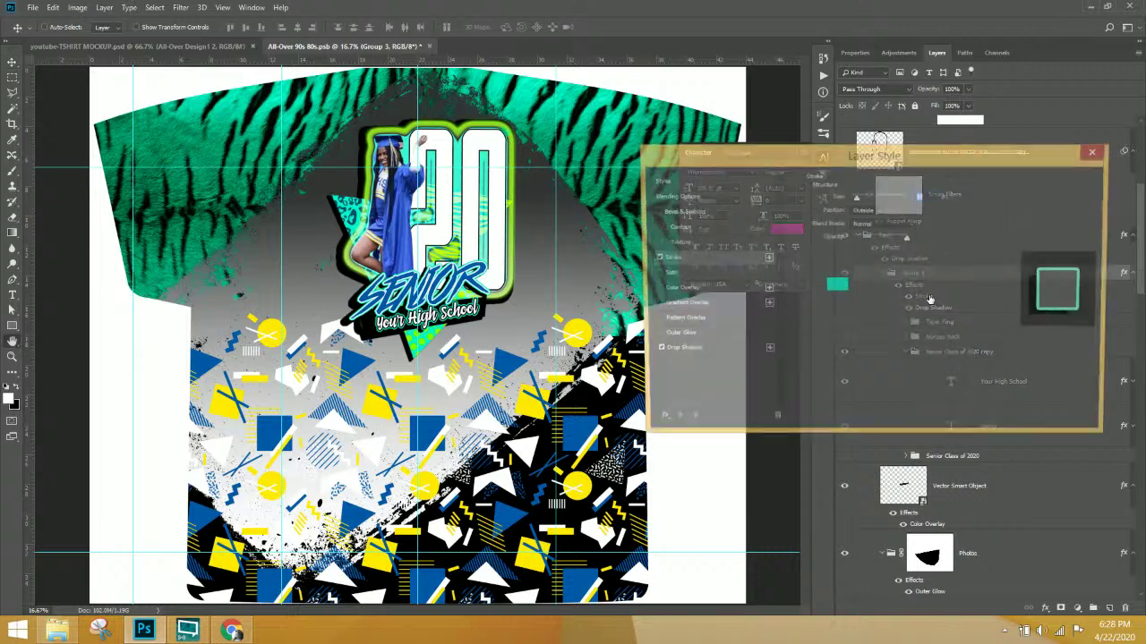
pyautogui.doubleClick(929, 296)
pyautogui.click(766, 258)
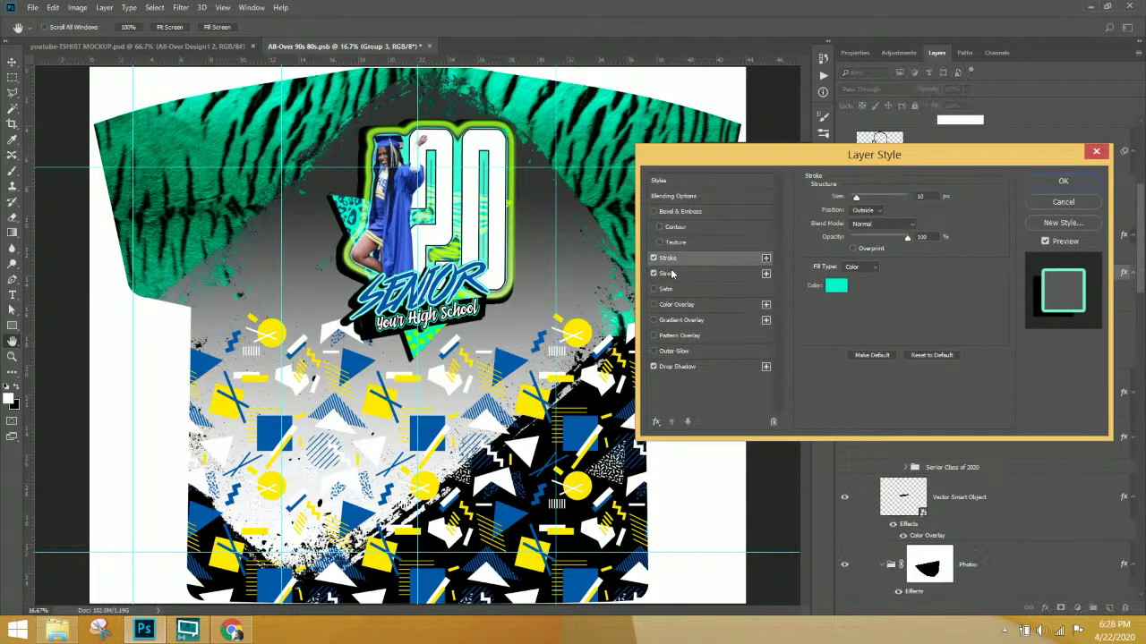
pyautogui.click(837, 286)
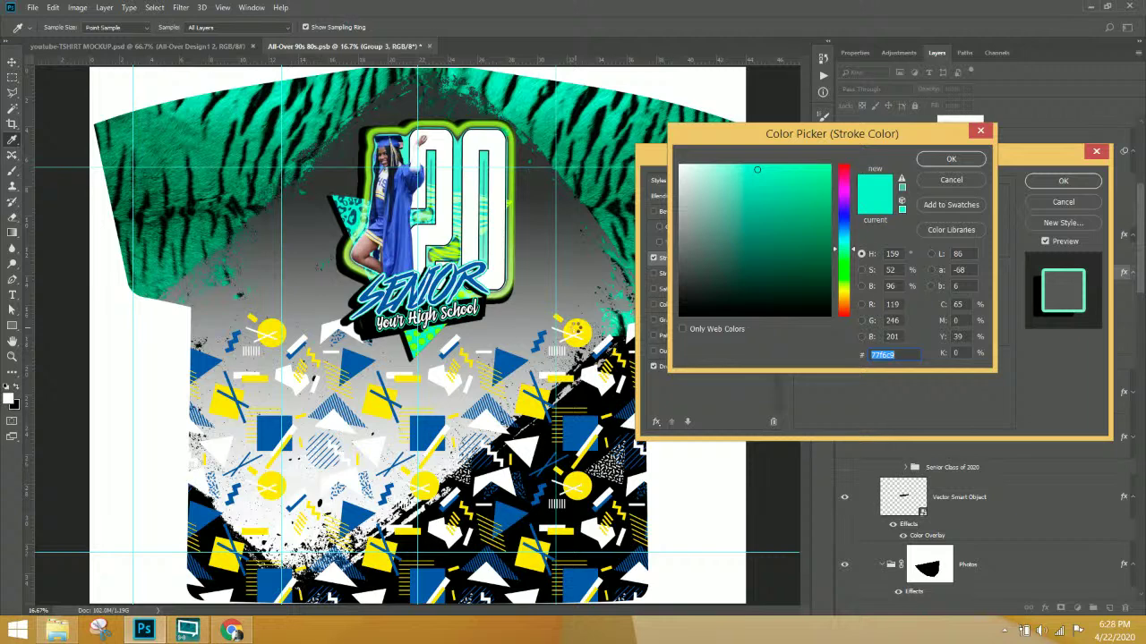
pyautogui.click(580, 324)
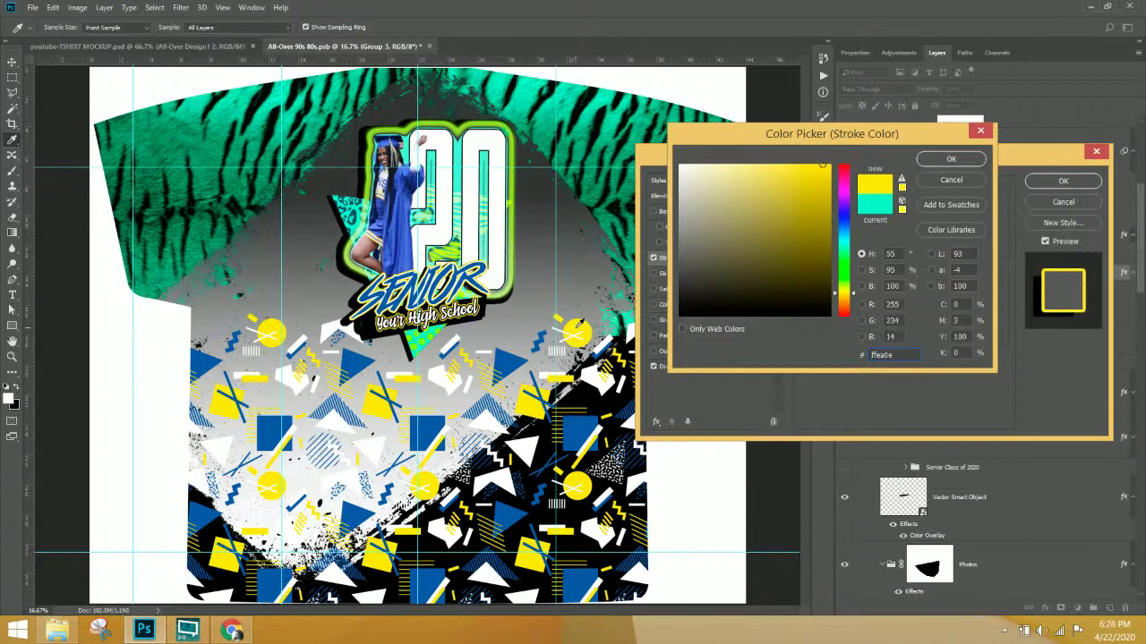
pyautogui.click(951, 161)
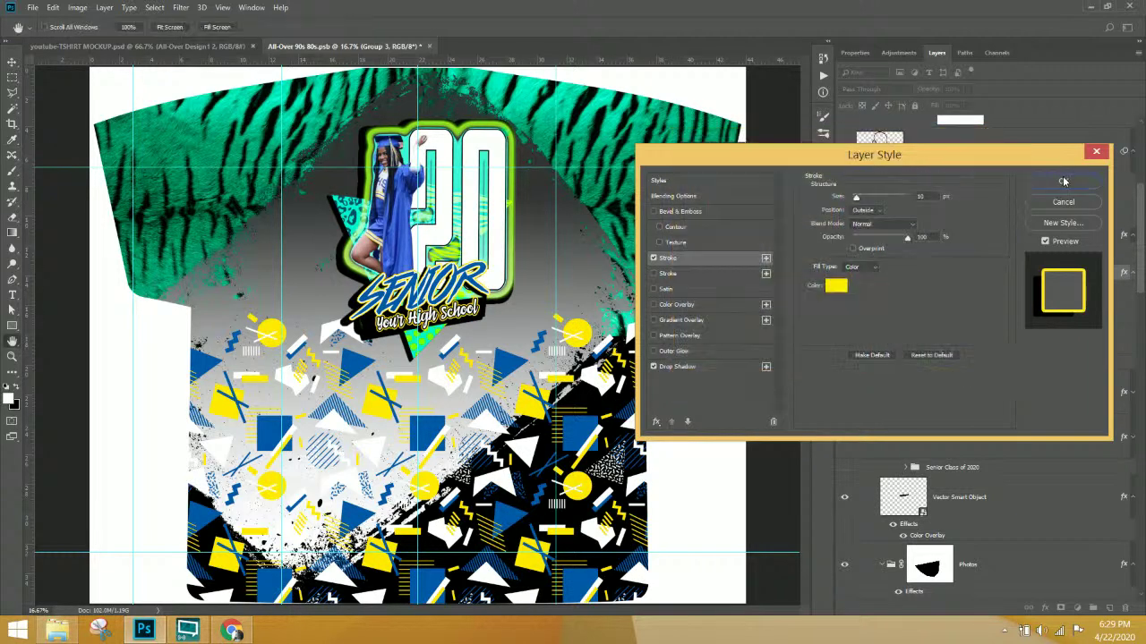
pyautogui.click(1062, 181)
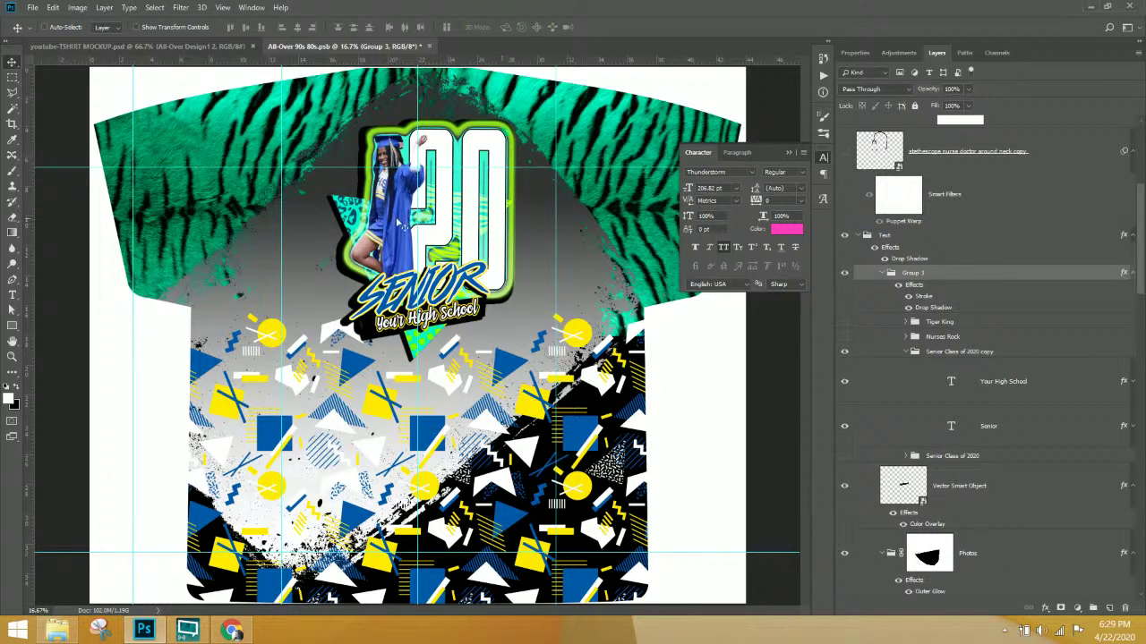
# - Open the Photos group's Outer Glow gradient for editing and save the current gradient as a new preset
pyautogui.rightClick(398, 221)
pyautogui.click(456, 244)
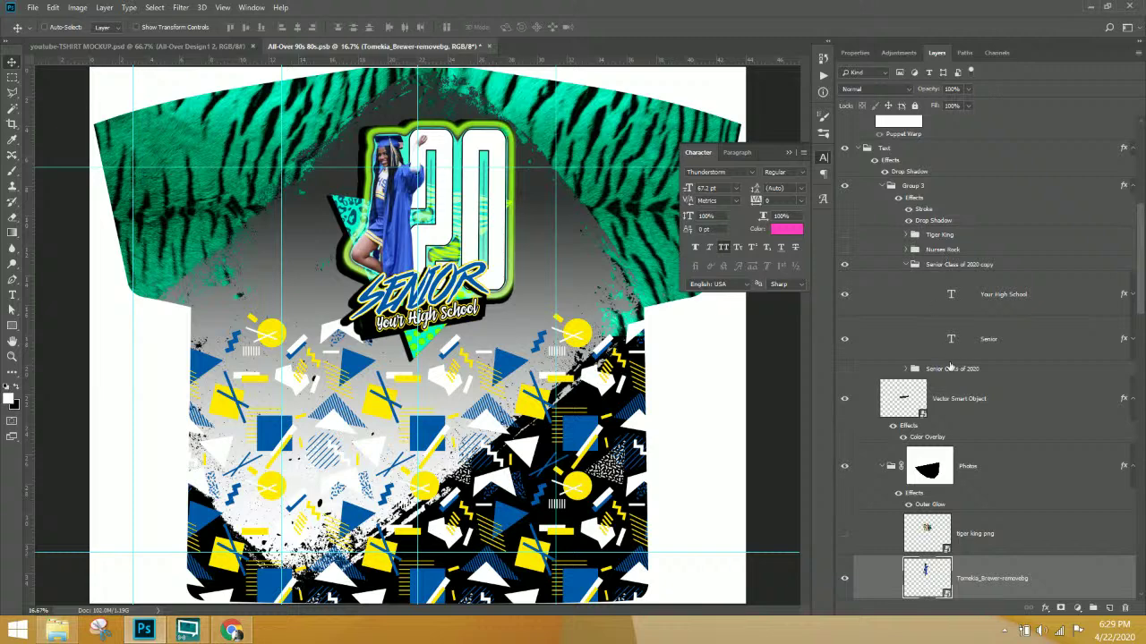
pyautogui.click(953, 369)
pyautogui.scroll(-4, 929, 313)
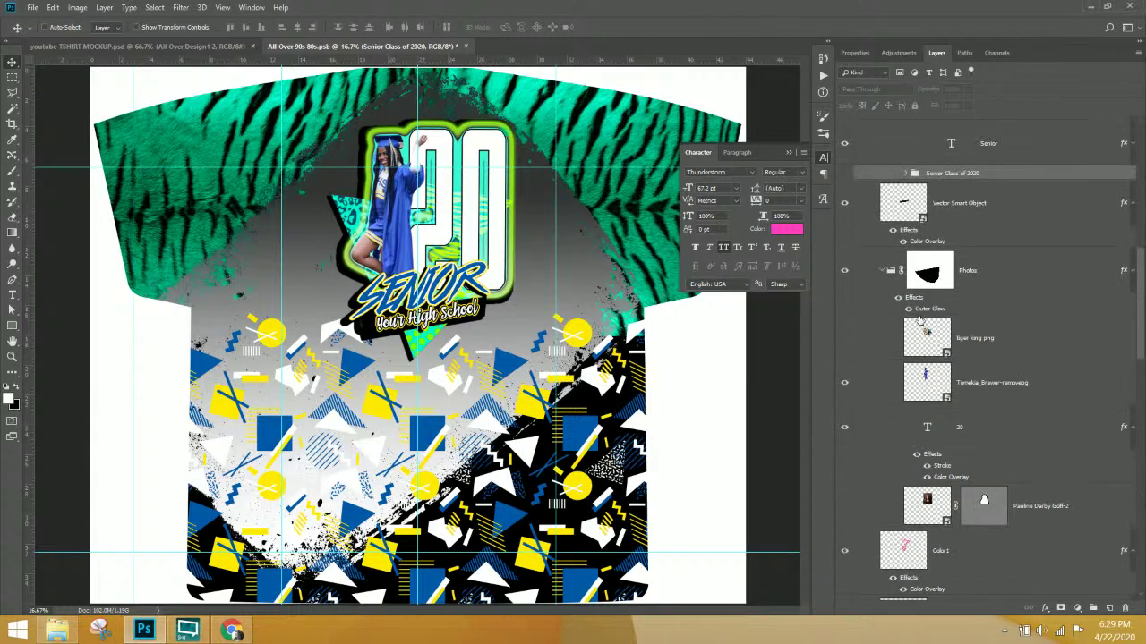
pyautogui.doubleClick(929, 308)
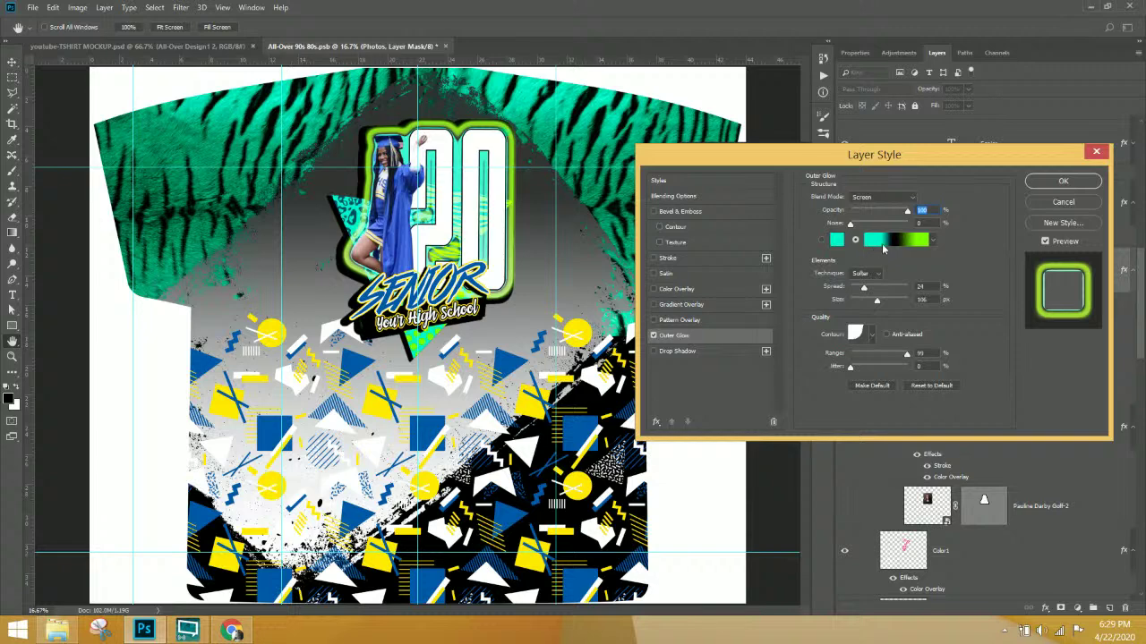
pyautogui.click(885, 242)
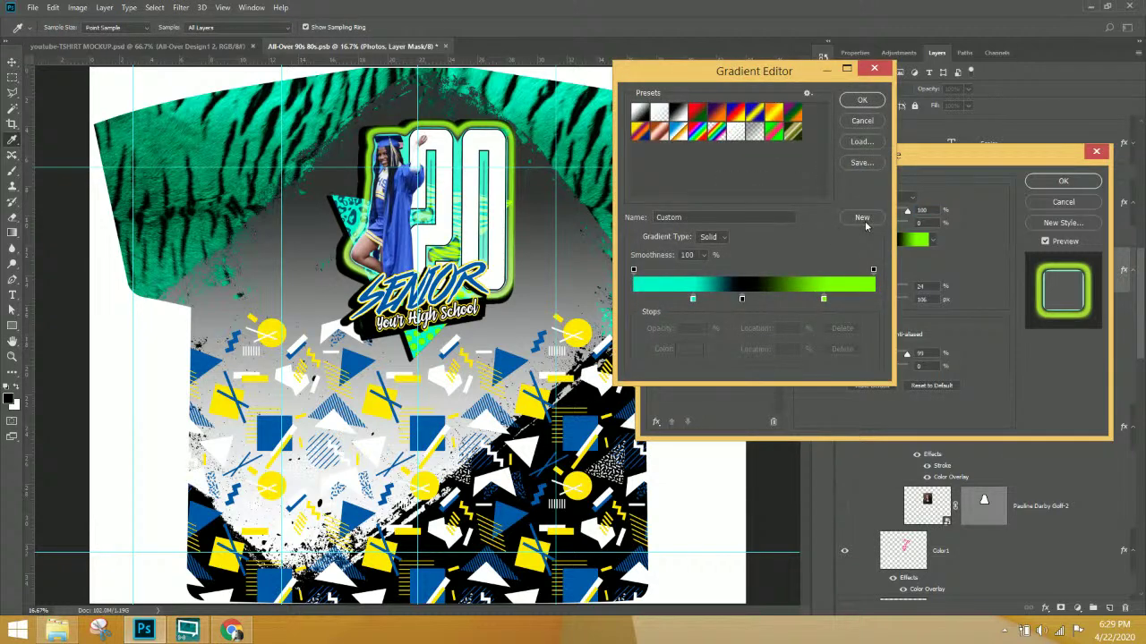
pyautogui.click(863, 219)
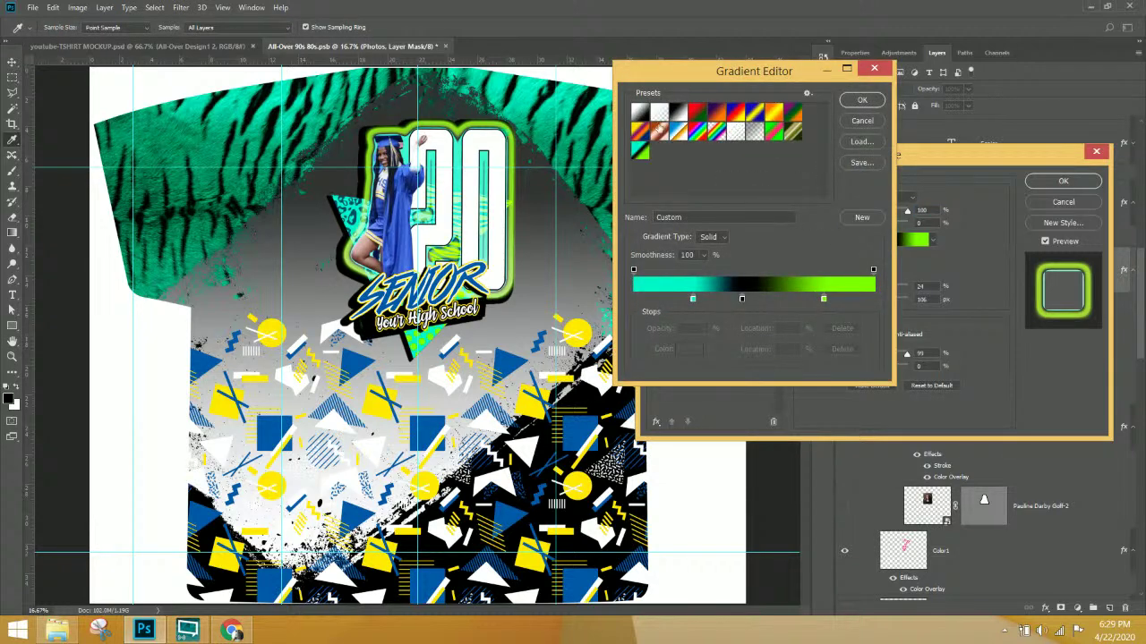
# - Set the green stop at 79% of the Outer Glow gradient to white ffffff
pyautogui.click(824, 299)
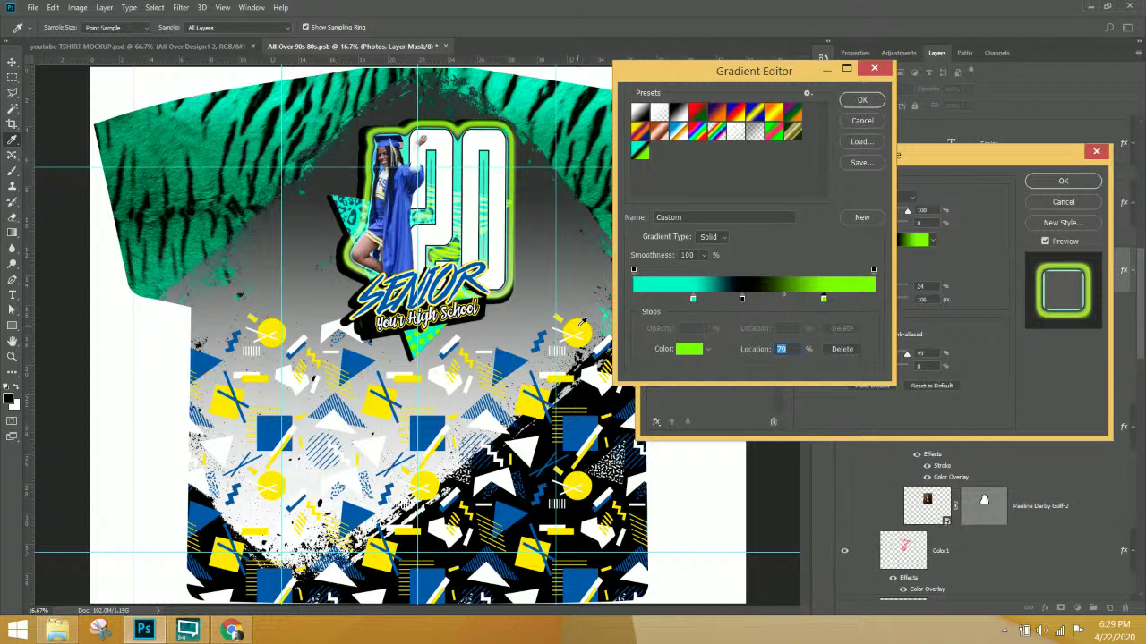
pyautogui.click(582, 320)
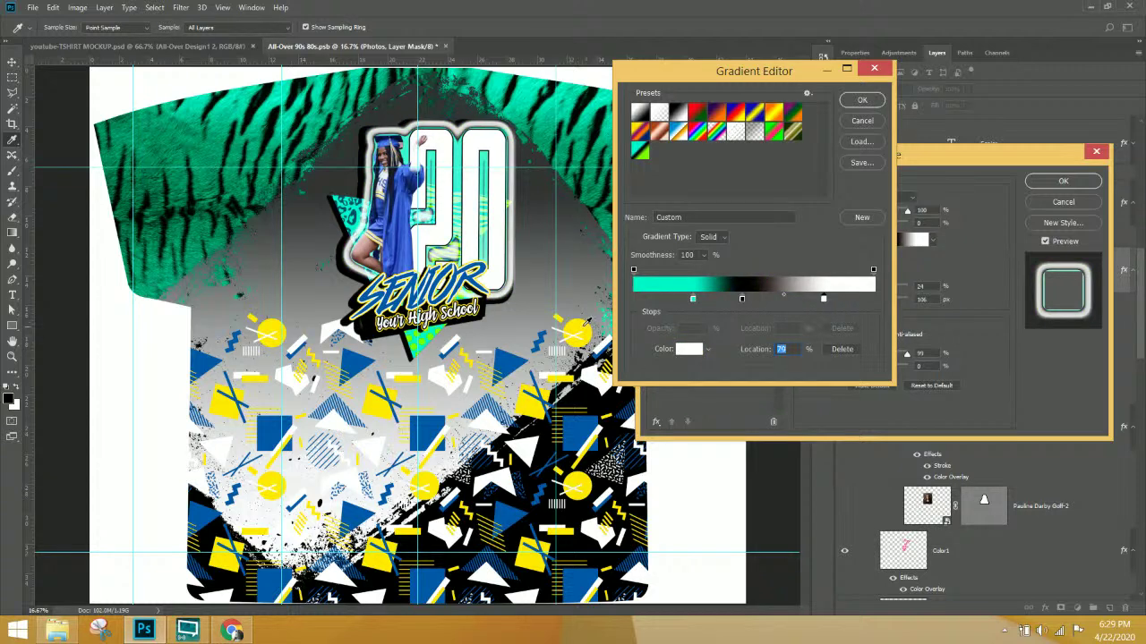
pyautogui.click(690, 350)
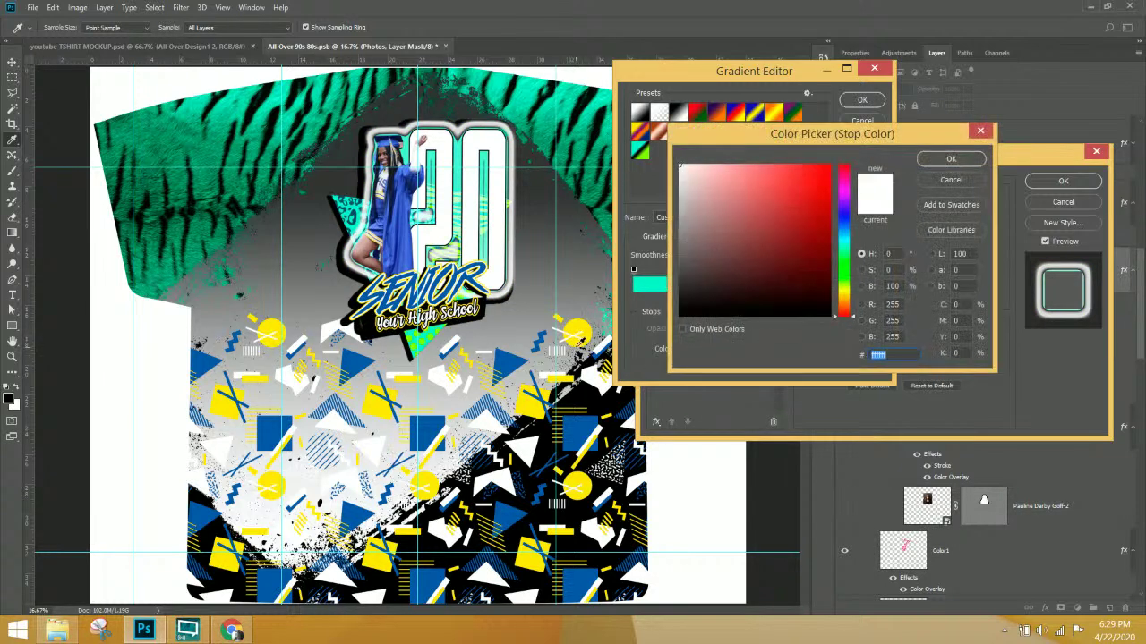
pyautogui.click(929, 165)
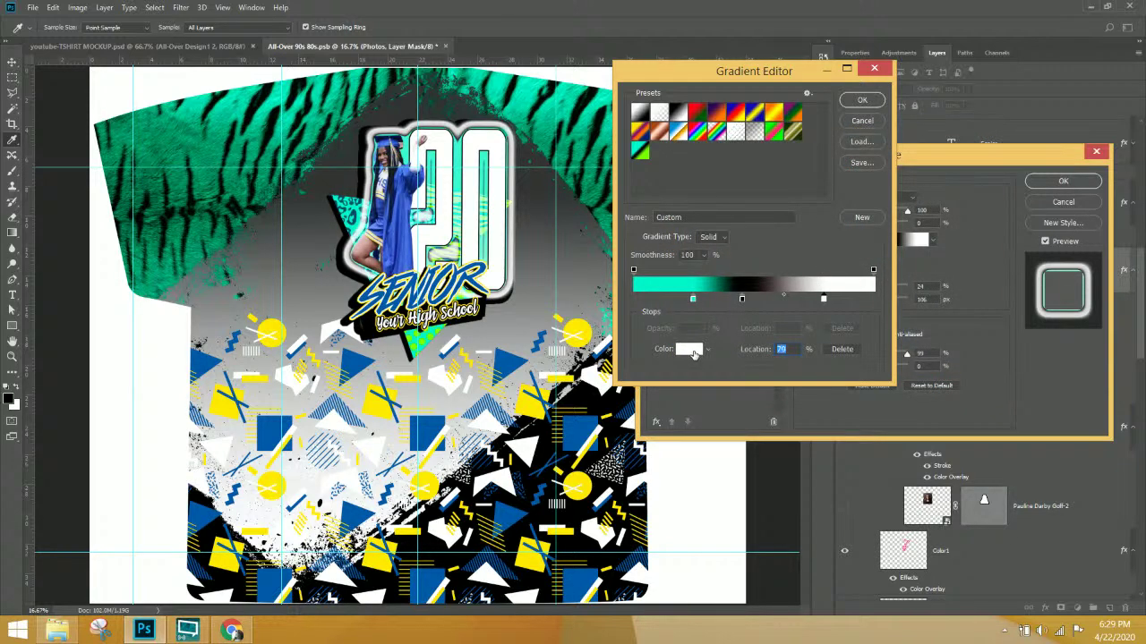
pyautogui.click(691, 350)
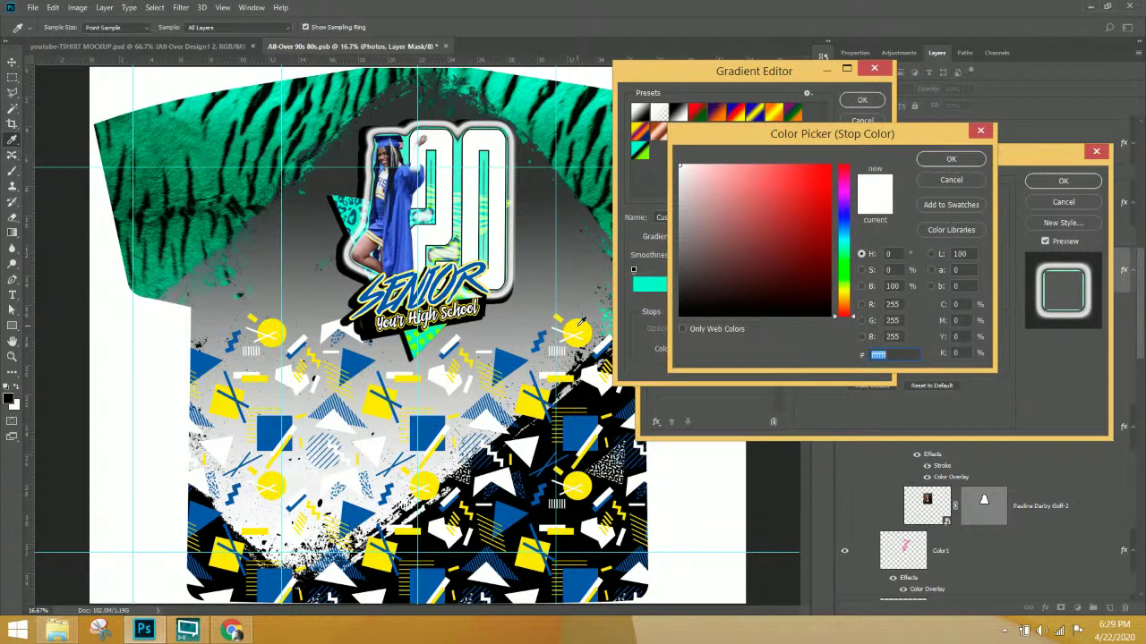
pyautogui.click(374, 407)
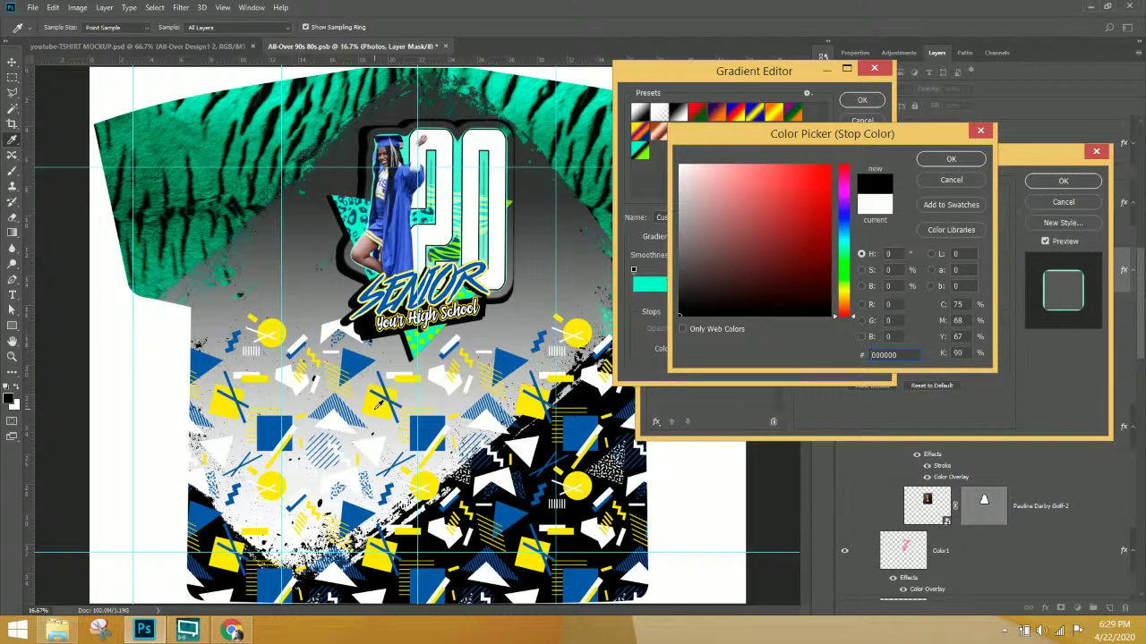
pyautogui.click(950, 159)
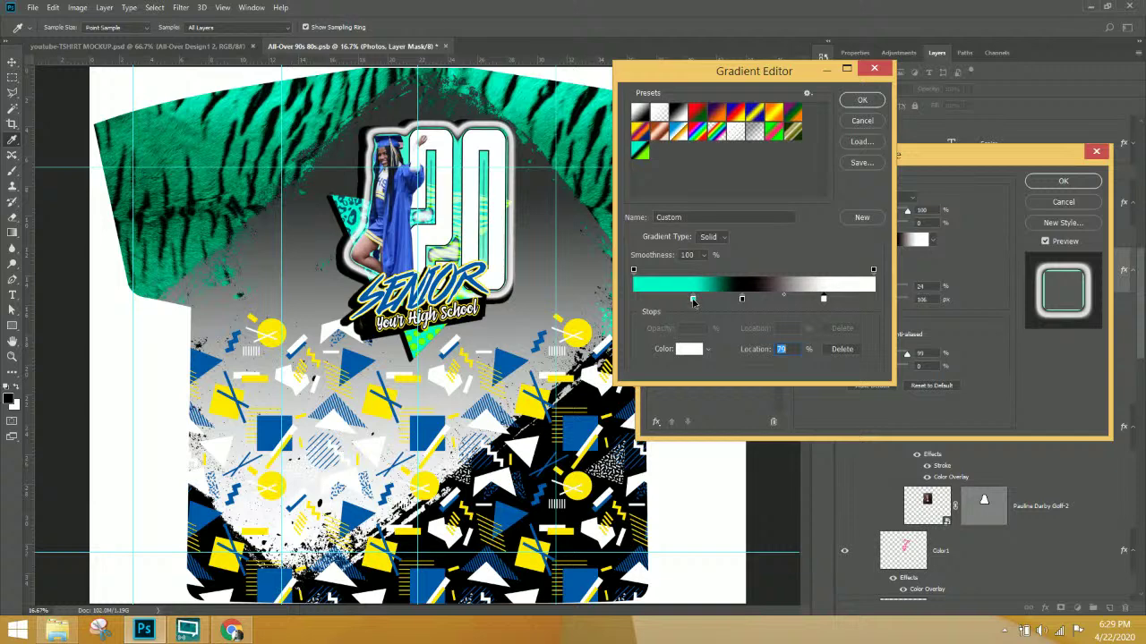
# - Recolor the Outer Glow gradient's teal stop by sampling the blue triangle in the shirt pattern
pyautogui.click(693, 299)
pyautogui.click(689, 349)
pyautogui.click(511, 361)
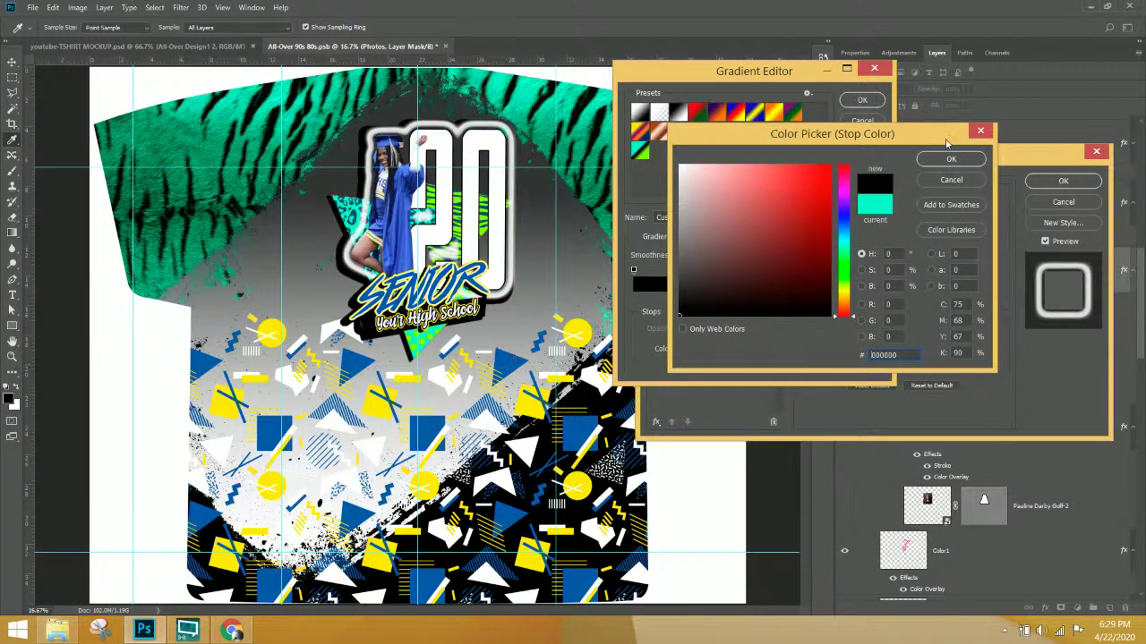
# - Discard the gradient stop edits and the other Outer Glow changes on the Photos group
pyautogui.click(951, 180)
pyautogui.click(862, 99)
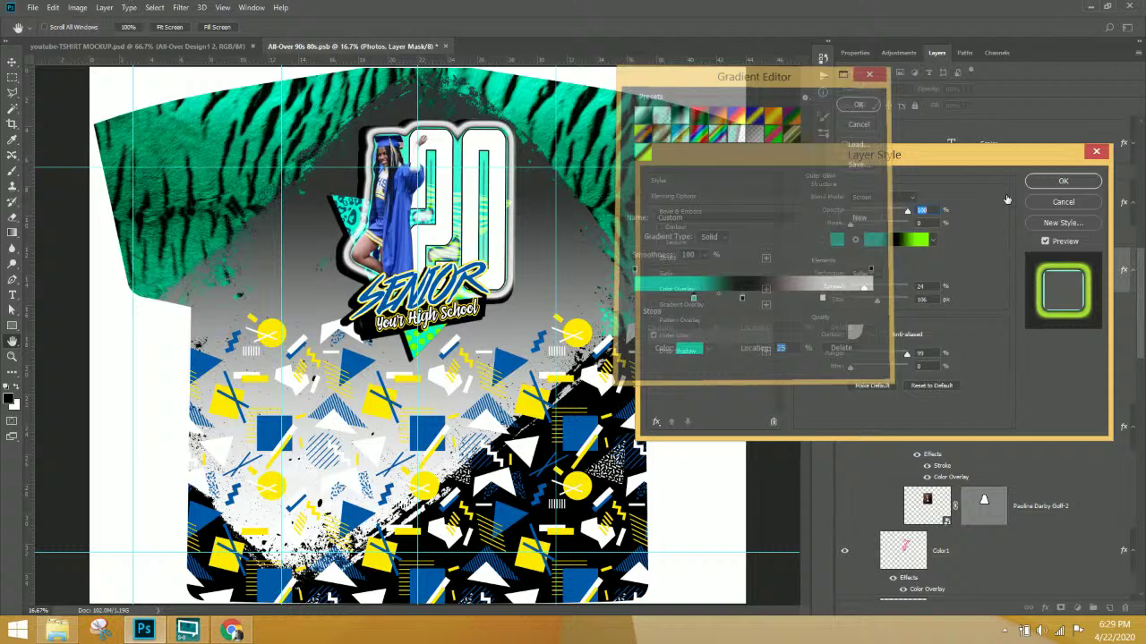
pyautogui.click(1063, 202)
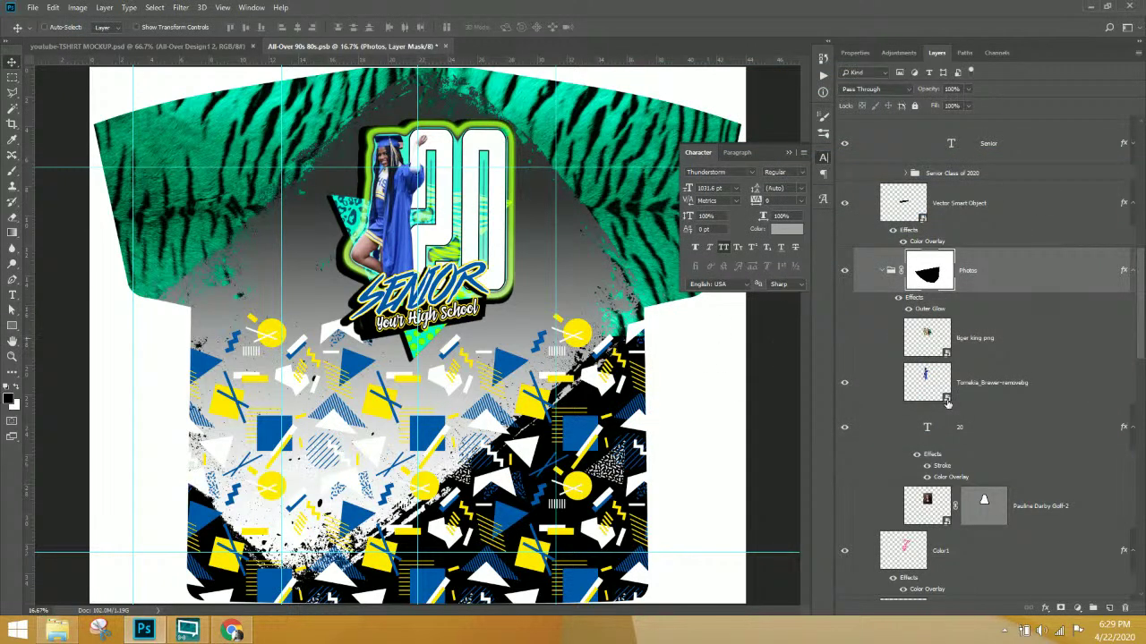
# - Try to sample the yellow of a circle in the shirt's triangle pattern with the Eyedropper
pyautogui.scroll(-3, 949, 404)
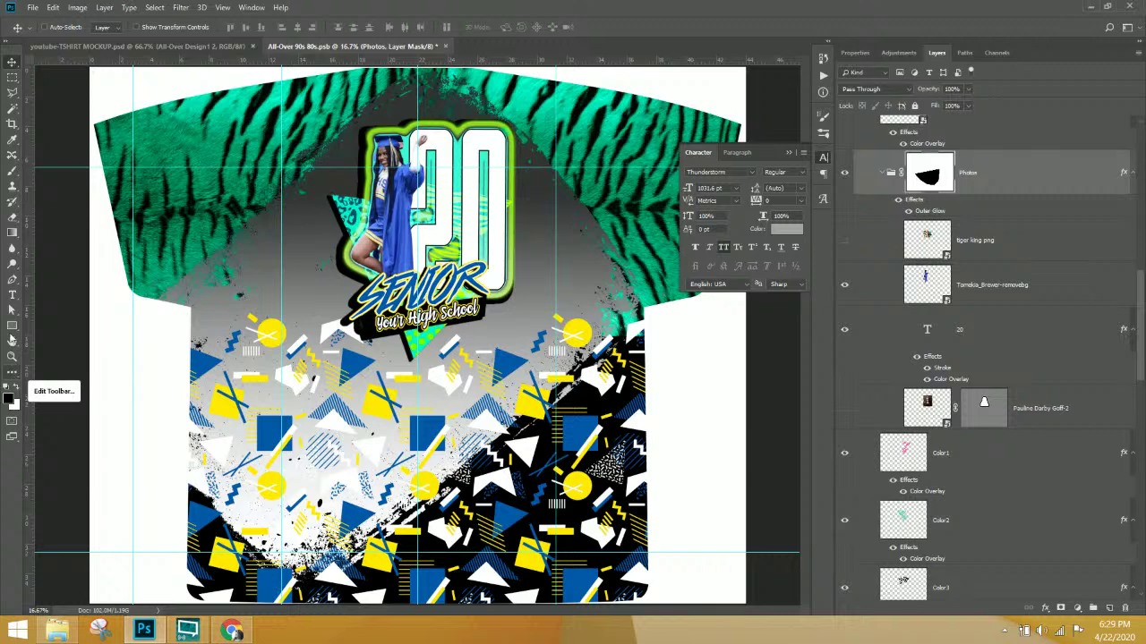
pyautogui.click(13, 141)
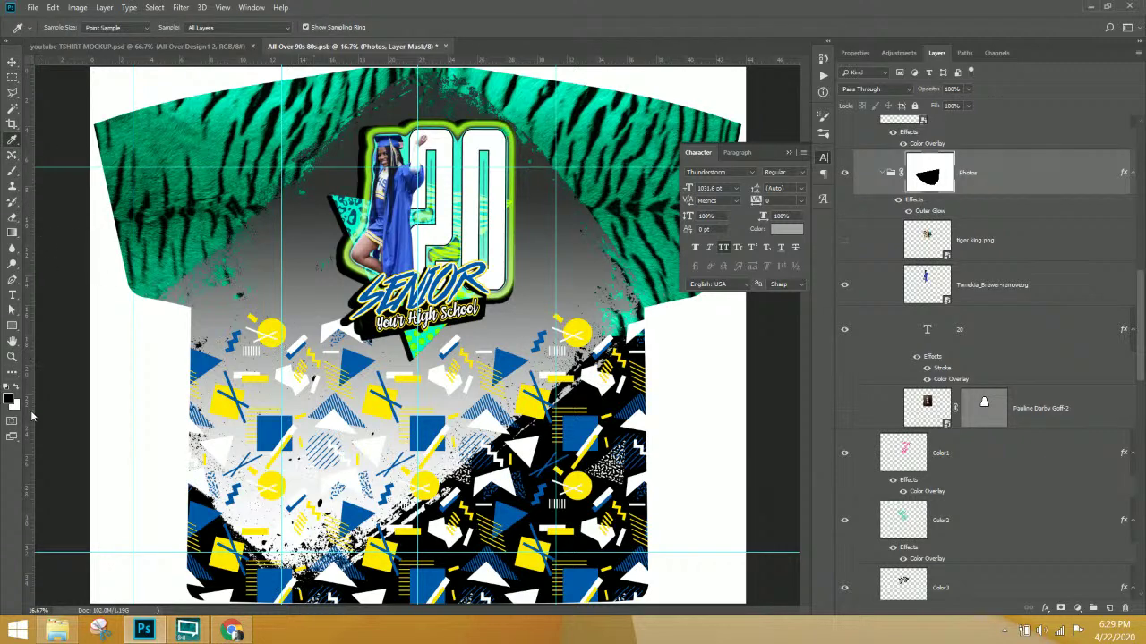
pyautogui.click(15, 375)
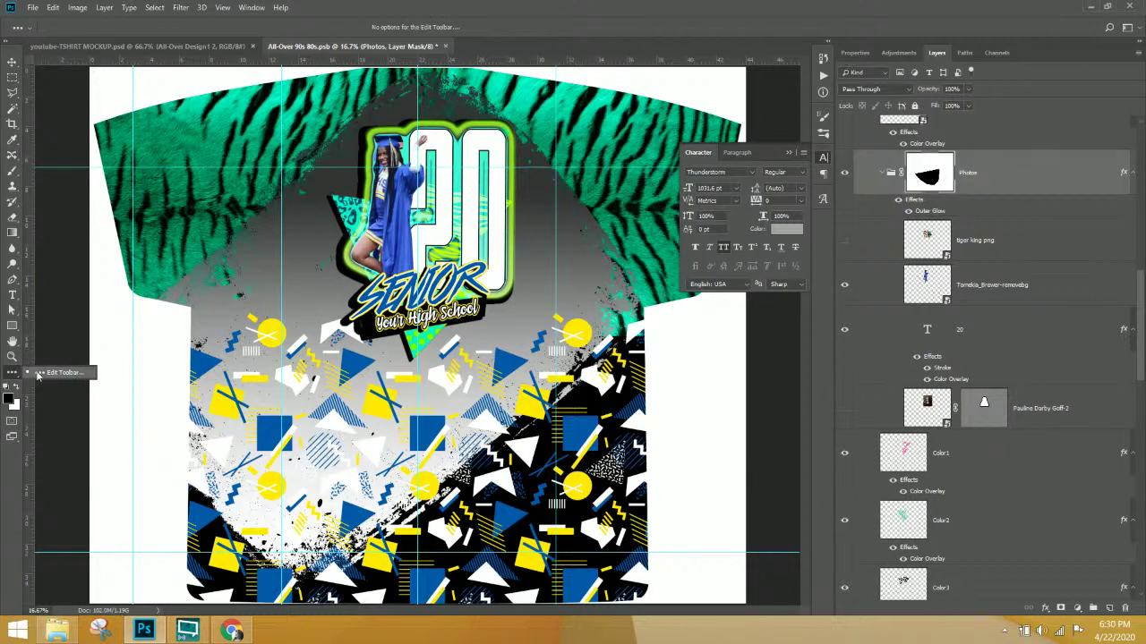
pyautogui.click(21, 481)
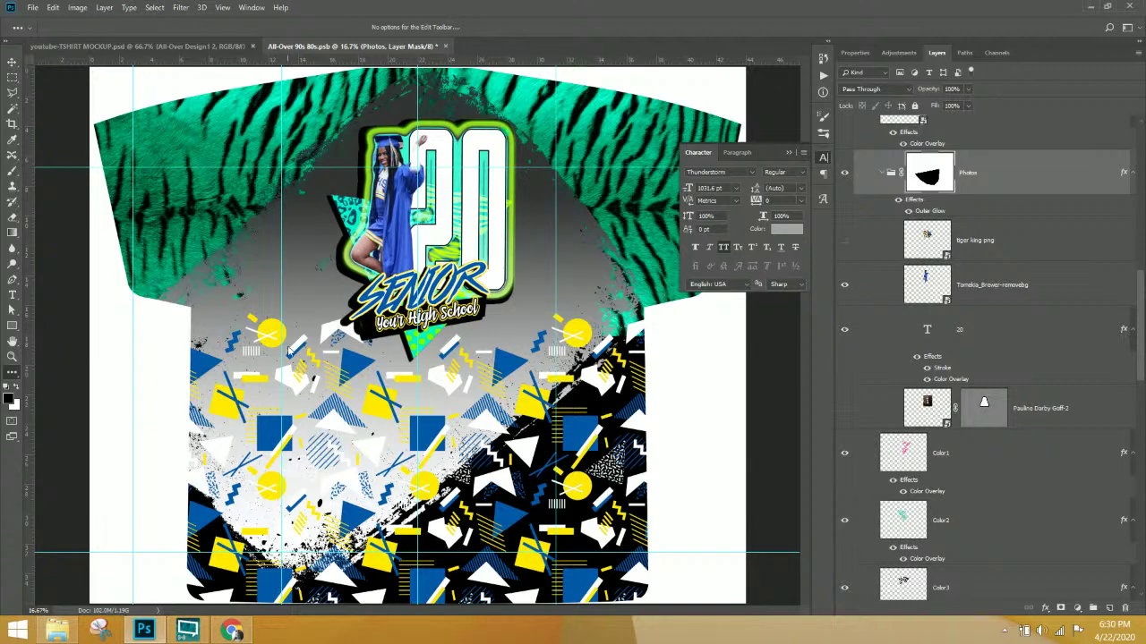
pyautogui.click(11, 139)
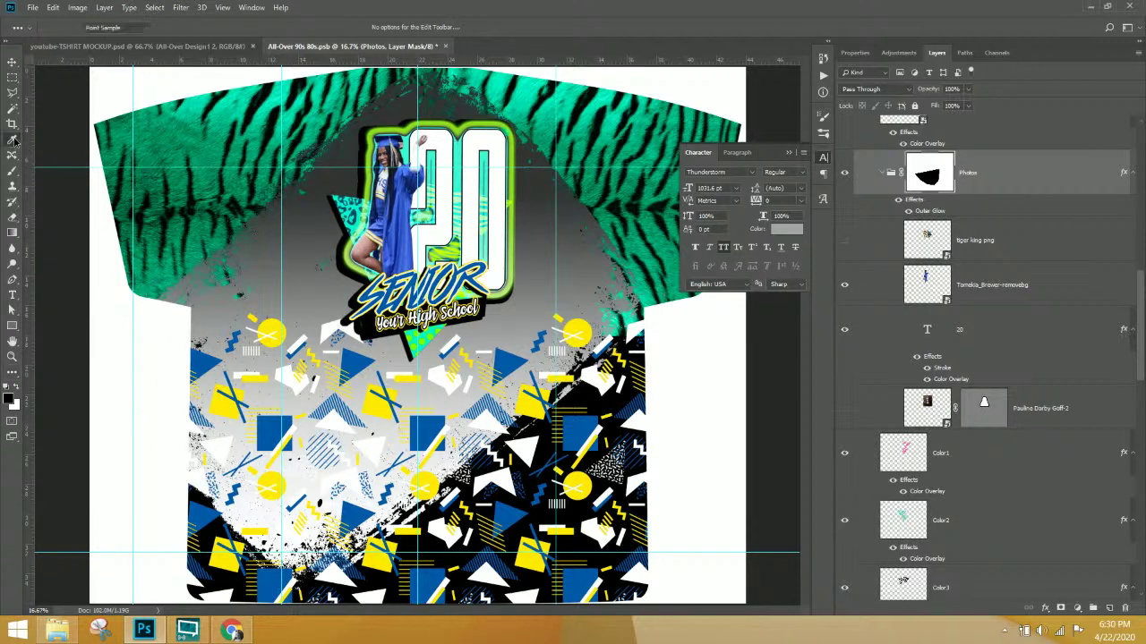
pyautogui.click(270, 328)
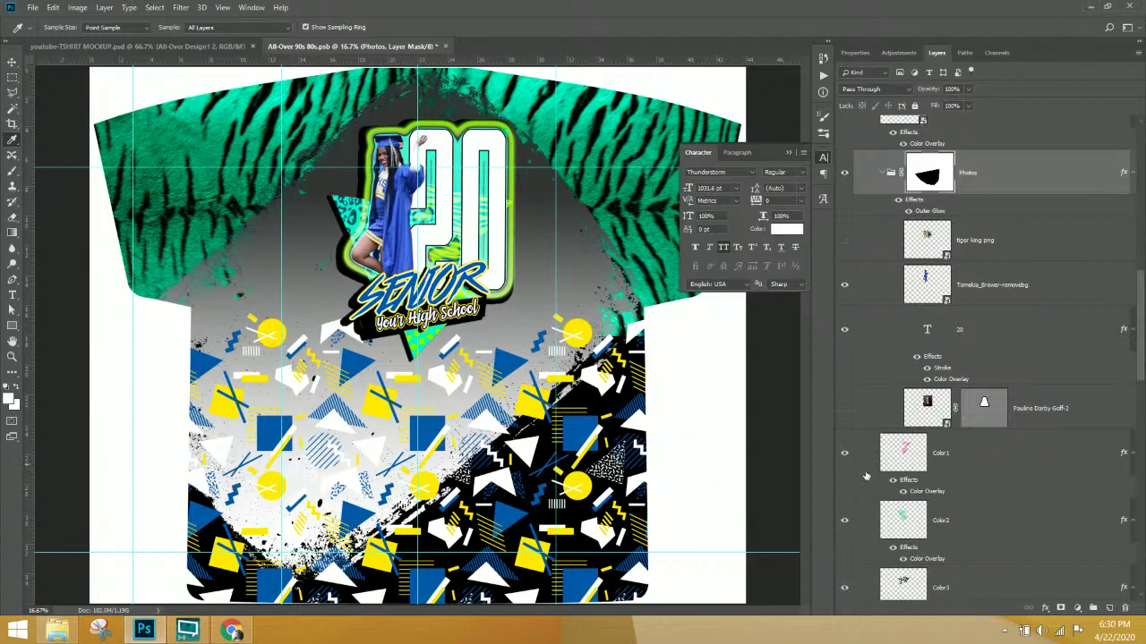
# - Copy the yellow hex code ffea0e from the Color Overlay of the Color1 layer in the Triangle Pattern group
pyautogui.scroll(-3, 890, 478)
pyautogui.scroll(-2, 890, 477)
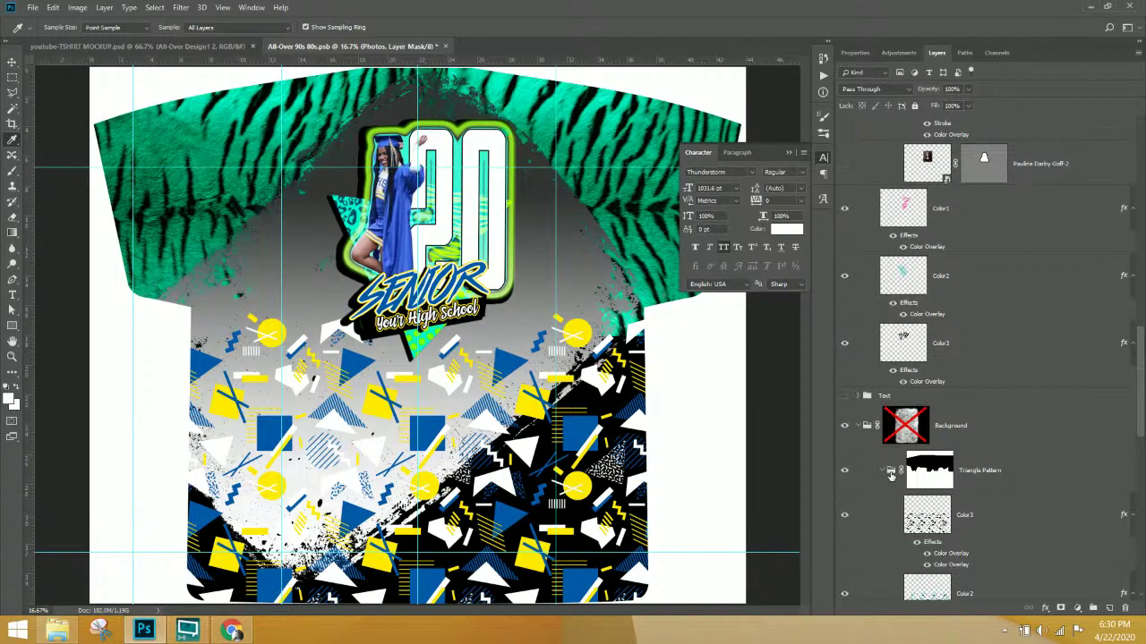
pyautogui.scroll(12, 890, 476)
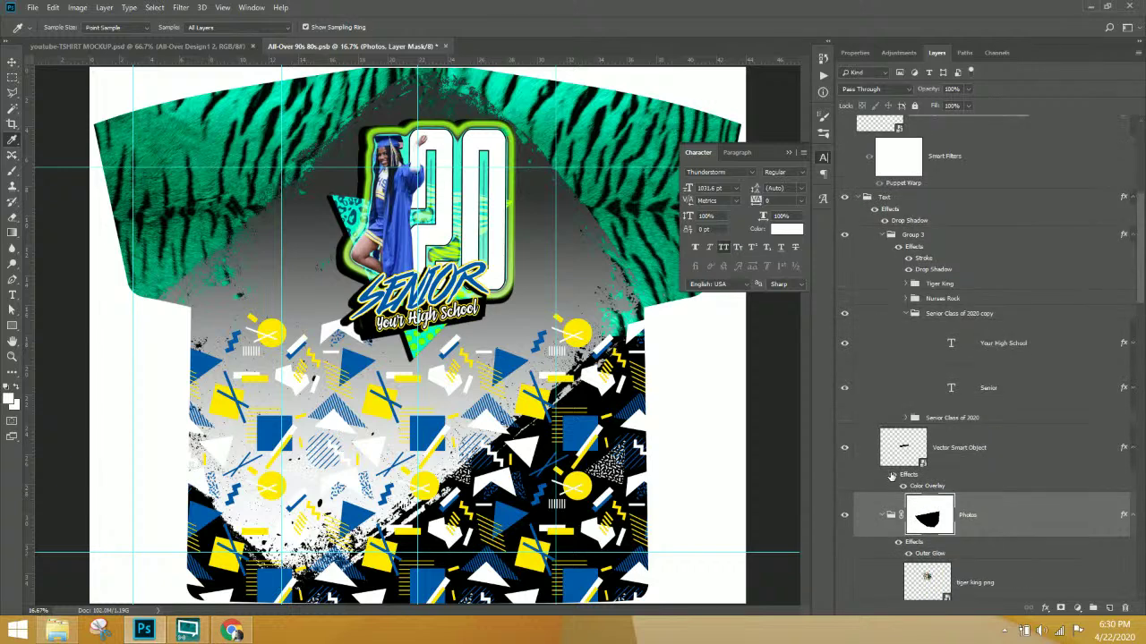
pyautogui.scroll(-1, 891, 477)
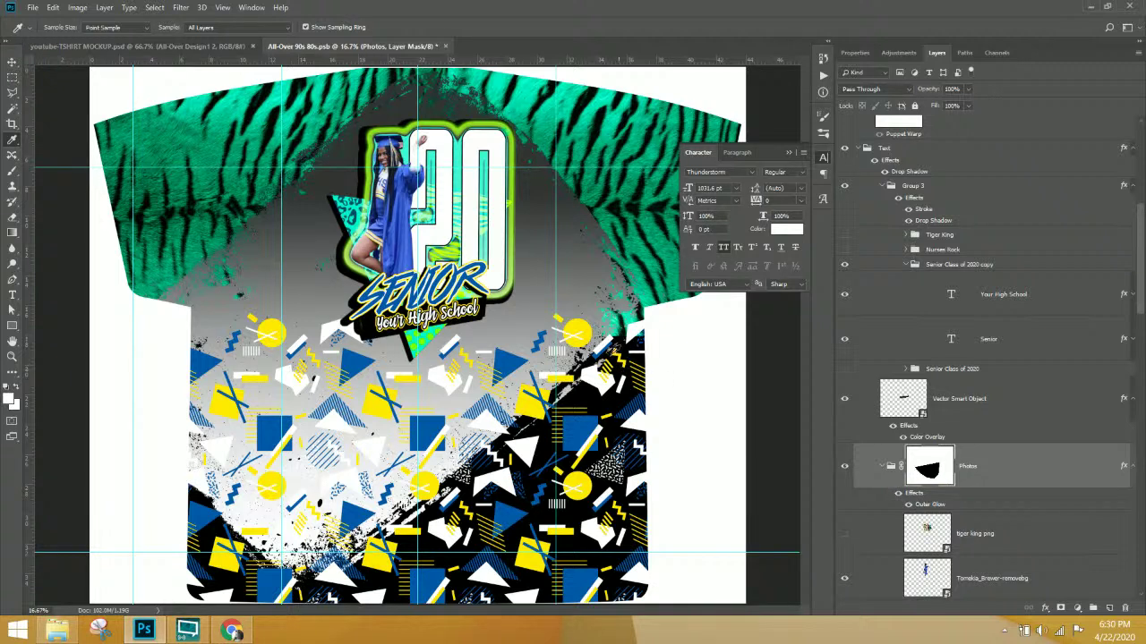
pyautogui.click(11, 61)
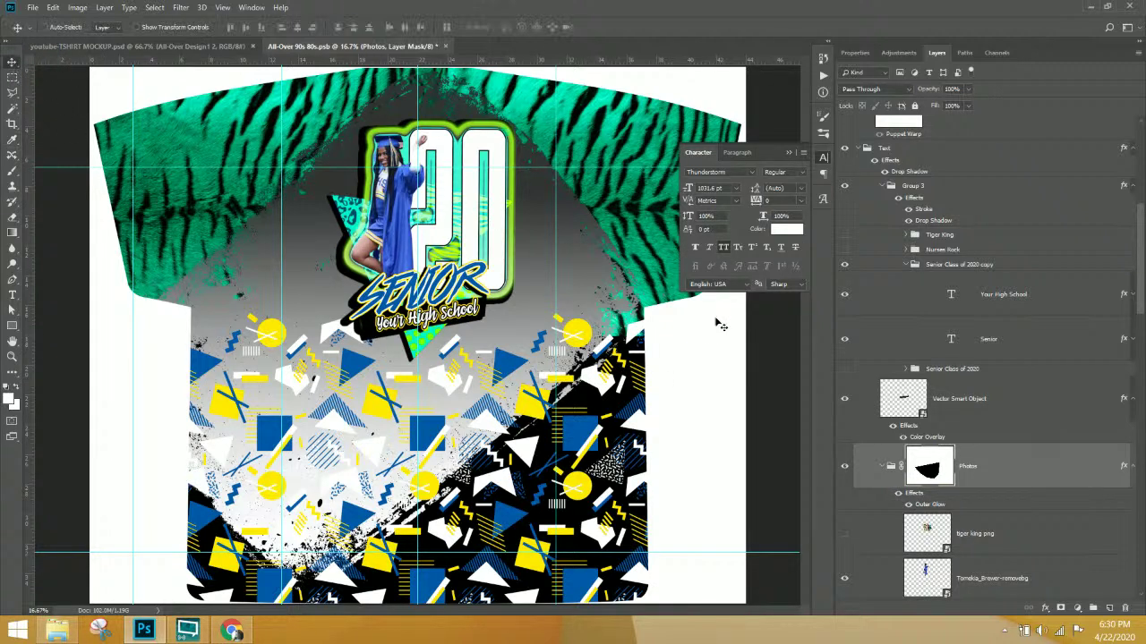
pyautogui.rightClick(577, 331)
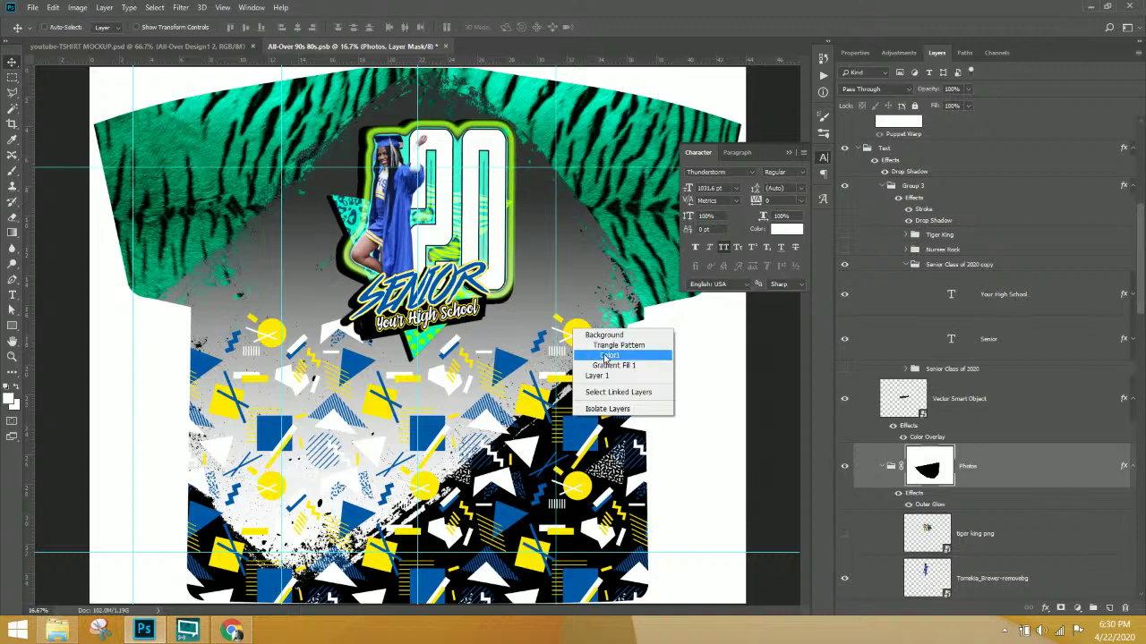
pyautogui.click(607, 356)
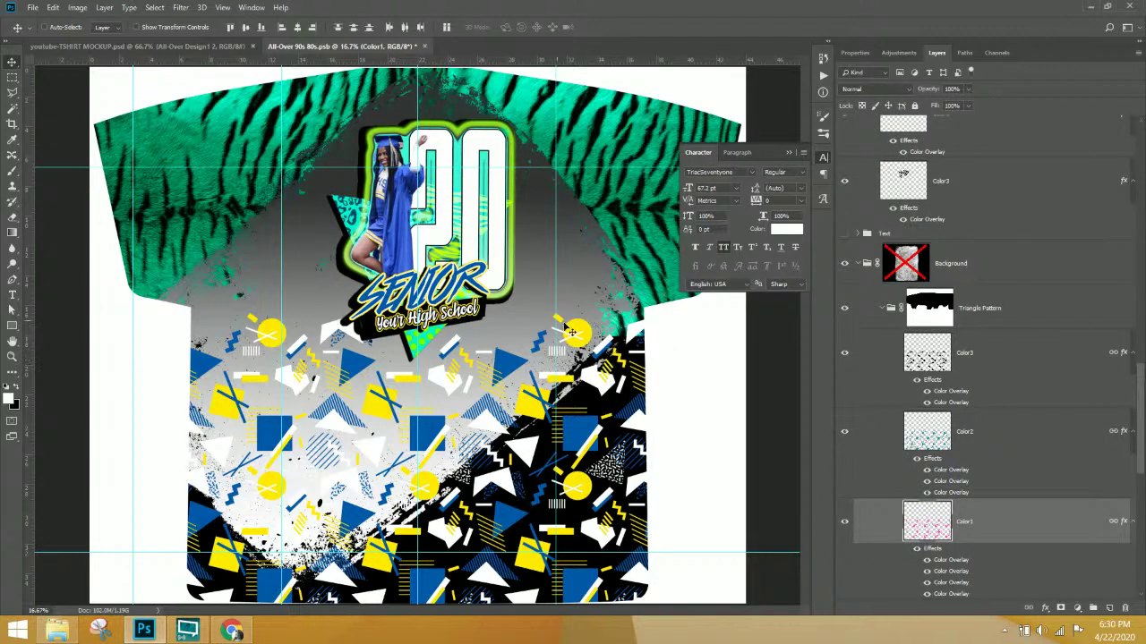
pyautogui.scroll(-1, 966, 532)
pyautogui.doubleClick(956, 516)
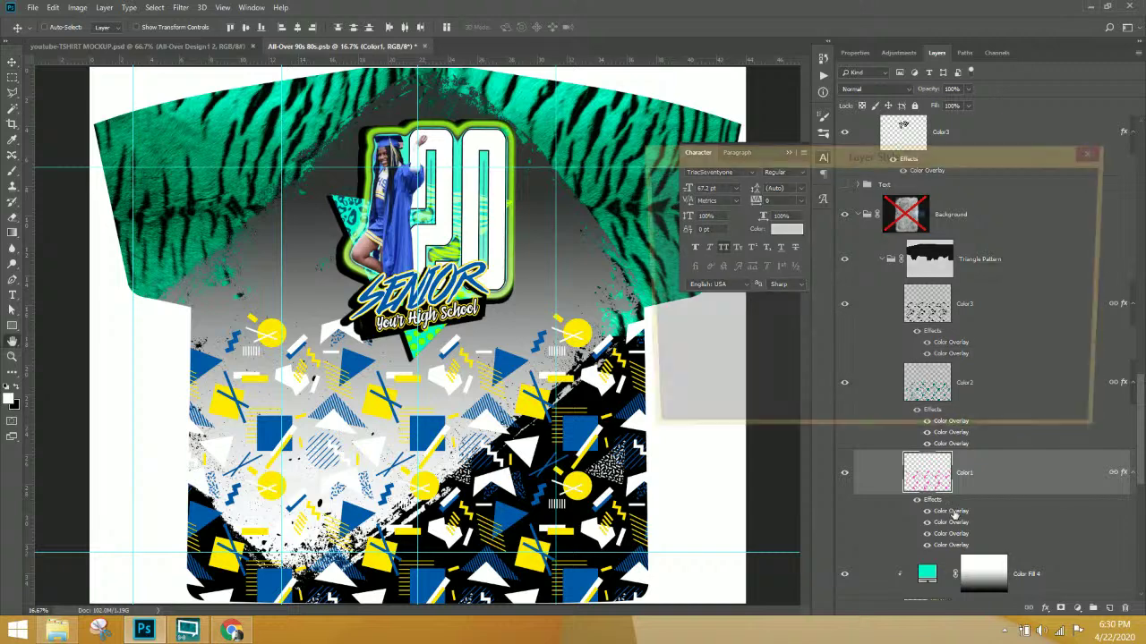
pyautogui.click(929, 198)
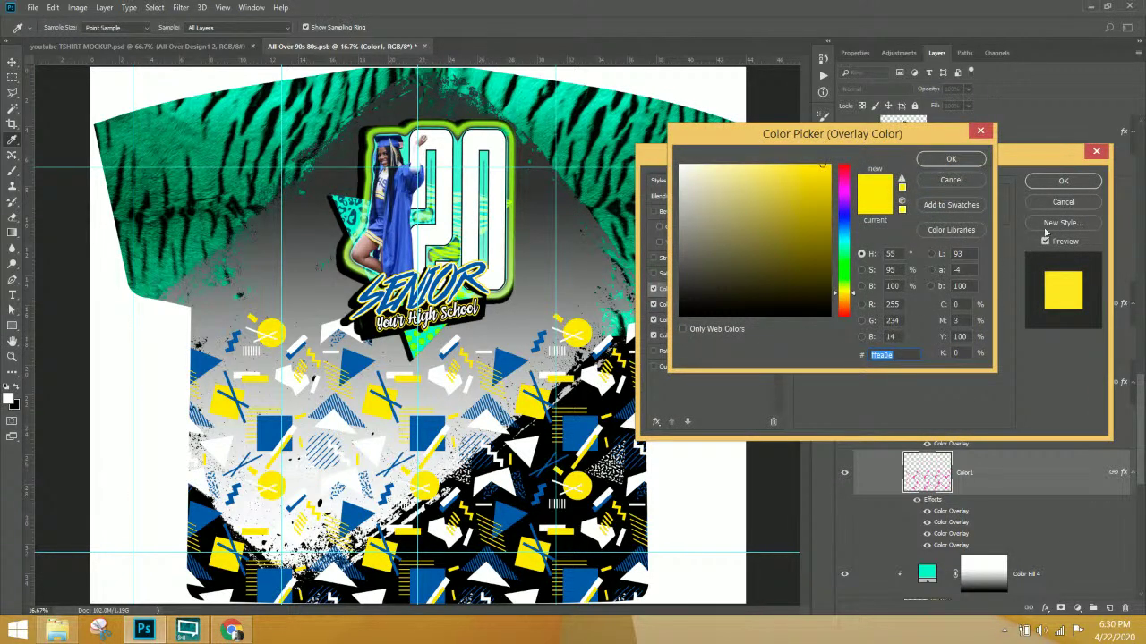
pyautogui.click(951, 159)
pyautogui.click(1063, 181)
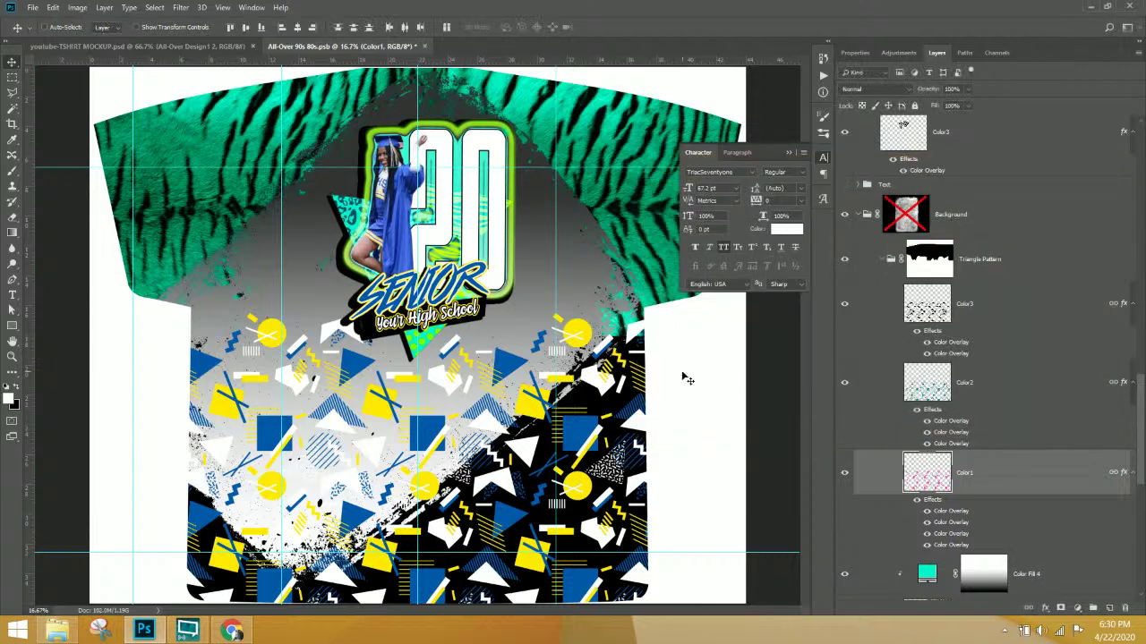
# - Set the green stop of the Photos group's Outer Glow gradient to ffea0e and apply the layer style
pyautogui.rightClick(510, 235)
pyautogui.rightClick(397, 224)
pyautogui.click(428, 247)
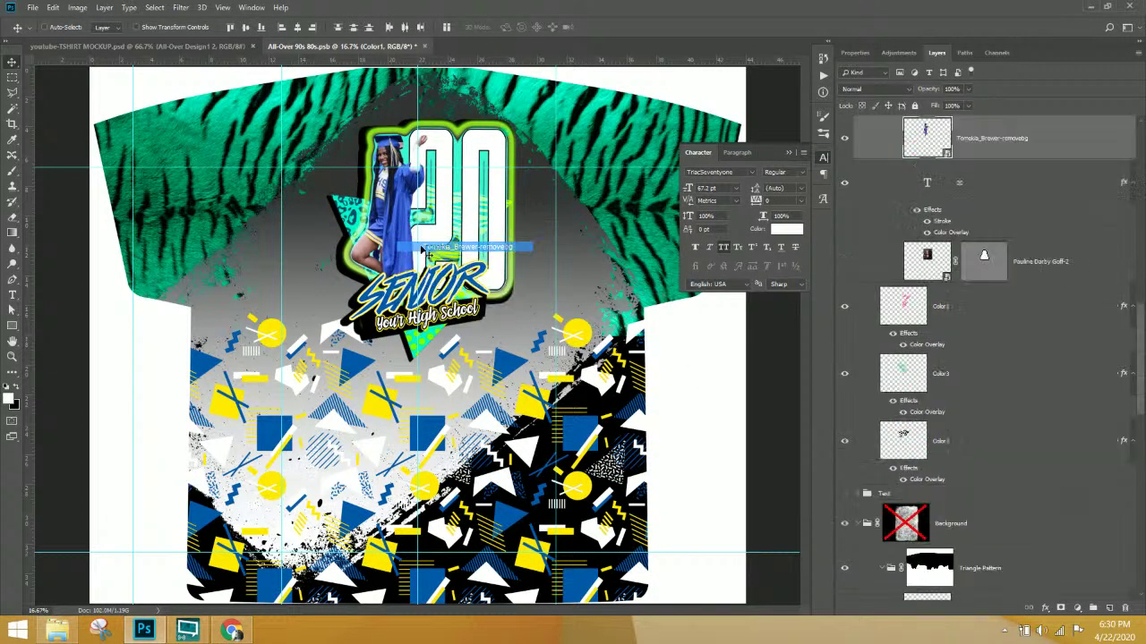
pyautogui.scroll(5, 957, 284)
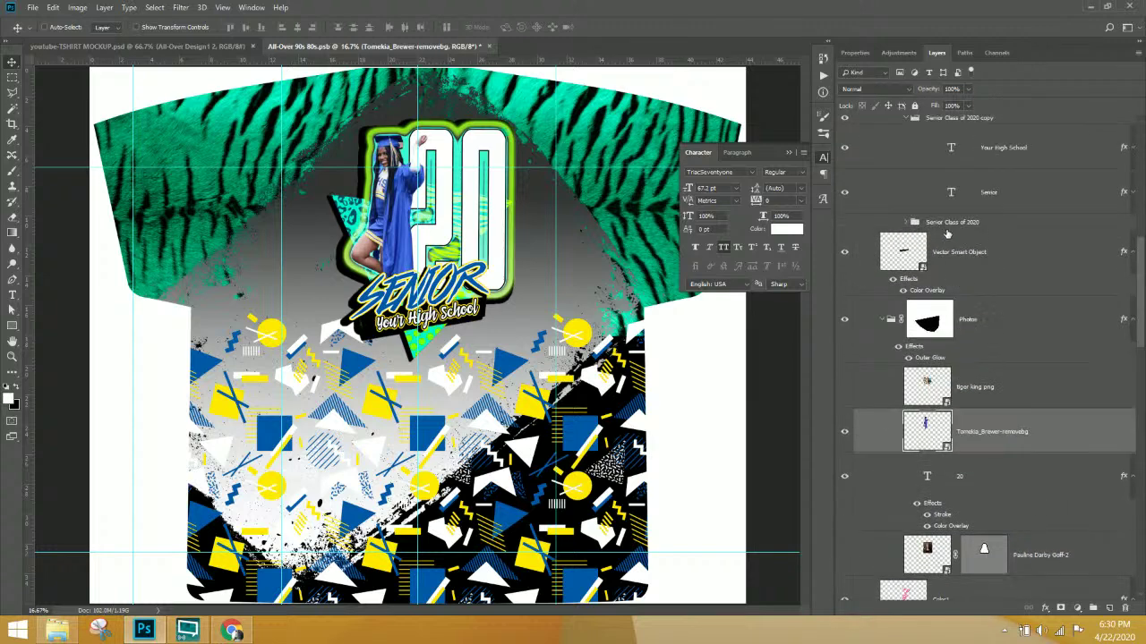
pyautogui.scroll(1, 931, 251)
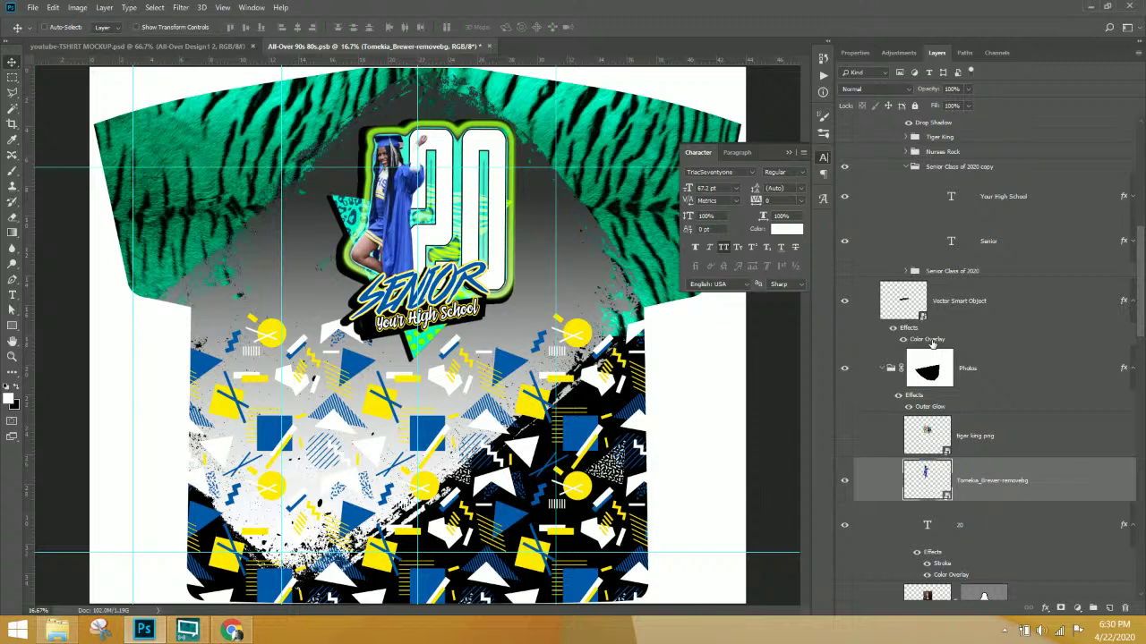
pyautogui.doubleClick(931, 408)
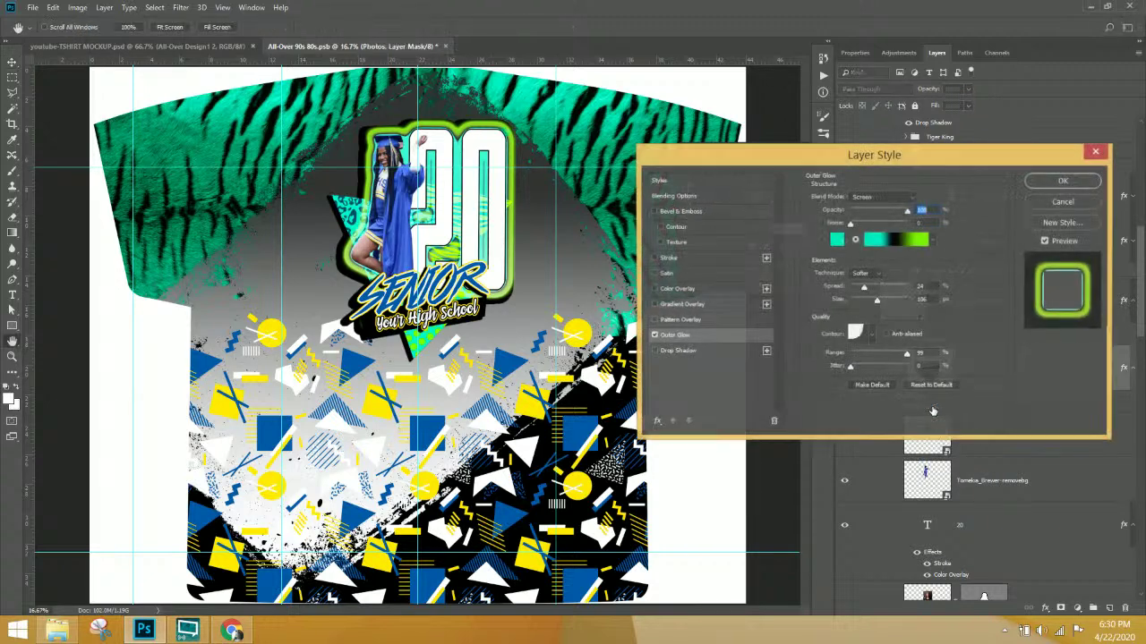
pyautogui.click(895, 239)
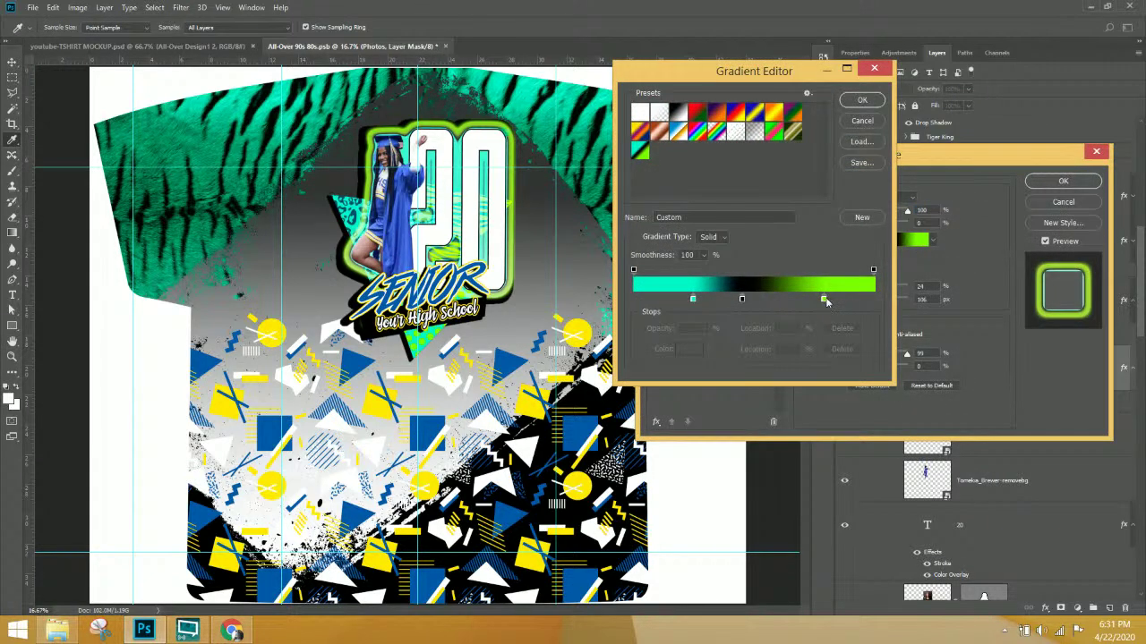
pyautogui.click(823, 299)
pyautogui.click(689, 350)
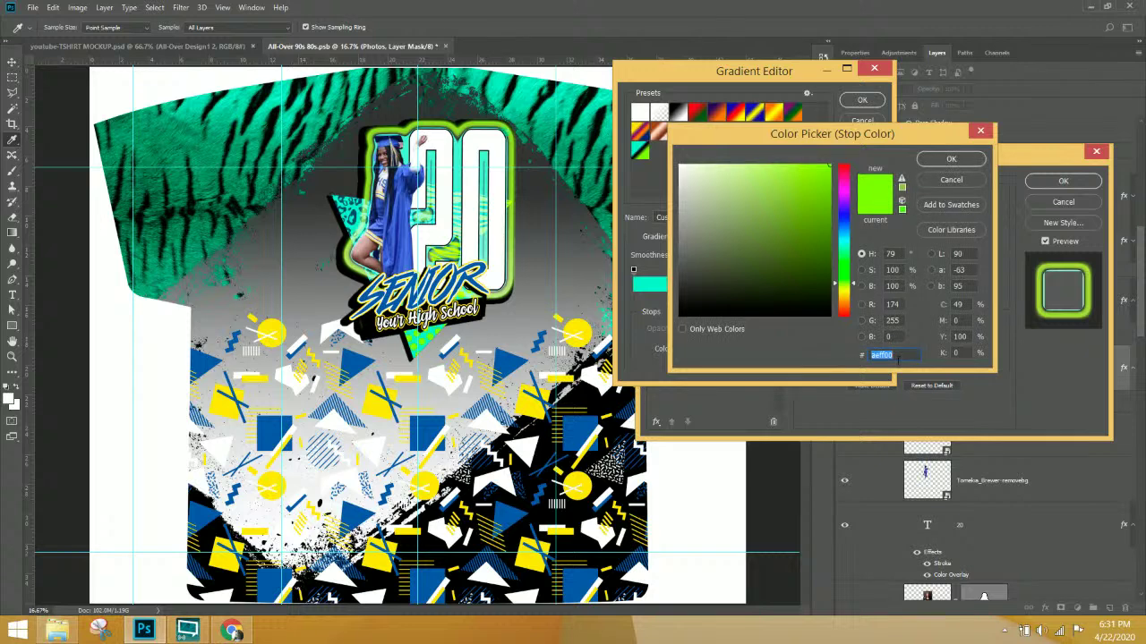
pyautogui.write('ffea0e')
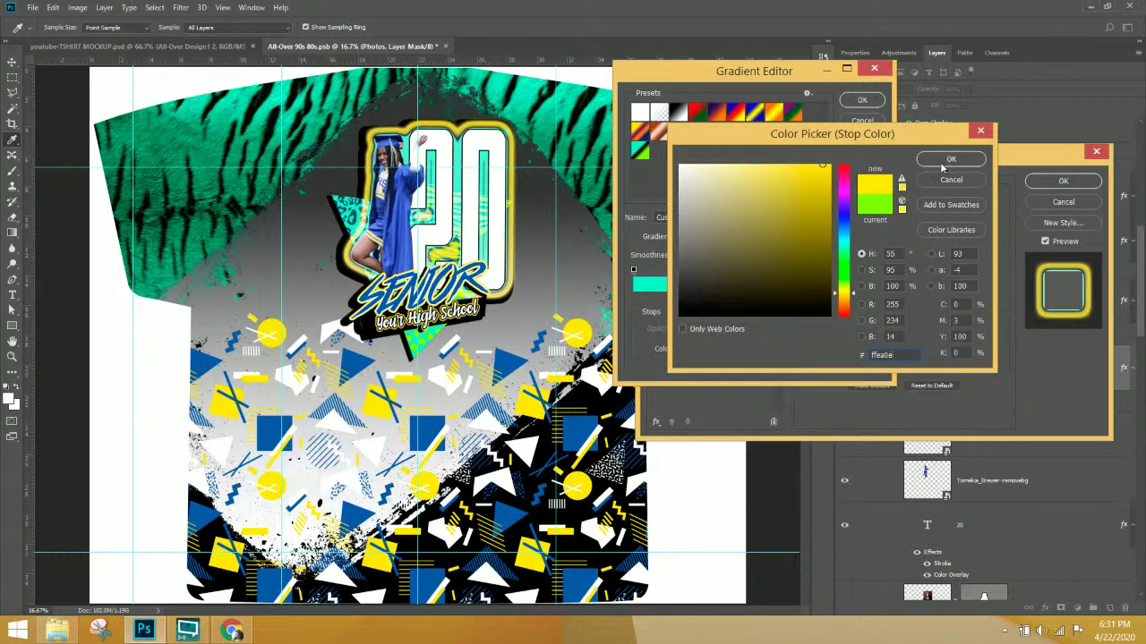
pyautogui.click(943, 162)
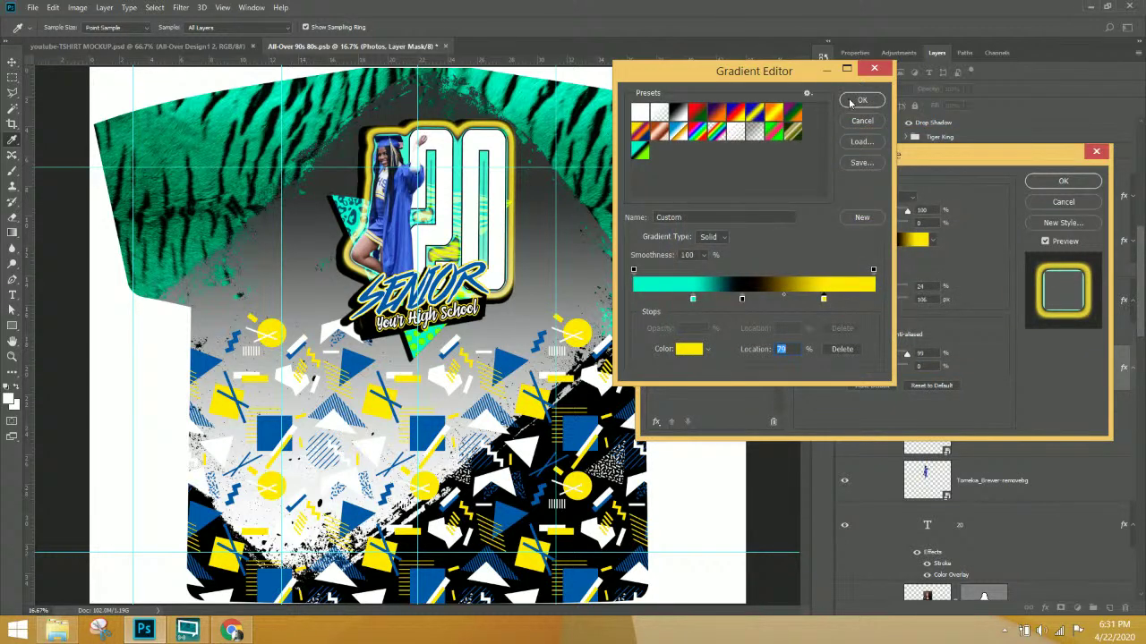
pyautogui.click(859, 100)
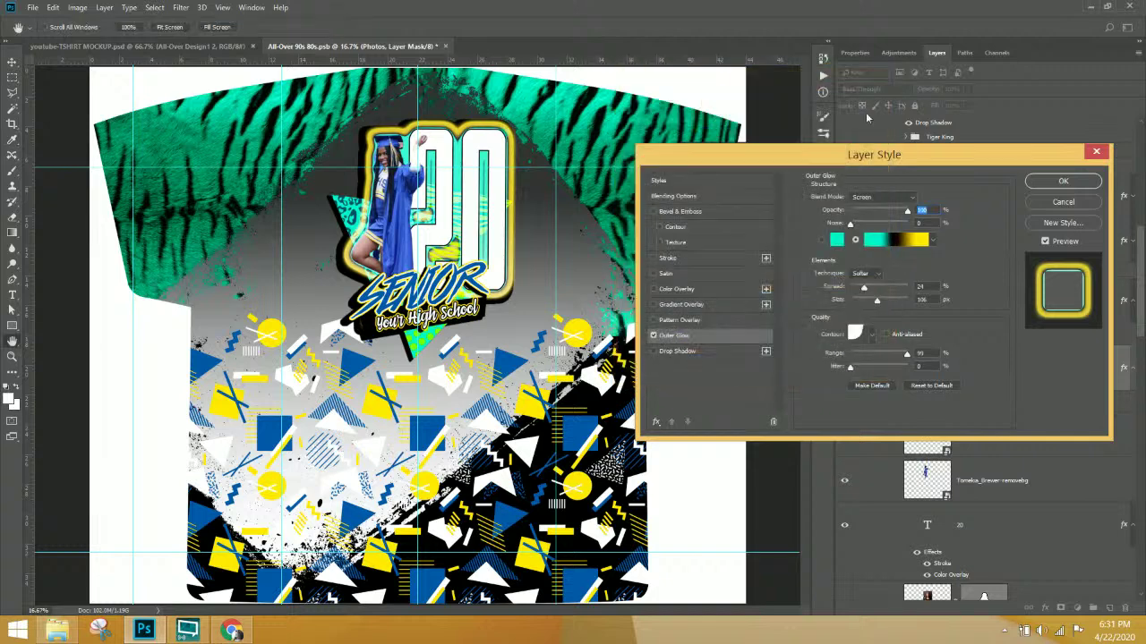
pyautogui.click(1040, 183)
# - Copy the blue hex code 2659a4 from the Color Overlay of the Color2 layer in the Triangle Pattern group
pyautogui.rightClick(509, 370)
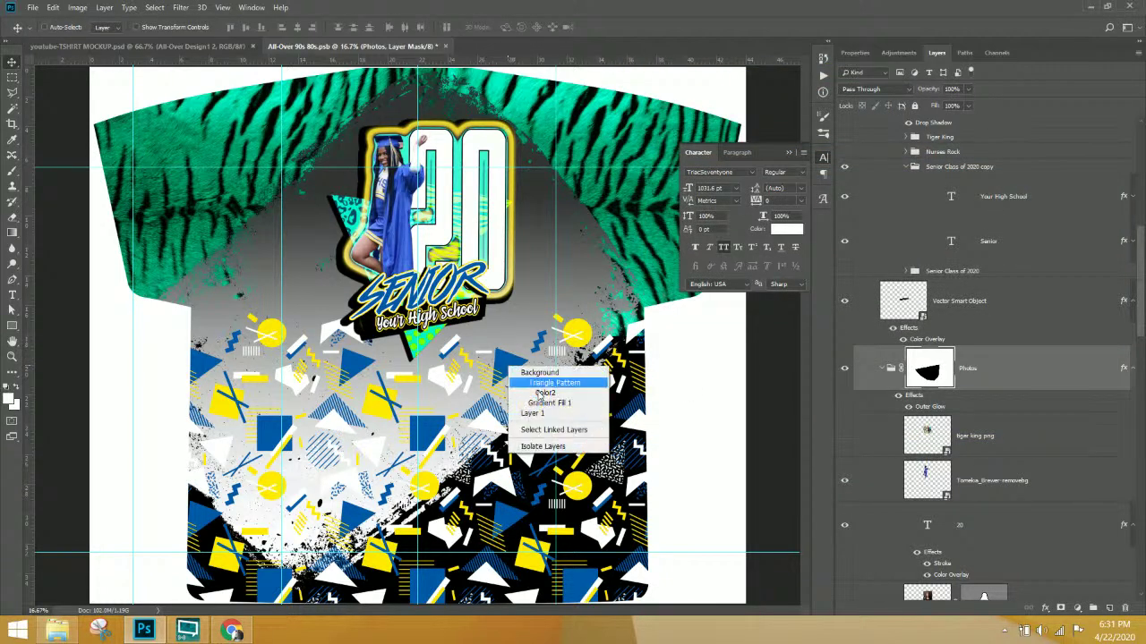
pyautogui.click(542, 387)
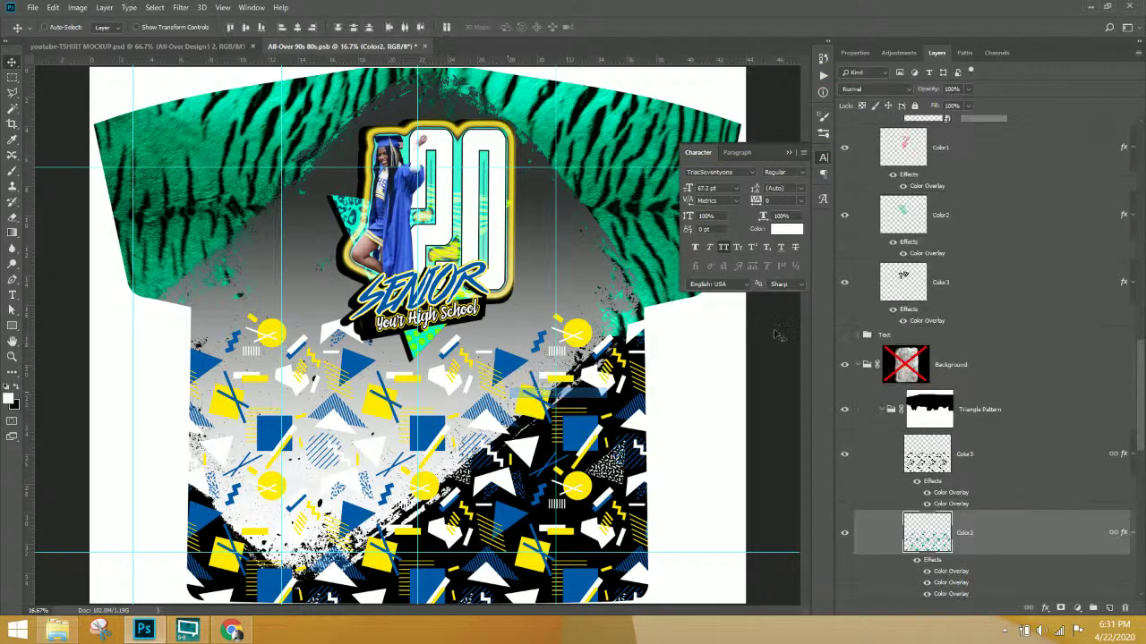
pyautogui.doubleClick(952, 573)
pyautogui.click(925, 204)
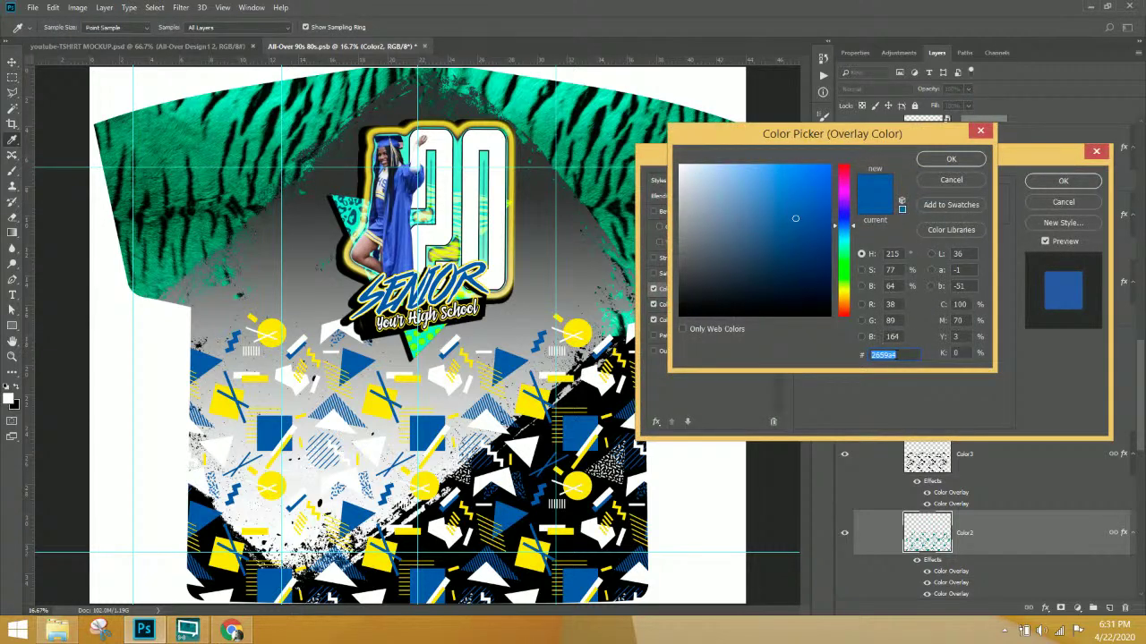
pyautogui.rightClick(894, 355)
pyautogui.click(925, 400)
pyautogui.click(950, 158)
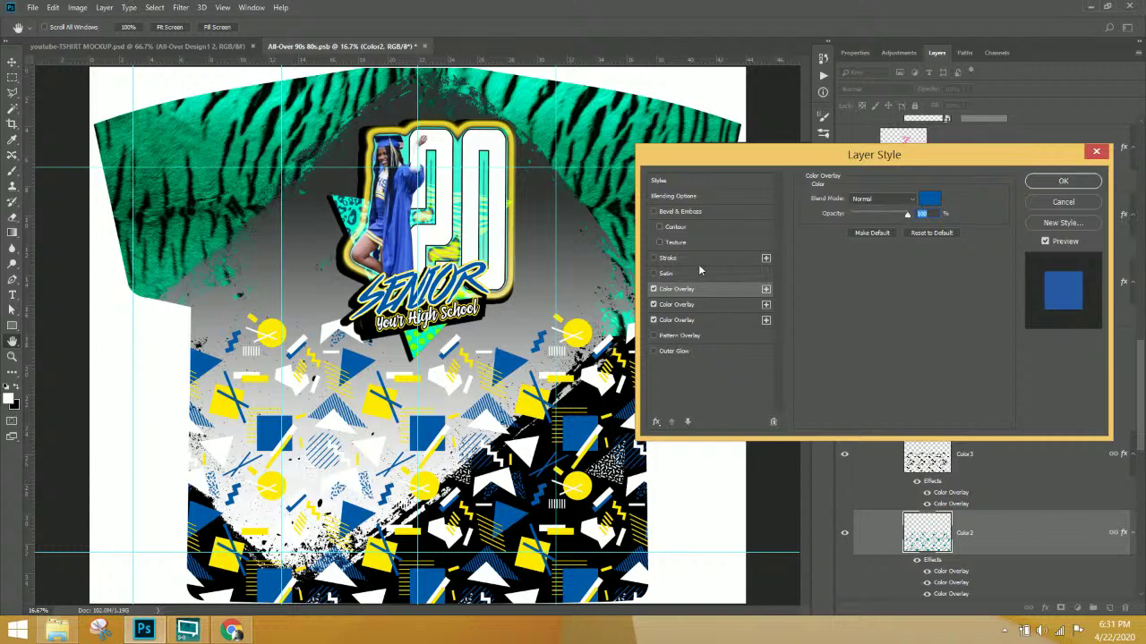
pyautogui.click(1061, 182)
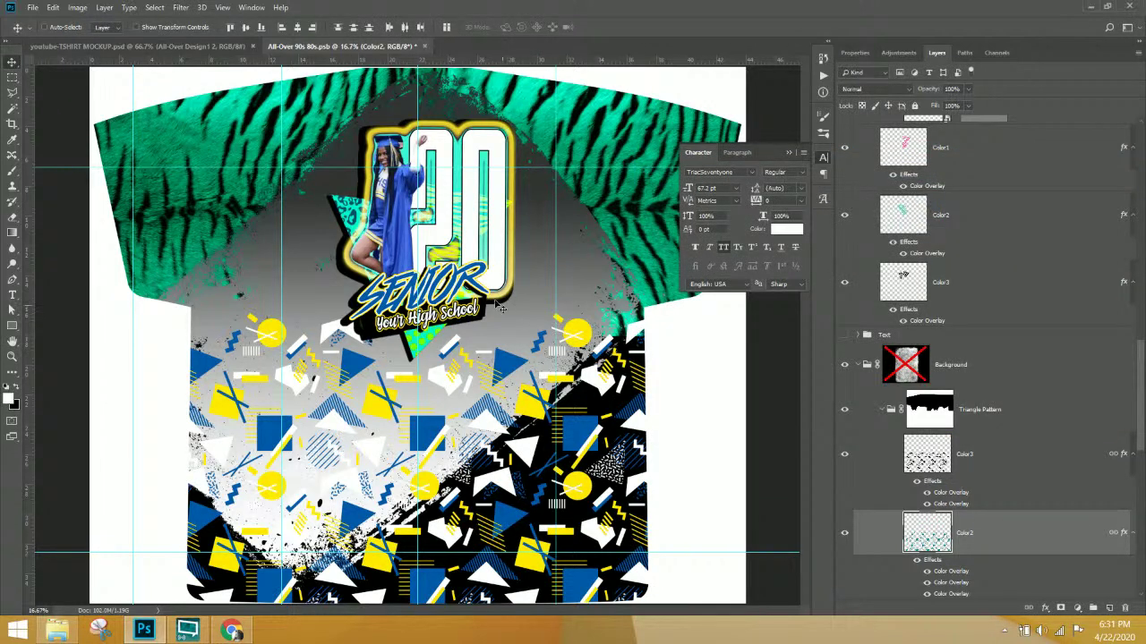
# - Set the teal stop of the Photos group's Outer Glow gradient to 2659a4 and apply the layer style
pyautogui.rightClick(396, 222)
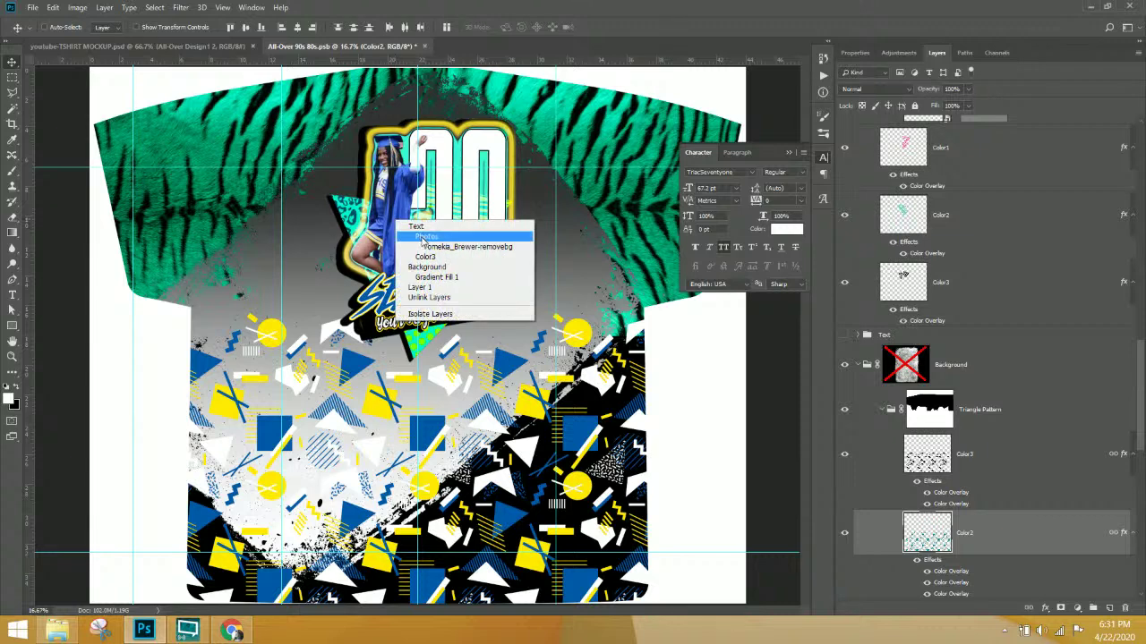
pyautogui.click(426, 247)
pyautogui.scroll(3, 899, 231)
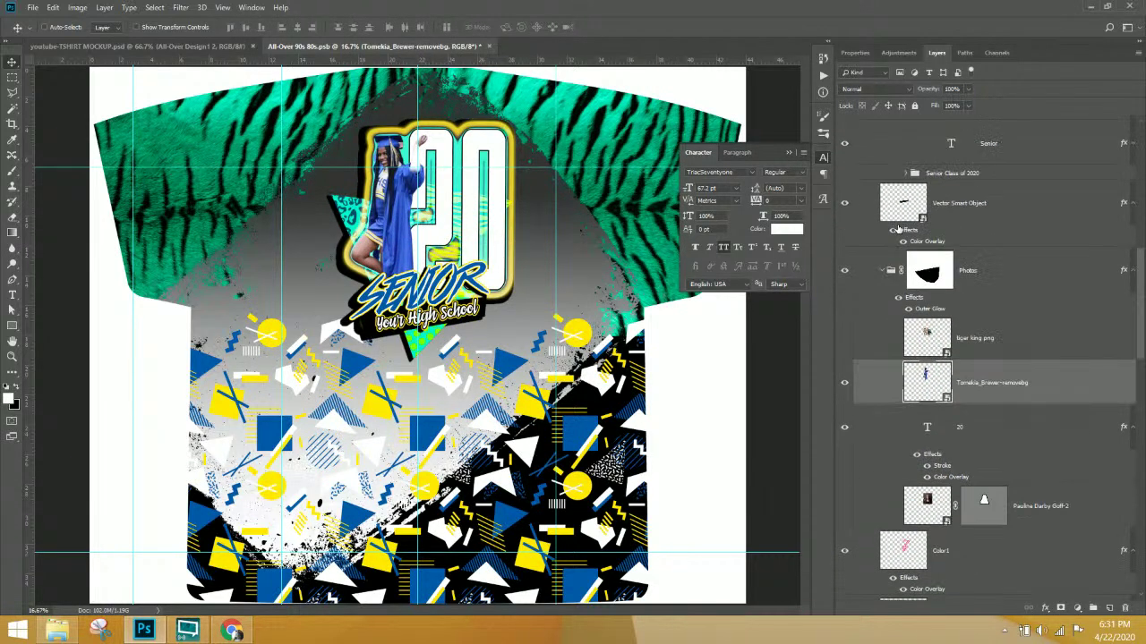
pyautogui.doubleClick(931, 358)
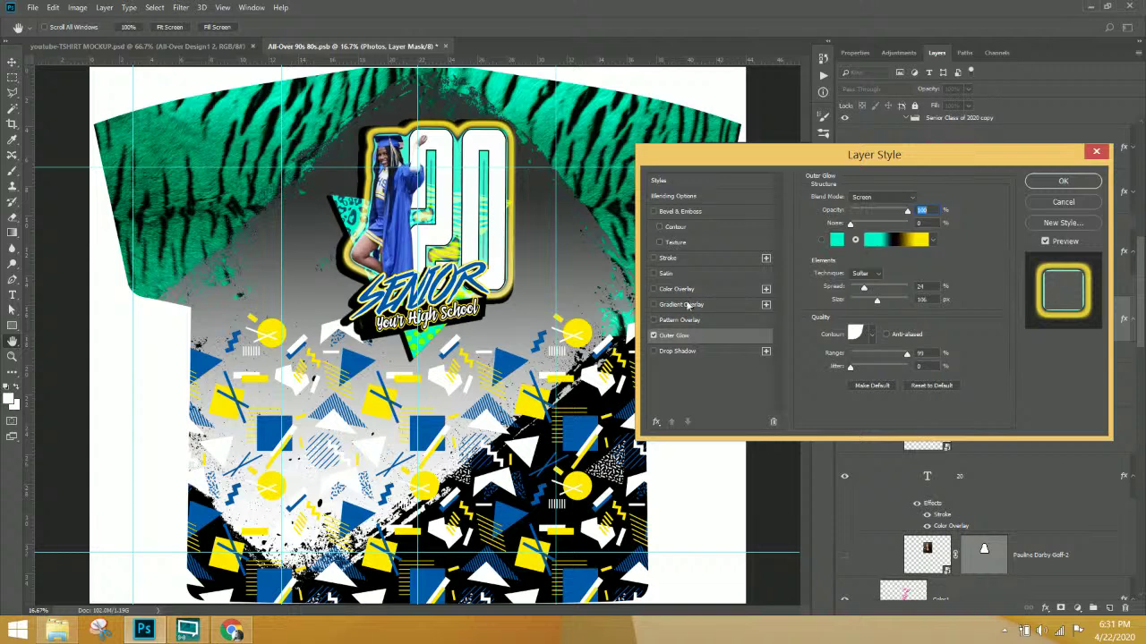
pyautogui.click(888, 240)
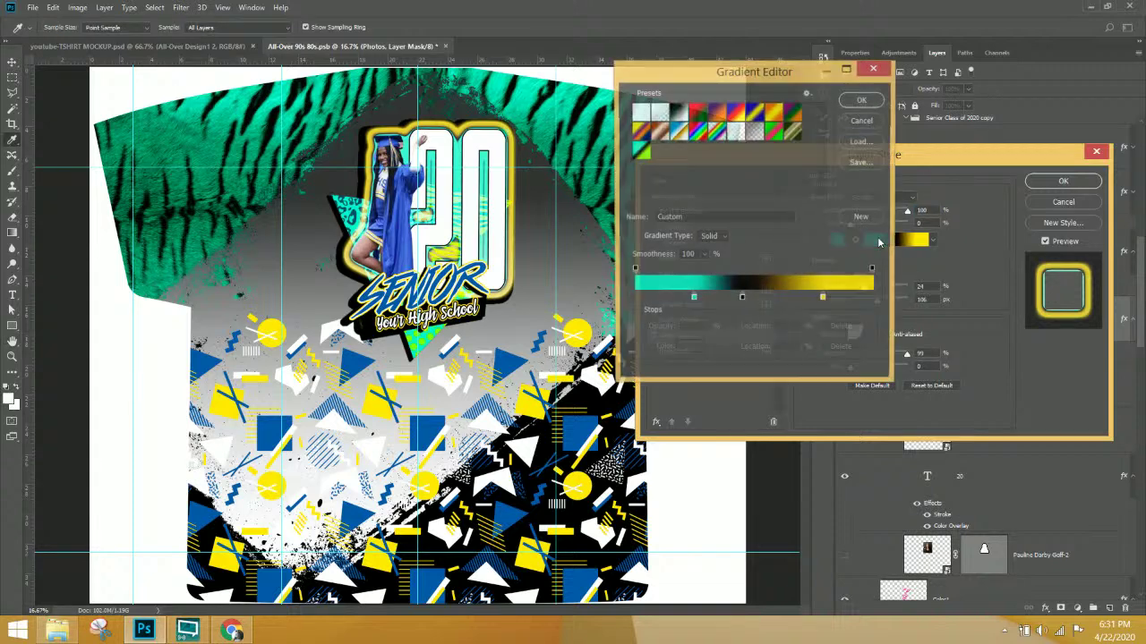
pyautogui.click(692, 299)
pyautogui.click(690, 350)
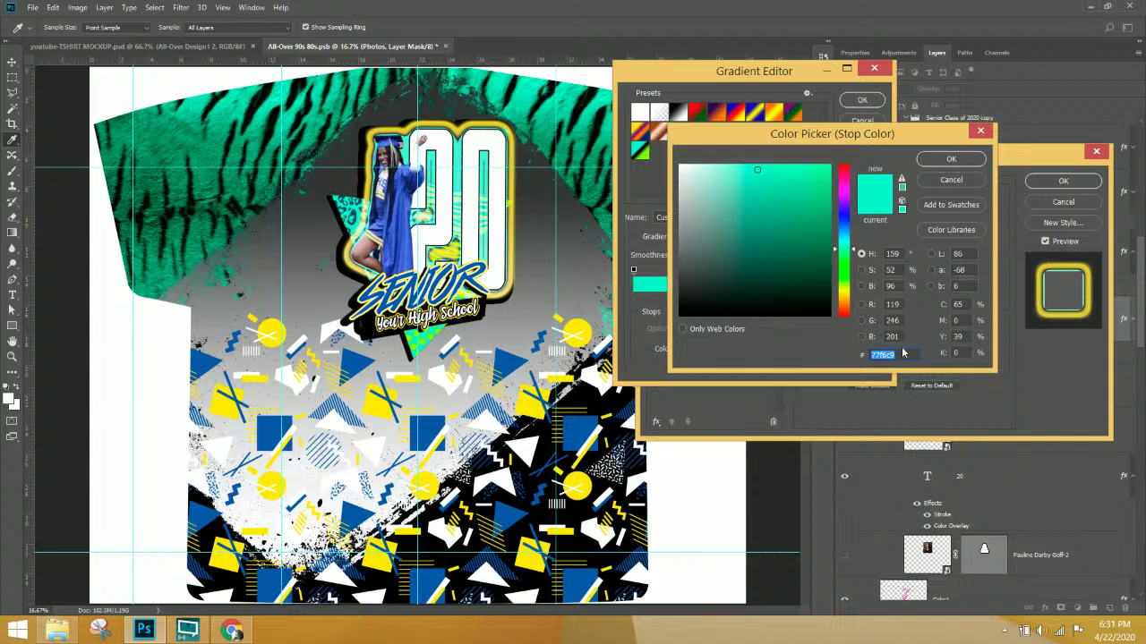
pyautogui.hotkey('ctrl', 'v')
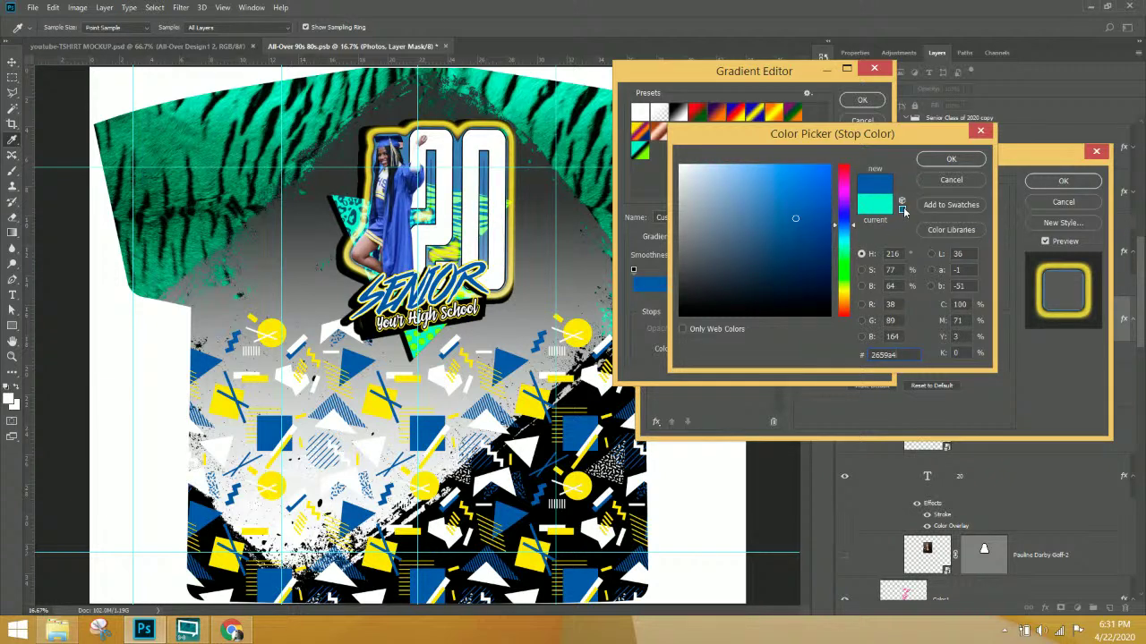
pyautogui.click(947, 159)
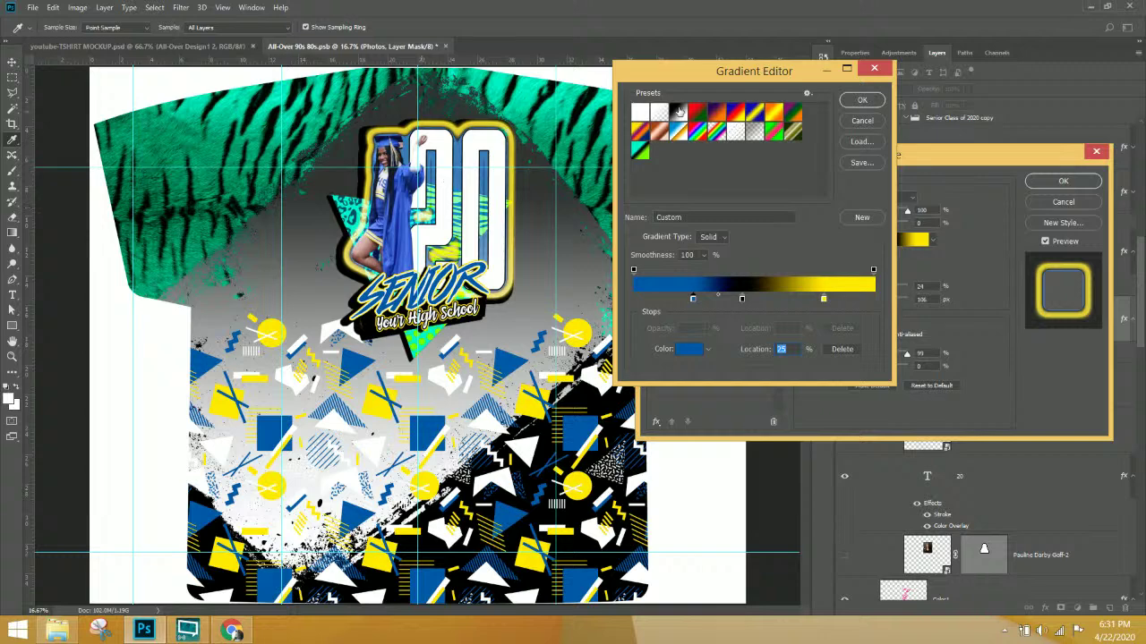
pyautogui.click(855, 101)
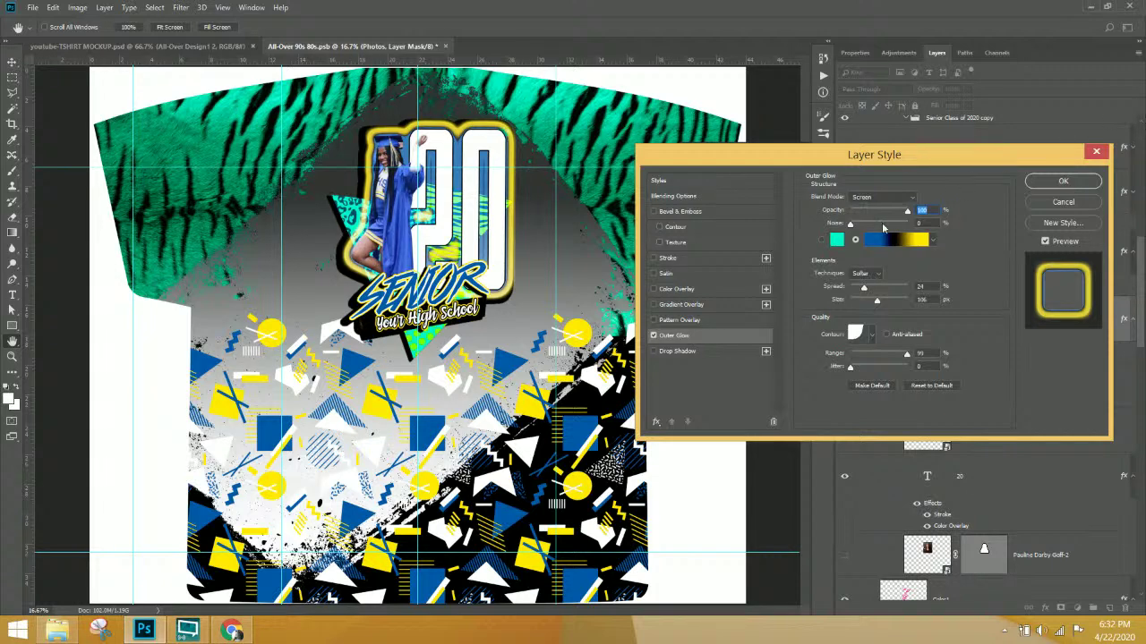
pyautogui.click(1044, 181)
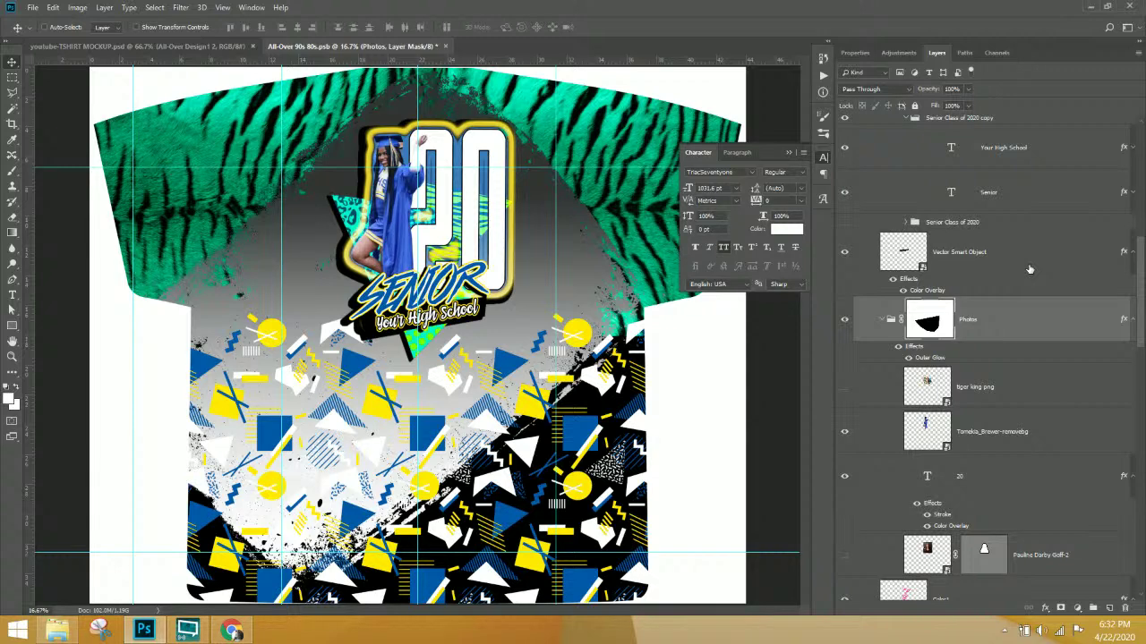
# - Add a second Color Overlay to the Color3 layer above the Text group and set the upper overlay to black (000000)
pyautogui.scroll(-4, 973, 409)
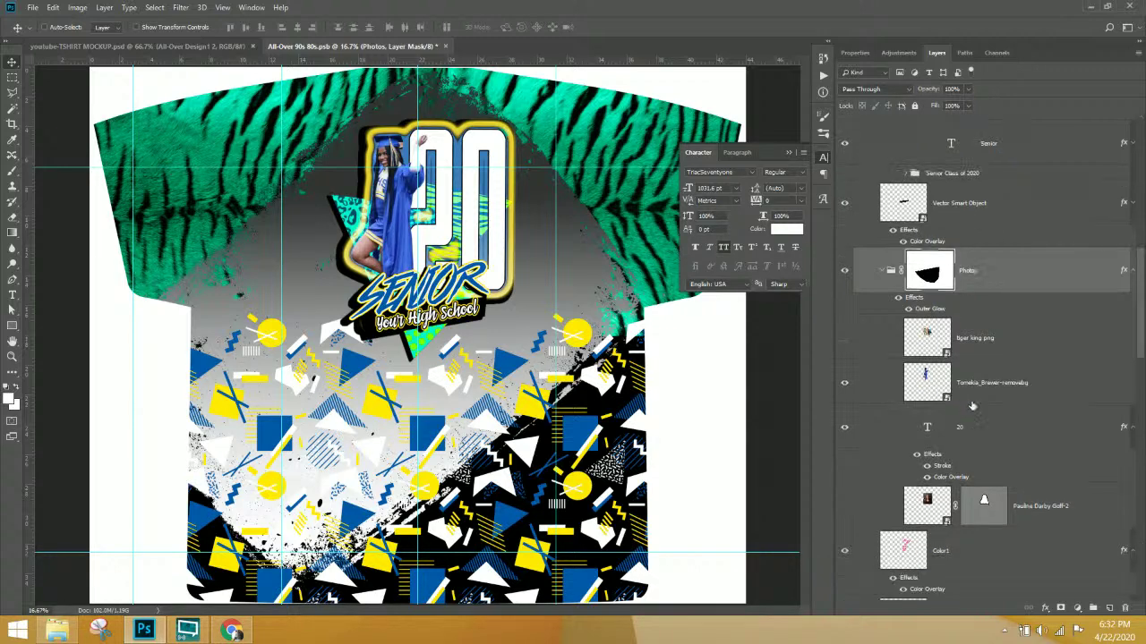
pyautogui.scroll(-4, 973, 410)
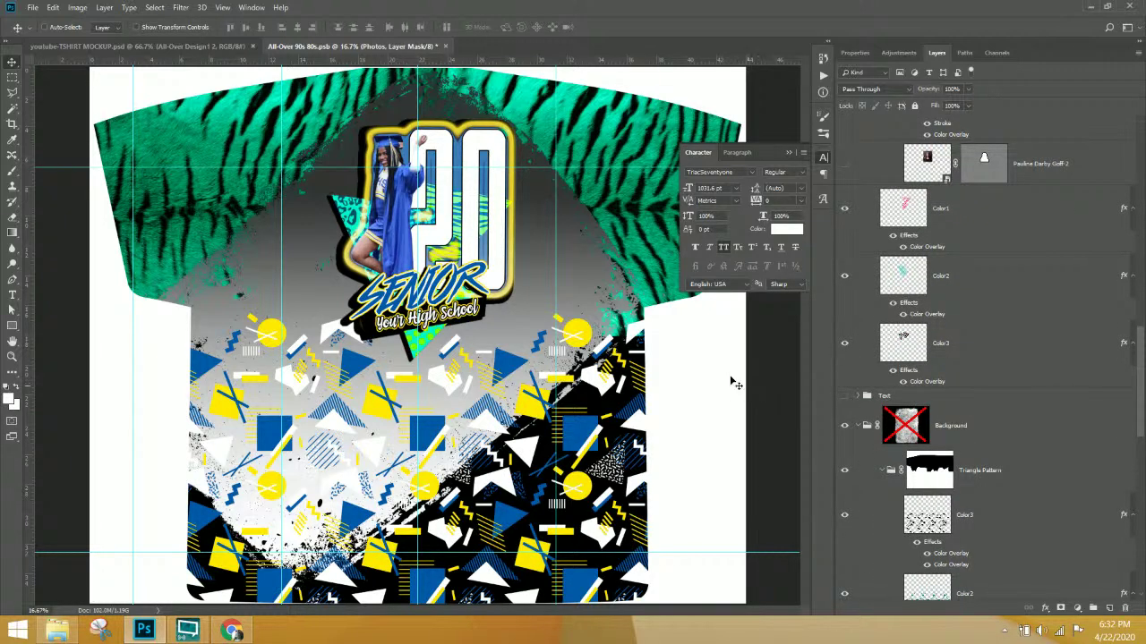
pyautogui.rightClick(352, 216)
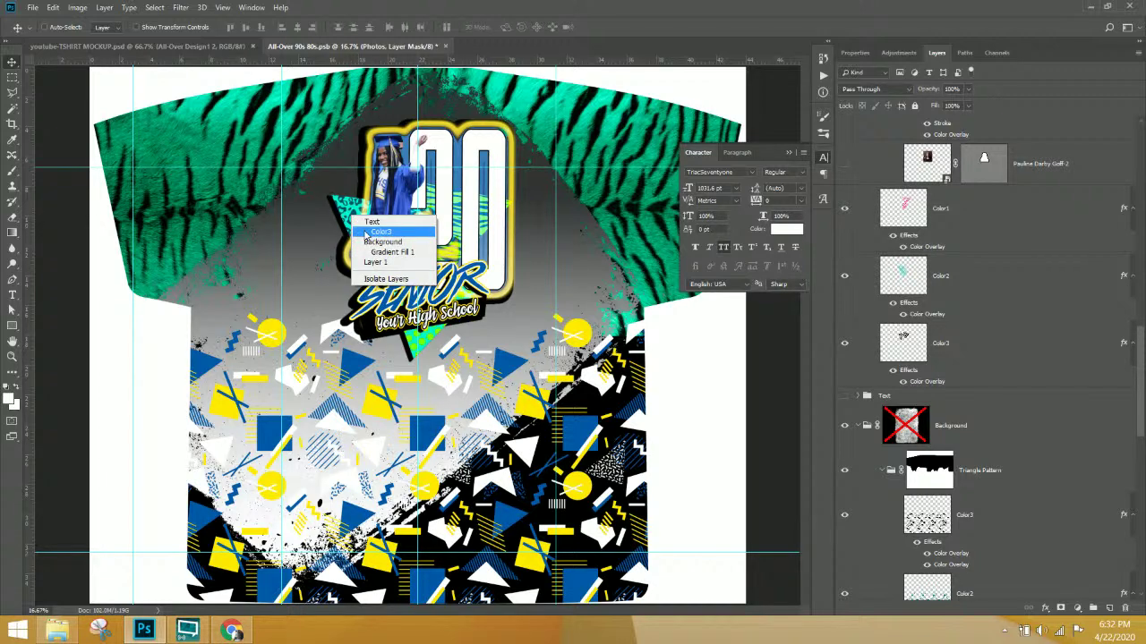
pyautogui.click(376, 232)
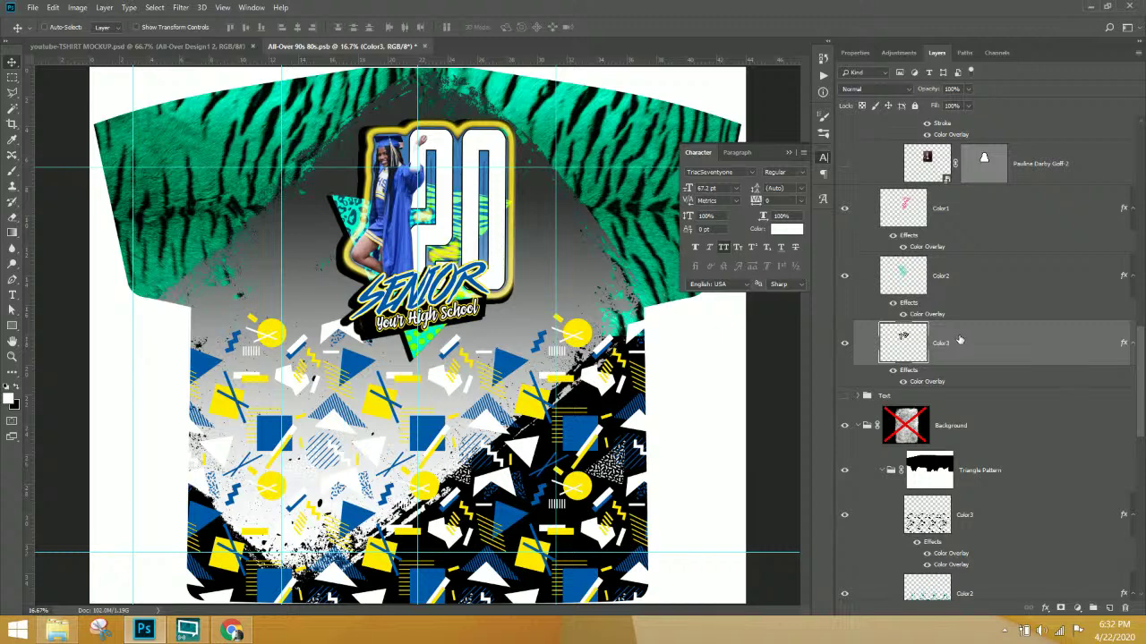
pyautogui.doubleClick(922, 382)
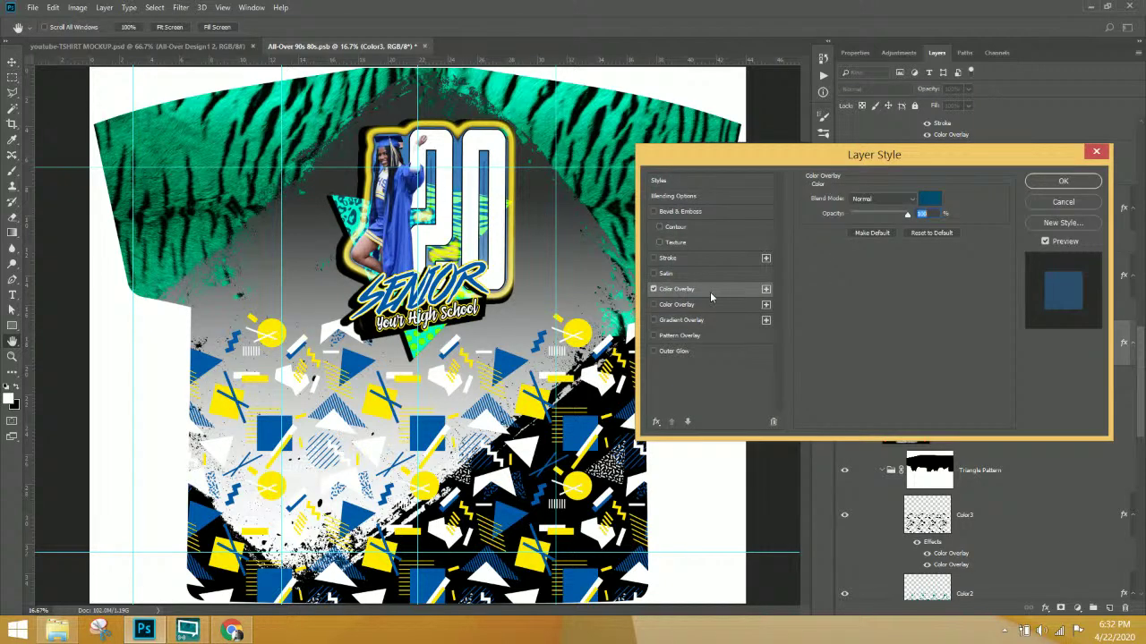
pyautogui.click(766, 290)
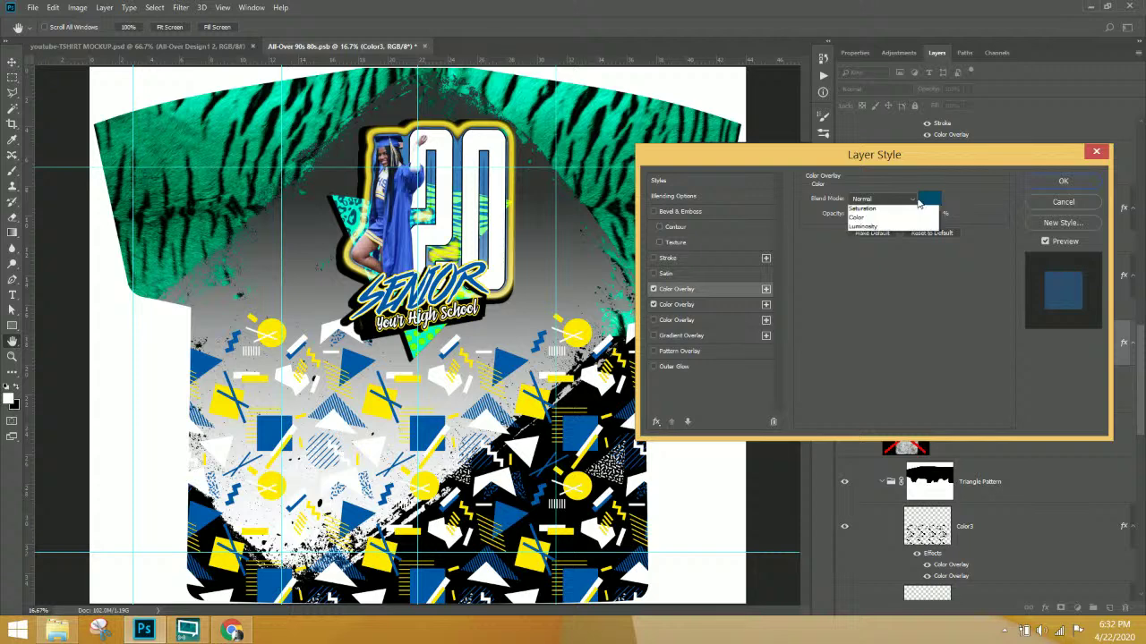
pyautogui.click(882, 199)
pyautogui.click(931, 204)
pyautogui.click(929, 199)
pyautogui.moveTo(757, 250); pyautogui.dragTo(679, 316)
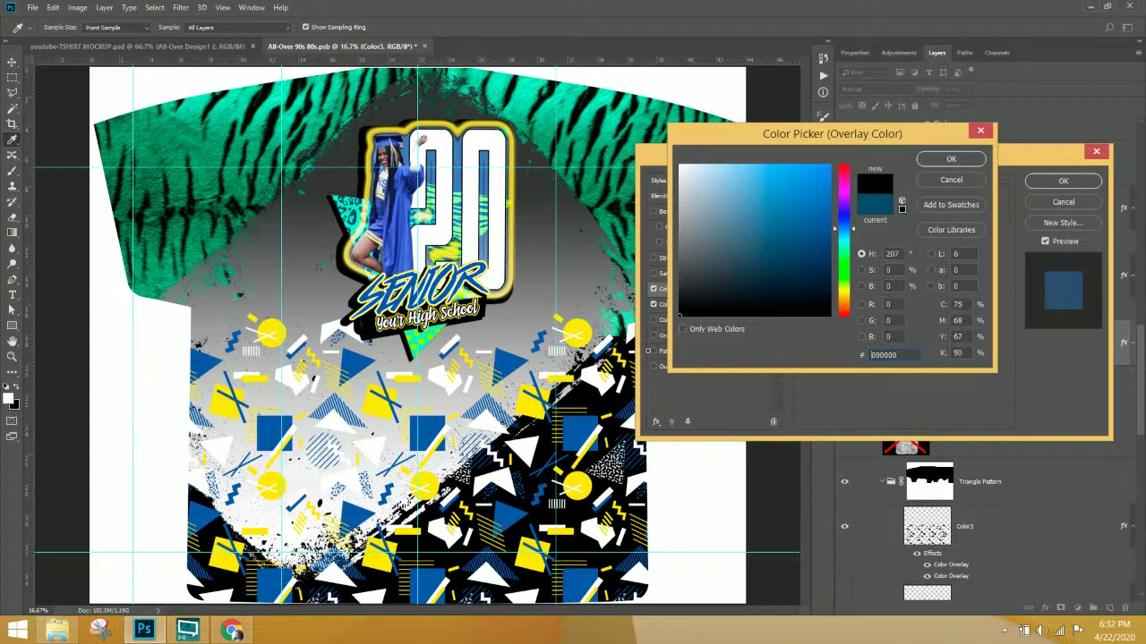
pyautogui.click(952, 160)
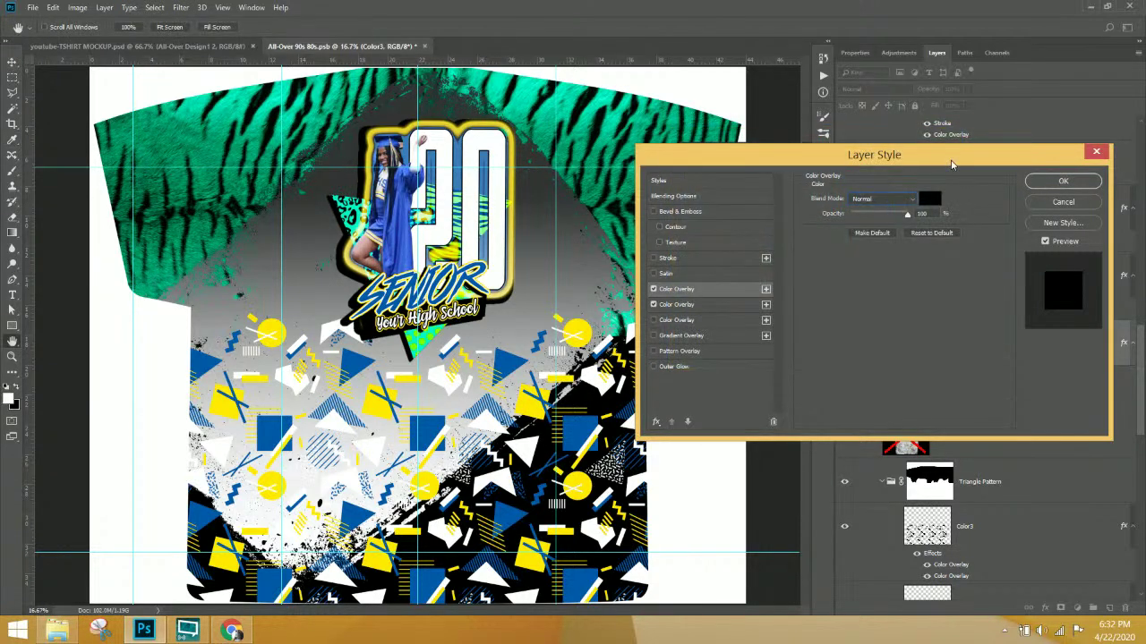
pyautogui.click(1062, 182)
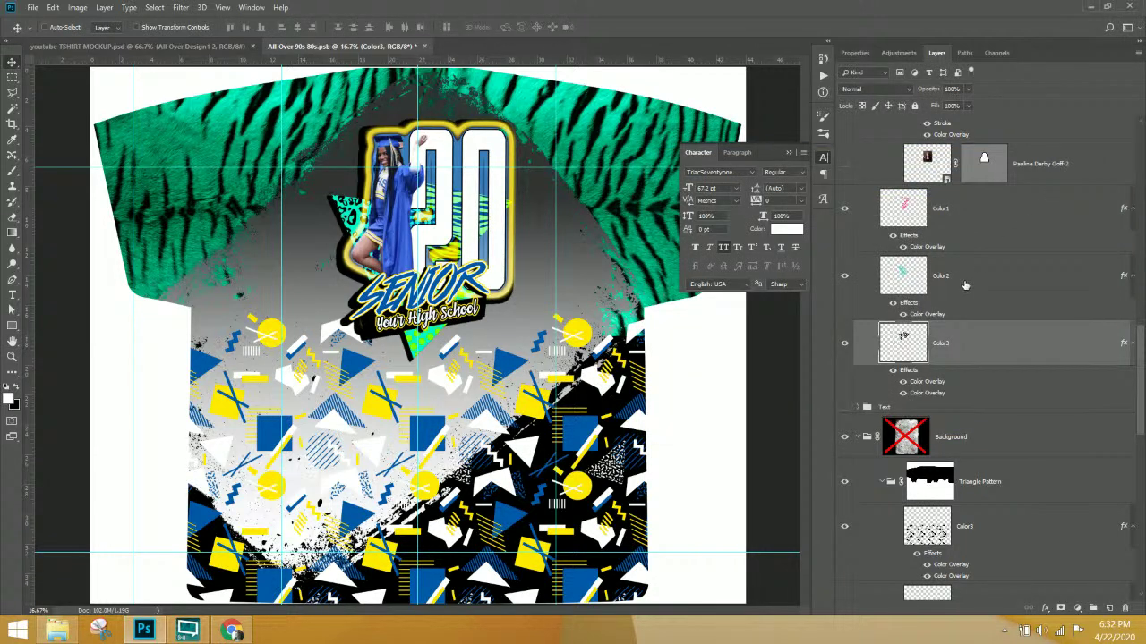
# - Try 2659a4 as the Color Overlay colour of the Color1 layer above the Text group and revert it
pyautogui.click(947, 315)
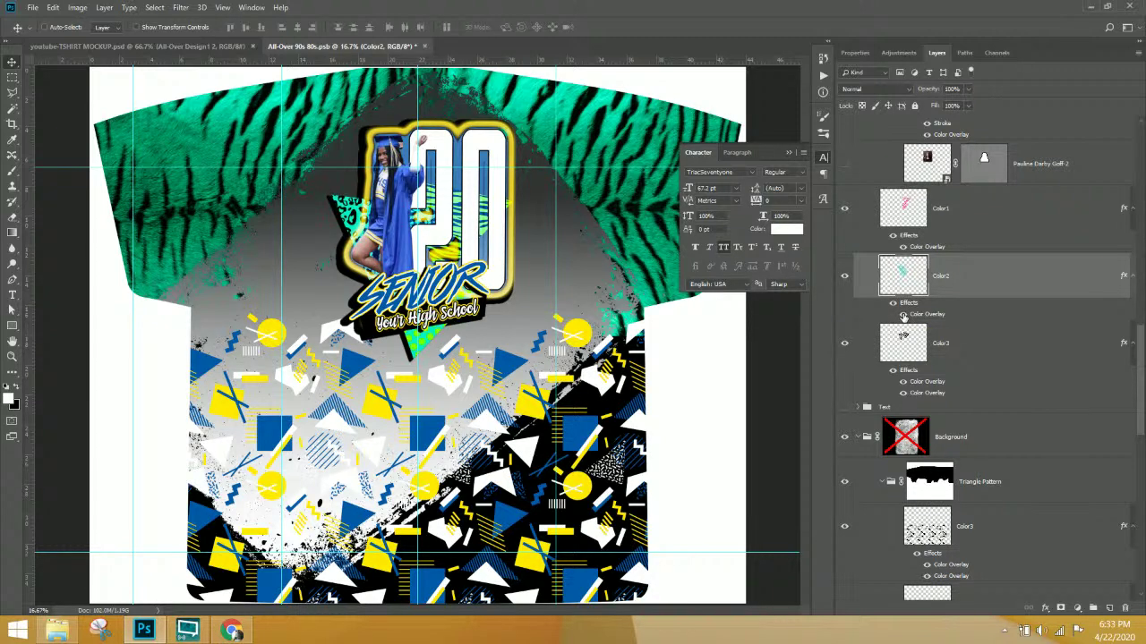
pyautogui.click(942, 223)
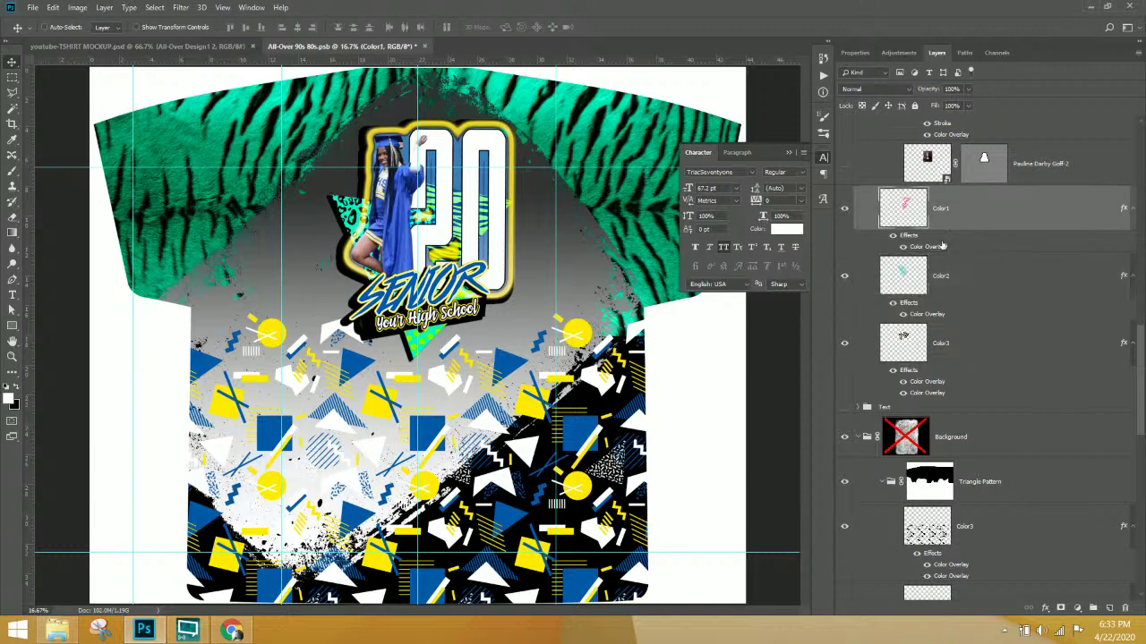
pyautogui.doubleClick(940, 248)
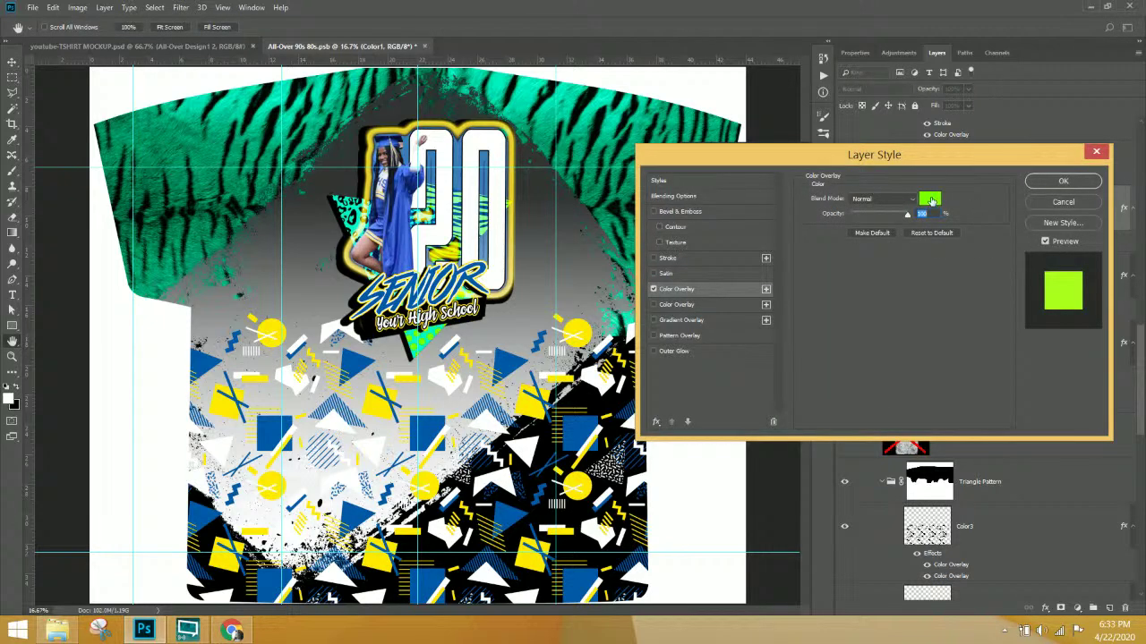
pyautogui.click(931, 199)
pyautogui.click(908, 354)
pyautogui.write('2659a4')
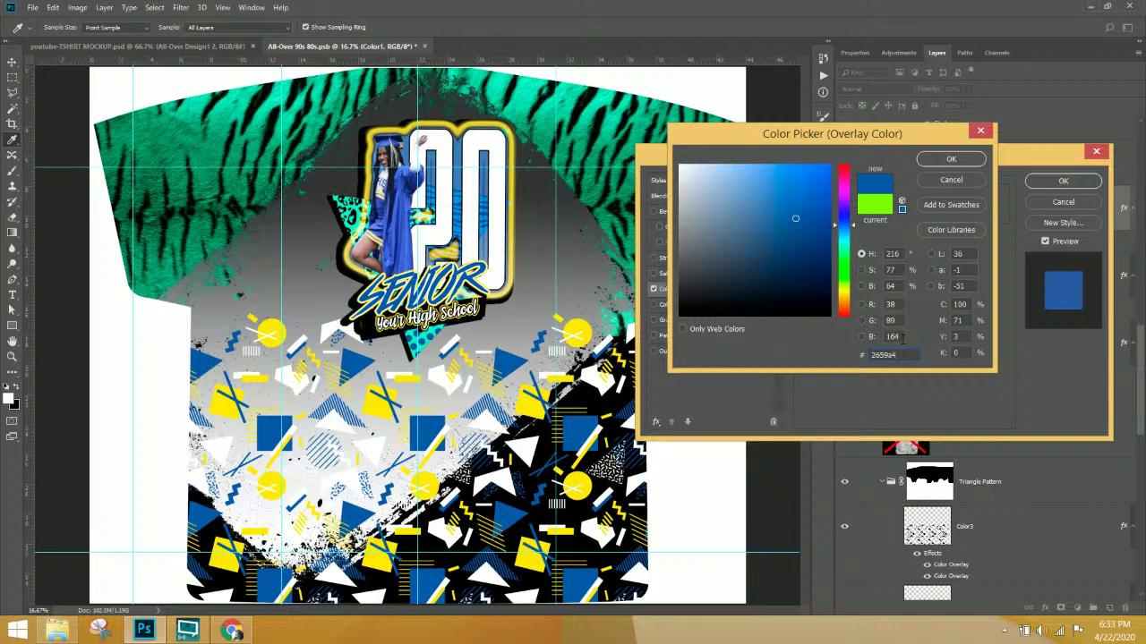
pyautogui.hotkey('ctrl', 'z')
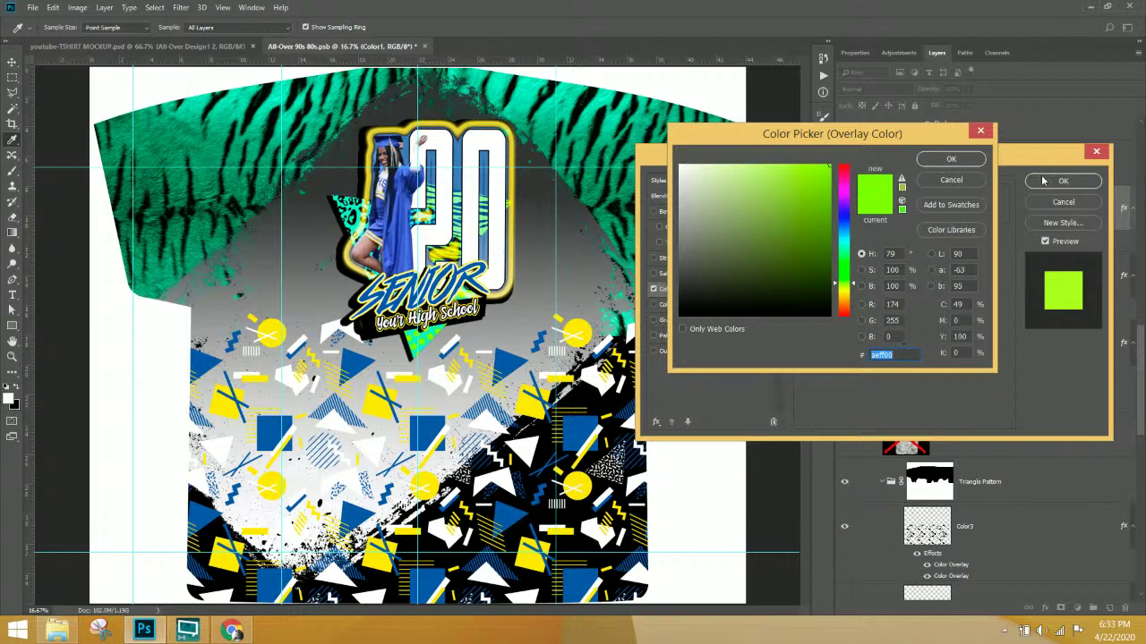
pyautogui.press('Return')
pyautogui.click(1029, 184)
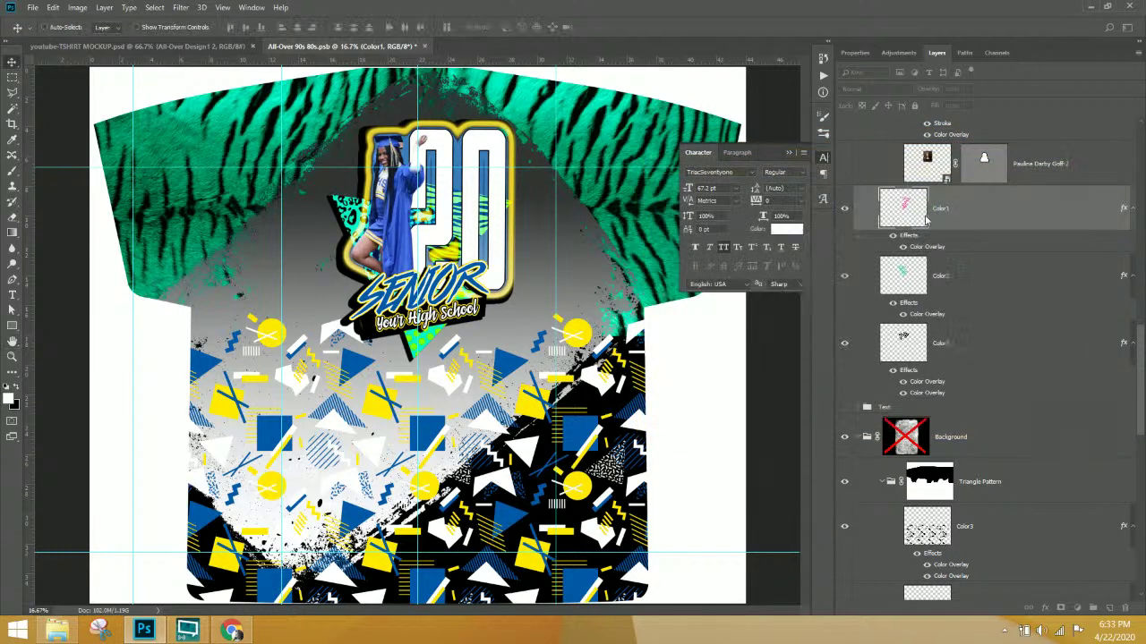
# - Set the Color Overlay of the Color2 layer above the Text group to the blue 2659a4 and apply it
pyautogui.doubleClick(947, 316)
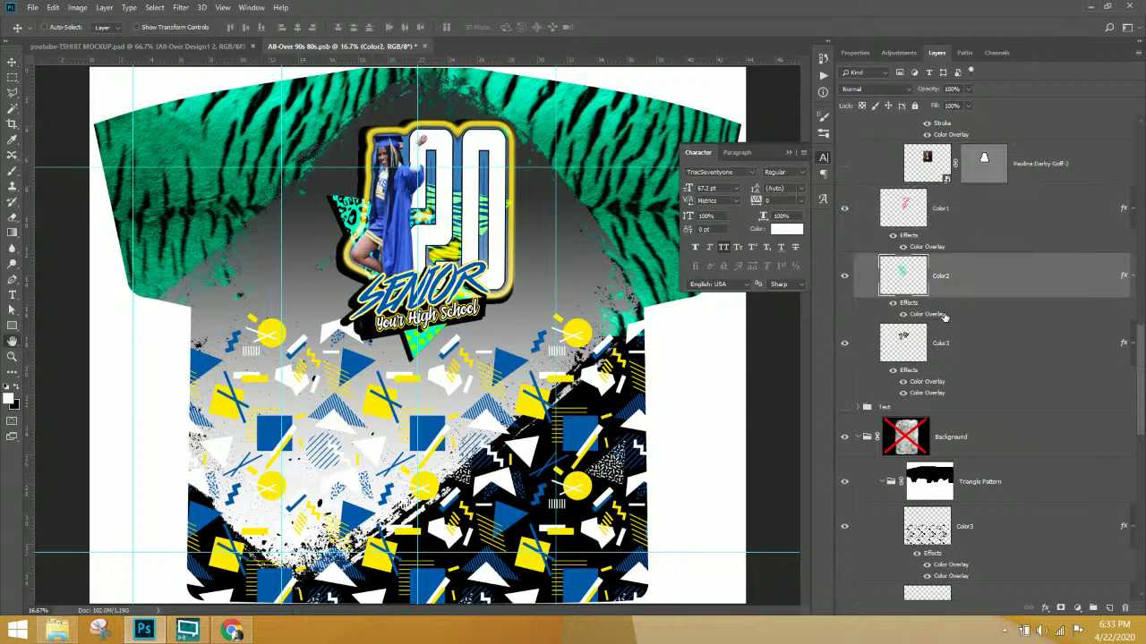
pyautogui.click(932, 202)
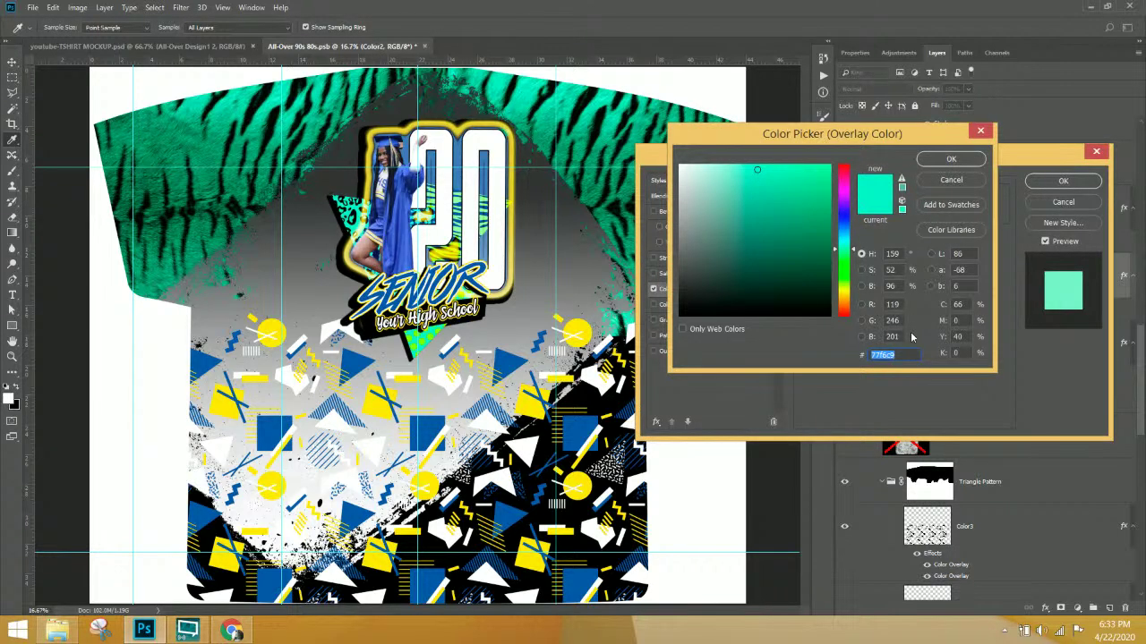
pyautogui.write('2659a4')
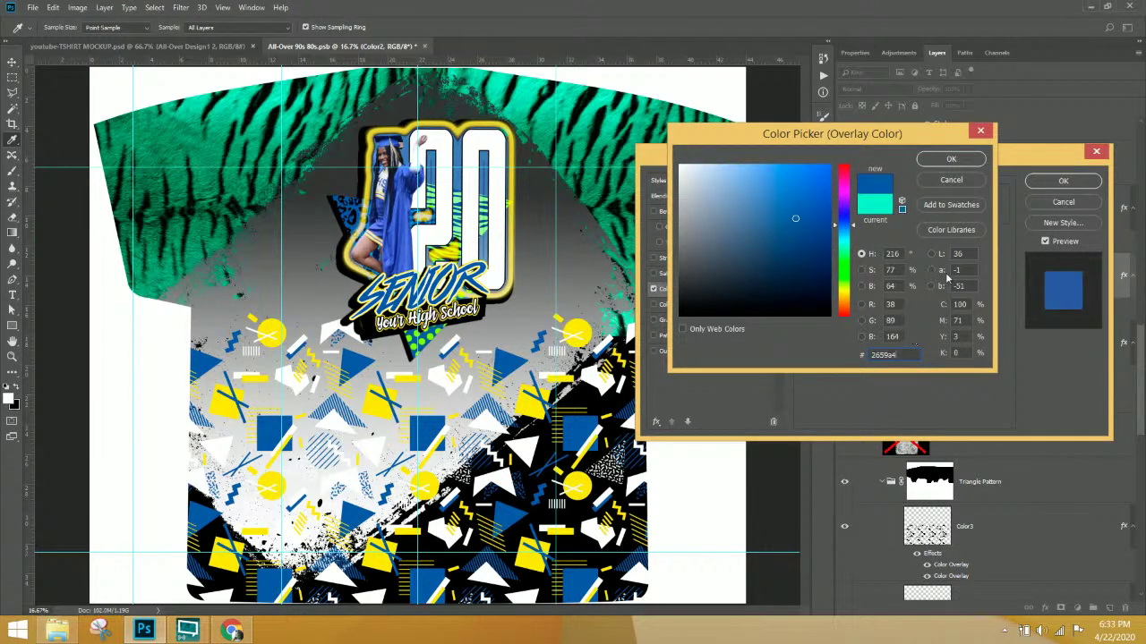
pyautogui.click(952, 161)
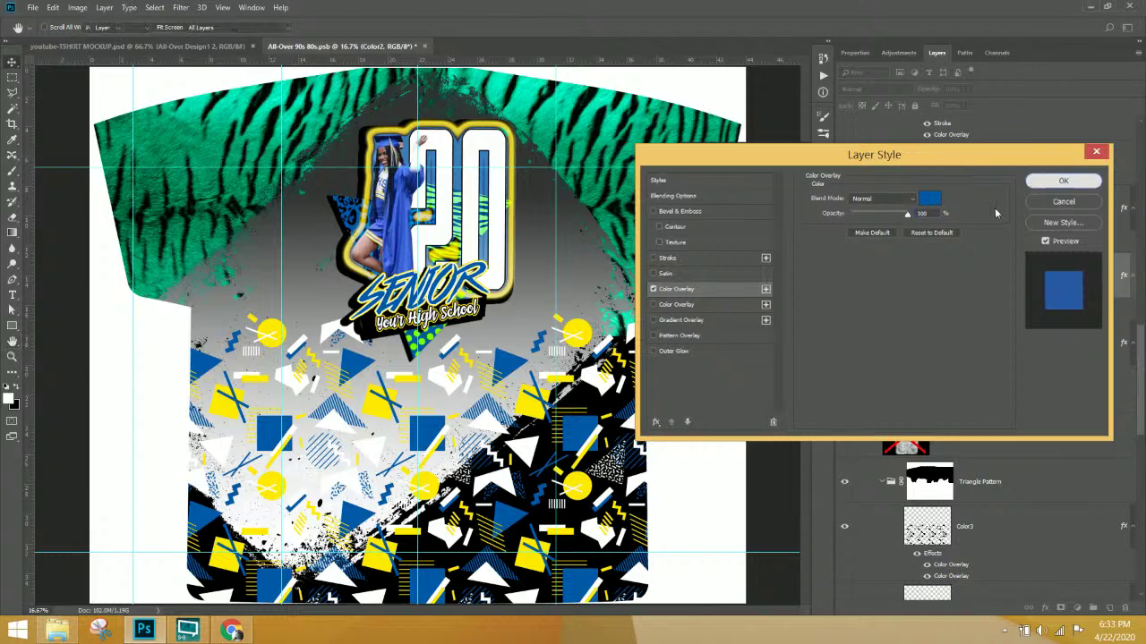
pyautogui.click(1063, 181)
# - Set the Color1 layer's Color Overlay to the yellow ffea0e sampled from a circle in the shirt pattern
pyautogui.doubleClick(926, 246)
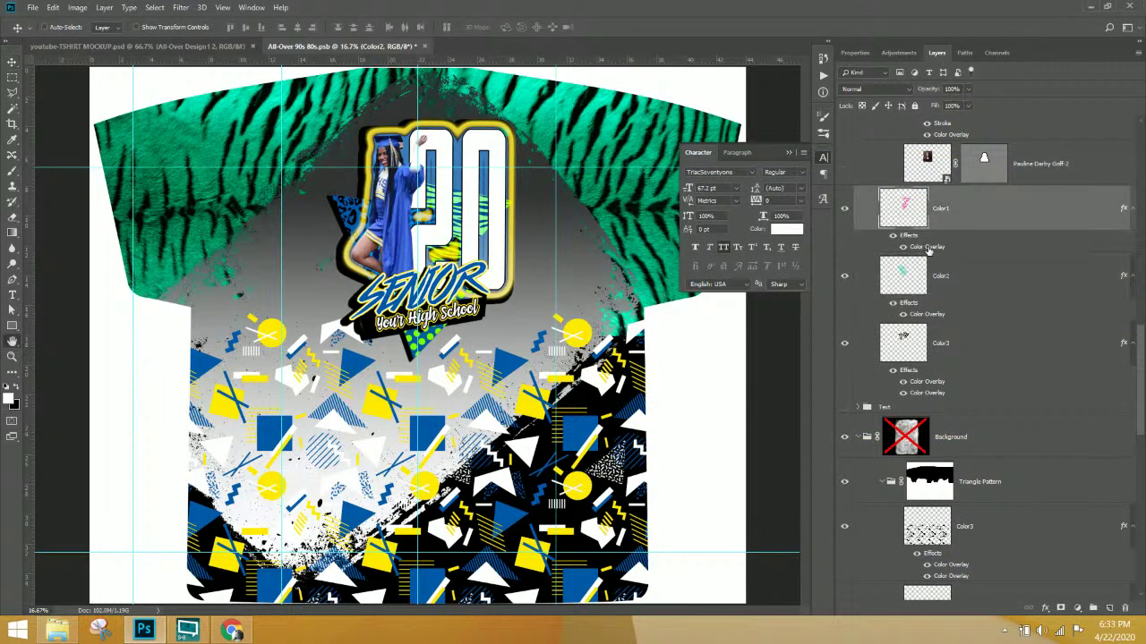
pyautogui.click(925, 205)
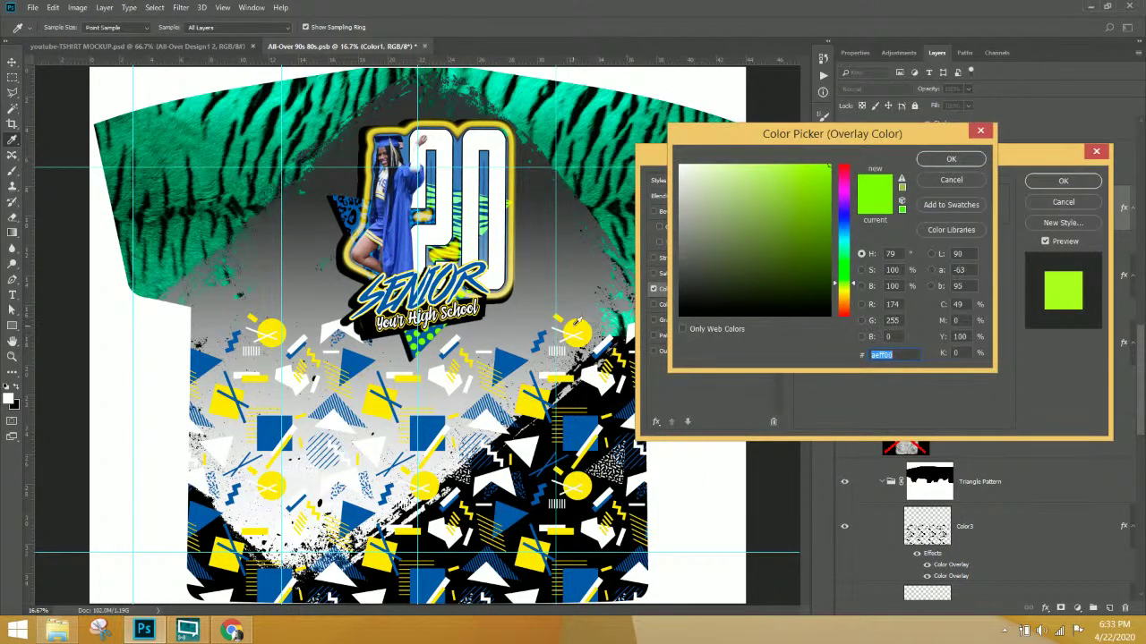
pyautogui.click(578, 329)
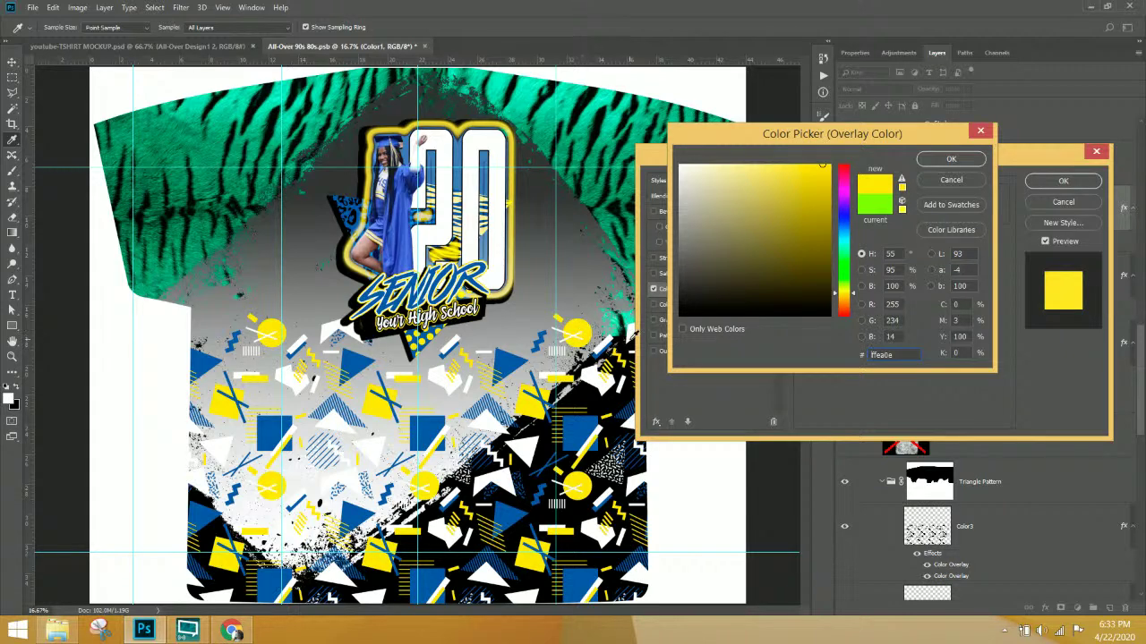
pyautogui.click(935, 163)
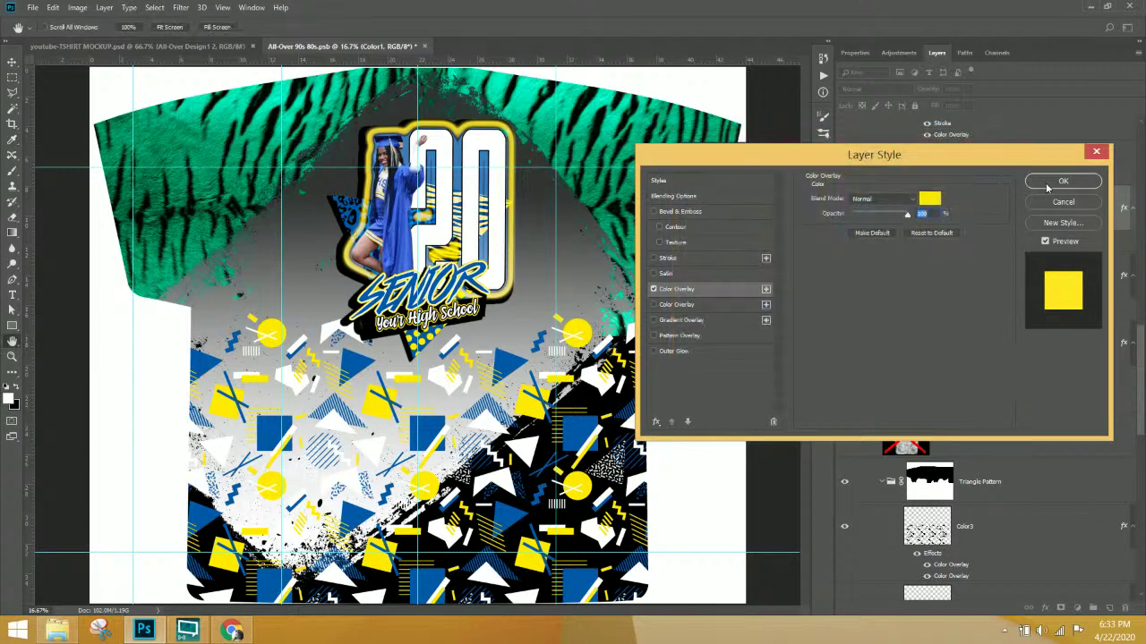
pyautogui.click(1045, 183)
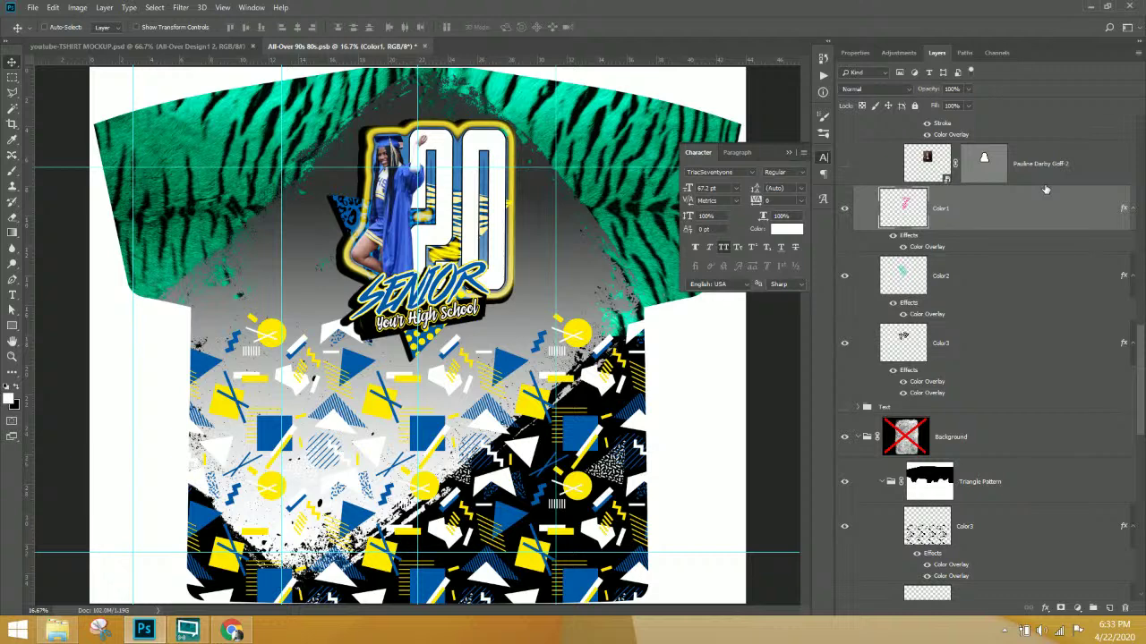
# - Close the Character settings and show the TurnOFF4Printing layer with the shirt-size guides
pyautogui.click(790, 152)
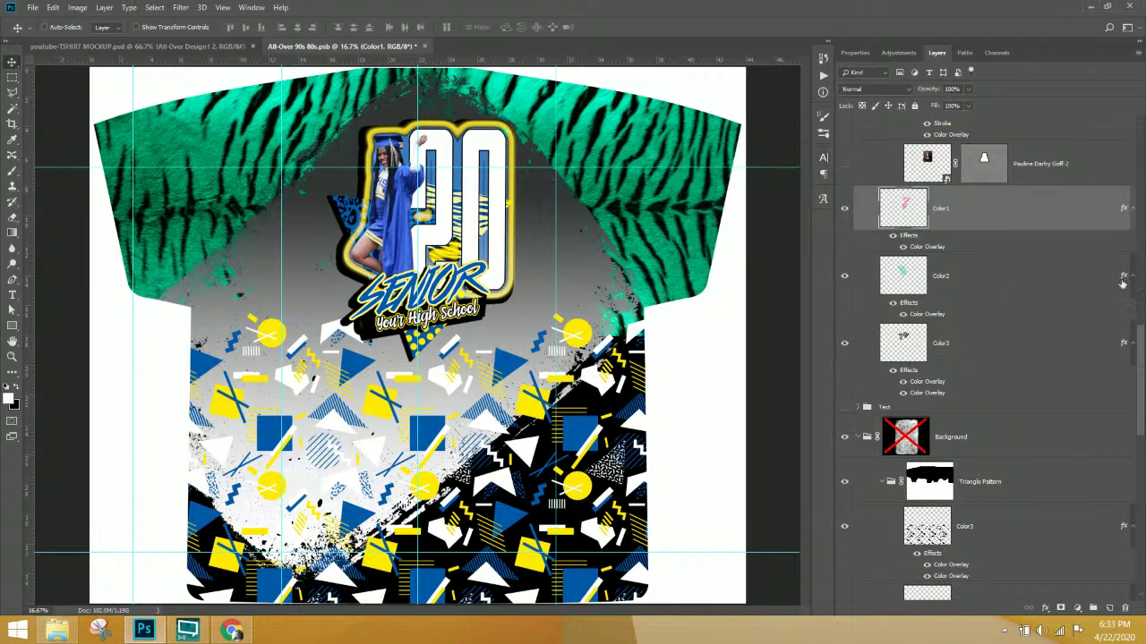
pyautogui.click(227, 634)
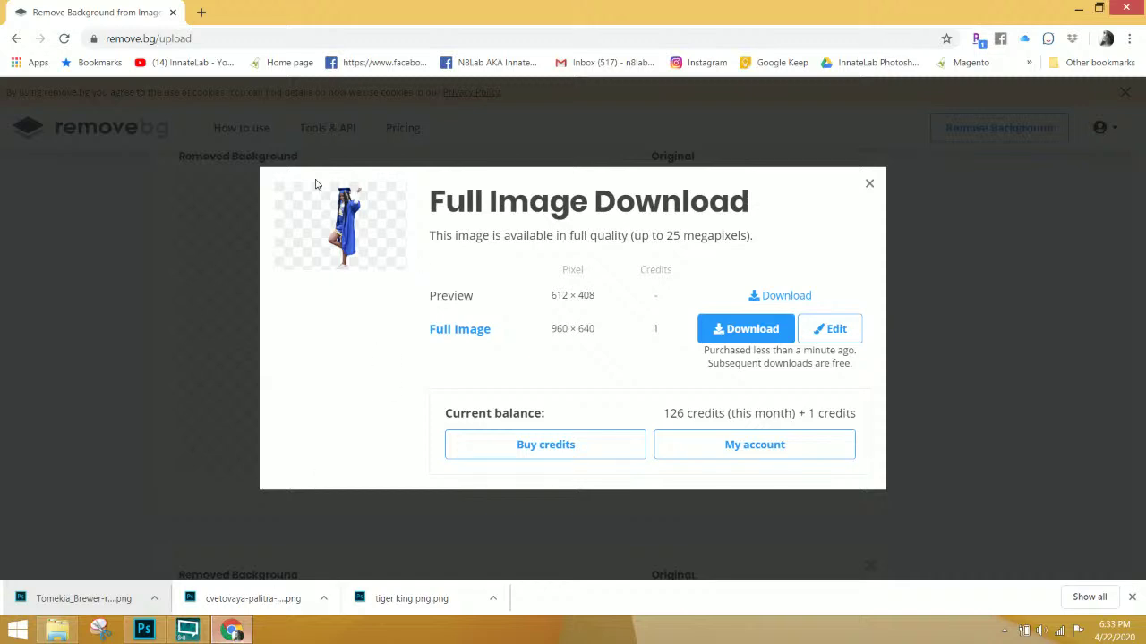
pyautogui.click(1118, 14)
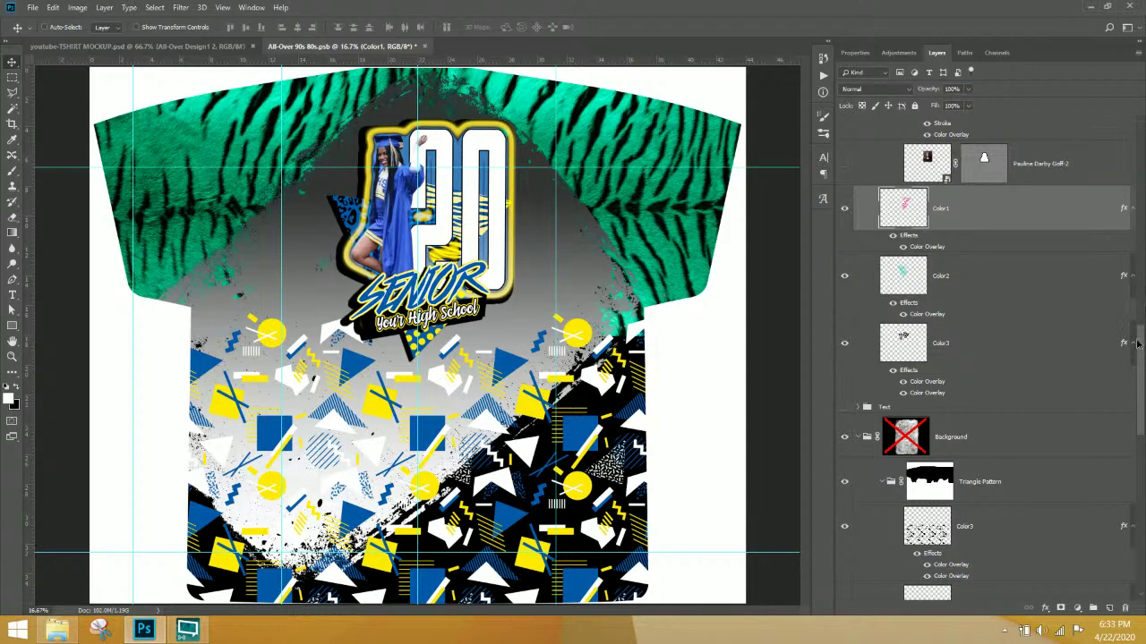
pyautogui.moveTo(1141, 345); pyautogui.dragTo(1140, 145)
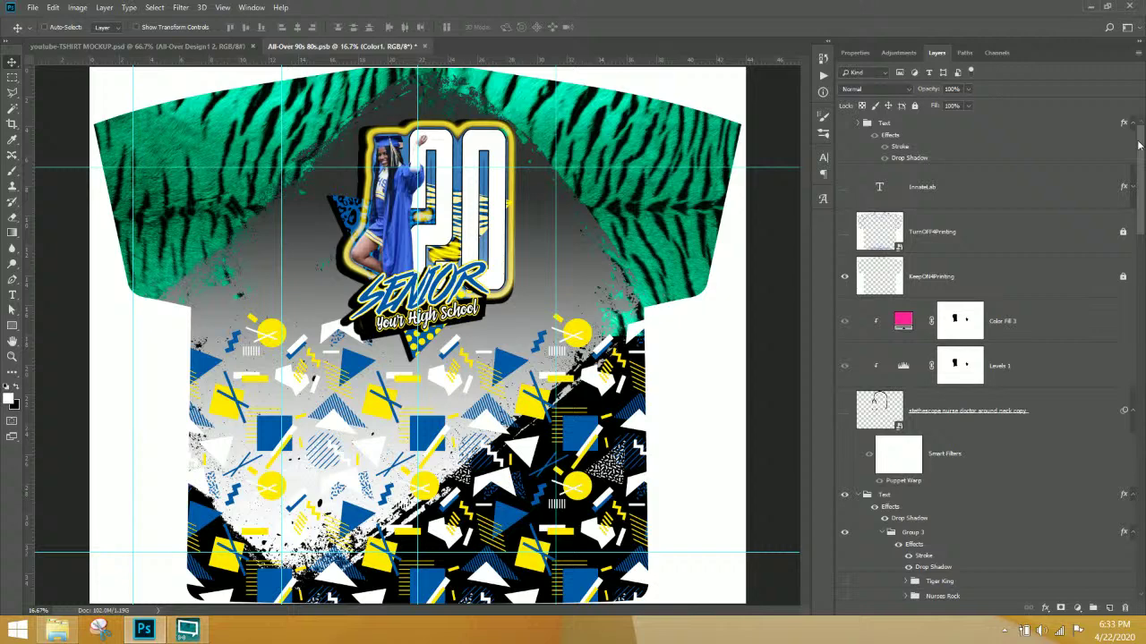
pyautogui.click(844, 232)
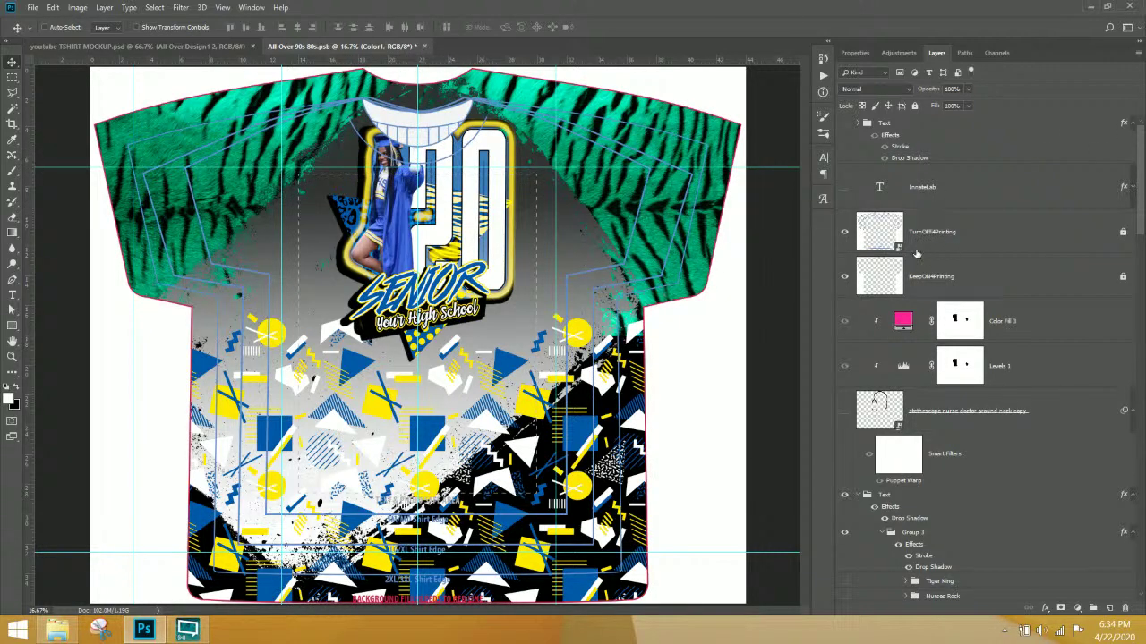
# - Scale down the 20 text and the graduate cutout together and centre them below the collar inside the safe area
pyautogui.scroll(-5, 891, 367)
pyautogui.scroll(-2, 891, 367)
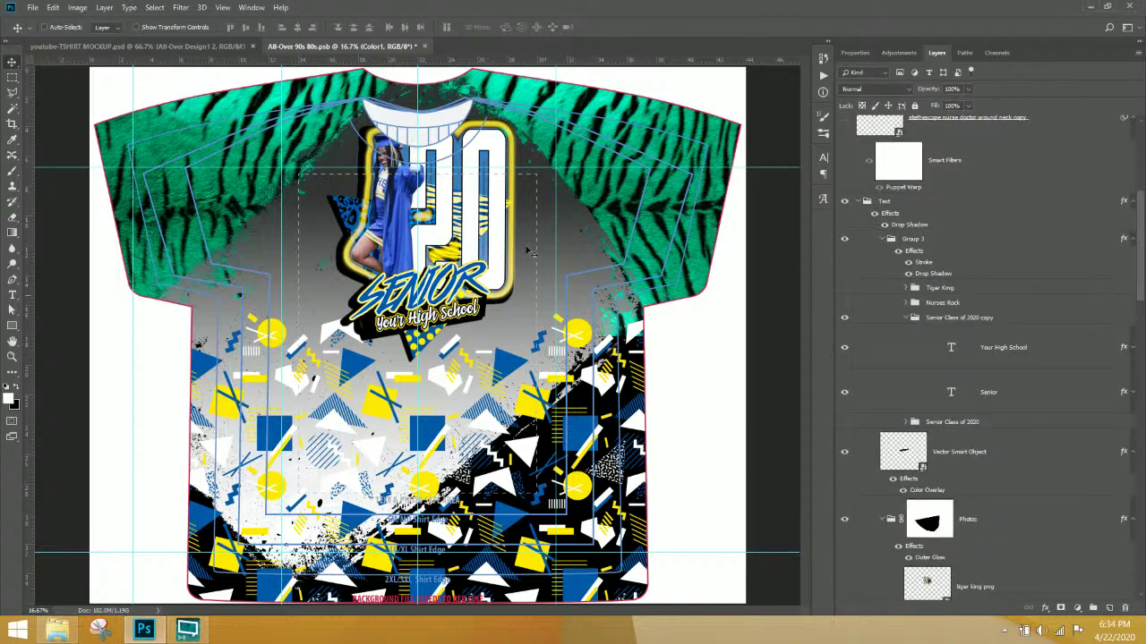
pyautogui.rightClick(498, 240)
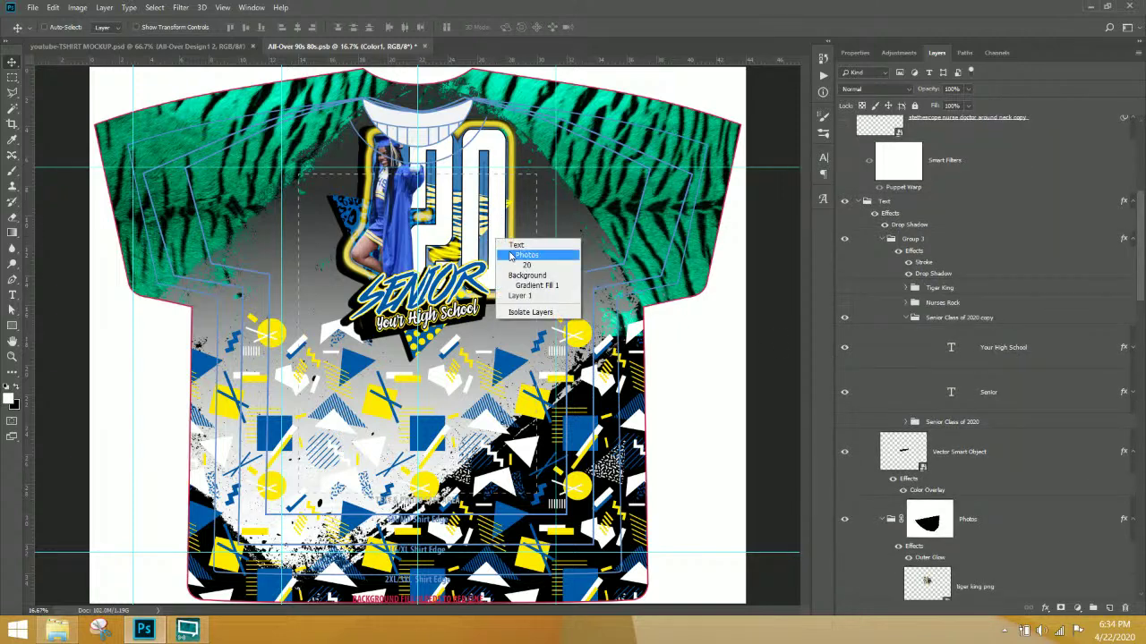
pyautogui.click(525, 265)
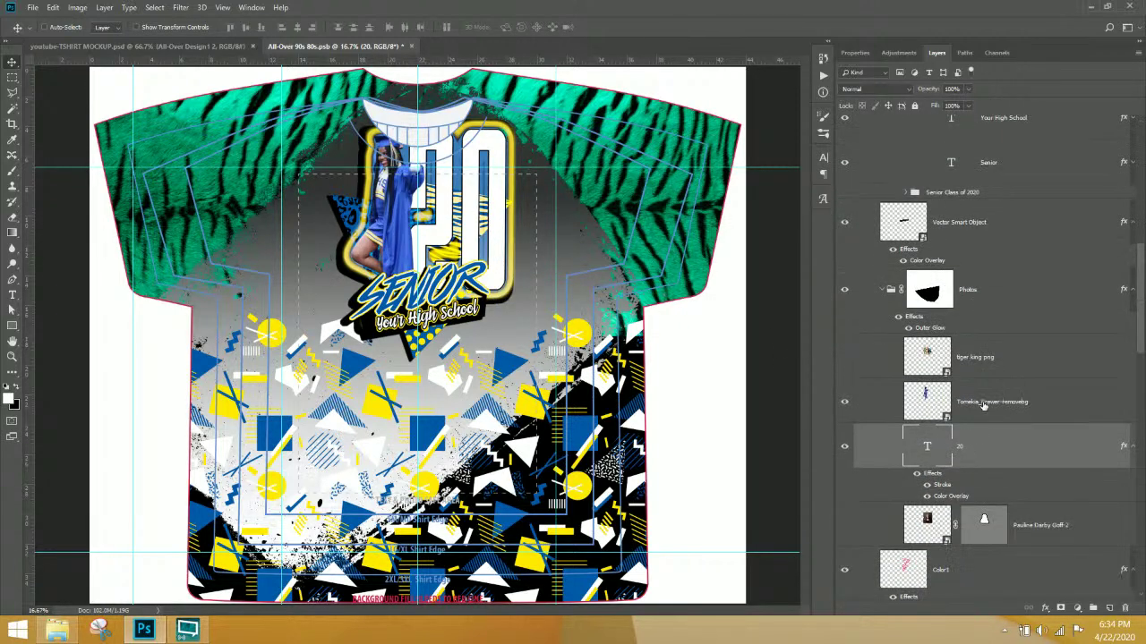
pyautogui.keyDown('shift'); pyautogui.click(984, 404); pyautogui.keyUp('shift')
pyautogui.hotkey('ctrl', 't')
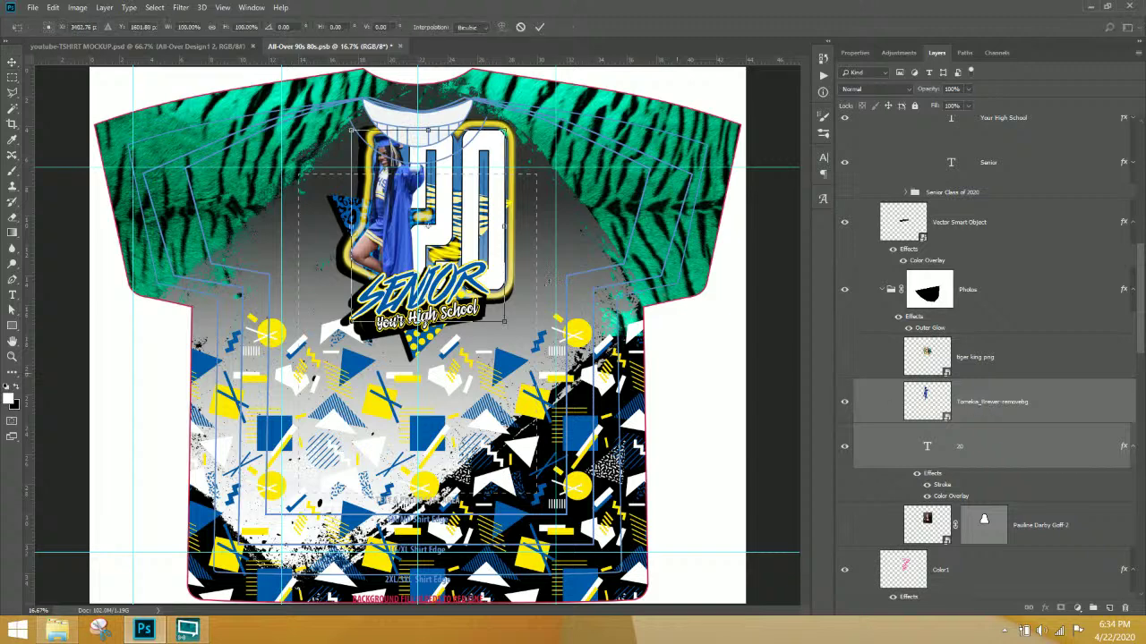
pyautogui.moveTo(352, 133); pyautogui.dragTo(378, 169)
pyautogui.moveTo(504, 265); pyautogui.dragTo(447, 255)
pyautogui.press('Return')
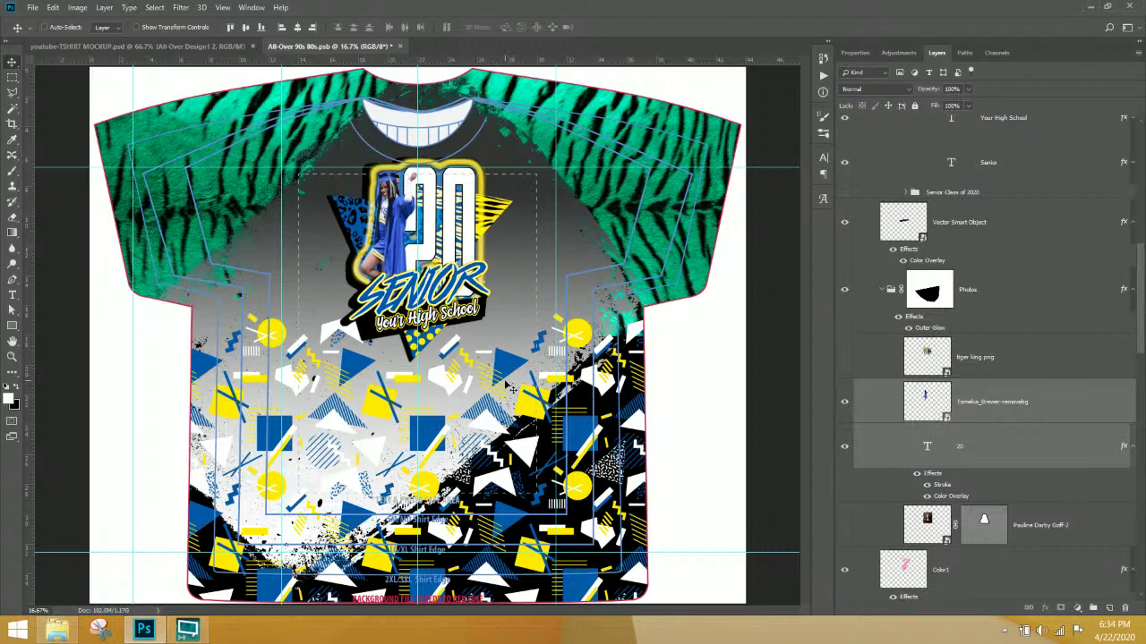
# - Duplicate the Color Fill 4 layer that tints the tiger fur and hide the original
pyautogui.rightClick(612, 112)
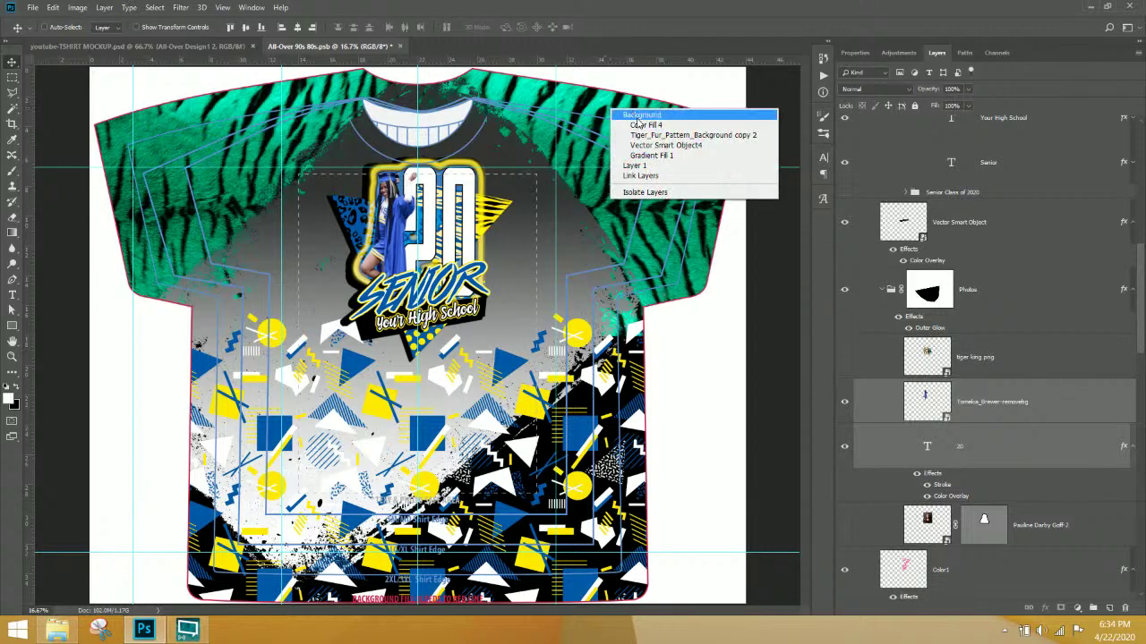
pyautogui.click(642, 125)
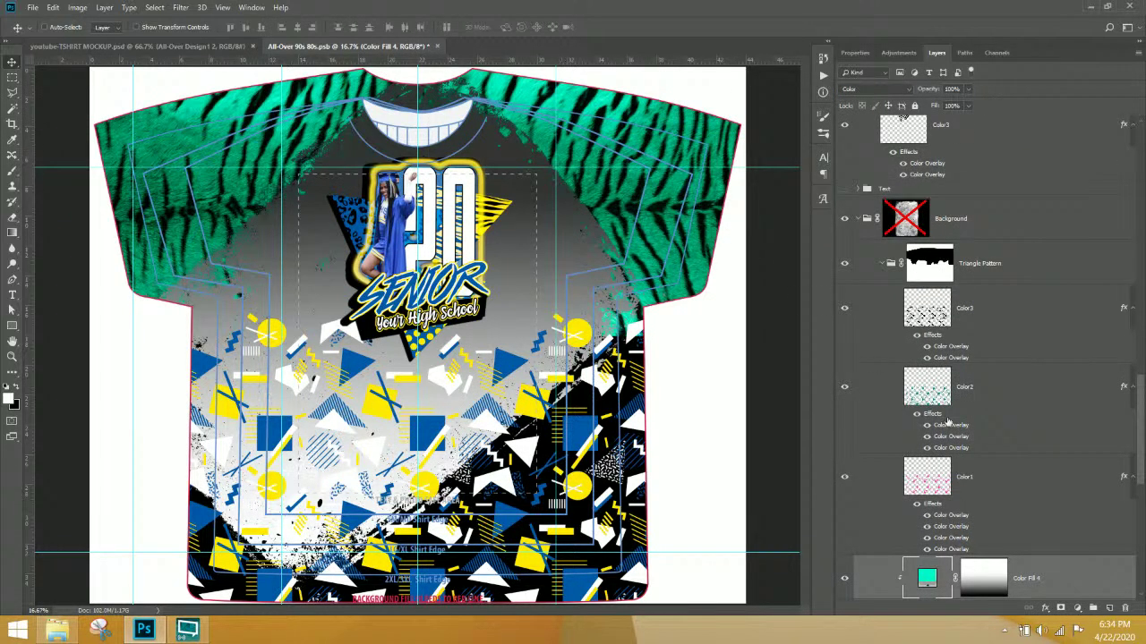
pyautogui.scroll(-3, 966, 514)
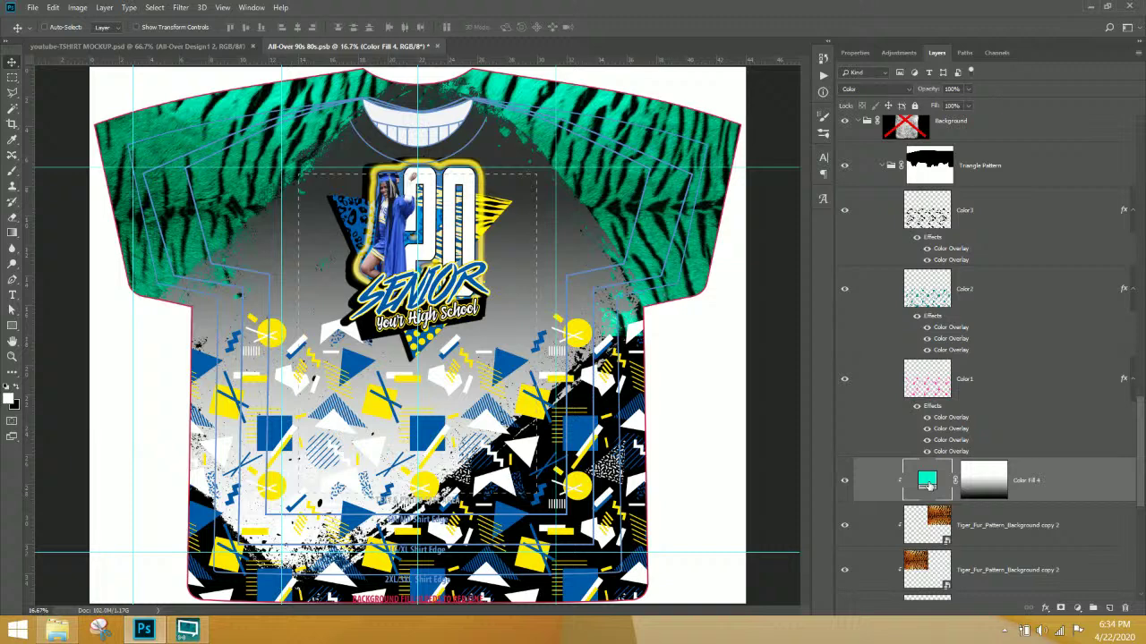
pyautogui.rightClick(1070, 486)
pyautogui.click(1039, 60)
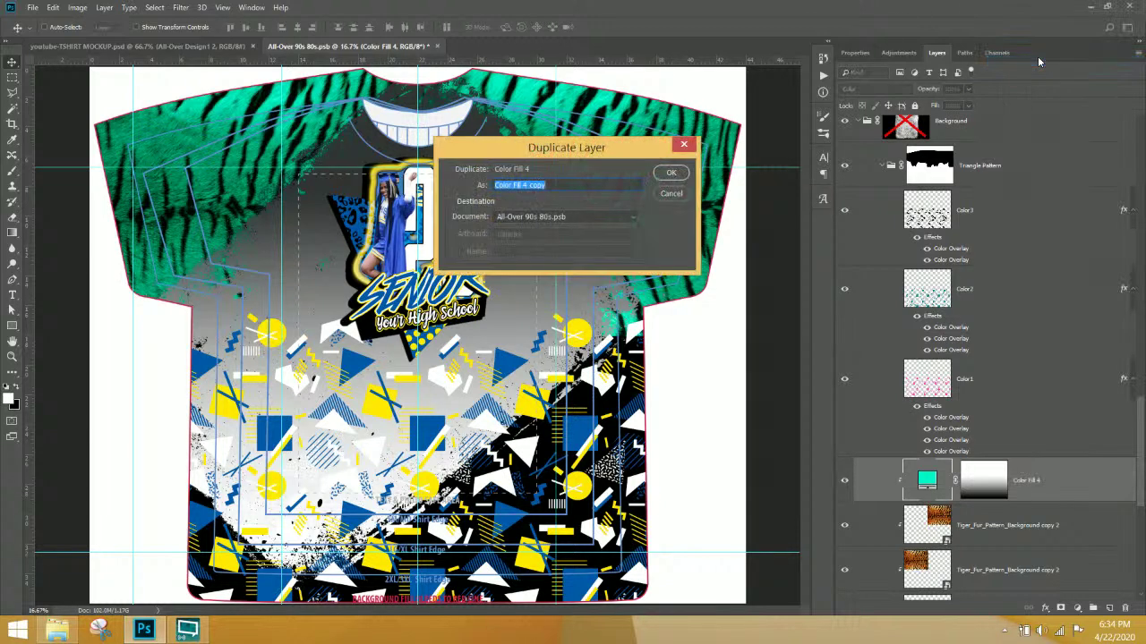
pyautogui.press('Return')
pyautogui.click(844, 525)
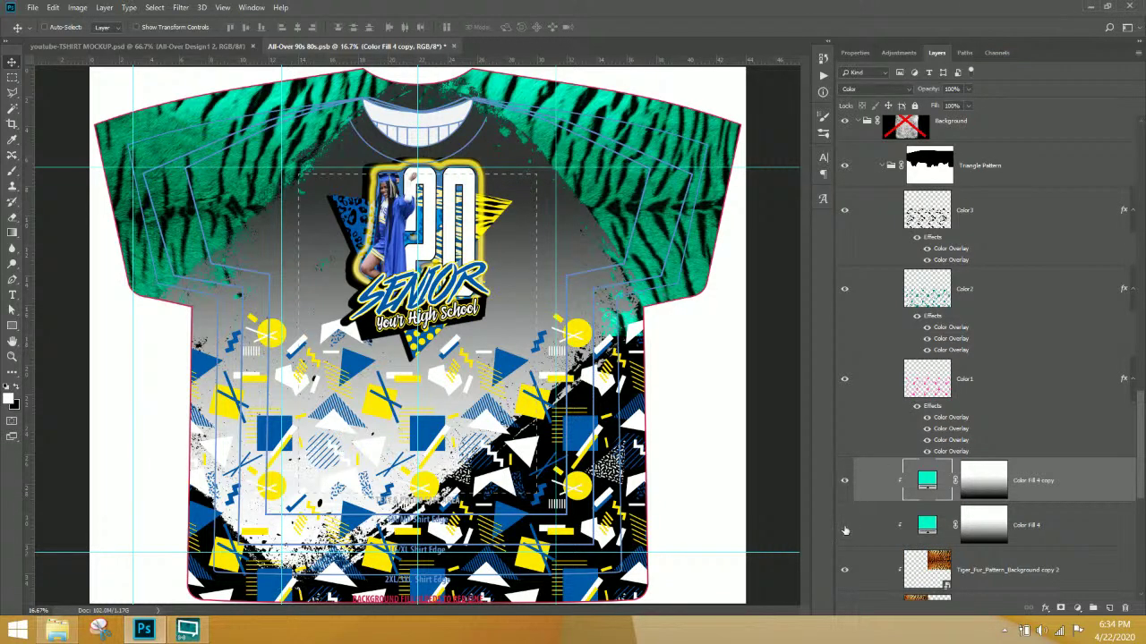
# - Preview yellow ffea0e on the Color Fill 4 copy, then set its colour to the blue 2659a4 sampled from the shirt pattern
pyautogui.doubleClick(926, 480)
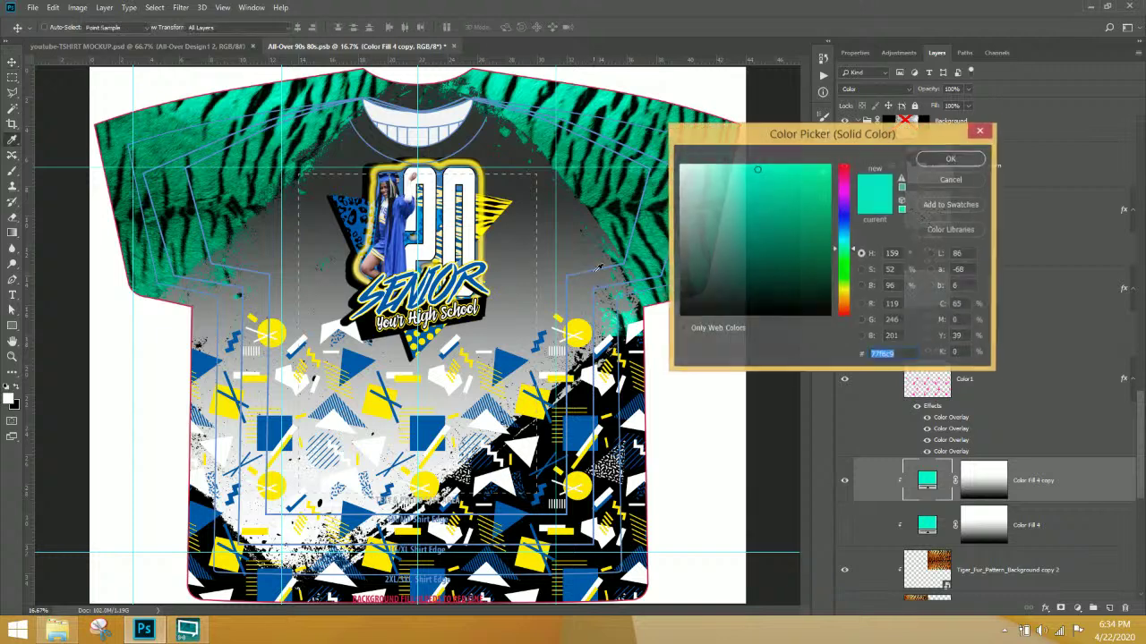
pyautogui.click(507, 364)
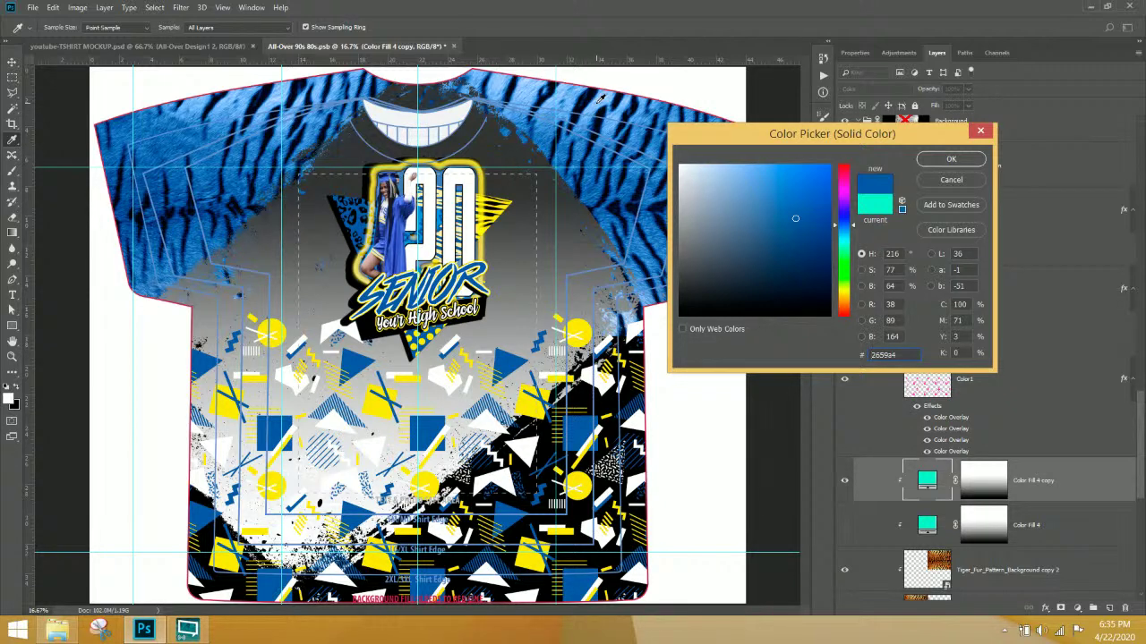
pyautogui.click(573, 323)
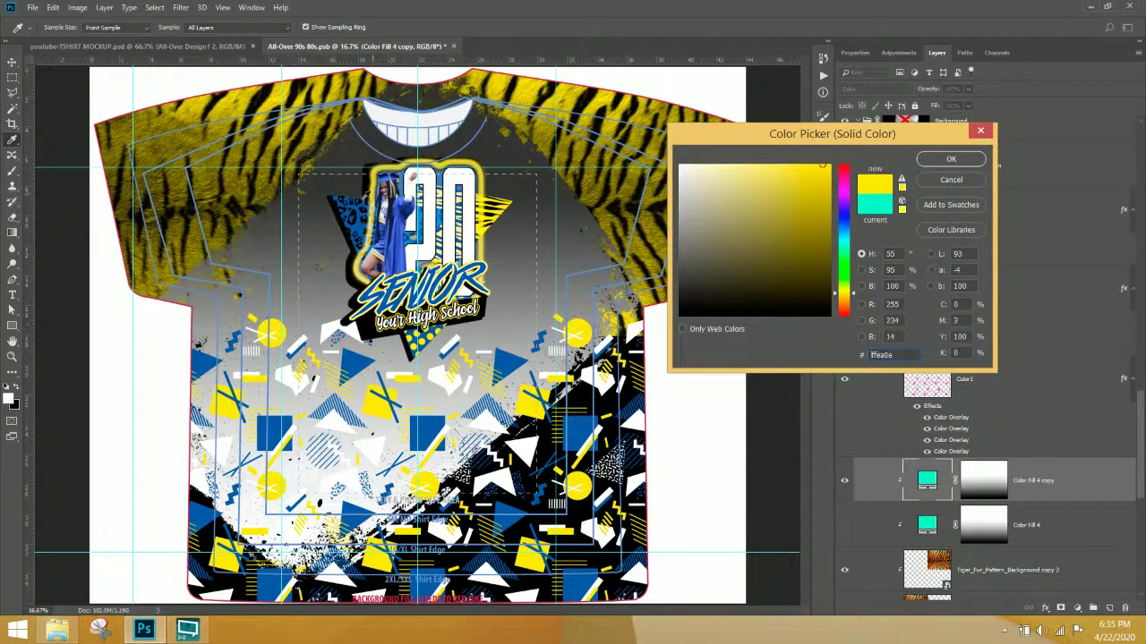
pyautogui.click(508, 363)
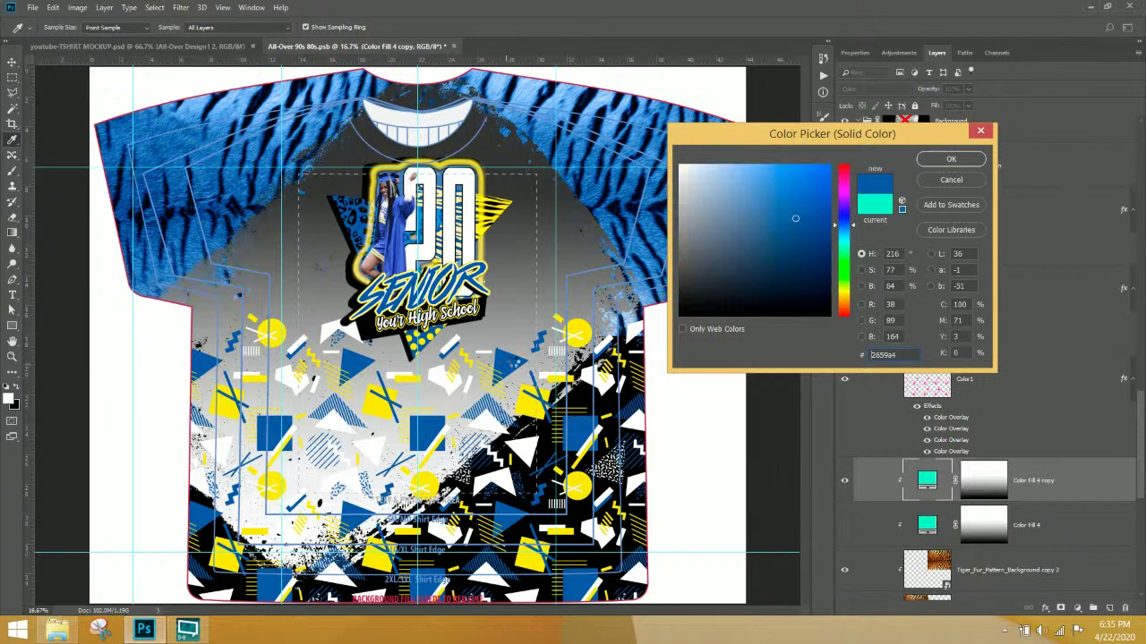
pyautogui.click(950, 159)
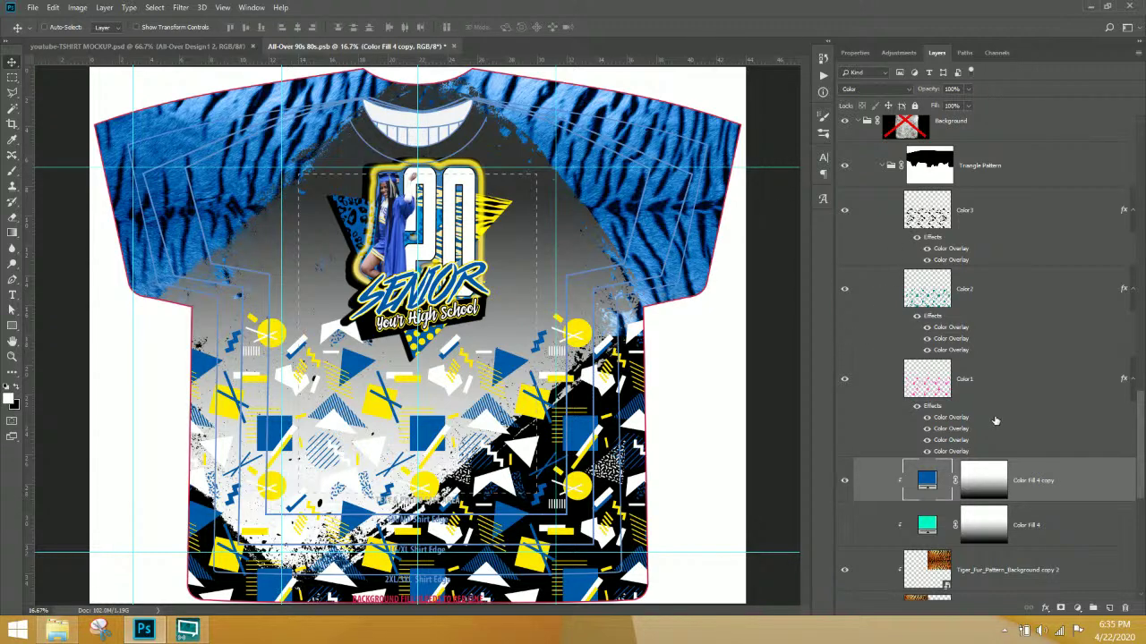
# - Preview the green Gradient Fill 1 copy 2 layer on the shirt and duplicate it
pyautogui.scroll(-5, 994, 419)
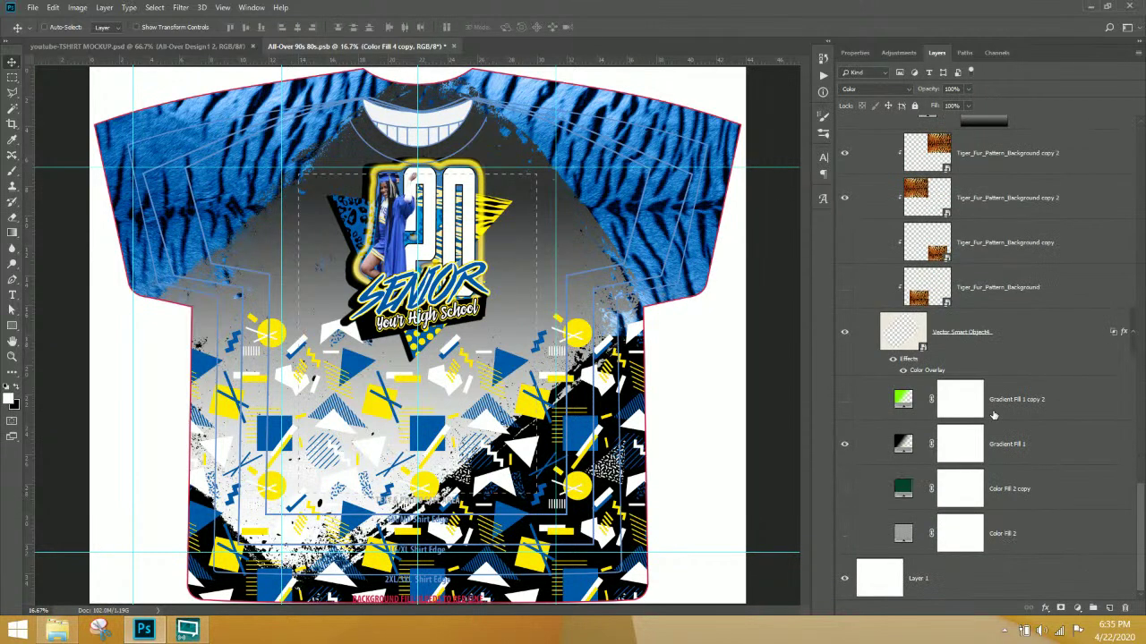
pyautogui.click(901, 446)
pyautogui.click(843, 401)
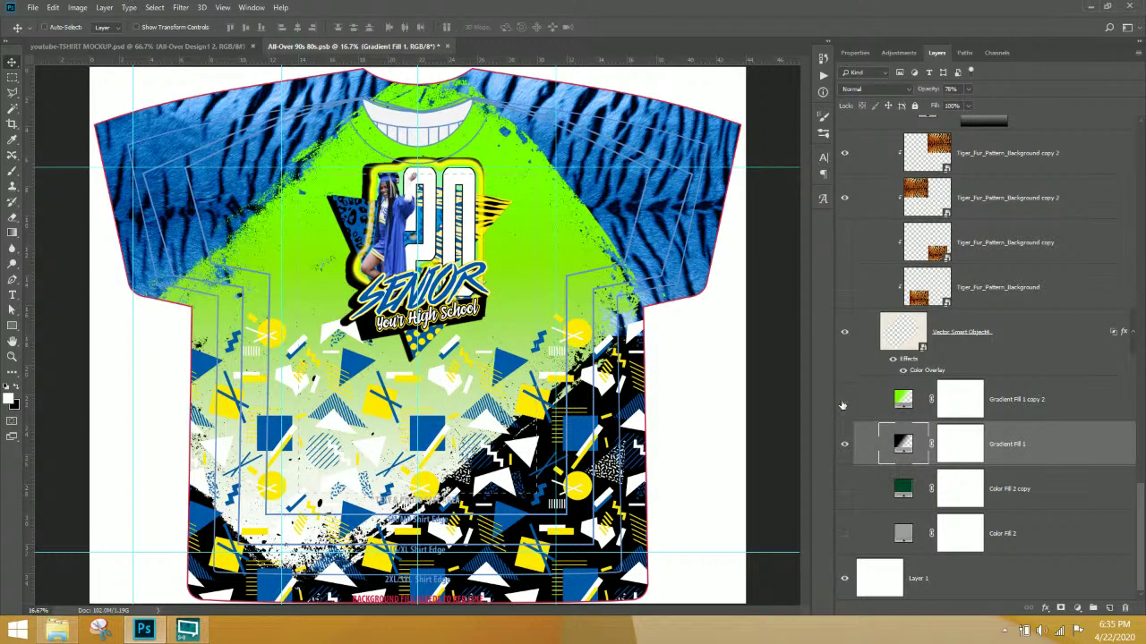
pyautogui.click(843, 401)
pyautogui.click(1017, 402)
pyautogui.rightClick(1016, 405)
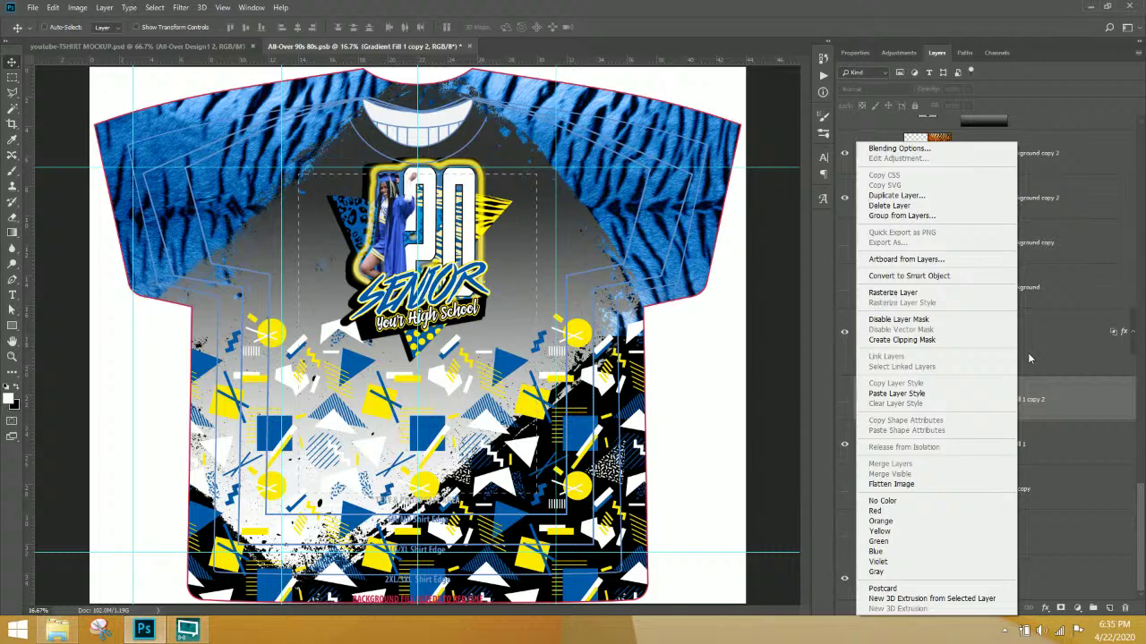
pyautogui.click(933, 195)
pyautogui.press('Return')
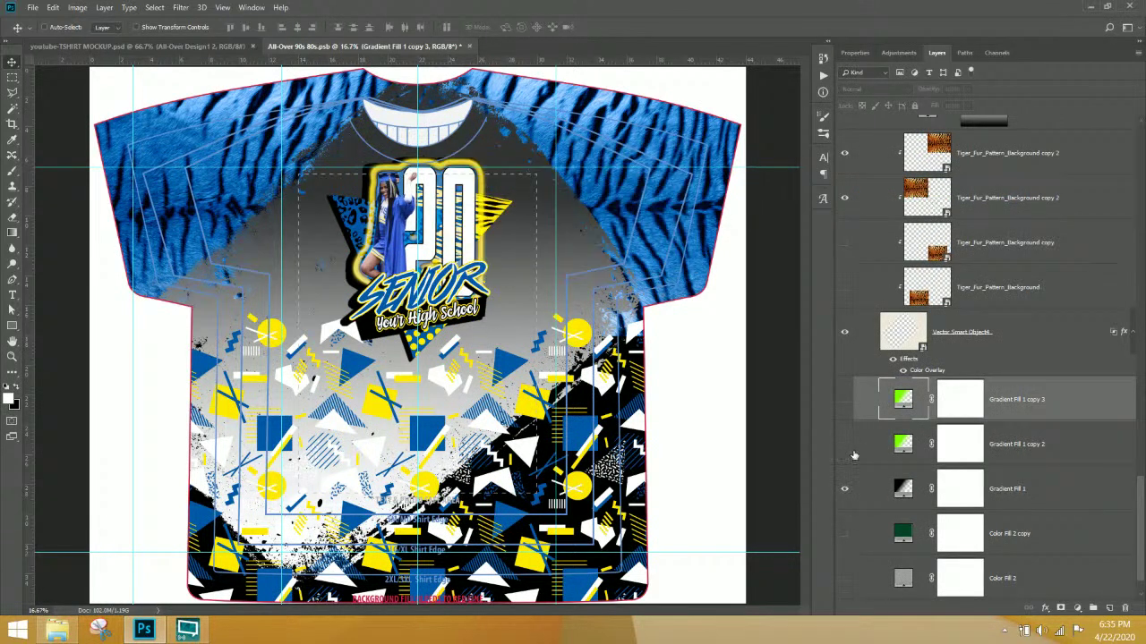
# - Show Gradient Fill 1 copy 3, try yellow ffea0e as its green stop's colour, then cancel the change and hide the layer
pyautogui.click(844, 401)
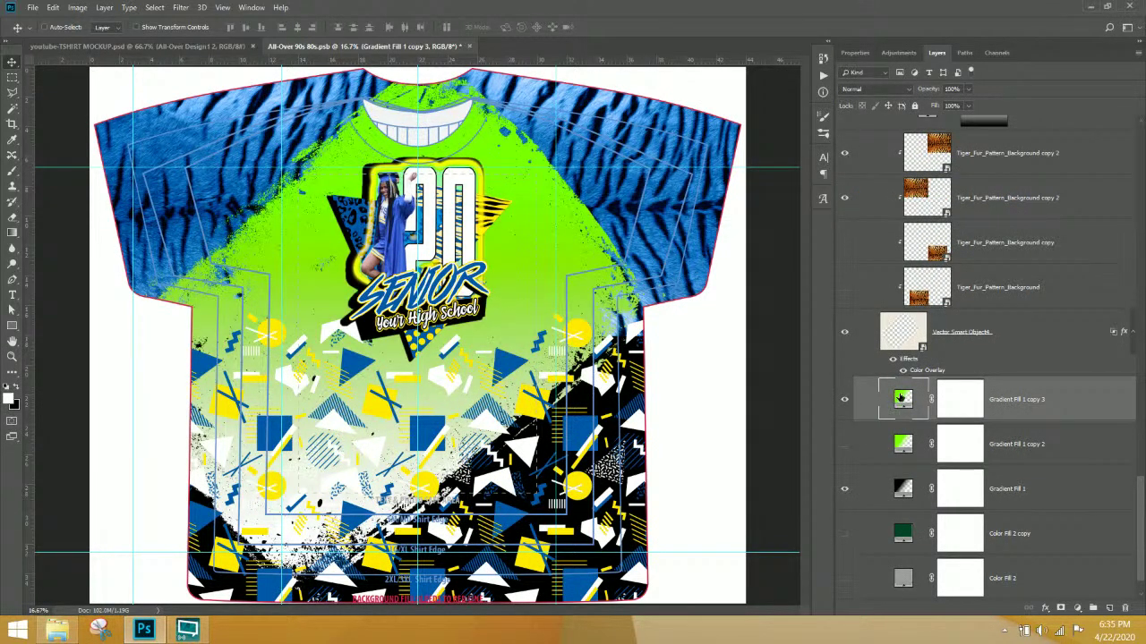
pyautogui.doubleClick(903, 399)
pyautogui.click(836, 166)
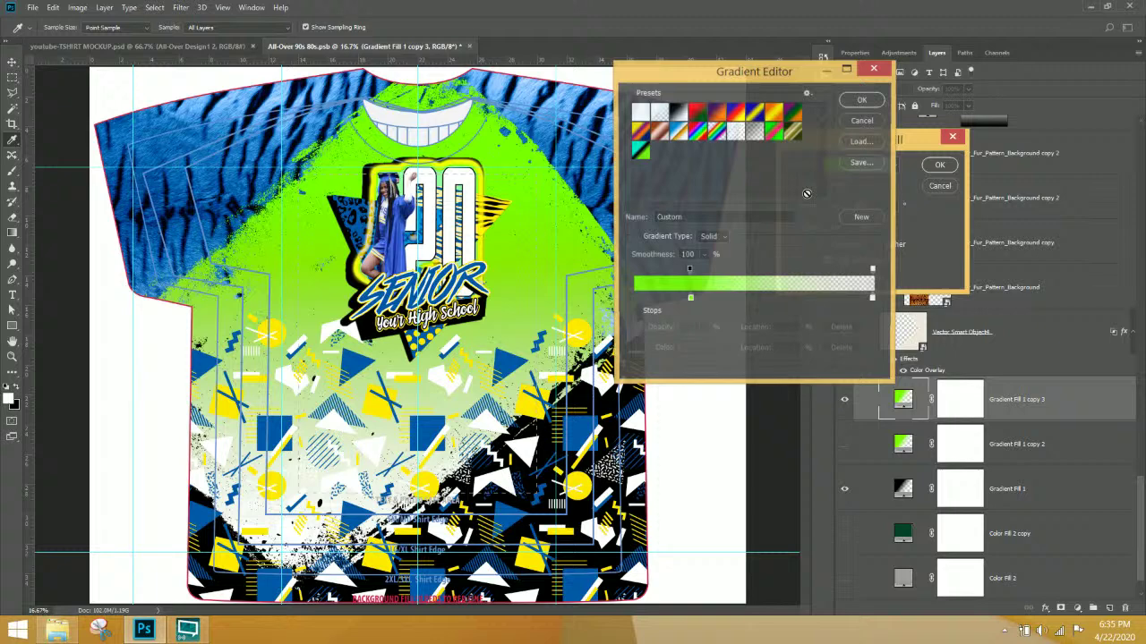
pyautogui.click(690, 299)
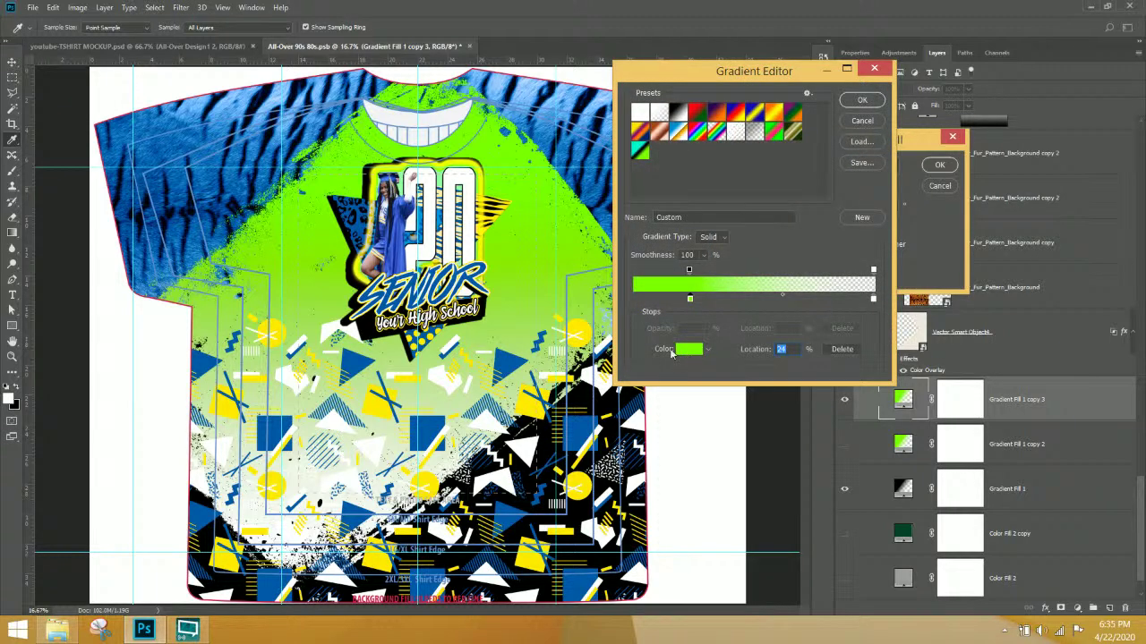
pyautogui.click(688, 349)
pyautogui.write('ffea0e')
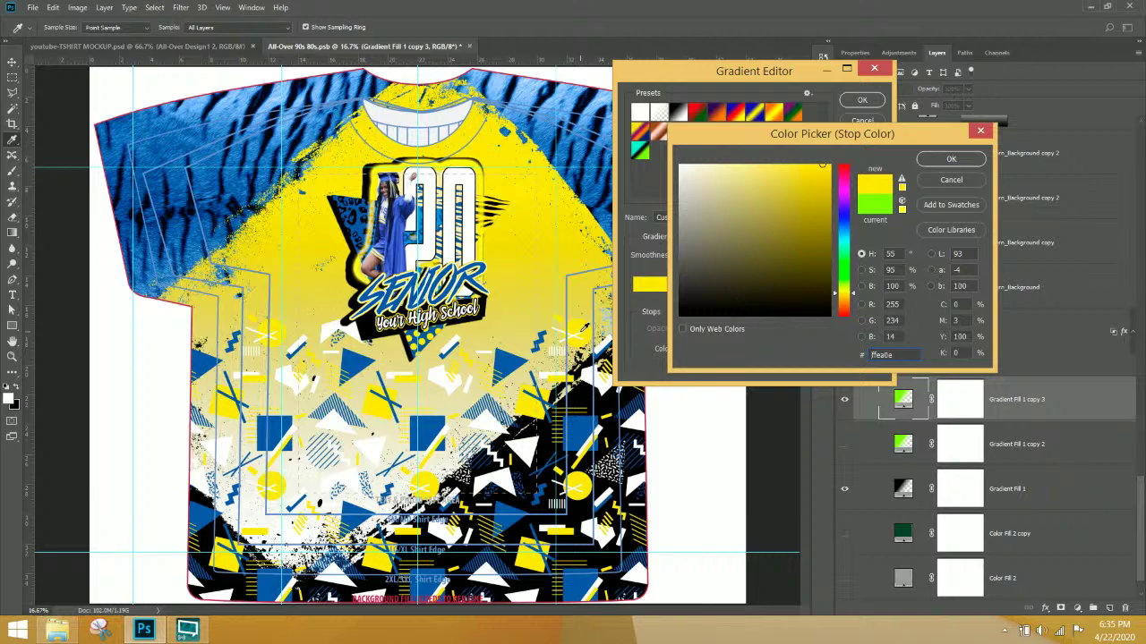
pyautogui.click(953, 181)
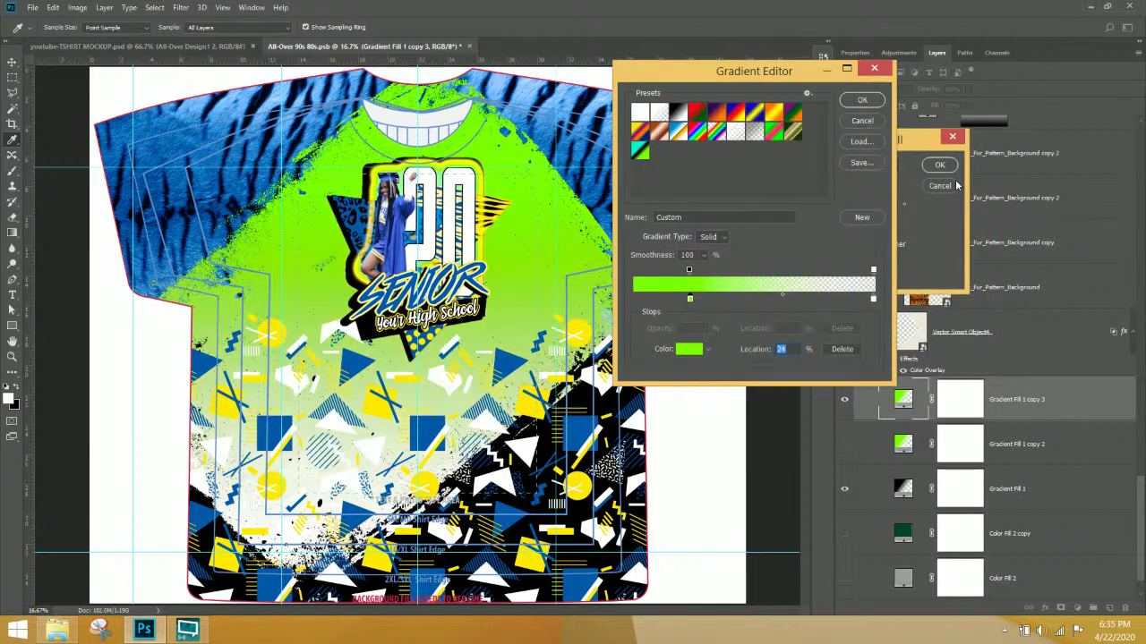
pyautogui.click(873, 130)
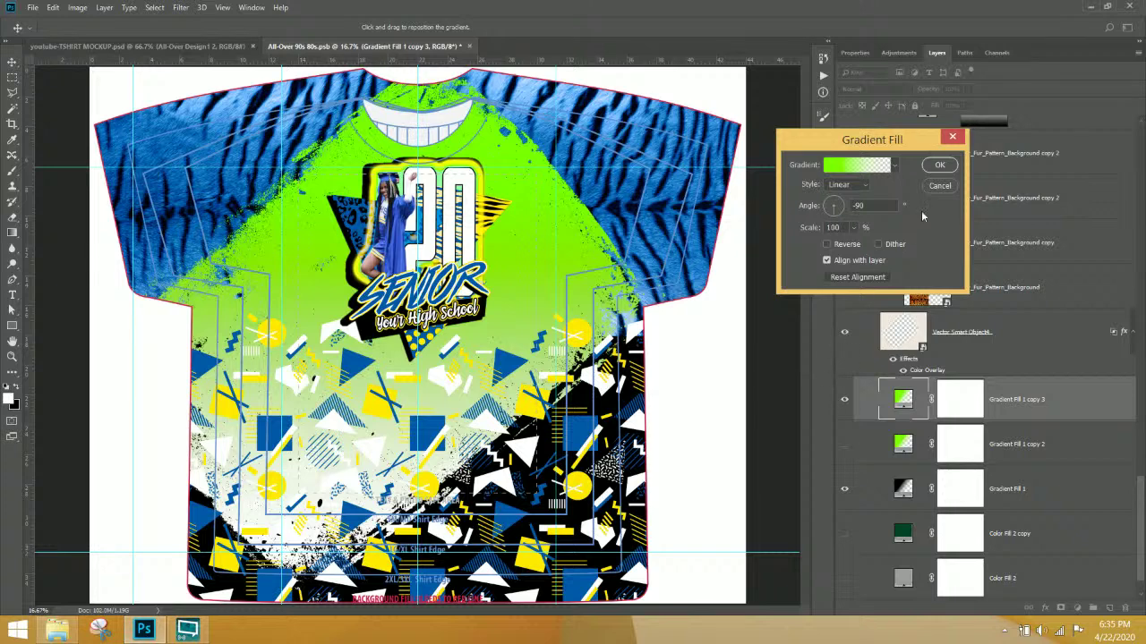
pyautogui.click(927, 188)
pyautogui.click(844, 399)
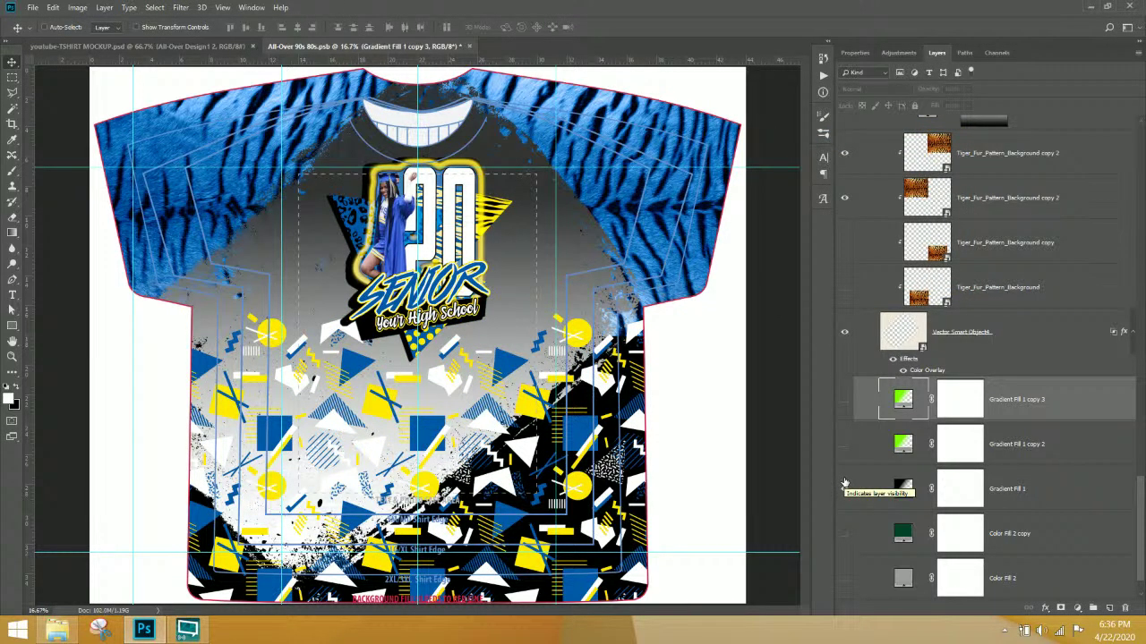
# - Compare the shirt with and without the Vector Smart Object4 splatter above the gradient fills, leaving the splatter shown
pyautogui.click(844, 488)
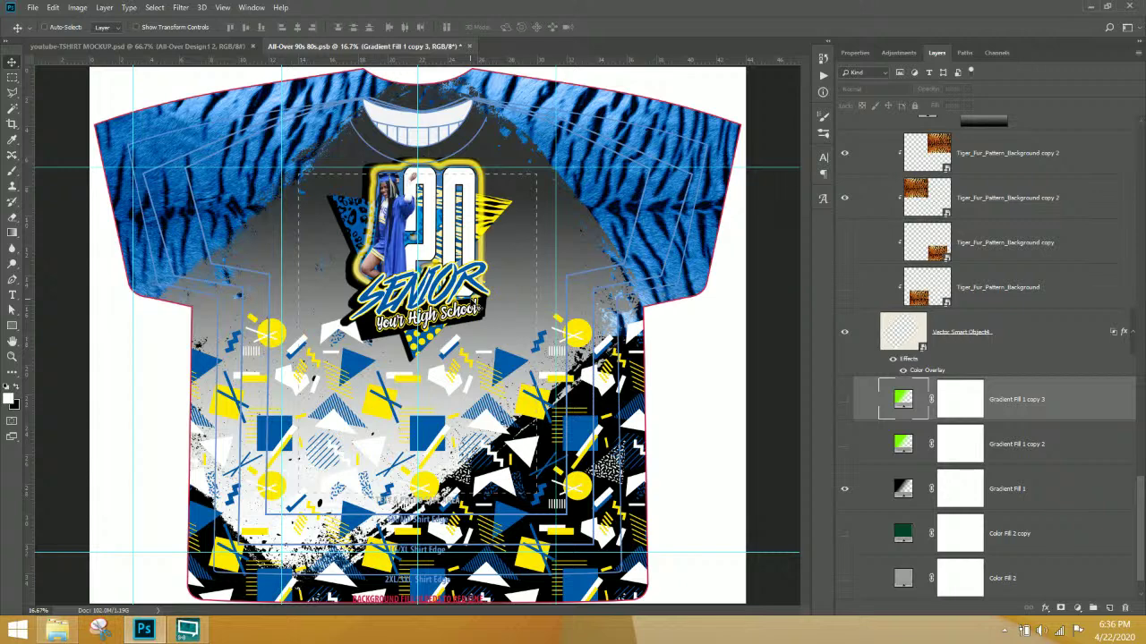
pyautogui.click(842, 339)
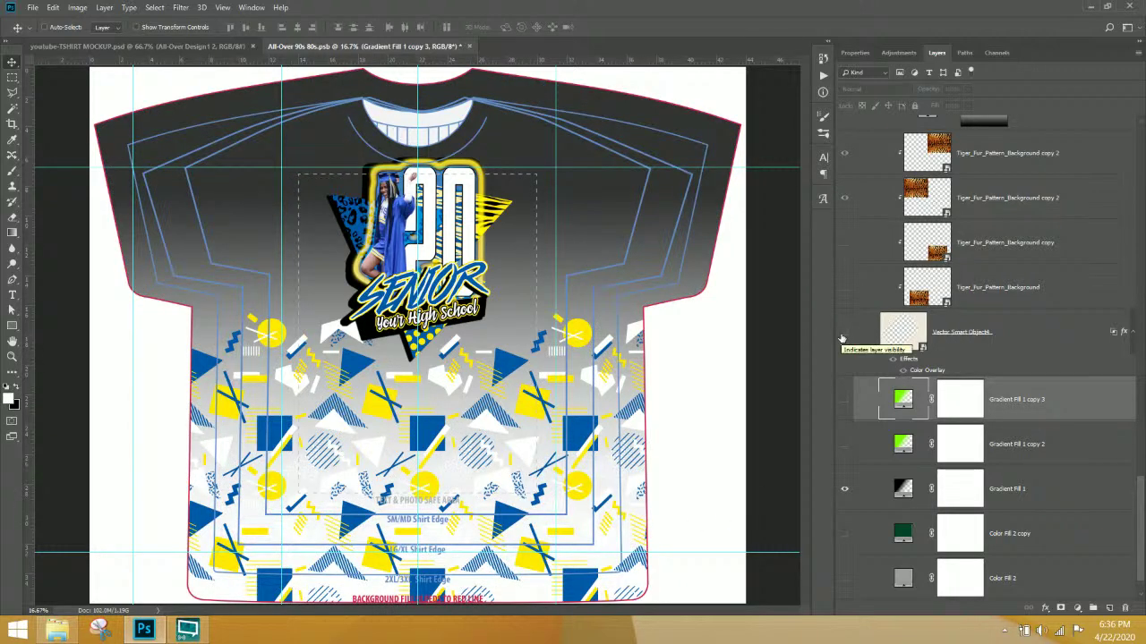
pyautogui.click(841, 338)
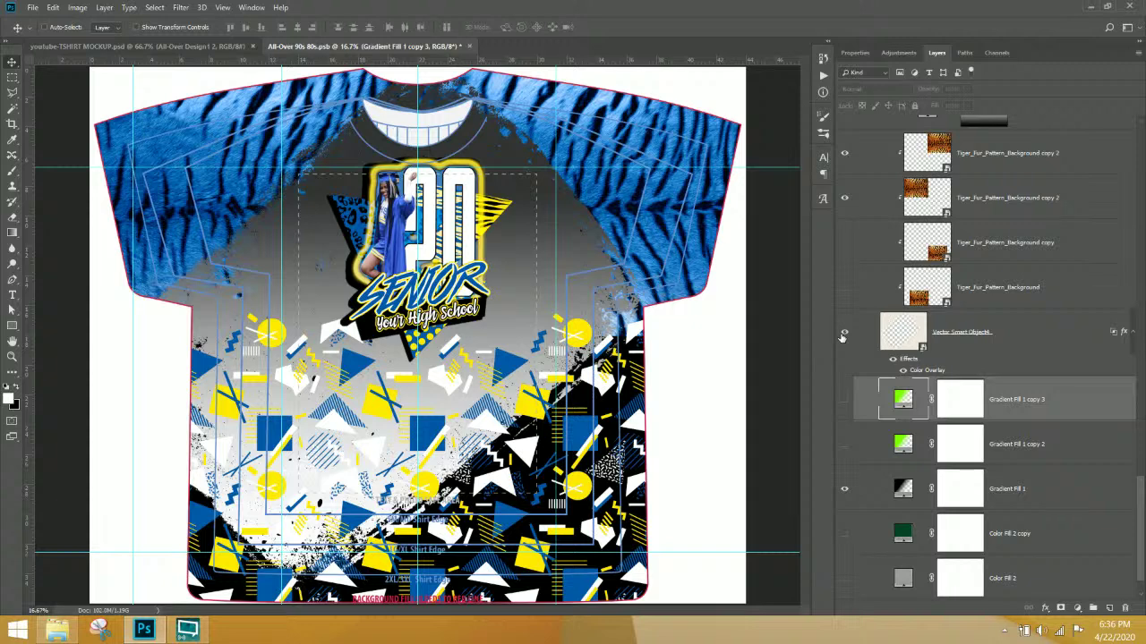
pyautogui.click(841, 339)
pyautogui.click(841, 338)
# - Compare the shirt sleeves with and without the two Tiger_Fur_Pattern_Background copy 2 layers, leaving both shown
pyautogui.scroll(2, 844, 380)
pyautogui.click(844, 251)
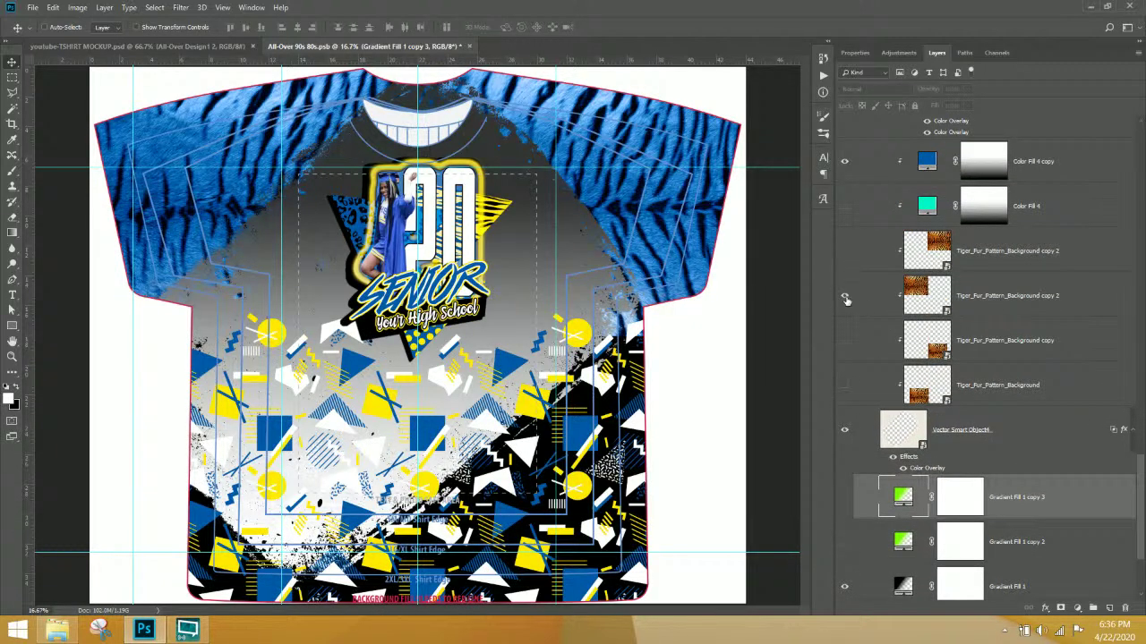
pyautogui.click(844, 295)
pyautogui.click(844, 295)
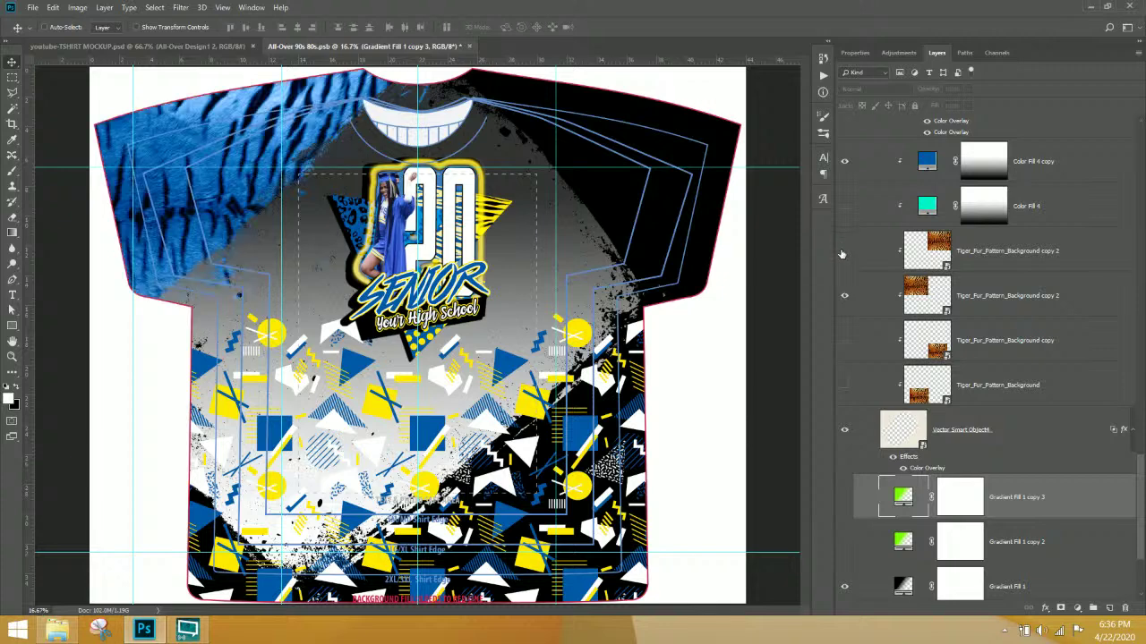
pyautogui.click(843, 252)
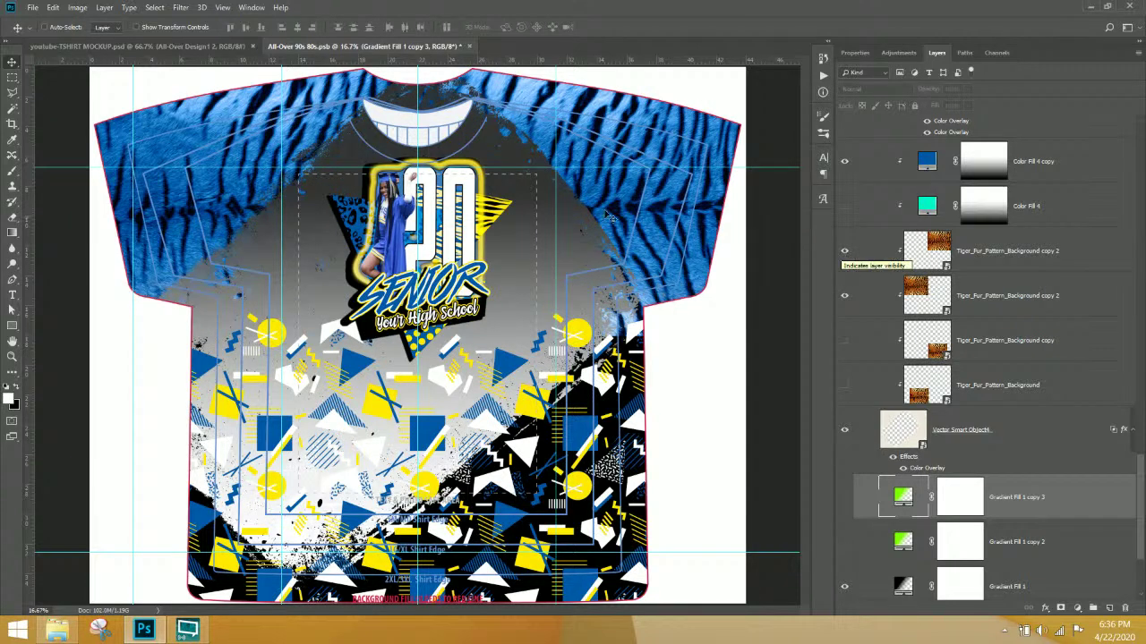
# - Hide the TurnOFF4Printing guide layer above the shirt artwork
pyautogui.scroll(5, 931, 258)
pyautogui.scroll(5, 931, 257)
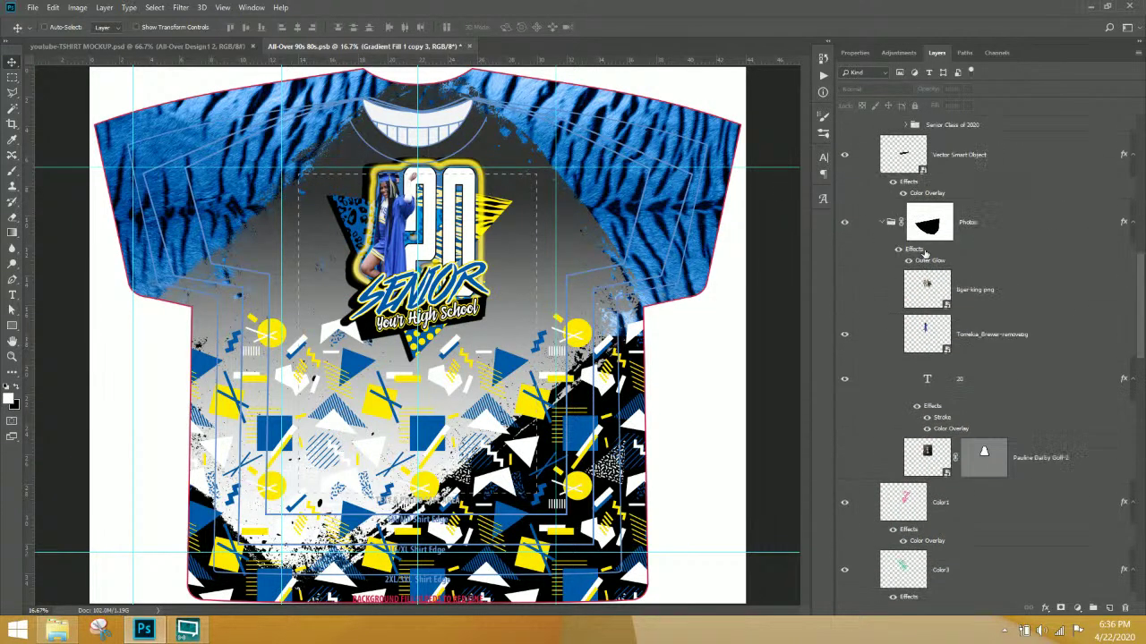
pyautogui.scroll(-5, 851, 229)
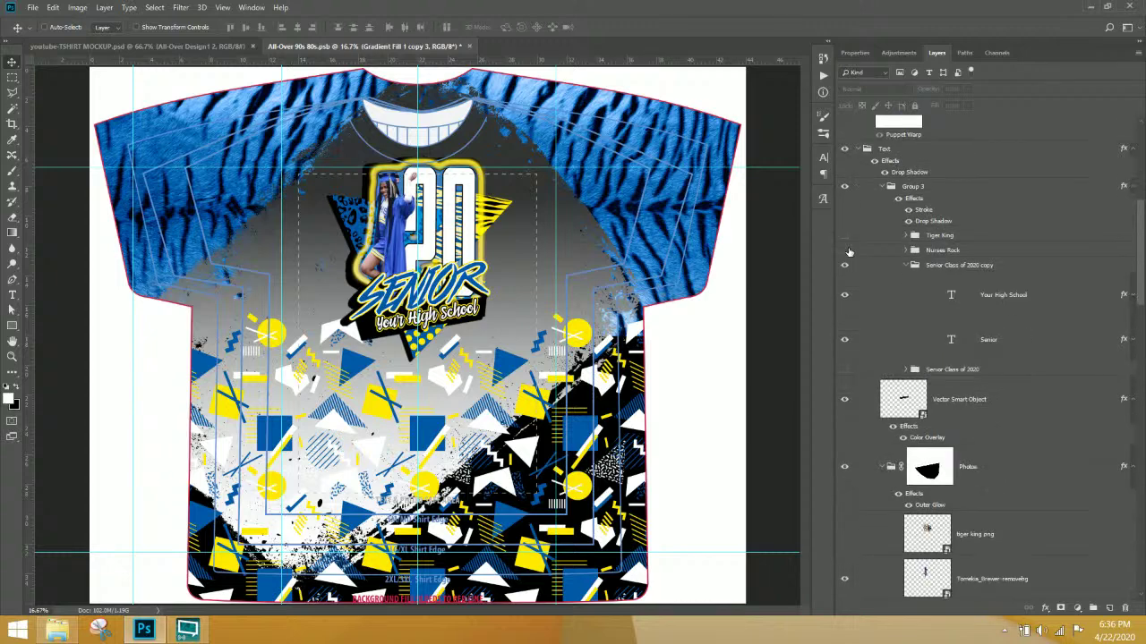
pyautogui.scroll(5, 849, 253)
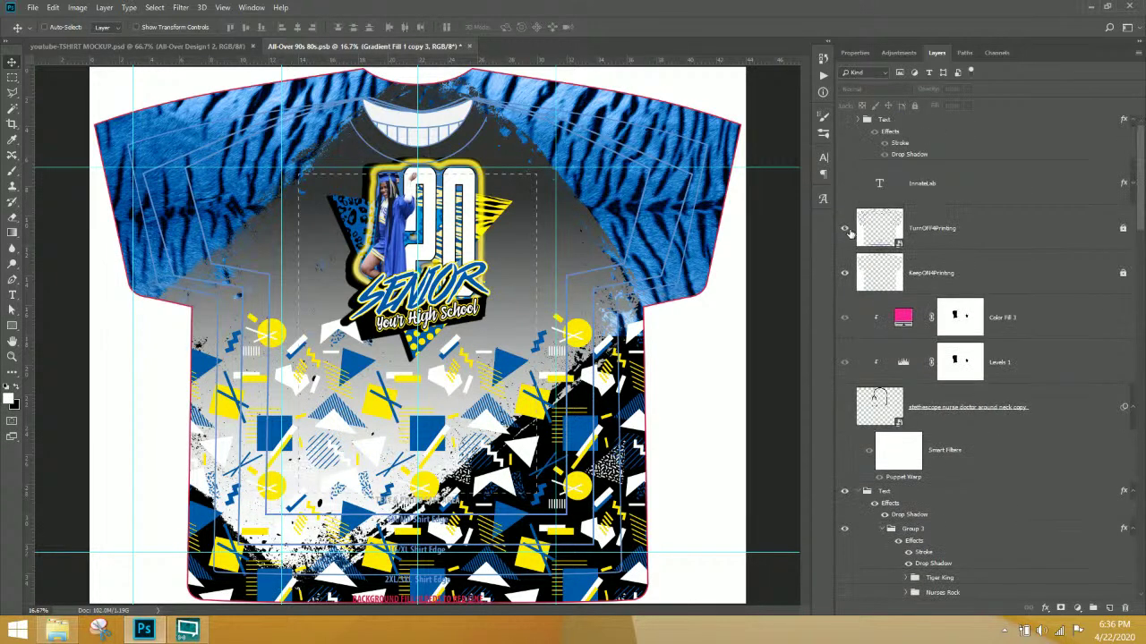
pyautogui.click(844, 228)
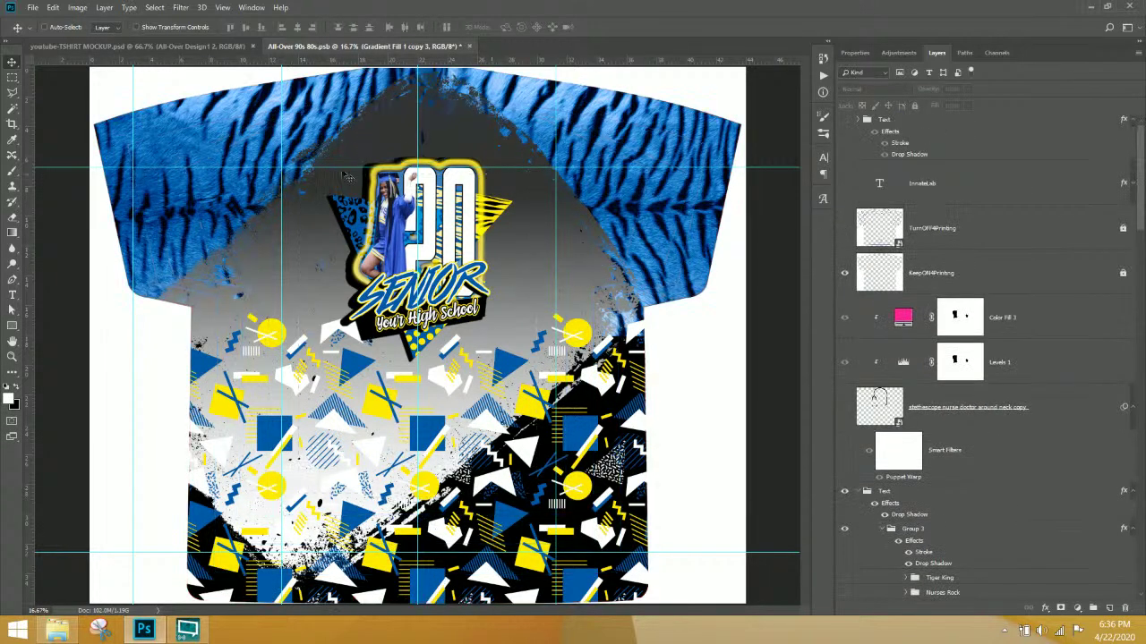
# - Prepare a Save for Web export of the shirt as JPEG High with a width of 900 px
pyautogui.click(32, 7)
pyautogui.moveTo(78, 175)
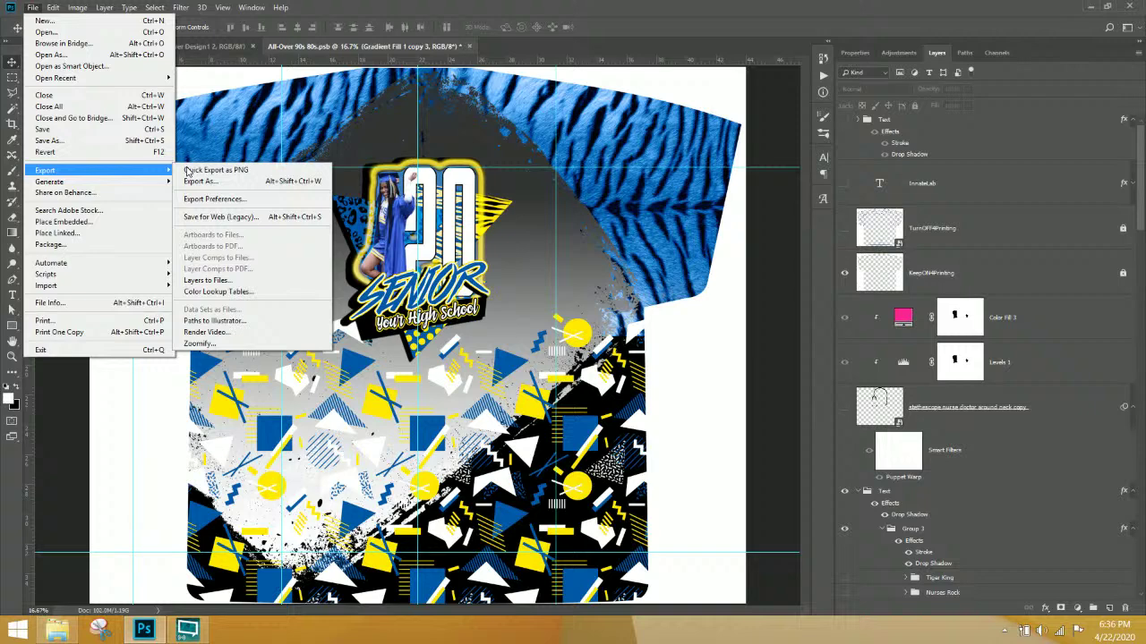
pyautogui.click(219, 217)
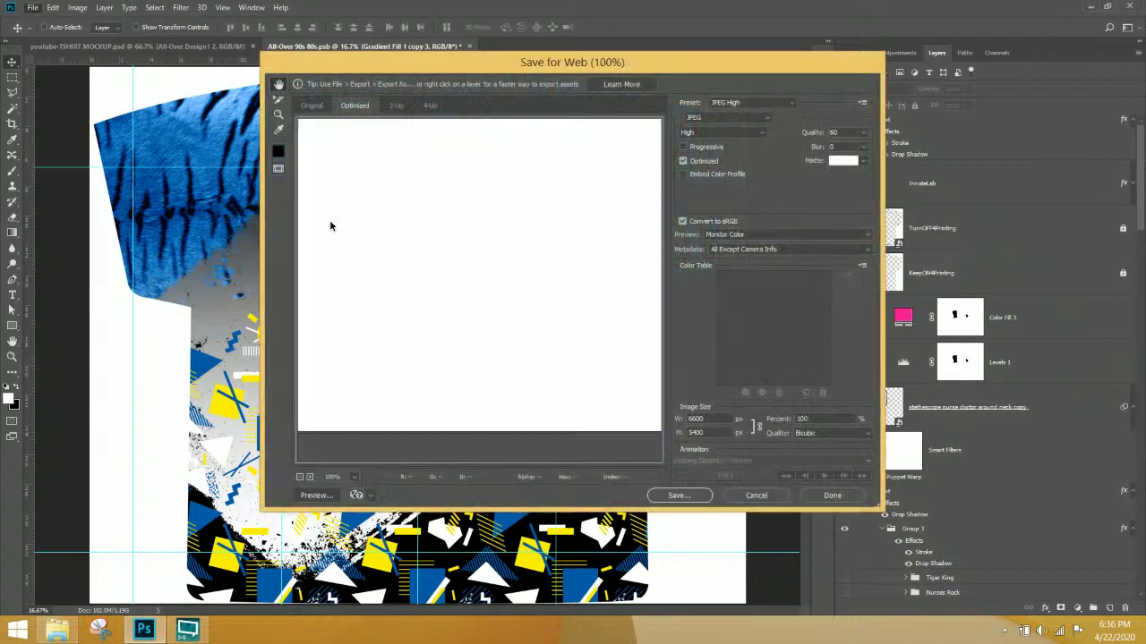
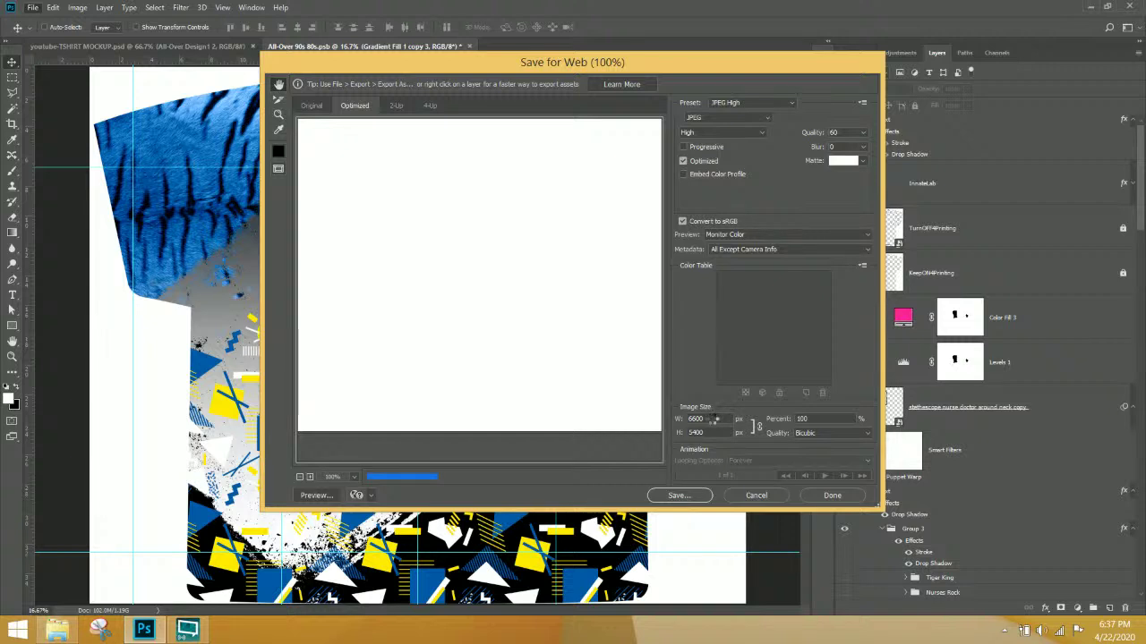
pyautogui.click(711, 419)
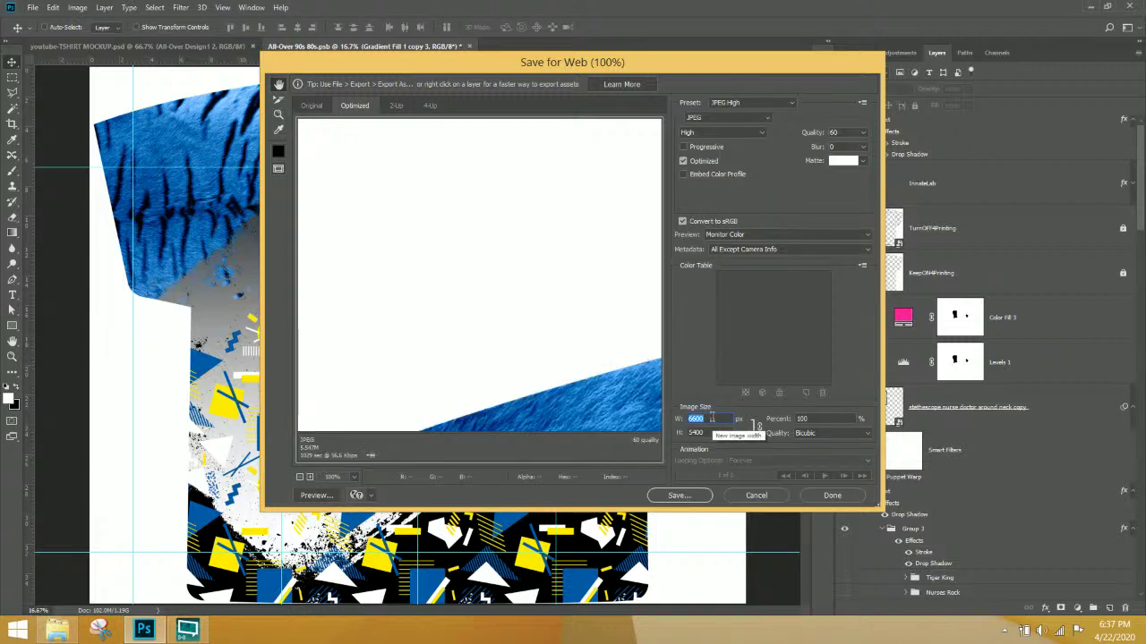
pyautogui.write('900')
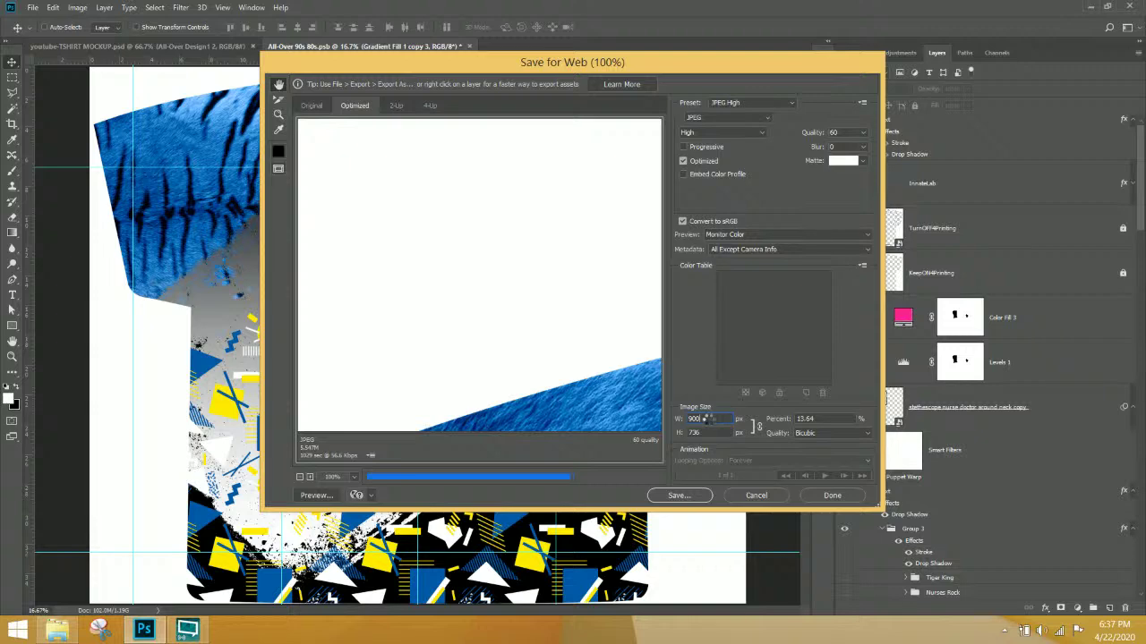
# - Save the optimized image as All-Over-90s-80s-Senior2 in the InnateLab Photoshop Templates folder
pyautogui.click(692, 497)
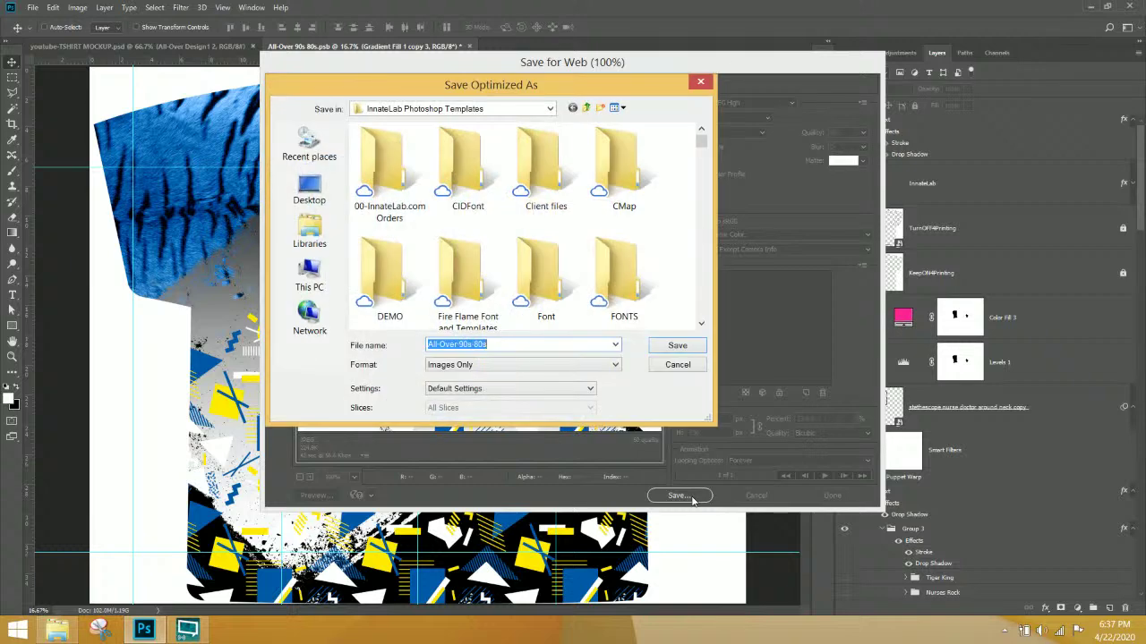
pyautogui.click(529, 344)
pyautogui.write('-')
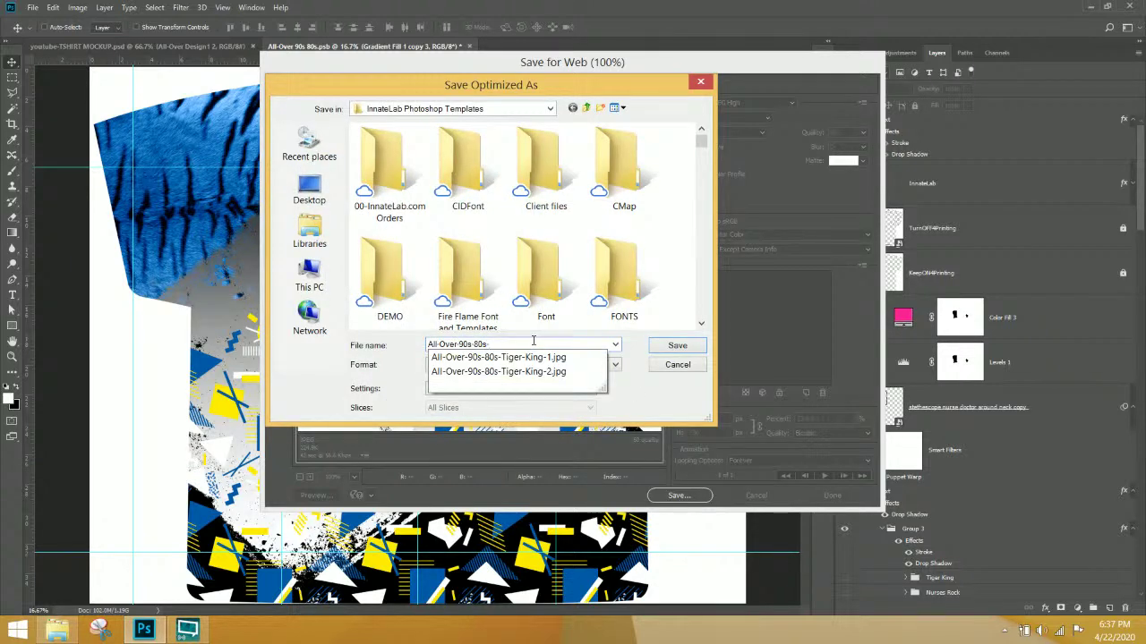
pyautogui.write('Senior')
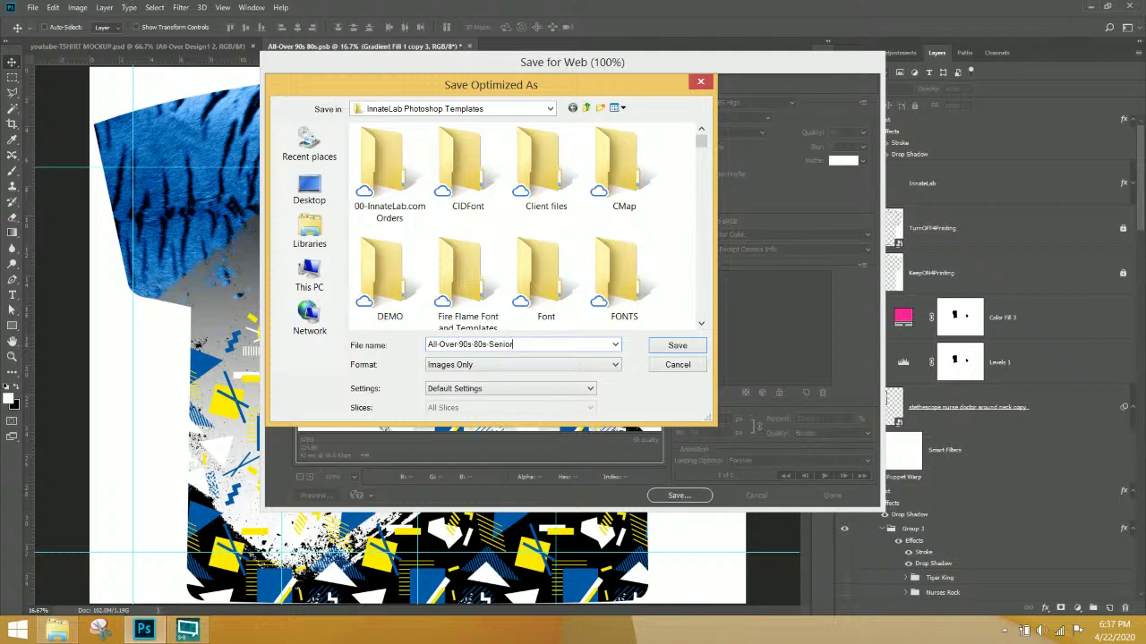
pyautogui.write('2')
pyautogui.press('Return')
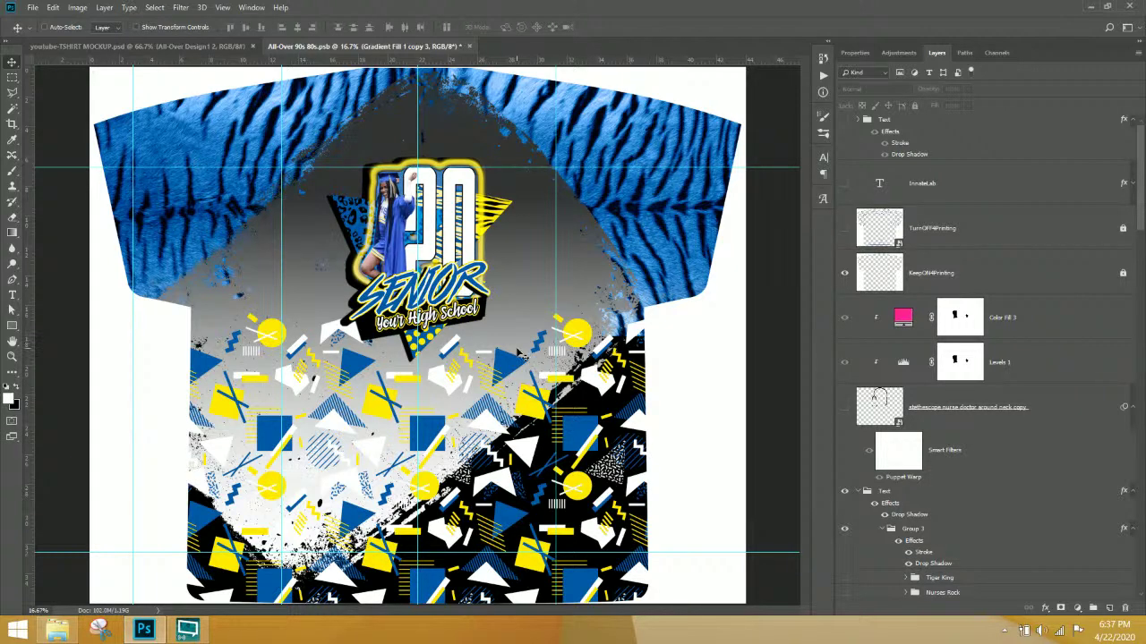
# - Preview the shirt with the Background group's layer mask enabled, then disable the mask again
pyautogui.scroll(-10, 962, 385)
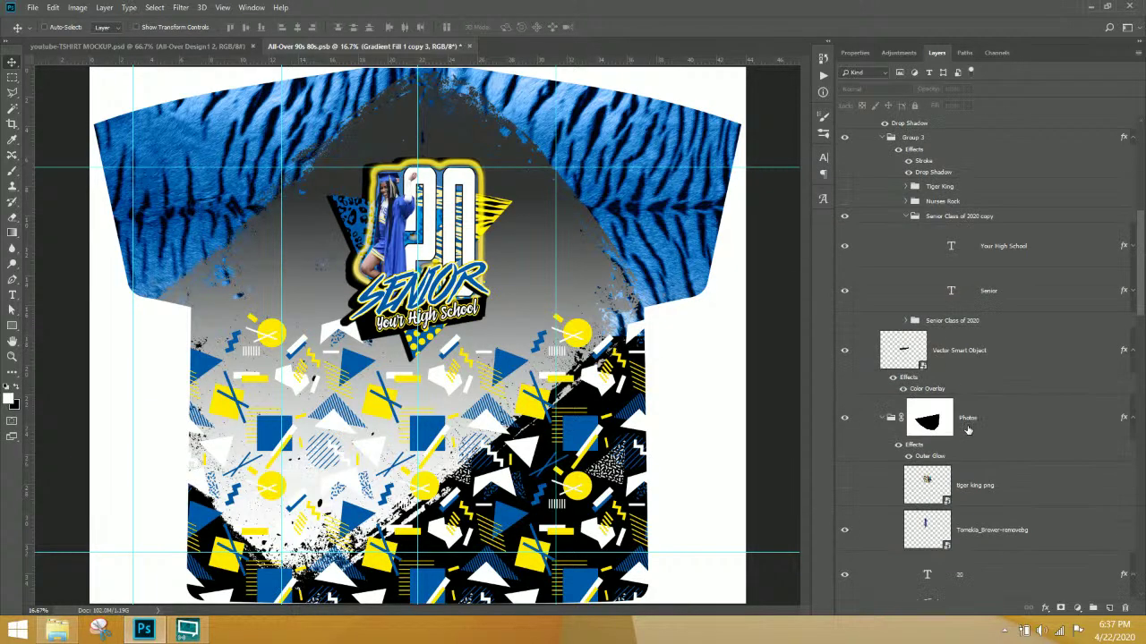
pyautogui.scroll(-5, 967, 431)
pyautogui.keyDown('shift'); pyautogui.click(904, 201); pyautogui.keyUp('shift')
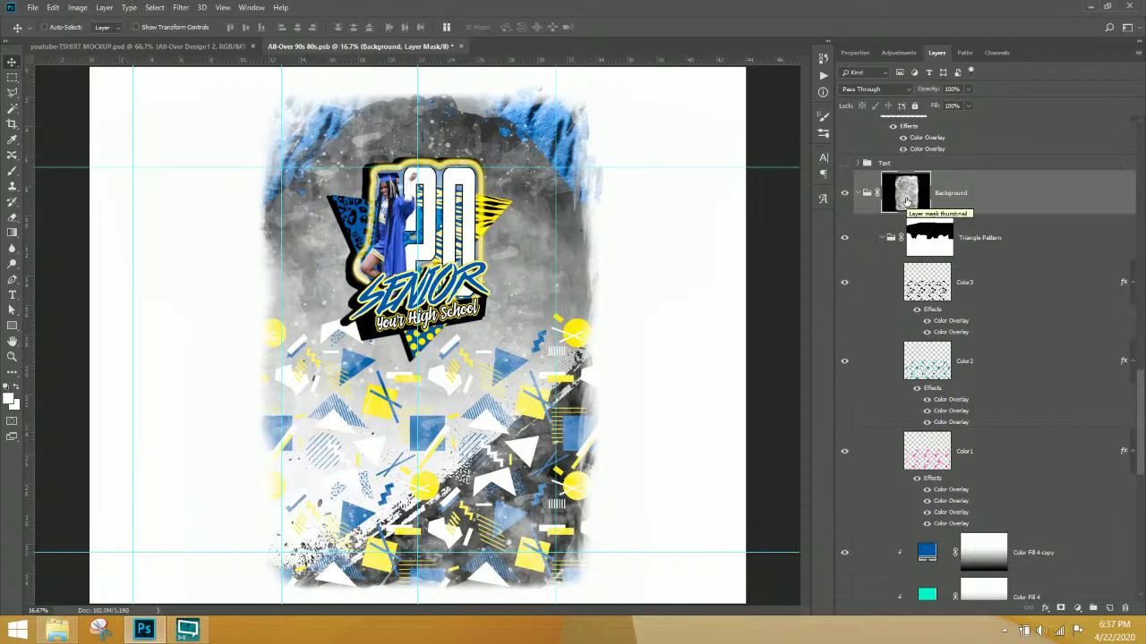
pyautogui.rightClick(910, 202)
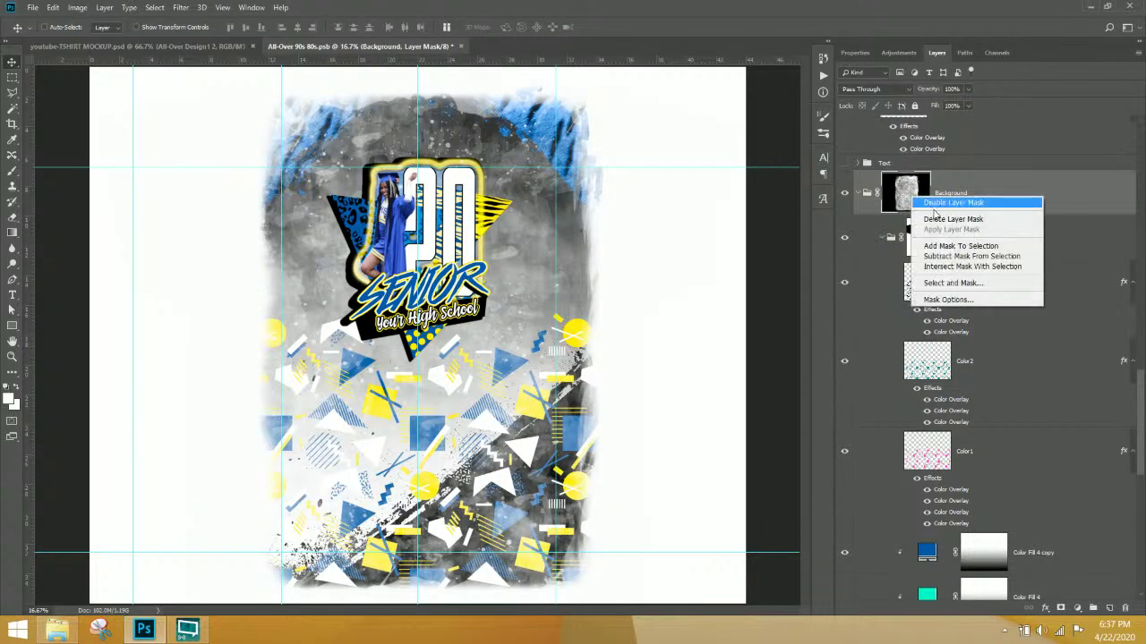
pyautogui.click(937, 206)
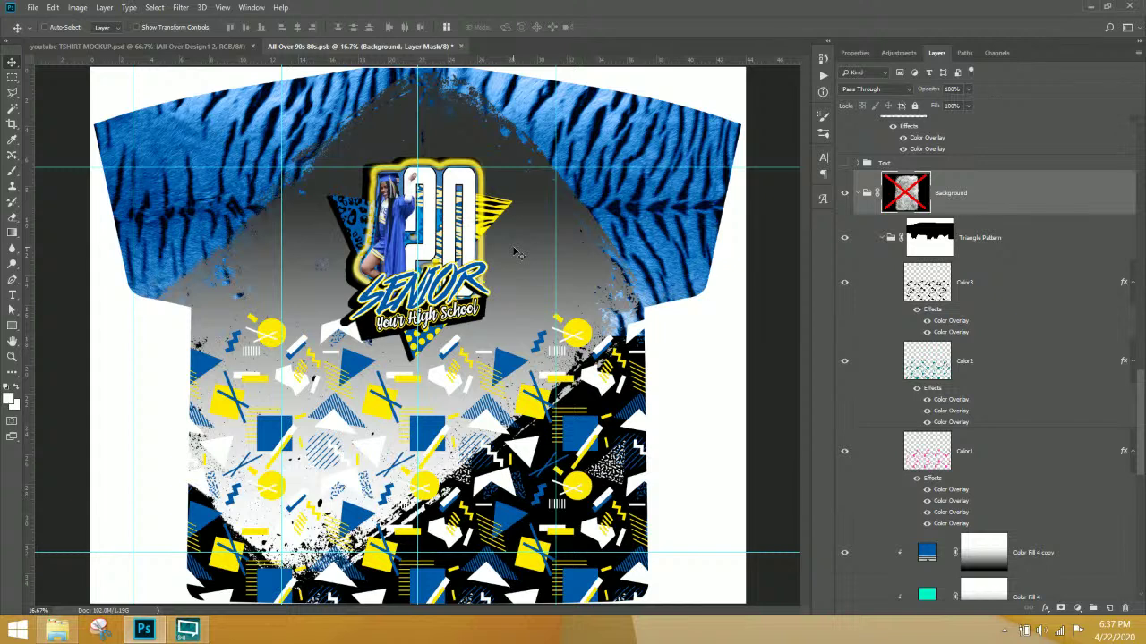
# - Save the All-Over 90s 80s document and try to save it under another name
pyautogui.hotkey('ctrl', 's')
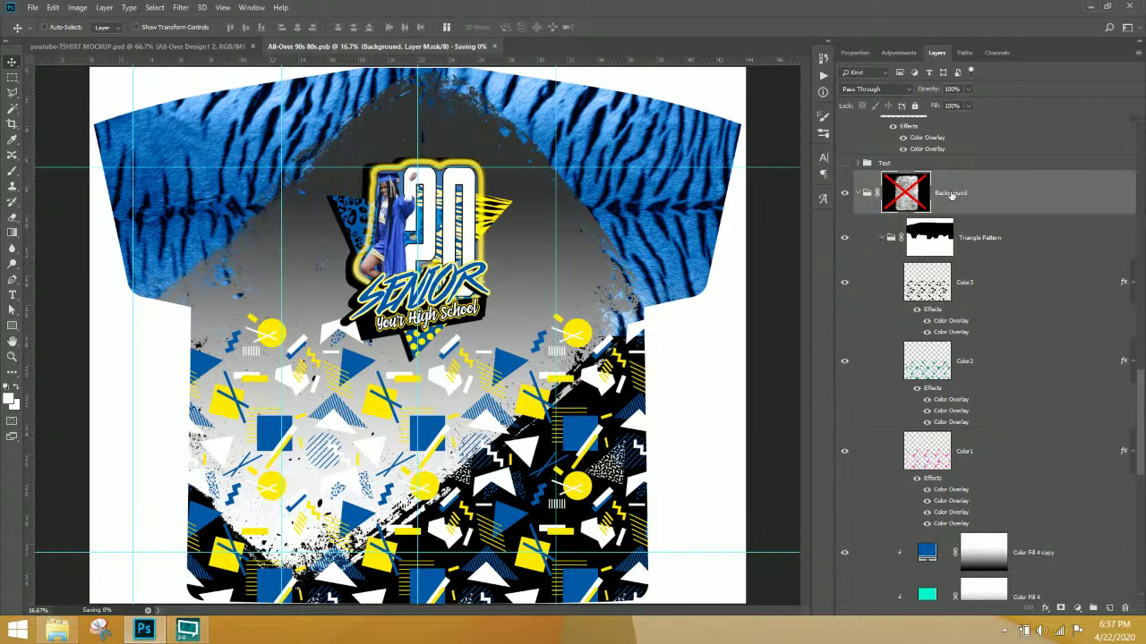
pyautogui.click(33, 9)
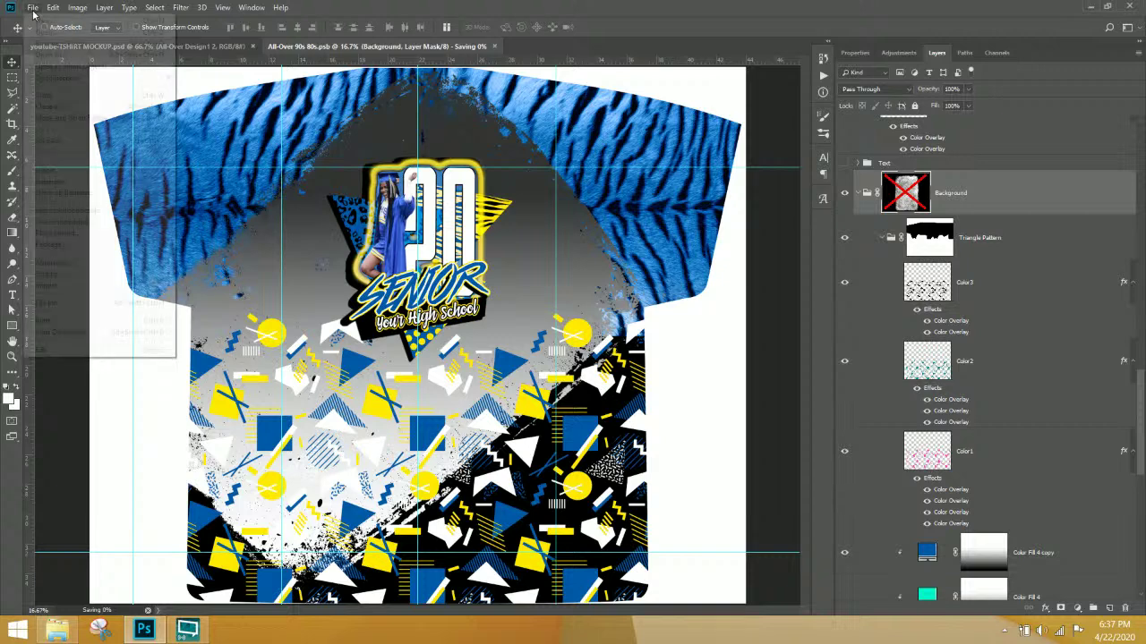
pyautogui.click(81, 142)
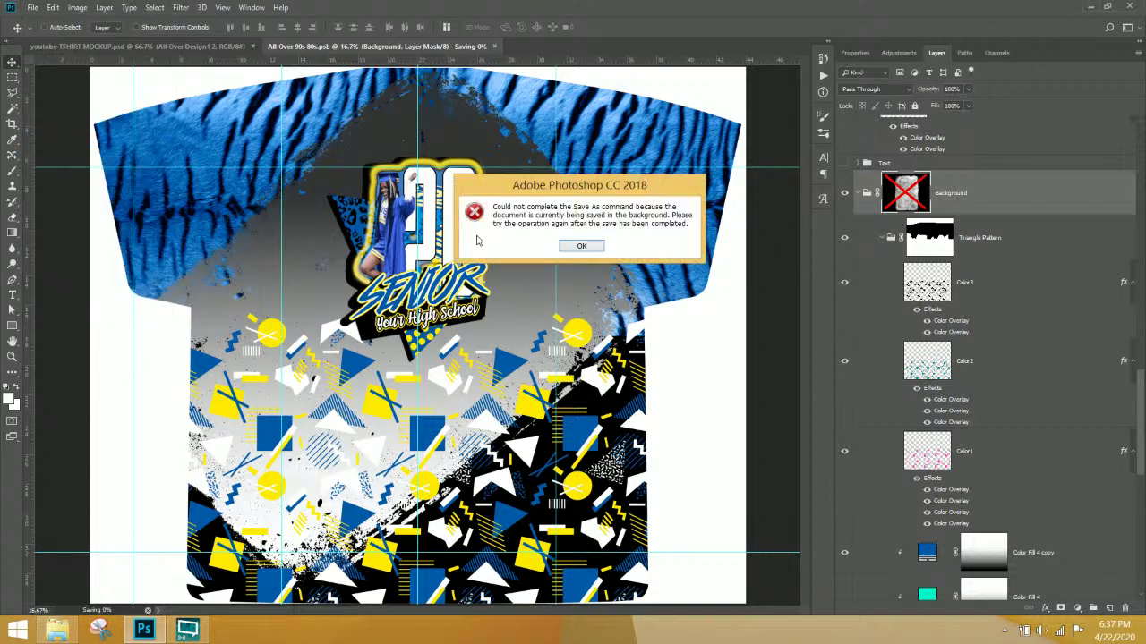
pyautogui.click(597, 248)
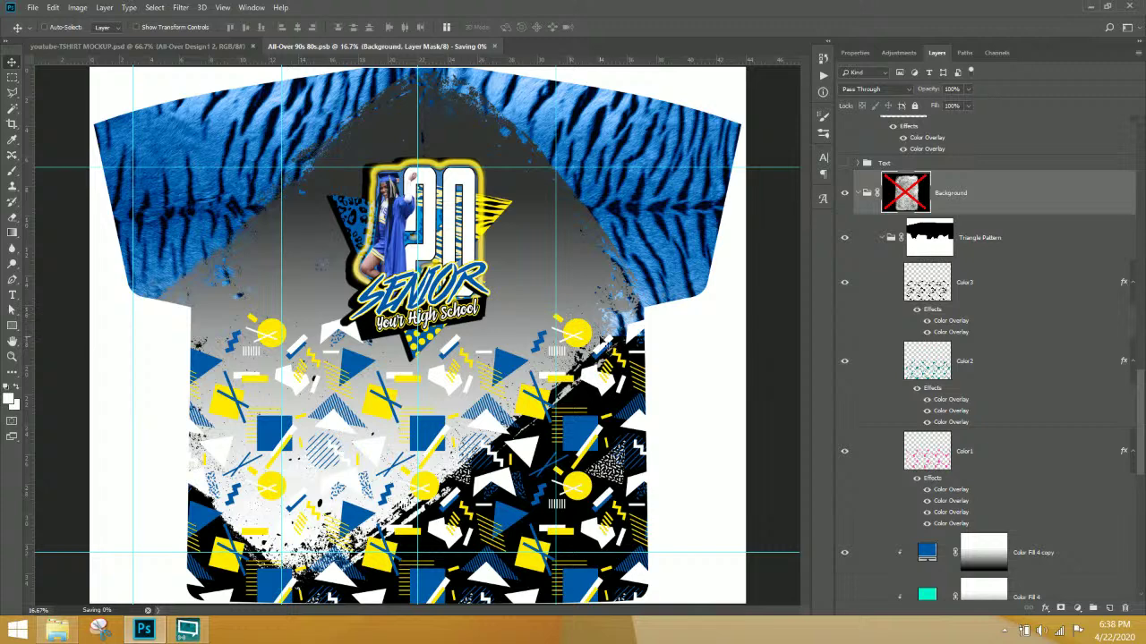
# - Collapse the Background group and the main Text group in the layer stack
pyautogui.click(876, 222)
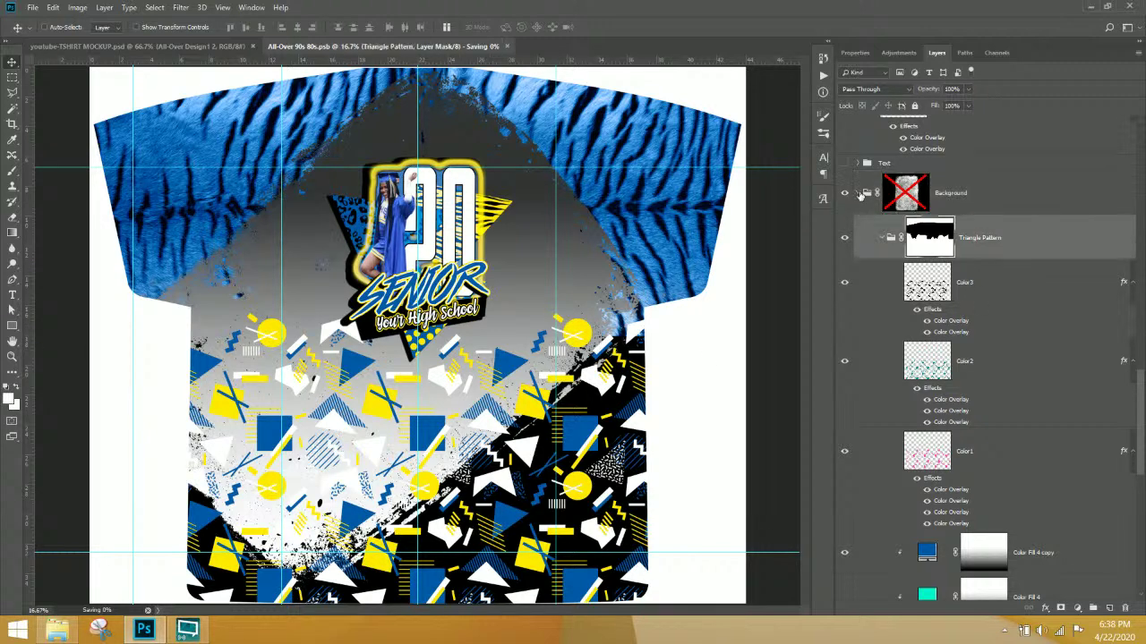
pyautogui.click(859, 193)
pyautogui.scroll(5, 869, 265)
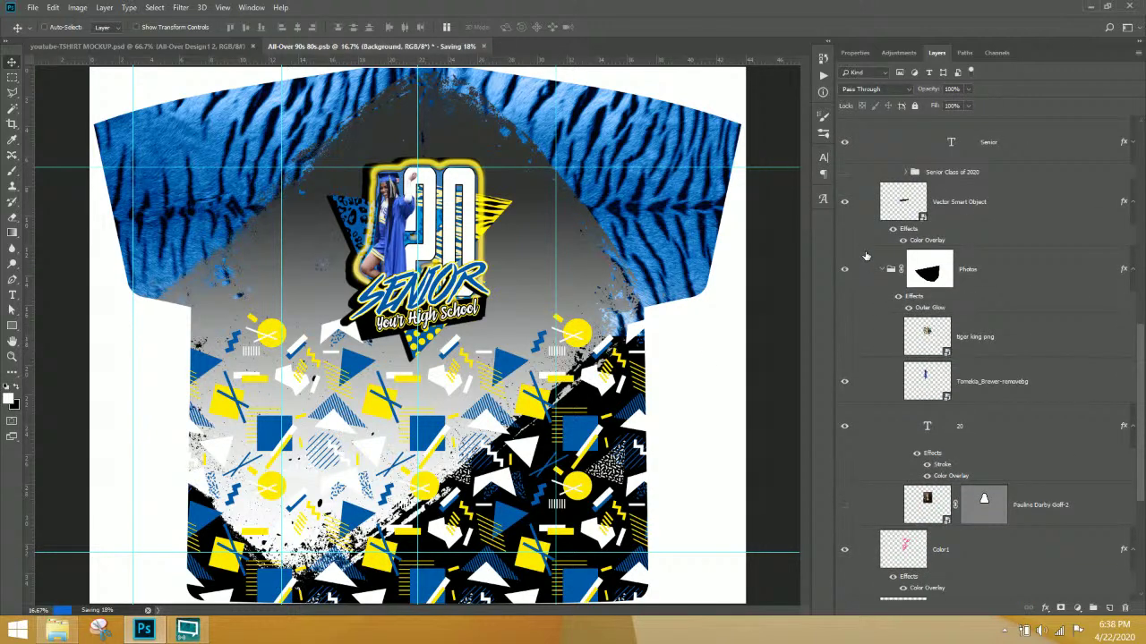
pyautogui.scroll(-5, 867, 287)
pyautogui.scroll(-5, 855, 351)
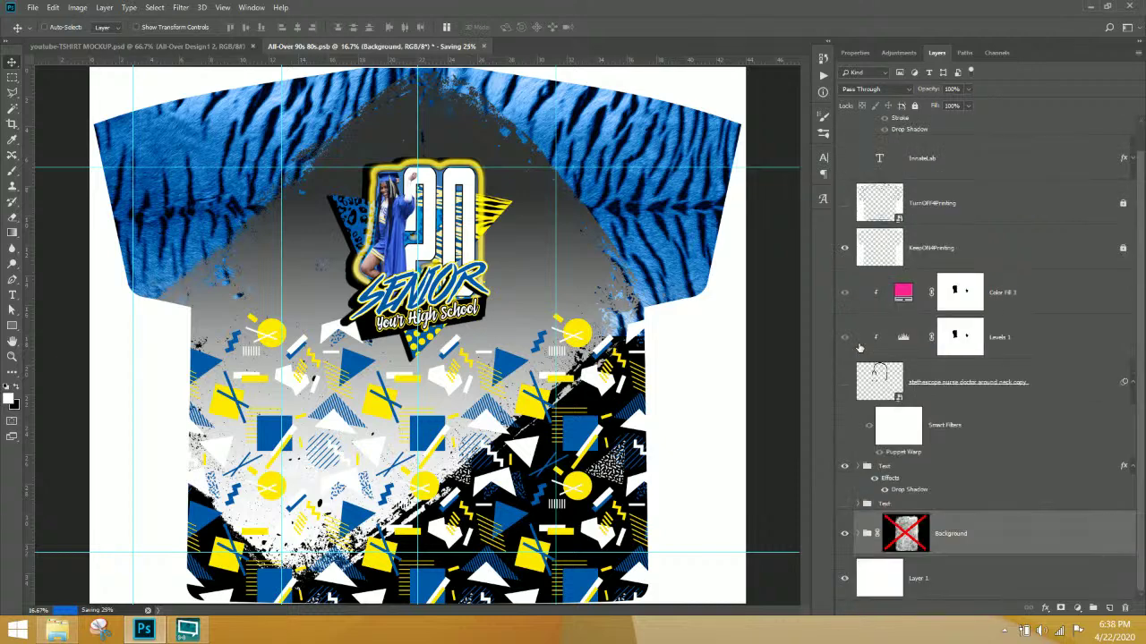
# - Show the stethoscope layer and compare it with and without the pink Color Fill 3 tint
pyautogui.click(844, 383)
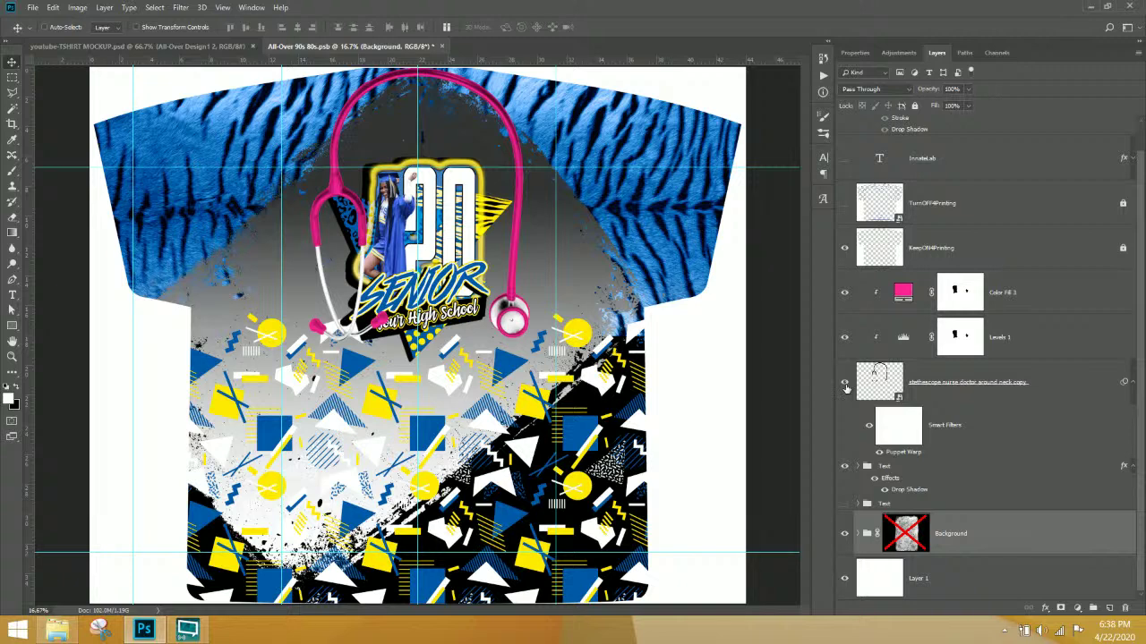
pyautogui.click(843, 296)
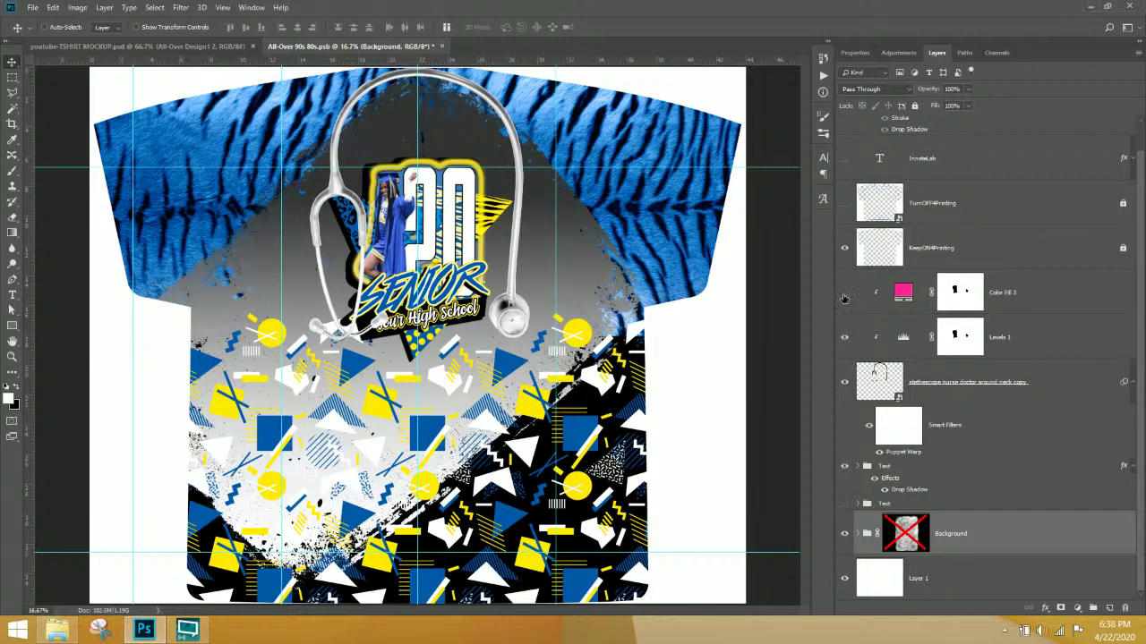
pyautogui.click(843, 295)
# - Try green 33c26c and blue 2659a4 as the stethoscope's Color Fill 3 colour, then cancel the change
pyautogui.click(904, 294)
pyautogui.doubleClick(904, 294)
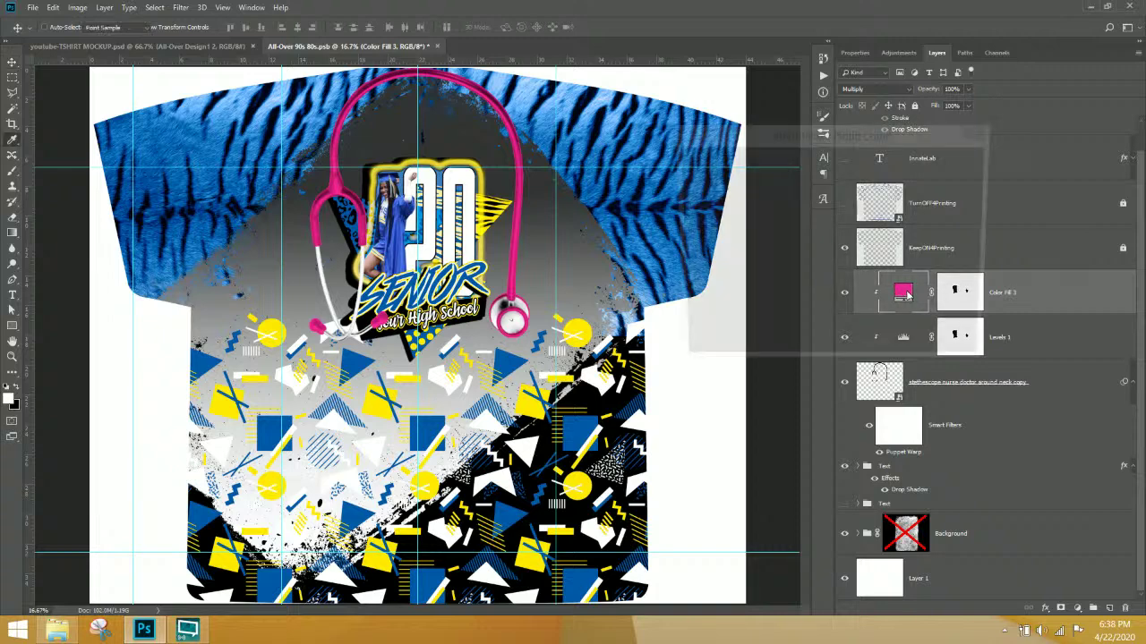
pyautogui.moveTo(781, 218)
pyautogui.mouseDown()
pyautogui.moveTo(716, 286)
pyautogui.moveTo(653, 325)
pyautogui.moveTo(668, 273)
pyautogui.moveTo(742, 235)
pyautogui.moveTo(791, 179)
pyautogui.mouseUp()
pyautogui.click(847, 257)
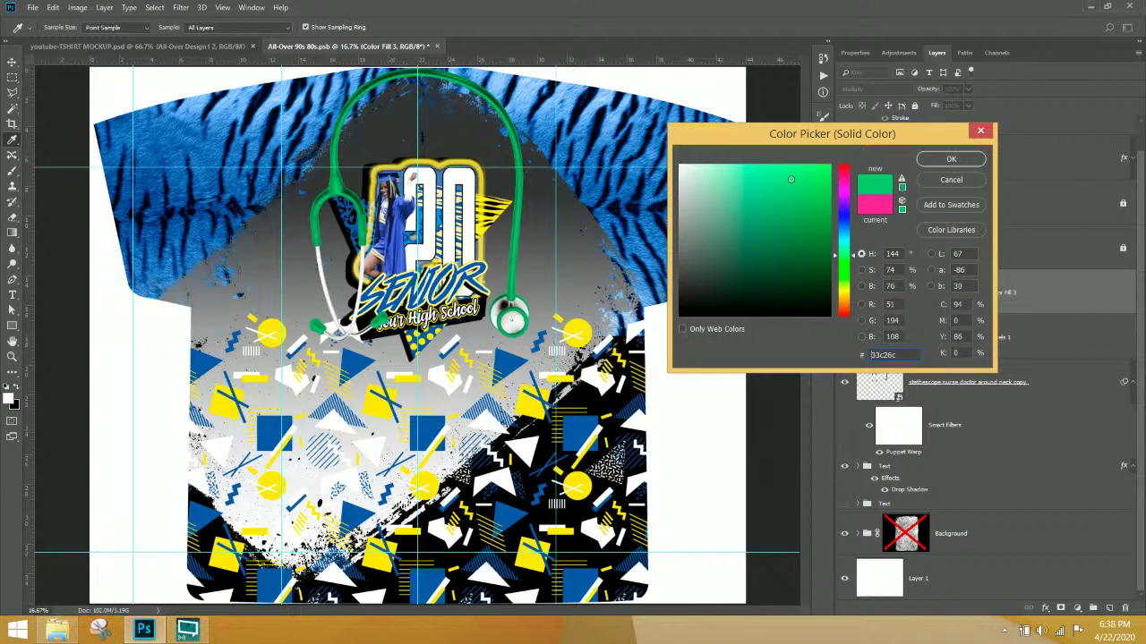
pyautogui.write('2659a4')
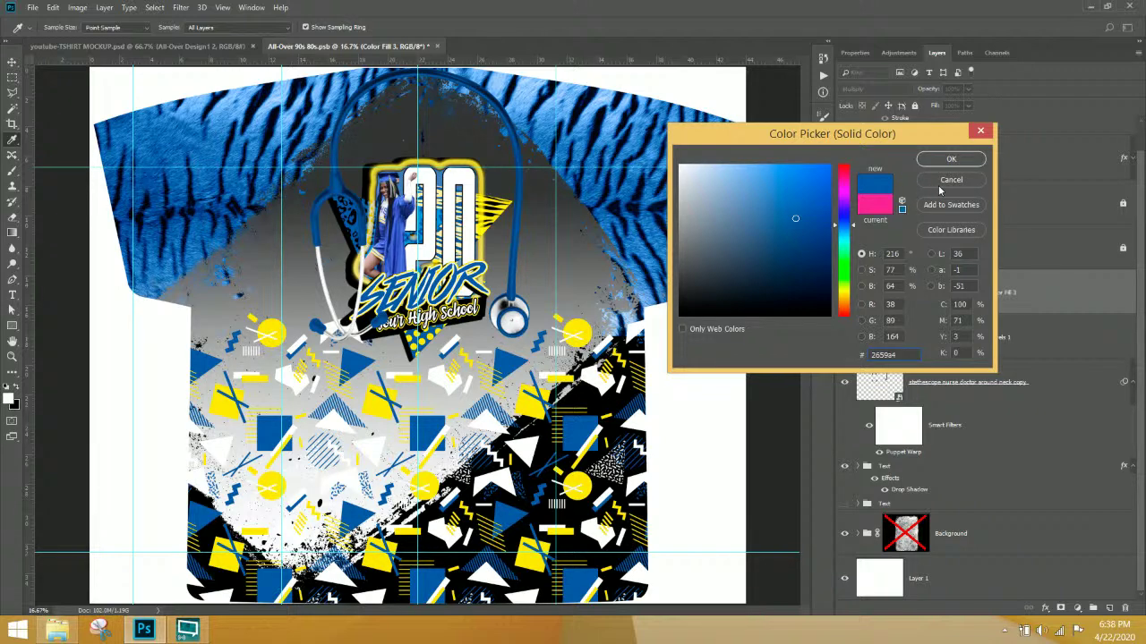
pyautogui.click(940, 183)
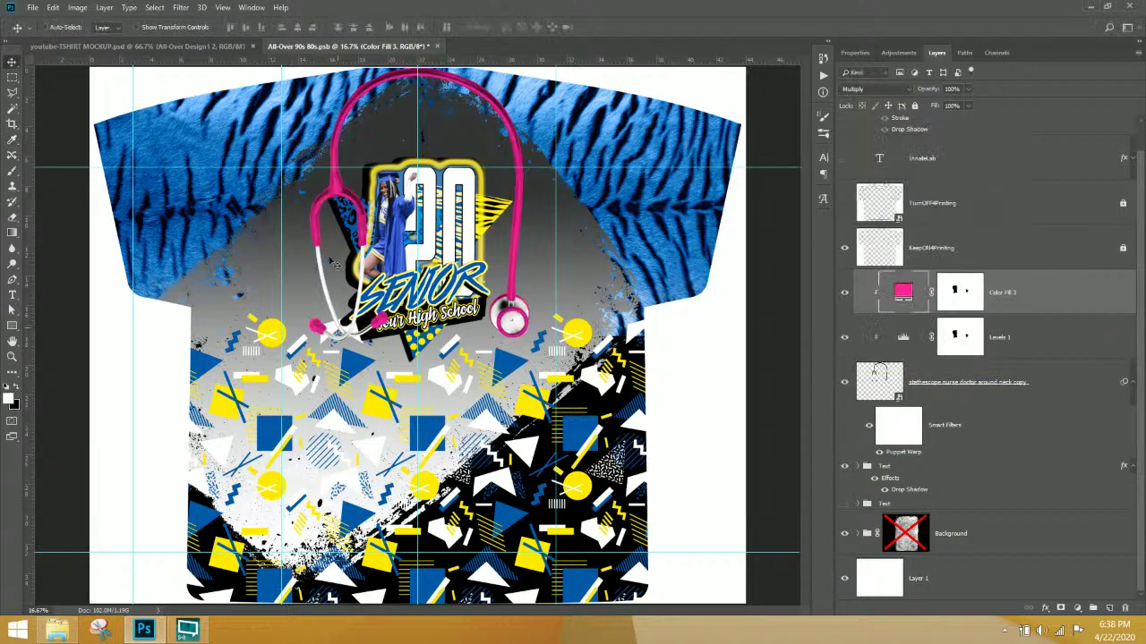
# - View the stethoscope without its Color Fill 3 tint, then hide the stethoscope layer
pyautogui.click(844, 296)
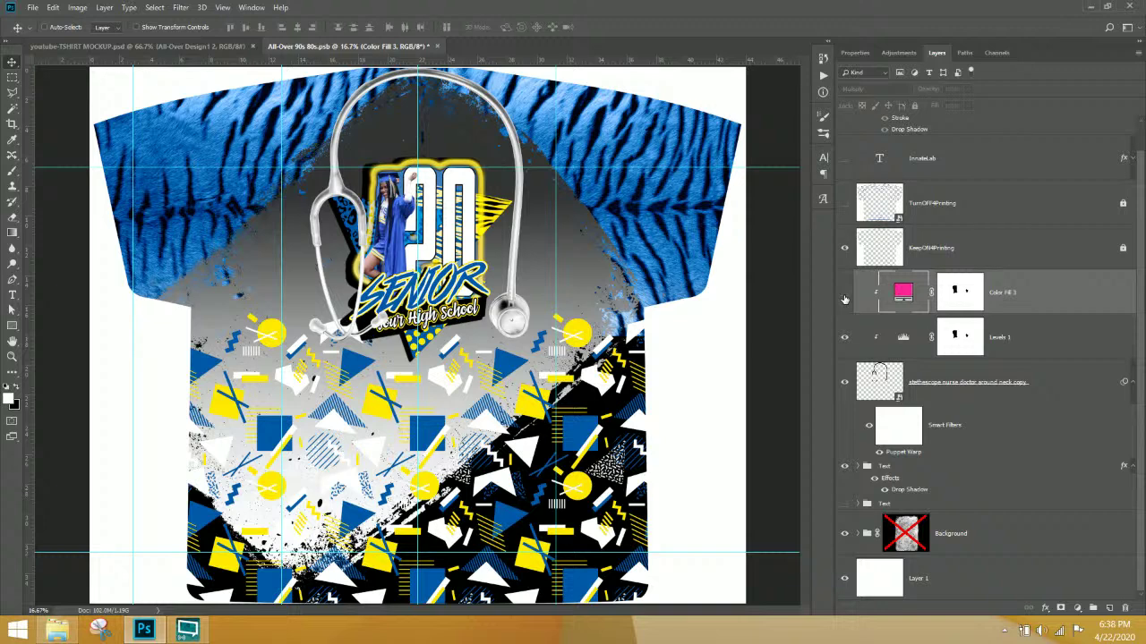
pyautogui.click(843, 383)
pyautogui.scroll(1, 843, 385)
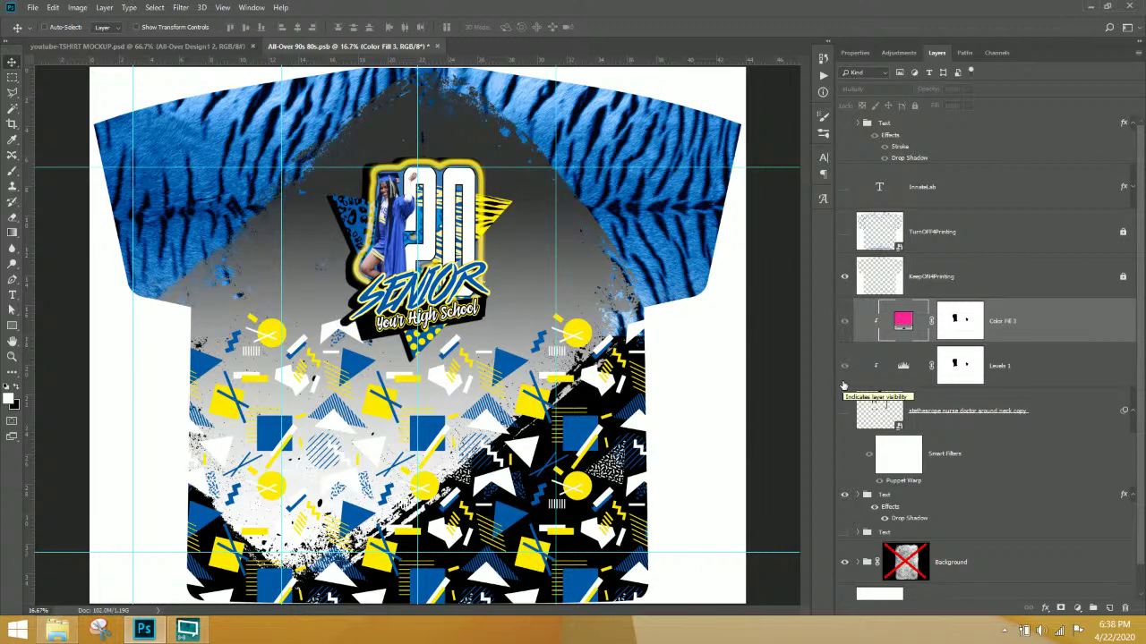
# - Preview the hidden "Walkin' Solo" Text group at the head of the layer stack, then delete it
pyautogui.click(910, 130)
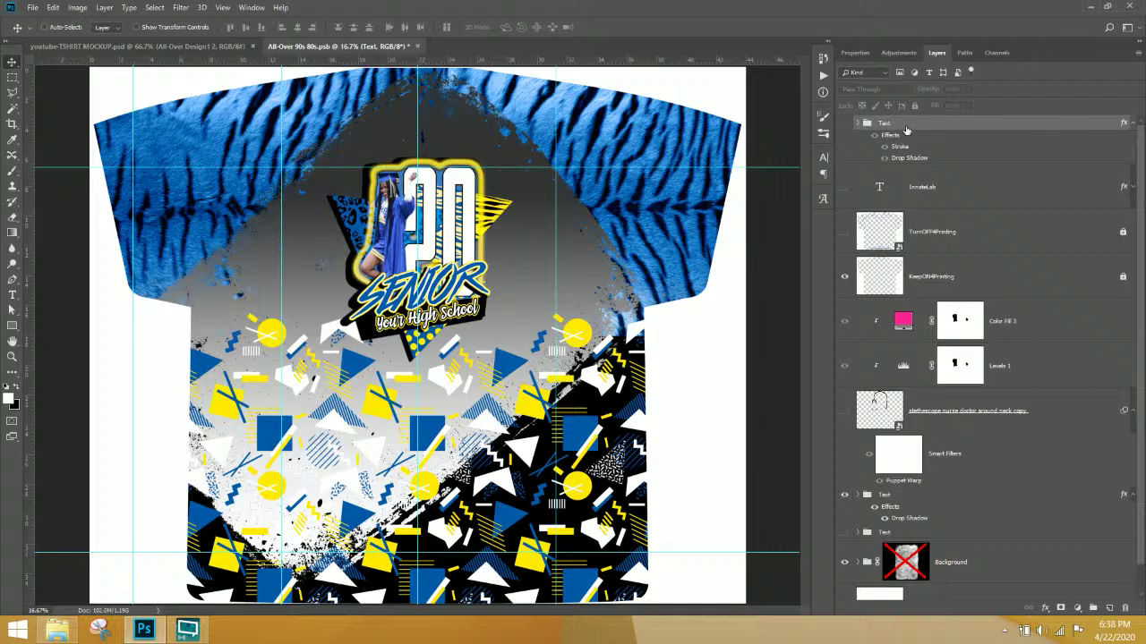
pyautogui.click(844, 125)
pyautogui.click(844, 125)
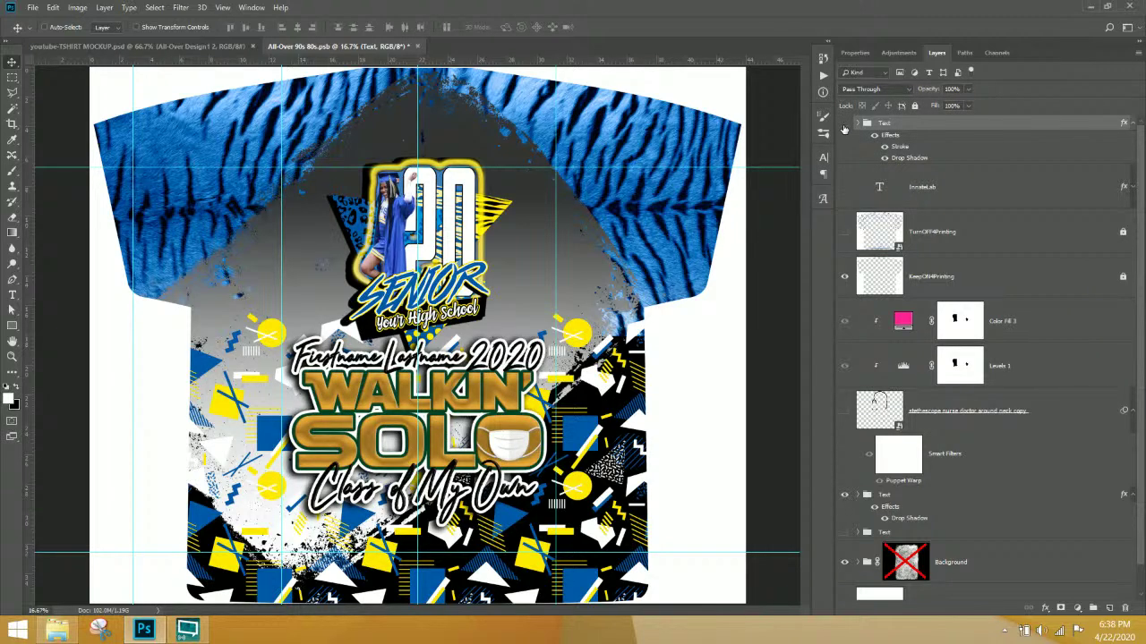
pyautogui.press('Delete')
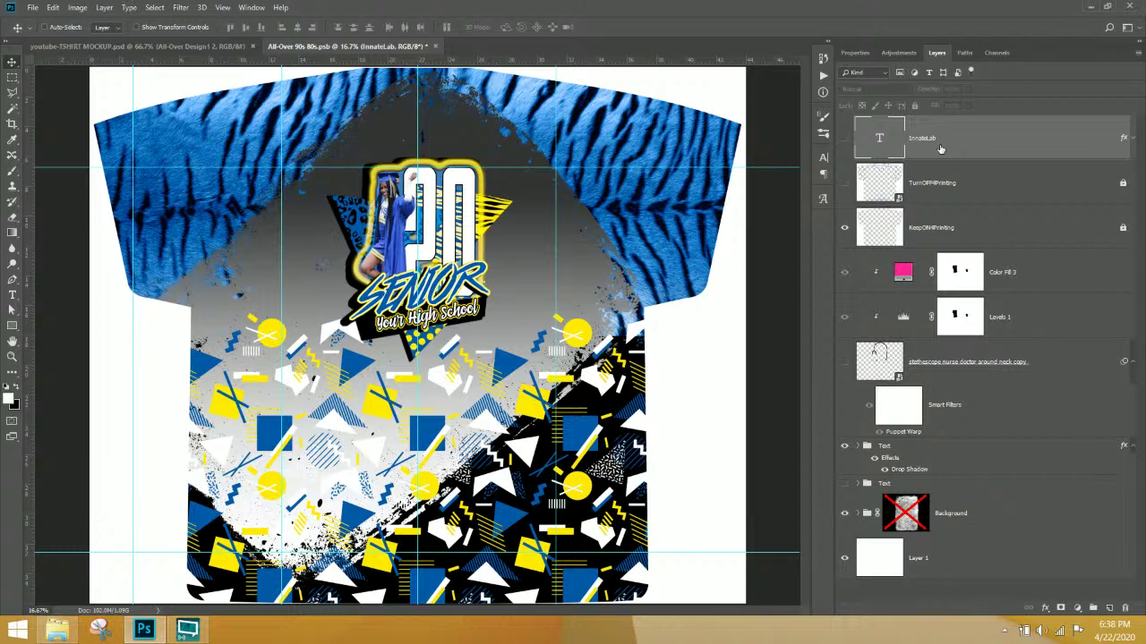
pyautogui.click(943, 193)
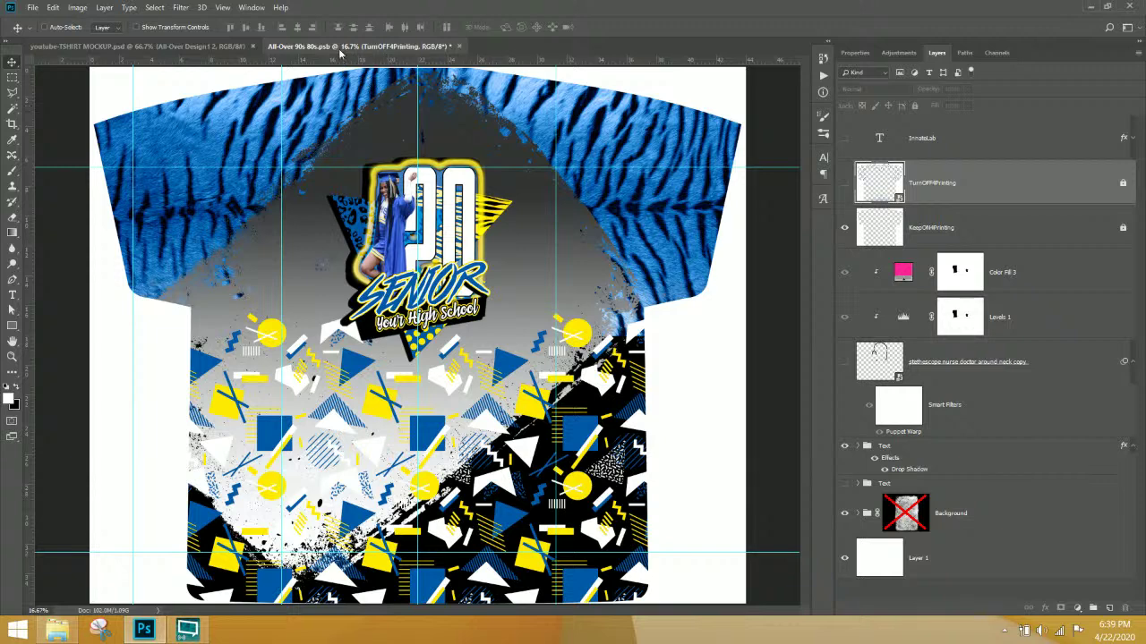
# - Save the design as a new Large Document Format file named 90s-80s-Triangle, with Maximize Compatibility on
pyautogui.click(32, 7)
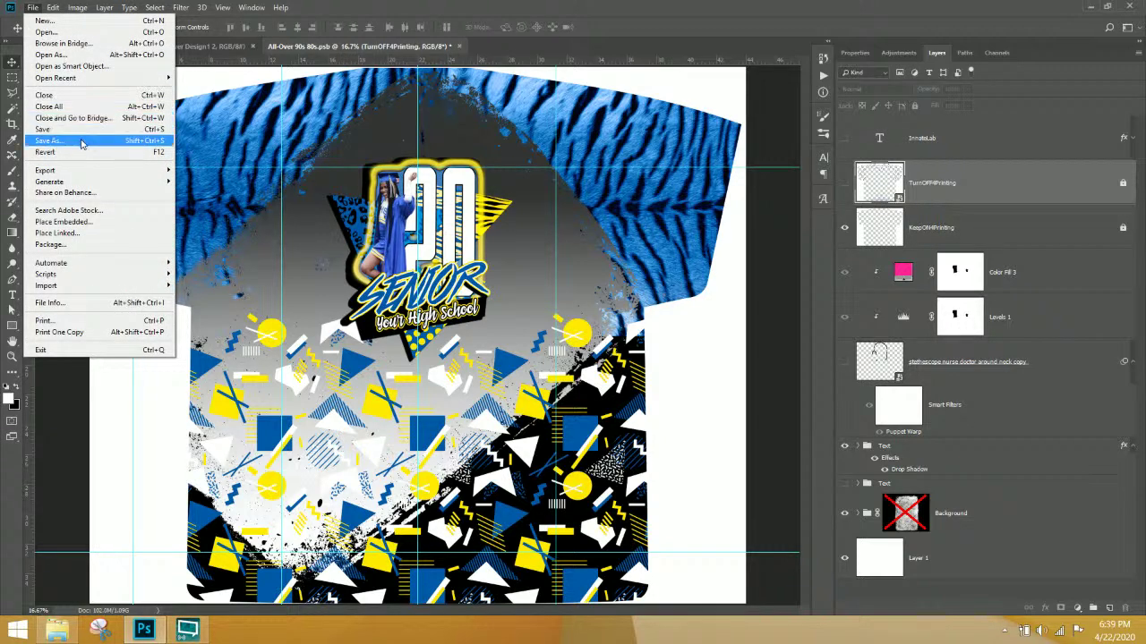
pyautogui.click(80, 143)
pyautogui.click(134, 280)
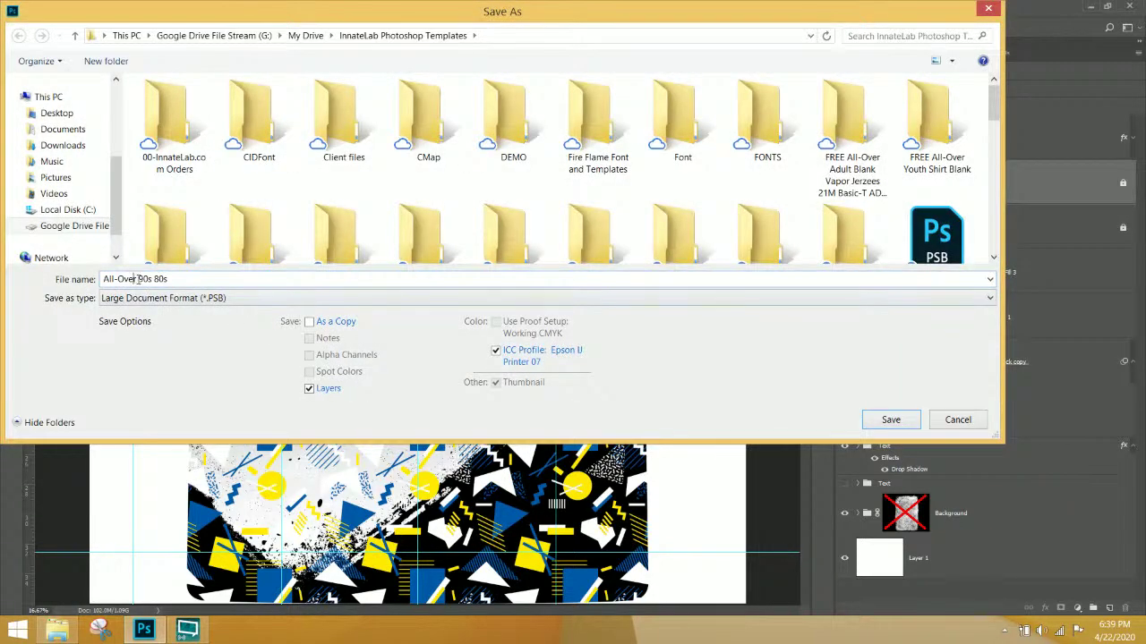
pyautogui.moveTo(138, 279); pyautogui.dragTo(75, 281)
pyautogui.press('BackSpace')
pyautogui.press('Right')
pyautogui.press('Right')
pyautogui.press('Right')
pyautogui.press('Delete')
pyautogui.write('-')
pyautogui.write('-Triangle')
pyautogui.press('Return')
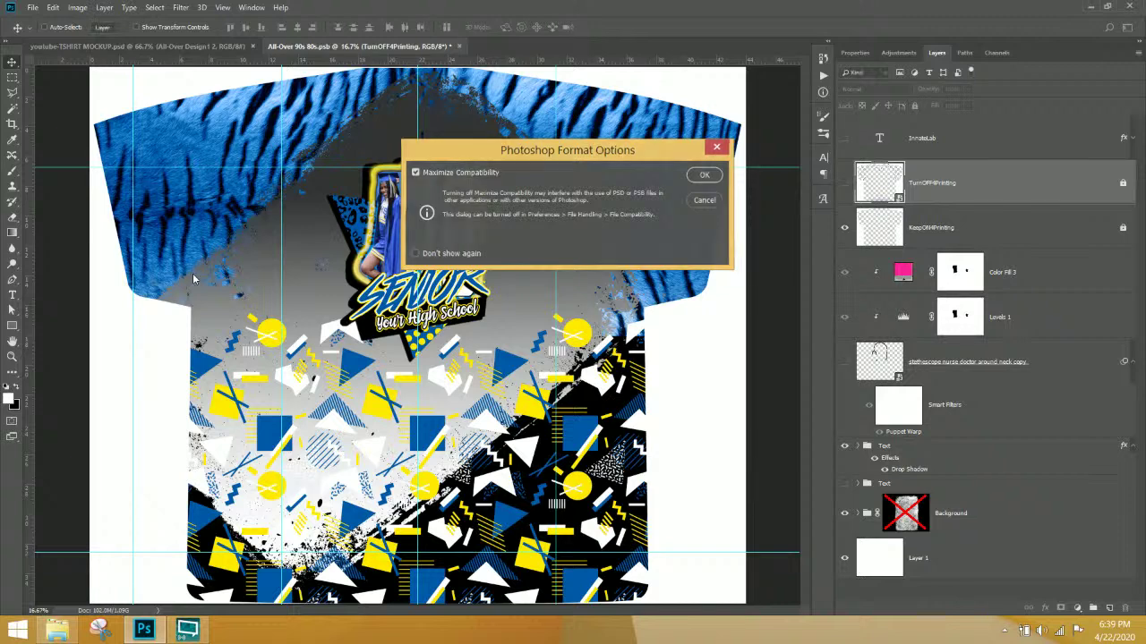
pyautogui.press('Return')
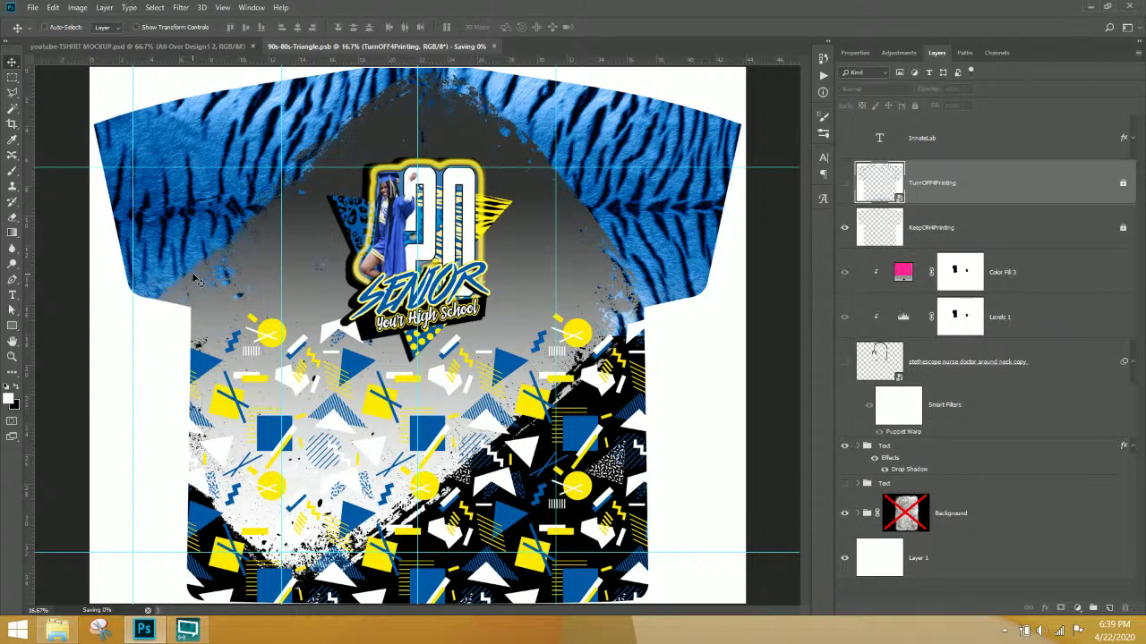
# - Enable the Background group's layer mask to give the artwork a distressed, faded edge
pyautogui.click(899, 524)
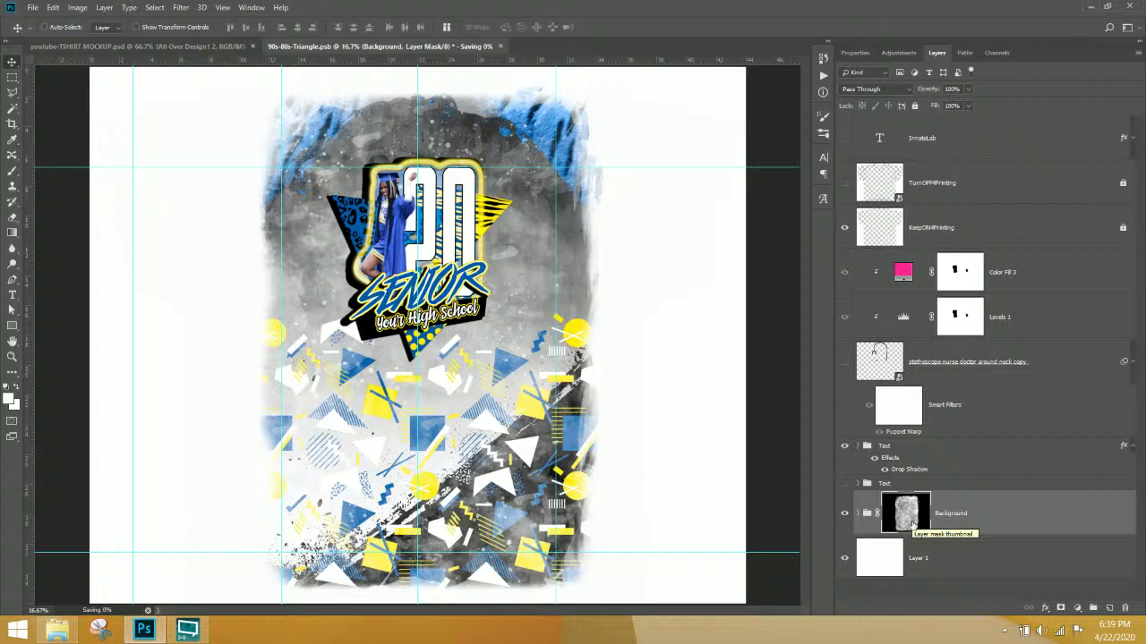
pyautogui.click(954, 525)
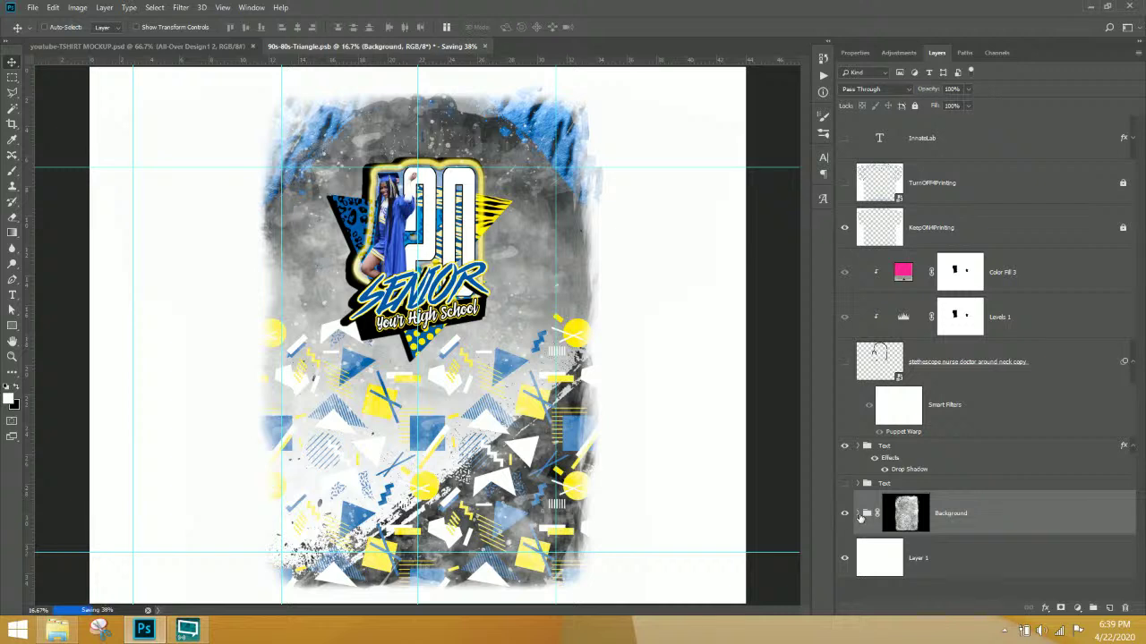
pyautogui.click(859, 512)
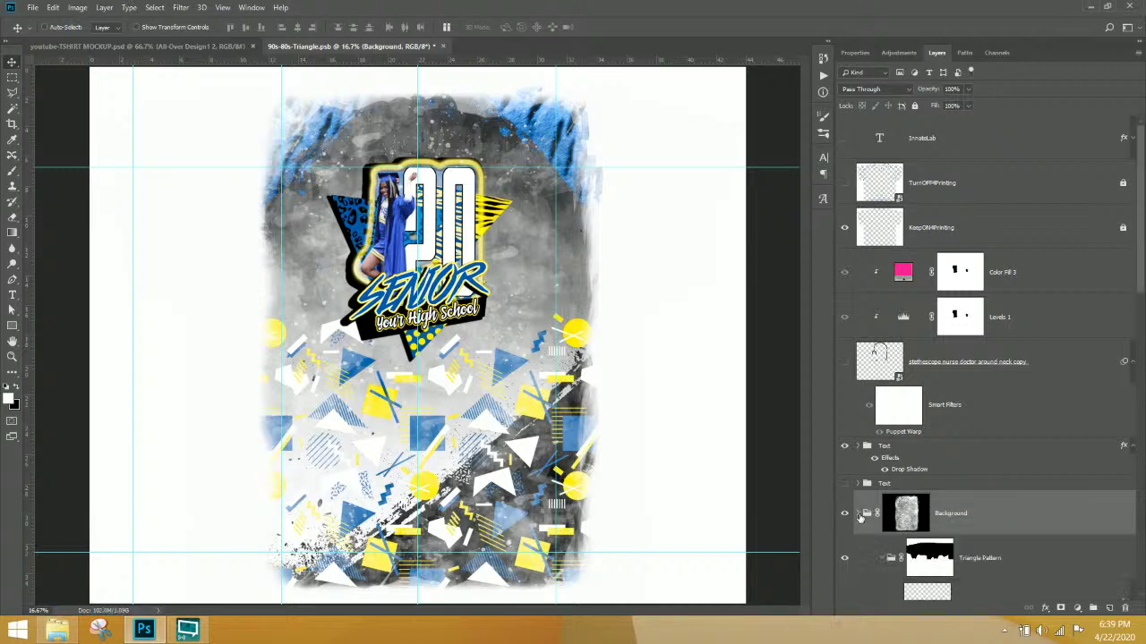
pyautogui.click(858, 514)
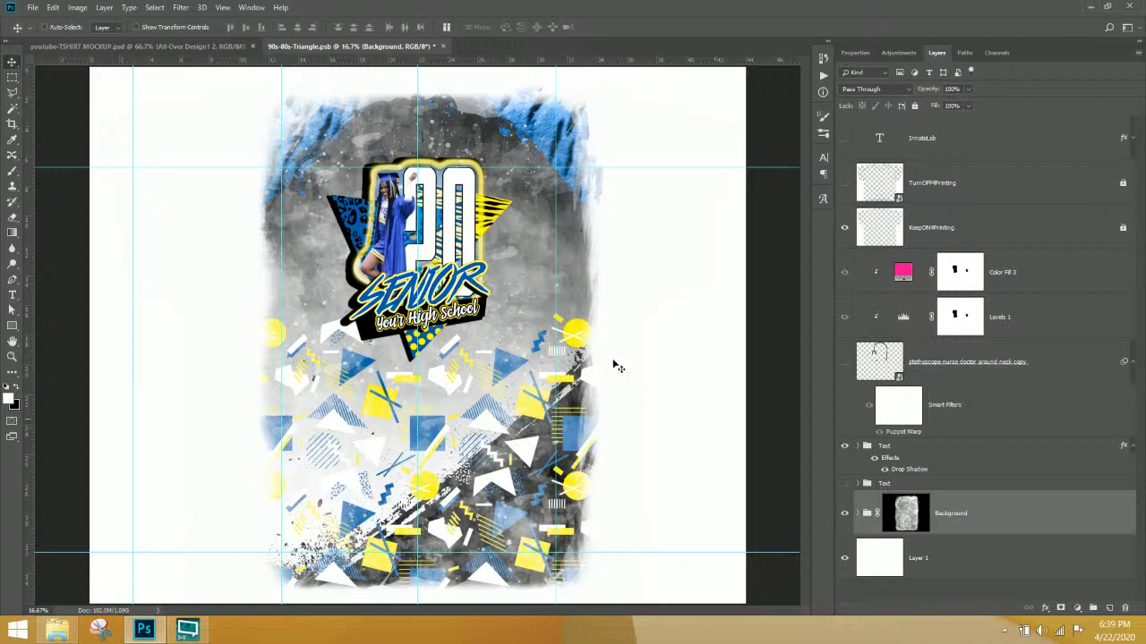
# - Identify the group holding the senior badge by toggling its visibility, then expand it and rename it Text+Photos
pyautogui.rightClick(458, 245)
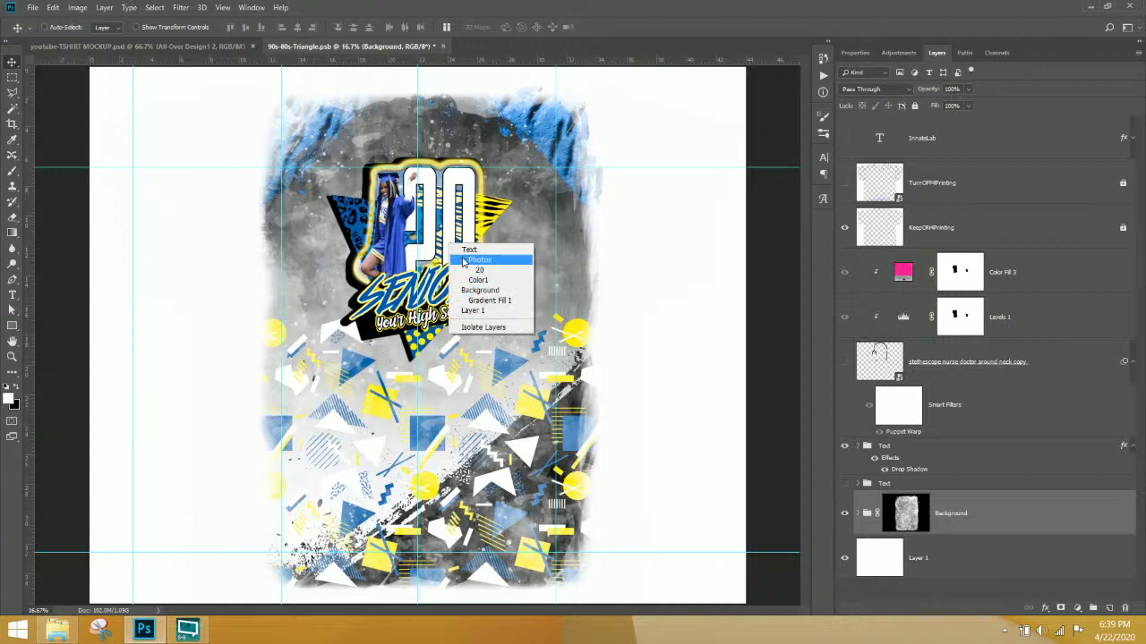
pyautogui.click(463, 261)
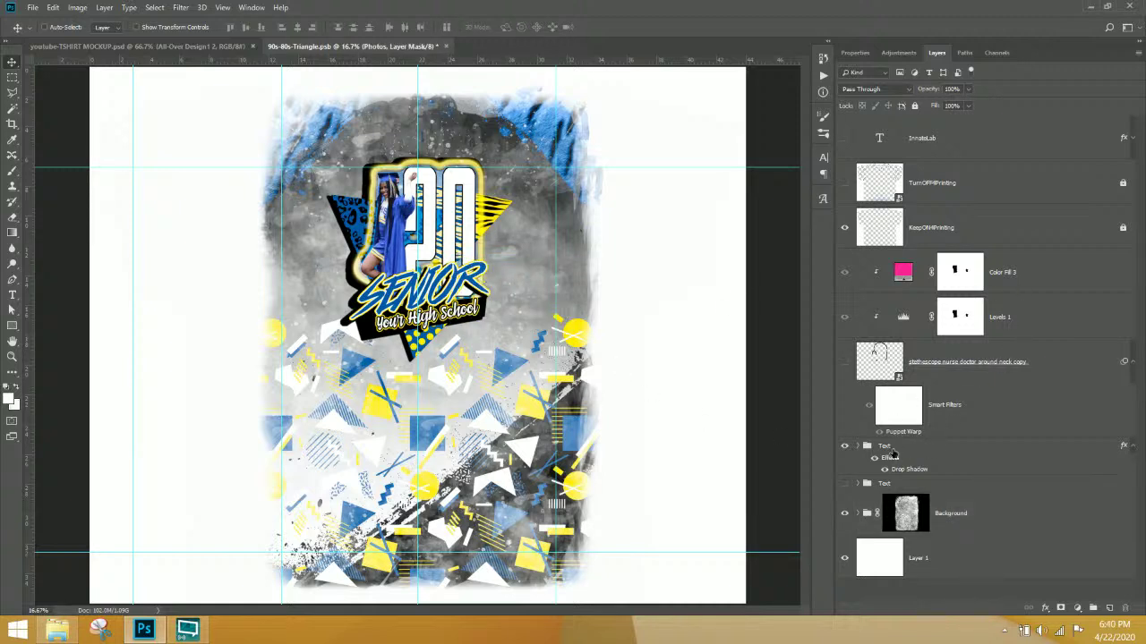
pyautogui.click(893, 453)
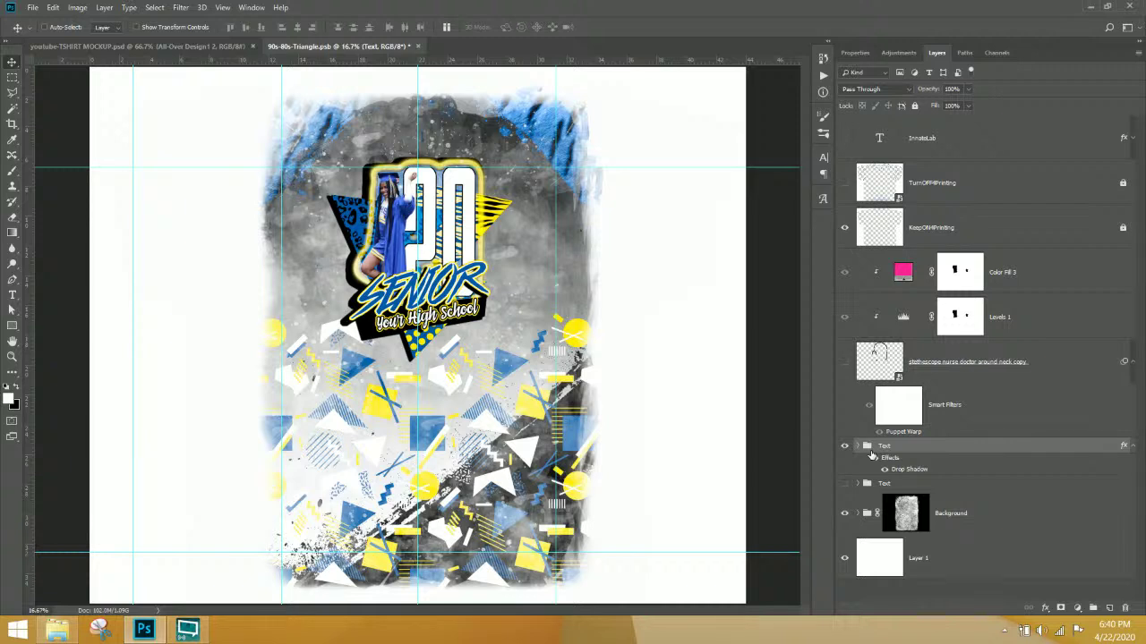
pyautogui.click(844, 446)
pyautogui.click(844, 446)
pyautogui.scroll(-1, 927, 450)
pyautogui.click(857, 356)
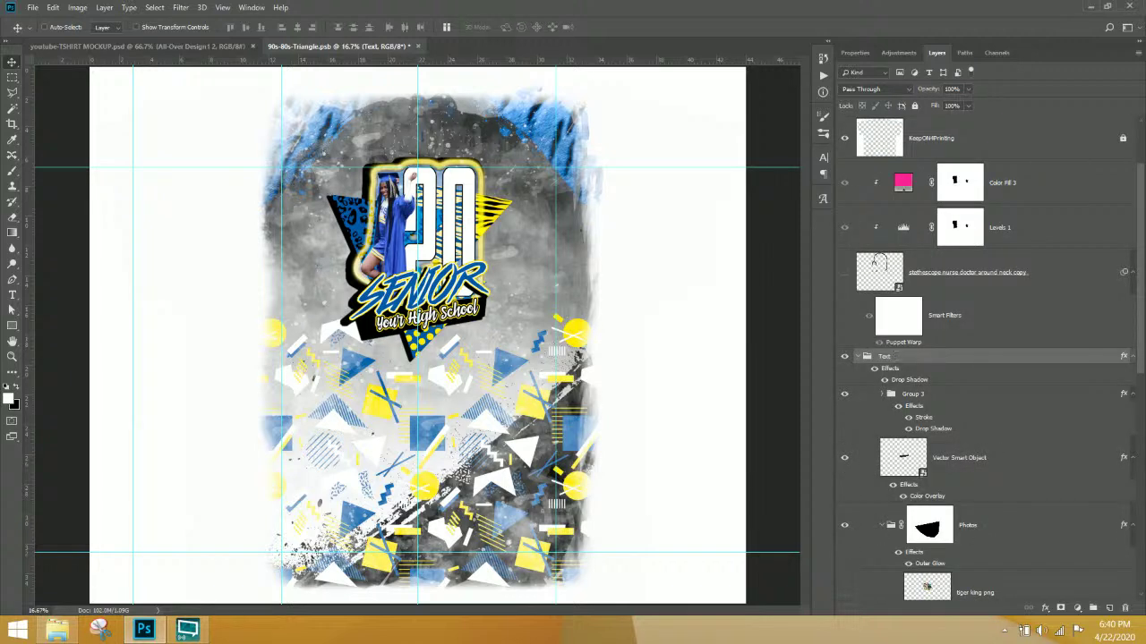
pyautogui.doubleClick(884, 356)
pyautogui.write('Text-Photos')
pyautogui.doubleClick(906, 395)
pyautogui.write('Text')
pyautogui.hotkey('ctrl', 'z')
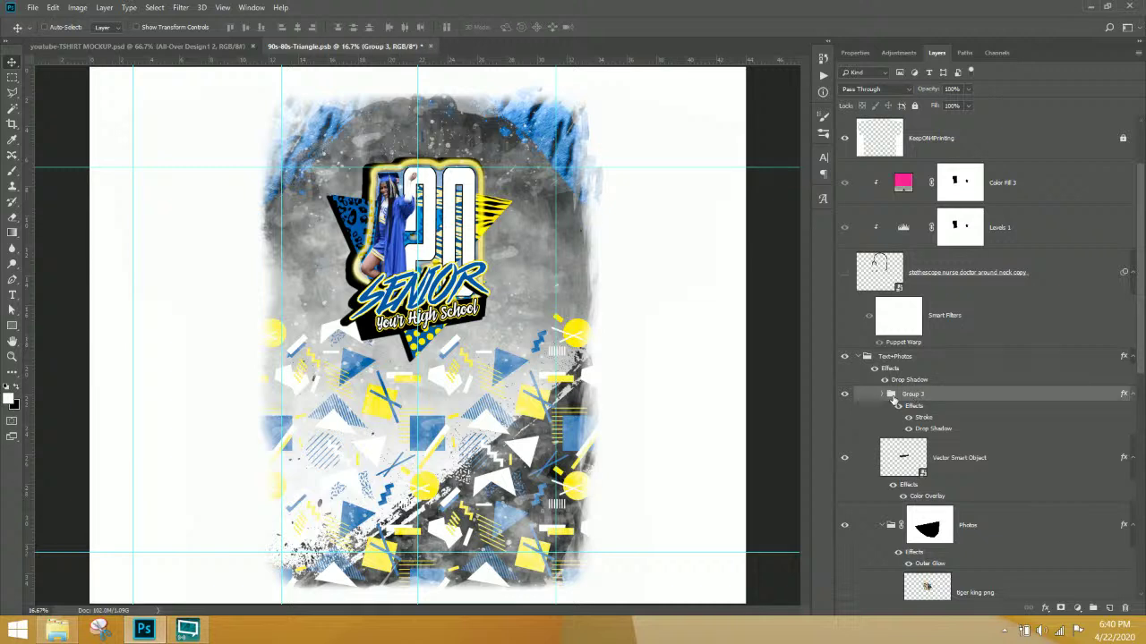
pyautogui.scroll(-4, 894, 403)
pyautogui.scroll(2, 888, 306)
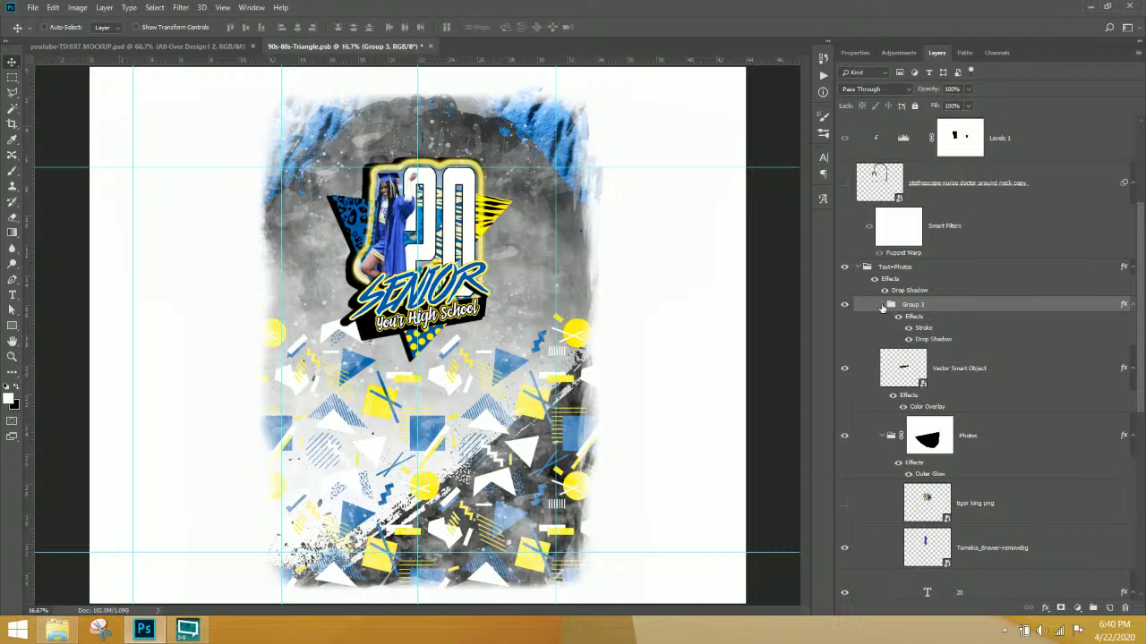
pyautogui.click(866, 376)
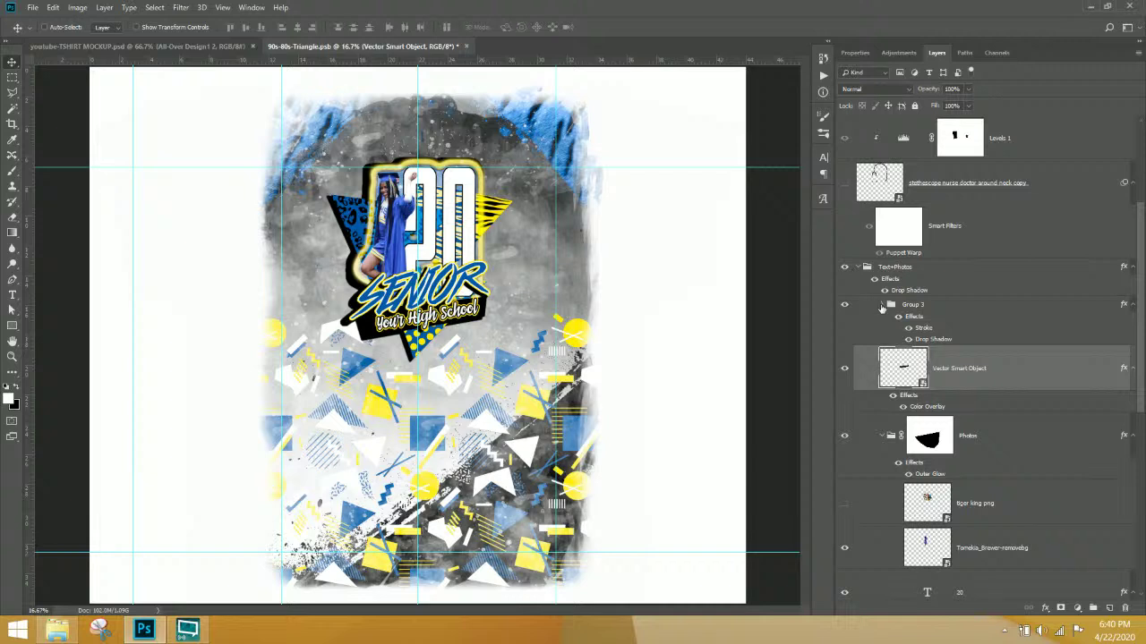
# - Rename Group 3 inside the Text+Photos group as Text
pyautogui.doubleClick(913, 306)
pyautogui.write('Tex')
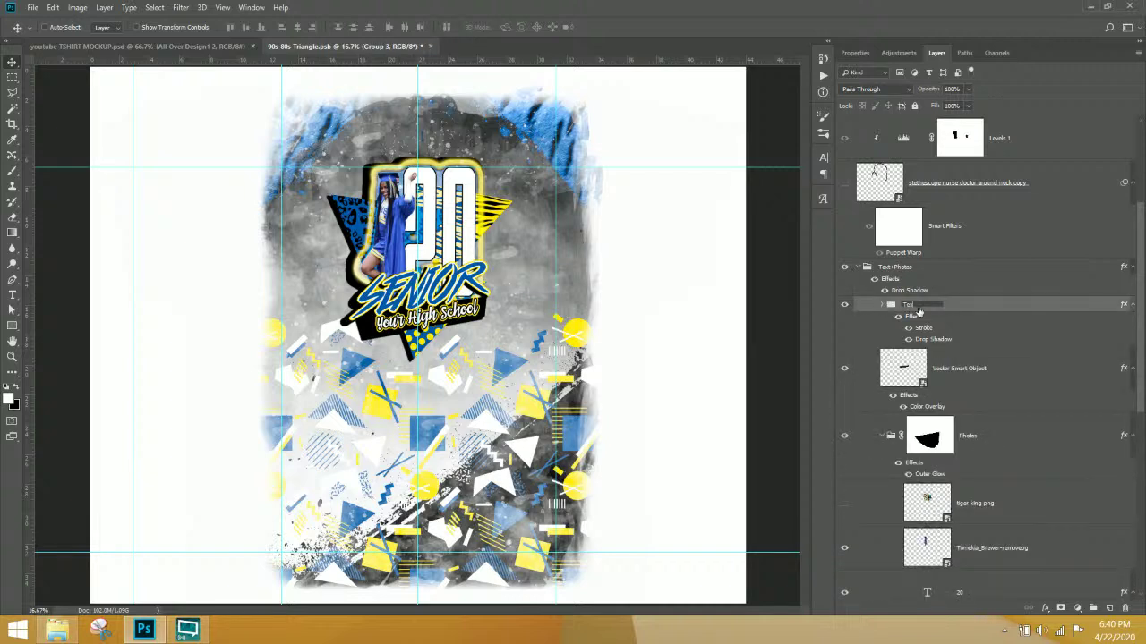
pyautogui.write('t')
pyautogui.press('Return')
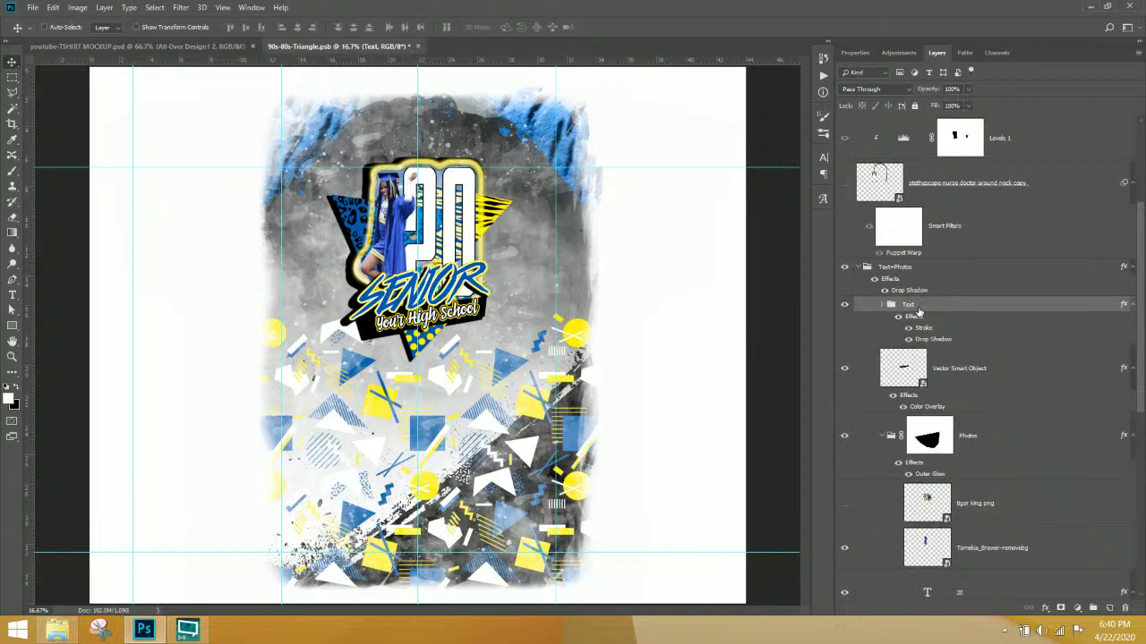
# - Scale the Text+Photos group up to about 187% and centre the senior badge over the distressed background
pyautogui.click(945, 373)
pyautogui.click(973, 436)
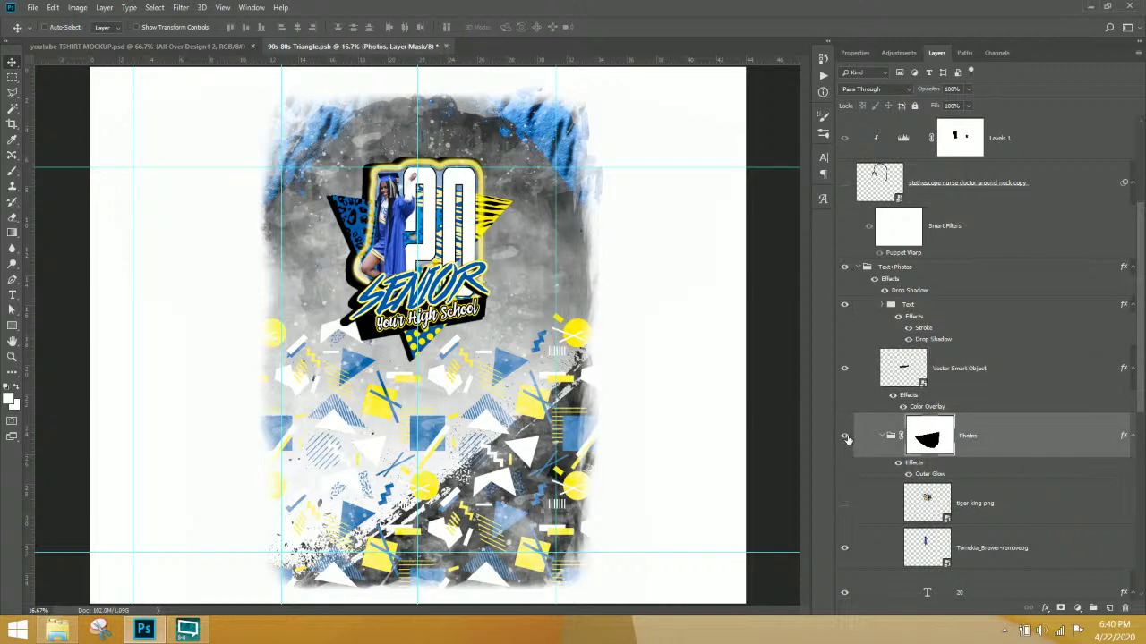
pyautogui.click(896, 267)
pyautogui.hotkey('ctrl', 't')
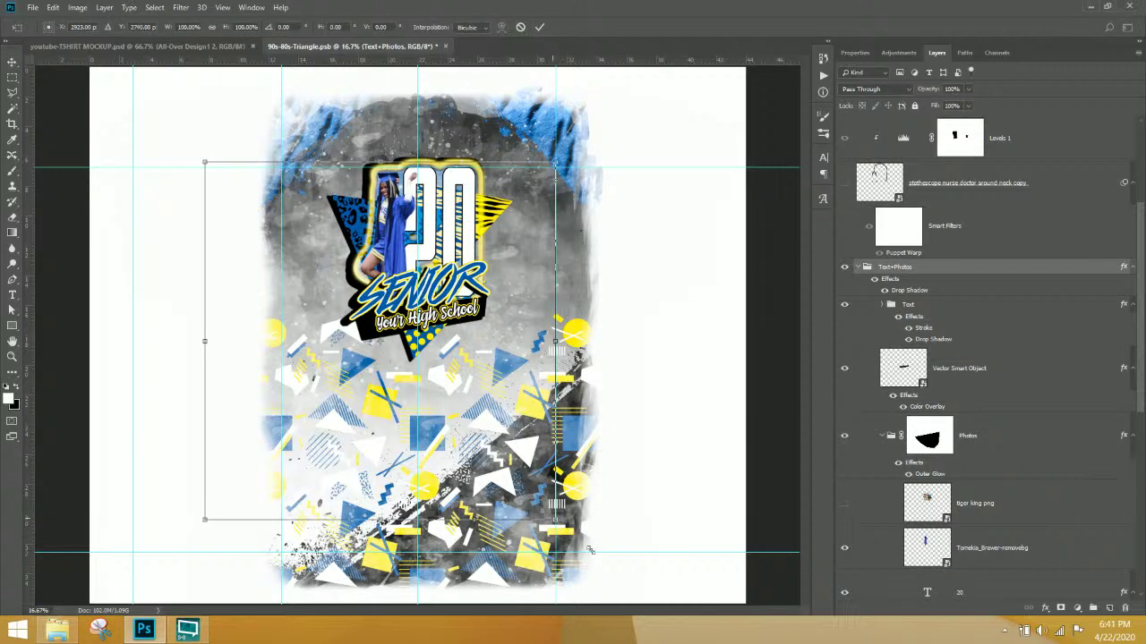
pyautogui.moveTo(589, 549); pyautogui.dragTo(851, 642)
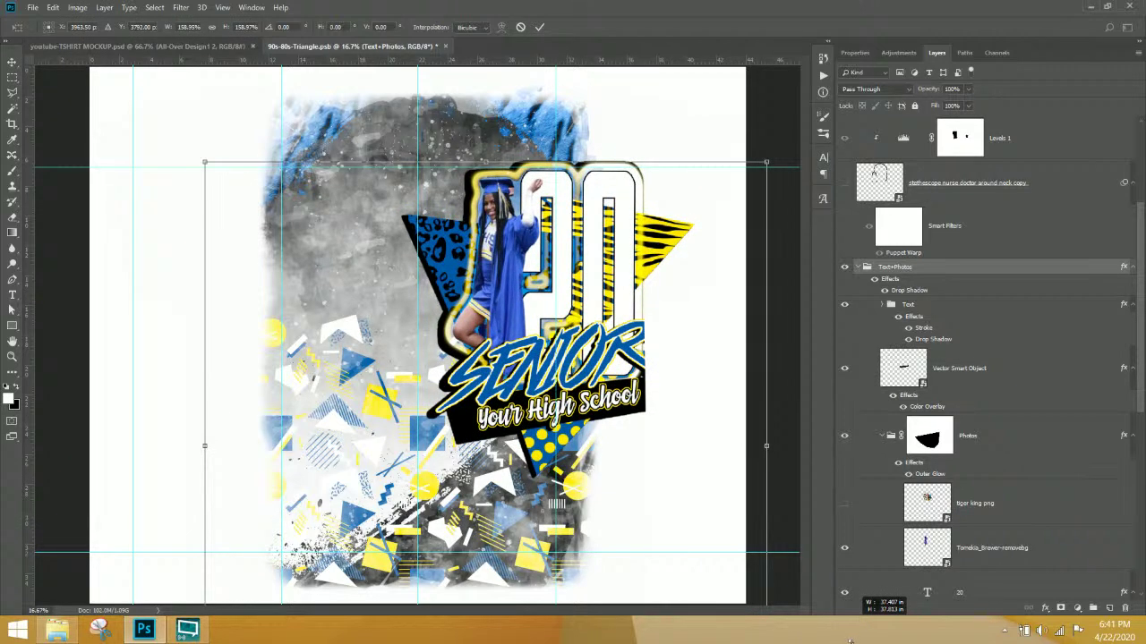
pyautogui.moveTo(627, 372); pyautogui.dragTo(512, 377)
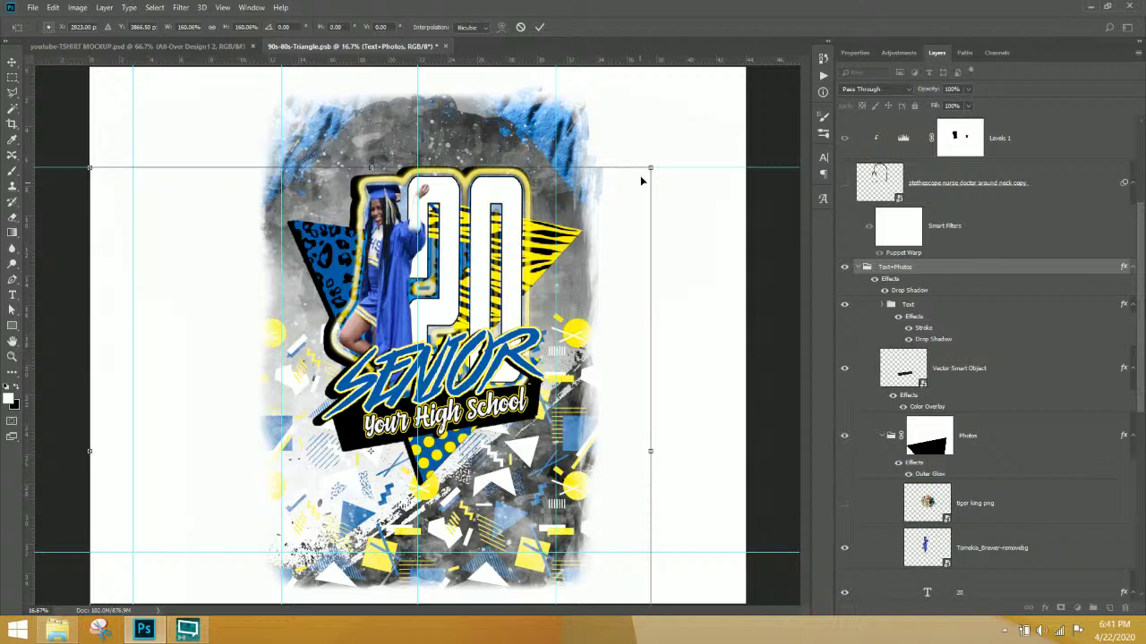
pyautogui.moveTo(640, 175); pyautogui.dragTo(699, 116)
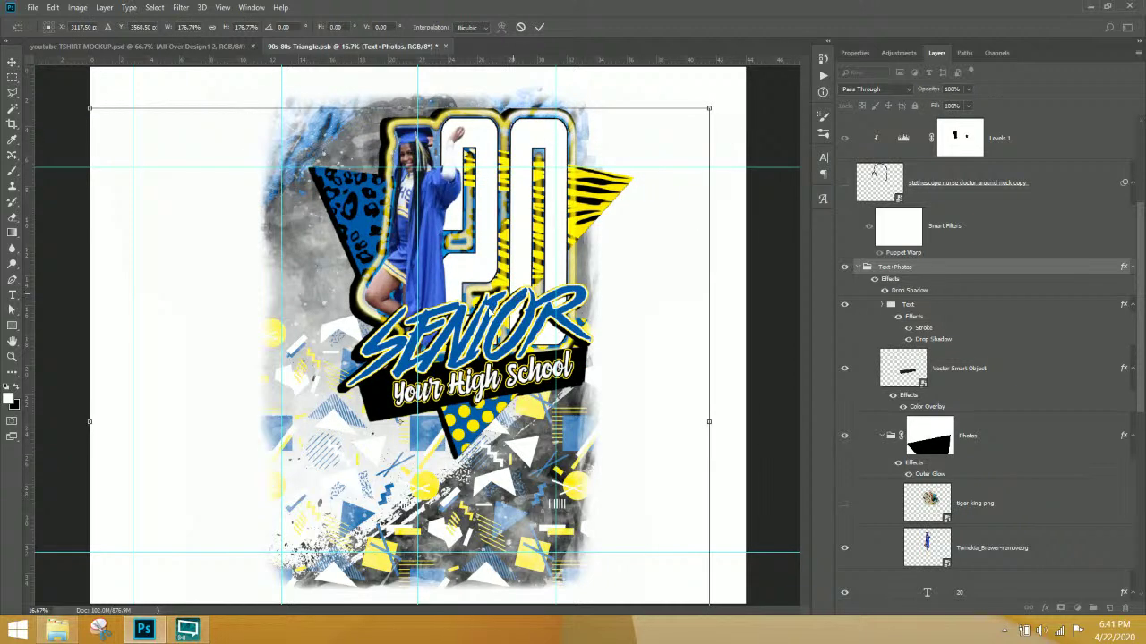
pyautogui.moveTo(515, 301); pyautogui.dragTo(469, 345)
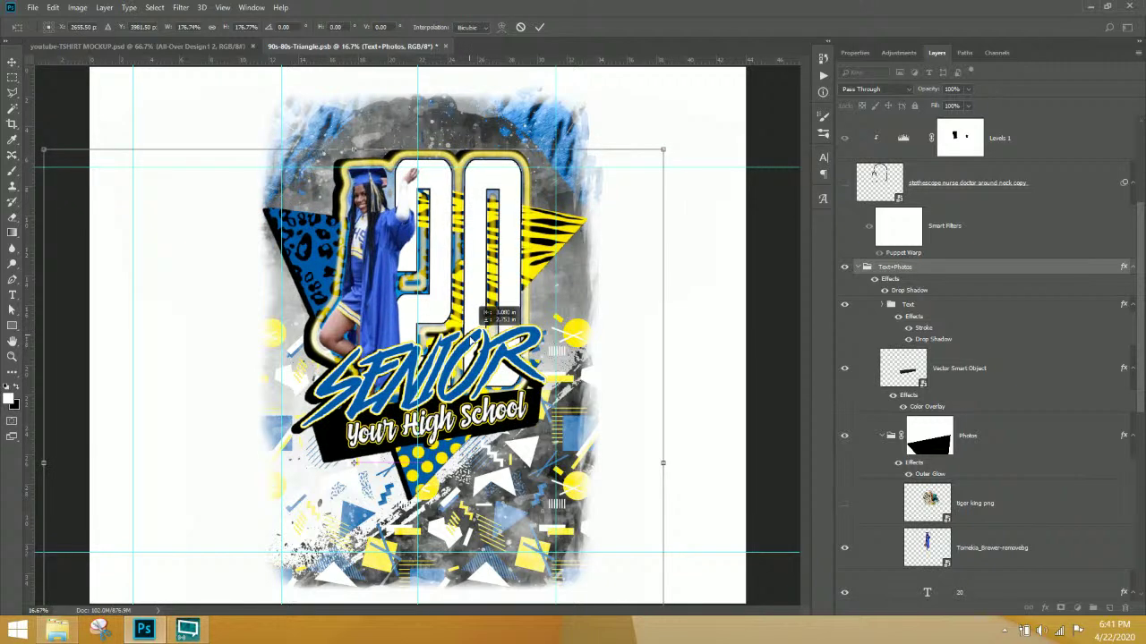
pyautogui.moveTo(706, 130); pyautogui.dragTo(715, 127)
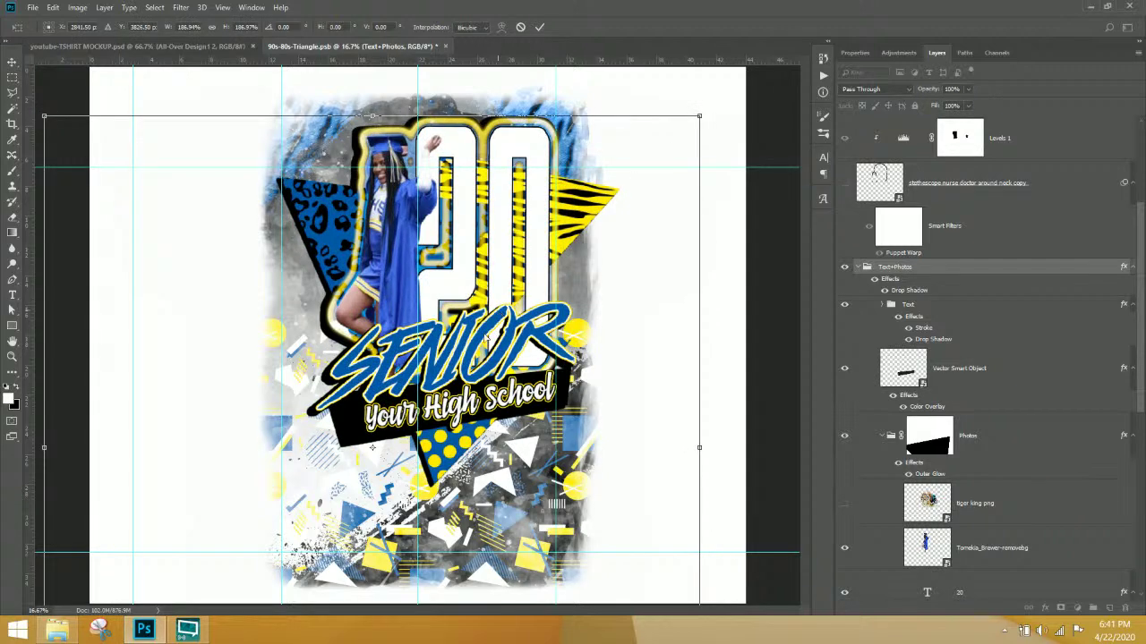
pyautogui.moveTo(485, 341); pyautogui.dragTo(497, 320)
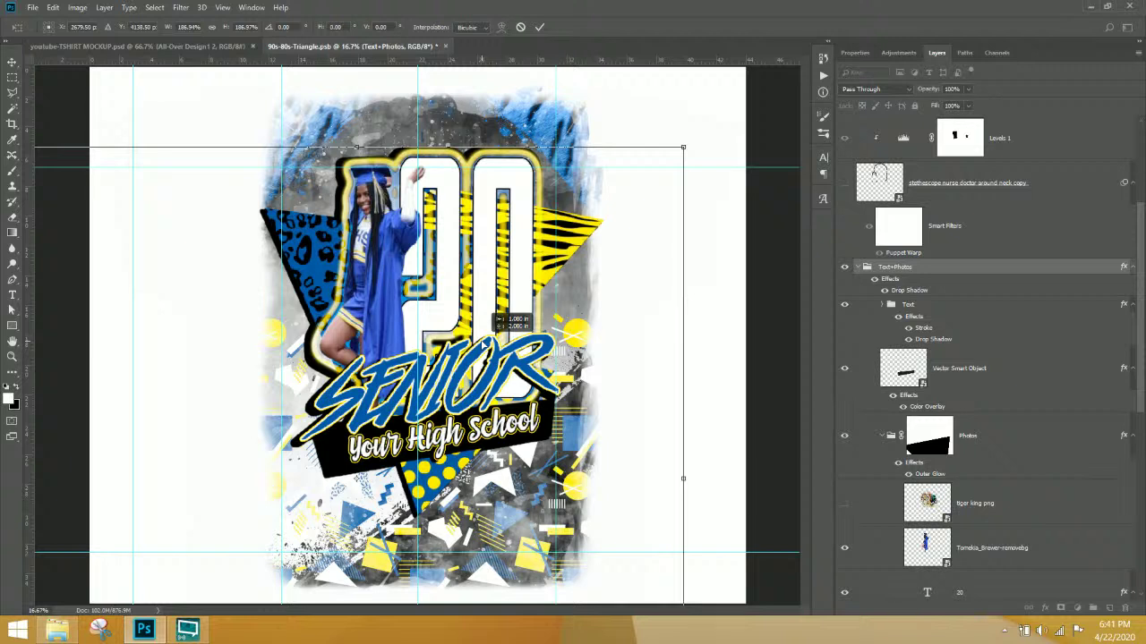
pyautogui.moveTo(496, 320); pyautogui.dragTo(498, 321)
pyautogui.press('Return')
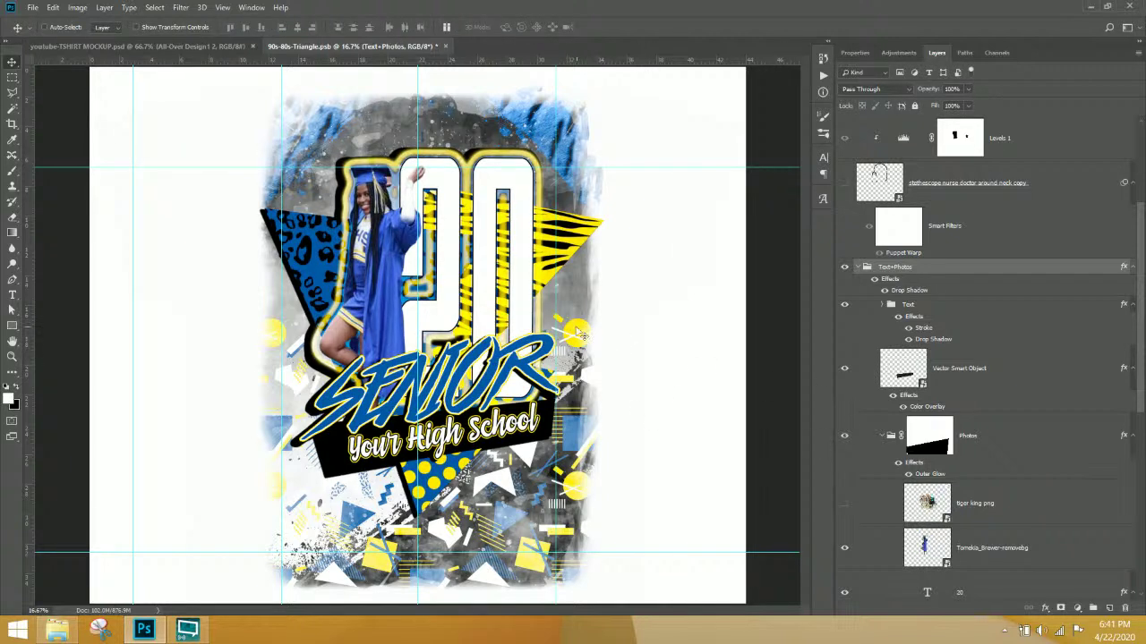
# - Locate the Triangle Pattern group inside the Background group and hide it
pyautogui.rightClick(580, 332)
pyautogui.click(640, 345)
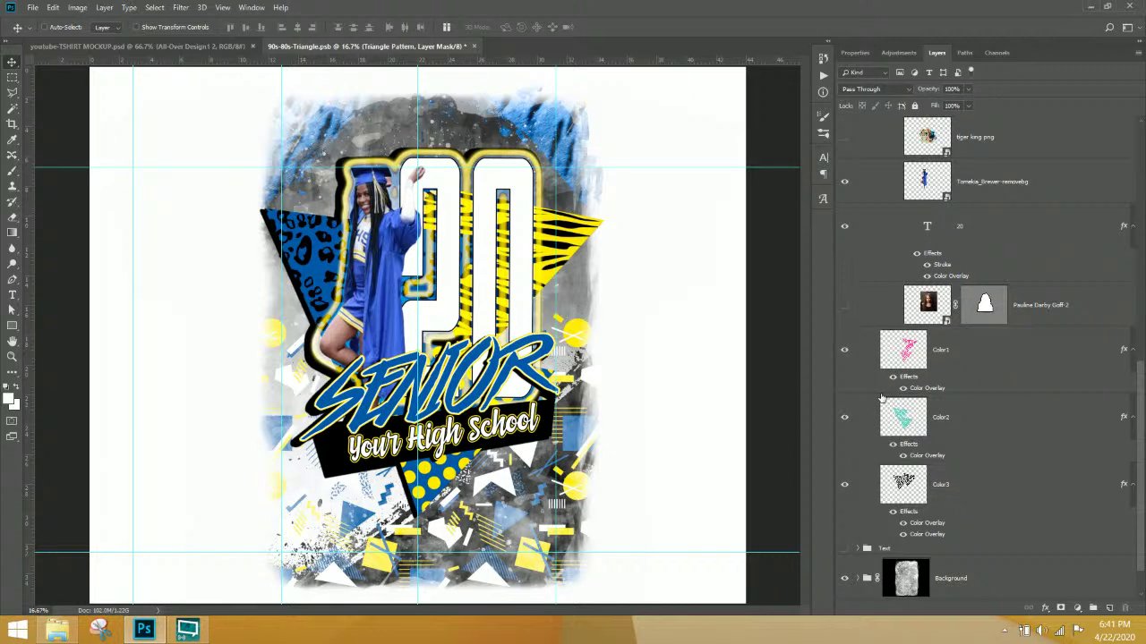
pyautogui.scroll(2, 882, 397)
pyautogui.scroll(-3, 879, 485)
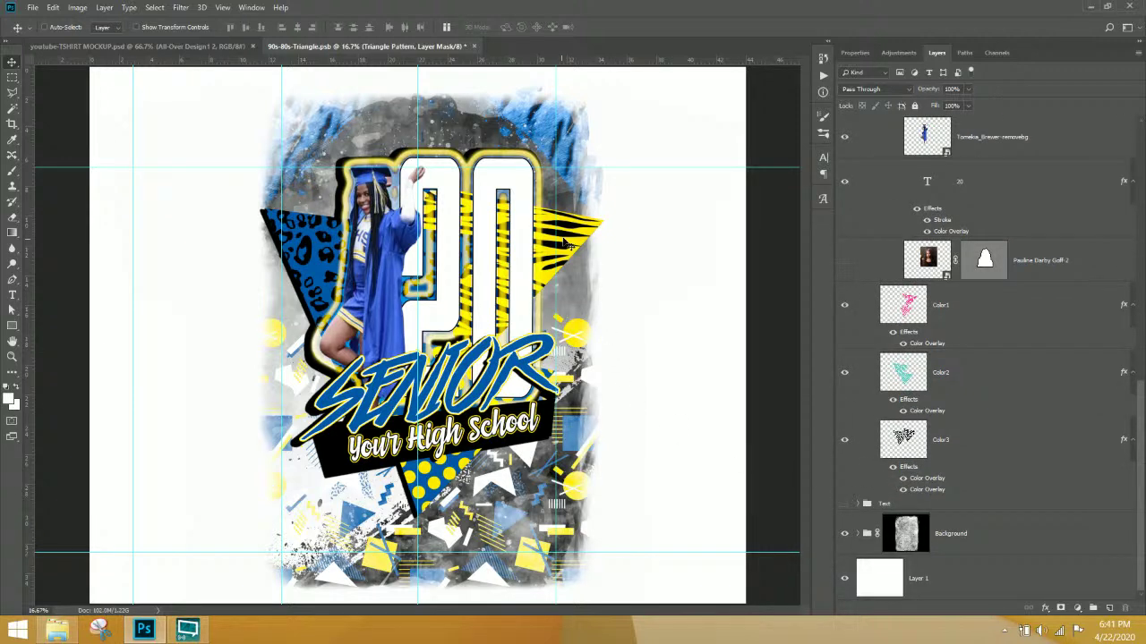
pyautogui.rightClick(508, 410)
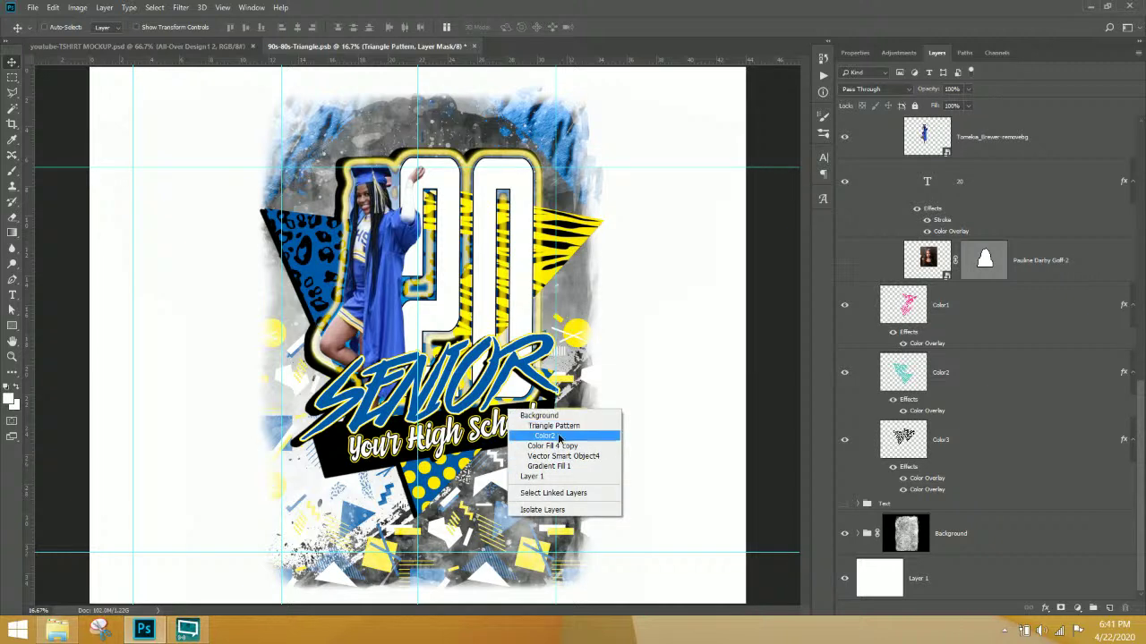
pyautogui.click(557, 436)
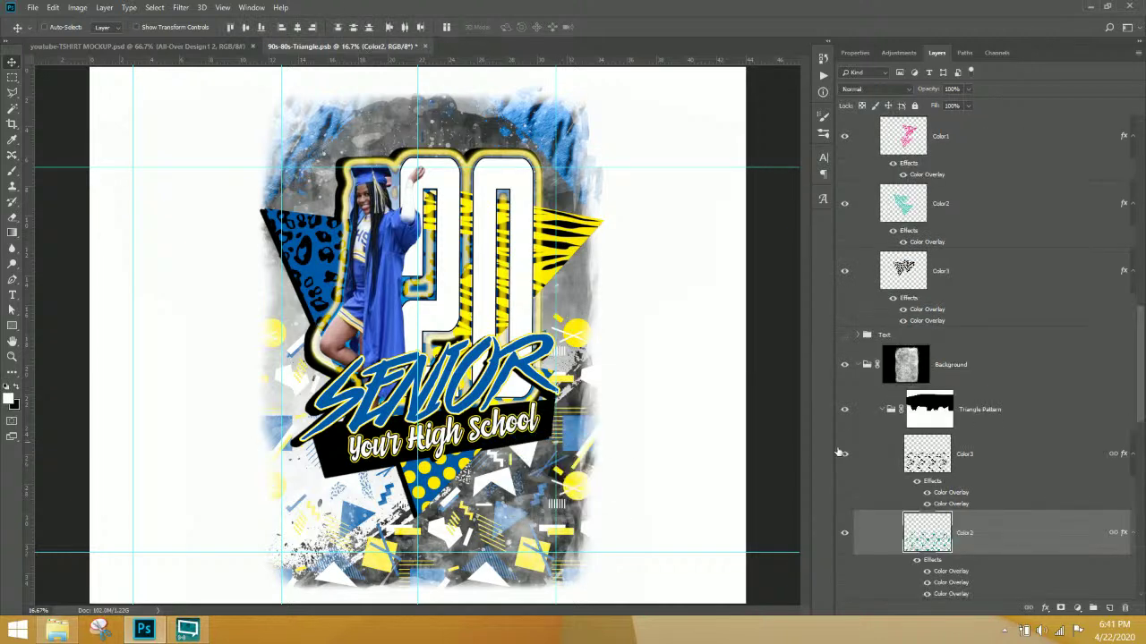
pyautogui.click(994, 420)
pyautogui.click(843, 410)
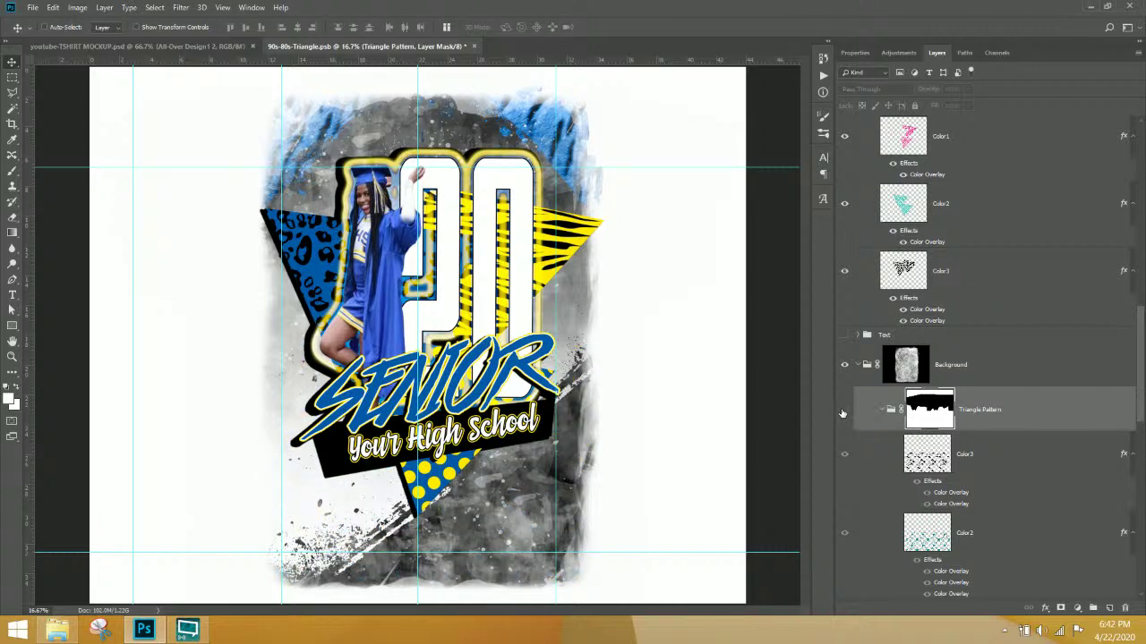
# - Show the Triangle Pattern group again, then stretch Vector Smart Object4 to about 170% height and reposition it over the background artwork
pyautogui.click(843, 410)
pyautogui.scroll(-10, 985, 412)
pyautogui.click(989, 424)
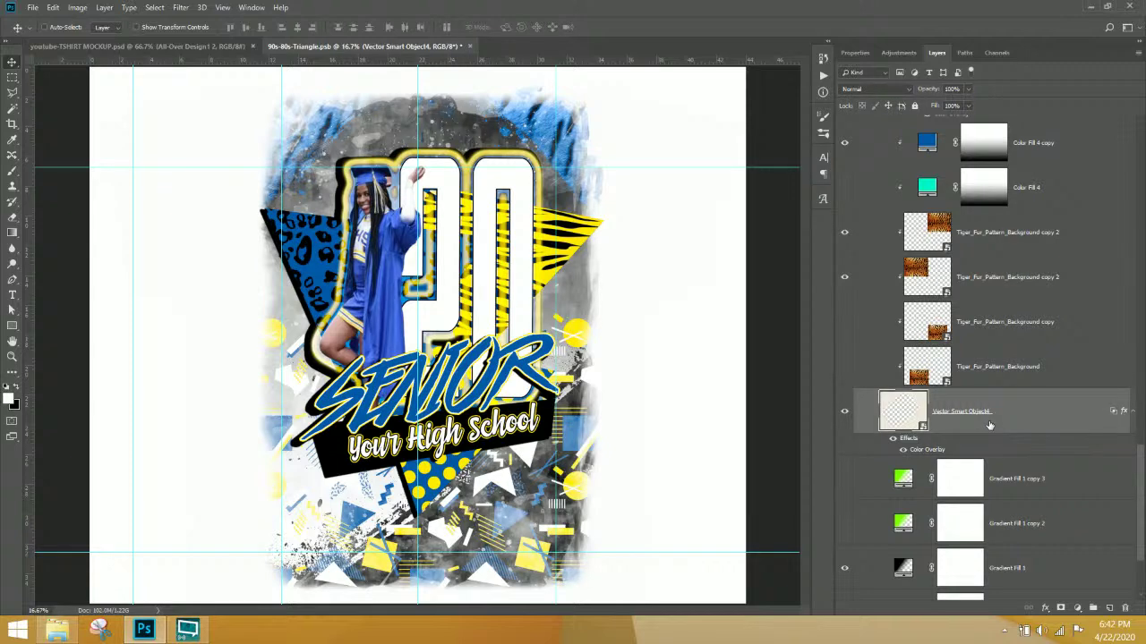
pyautogui.hotkey('ctrl', 't')
pyautogui.hotkey('ctrl', '0')
pyautogui.moveTo(711, 346); pyautogui.dragTo(644, 347)
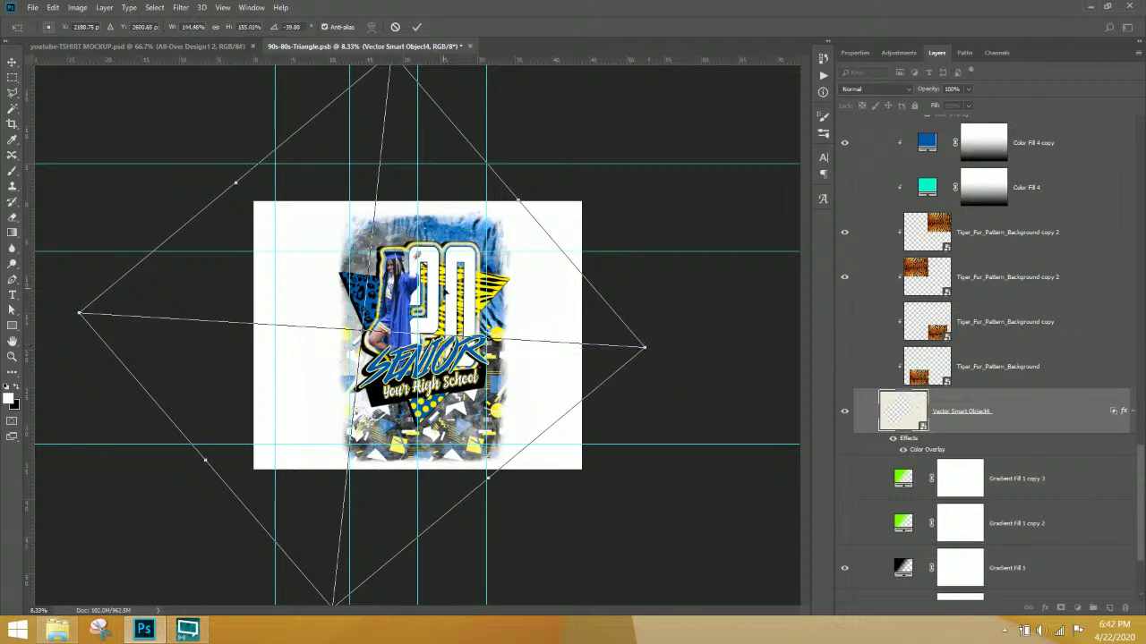
pyautogui.moveTo(445, 286); pyautogui.dragTo(508, 298)
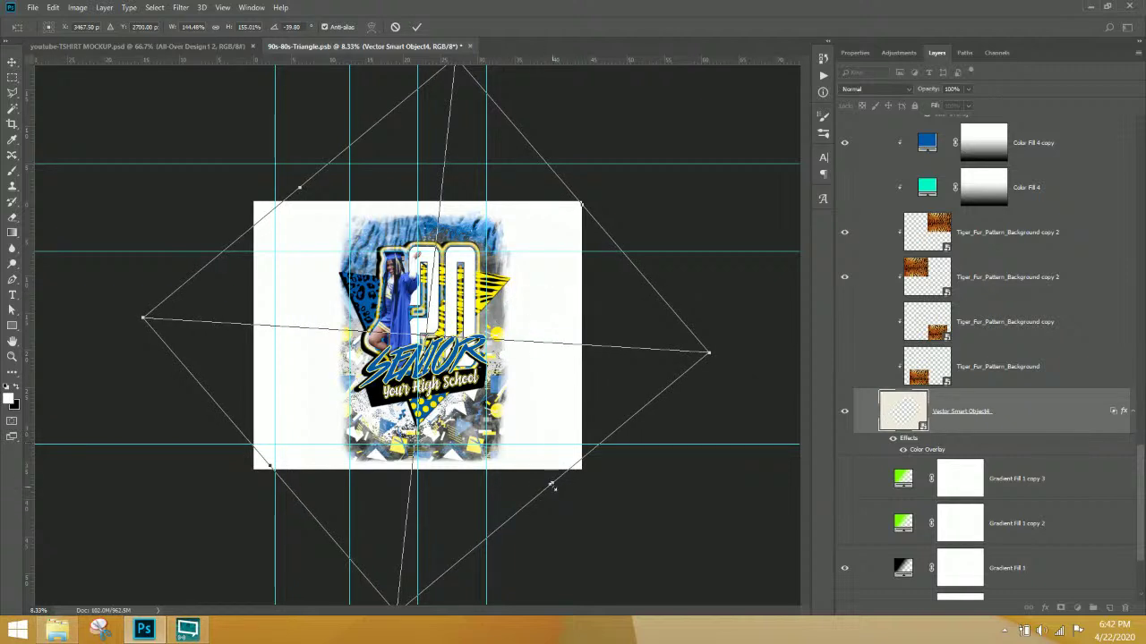
pyautogui.moveTo(552, 486); pyautogui.dragTo(579, 511)
pyautogui.moveTo(492, 386); pyautogui.dragTo(486, 367)
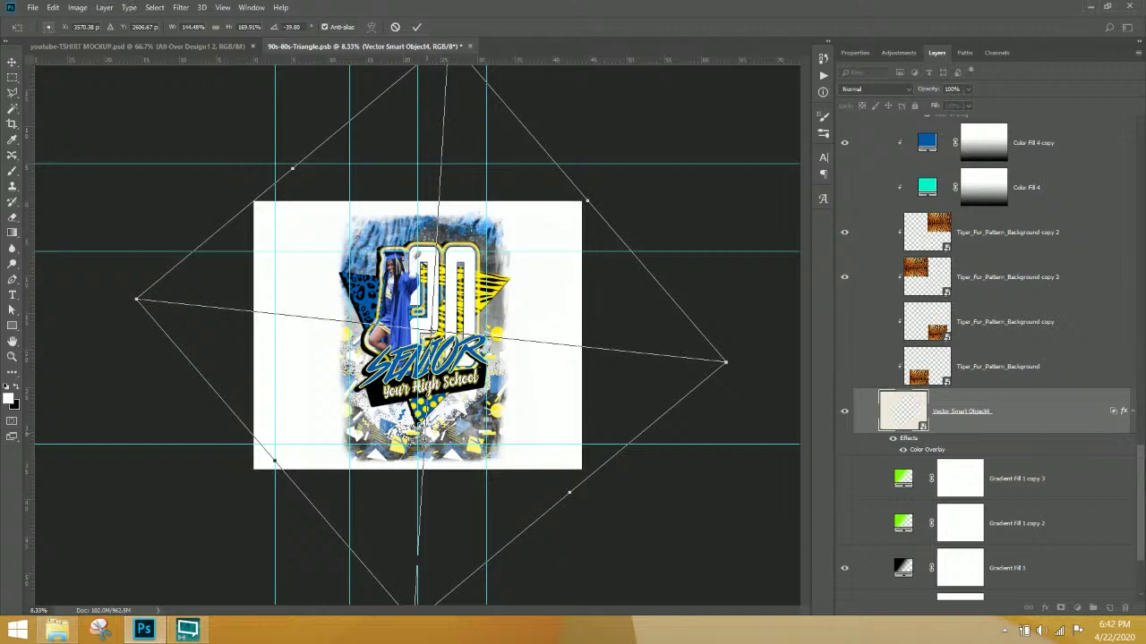
pyautogui.press('Return')
pyautogui.hotkey('ctrl', '+')
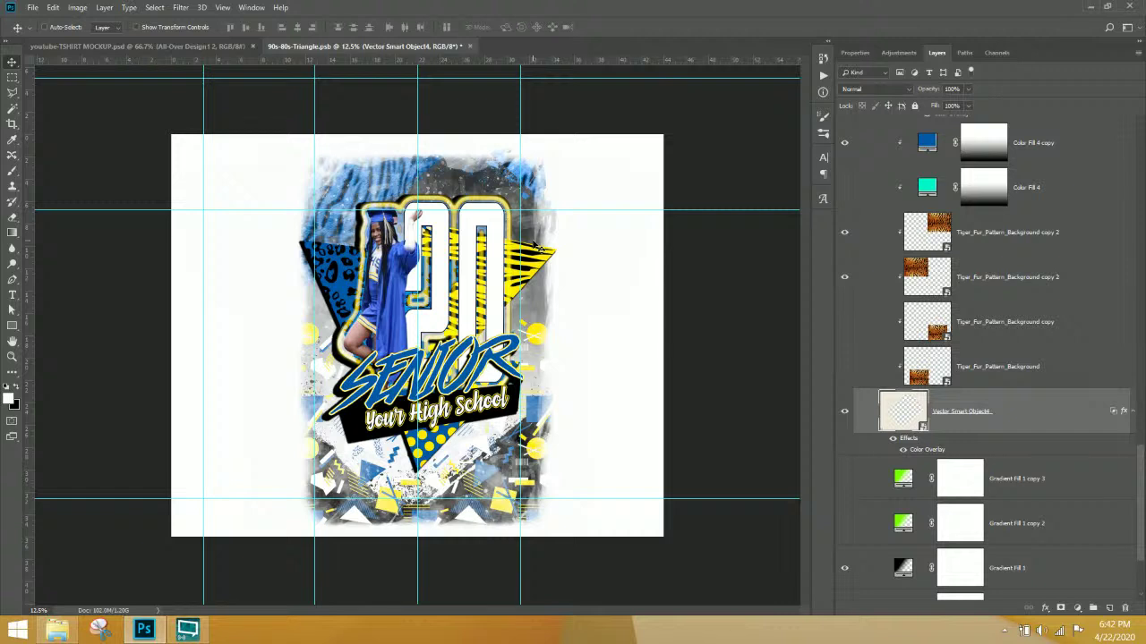
pyautogui.rightClick(452, 206)
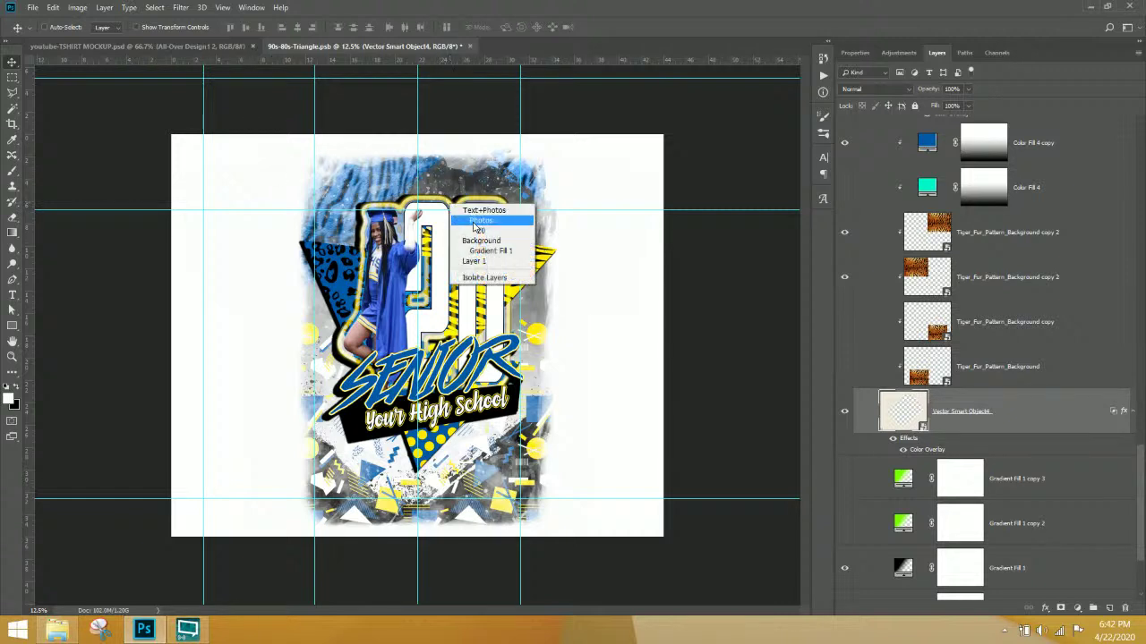
pyautogui.rightClick(433, 209)
pyautogui.rightClick(433, 209)
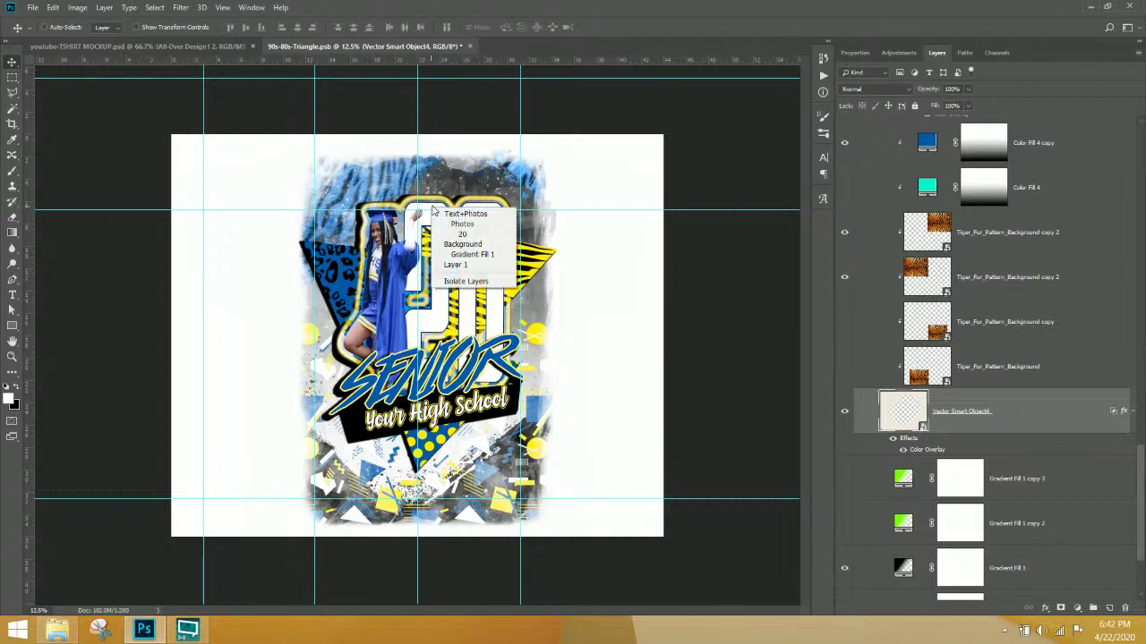
pyautogui.click(423, 222)
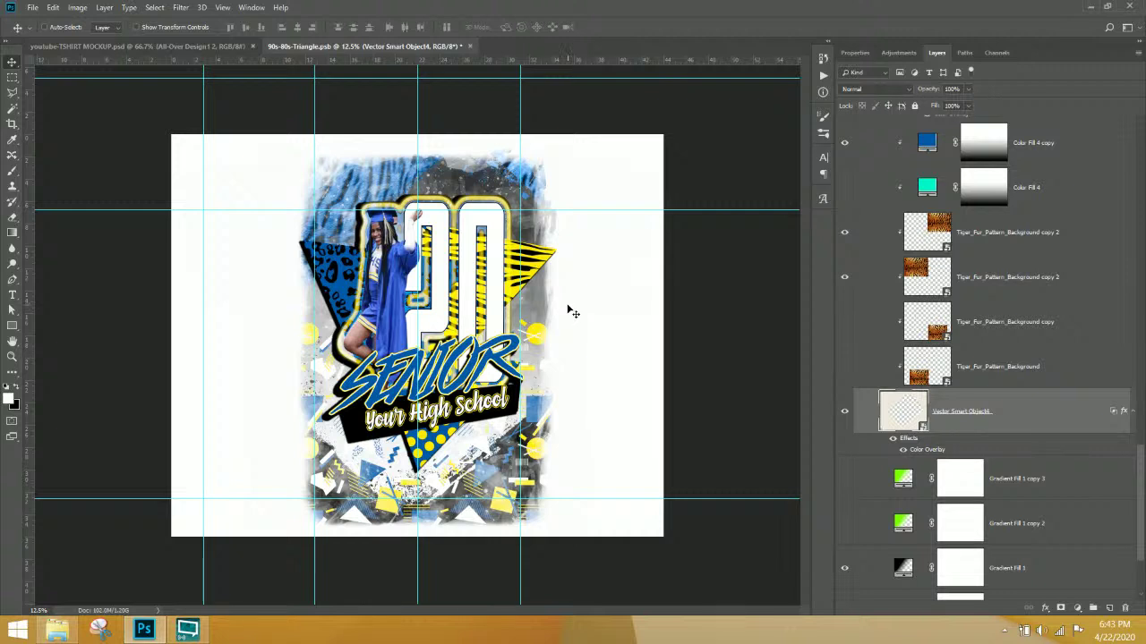
pyautogui.click(13, 124)
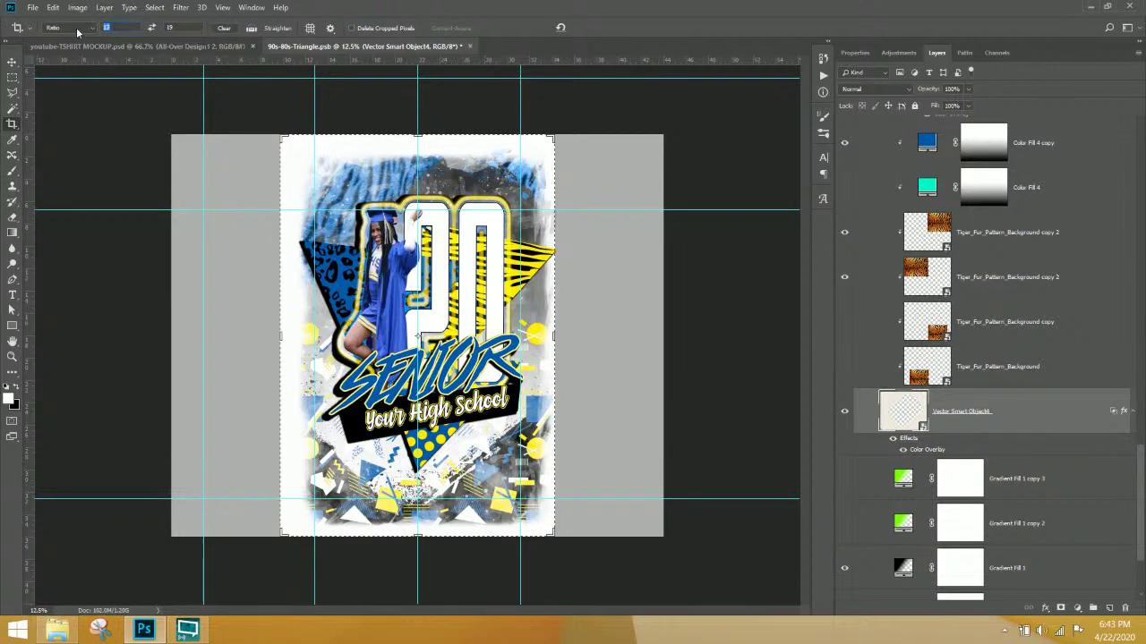
pyautogui.click(190, 36)
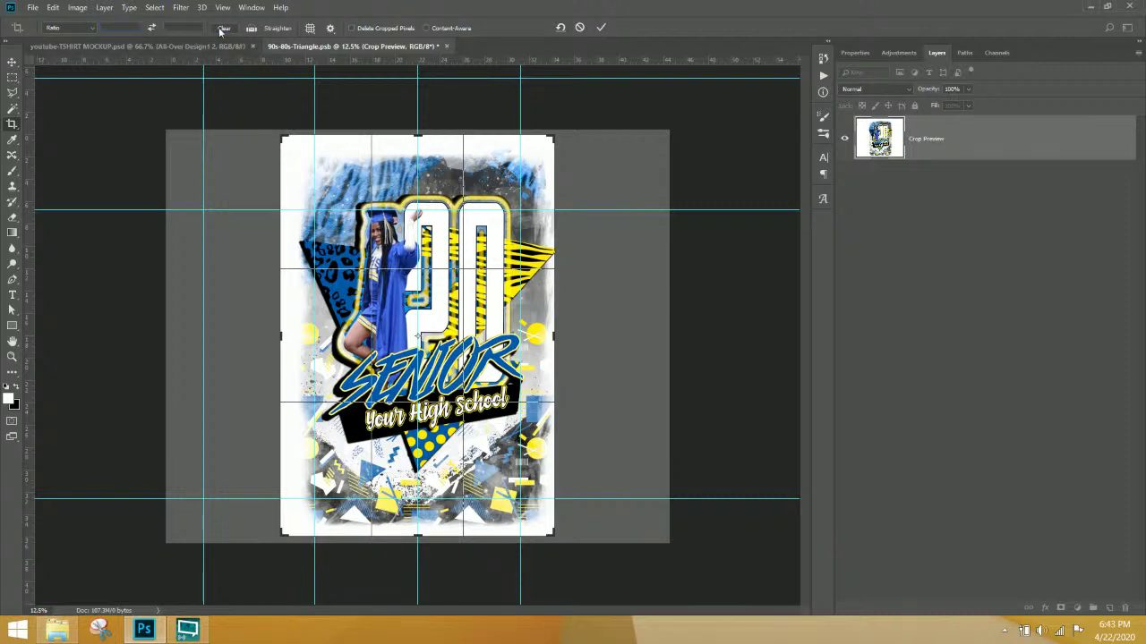
pyautogui.click(10, 64)
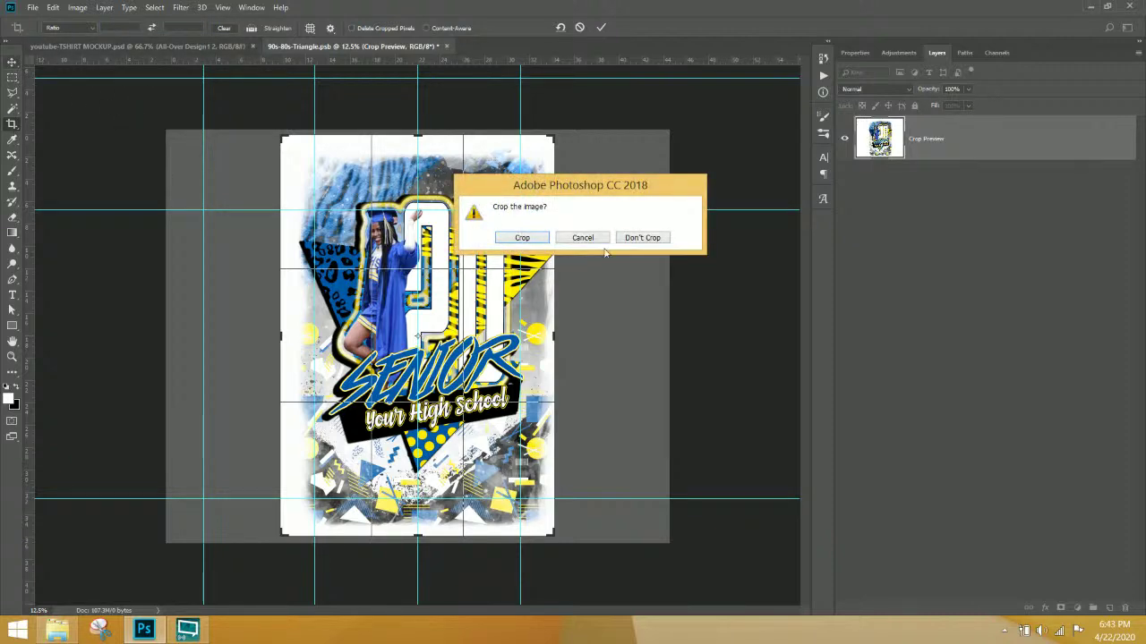
pyautogui.click(642, 239)
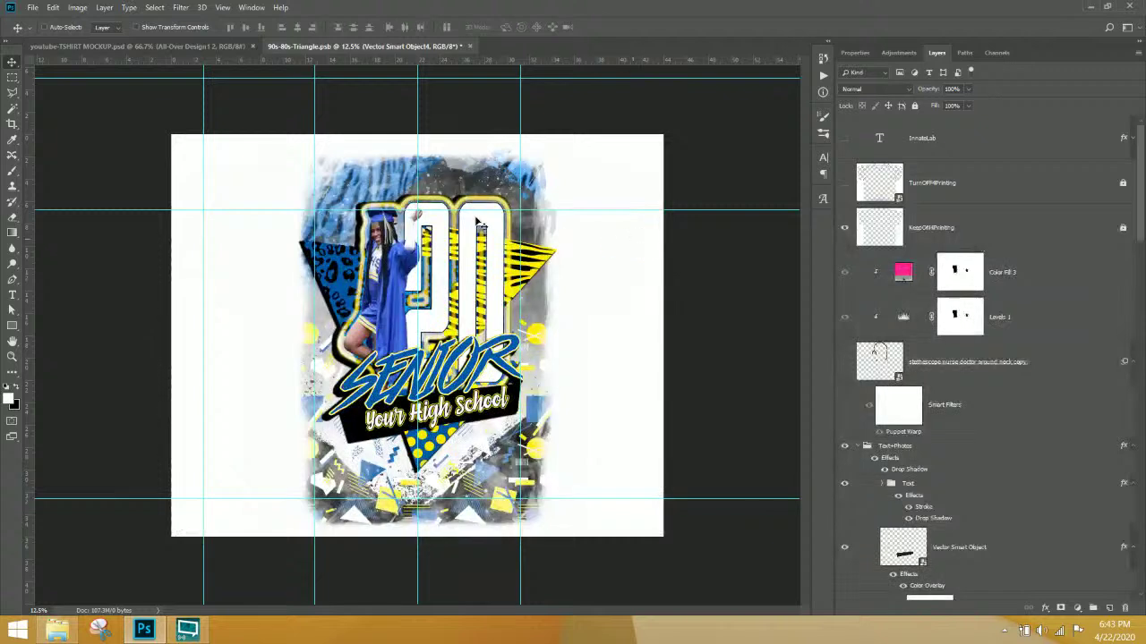
# - Crop the canvas to a 13:19 ratio with the senior design centred inside the crop frame
pyautogui.click(11, 125)
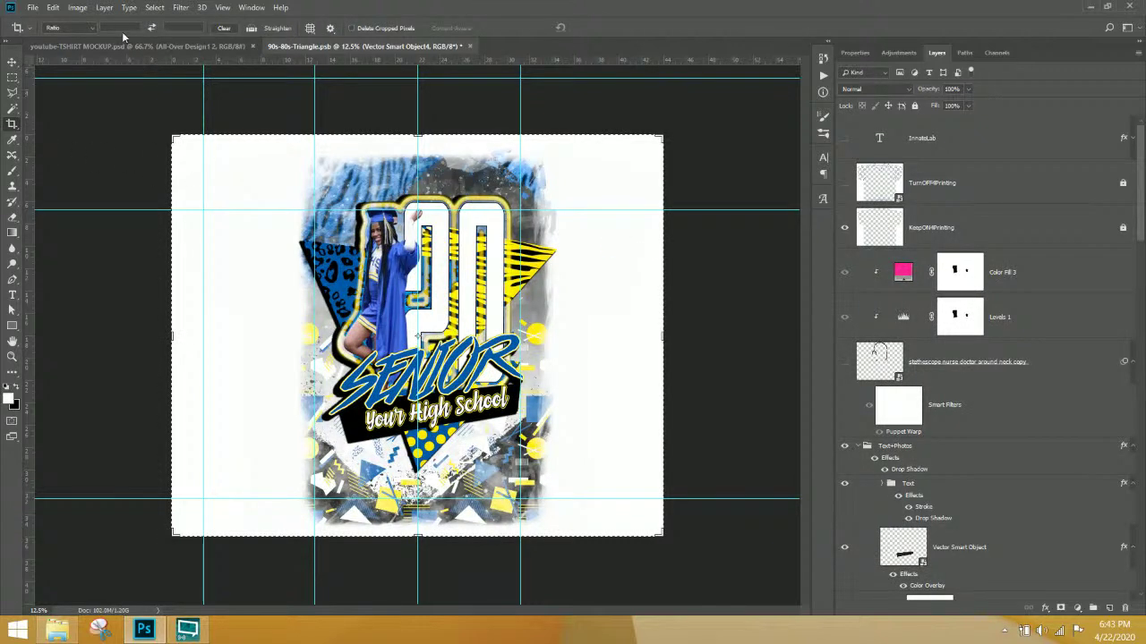
pyautogui.click(109, 28)
pyautogui.write('13')
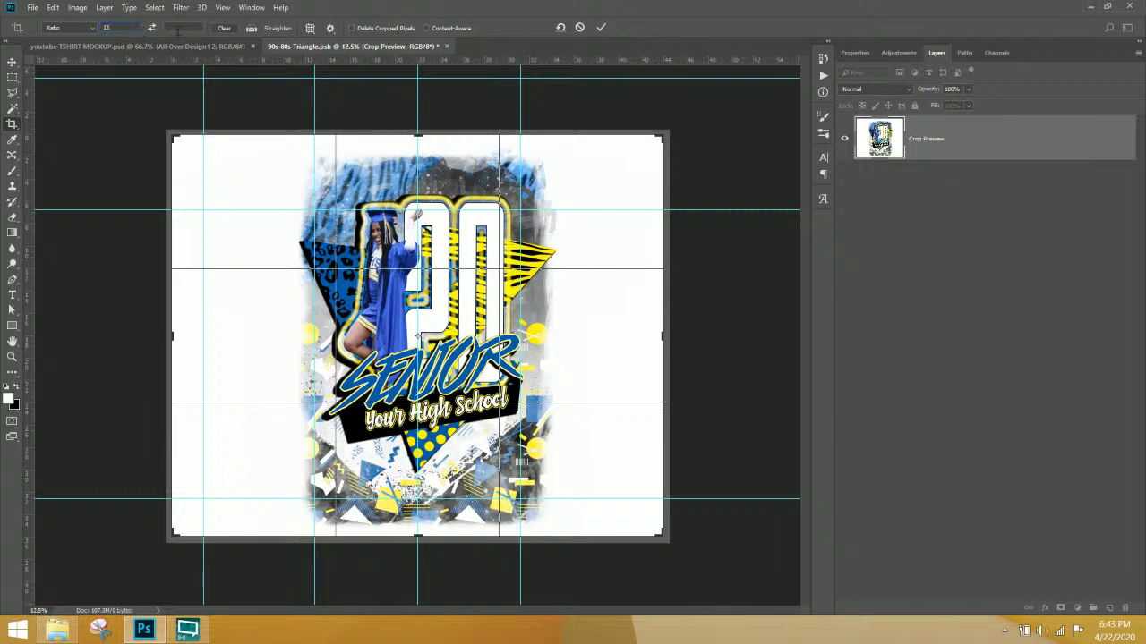
pyautogui.click(178, 28)
pyautogui.write('15')
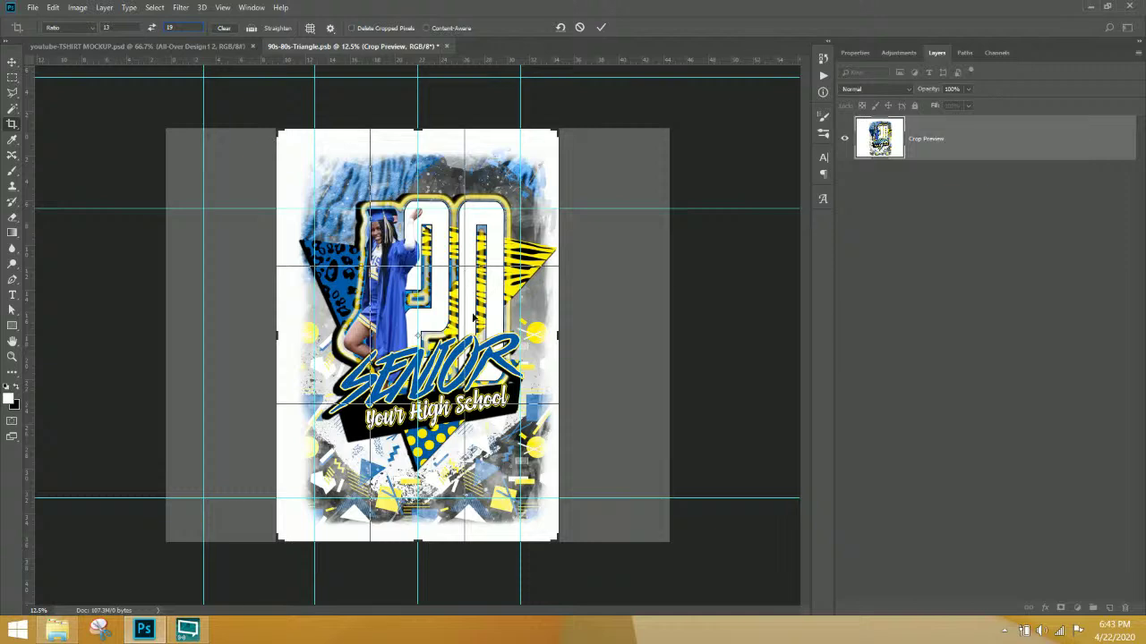
pyautogui.moveTo(469, 285); pyautogui.dragTo(466, 319)
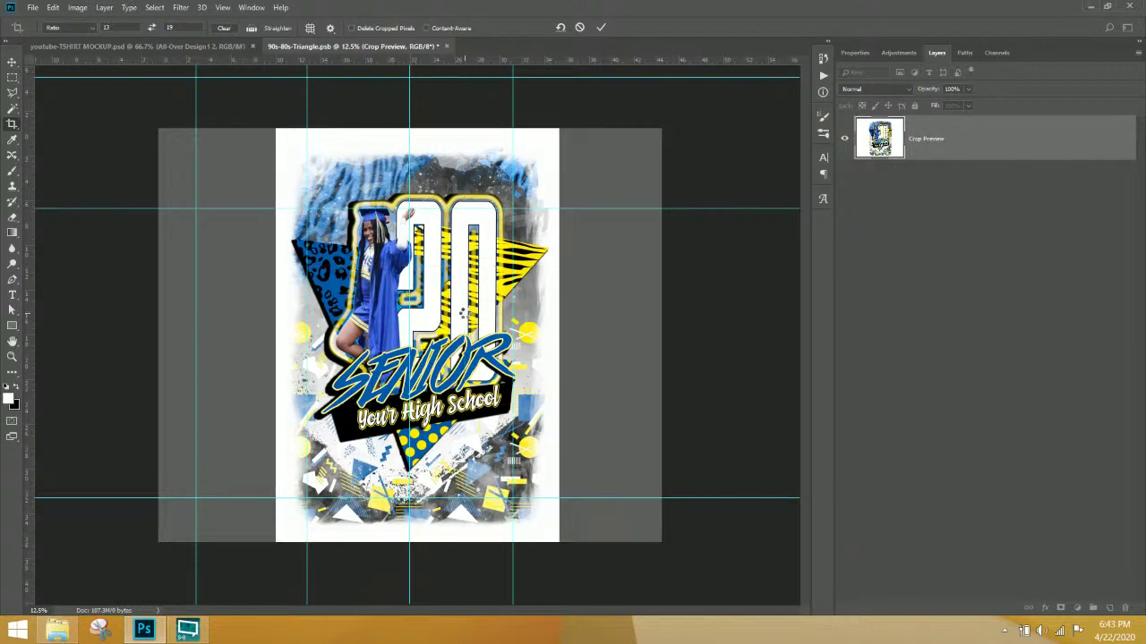
pyautogui.press('Return')
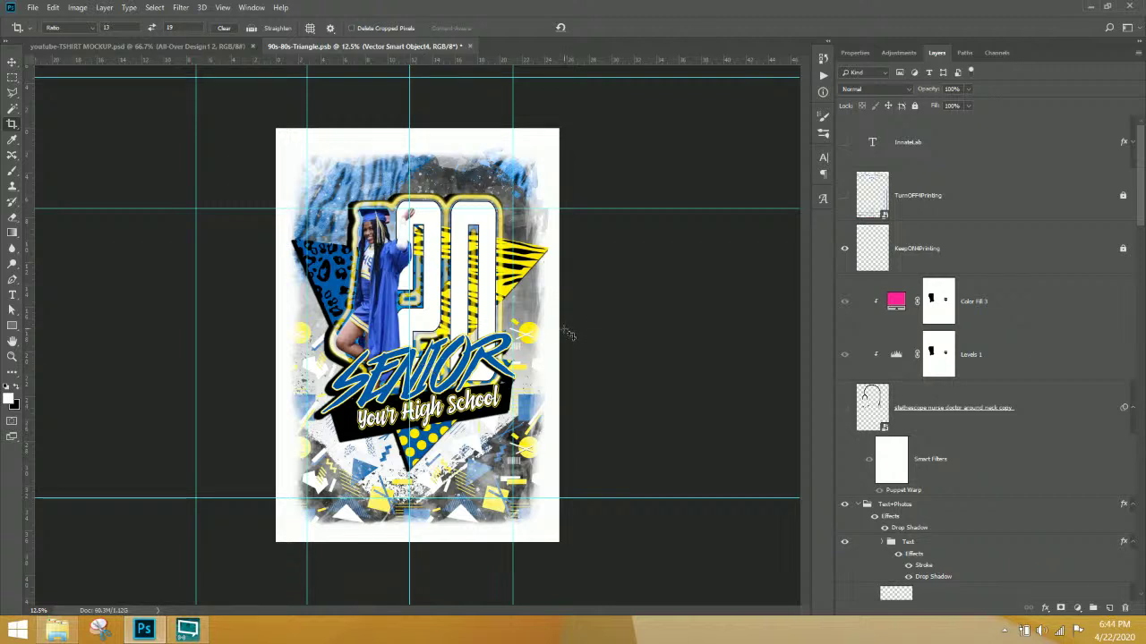
pyautogui.rightClick(465, 234)
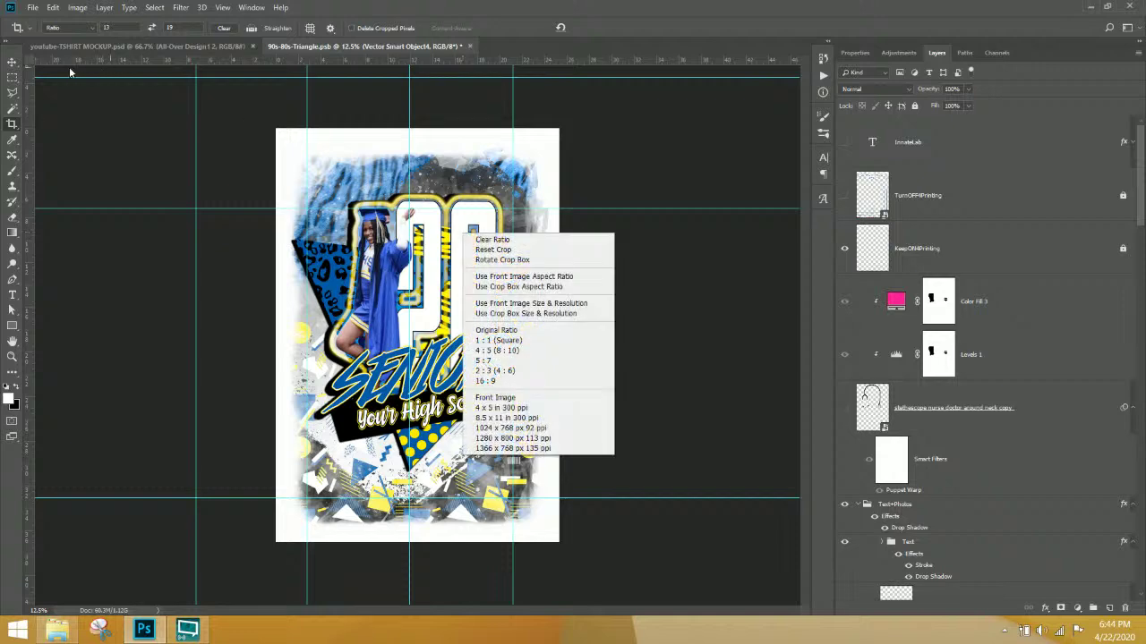
pyautogui.click(455, 224)
pyautogui.rightClick(465, 228)
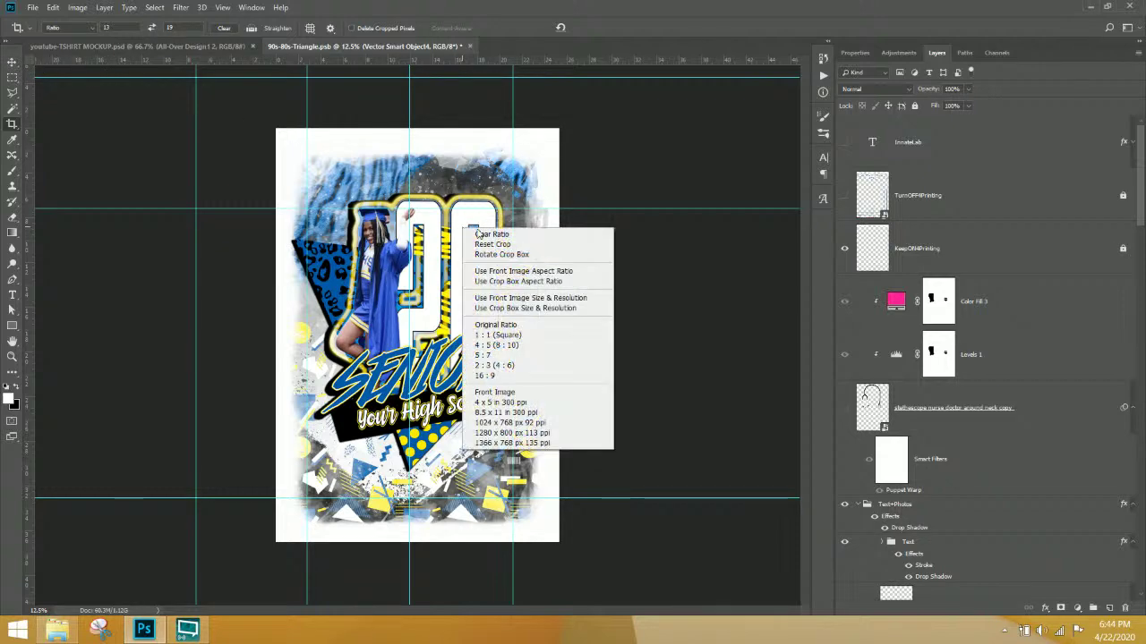
# - Thicken the outside stroke of the 20 text layer to about 25 px, sampling blue and then black from the artwork as its colour
pyautogui.click(12, 62)
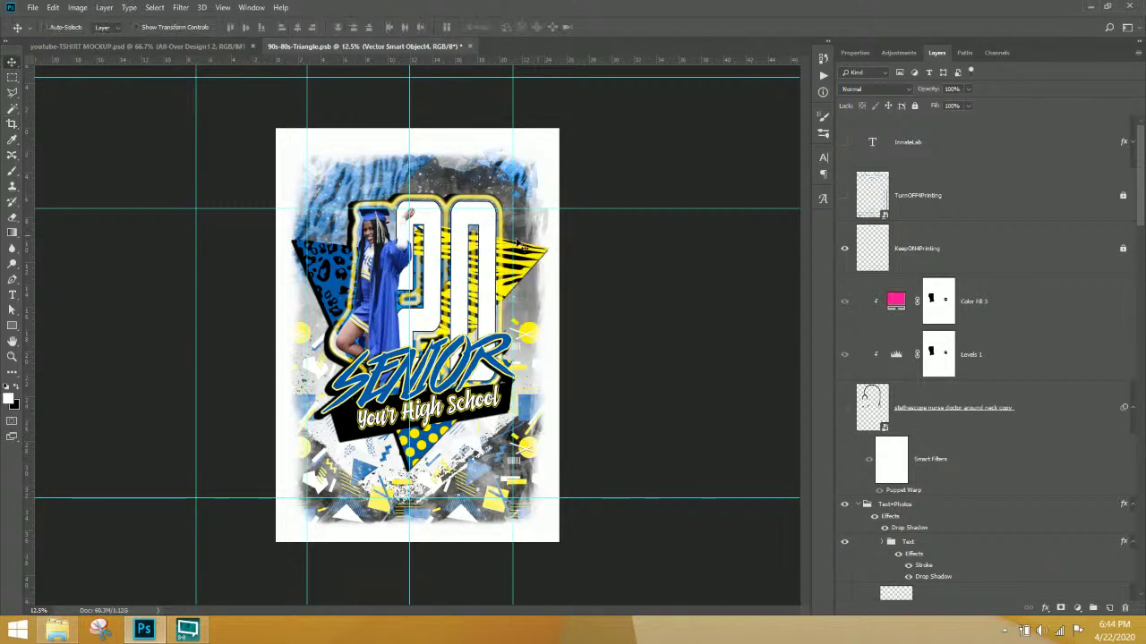
pyautogui.rightClick(467, 228)
pyautogui.click(501, 249)
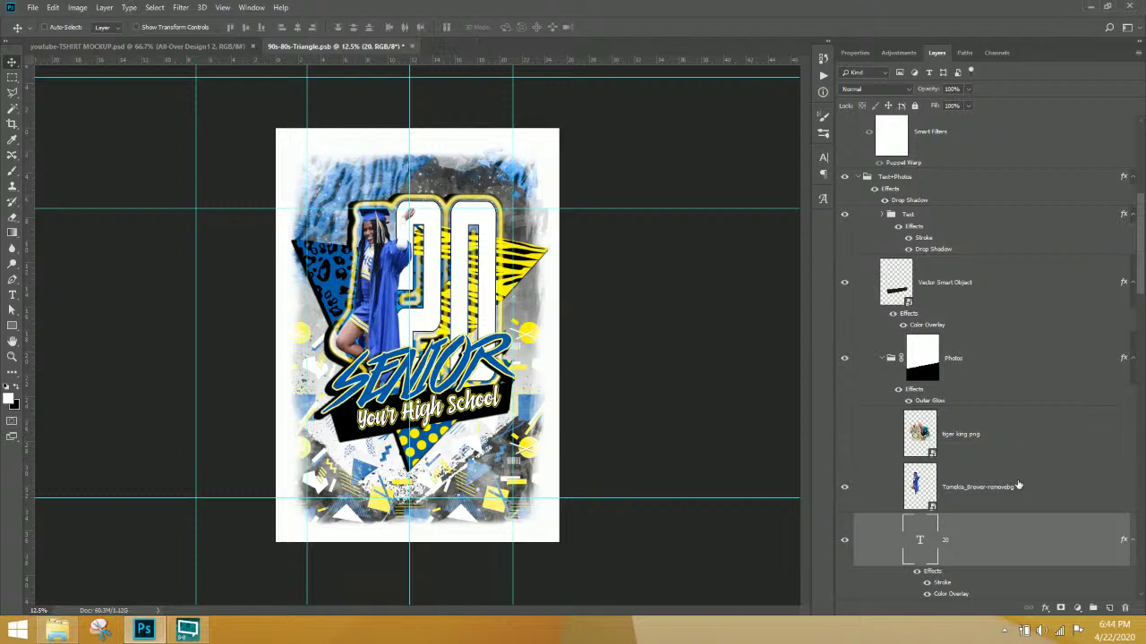
pyautogui.scroll(-1, 947, 559)
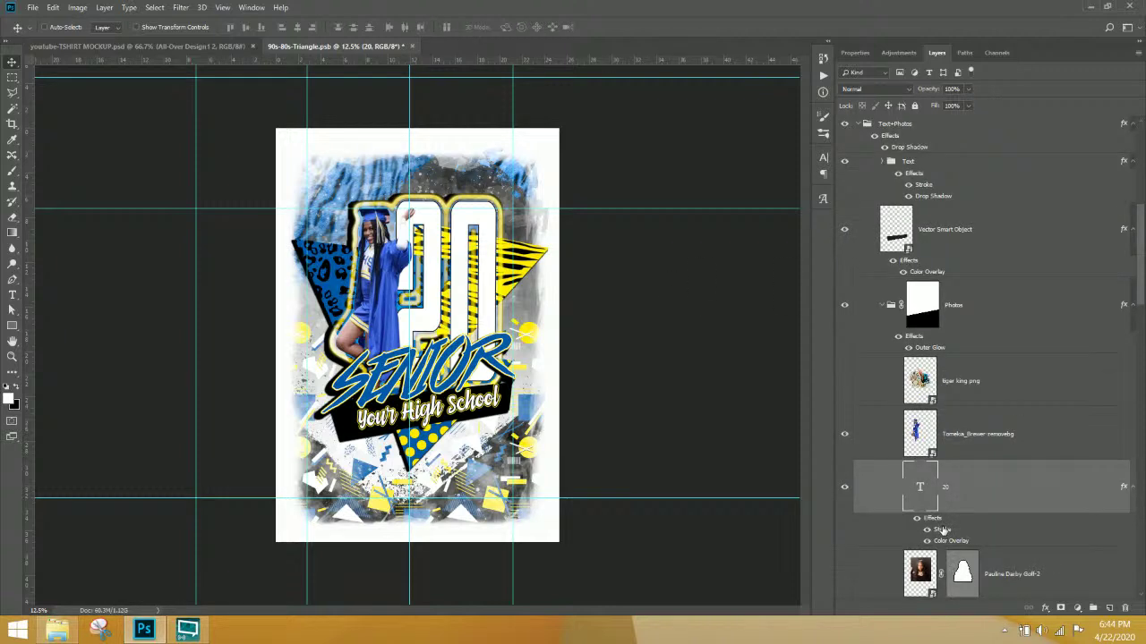
pyautogui.doubleClick(942, 529)
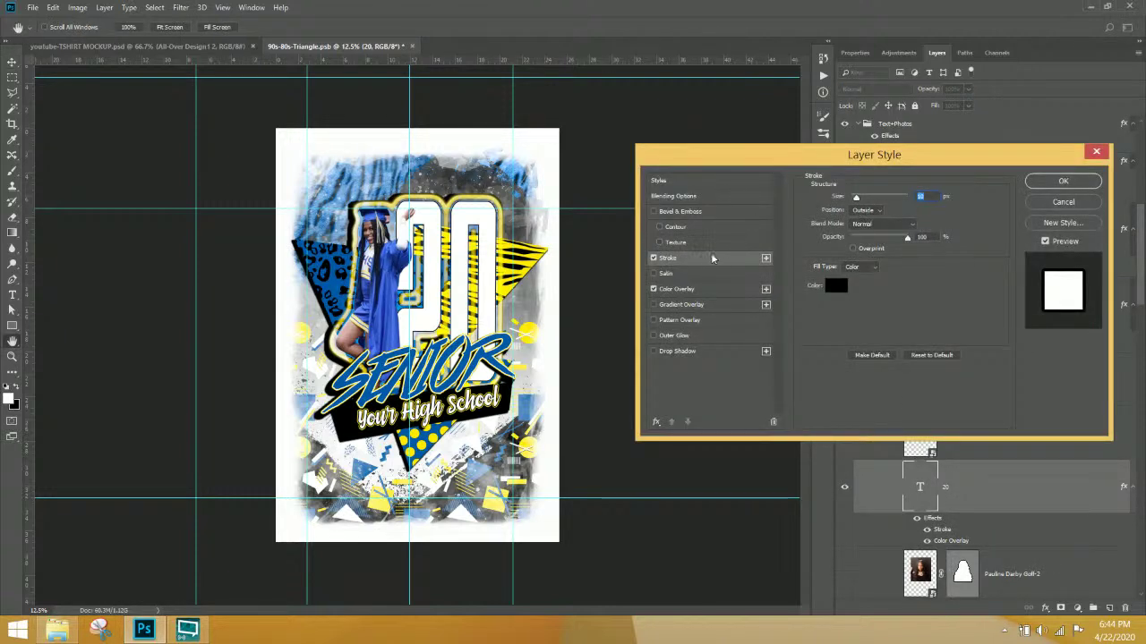
pyautogui.moveTo(857, 197); pyautogui.dragTo(859, 199)
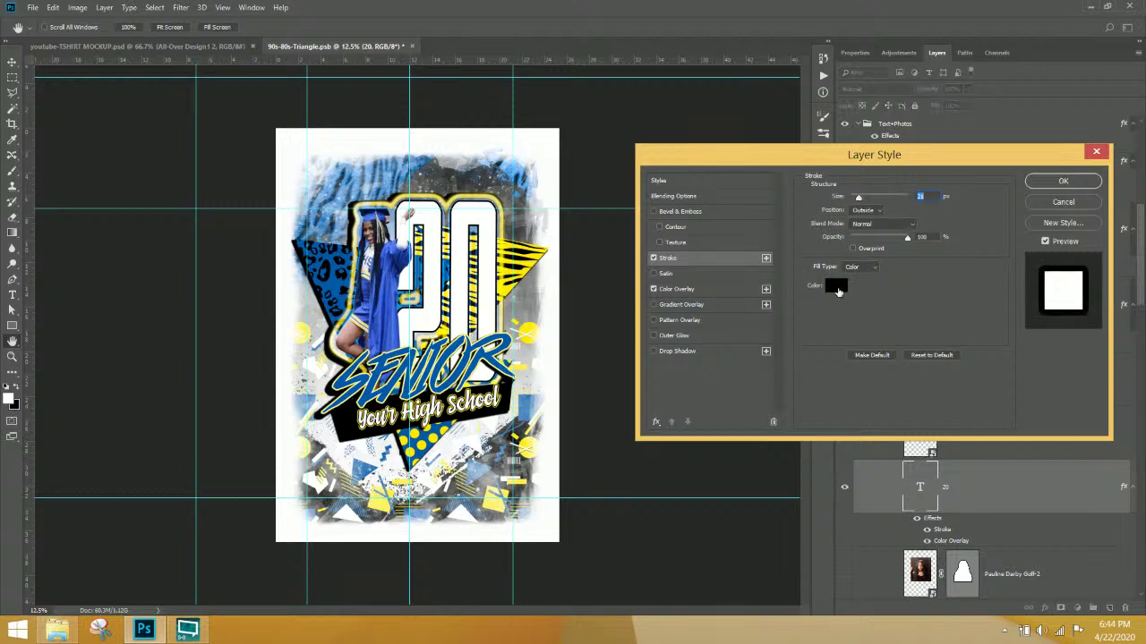
pyautogui.click(835, 285)
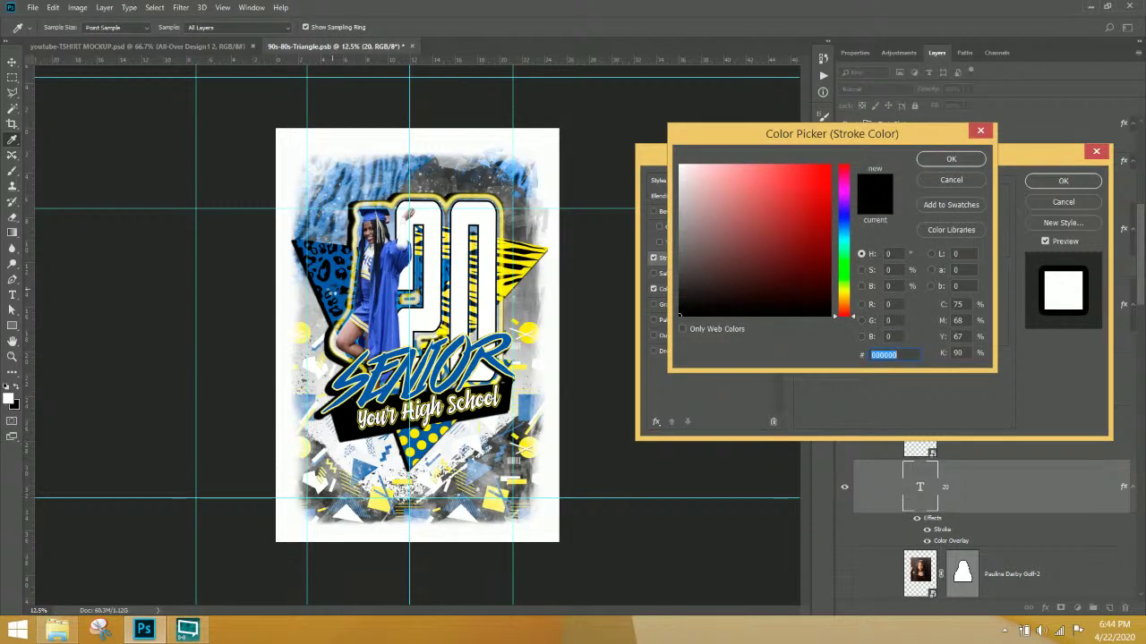
pyautogui.click(328, 294)
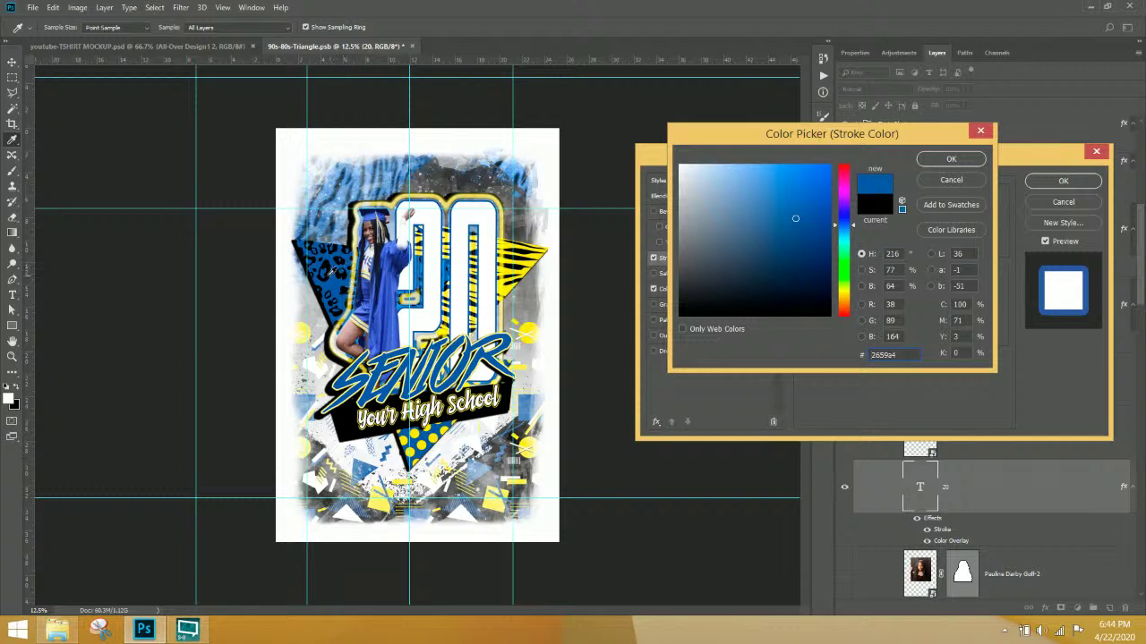
pyautogui.click(504, 364)
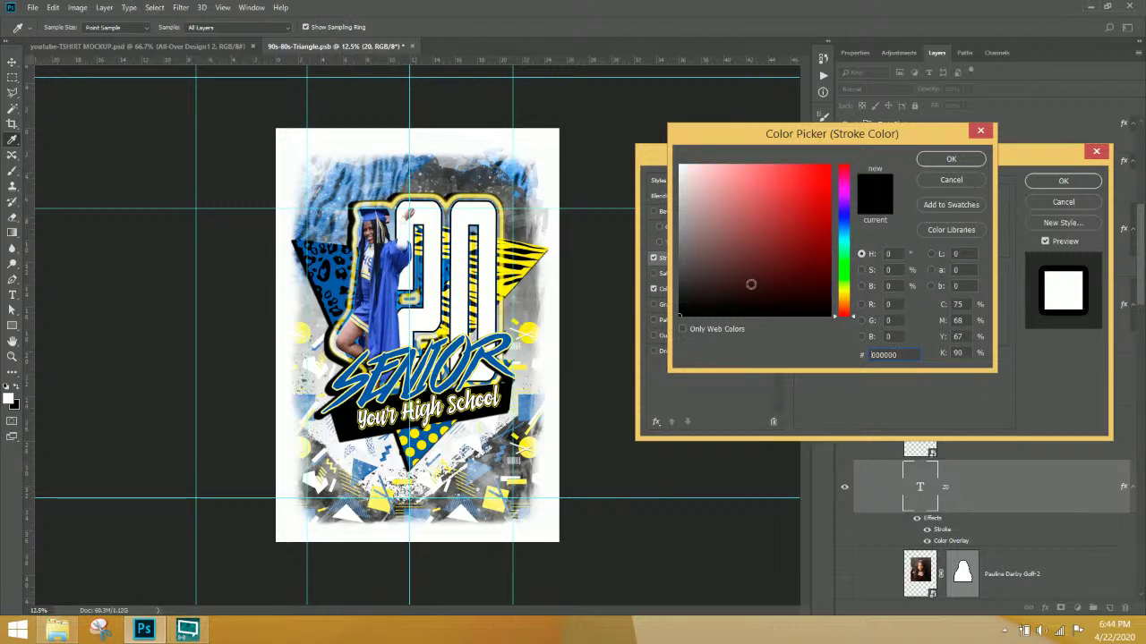
pyautogui.click(947, 161)
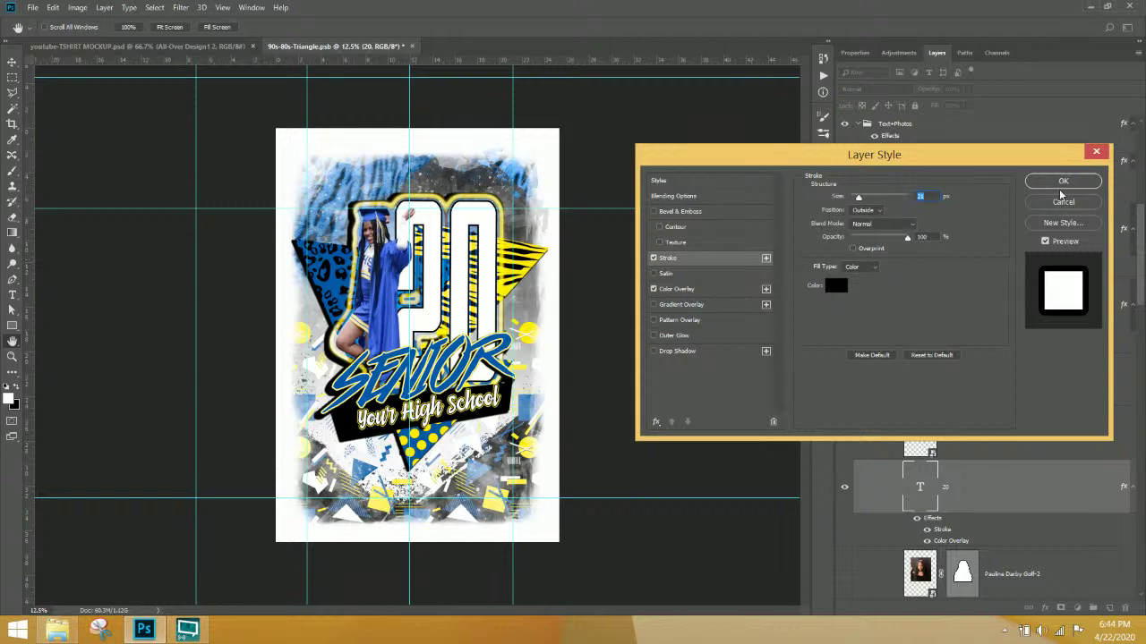
# - Add Bevel & Emboss and a low-opacity Multiply Satin with 134 px distance and 46 px size to the 20 text layer
pyautogui.click(703, 212)
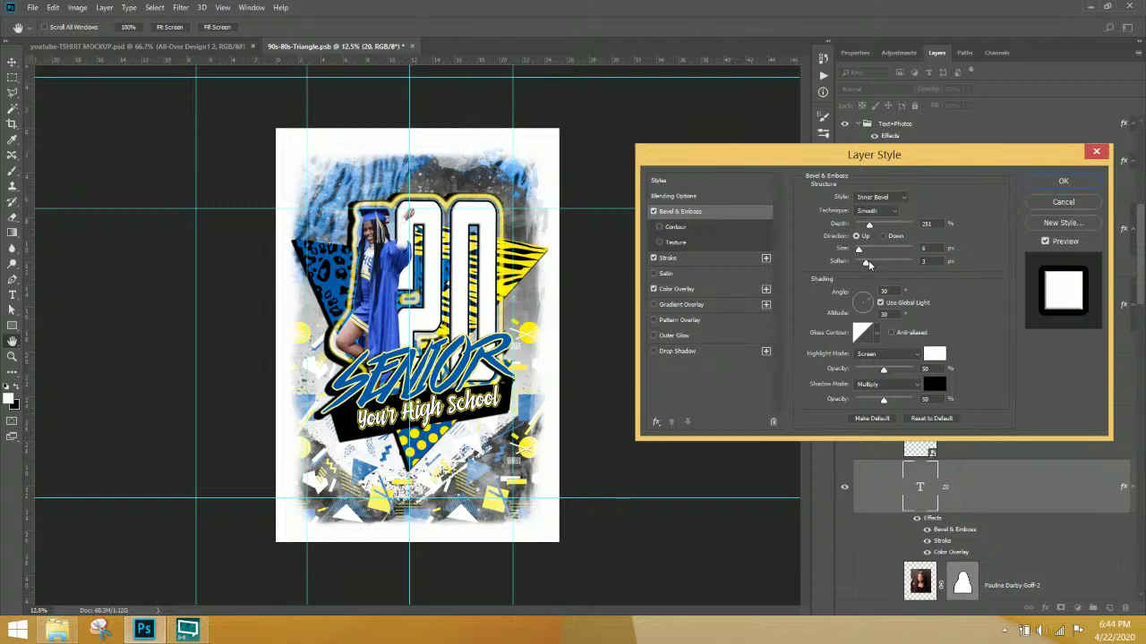
pyautogui.moveTo(871, 228); pyautogui.dragTo(875, 261)
pyautogui.click(667, 276)
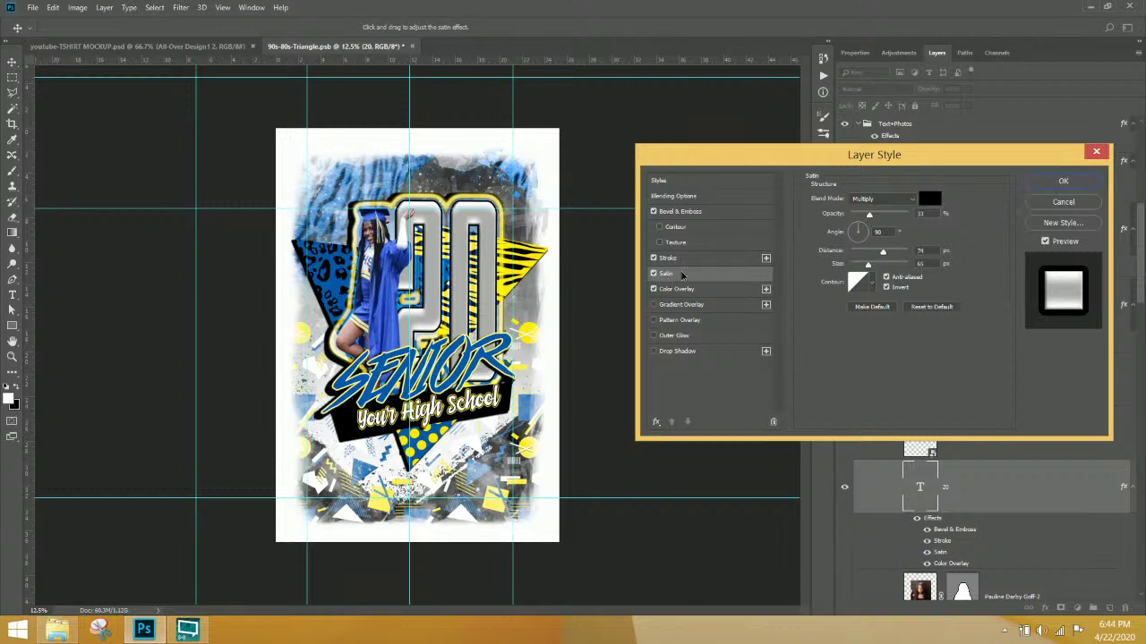
pyautogui.moveTo(869, 215); pyautogui.dragTo(891, 255)
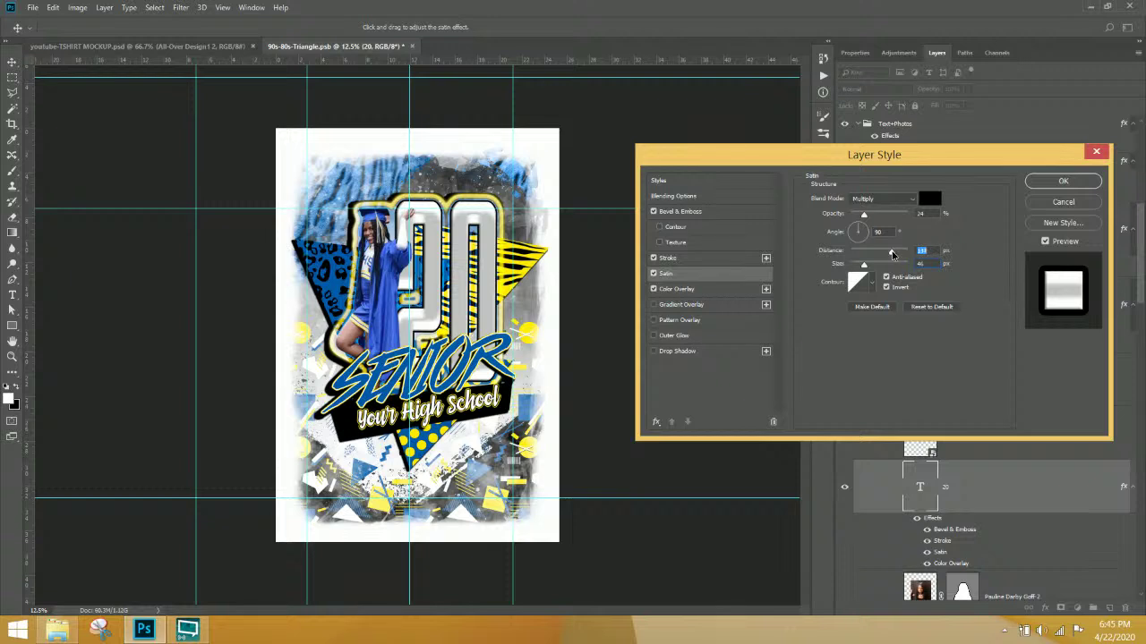
pyautogui.moveTo(861, 213)
pyautogui.mouseDown()
pyautogui.moveTo(886, 218)
pyautogui.moveTo(859, 219)
pyautogui.mouseUp()
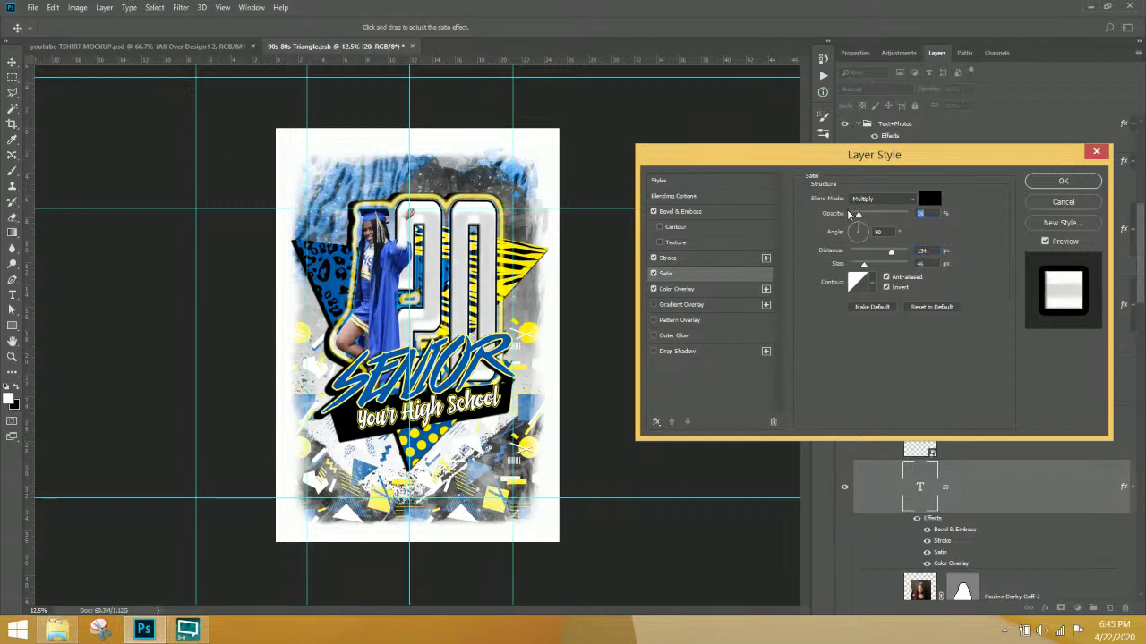
pyautogui.click(1047, 182)
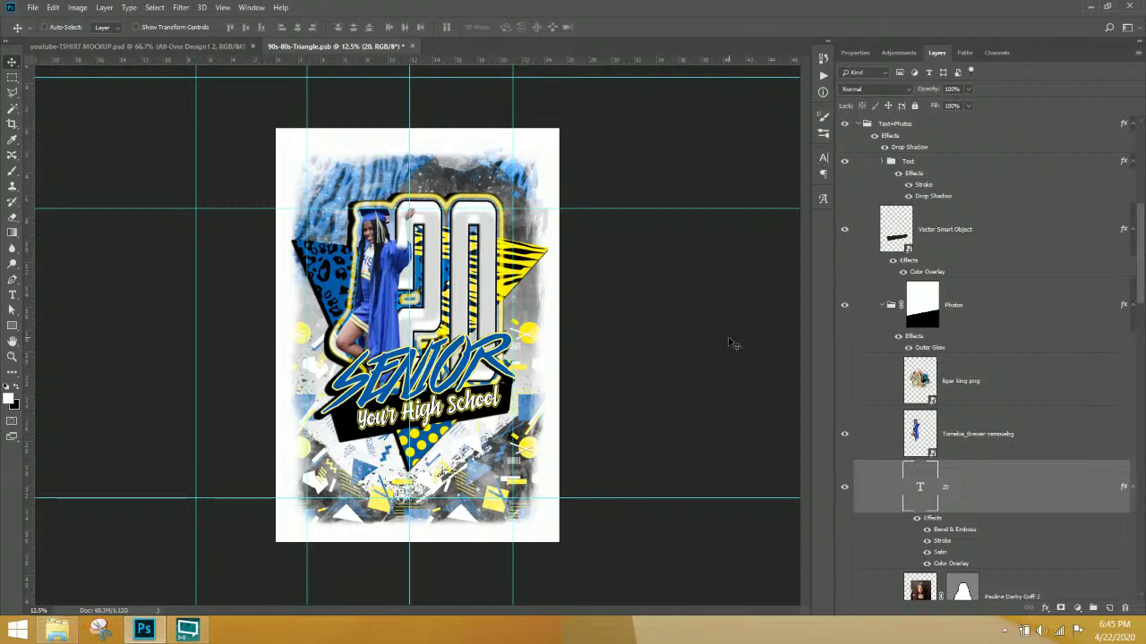
# - Resize the image proportionally to 13 inches wide at 150 pixels/inch with automatic resampling
pyautogui.click(75, 8)
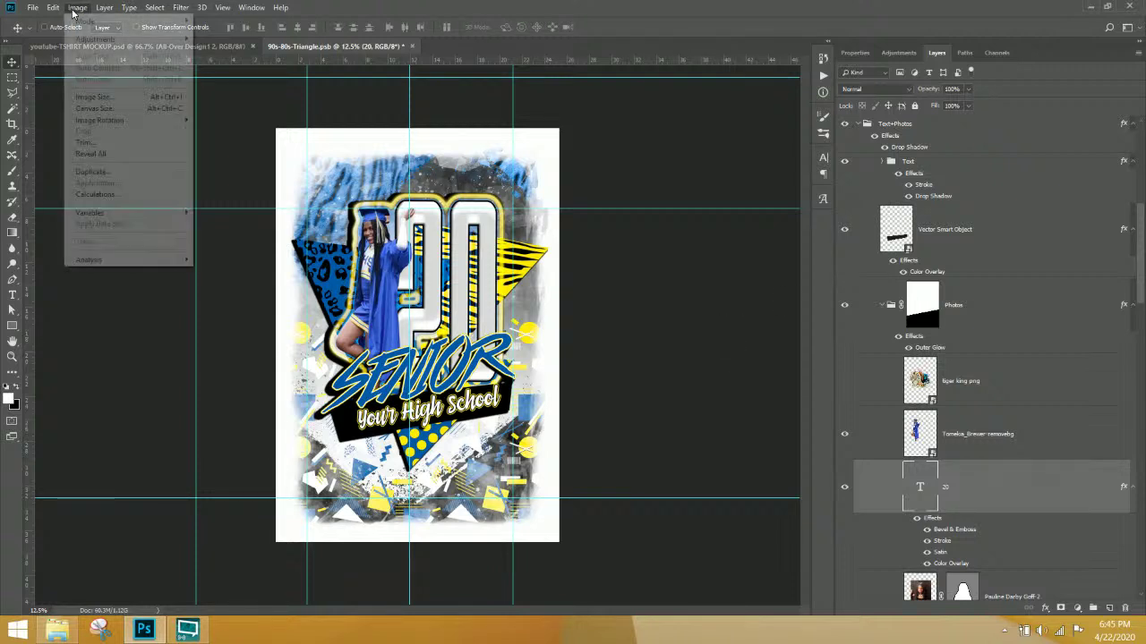
pyautogui.click(97, 97)
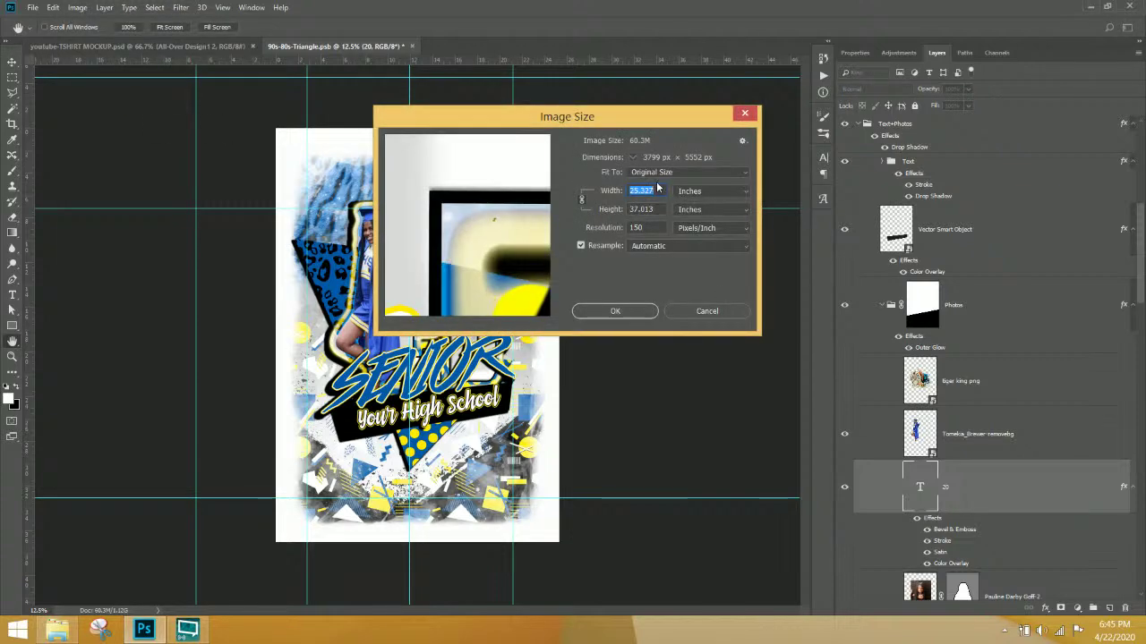
pyautogui.write('13')
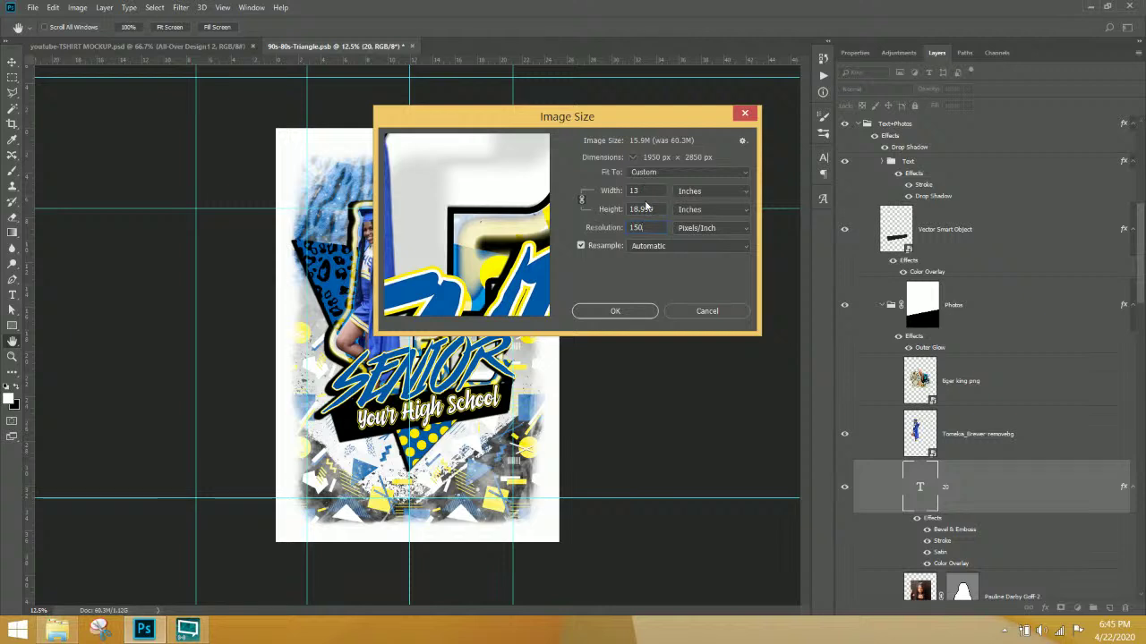
pyautogui.click(614, 312)
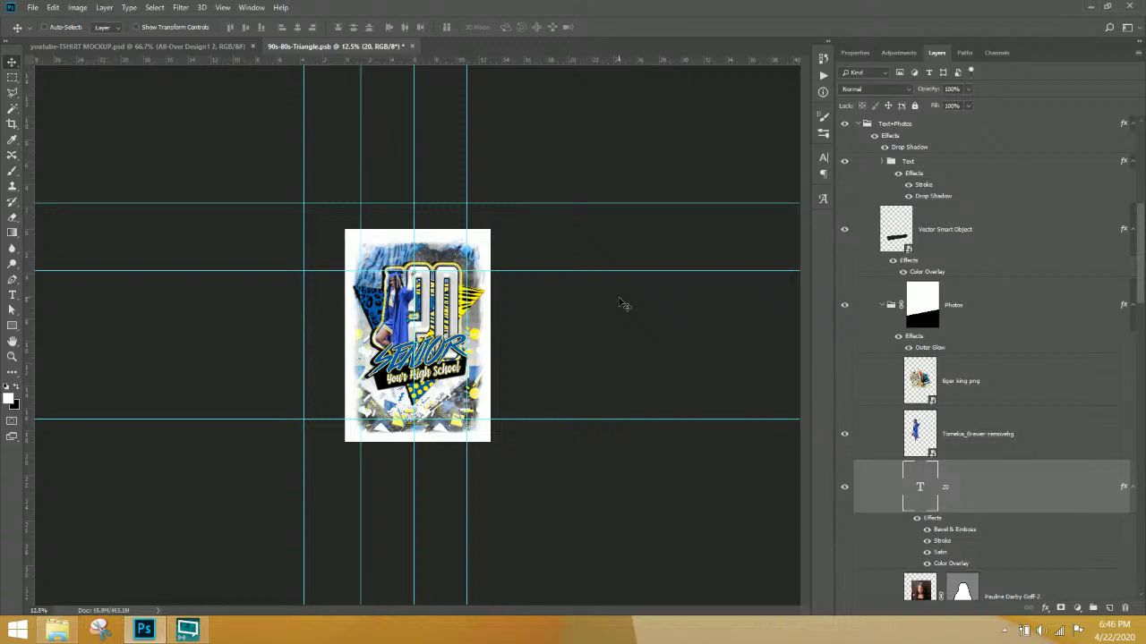
pyautogui.hotkey('ctrl', '+')
pyautogui.hotkey('ctrl', '+')
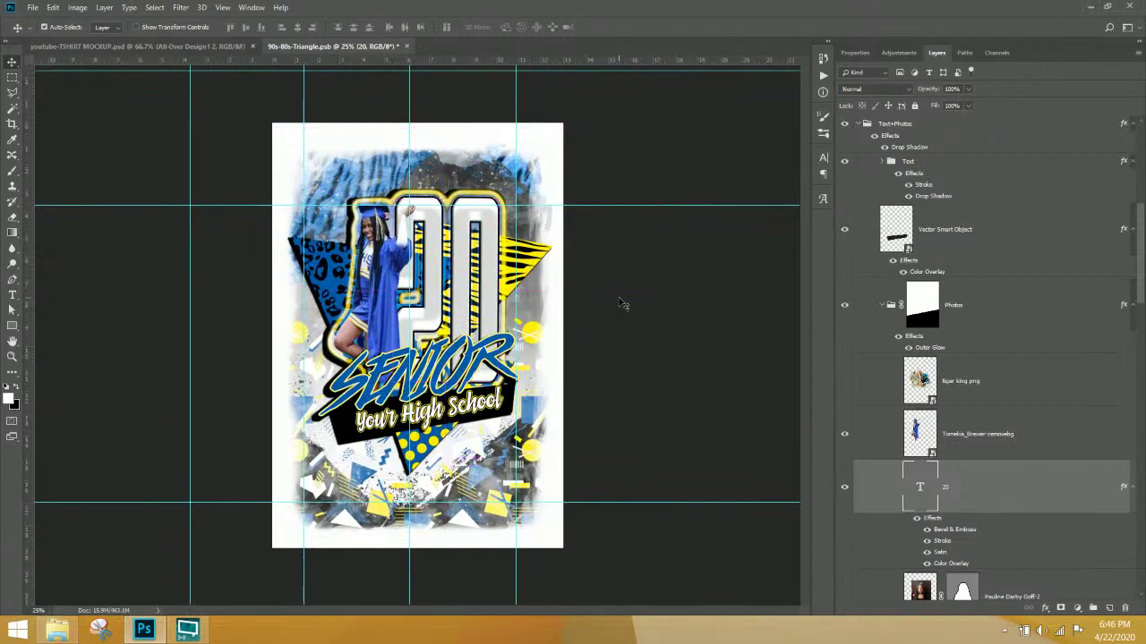
pyautogui.hotkey('ctrl', '+')
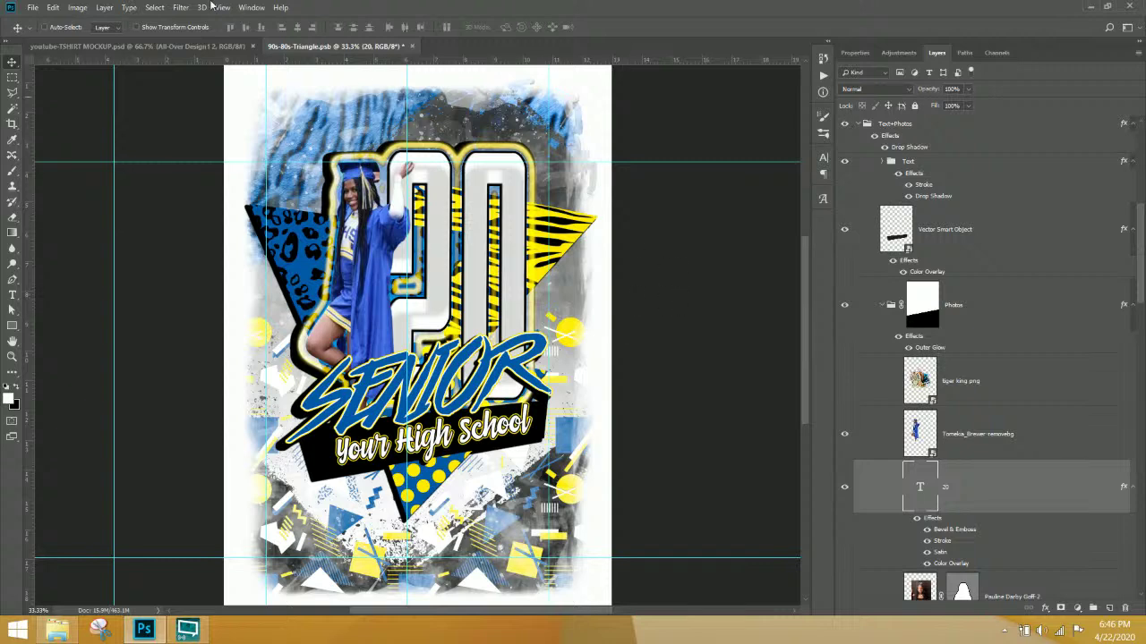
# - Save the resized 90s-80s-Triangle document and bring up the youtube-TSHIRT MOCKUP document
pyautogui.click(33, 8)
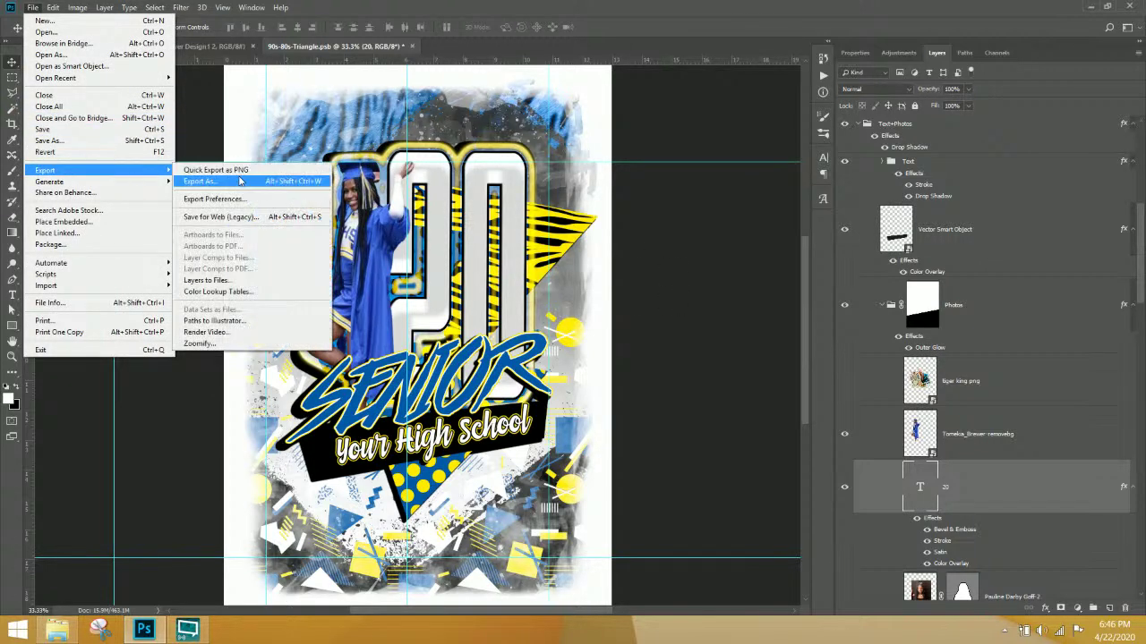
pyautogui.click(57, 131)
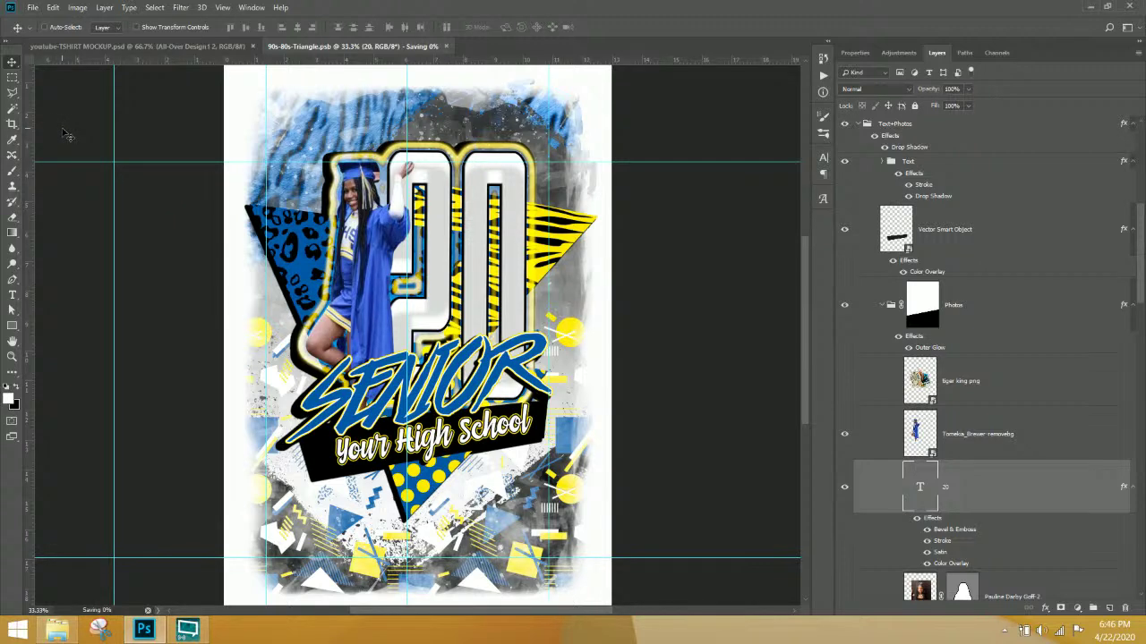
pyautogui.click(156, 49)
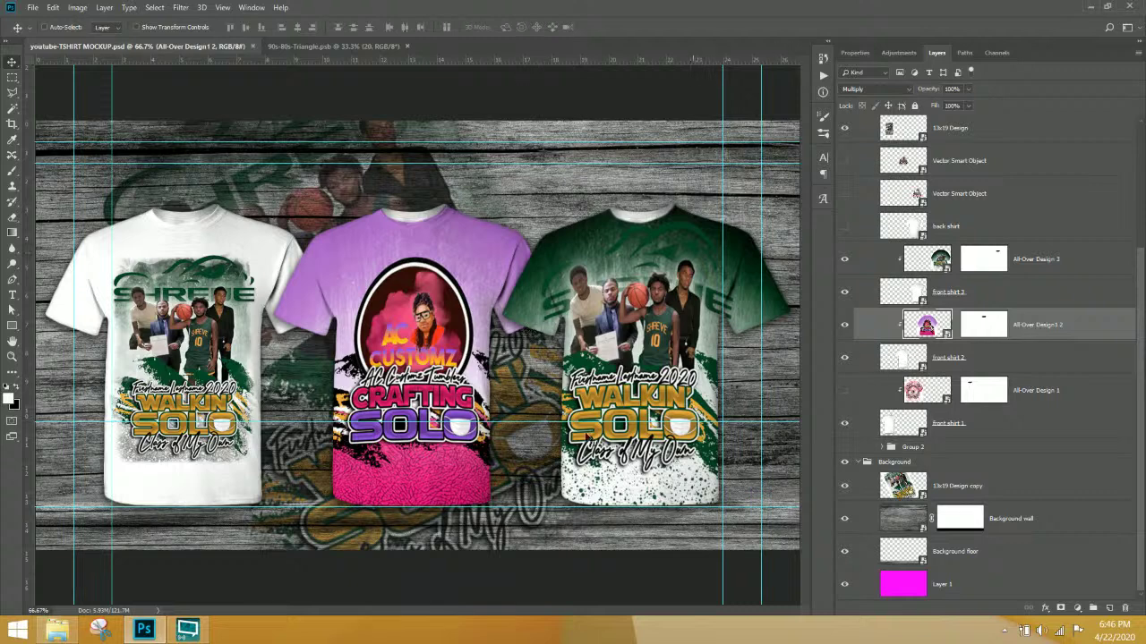
# - Export the 90s-80s-Triangle design for web as a High-quality JPEG 600 px high, keeping the file name 90s-80s-Triangle
pyautogui.click(290, 47)
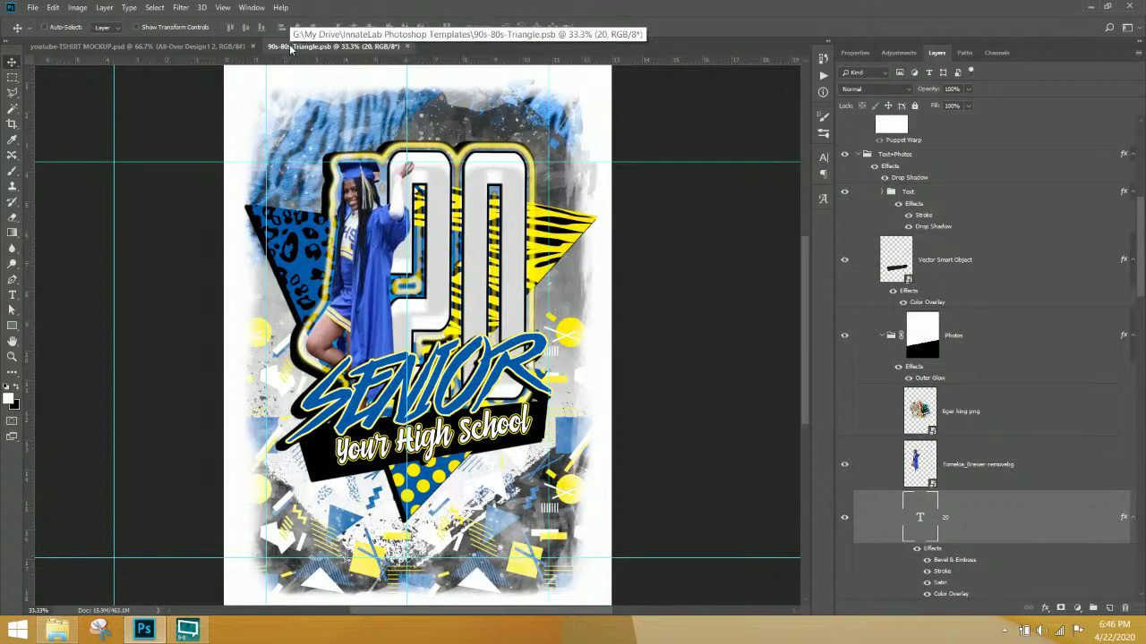
pyautogui.click(33, 7)
pyautogui.moveTo(71, 170)
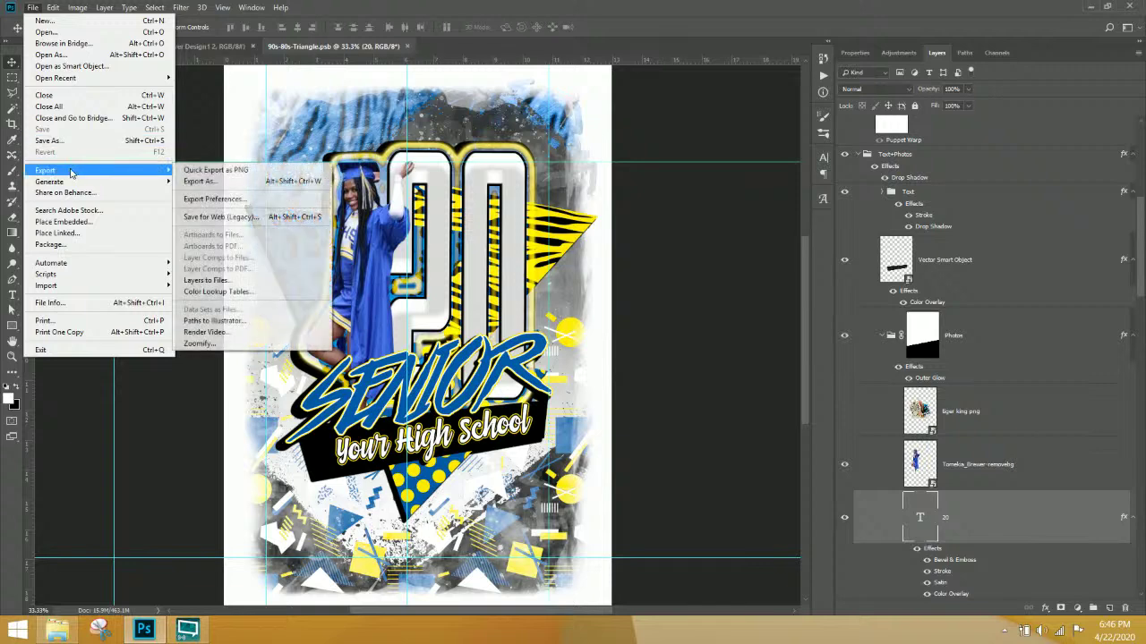
pyautogui.click(219, 216)
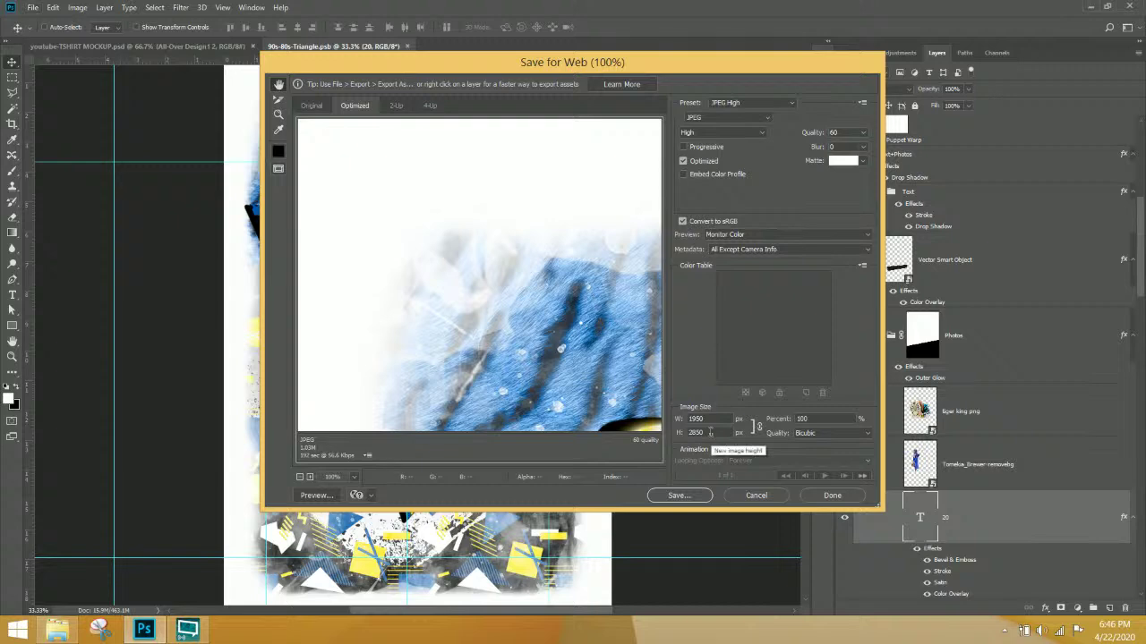
pyautogui.click(709, 433)
pyautogui.write('600')
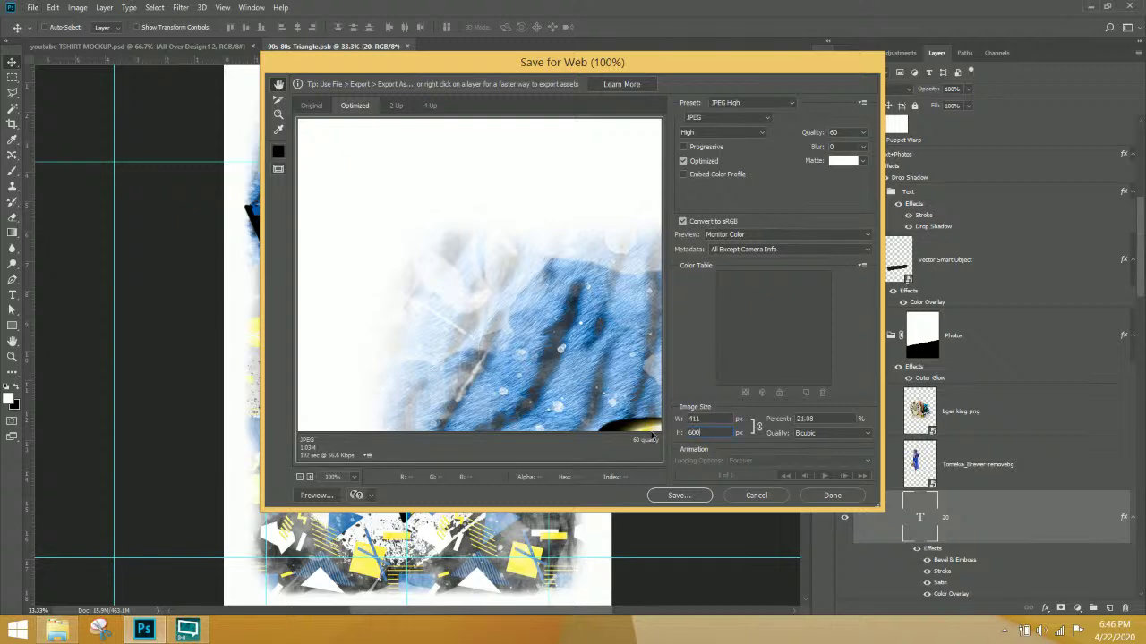
pyautogui.click(679, 498)
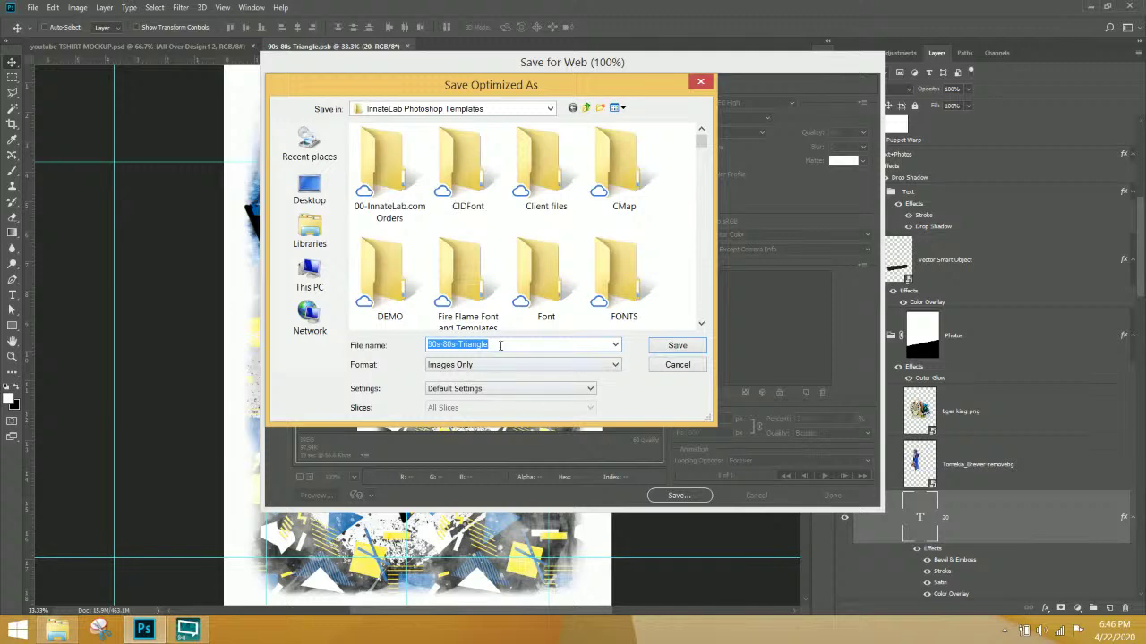
pyautogui.click(675, 347)
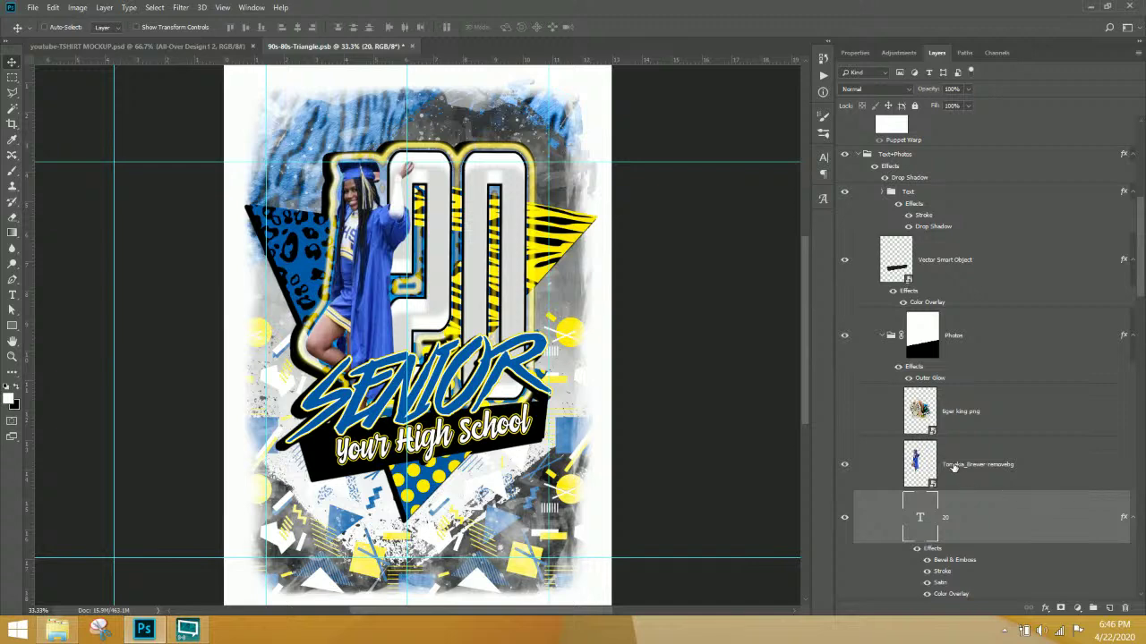
# - Hide the graduate cutout and the 20 text in the Photos group, and show the masked portrait photo instead
pyautogui.scroll(3, 953, 467)
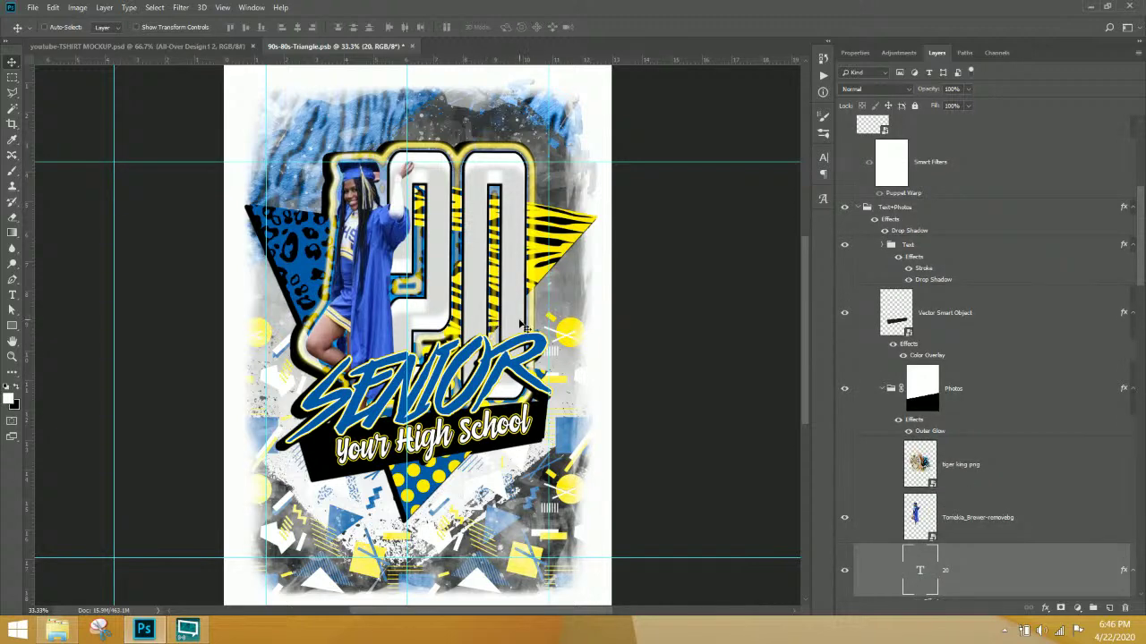
pyautogui.scroll(15, 1096, 428)
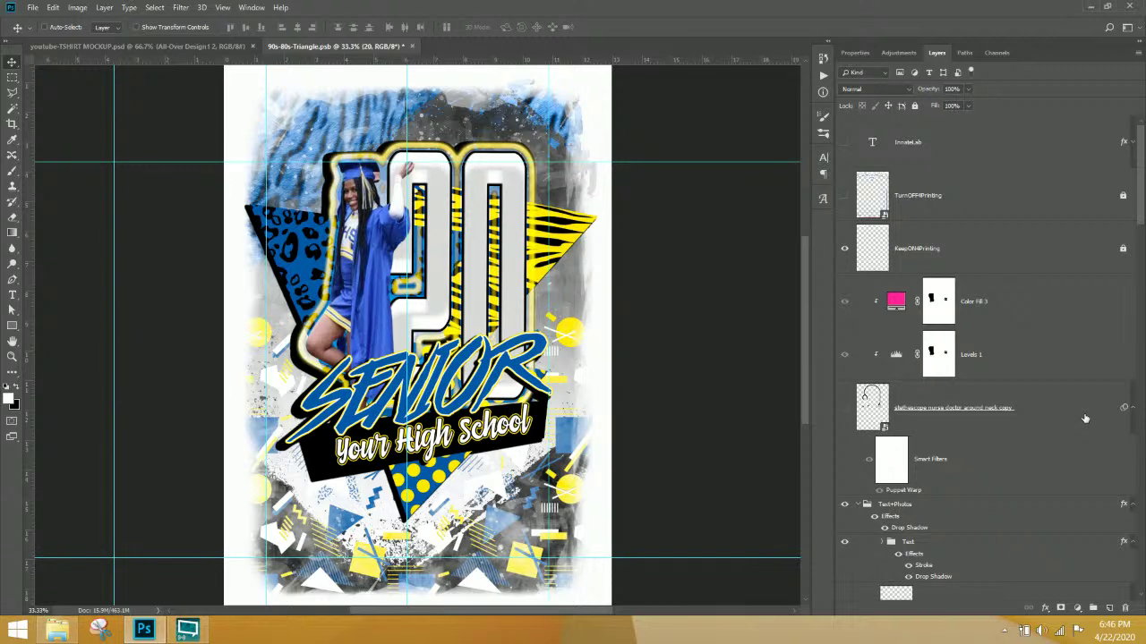
pyautogui.scroll(-13, 1070, 305)
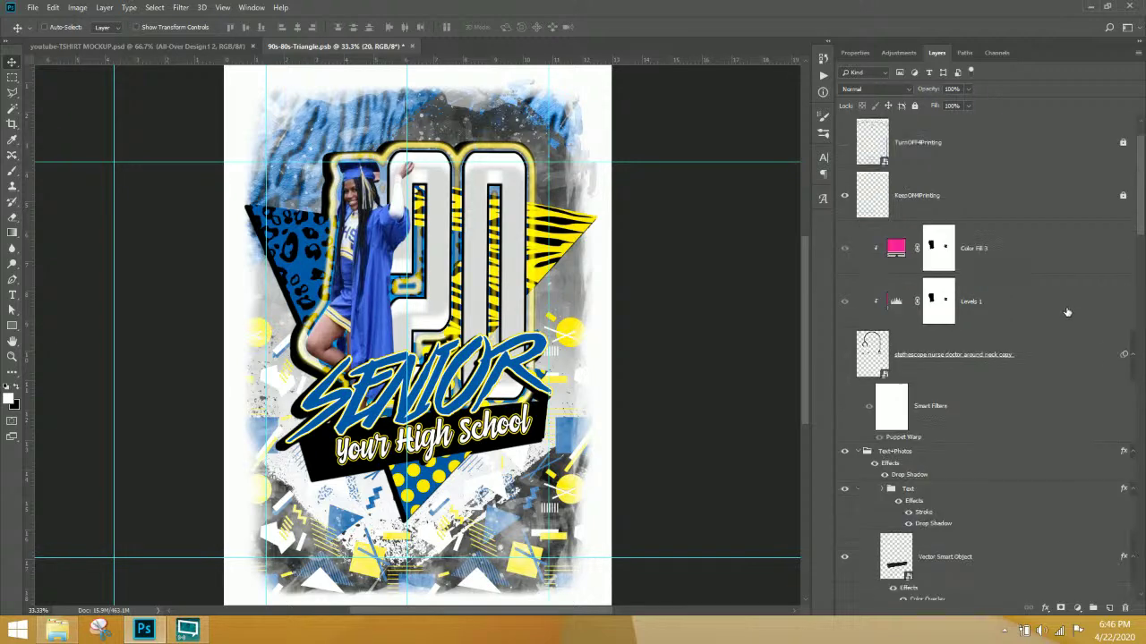
pyautogui.scroll(-8, 1065, 315)
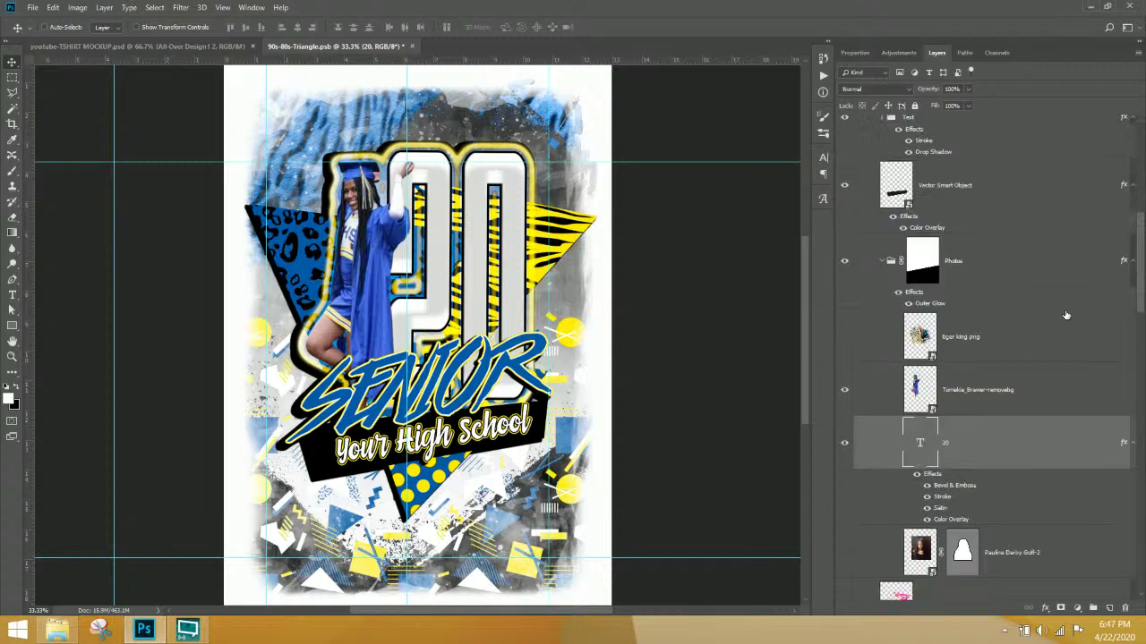
pyautogui.scroll(-5, 927, 388)
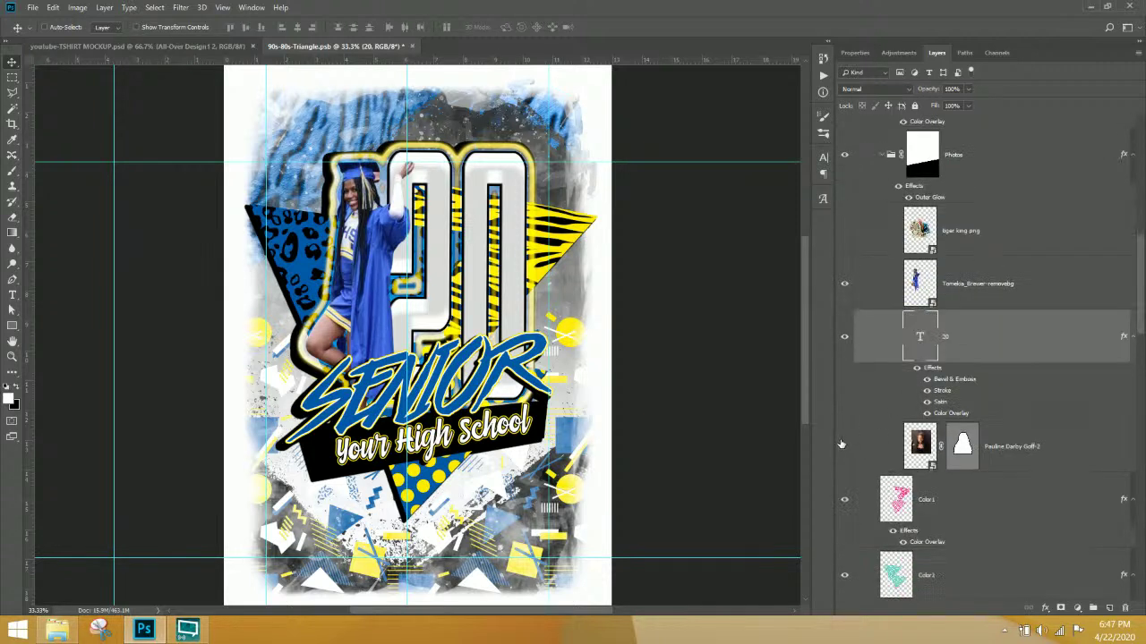
pyautogui.click(844, 284)
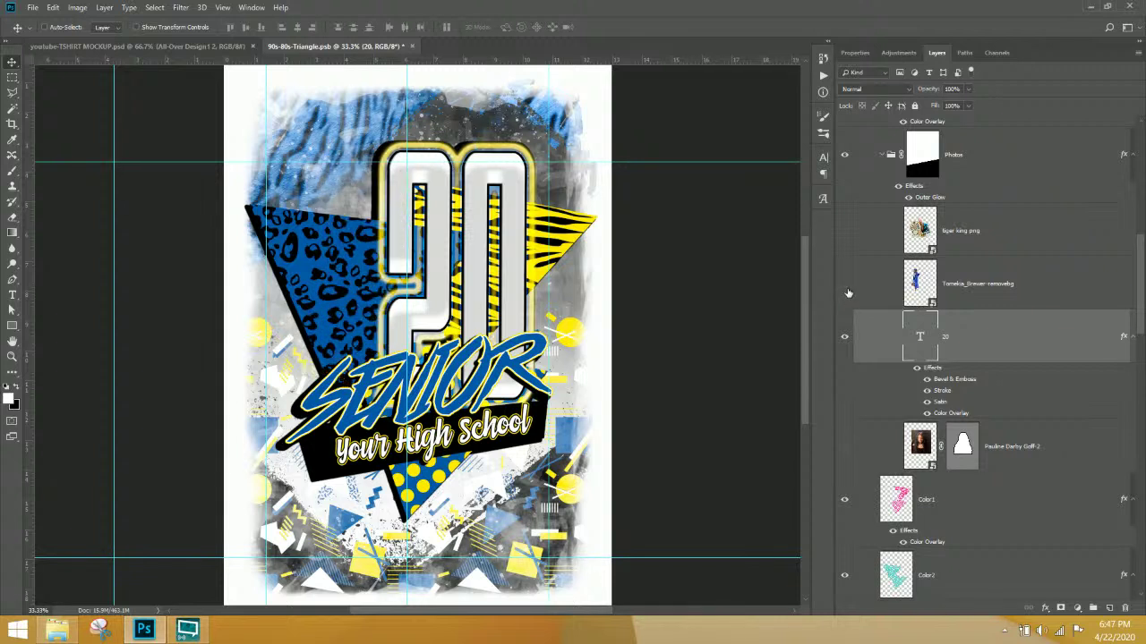
pyautogui.click(844, 337)
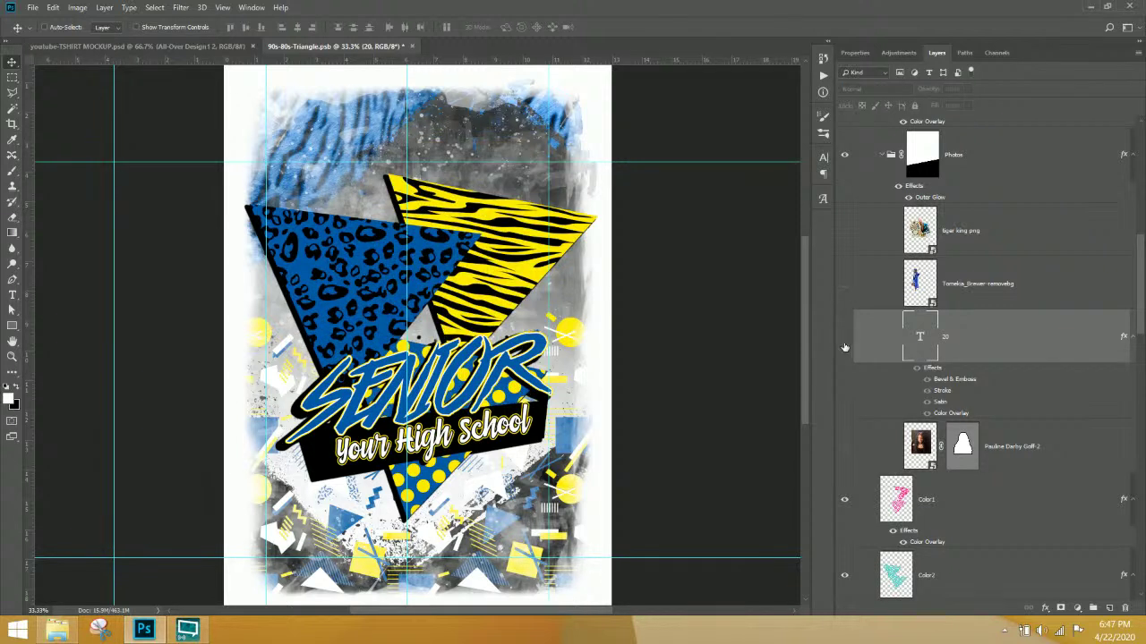
pyautogui.click(843, 449)
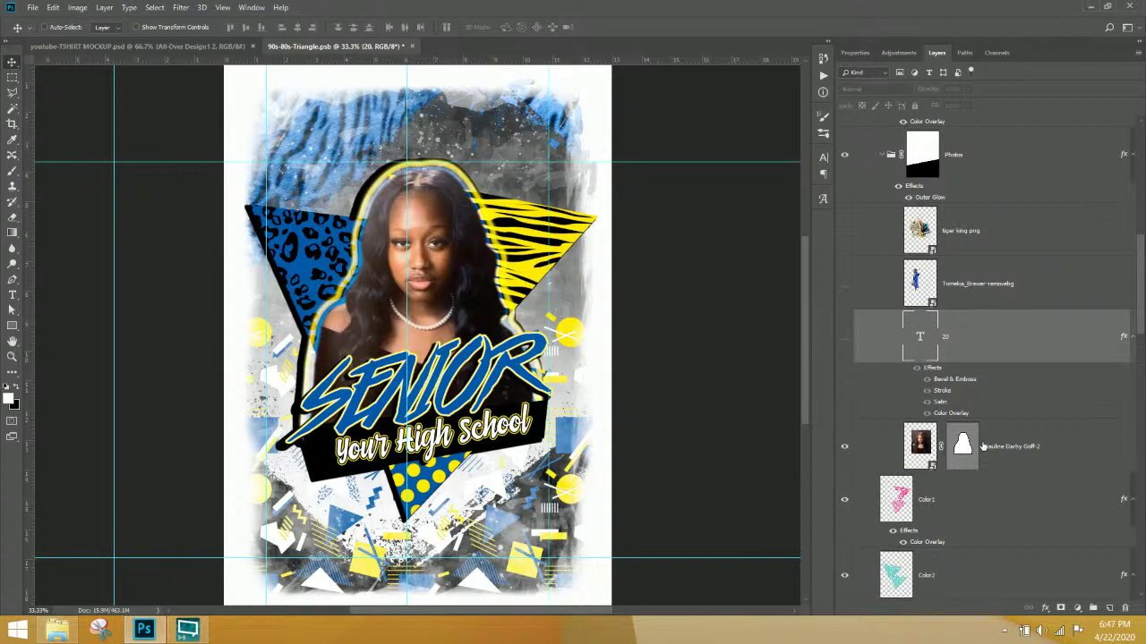
# - Turn off the Color Overlay effects on the Color1, Color2 and Color3 triangle layers
pyautogui.scroll(-2, 898, 488)
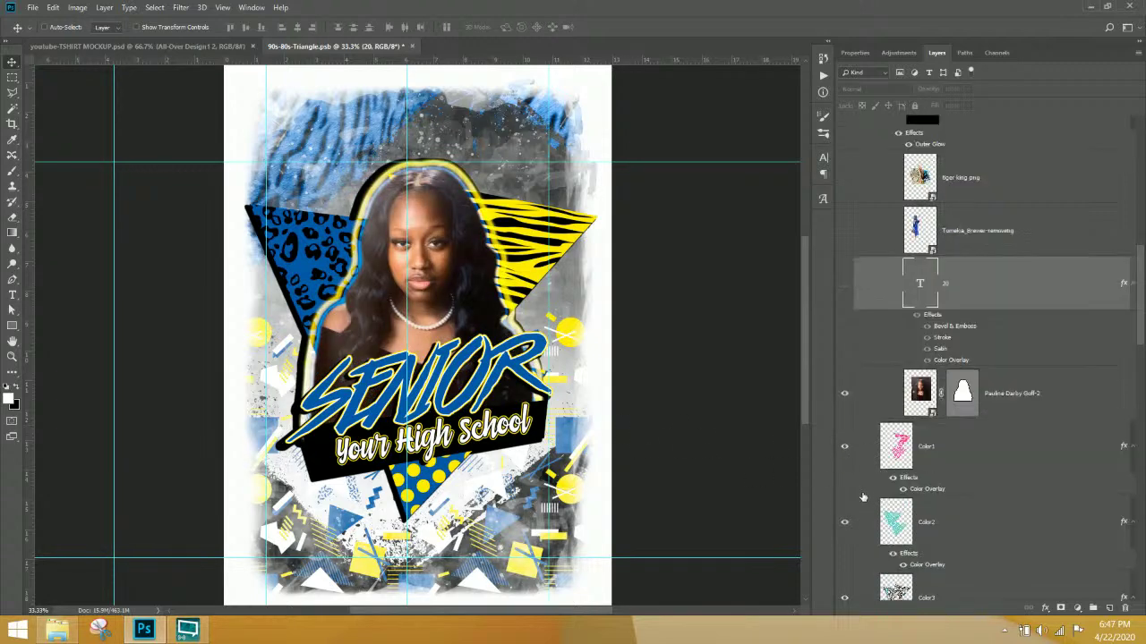
pyautogui.click(903, 565)
pyautogui.scroll(-3, 903, 569)
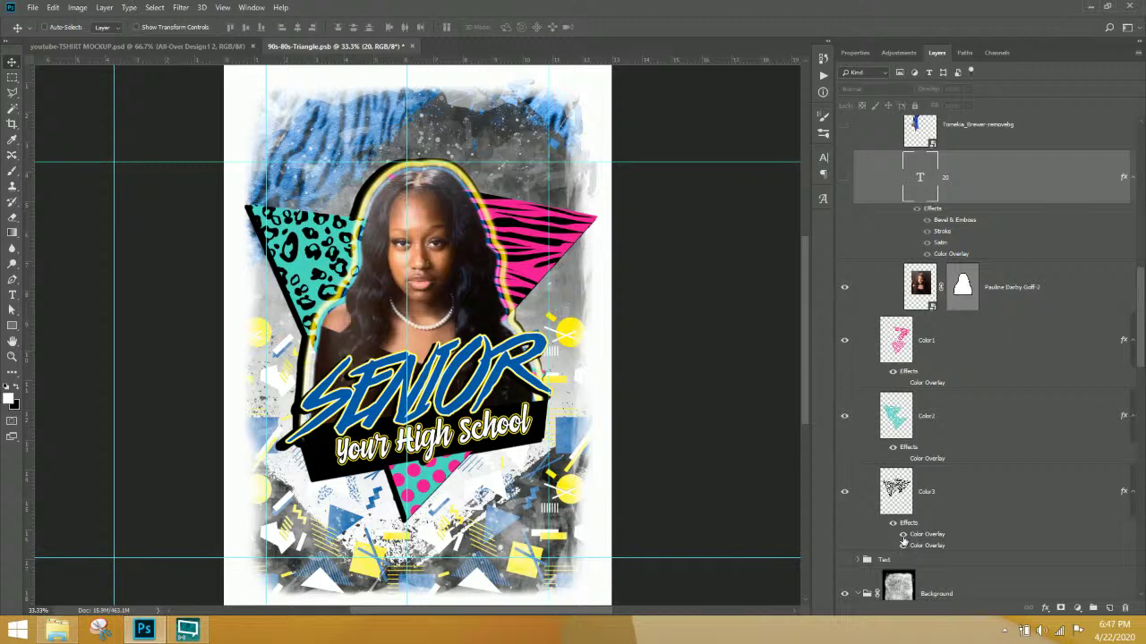
pyautogui.click(903, 545)
pyautogui.click(903, 545)
# - Open the gradient of the Photos group's Outer Glow for editing and select its yellow colour stop
pyautogui.scroll(4, 928, 448)
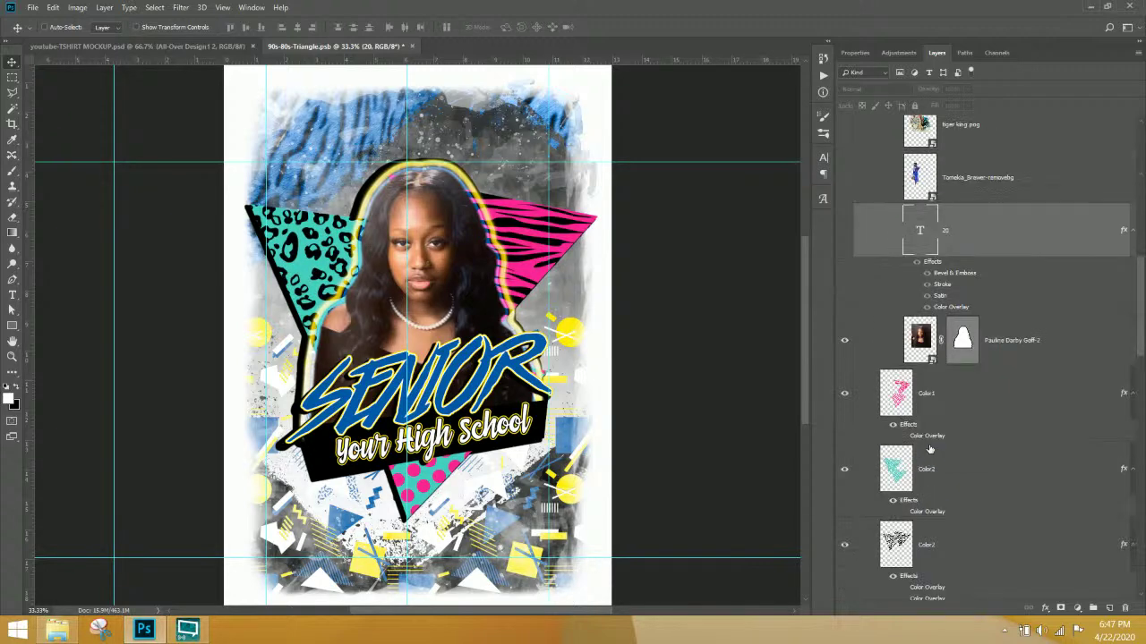
pyautogui.scroll(5, 930, 429)
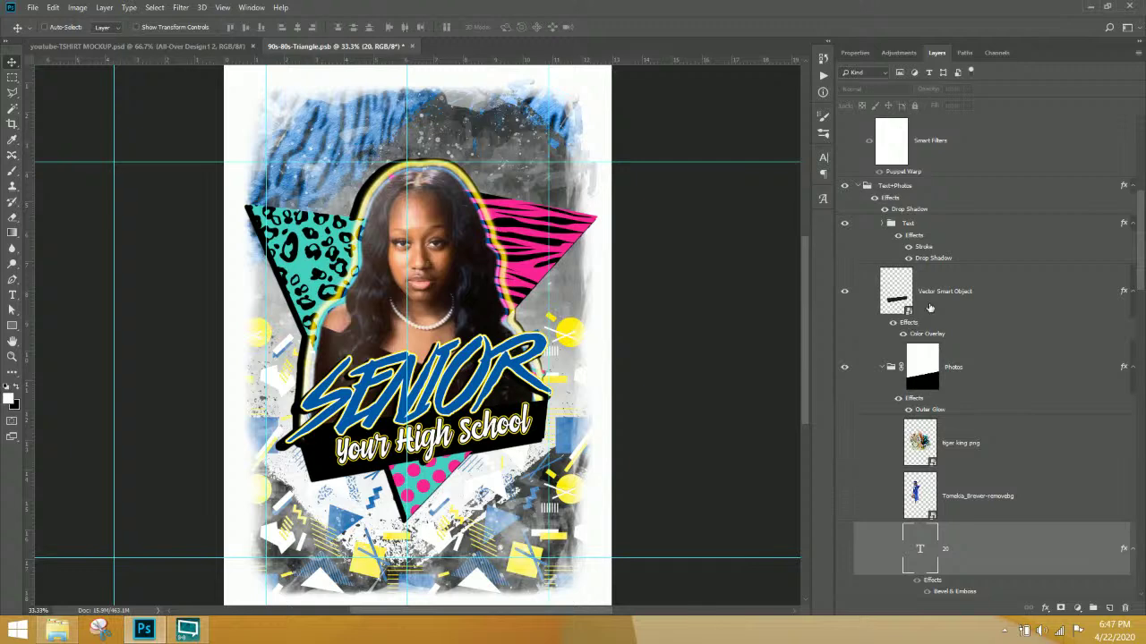
pyautogui.click(932, 412)
pyautogui.doubleClick(931, 412)
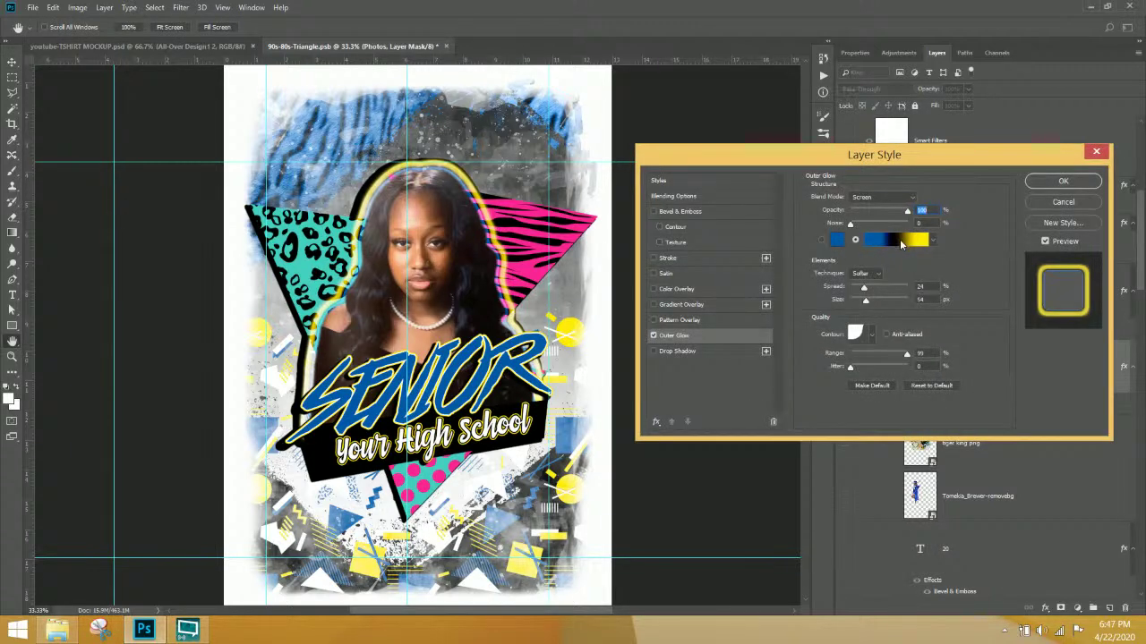
pyautogui.click(904, 240)
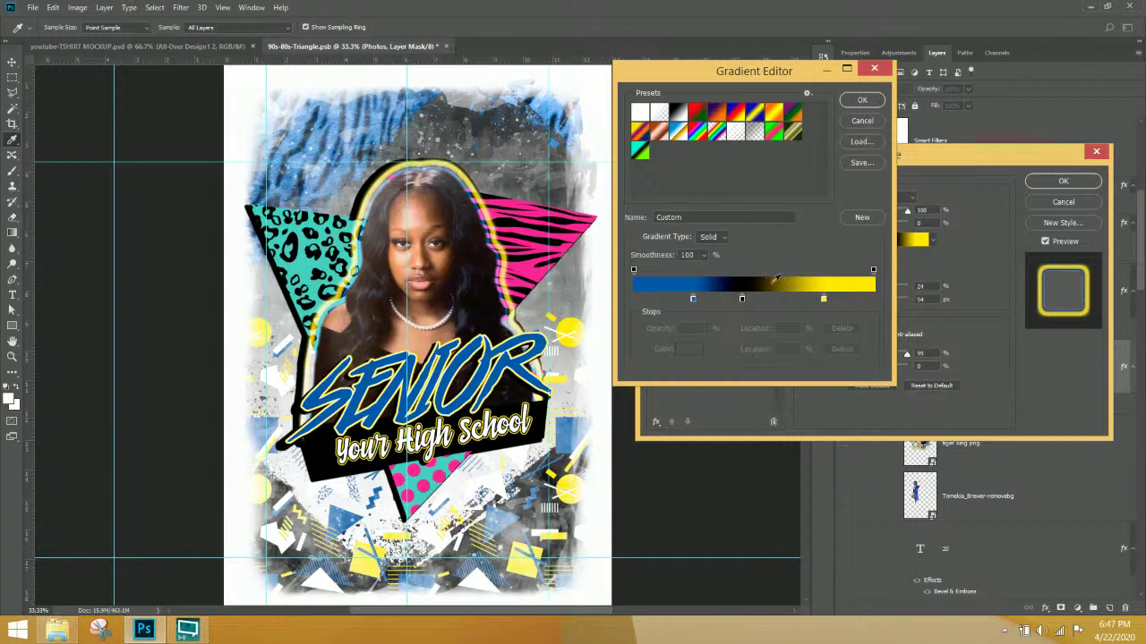
pyautogui.click(822, 299)
pyautogui.click(692, 350)
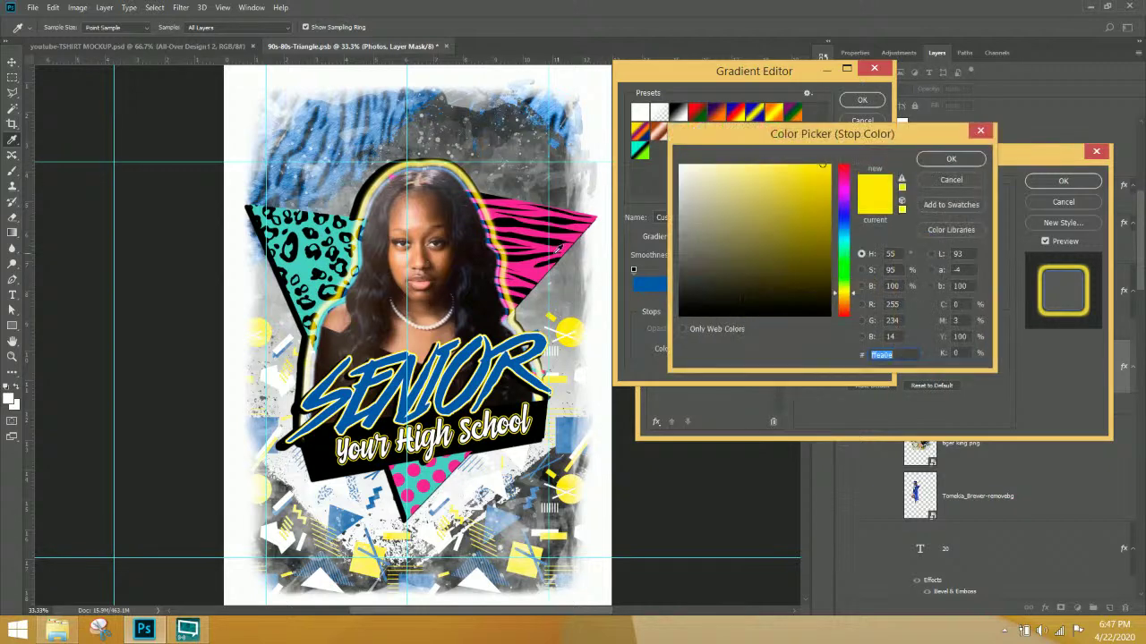
pyautogui.write('ffffff')
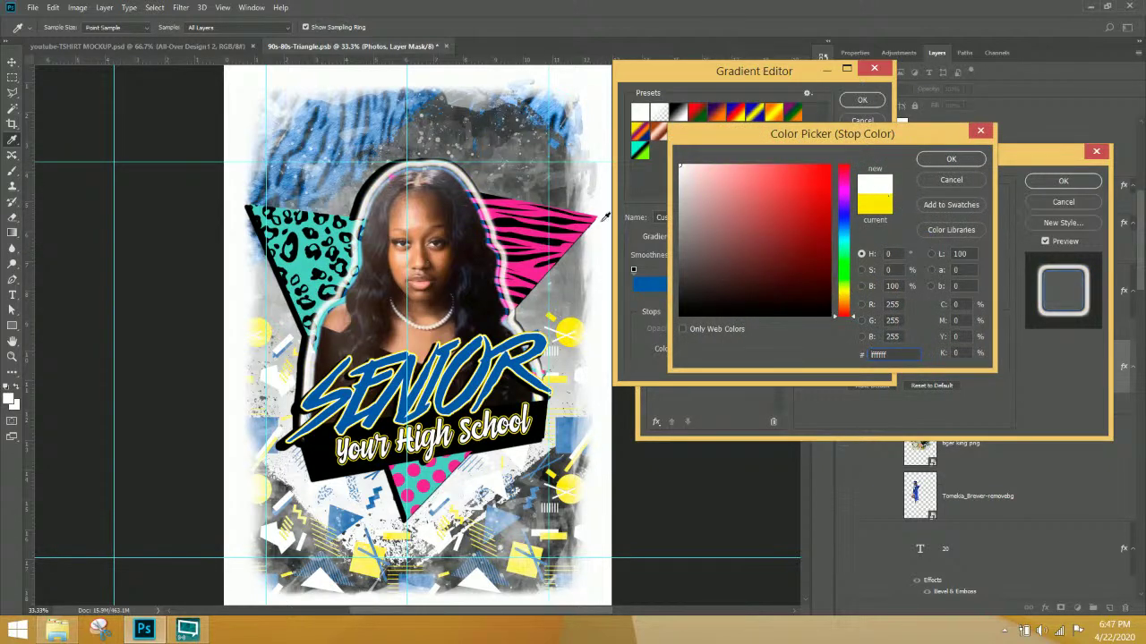
pyautogui.click(951, 180)
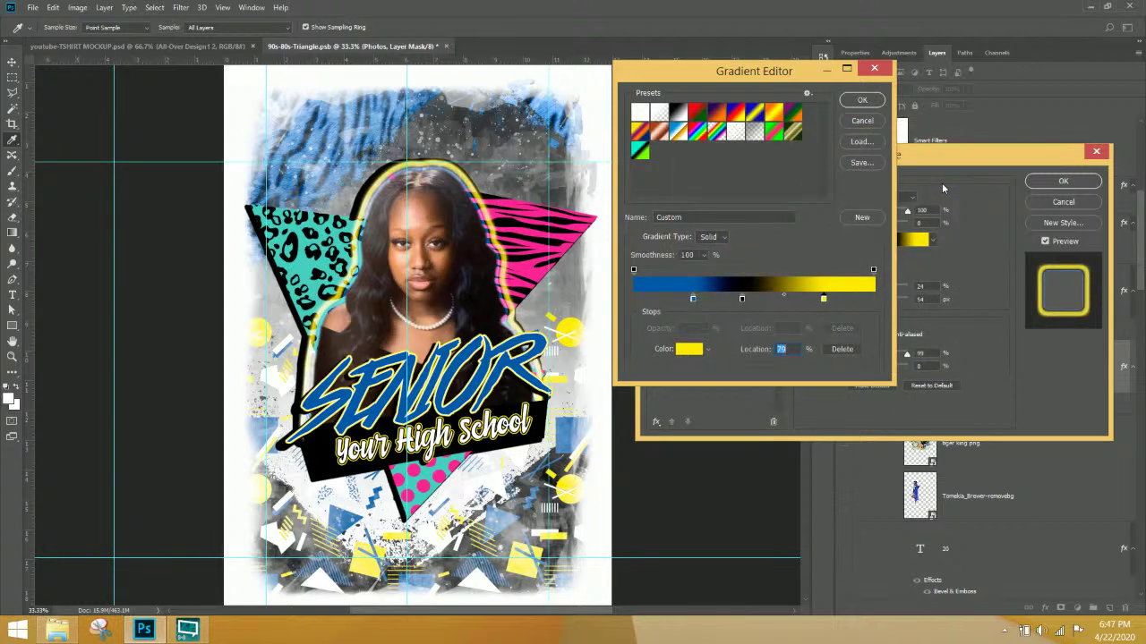
pyautogui.click(234, 28)
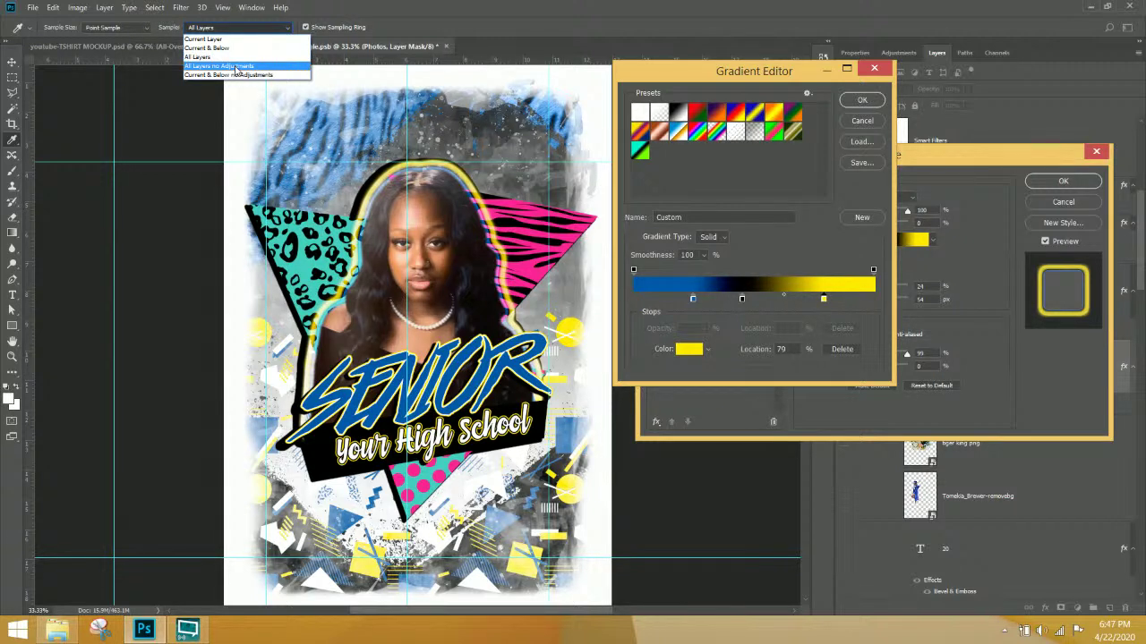
pyautogui.click(237, 66)
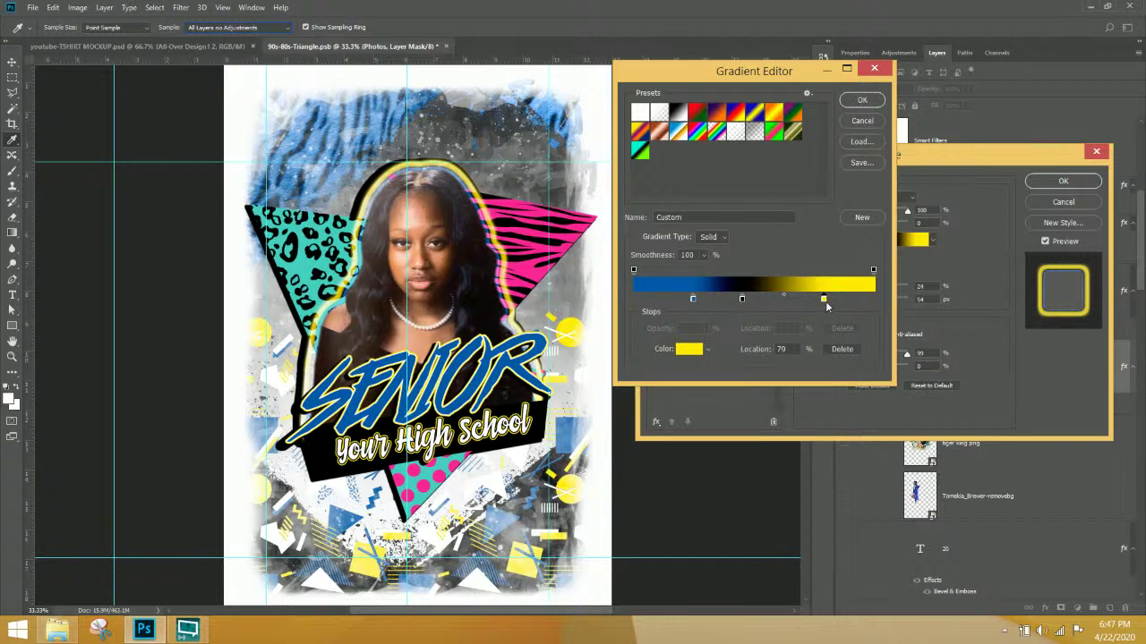
pyautogui.click(575, 238)
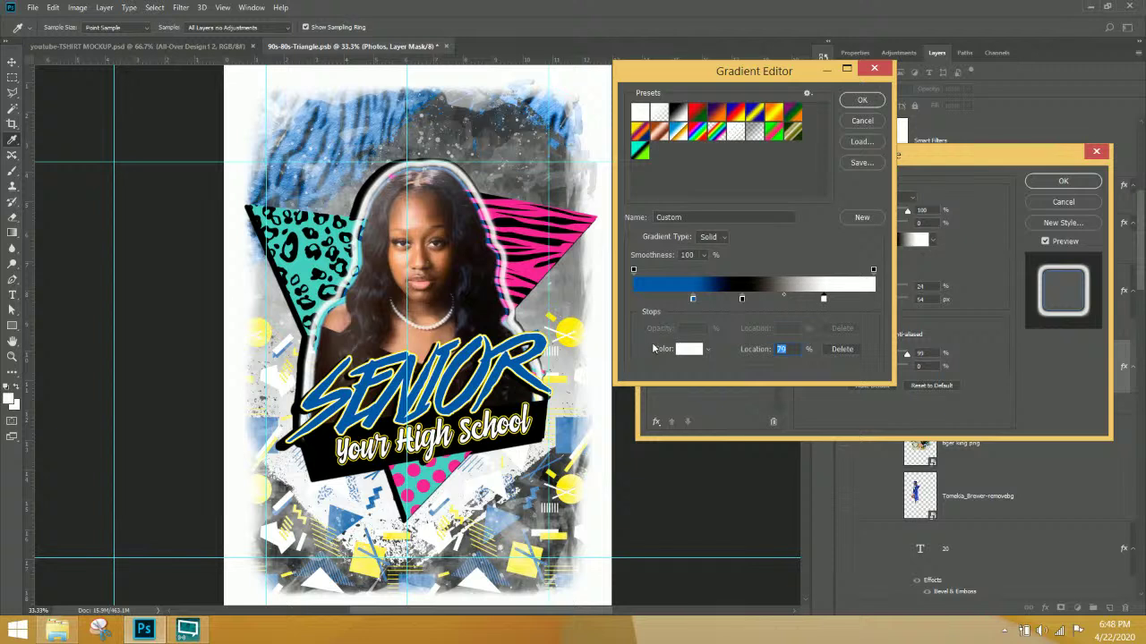
pyautogui.click(231, 31)
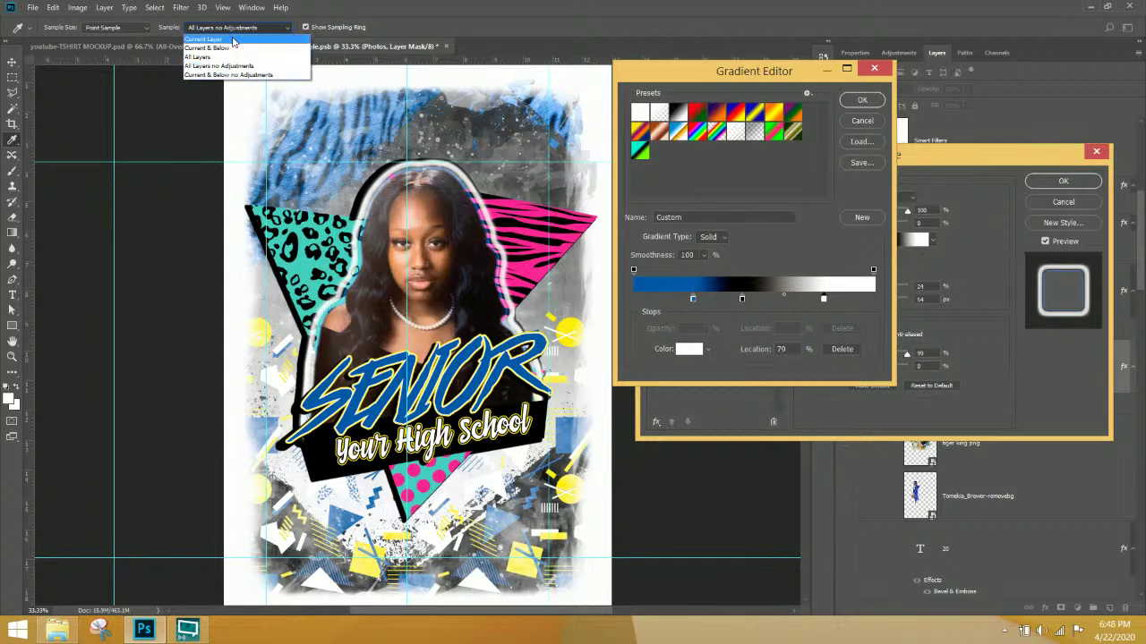
pyautogui.click(231, 58)
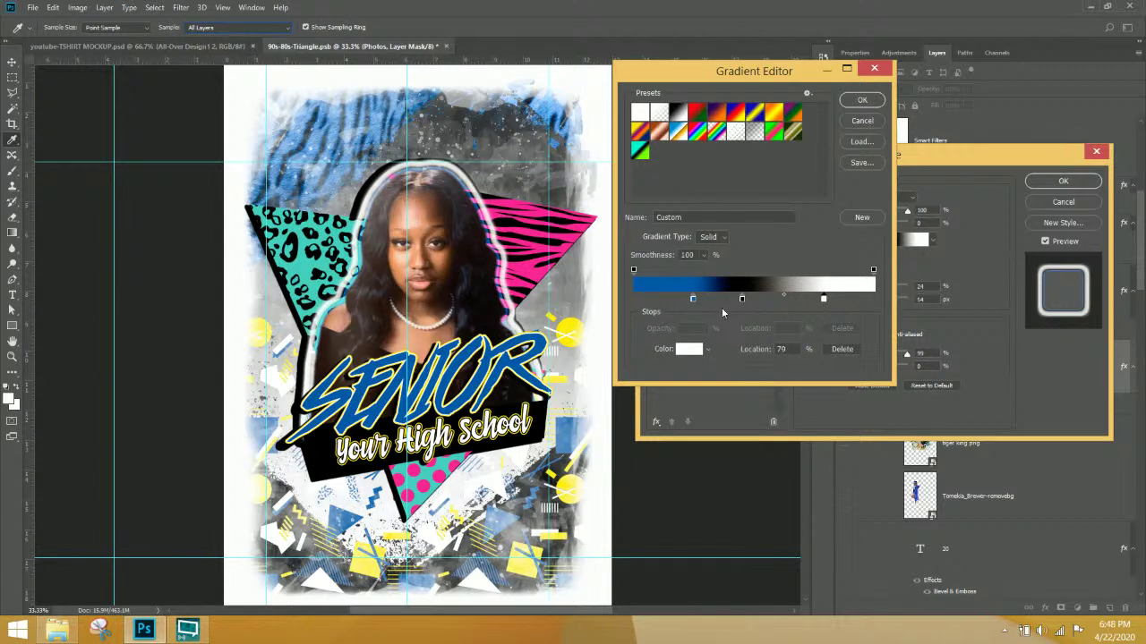
pyautogui.click(857, 122)
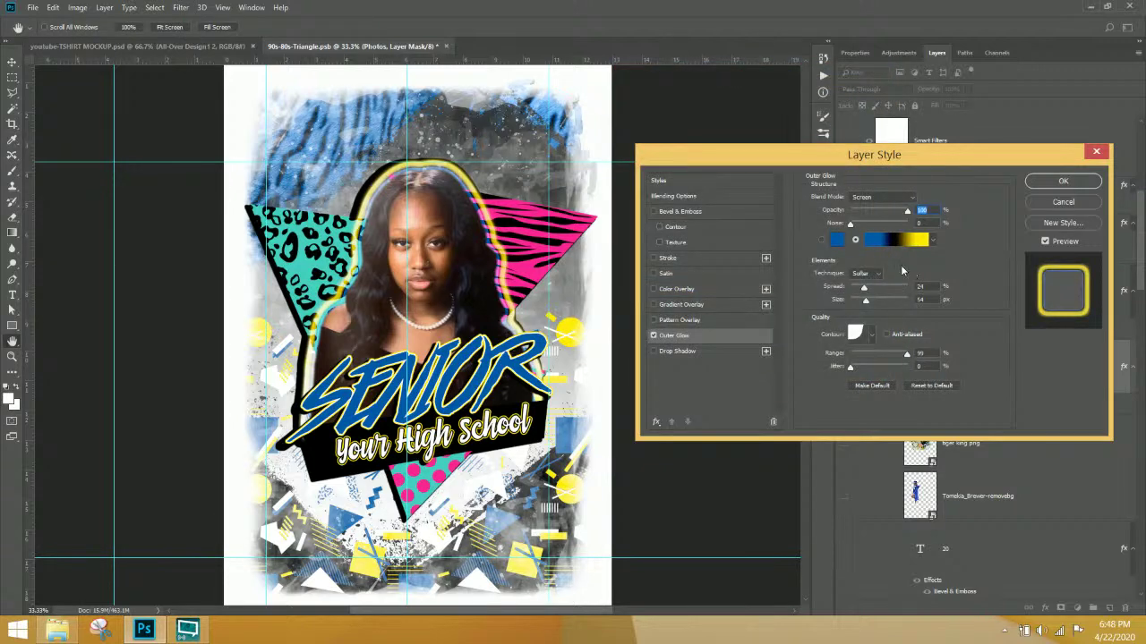
pyautogui.click(1053, 201)
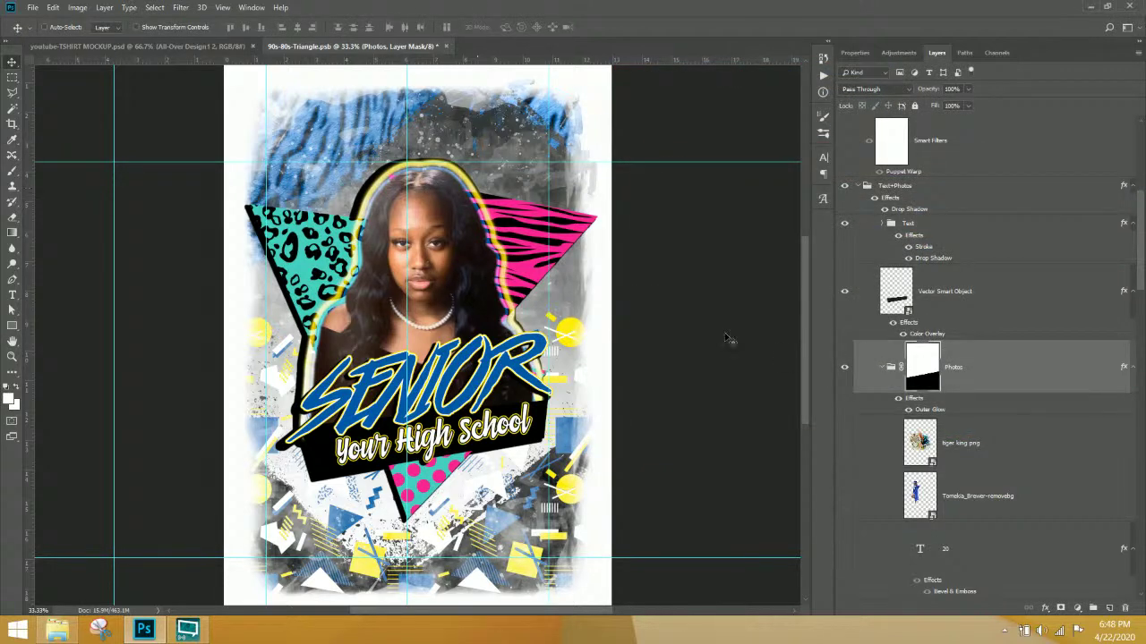
# - Set the Color Fill 4 copy layer's colour to pink d92691, sampled from the zebra-striped part of the triangle
pyautogui.rightClick(375, 112)
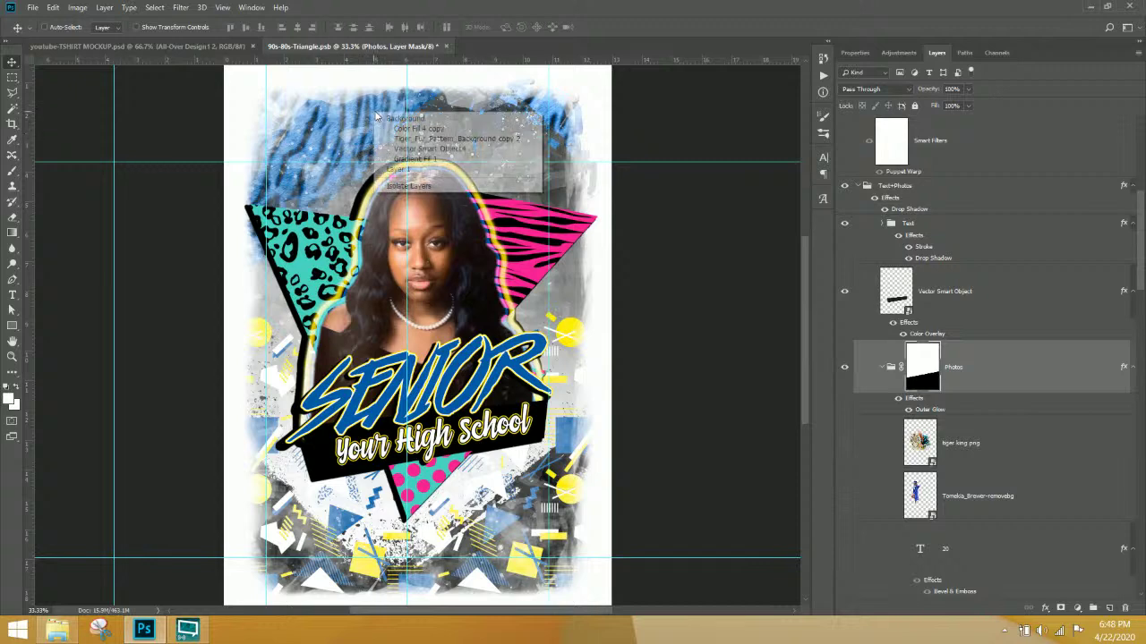
pyautogui.click(418, 129)
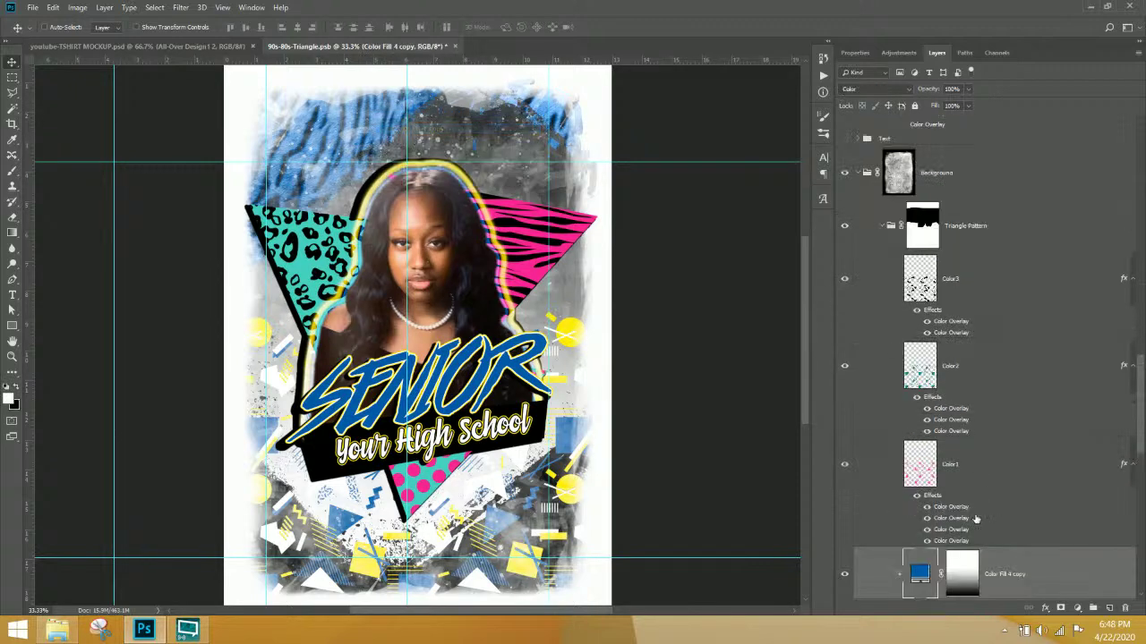
pyautogui.click(844, 417)
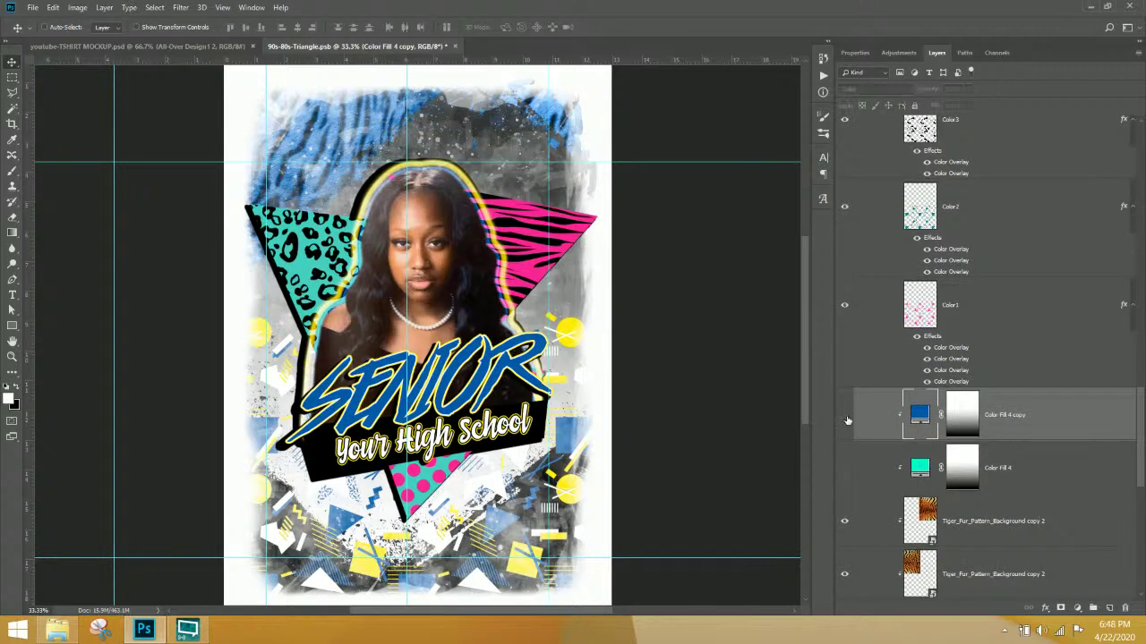
pyautogui.click(844, 416)
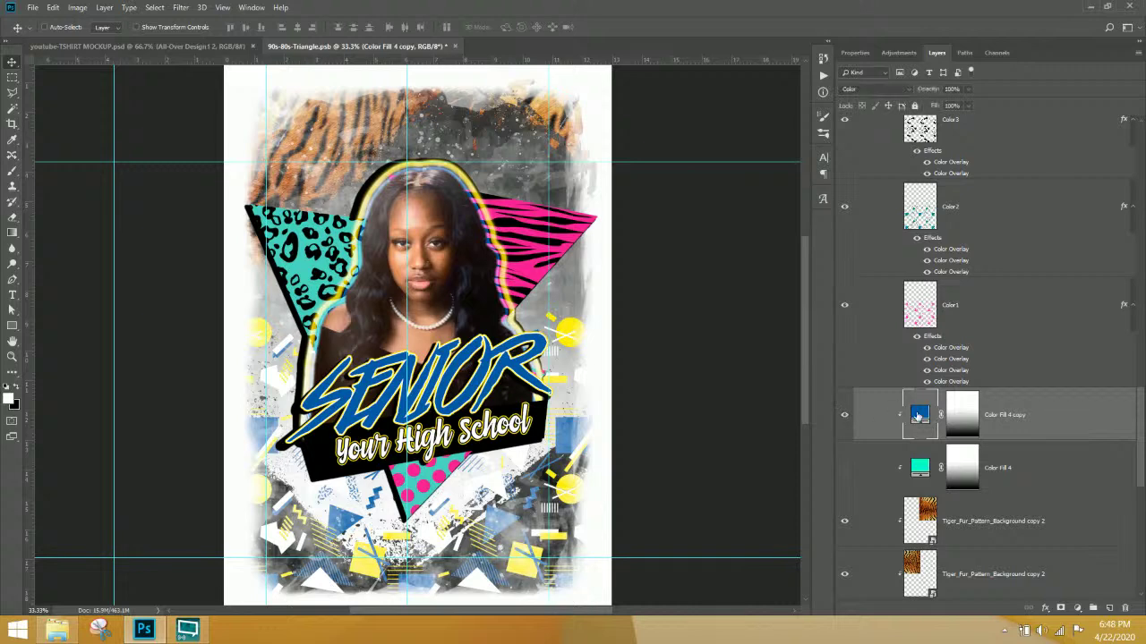
pyautogui.doubleClick(921, 419)
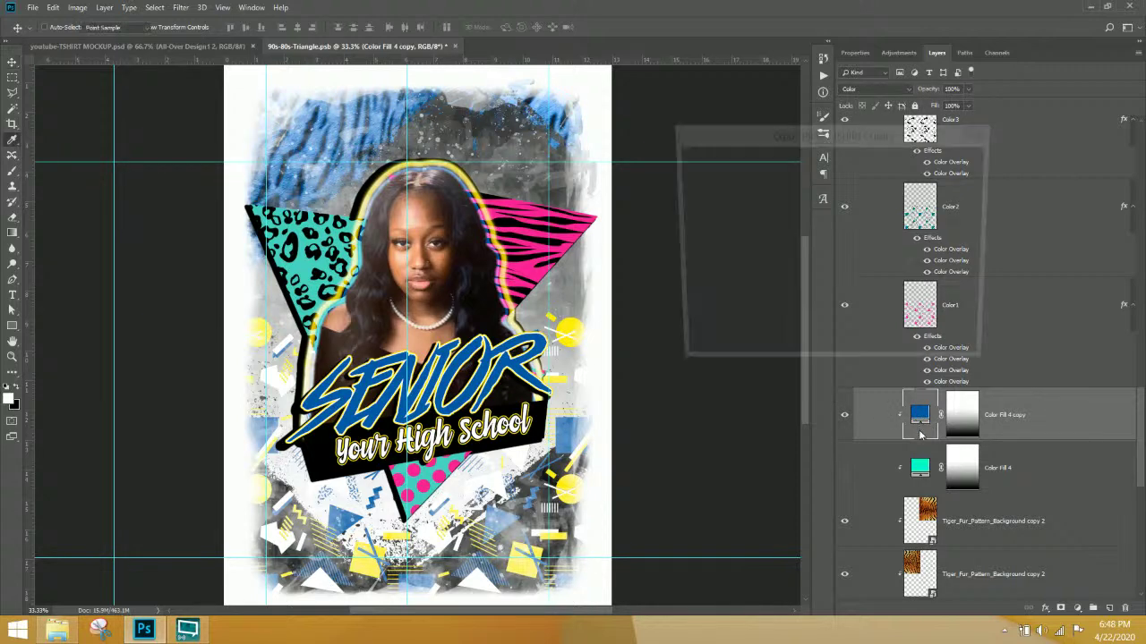
pyautogui.moveTo(775, 250); pyautogui.dragTo(666, 327)
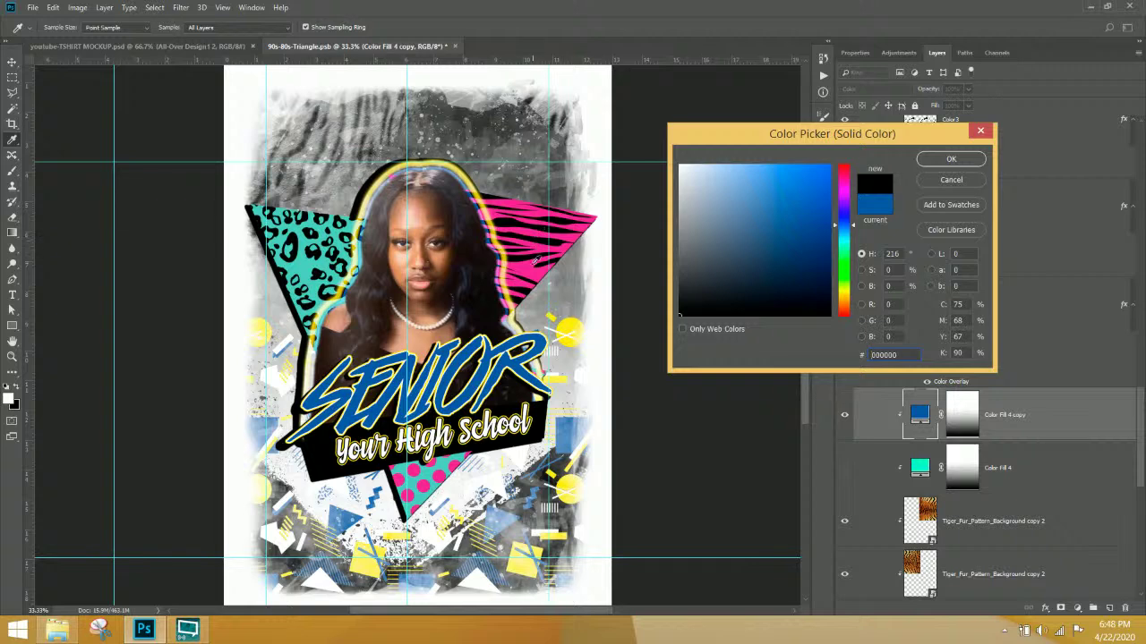
pyautogui.click(523, 271)
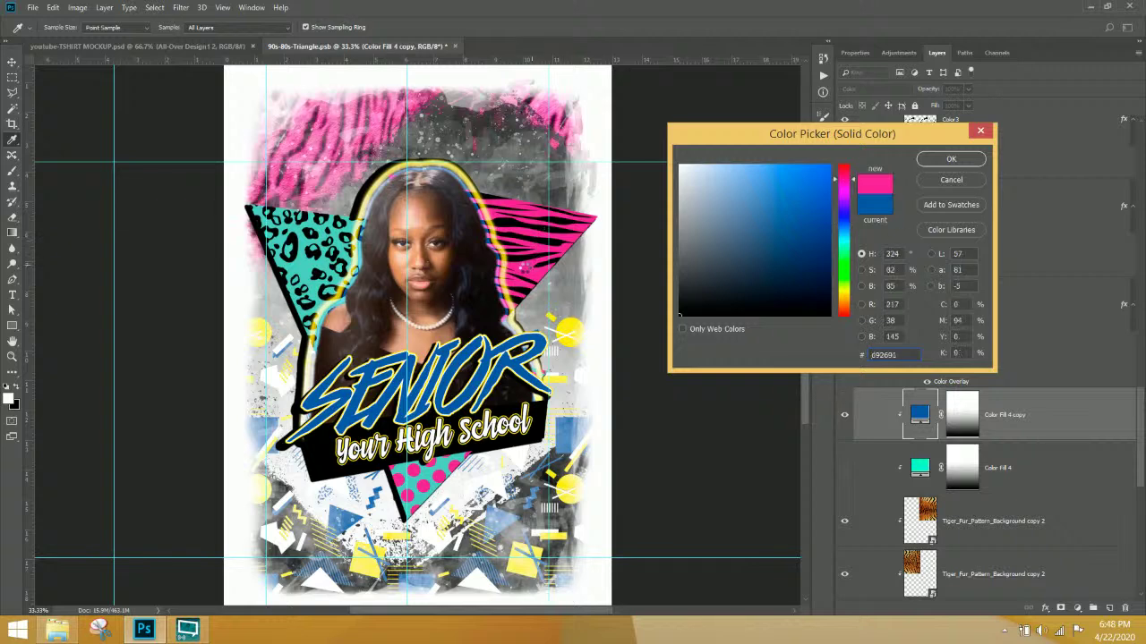
pyautogui.click(950, 159)
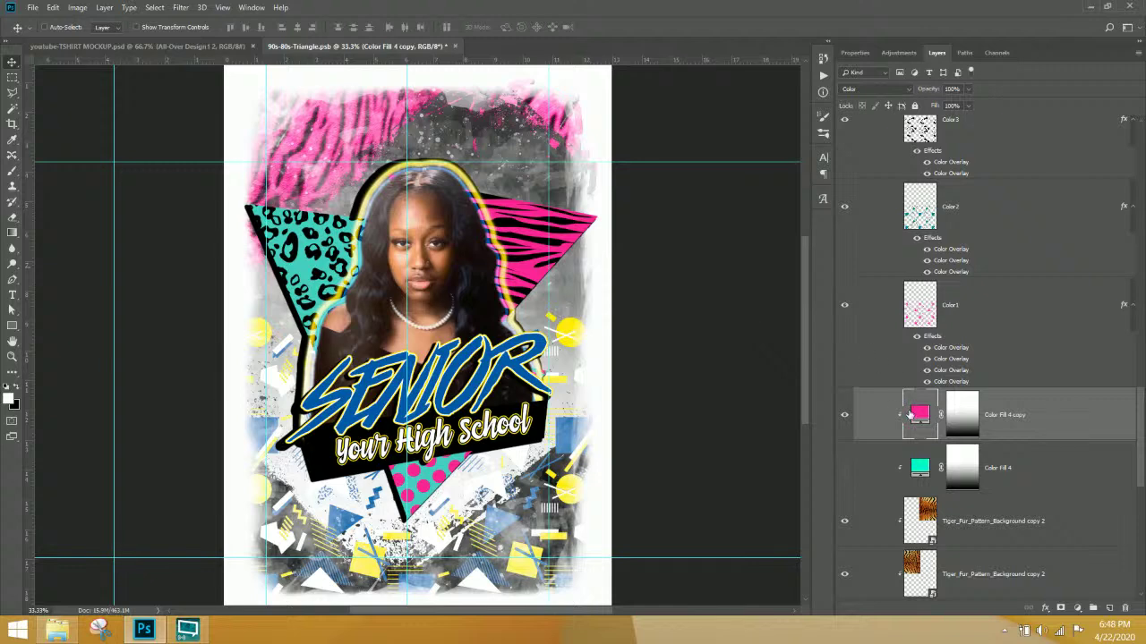
# - Turn off the first three Color Overlay effects on the Color1 layer in the Triangle Pattern group
pyautogui.scroll(-8, 940, 443)
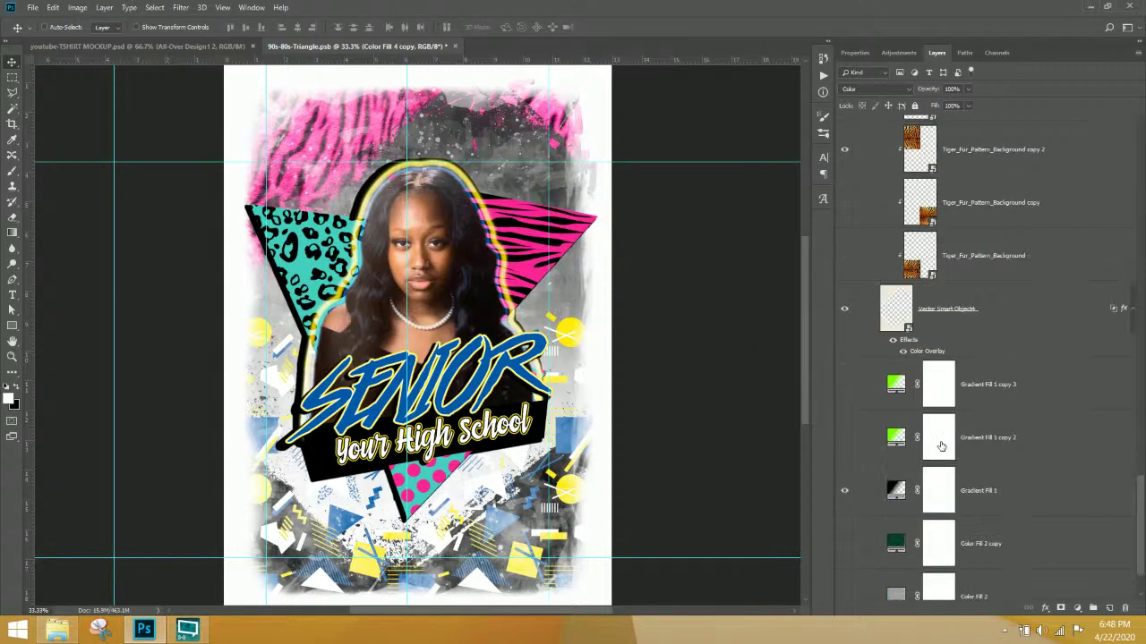
pyautogui.scroll(-2, 941, 446)
pyautogui.rightClick(580, 333)
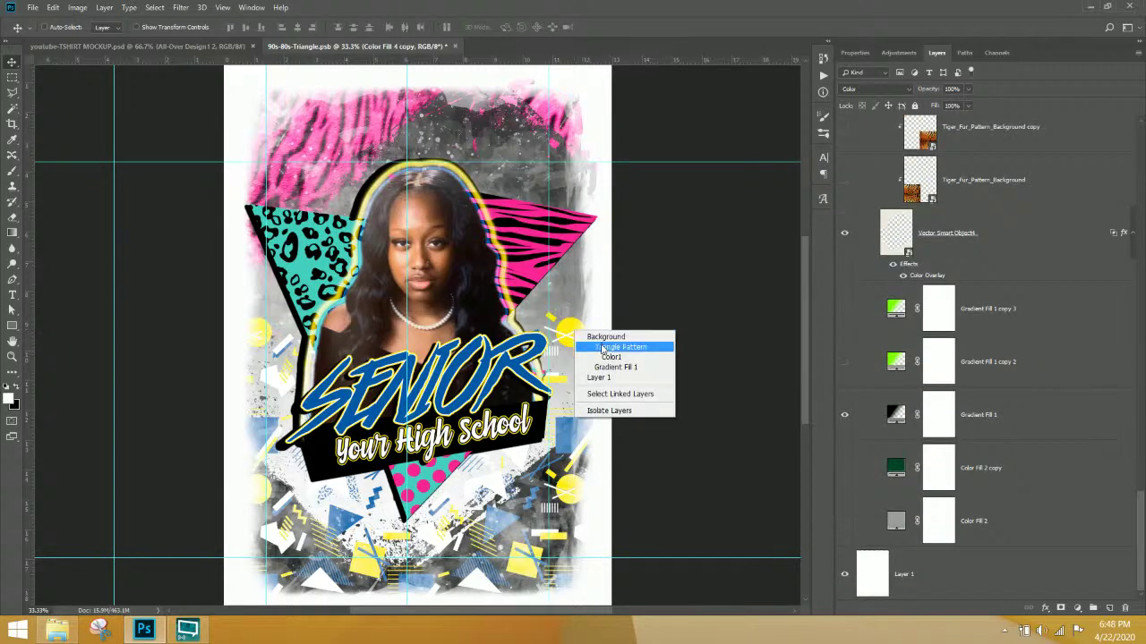
pyautogui.click(620, 346)
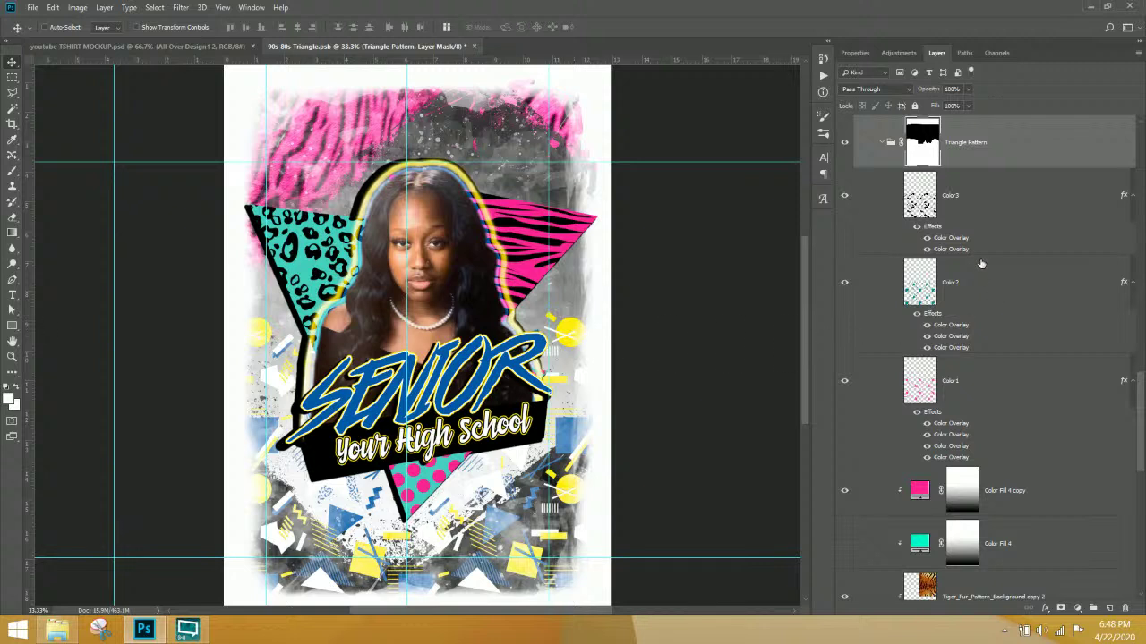
pyautogui.click(927, 422)
pyautogui.click(927, 434)
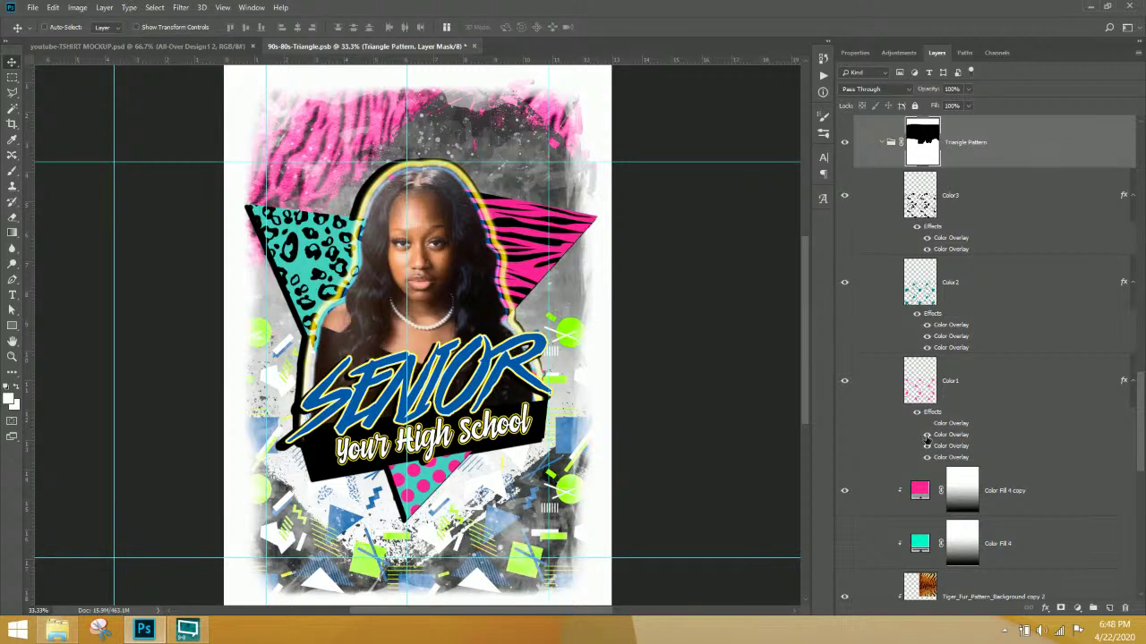
pyautogui.click(927, 446)
pyautogui.click(927, 455)
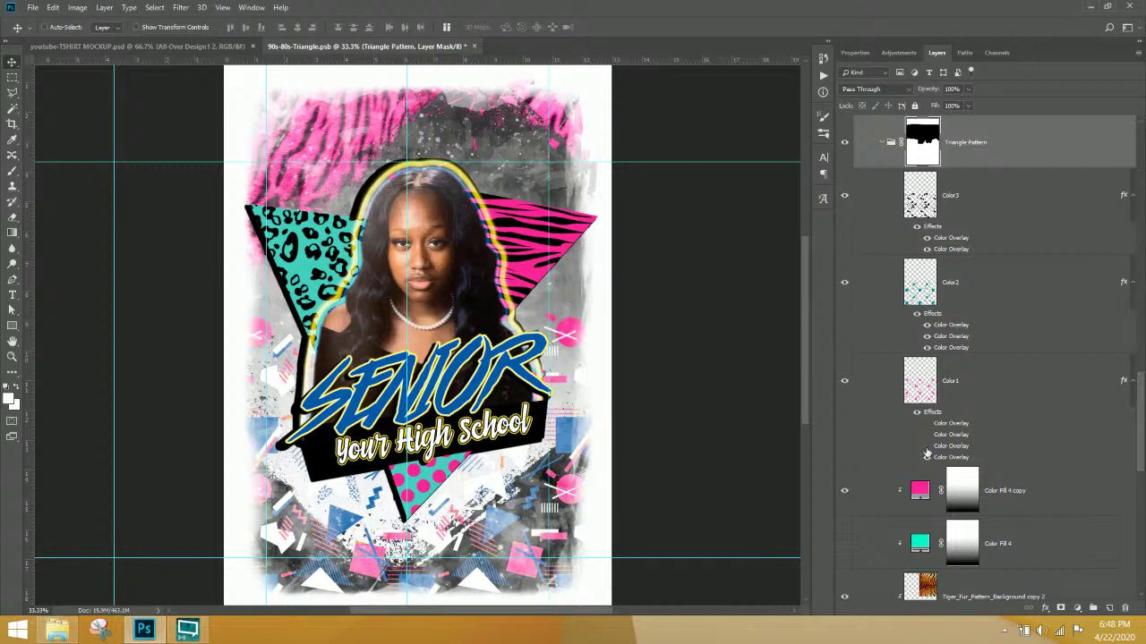
# - Turn off the Color2 layer's first Color Overlay and set its second Color Overlay to teal 31b199, adjusted from the leopard-print colour
pyautogui.click(928, 324)
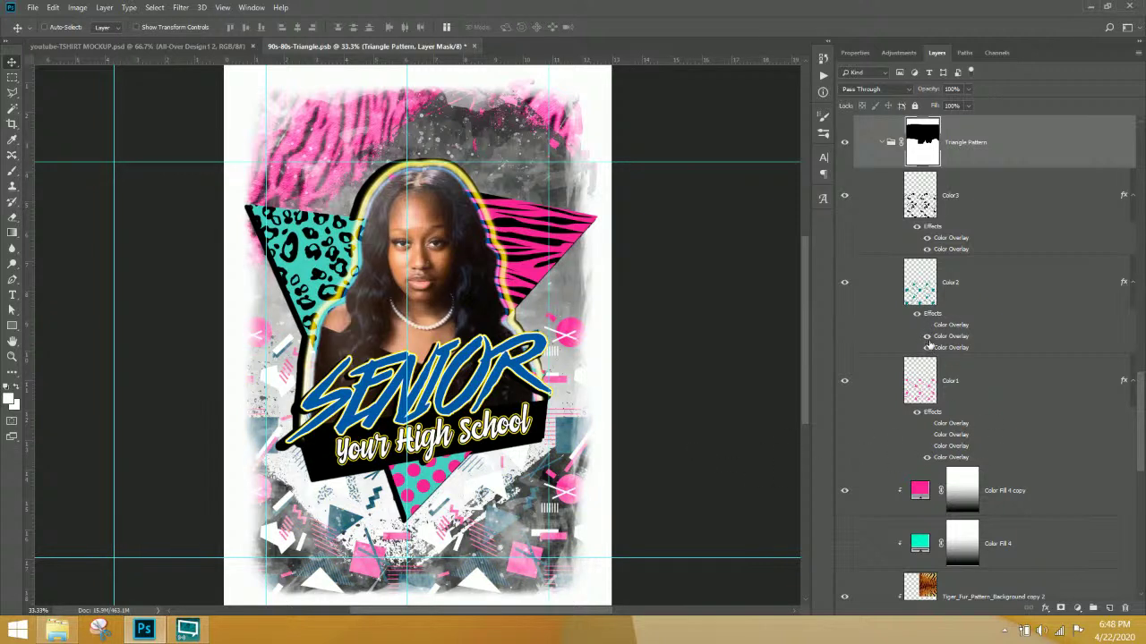
pyautogui.click(928, 338)
pyautogui.doubleClick(952, 344)
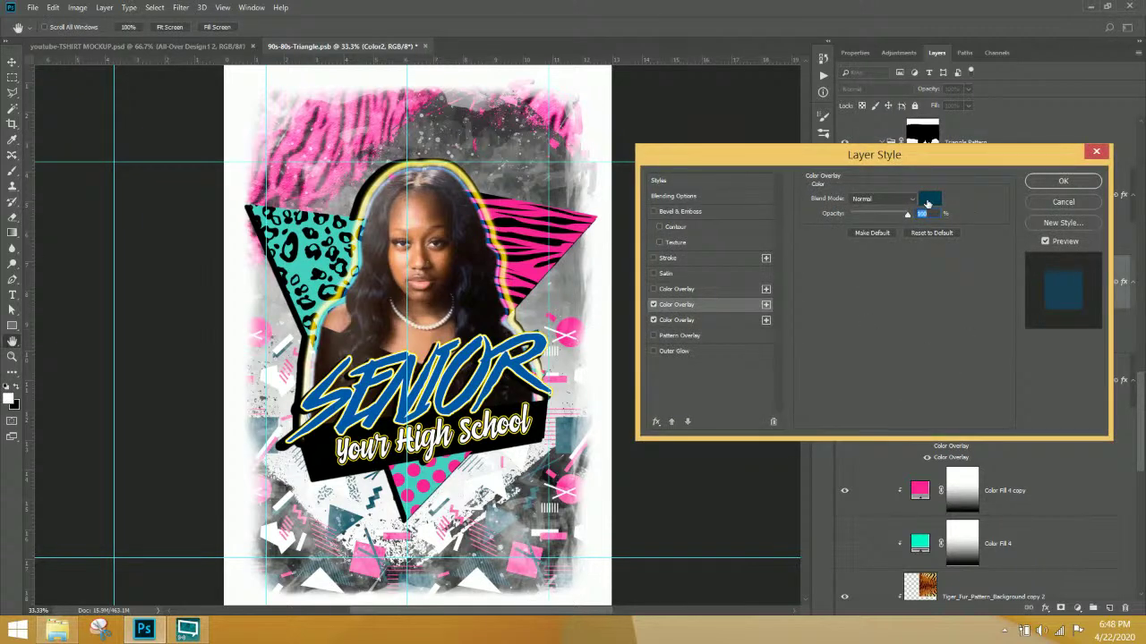
pyautogui.click(927, 203)
pyautogui.click(307, 268)
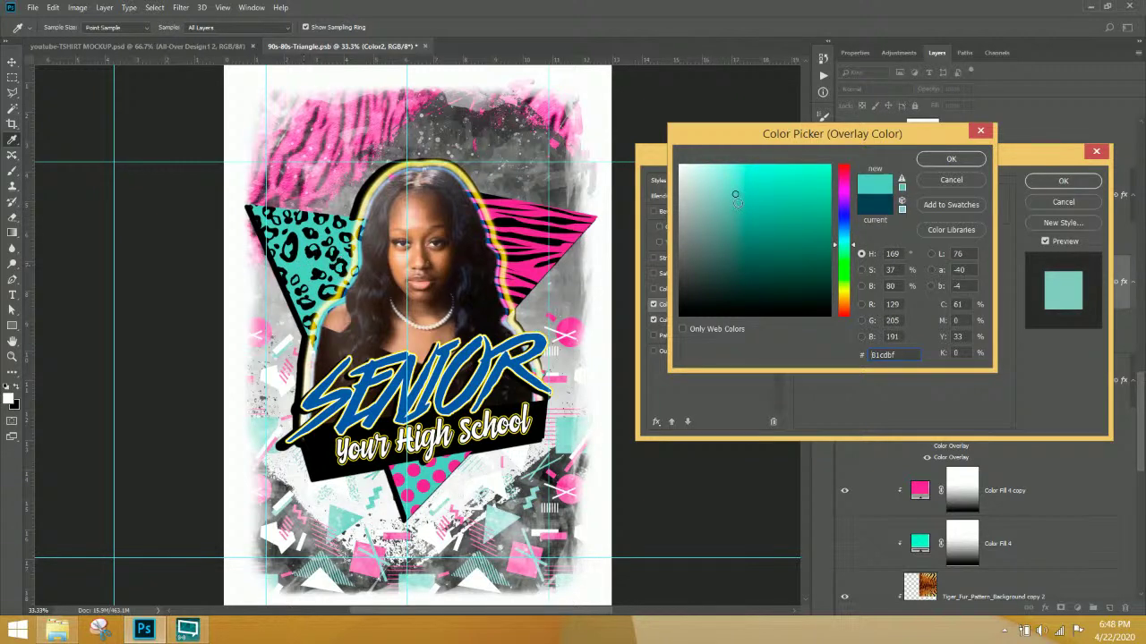
pyautogui.moveTo(736, 199)
pyautogui.mouseDown()
pyautogui.moveTo(803, 188)
pyautogui.moveTo(787, 211)
pyautogui.mouseUp()
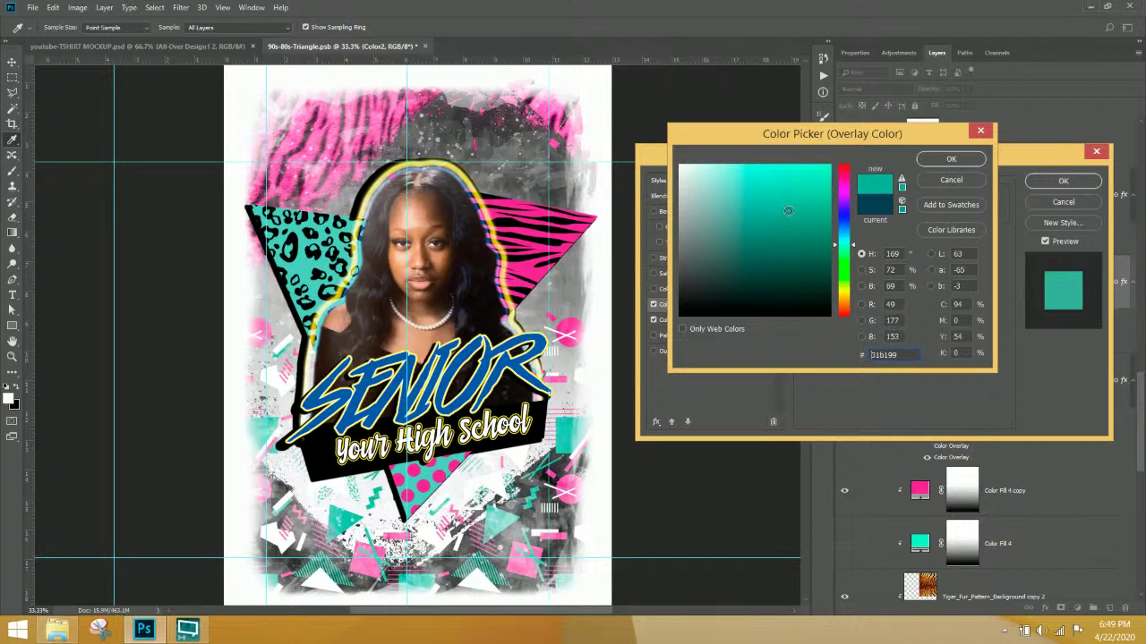
pyautogui.click(951, 158)
pyautogui.click(1064, 180)
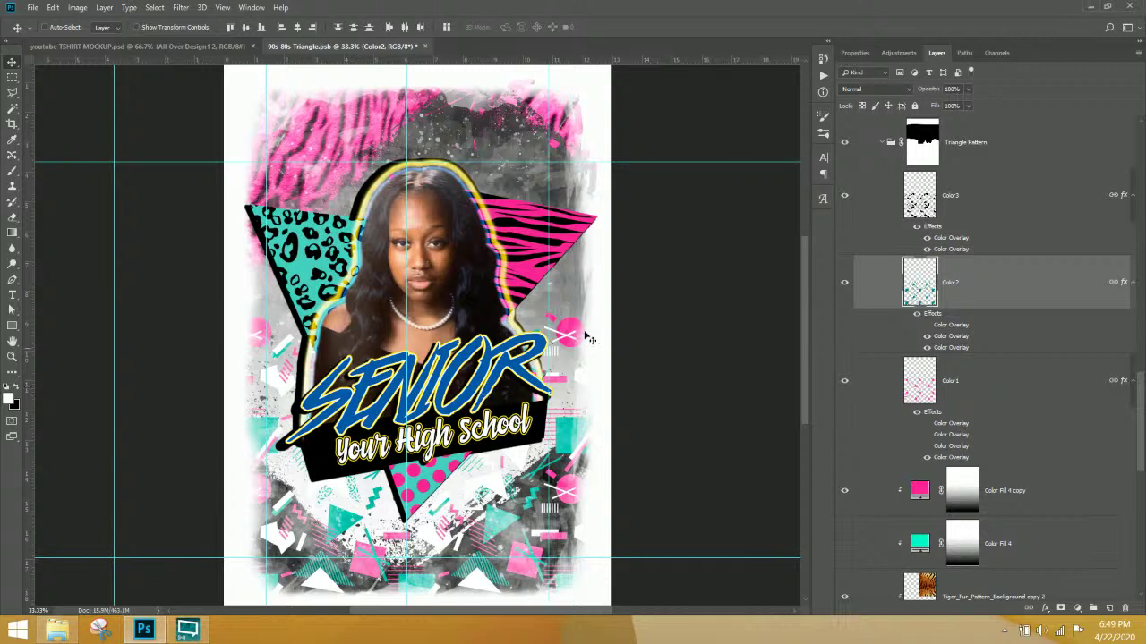
# - Try the Color3 layer of the Triangle Pattern group without its first Color Overlay and restore the effect
pyautogui.click(927, 249)
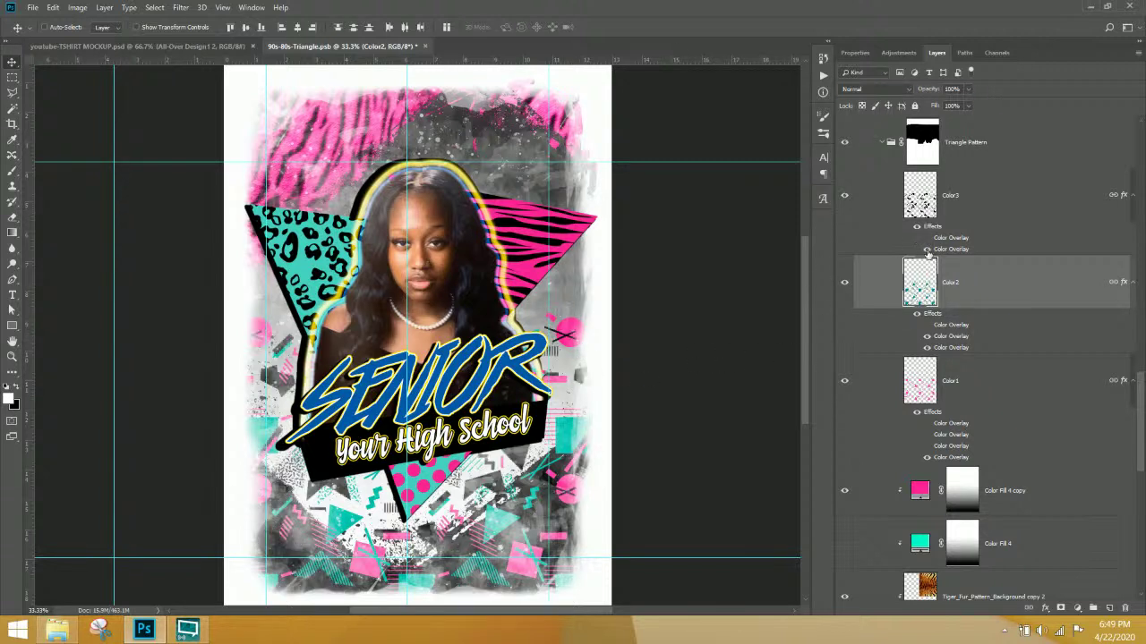
pyautogui.click(926, 238)
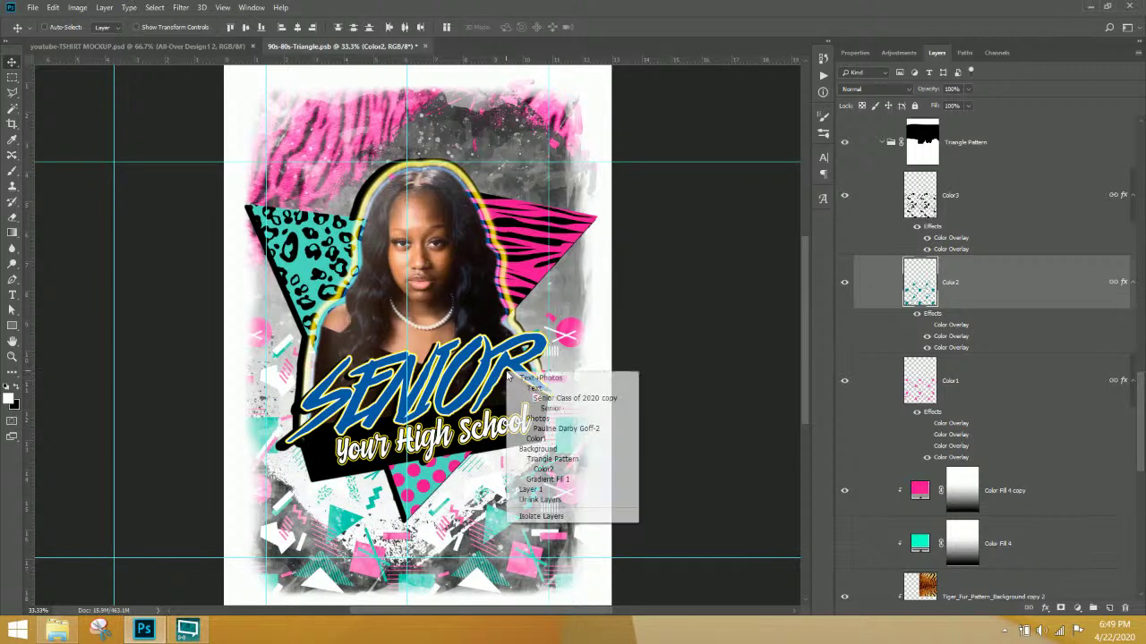
# - Rename the Senior Class of 2020 copy group inside the Text group to Senior High School
pyautogui.rightClick(507, 372)
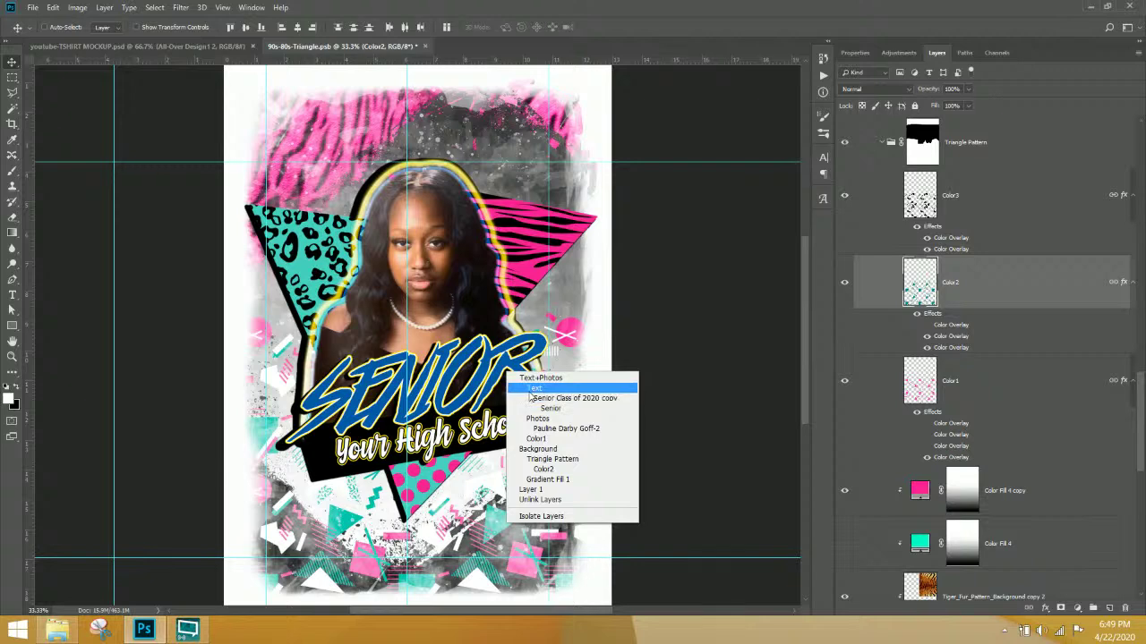
pyautogui.click(535, 389)
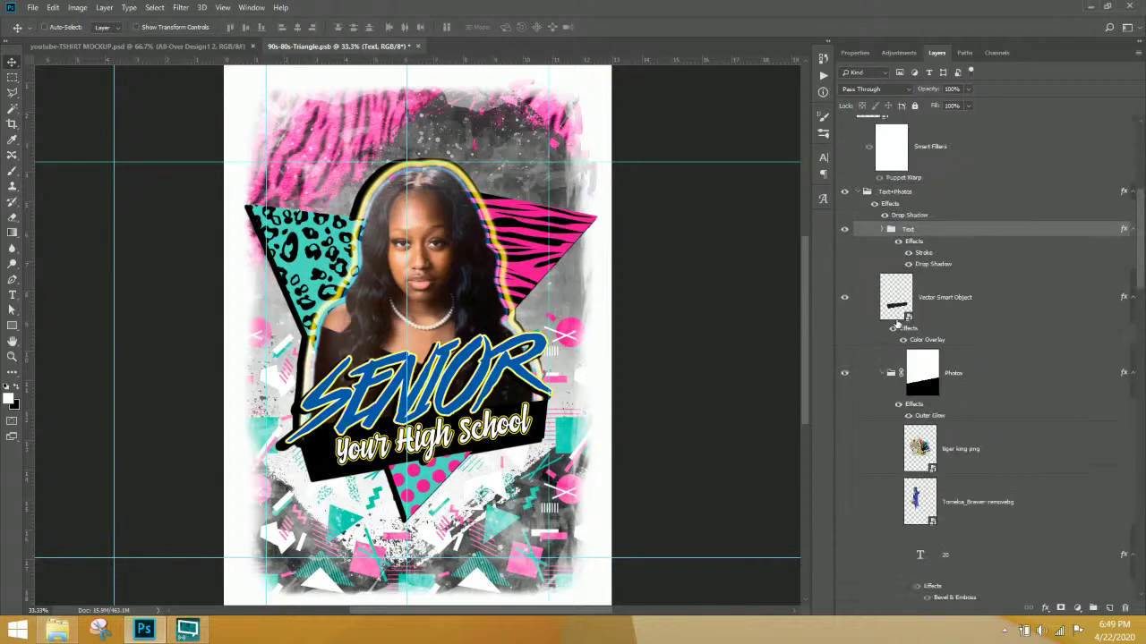
pyautogui.click(882, 230)
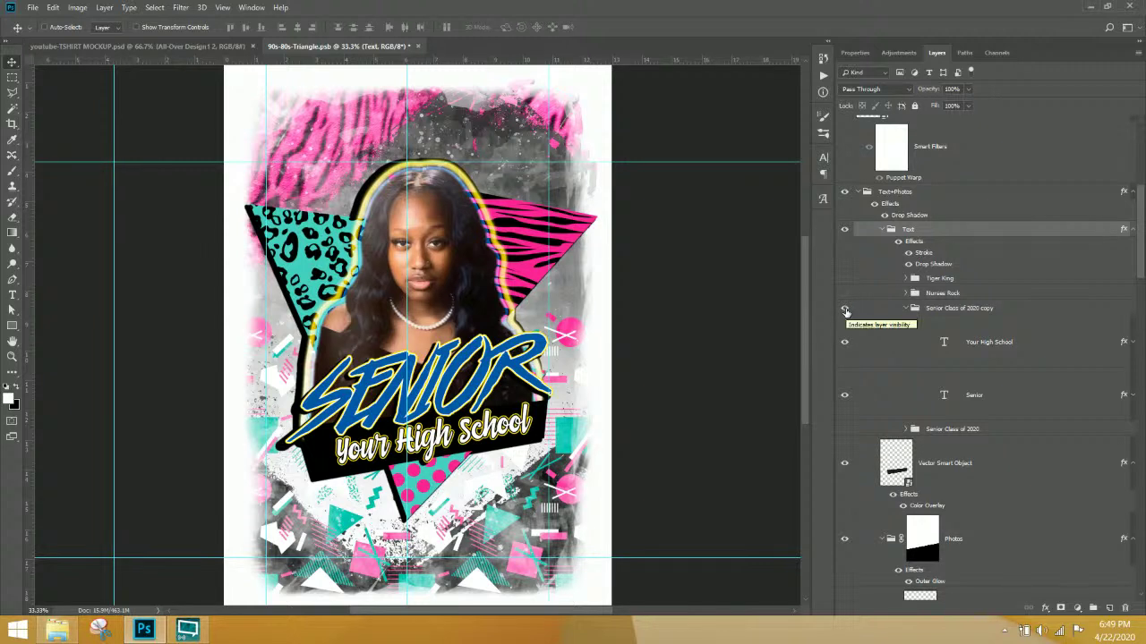
pyautogui.click(947, 308)
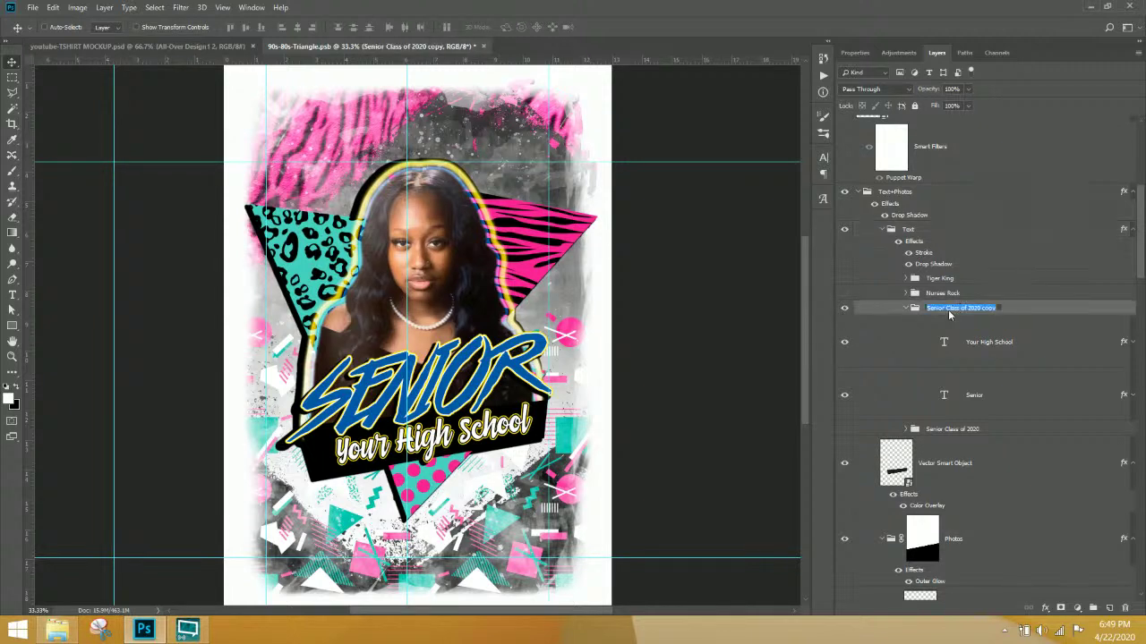
pyautogui.moveTo(947, 308); pyautogui.dragTo(1036, 314)
pyautogui.write('High School')
# - Hide and collapse the Senior High School group, and show the Senior Class of 2020 group instead
pyautogui.click(844, 308)
pyautogui.click(909, 308)
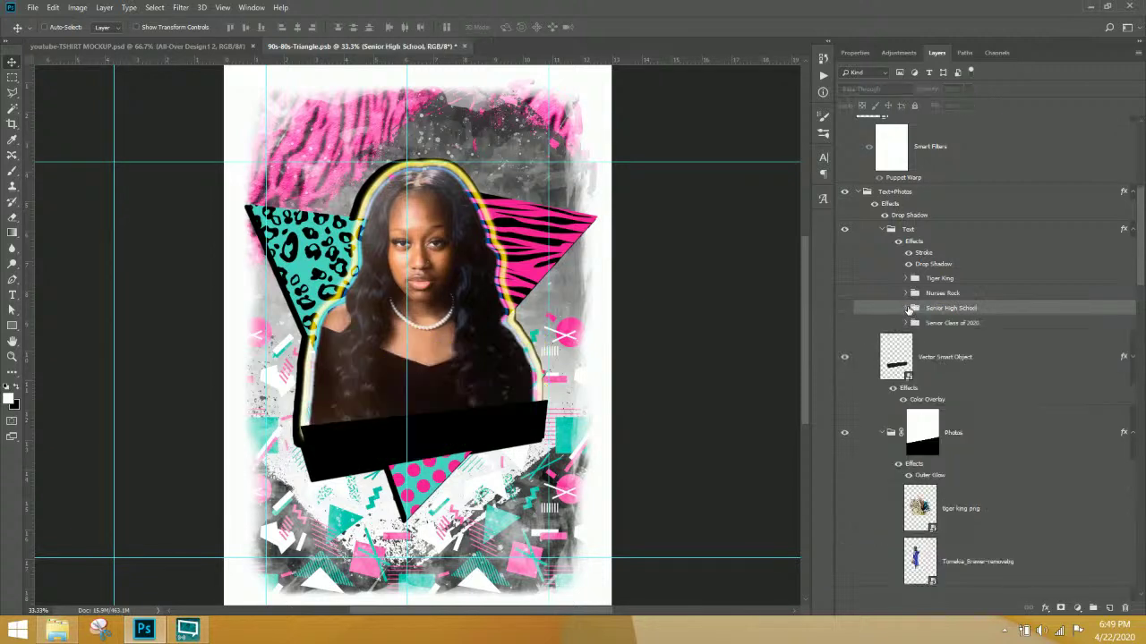
pyautogui.click(845, 324)
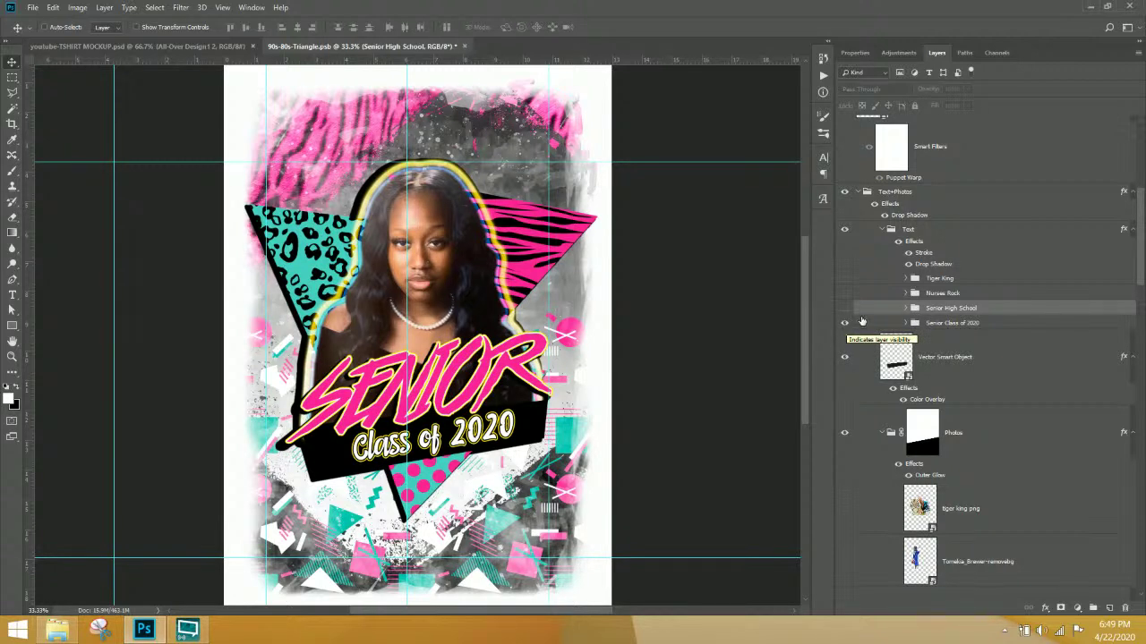
# - Recolour the Text group's Stroke effect to light teal 81cdbf, sampled from the design
pyautogui.doubleClick(924, 255)
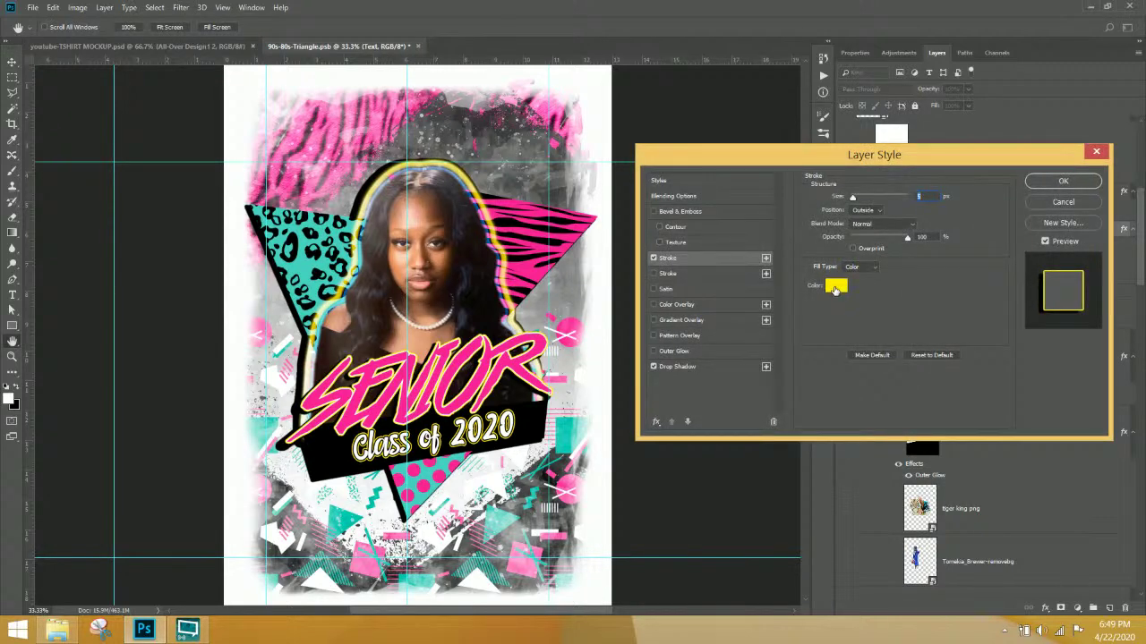
pyautogui.click(835, 284)
pyautogui.click(436, 471)
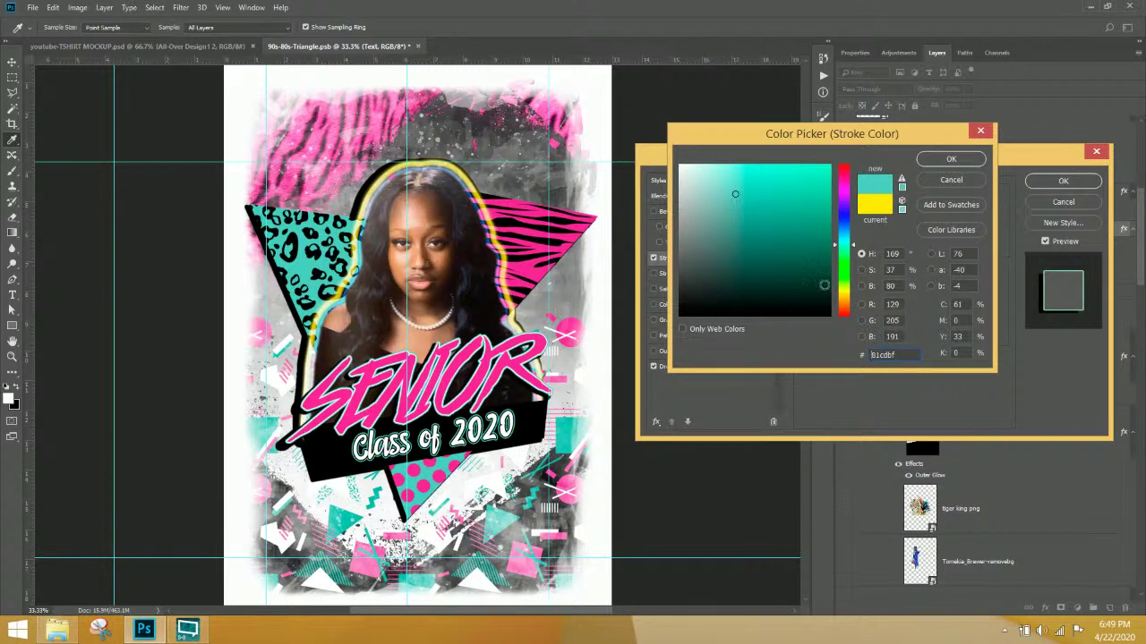
pyautogui.click(942, 162)
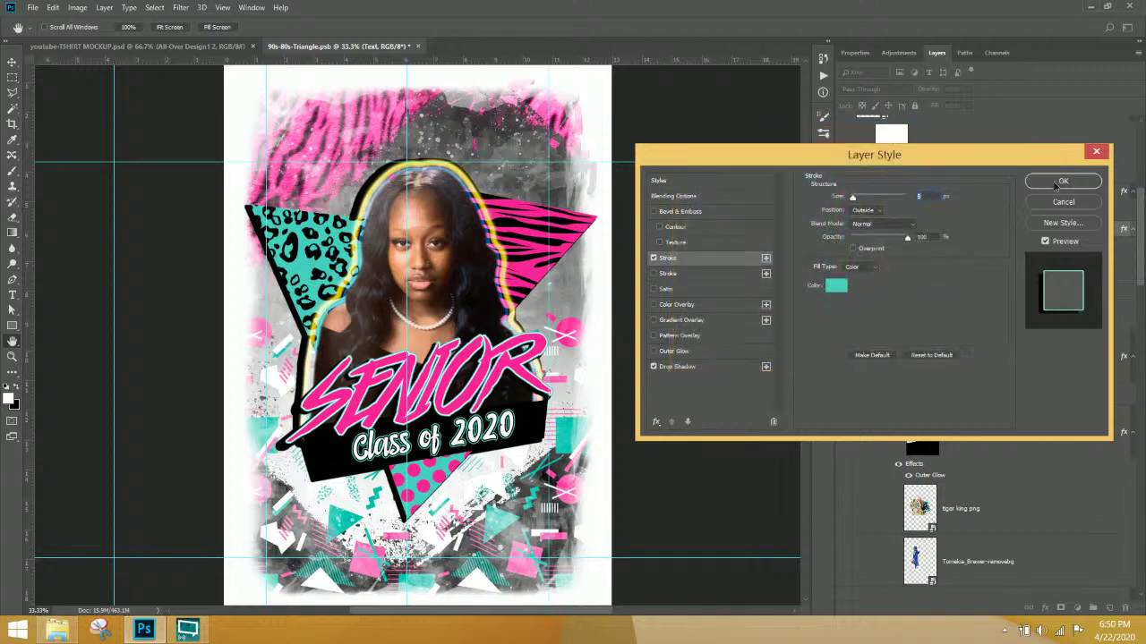
pyautogui.click(1055, 187)
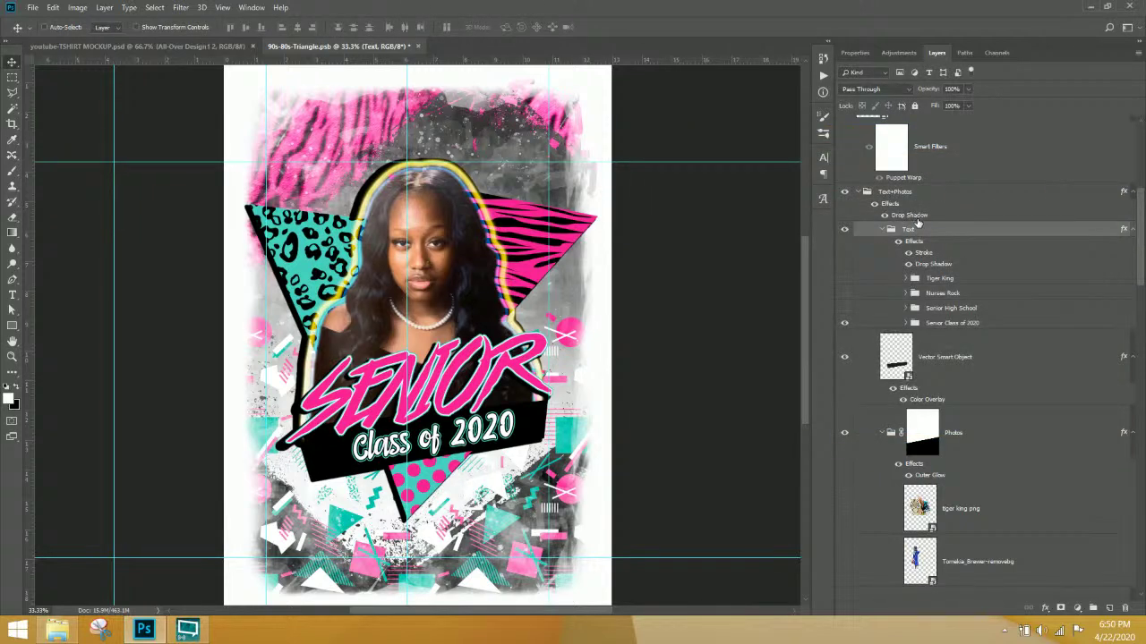
pyautogui.scroll(2, 917, 223)
pyautogui.scroll(-5, 927, 268)
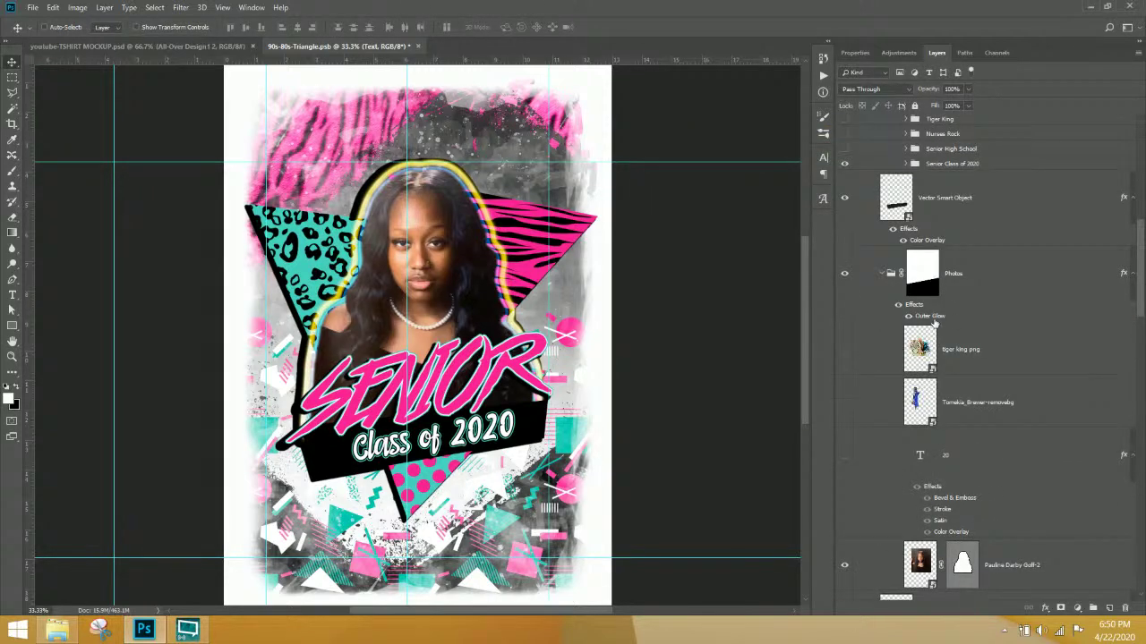
pyautogui.doubleClick(931, 318)
pyautogui.click(909, 241)
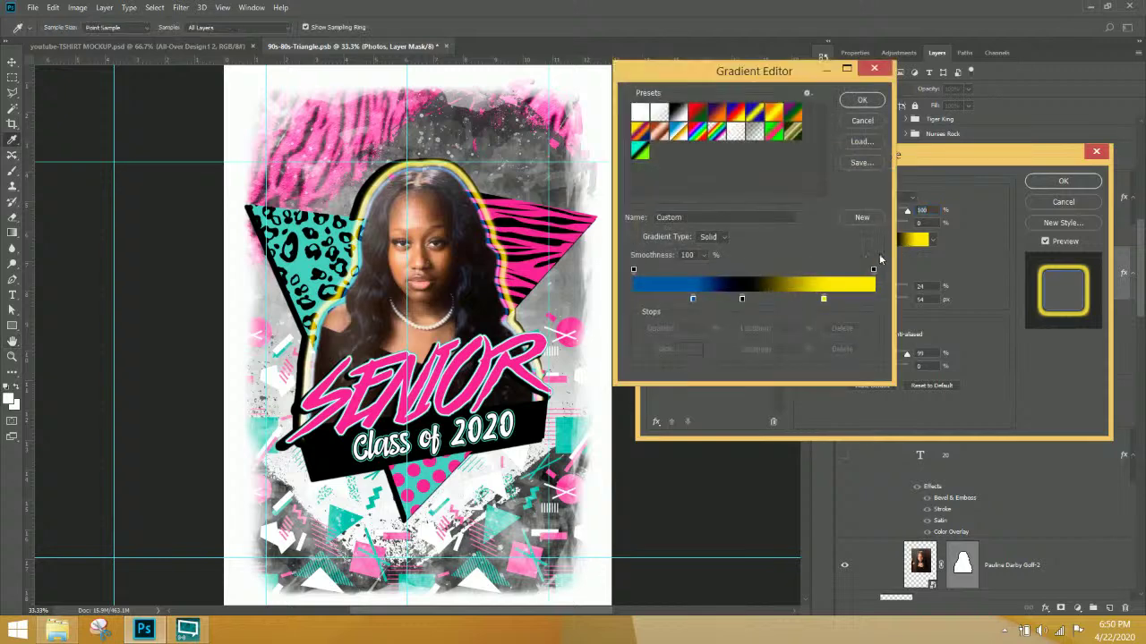
pyautogui.click(823, 301)
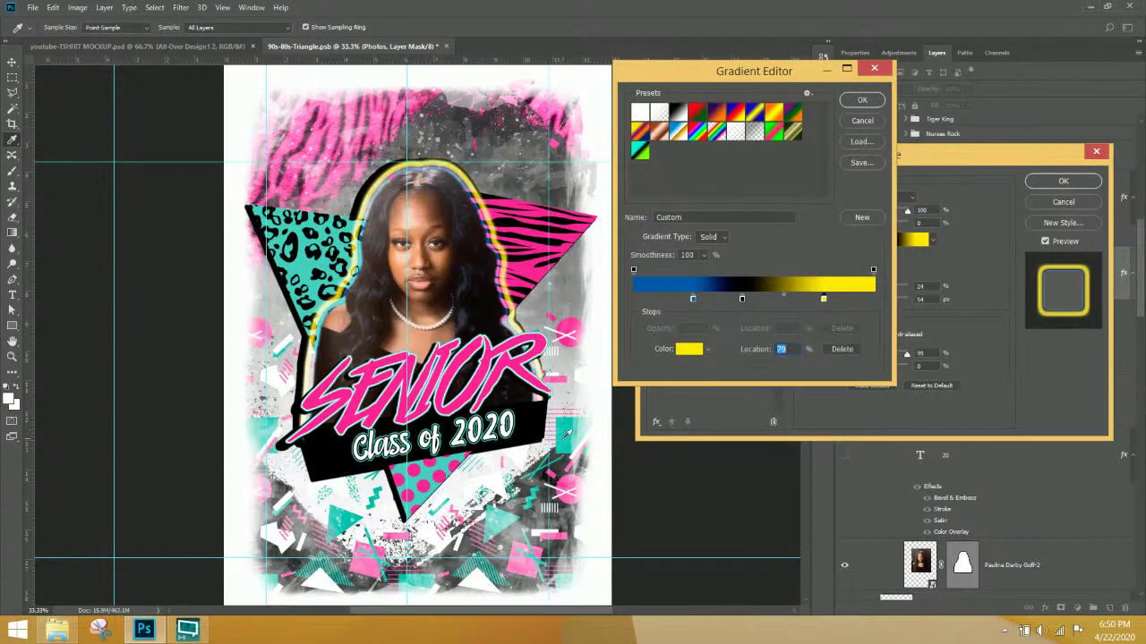
pyautogui.click(566, 434)
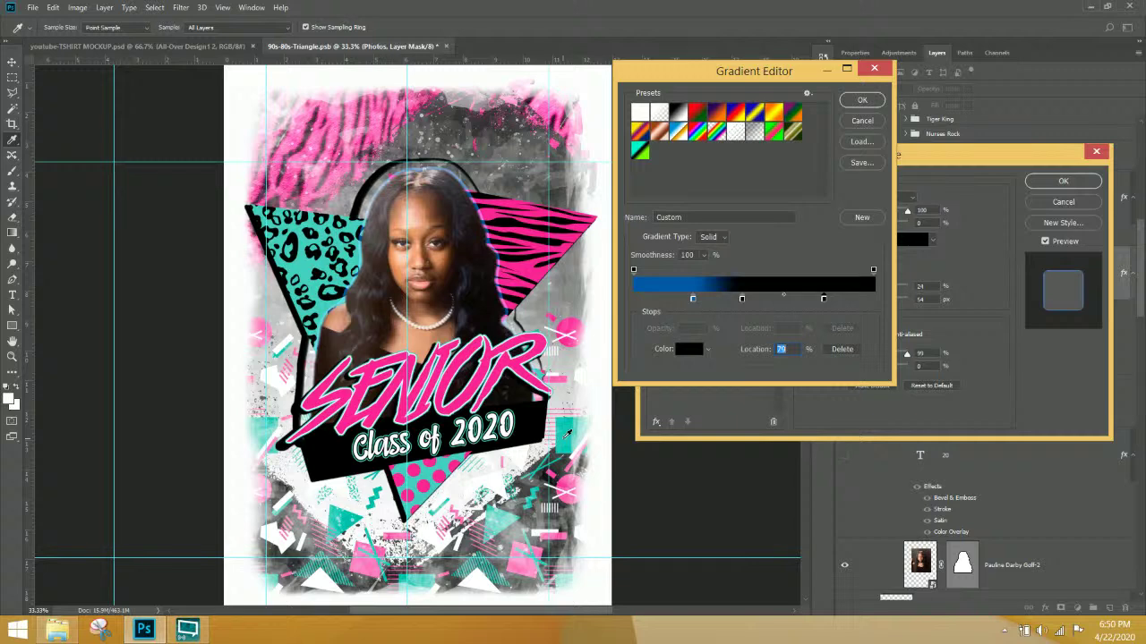
pyautogui.click(861, 120)
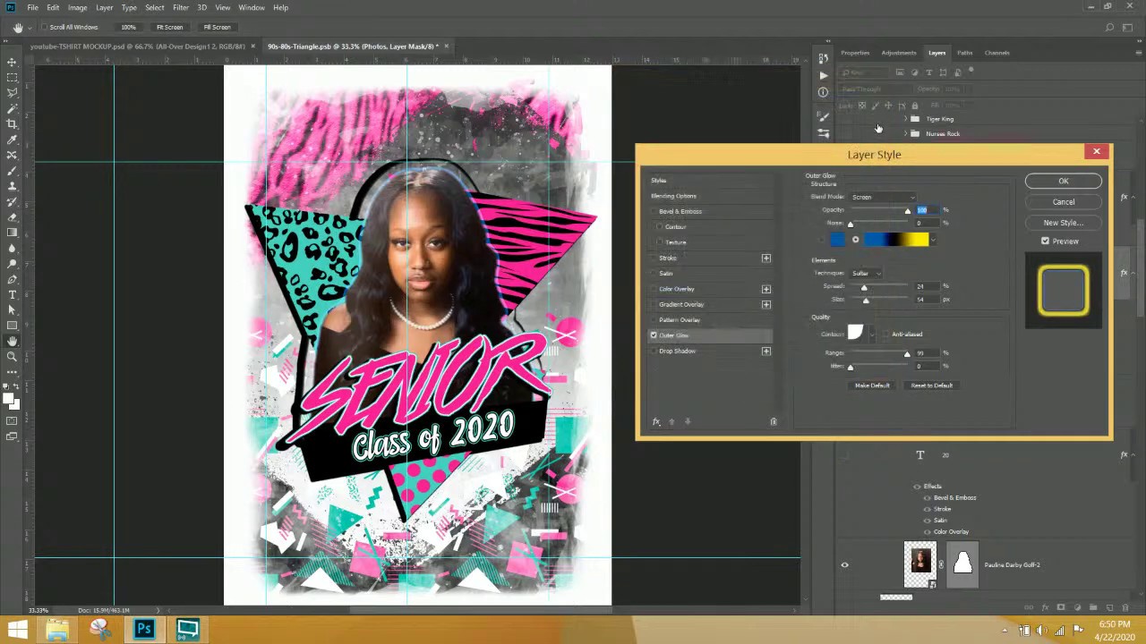
pyautogui.click(1051, 204)
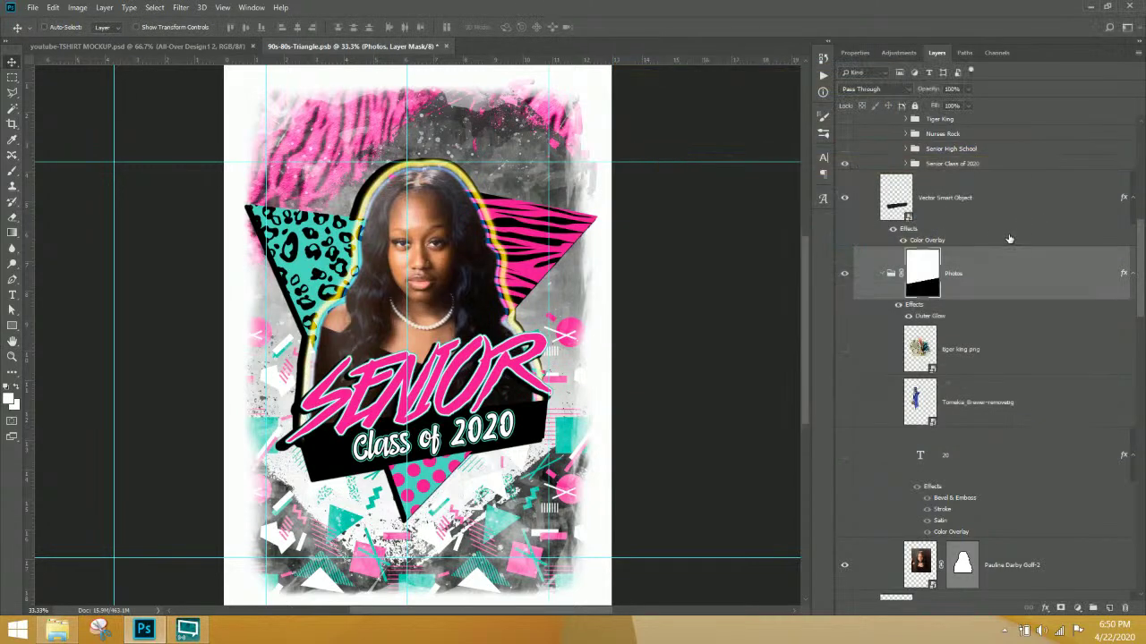
# - Copy the teal hex code 31b199 from the active Color Overlay of the Triangle Pattern group's Color2 layer
pyautogui.rightClick(566, 437)
pyautogui.click(596, 466)
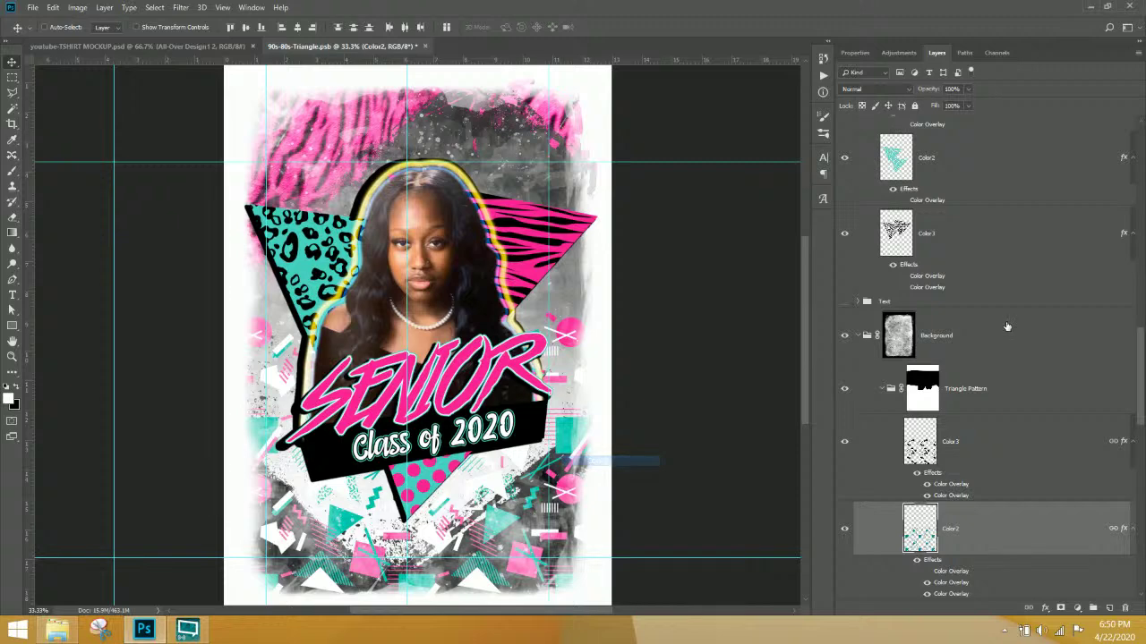
pyautogui.doubleClick(947, 583)
pyautogui.click(931, 200)
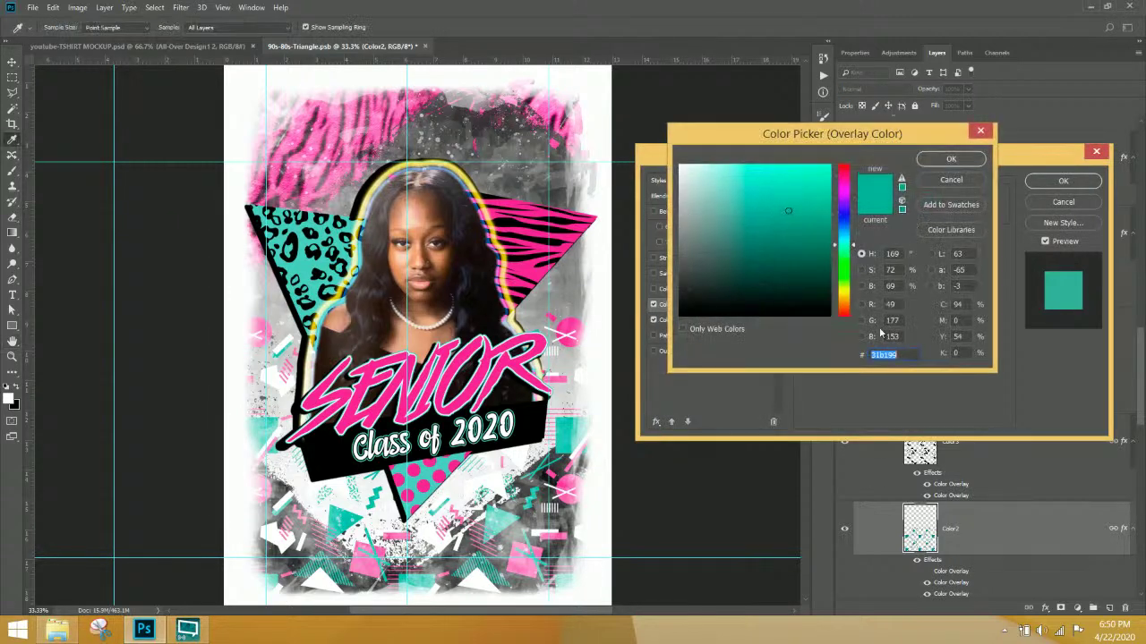
pyautogui.rightClick(895, 360)
pyautogui.click(927, 403)
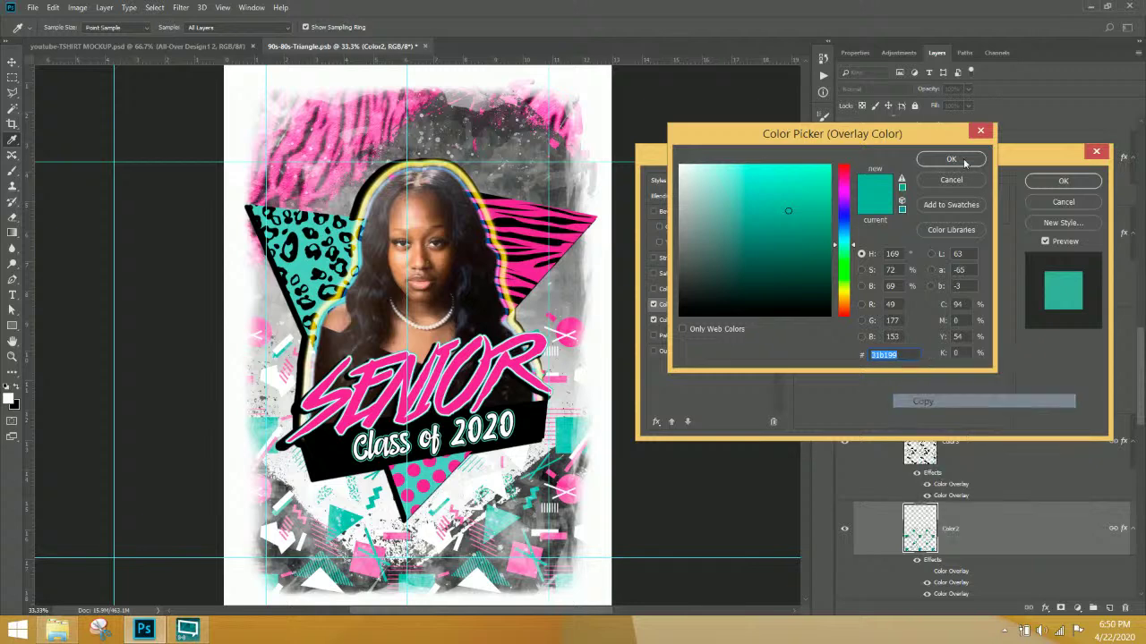
pyautogui.click(970, 164)
pyautogui.click(1056, 181)
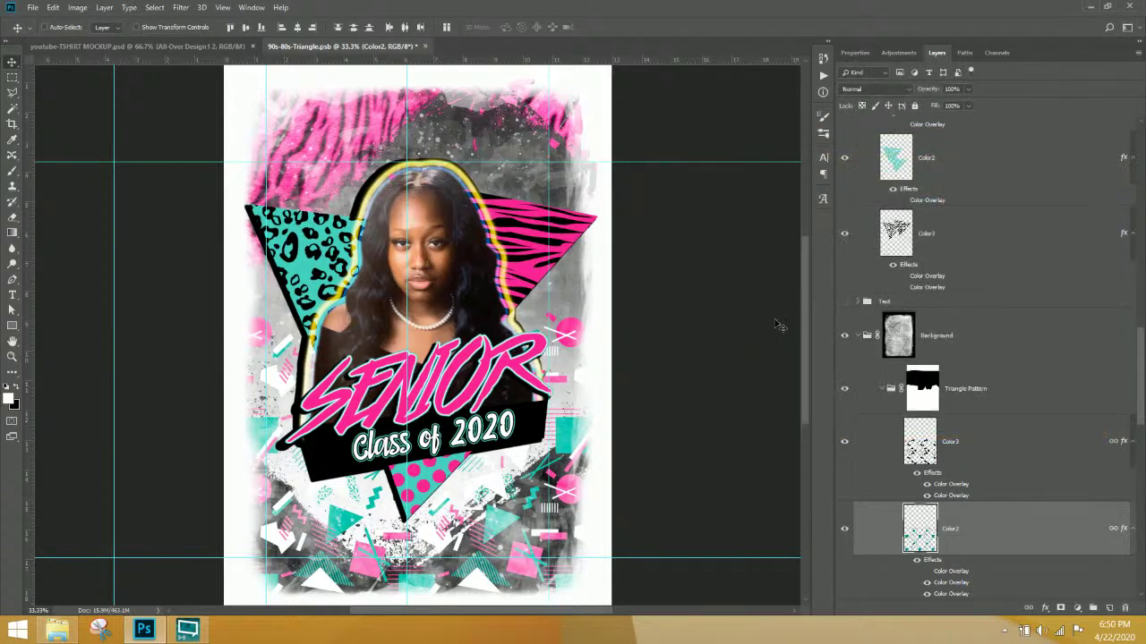
# - In the Photos group's Outer Glow gradient, change the blue colour stop to the copied teal 31b199
pyautogui.rightClick(477, 272)
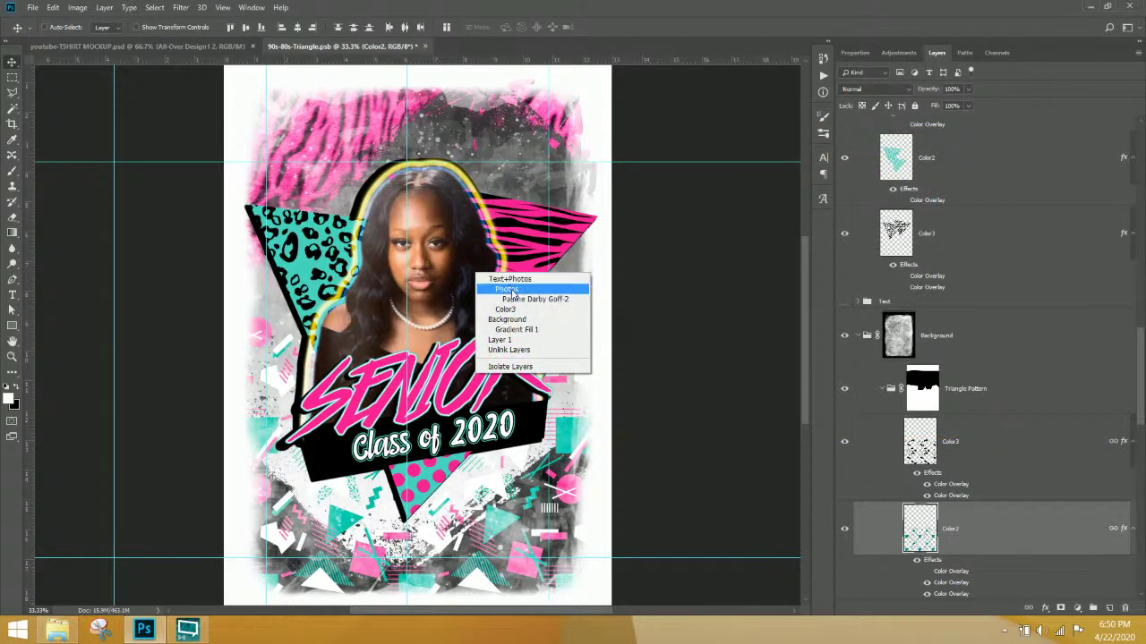
pyautogui.click(510, 285)
pyautogui.doubleClick(929, 185)
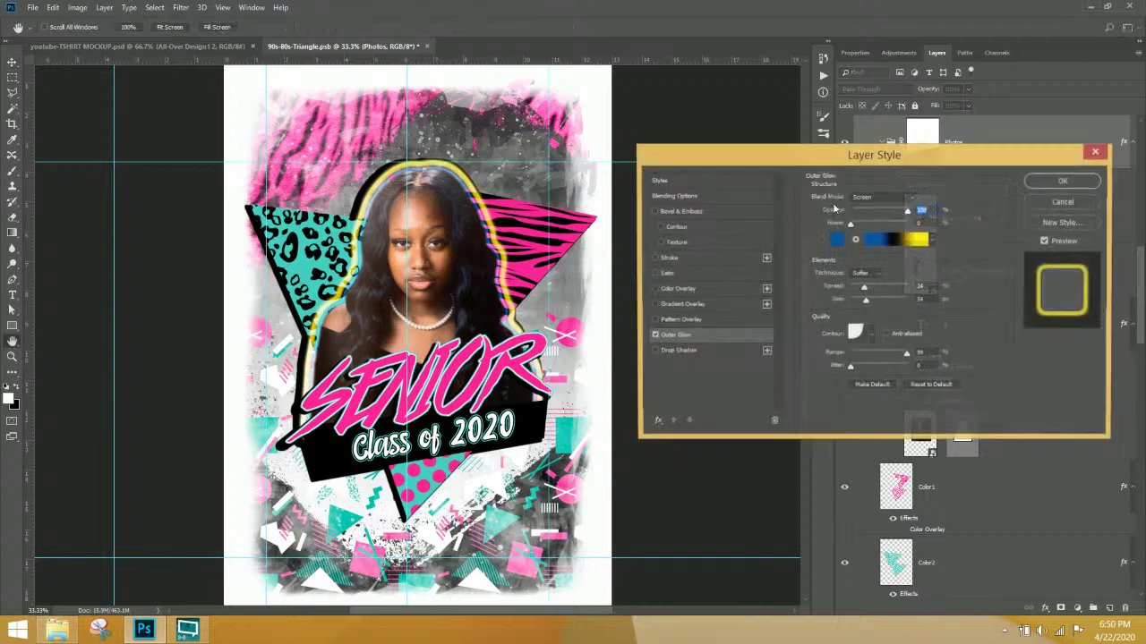
pyautogui.click(910, 240)
pyautogui.click(823, 299)
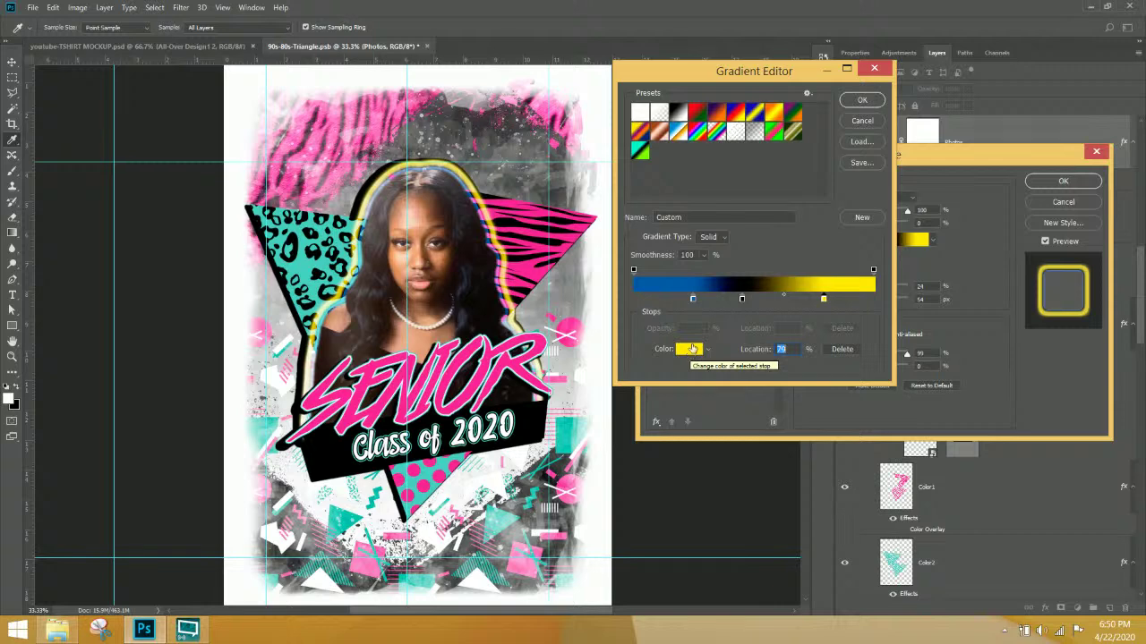
pyautogui.click(693, 299)
pyautogui.click(689, 349)
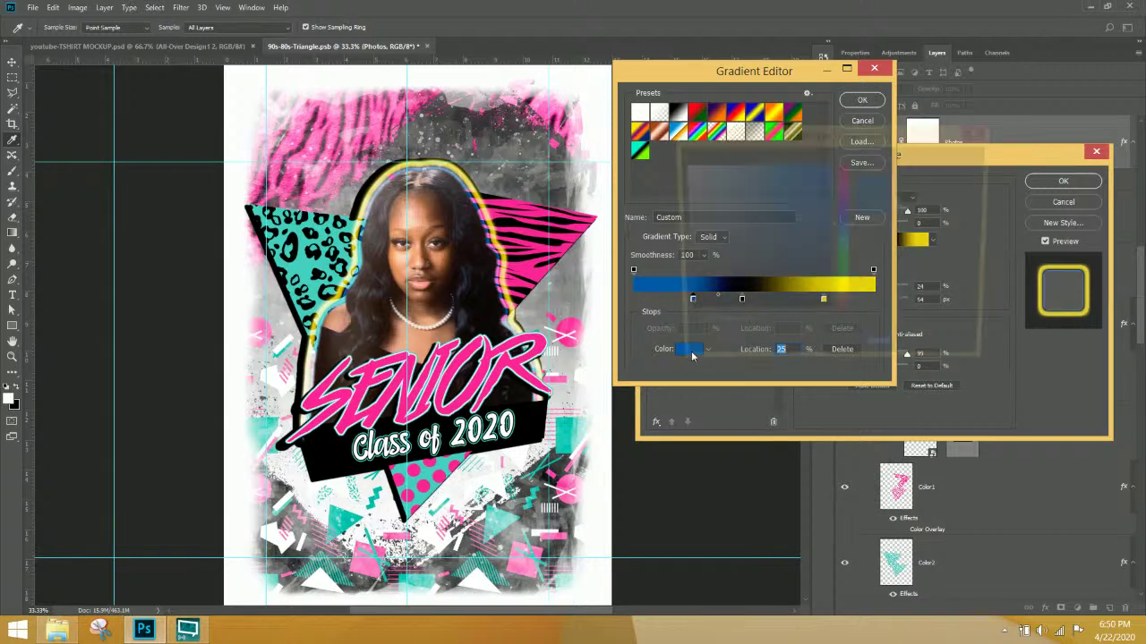
pyautogui.hotkey('ctrl', 'v')
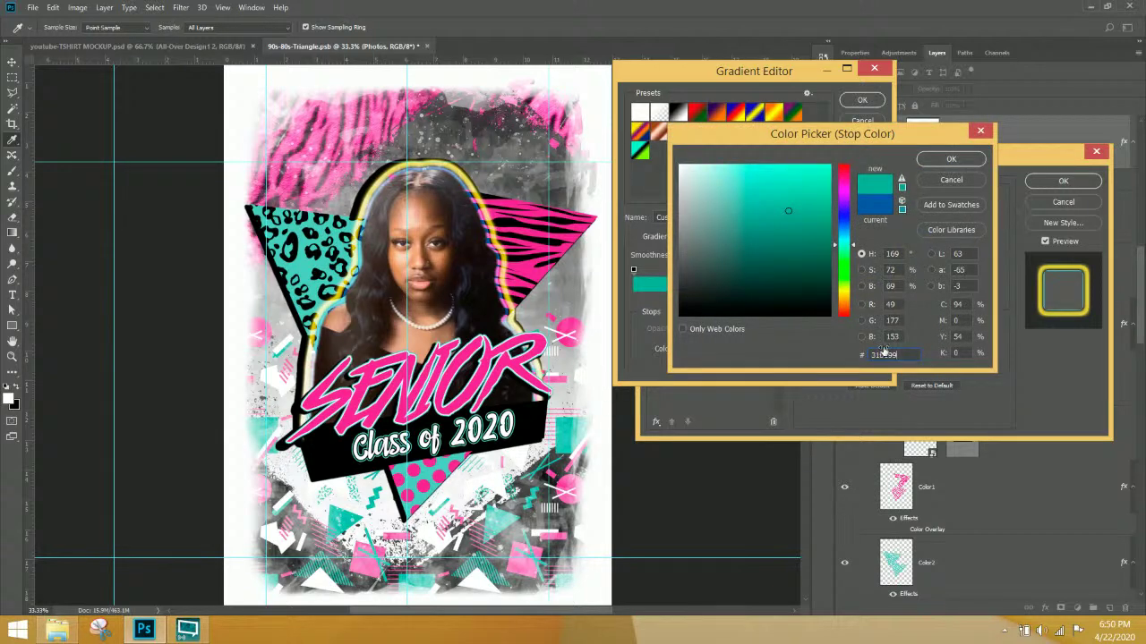
pyautogui.click(956, 160)
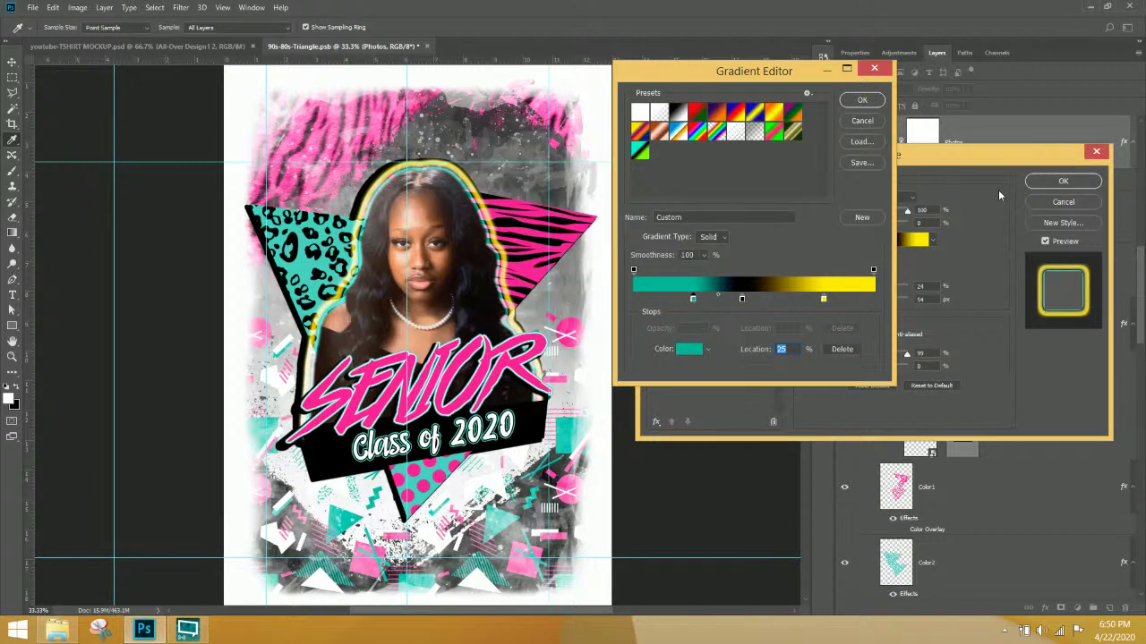
# - Duplicate the teal stop to location 78% of the glow gradient and delete the yellow stop
pyautogui.moveTo(865, 302); pyautogui.dragTo(824, 304)
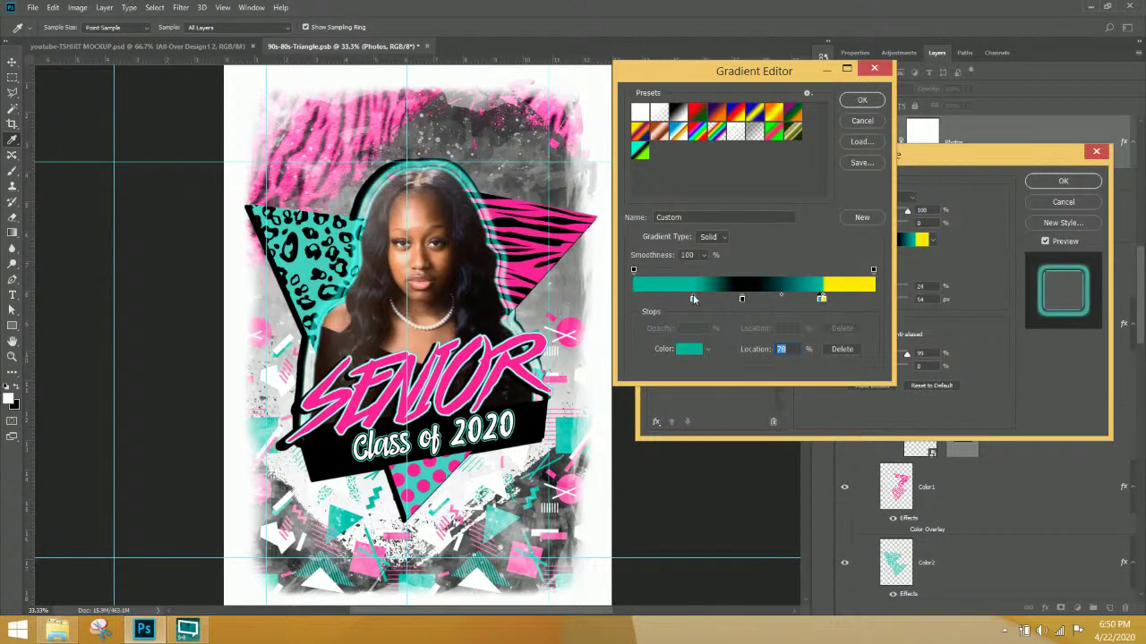
pyautogui.click(824, 301)
pyautogui.click(843, 349)
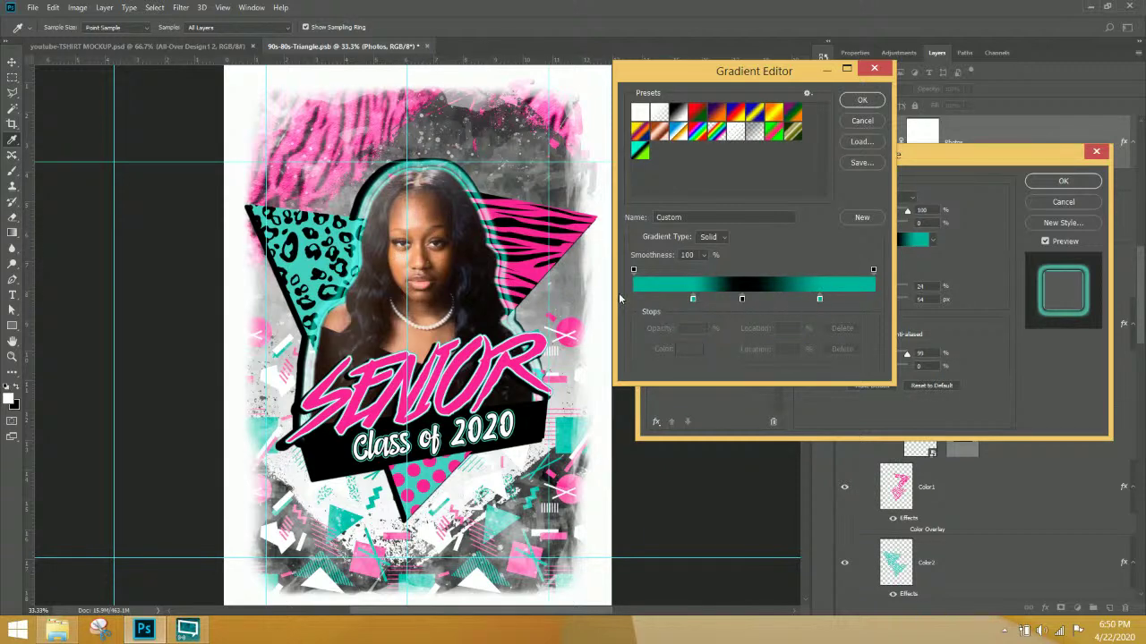
# - Change the glow gradient's 25% stop to pink dc399a, sampled from the background pattern, and apply the Outer Glow
pyautogui.click(692, 300)
pyautogui.click(690, 349)
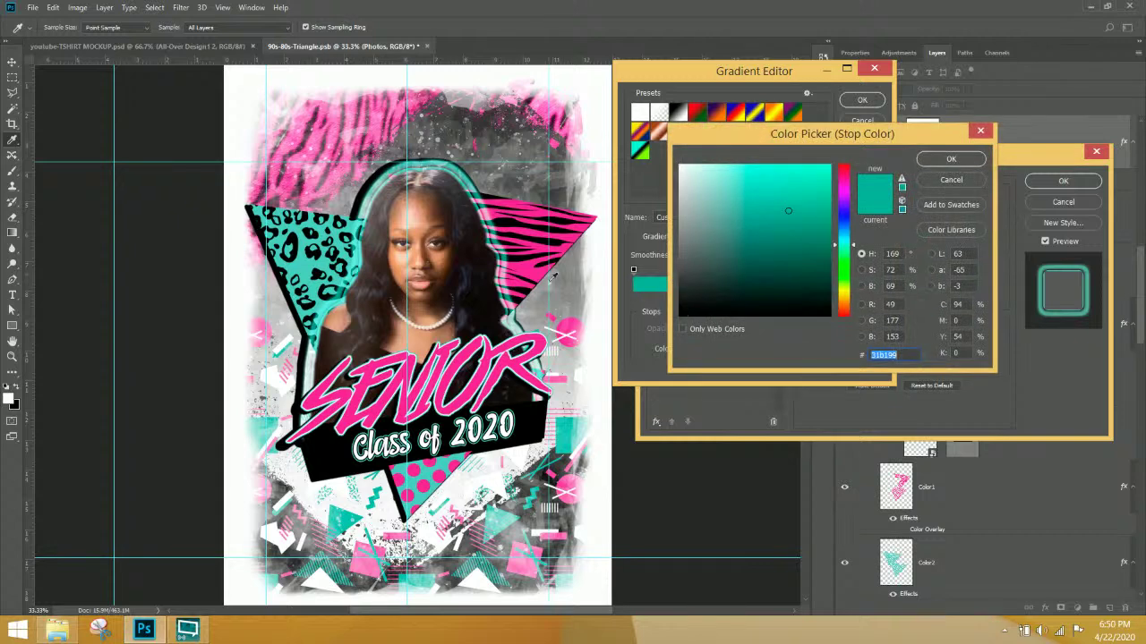
pyautogui.click(570, 329)
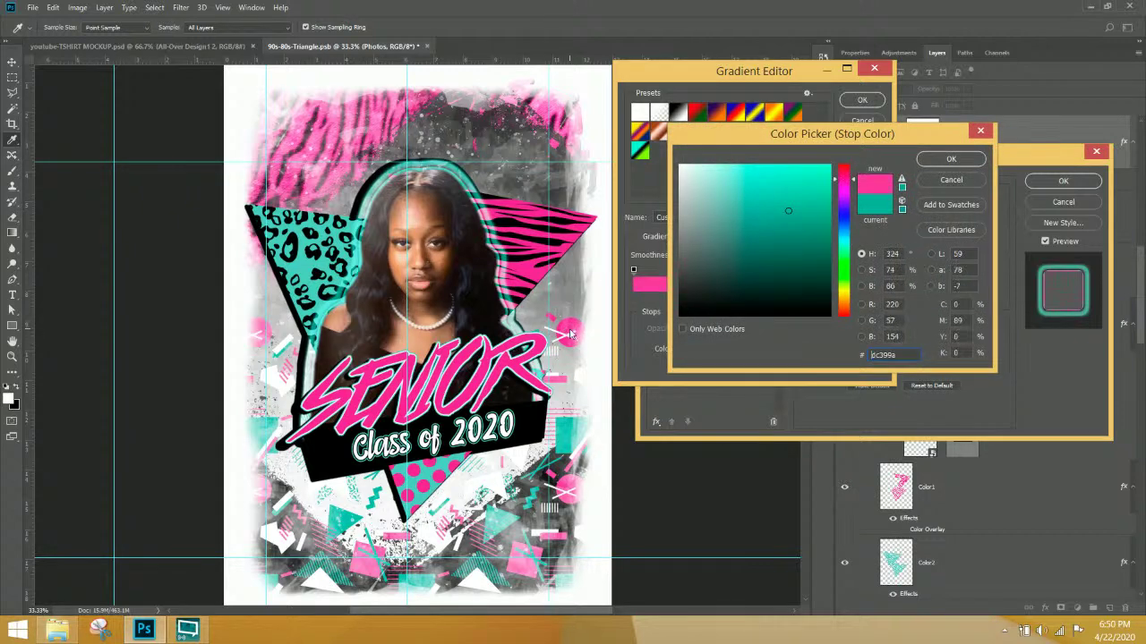
pyautogui.click(951, 161)
pyautogui.click(862, 100)
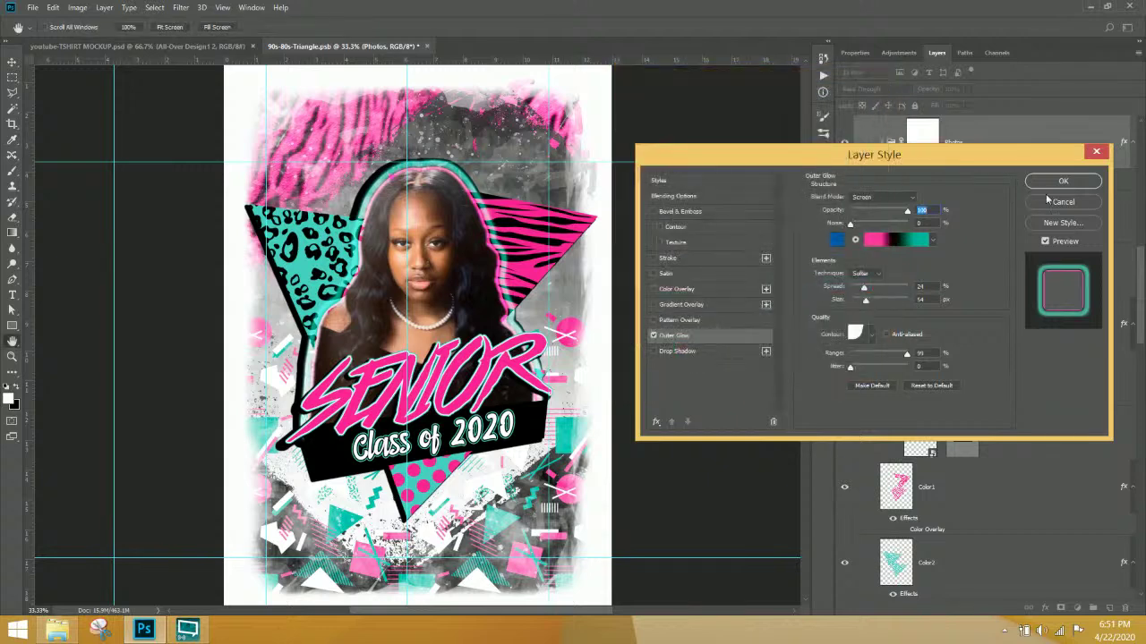
pyautogui.click(1061, 183)
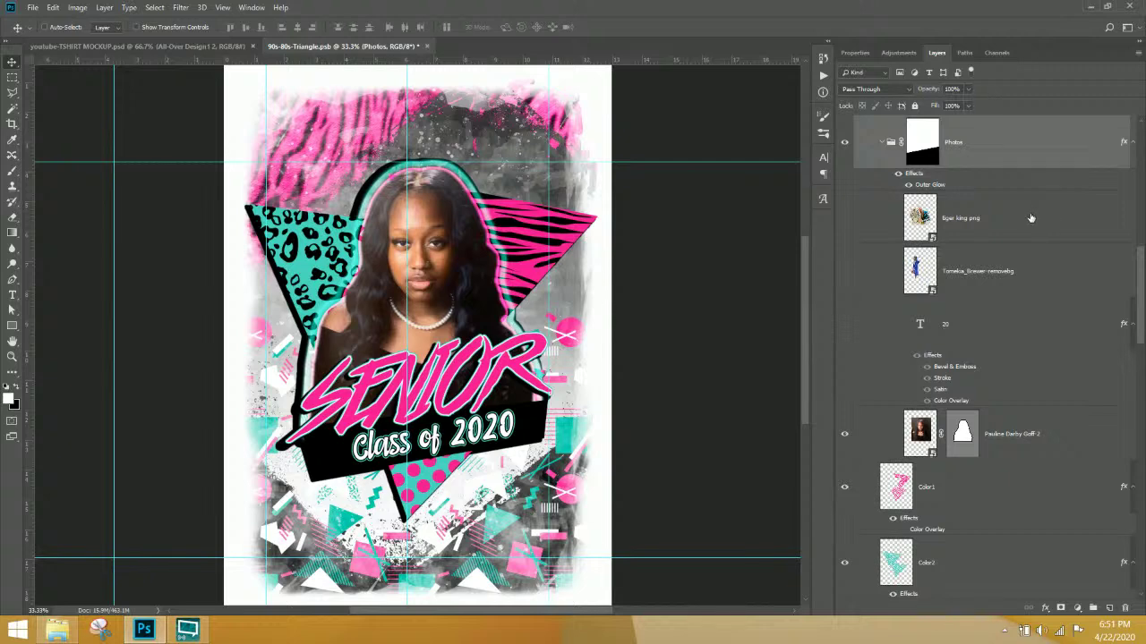
# - Collapse the Text+Photos and Background groups and select the TurnOFF4Printing layer
pyautogui.scroll(3, 985, 278)
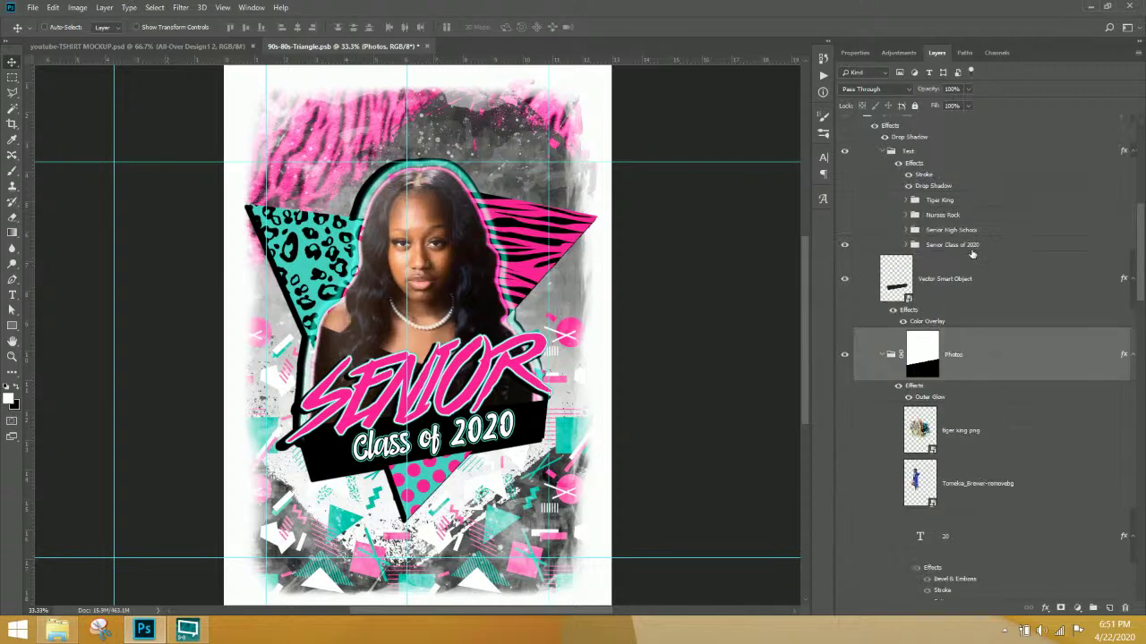
pyautogui.scroll(3, 951, 318)
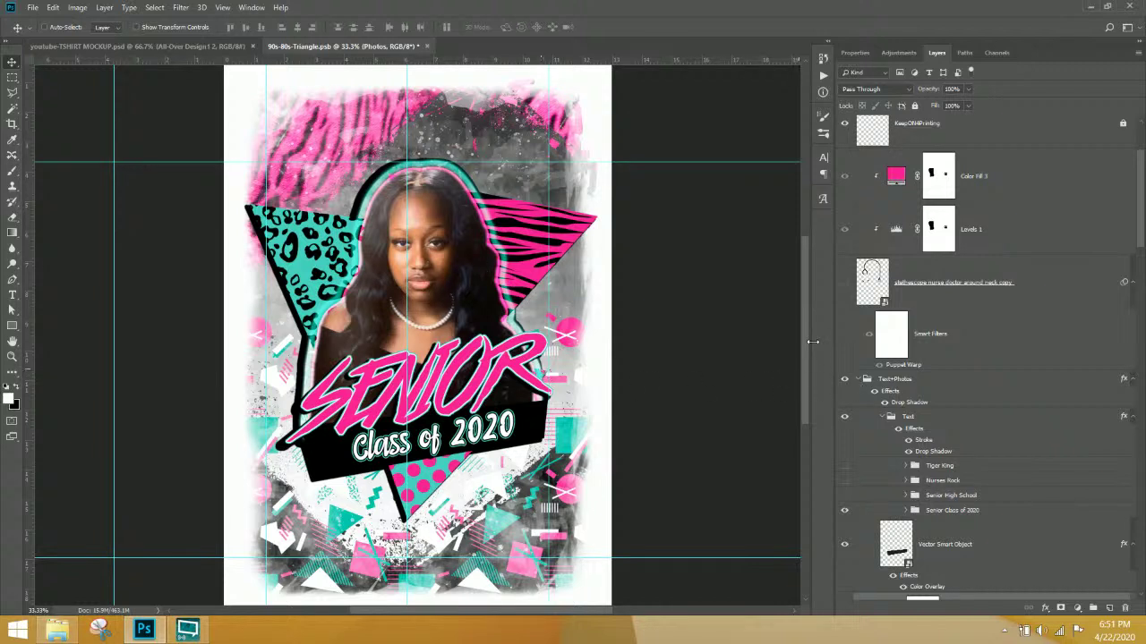
pyautogui.click(858, 379)
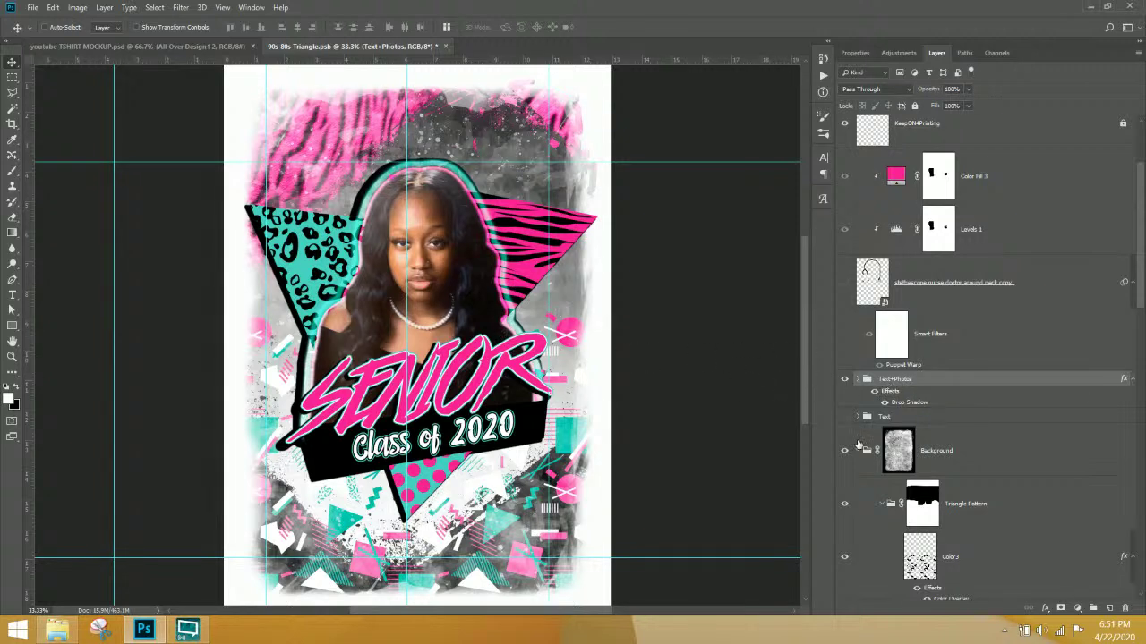
pyautogui.scroll(2, 864, 457)
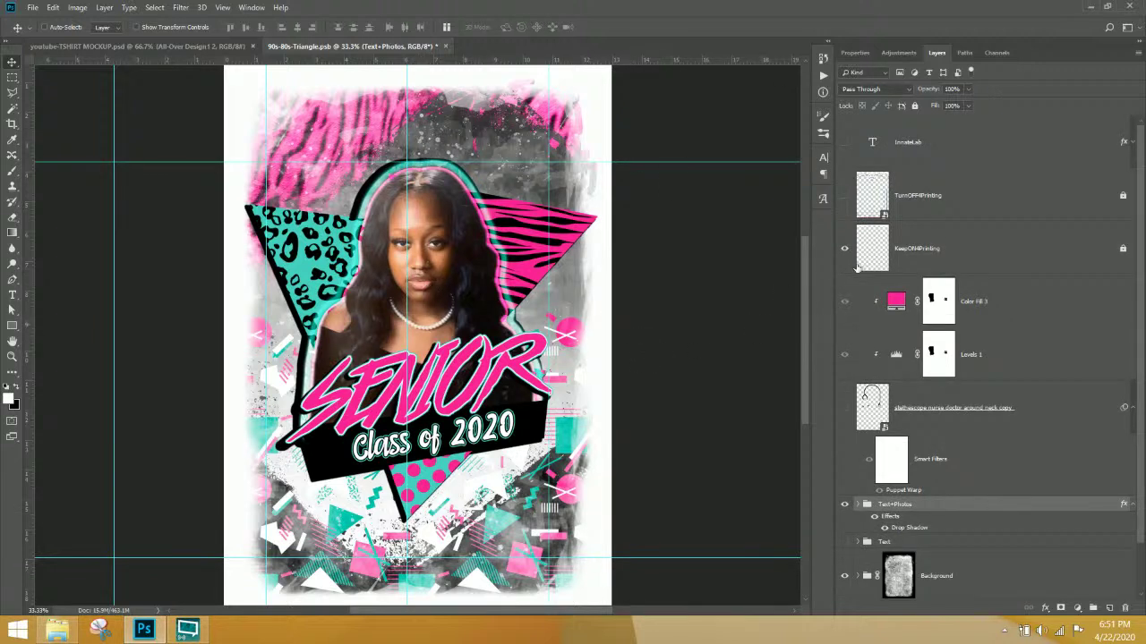
pyautogui.click(960, 214)
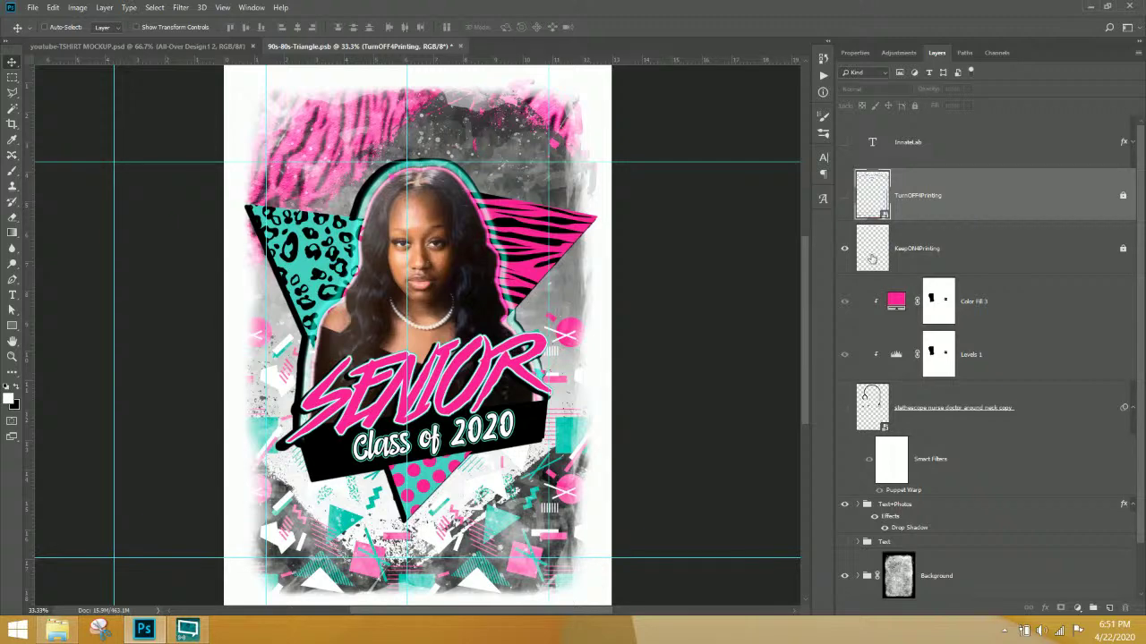
# - Open the legacy Save for Web export as a high-quality JPEG and set the image height to 600 px
pyautogui.hotkey('ctrl', '-')
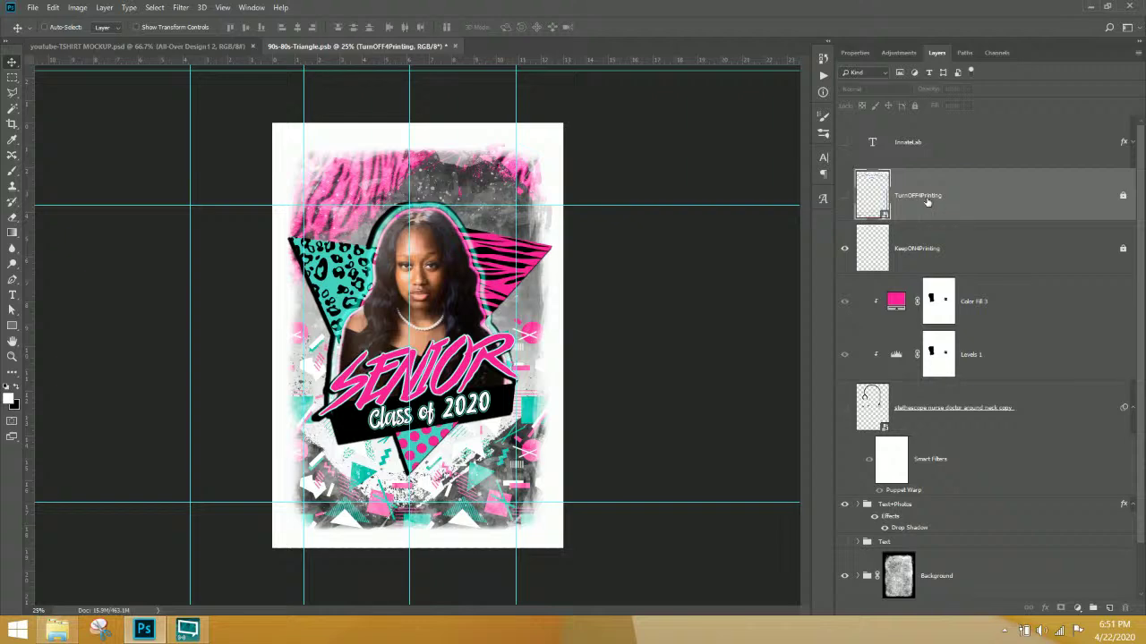
pyautogui.click(32, 8)
pyautogui.moveTo(49, 170)
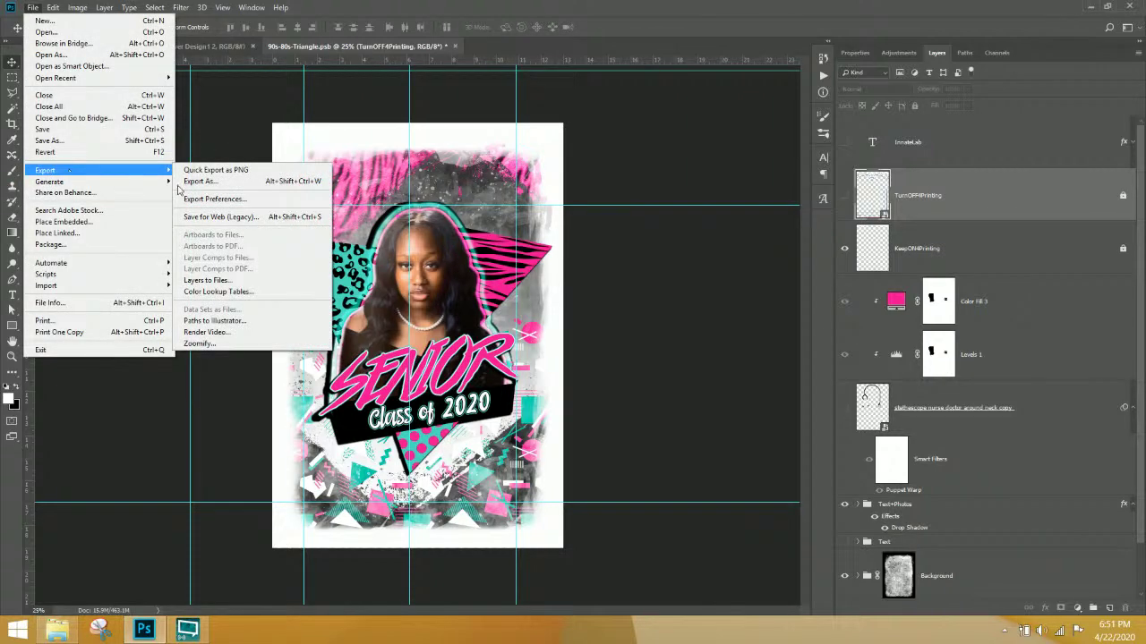
pyautogui.click(227, 219)
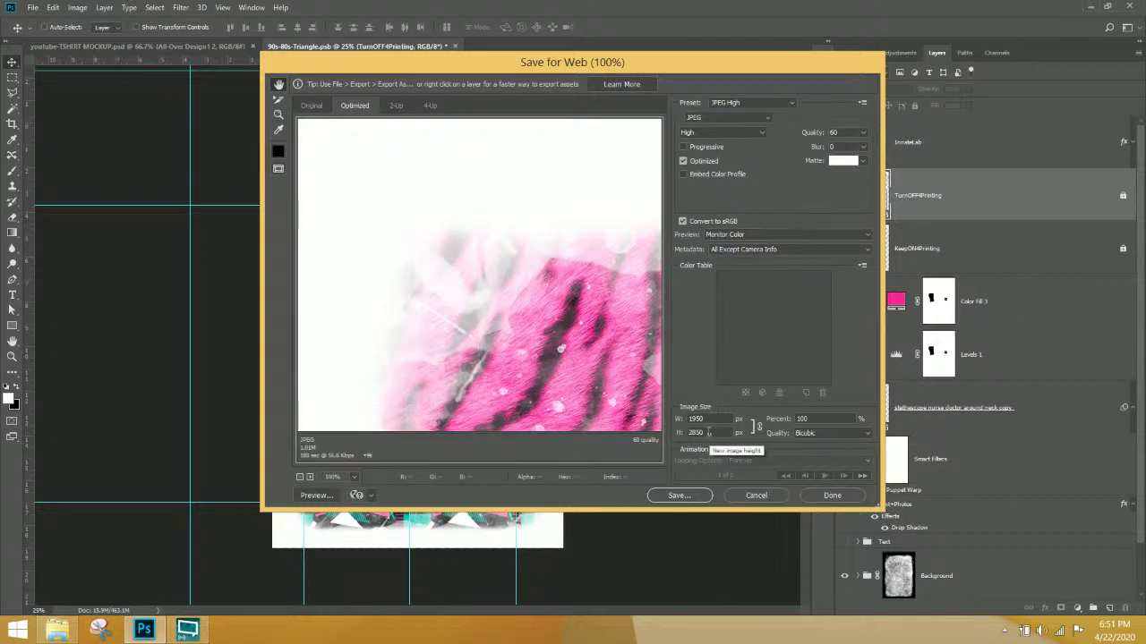
pyautogui.doubleClick(708, 433)
pyautogui.write('900')
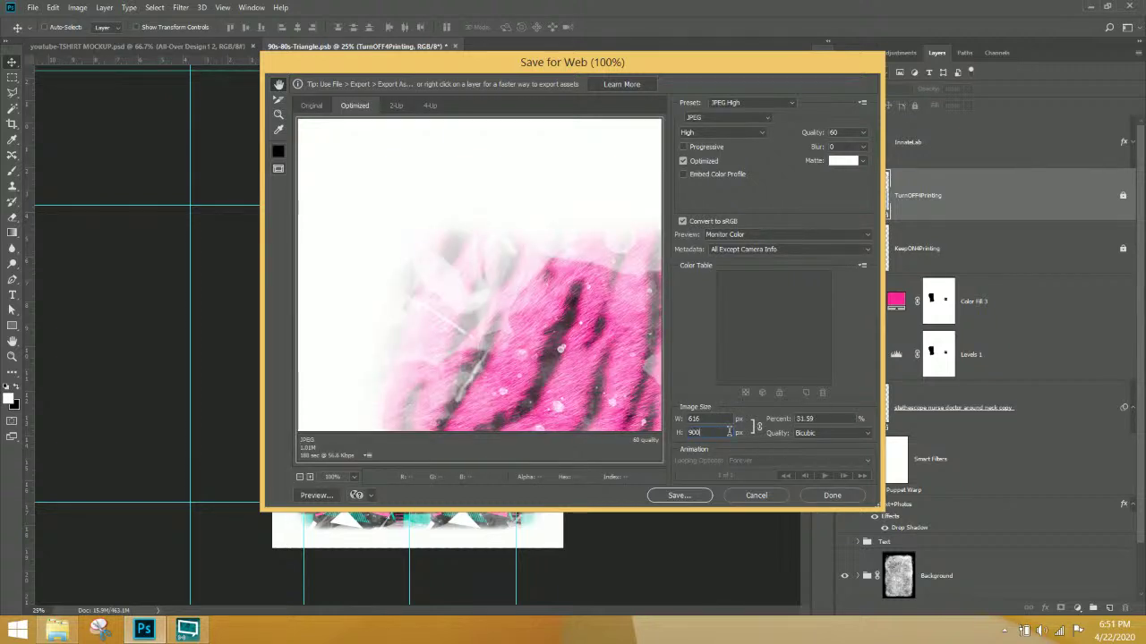
pyautogui.press('BackSpace')
pyautogui.press('BackSpace')
pyautogui.press('BackSpace')
pyautogui.write('600')
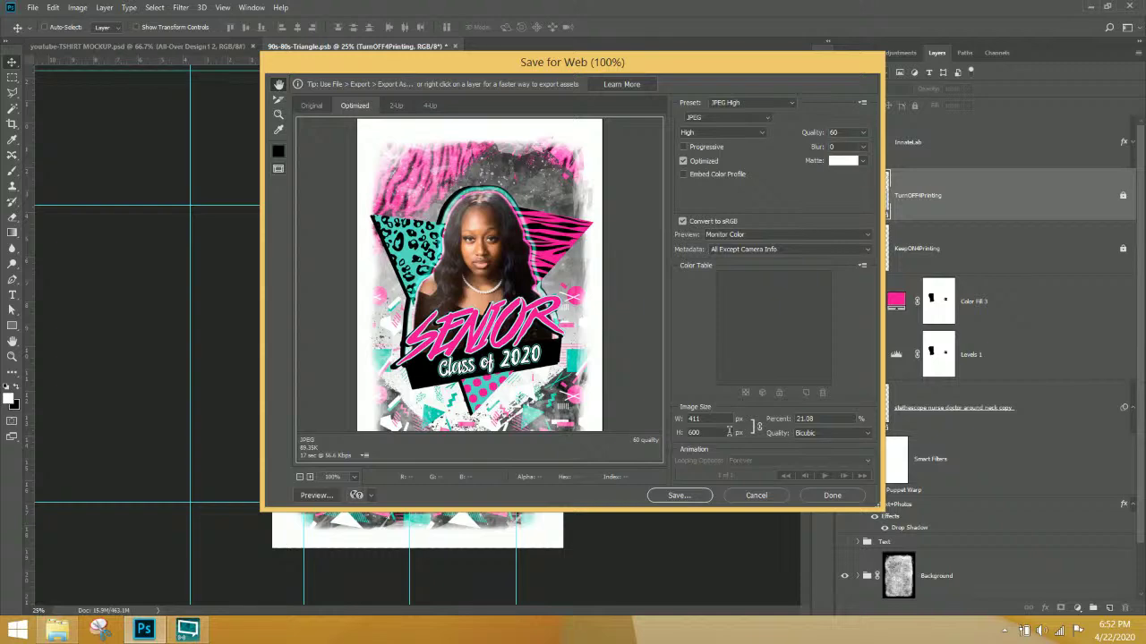
# - Save the optimized image as 90s-80s-Triangle in the InnateLab Photoshop Templates folder
pyautogui.click(679, 496)
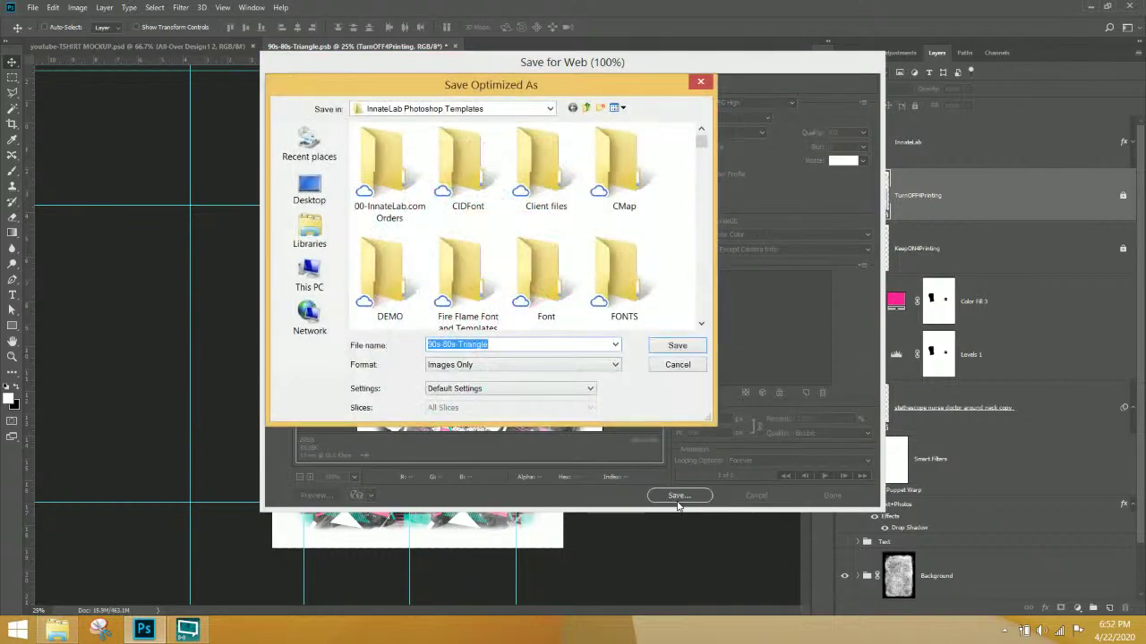
pyautogui.click(537, 347)
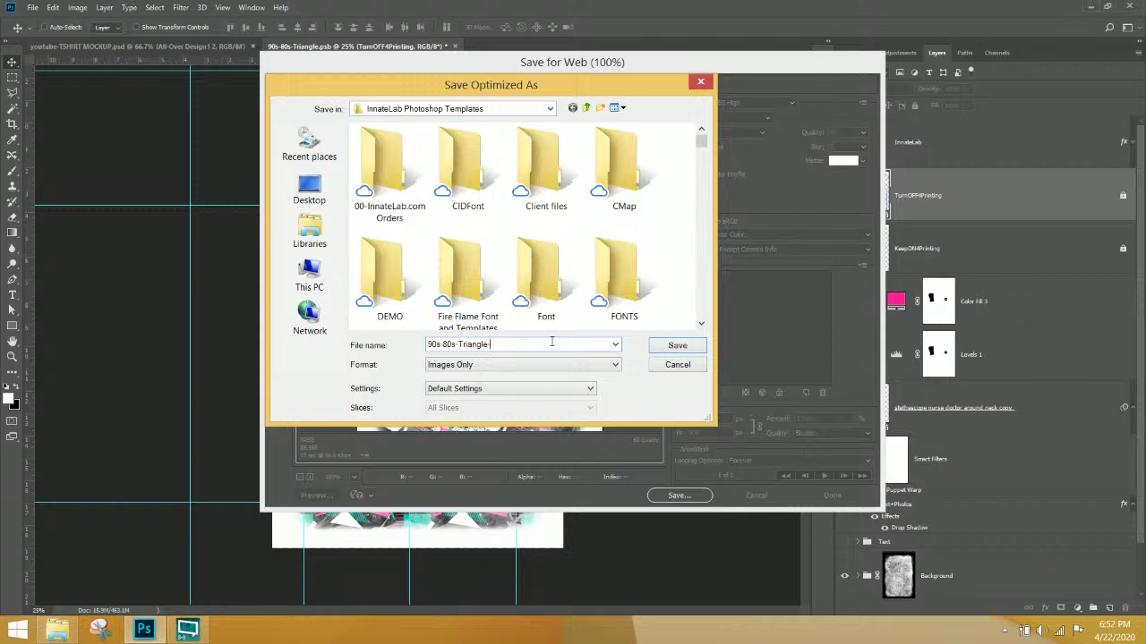
pyautogui.press('Return')
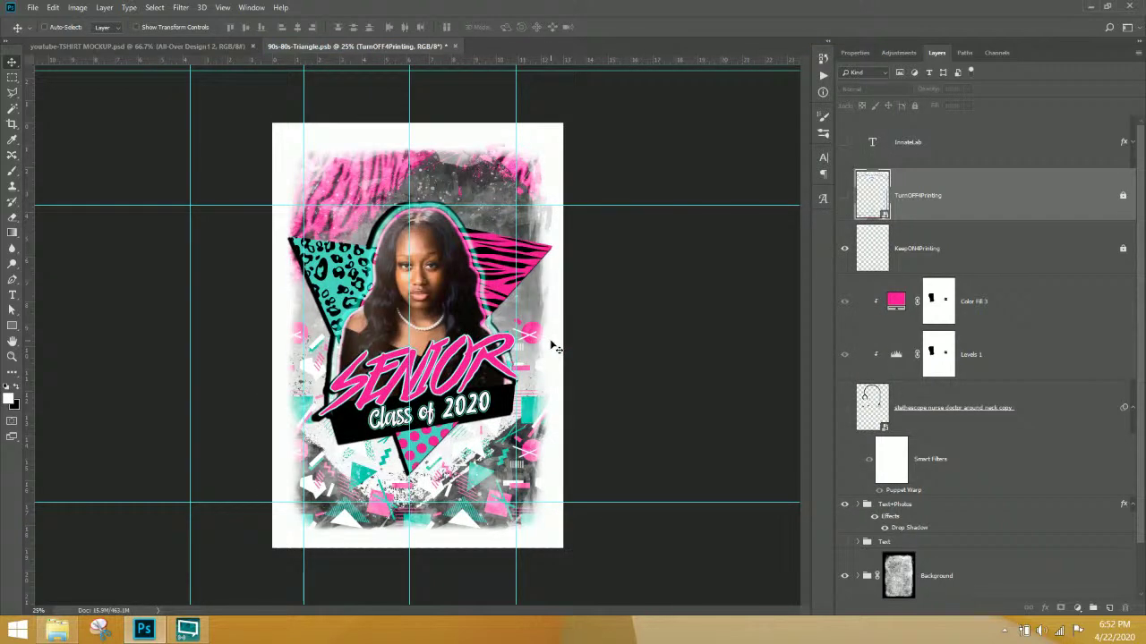
# - Preview the design with and without the stethoscope layer, leaving the stethoscope hidden
pyautogui.hotkey('ctrl', '+')
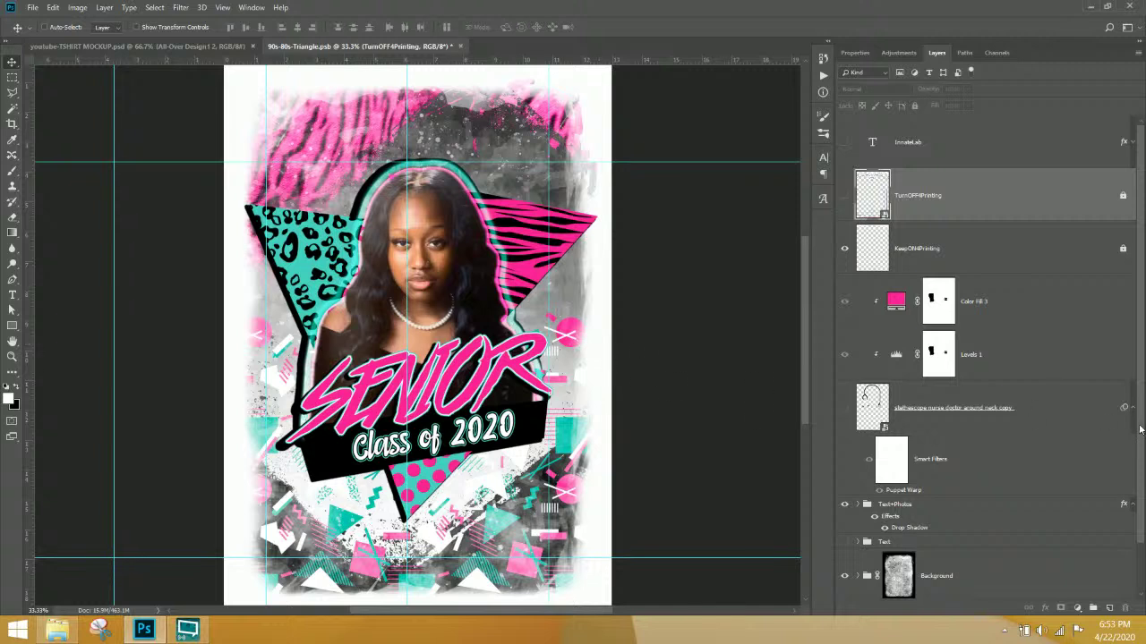
pyautogui.scroll(-1, 1142, 435)
pyautogui.scroll(1, 1143, 457)
pyautogui.click(845, 409)
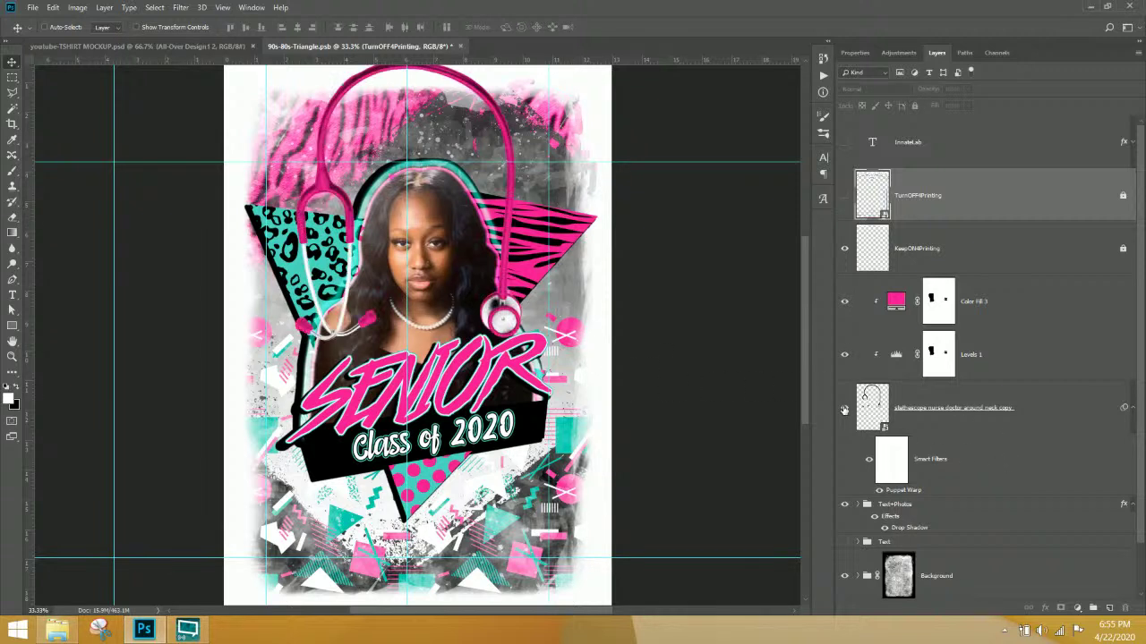
pyautogui.click(844, 409)
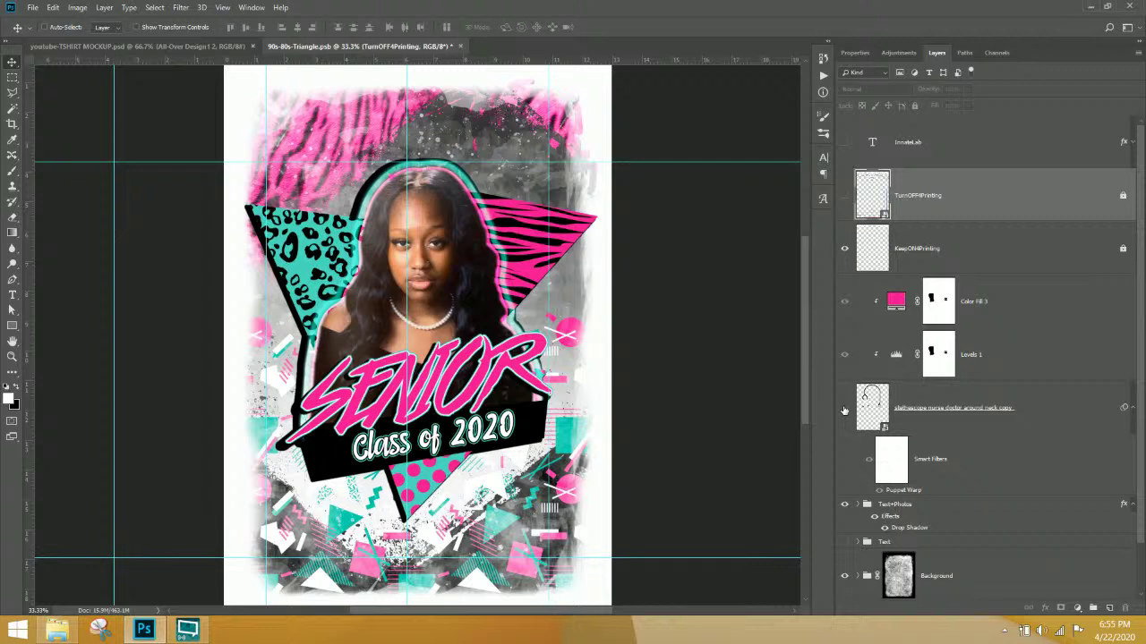
pyautogui.click(844, 409)
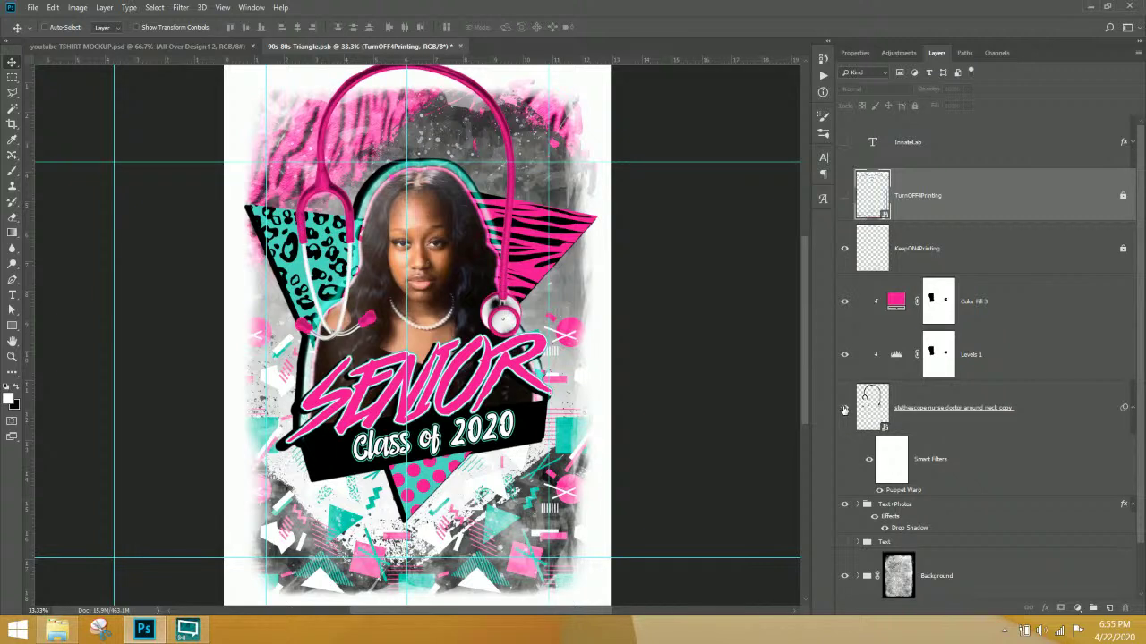
pyautogui.click(844, 409)
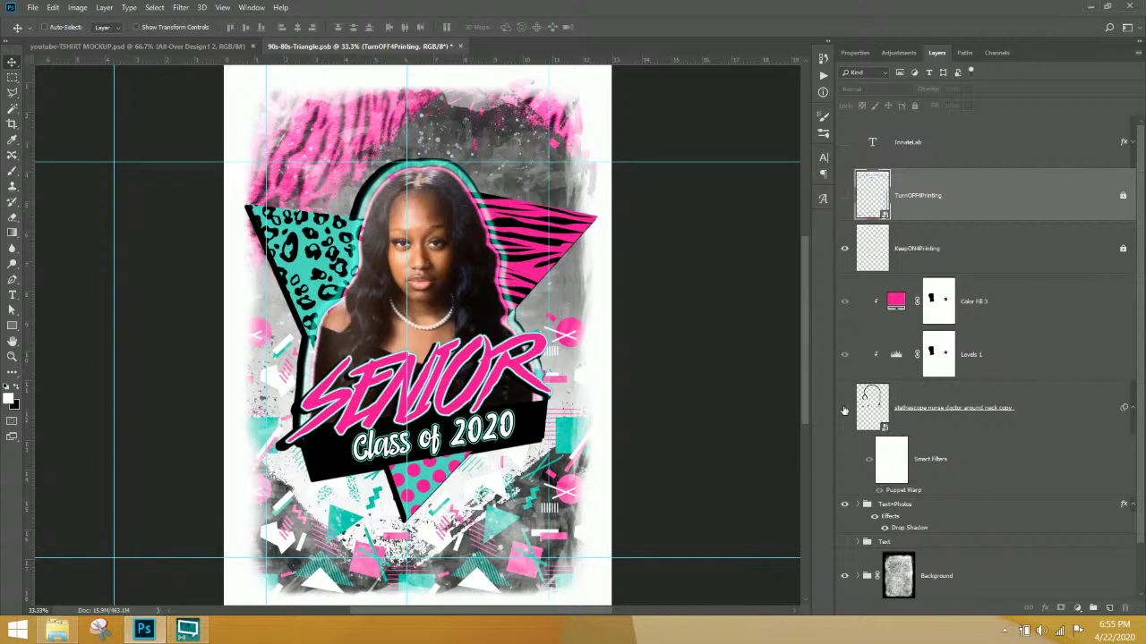